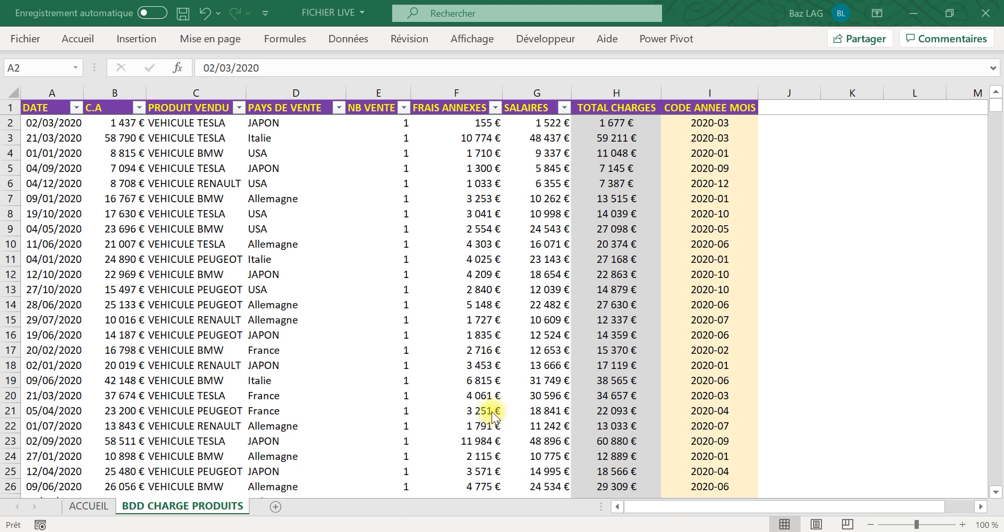
# Step: Examine the available filter values of the PRODUIT VENDU and DATE columns
pyautogui.click(238, 107)
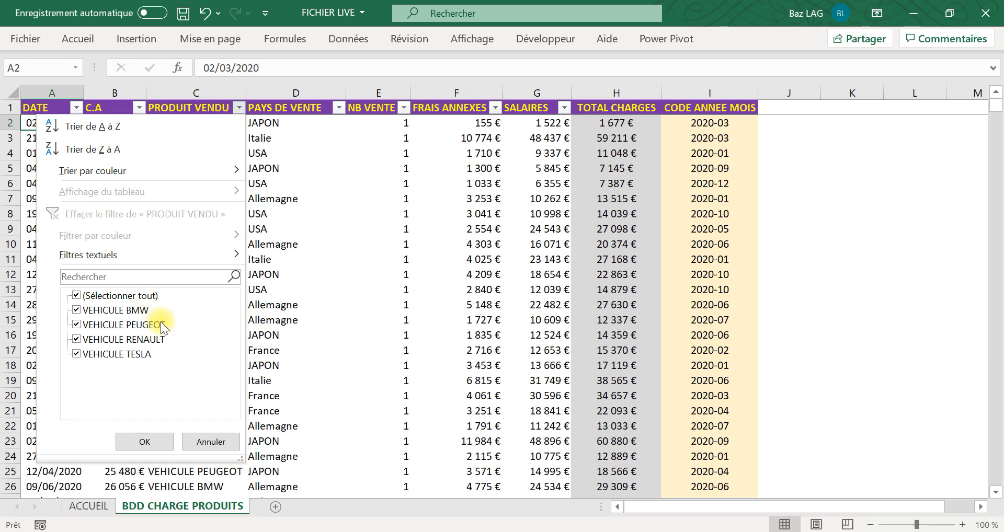
pyautogui.click(310, 287)
pyautogui.click(53, 151)
pyautogui.click(77, 107)
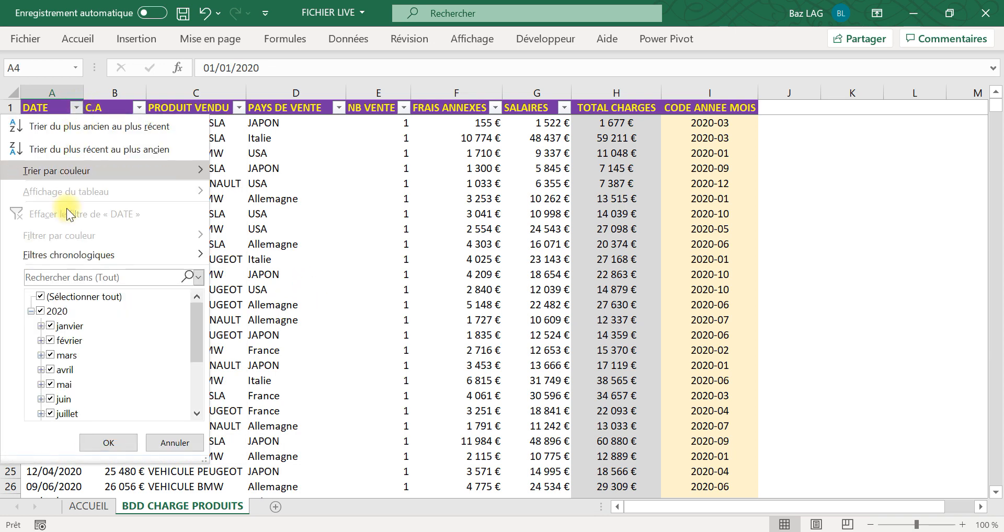
pyautogui.moveTo(190, 324); pyautogui.dragTo(192, 387)
pyautogui.click(364, 219)
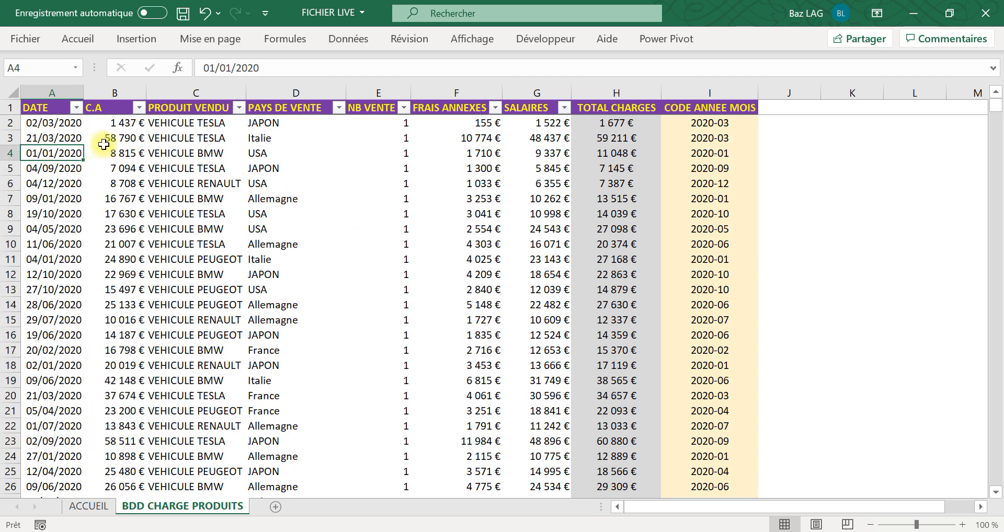
# Step: Review the C.A, NB VENTE, FRAIS ANNEXES and SALAIRES columns, including the filter values of NB VENTE
pyautogui.click(110, 93)
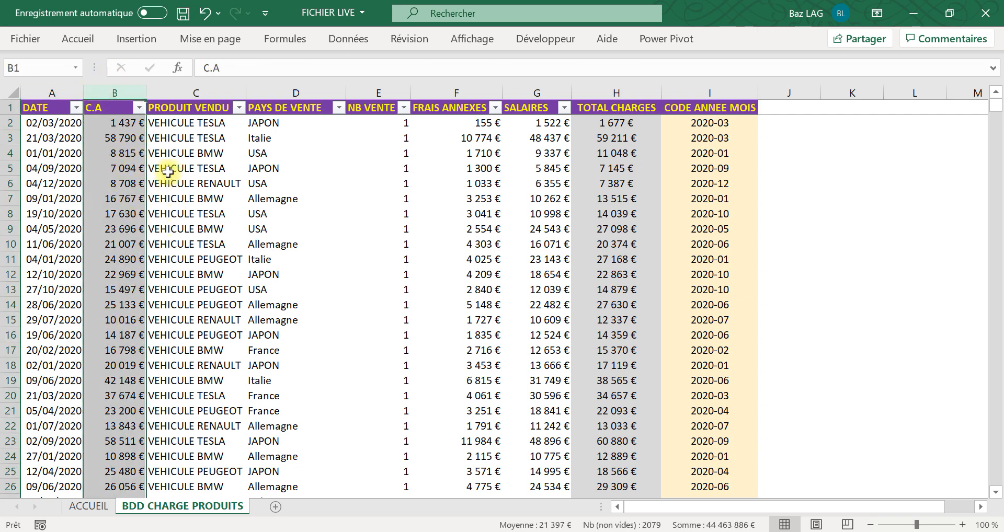
pyautogui.click(401, 120)
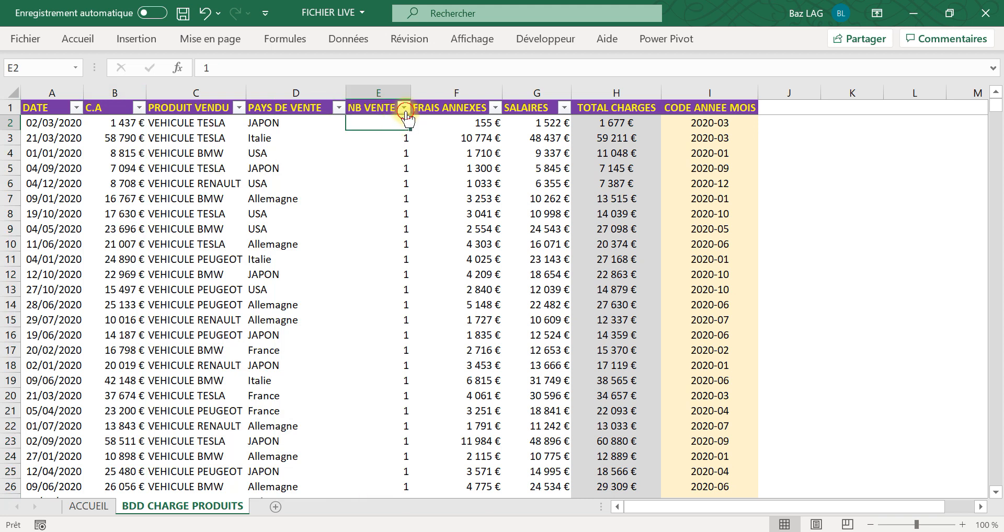
pyautogui.click(406, 109)
pyautogui.click(441, 202)
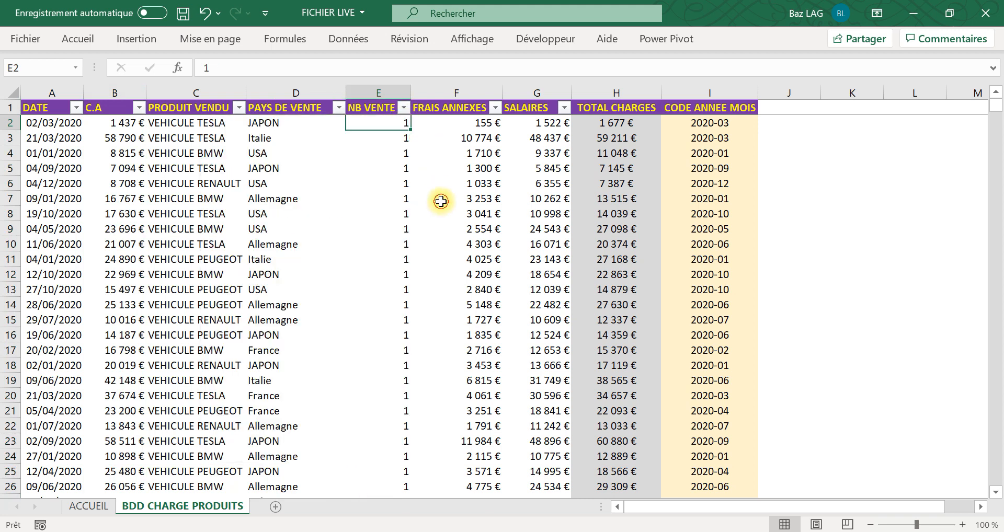
pyautogui.click(397, 148)
pyautogui.click(404, 108)
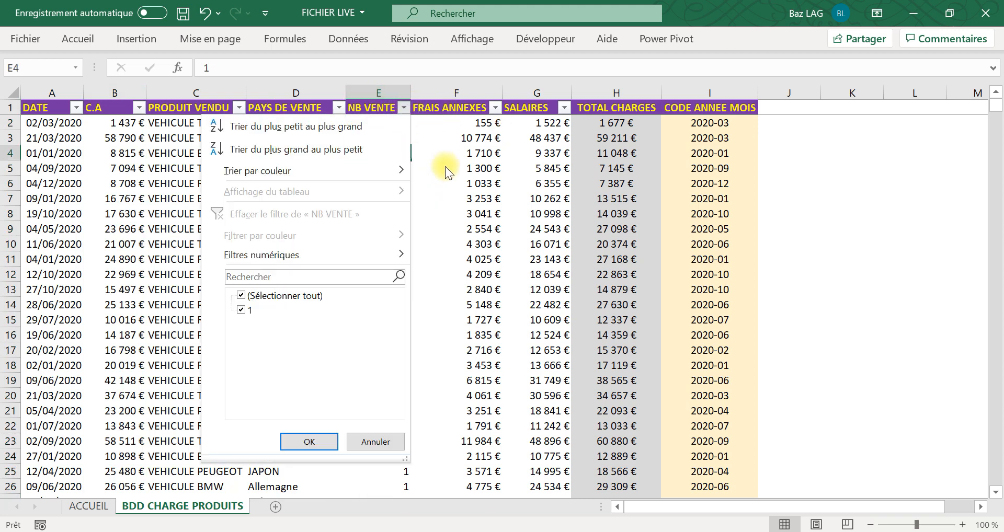
pyautogui.click(444, 167)
pyautogui.click(480, 122)
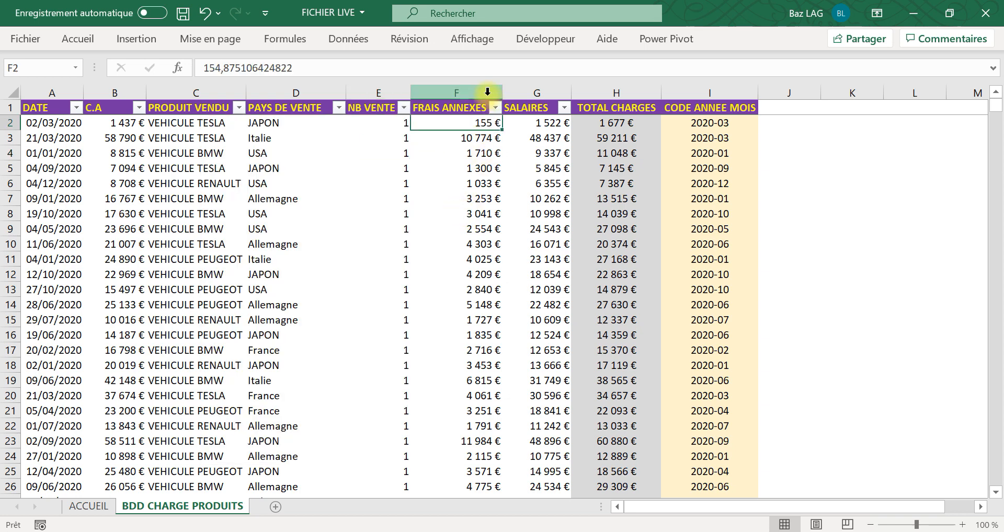
pyautogui.click(525, 92)
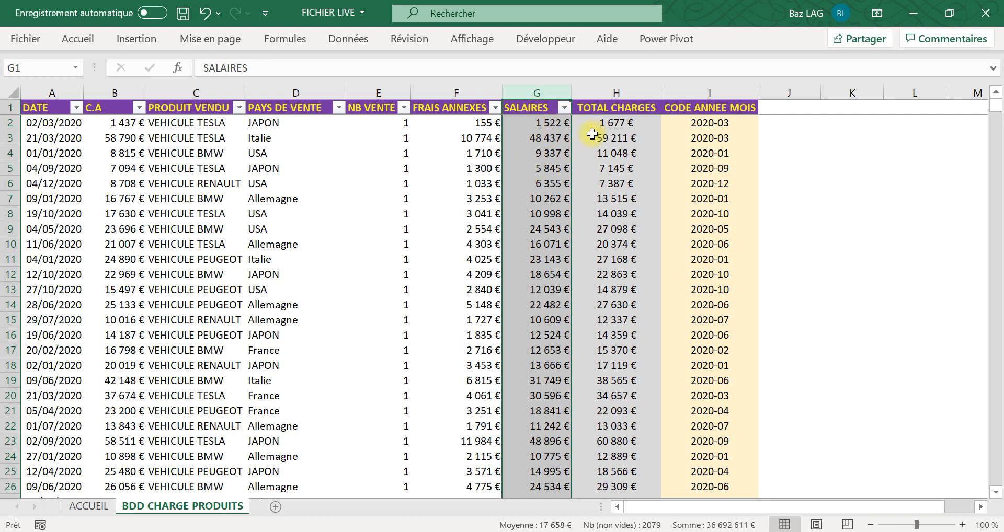
# Step: Inspect the TOTAL CHARGES formula in H2 and the FRAIS ANNEXES and SALAIRES columns it refers to
pyautogui.click(606, 123)
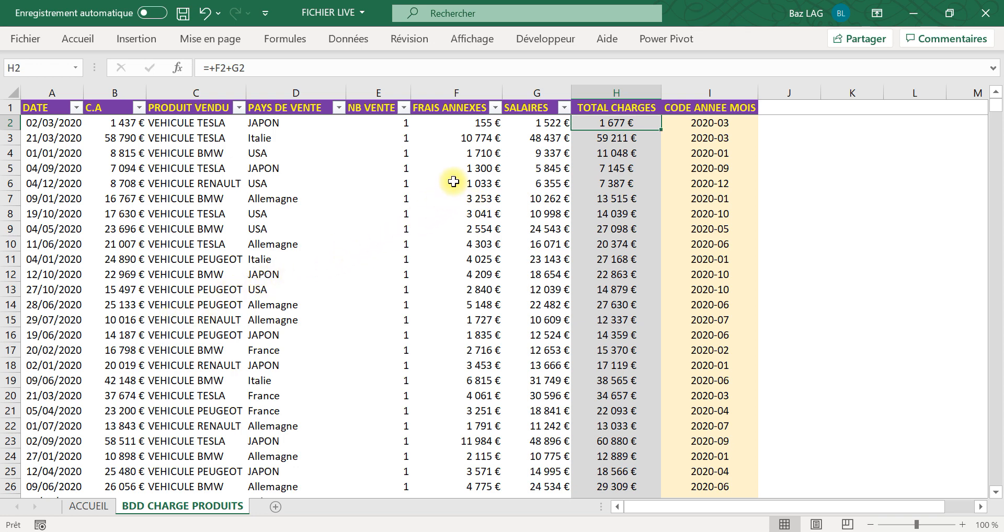
pyautogui.moveTo(455, 92); pyautogui.dragTo(516, 102)
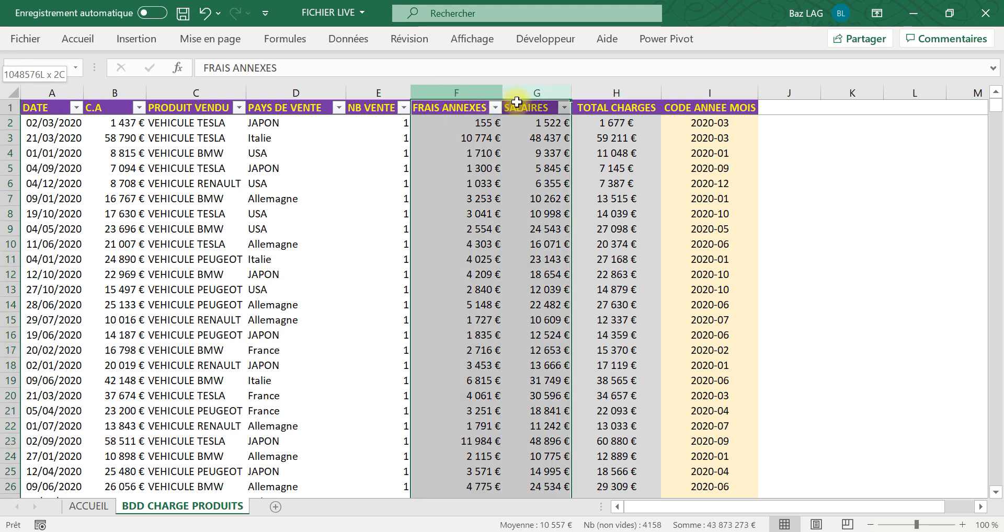
pyautogui.moveTo(516, 102); pyautogui.dragTo(516, 102)
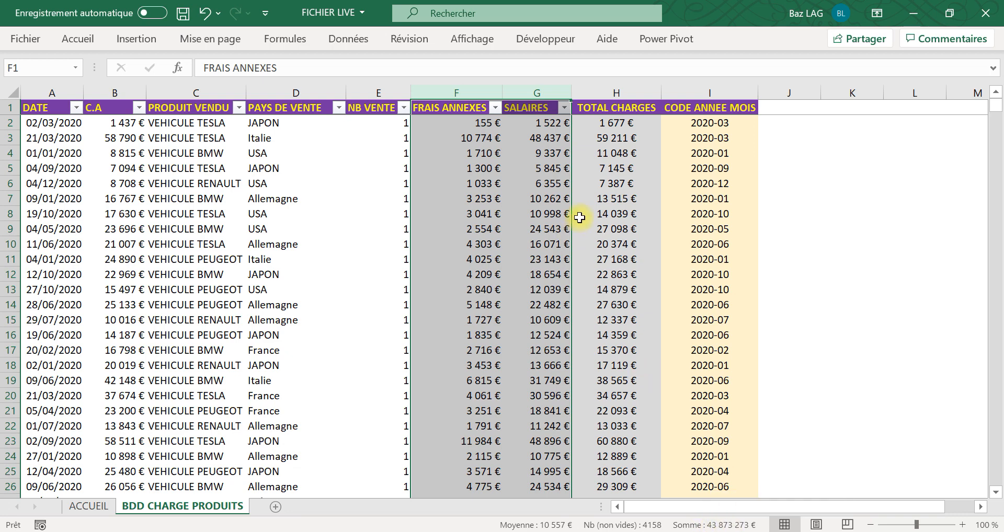
pyautogui.moveTo(473, 93); pyautogui.dragTo(567, 93)
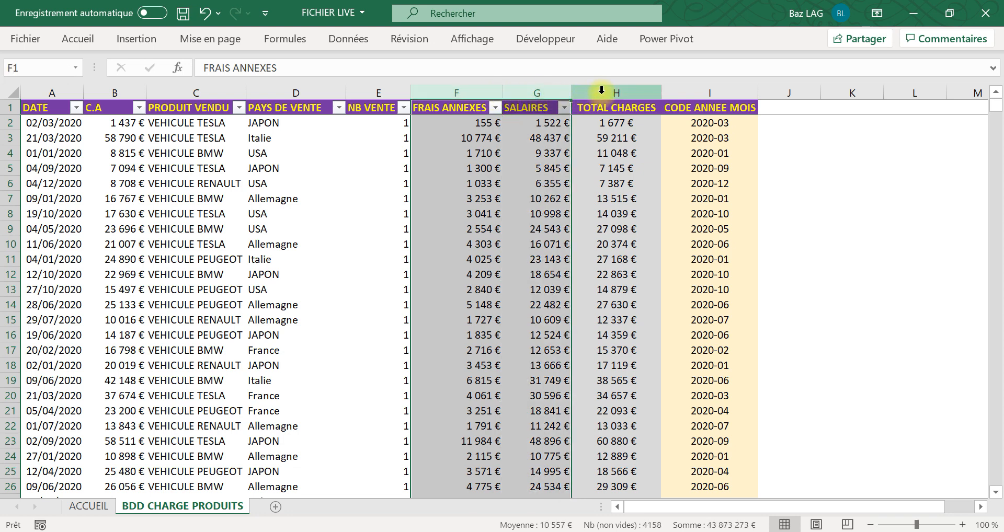
pyautogui.click(601, 90)
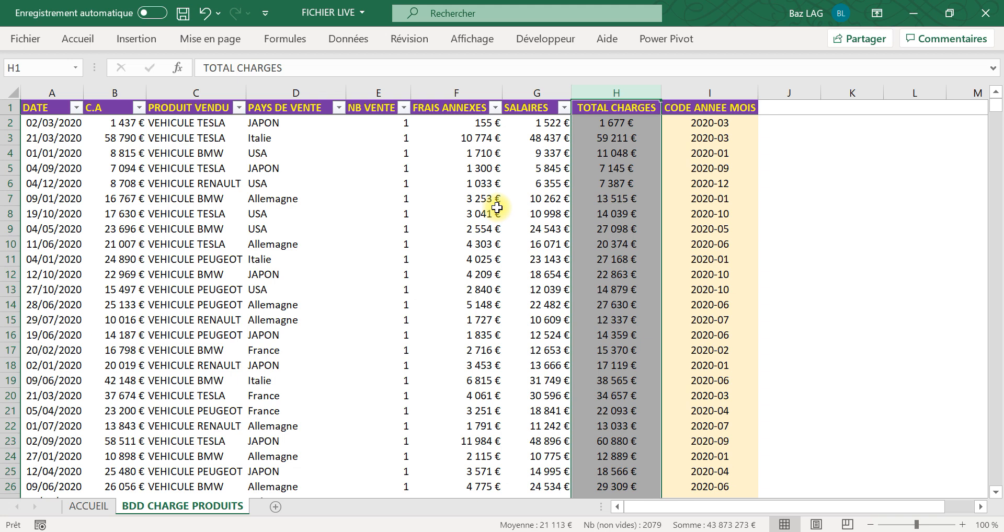
pyautogui.click(728, 124)
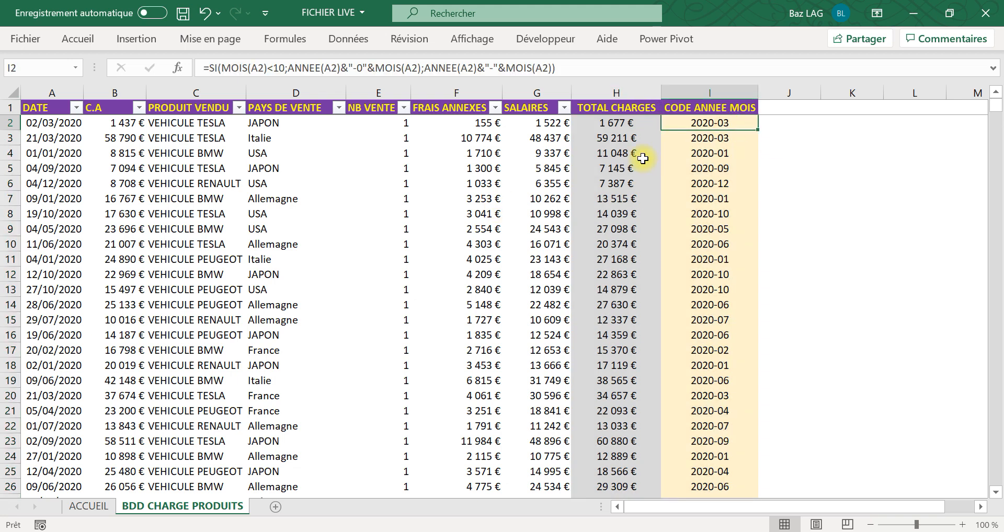
pyautogui.click(628, 122)
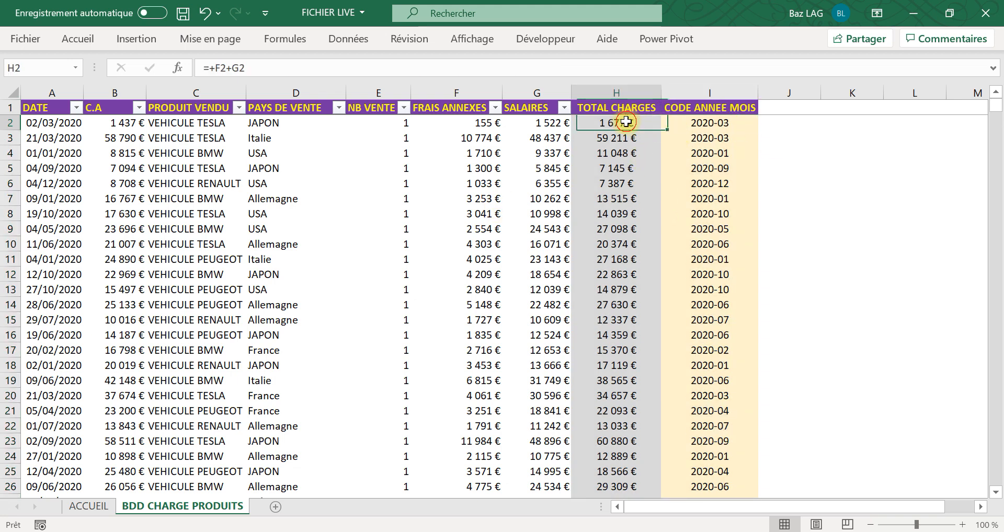
pyautogui.click(266, 61)
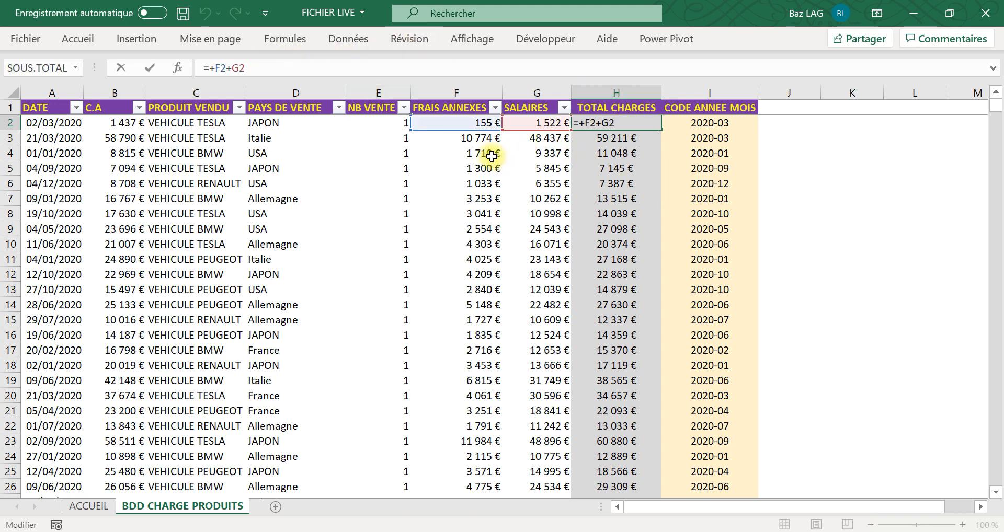
pyautogui.press('Return')
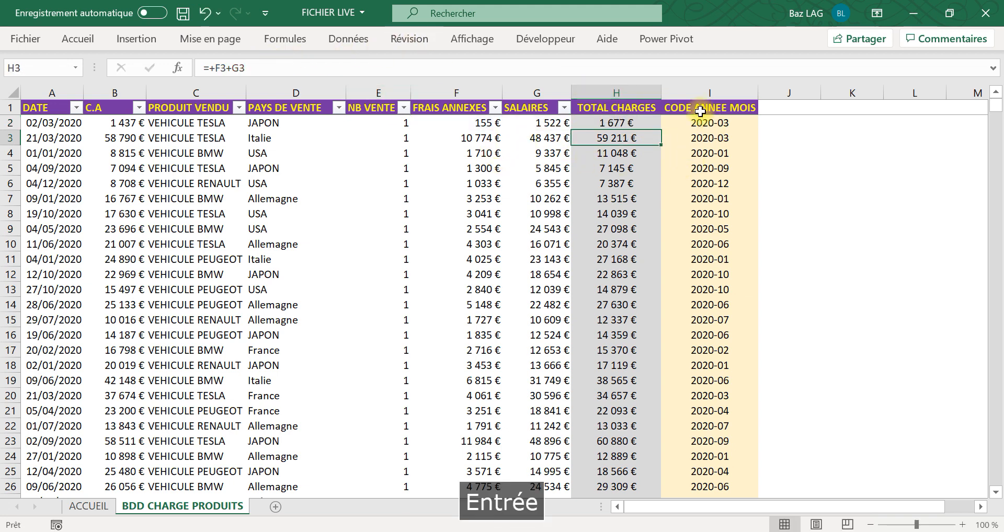
# Step: Inspect the CODE ANNEE MOIS formula in I2 and the cells below it
pyautogui.click(696, 123)
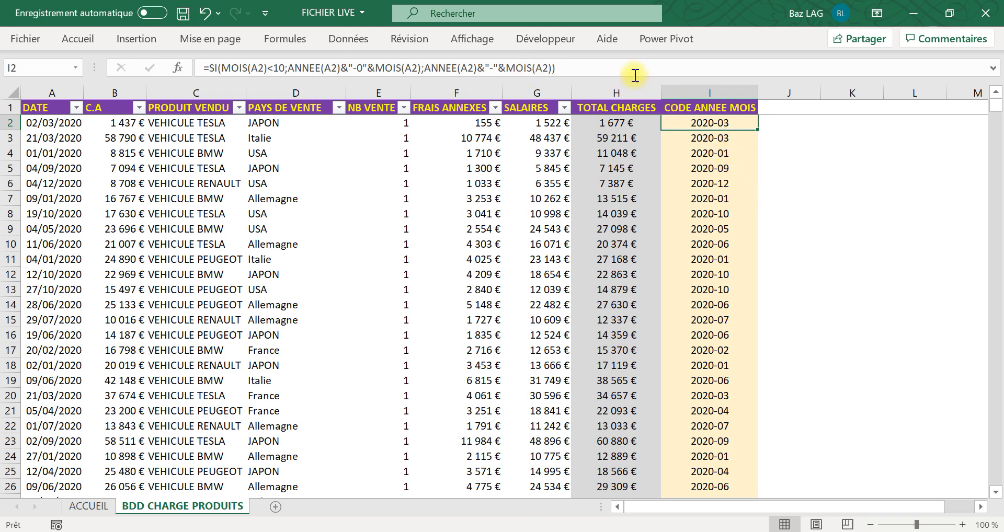
pyautogui.click(621, 64)
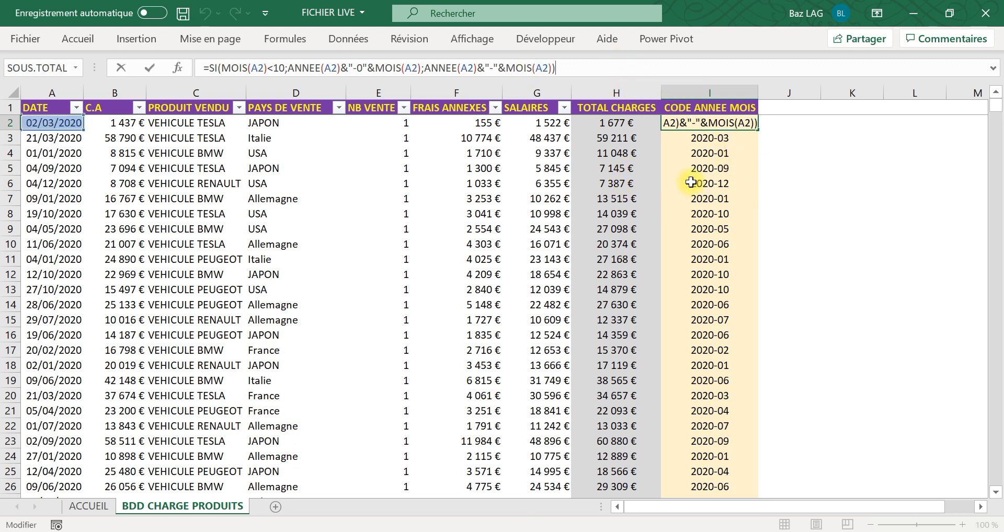
pyautogui.press('Return')
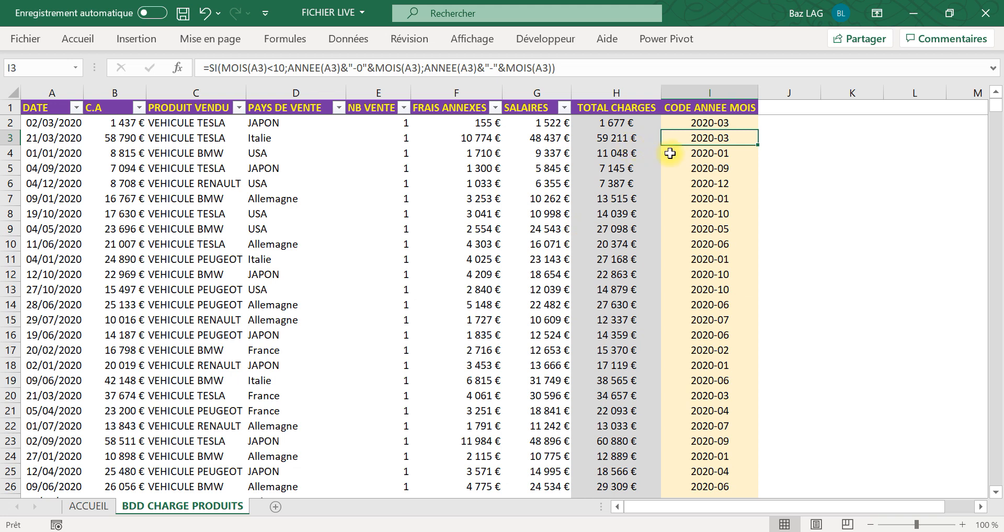
pyautogui.click(699, 155)
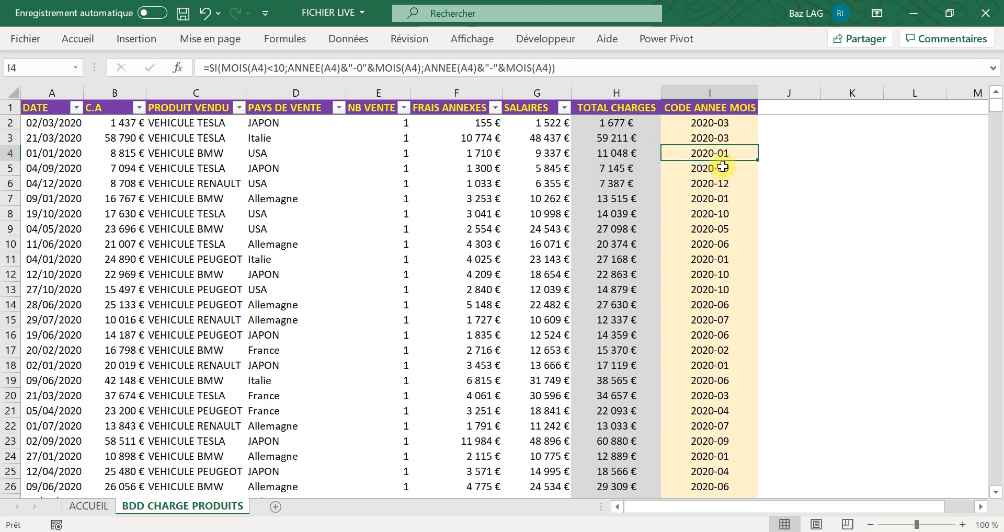
# Step: Enter the header JOUR SEMAINE in cell J1
pyautogui.click(784, 107)
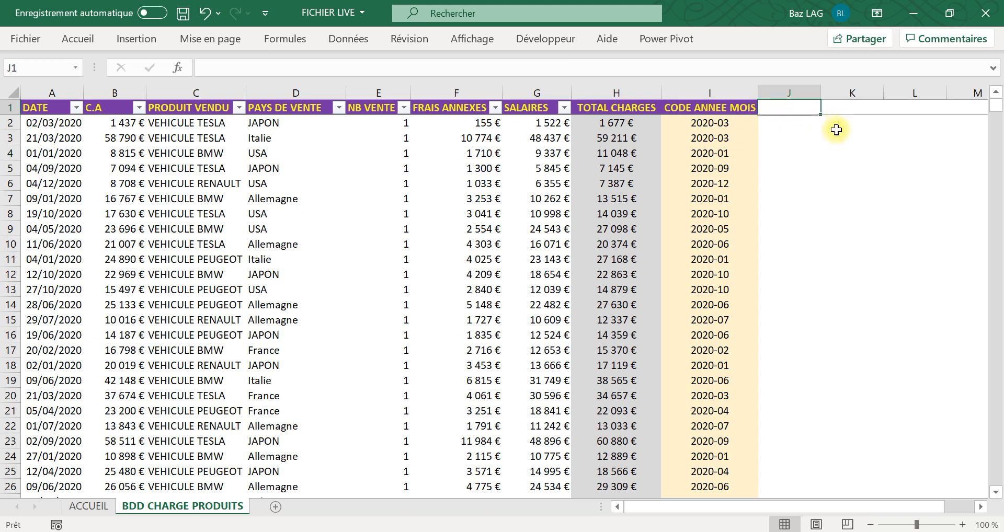
pyautogui.write('j')
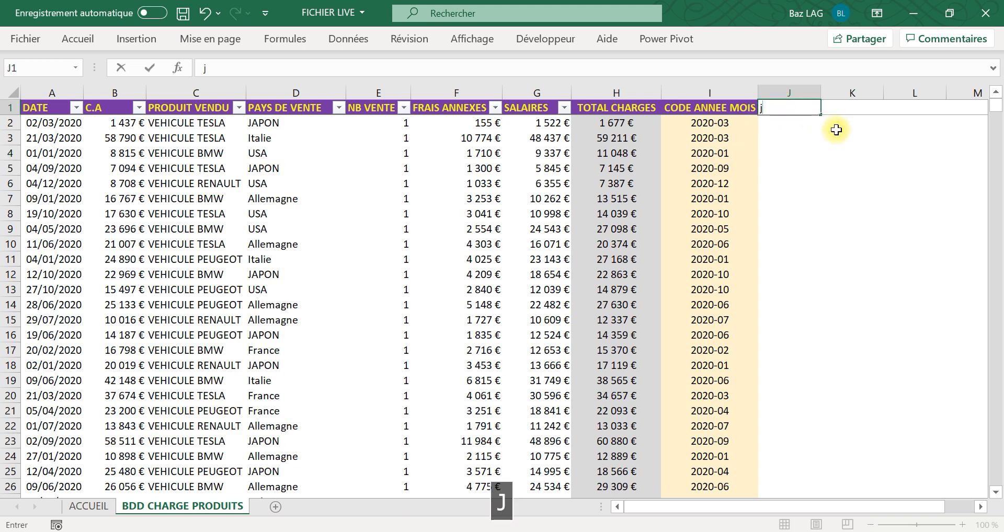
pyautogui.press('BackSpace')
pyautogui.press('capslock')
pyautogui.write('JE')
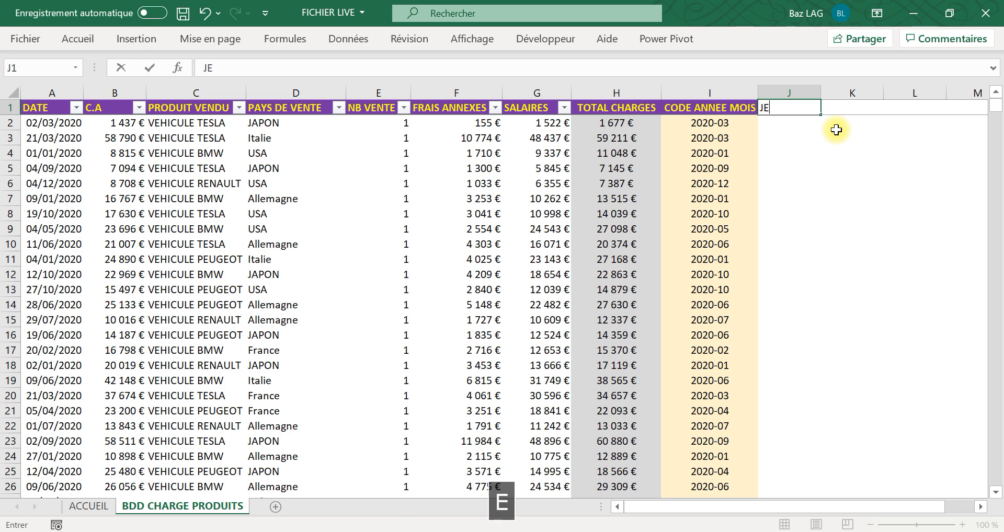
pyautogui.press('BackSpace')
pyautogui.write('JO')
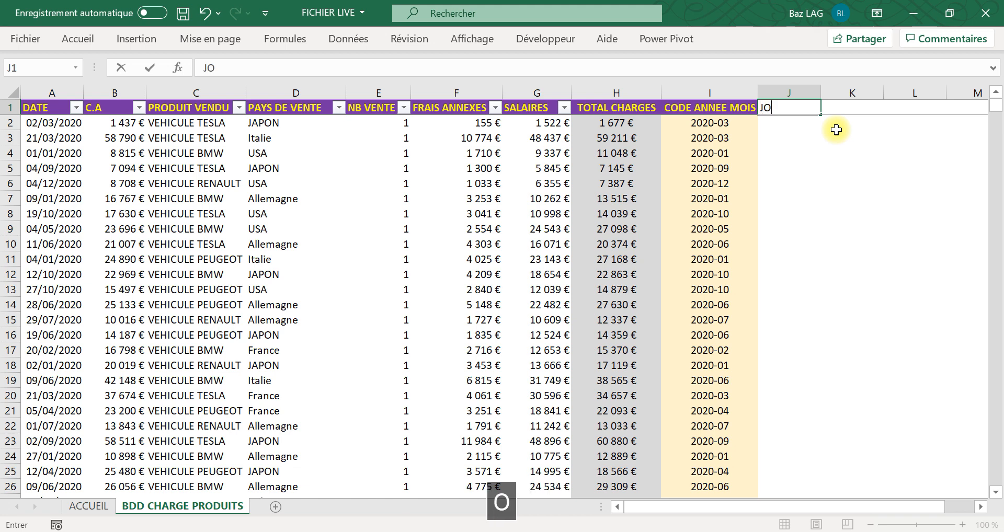
pyautogui.write('UR SEMAINE')
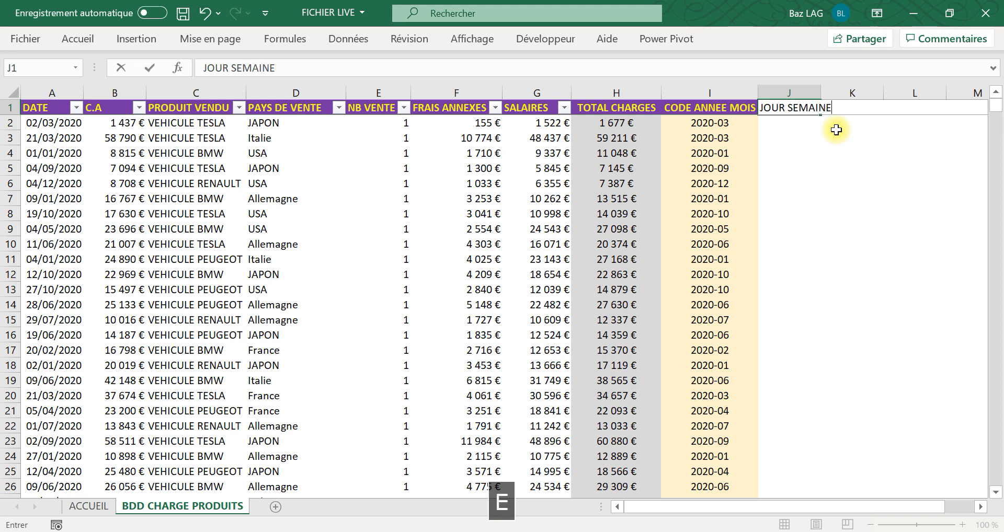
pyautogui.press('Return')
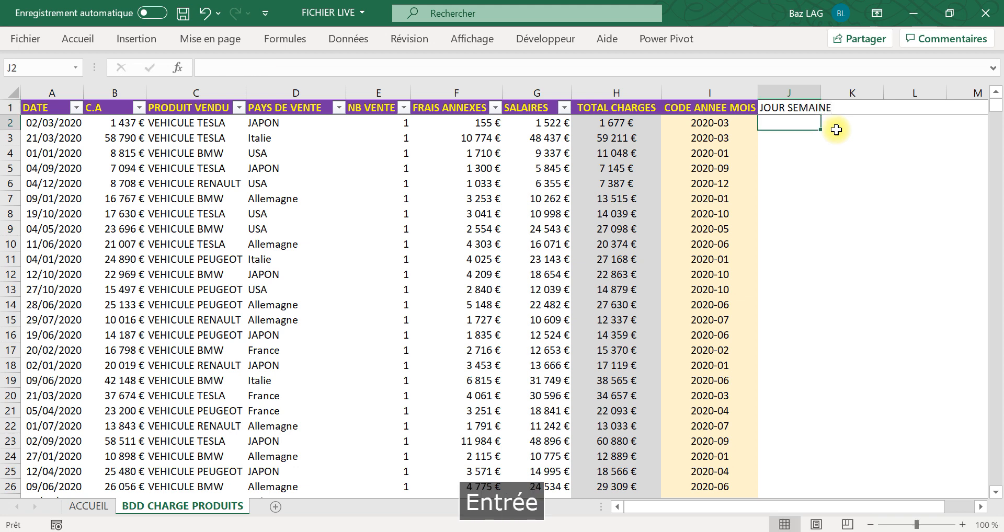
# Step: Copy the formatting of the CODE ANNEE MOIS column onto the JOUR SEMAINE column
pyautogui.click(730, 93)
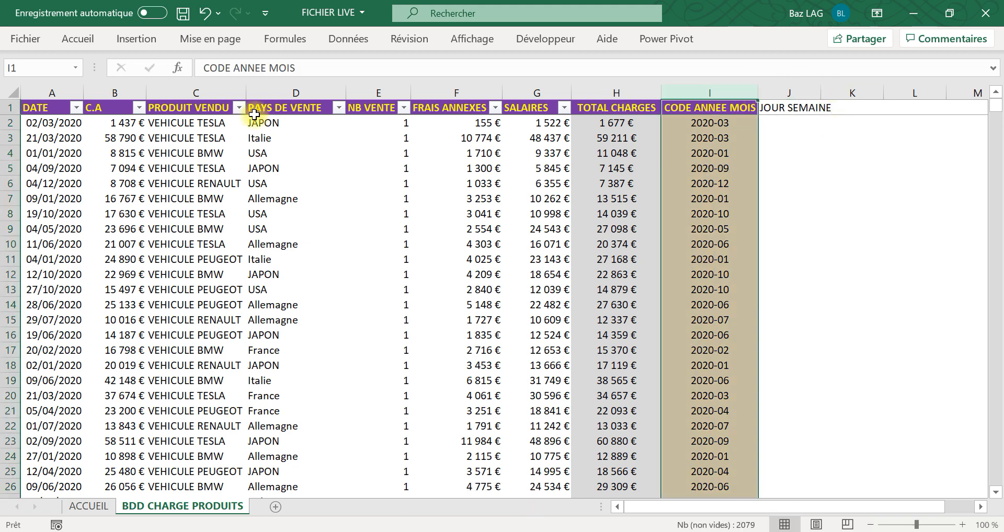
pyautogui.click(90, 39)
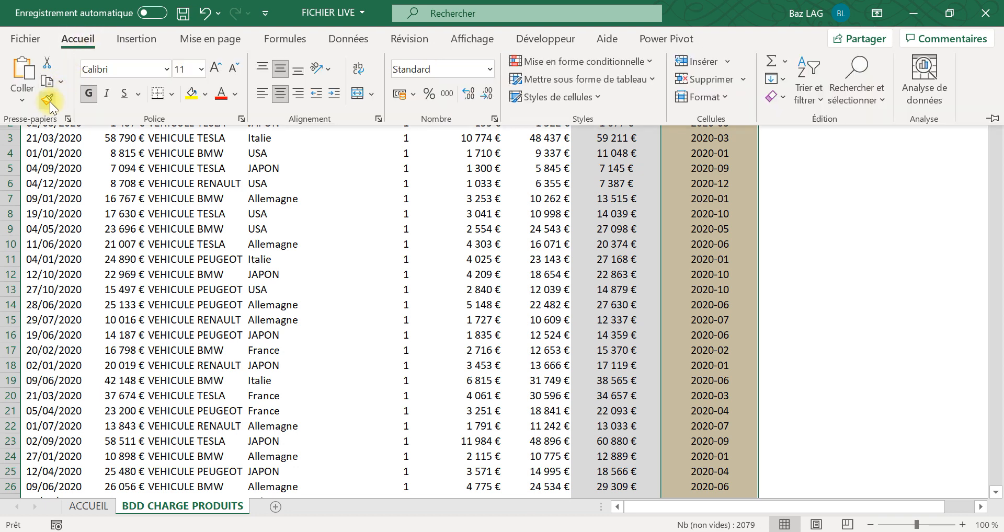
pyautogui.click(49, 102)
pyautogui.press('Escape')
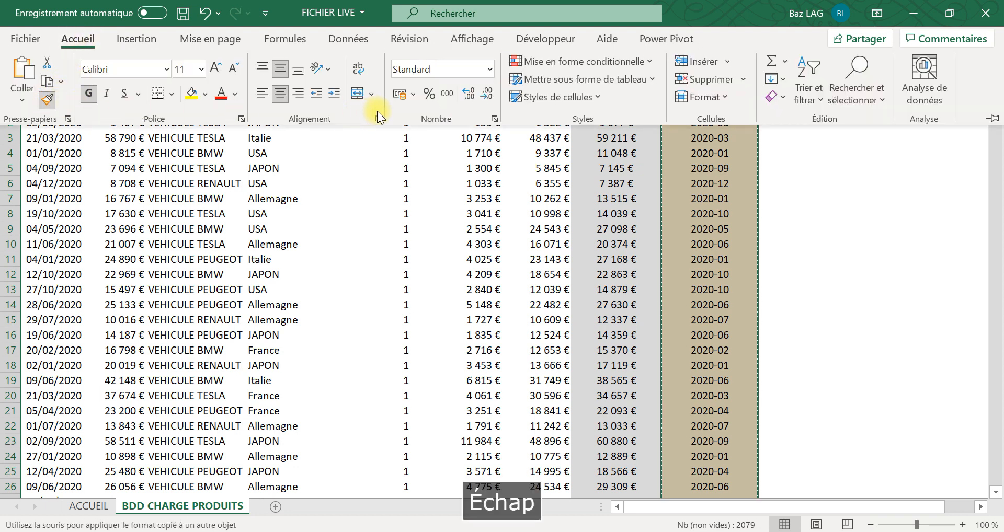
pyautogui.click(804, 94)
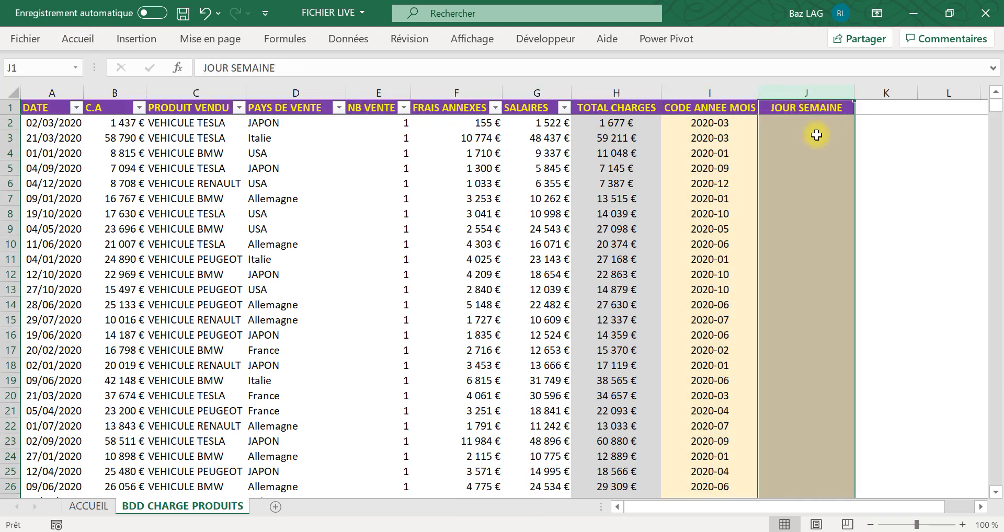
# Step: Enter the formula =TEXTE(A2;"jjjj") in cell J2 to return the weekday name of the date
pyautogui.click(794, 124)
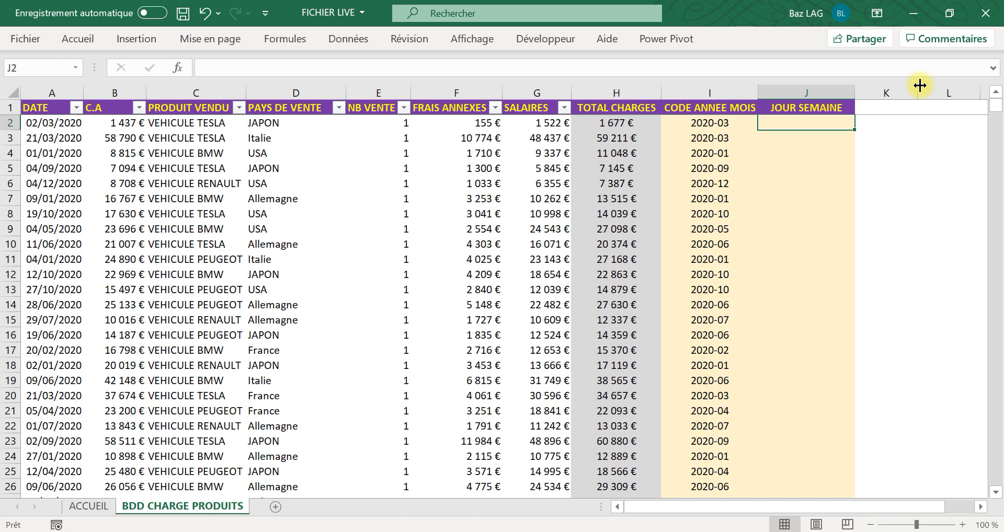
pyautogui.press('capslock')
pyautogui.write('=')
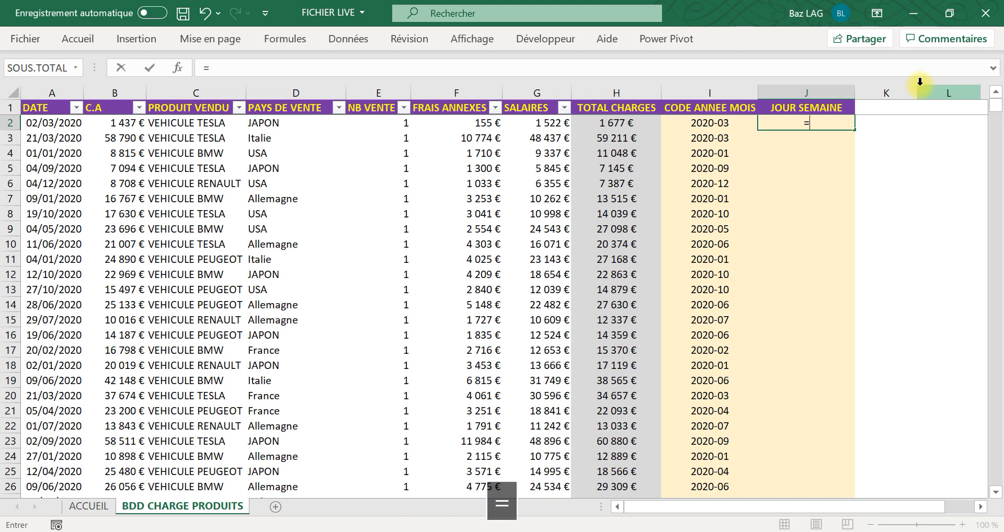
pyautogui.write('texte')
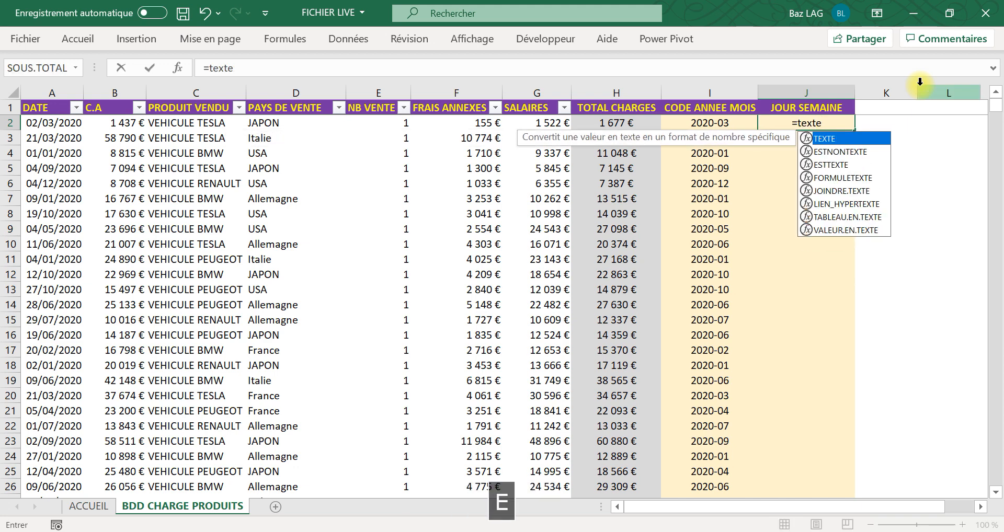
pyautogui.write('(')
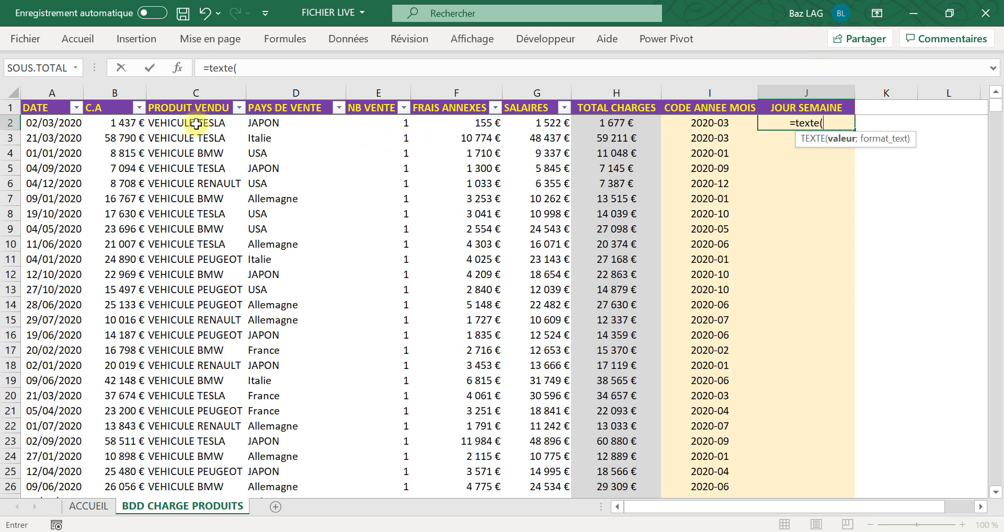
pyautogui.click(47, 120)
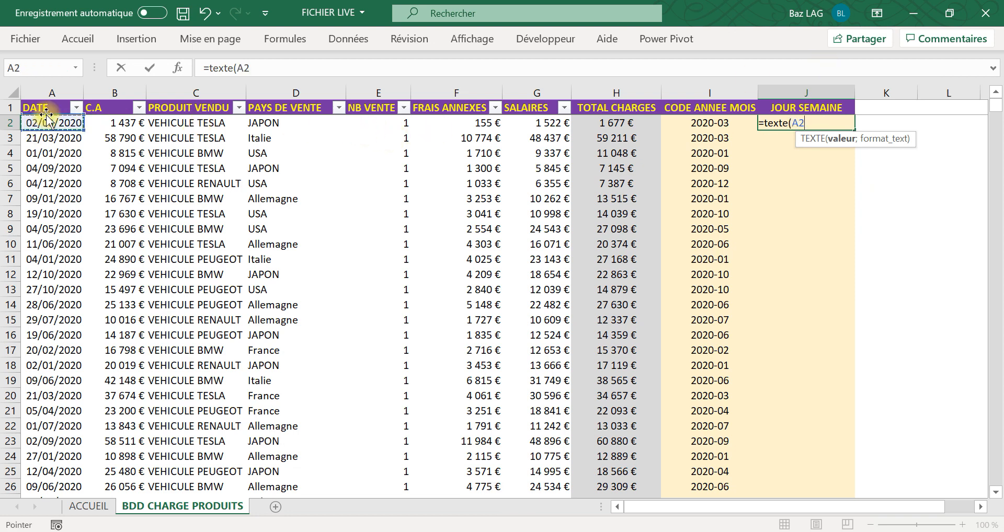
pyautogui.write(';')
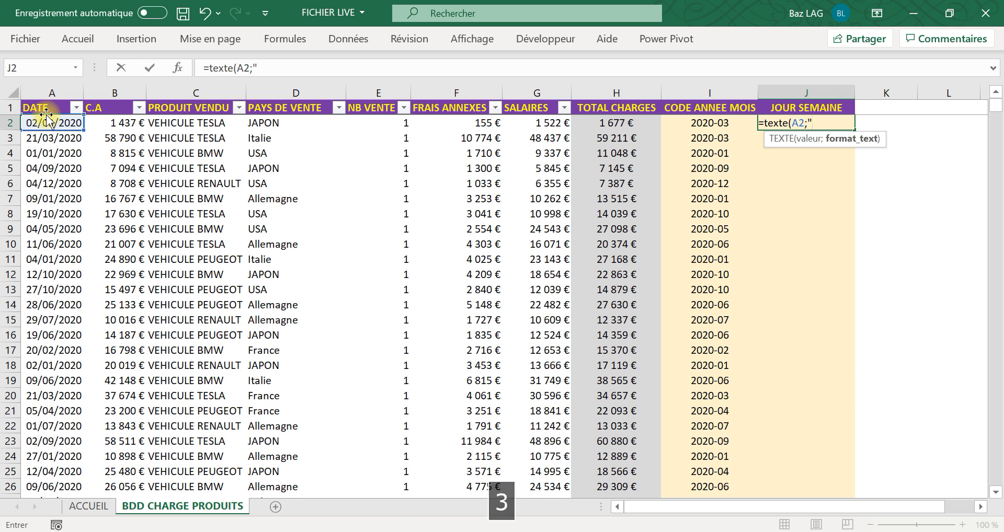
pyautogui.write('"')
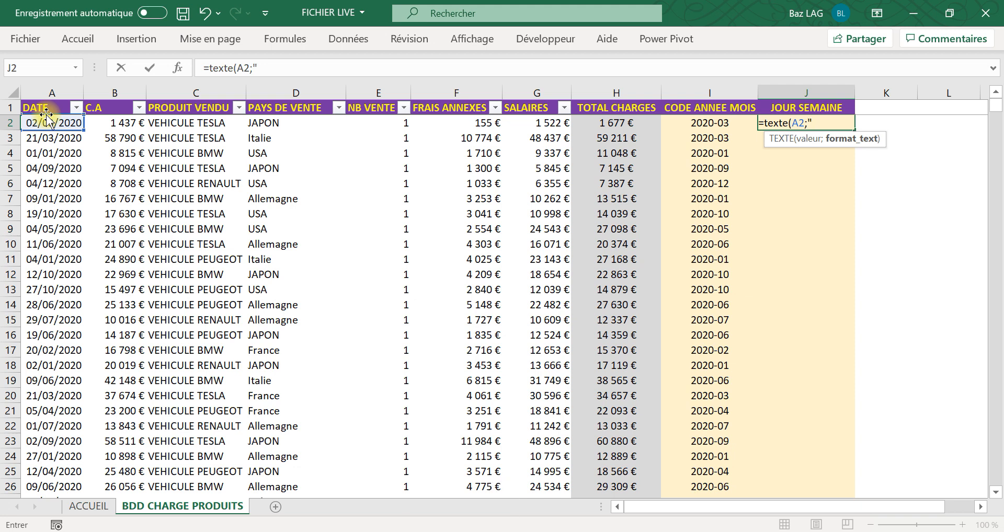
pyautogui.write('jjjj')
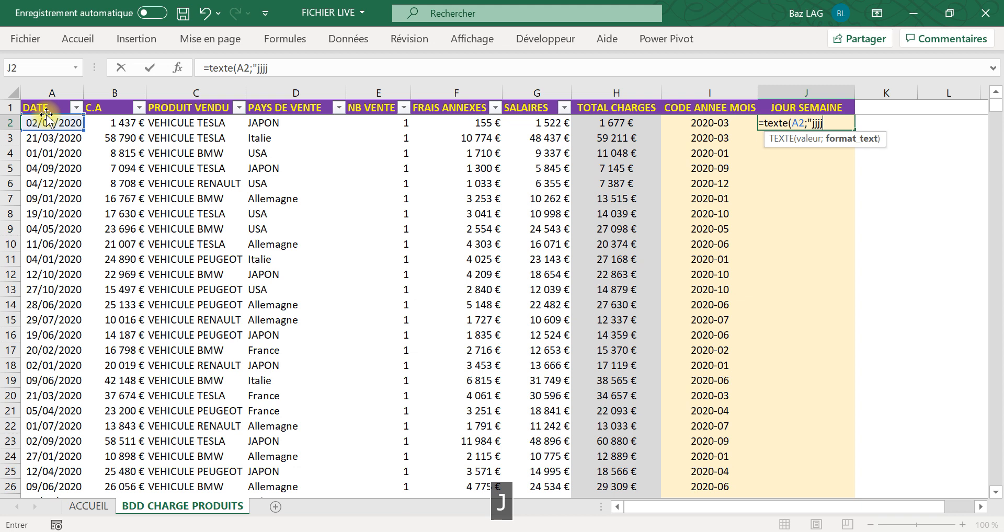
pyautogui.write('")')
pyautogui.press('Return')
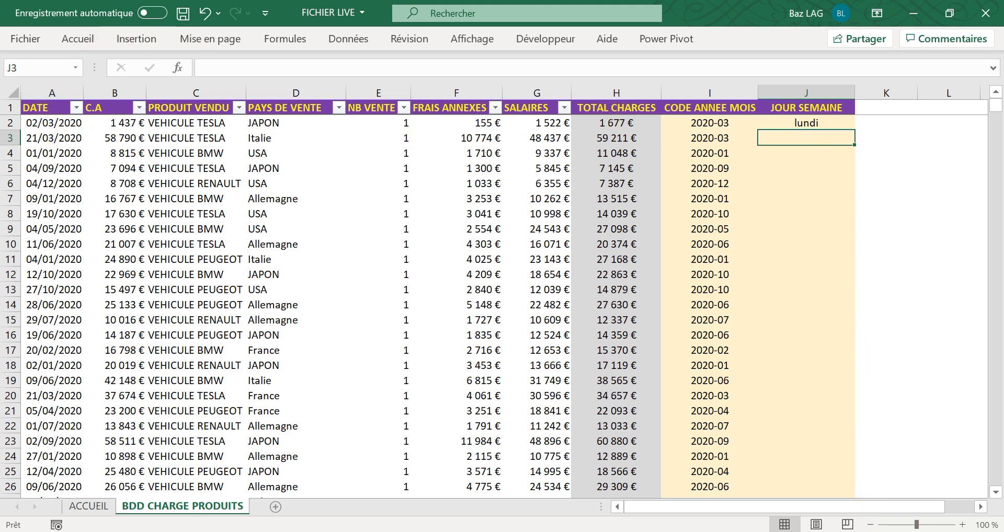
# Step: Check in the system calendar for mars 2020 which weekday 2 March falls on
pyautogui.click(936, 531)
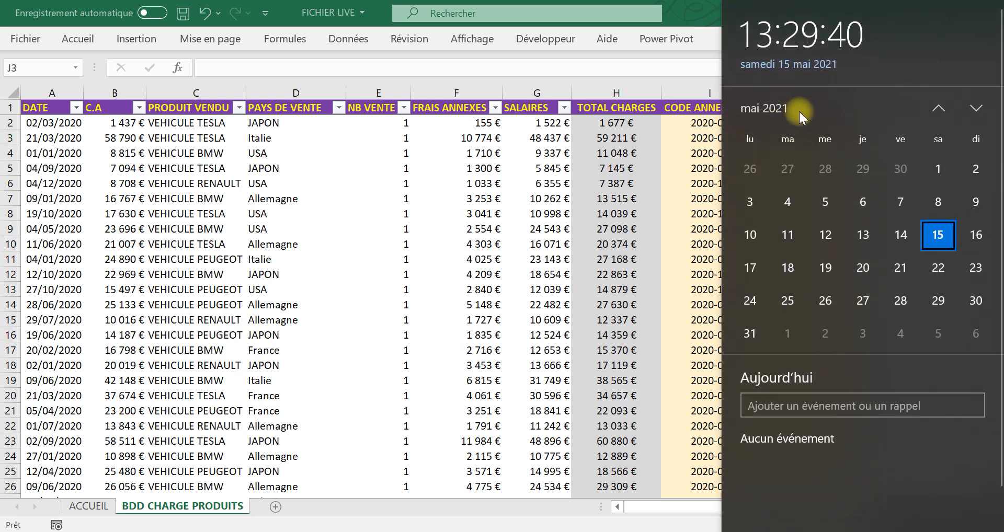
pyautogui.click(767, 118)
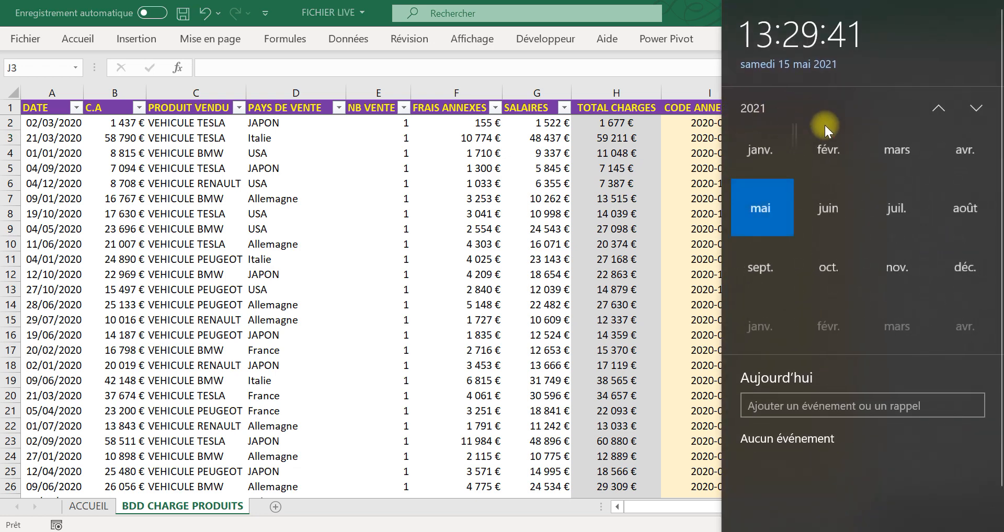
pyautogui.click(936, 108)
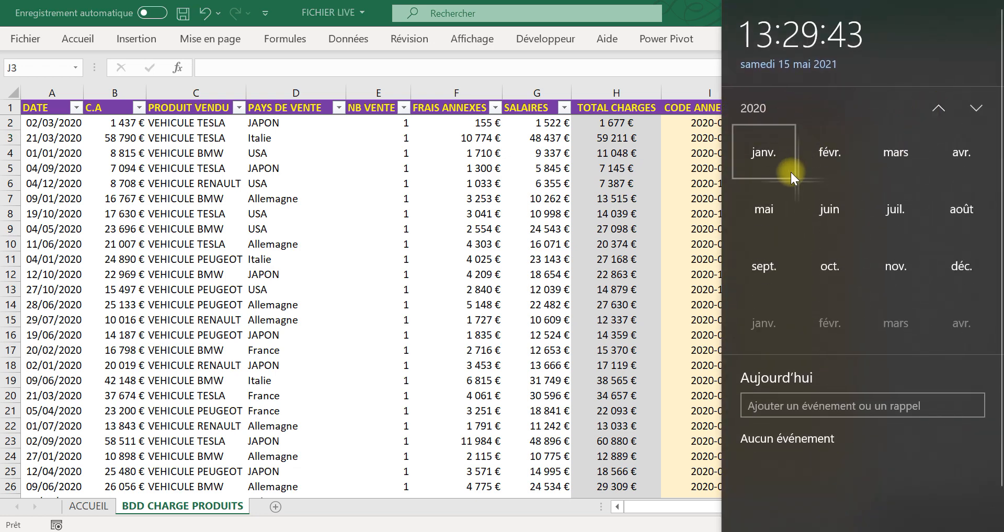
pyautogui.click(891, 155)
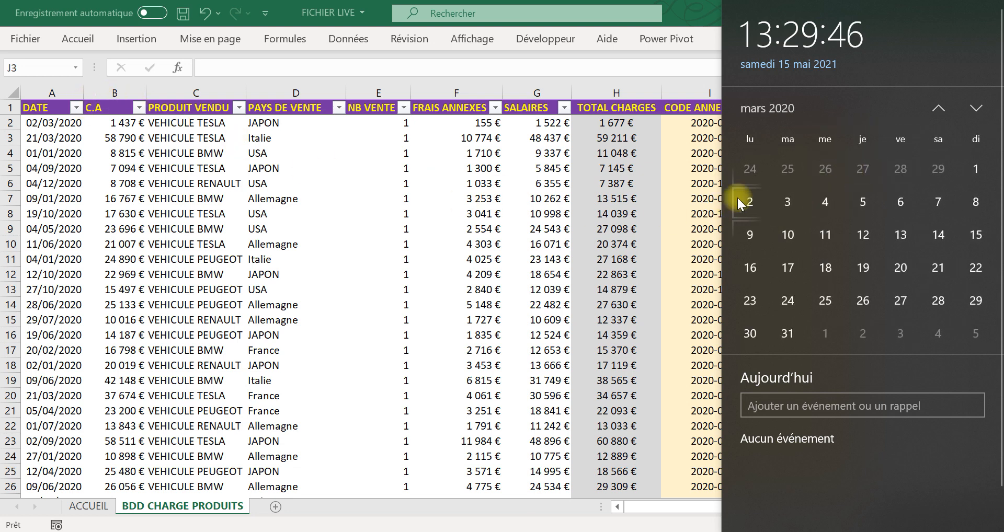
pyautogui.click(689, 174)
# Step: Fill the weekday formula from J2 down to the end of the JOUR SEMAINE column
pyautogui.click(825, 124)
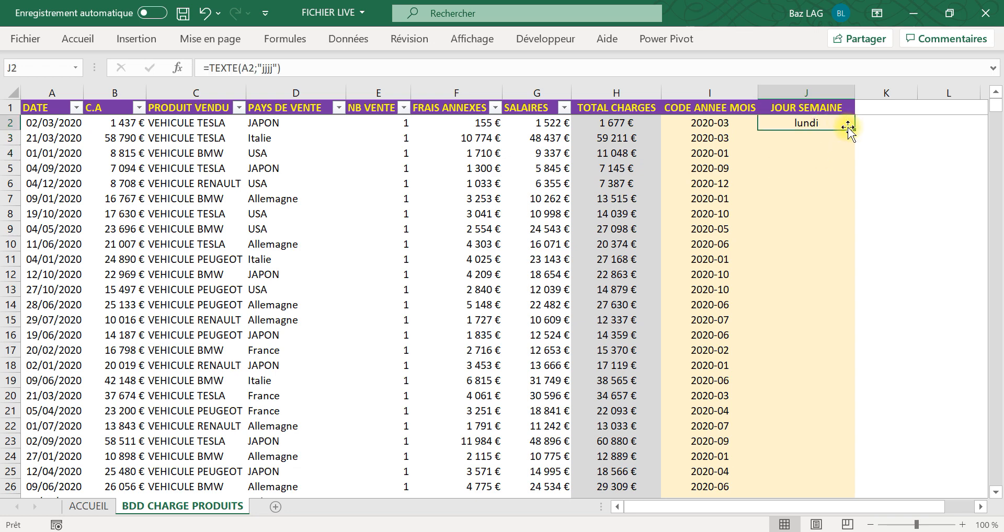
pyautogui.doubleClick(855, 133)
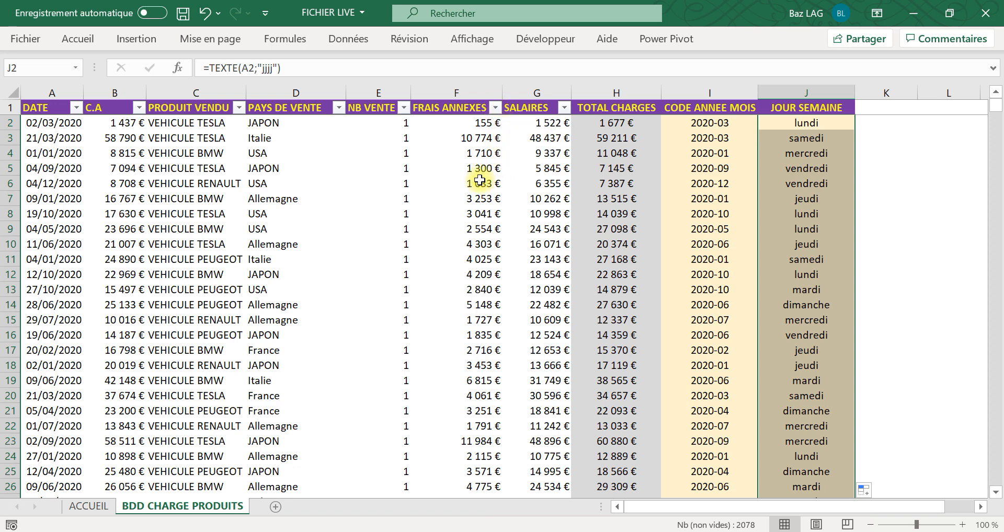
# Step: Add a new worksheet and name it TABLEAU DE BORD ACHATS VENTES
pyautogui.click(275, 507)
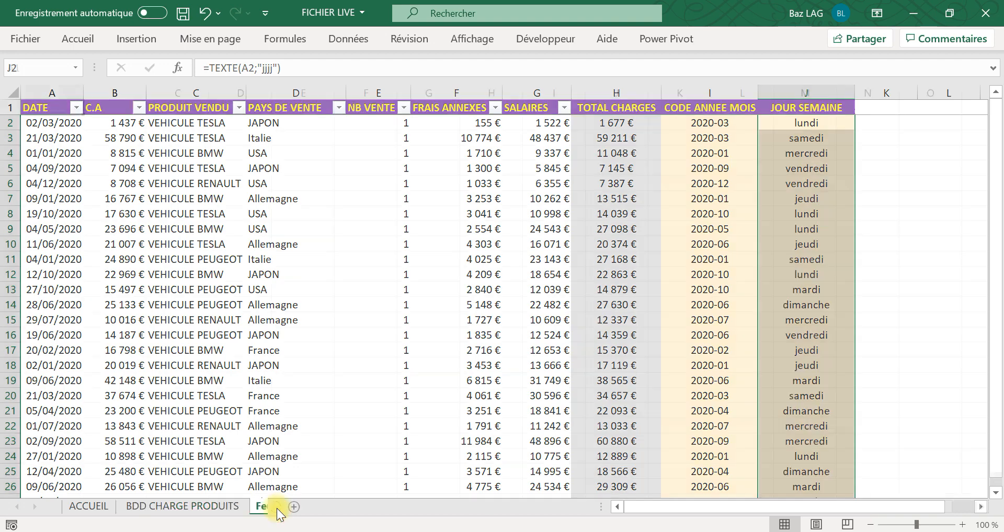
pyautogui.rightClick(269, 510)
pyautogui.click(348, 331)
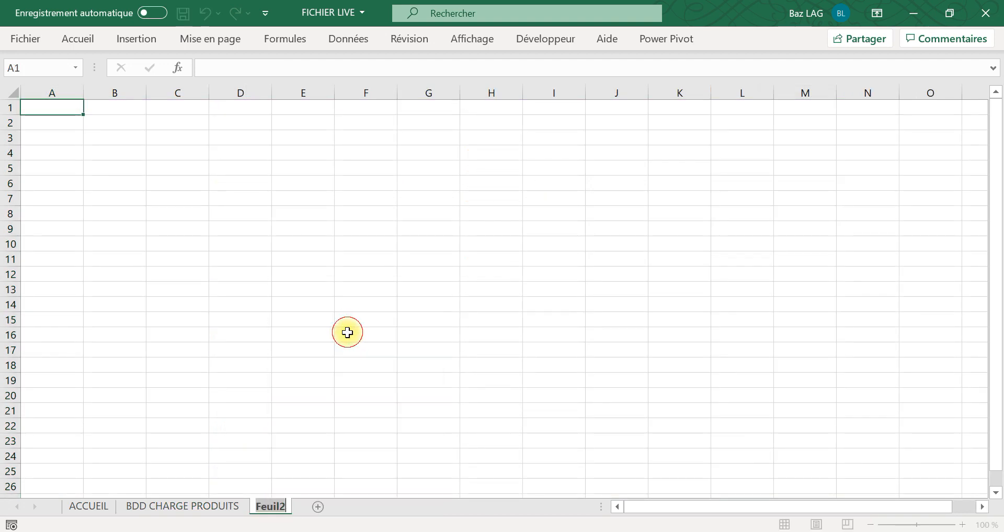
pyautogui.press('capslock')
pyautogui.write('TA')
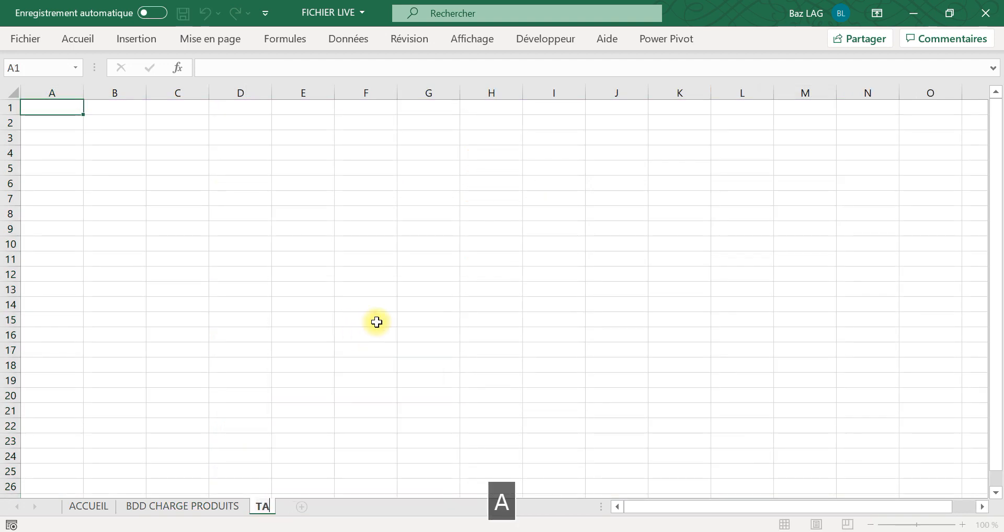
pyautogui.write('BLEAU D')
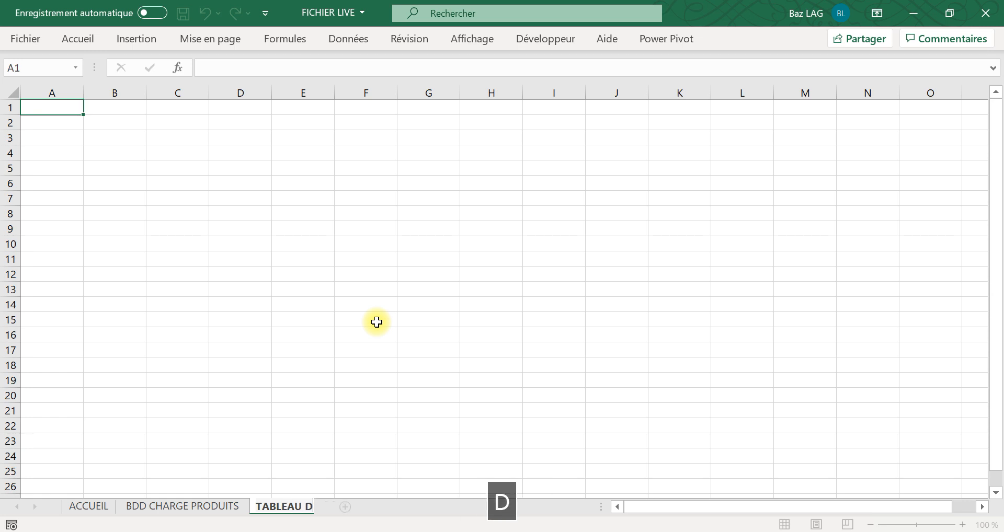
pyautogui.write('E BORD')
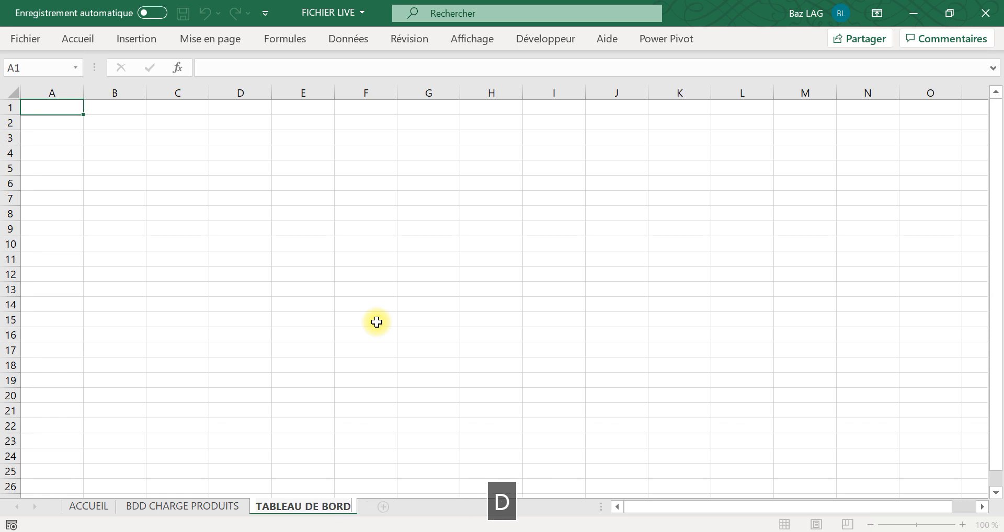
pyautogui.write(' ACHAT')
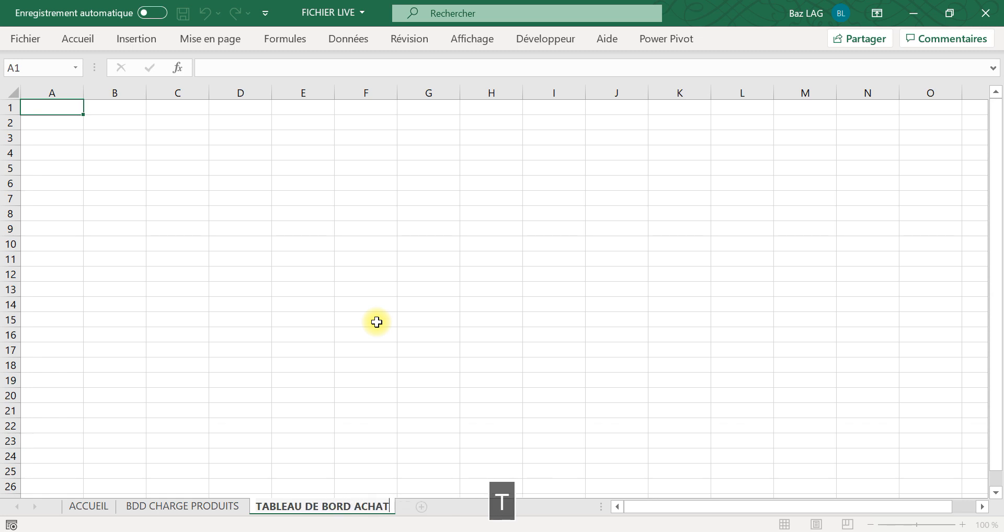
pyautogui.write(' VEB')
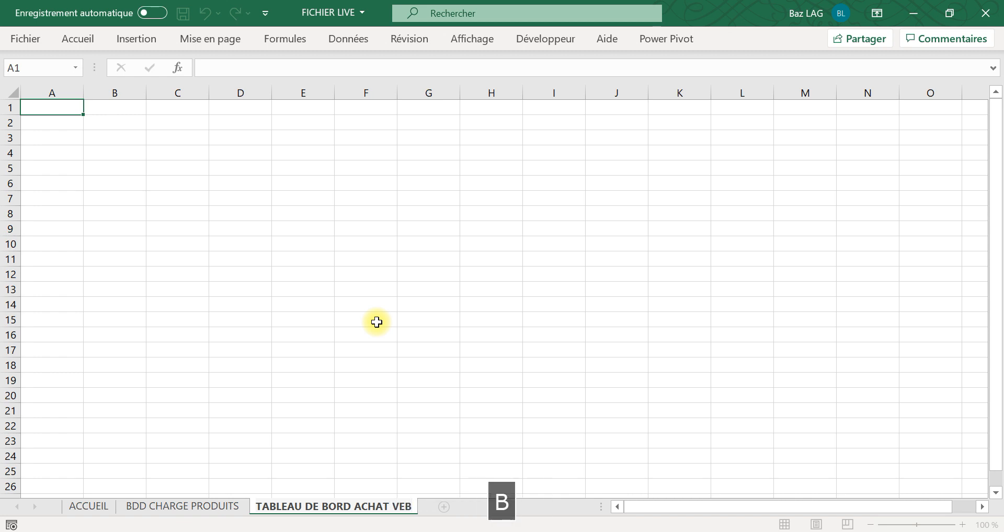
pyautogui.press('BackSpace')
pyautogui.write('NTES')
pyautogui.click(386, 507)
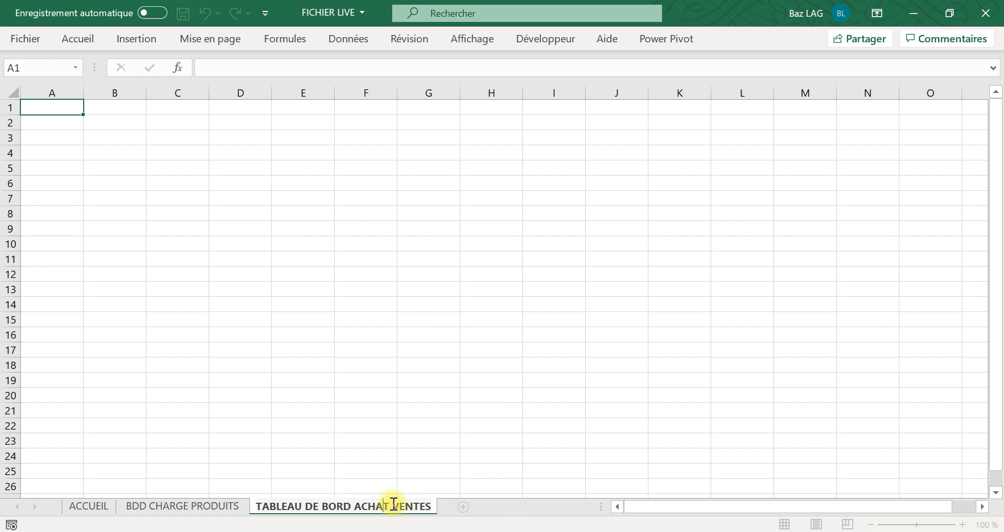
pyautogui.write('S')
pyautogui.click(432, 257)
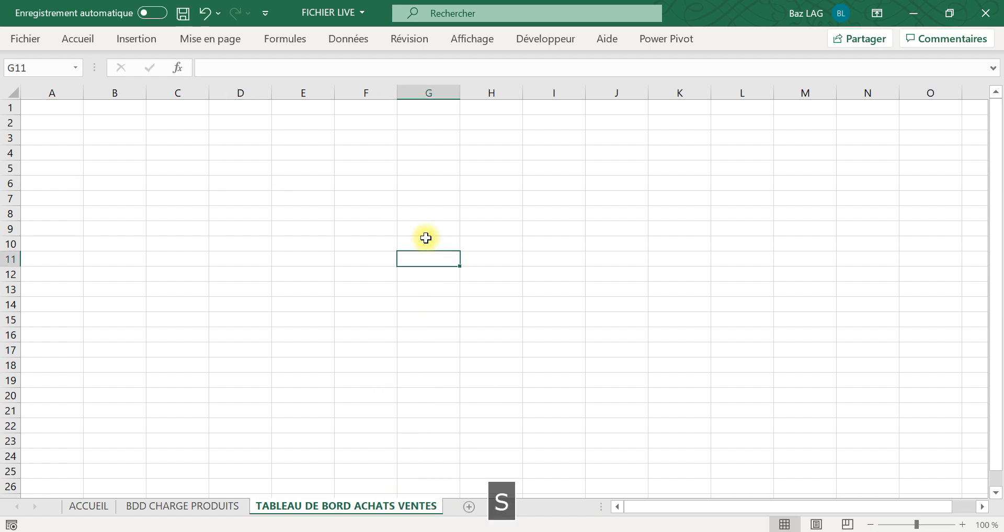
# Step: Hide the gridlines on the TABLEAU DE BORD ACHATS VENTES sheet
pyautogui.click(472, 37)
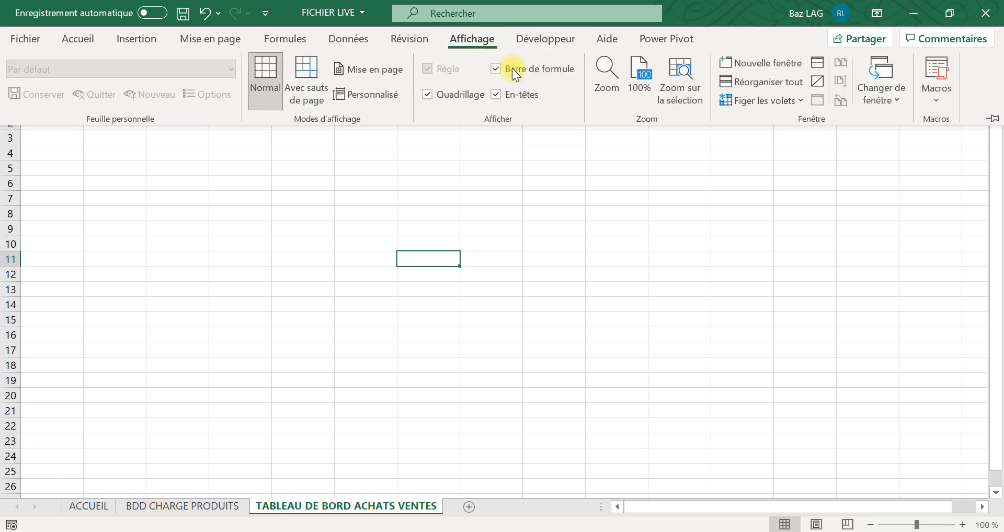
pyautogui.click(427, 95)
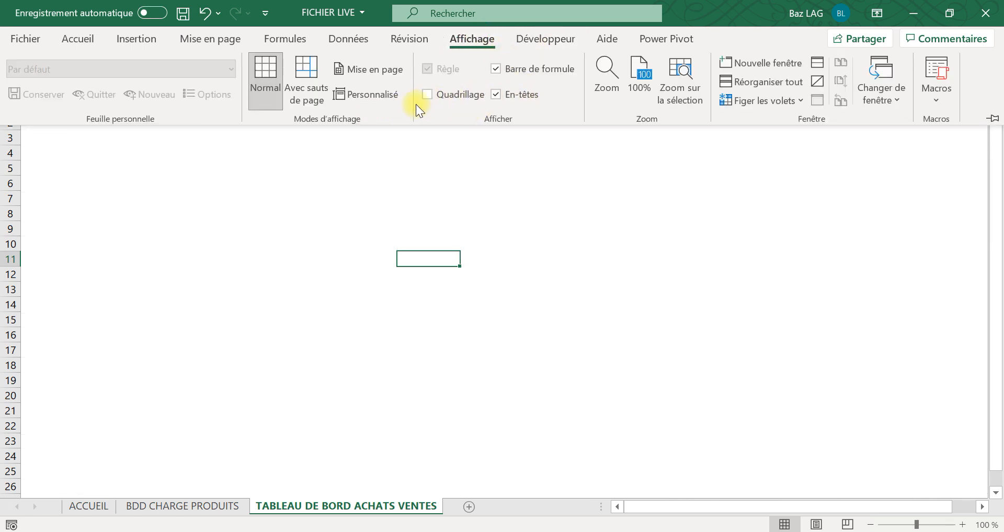
pyautogui.click(74, 110)
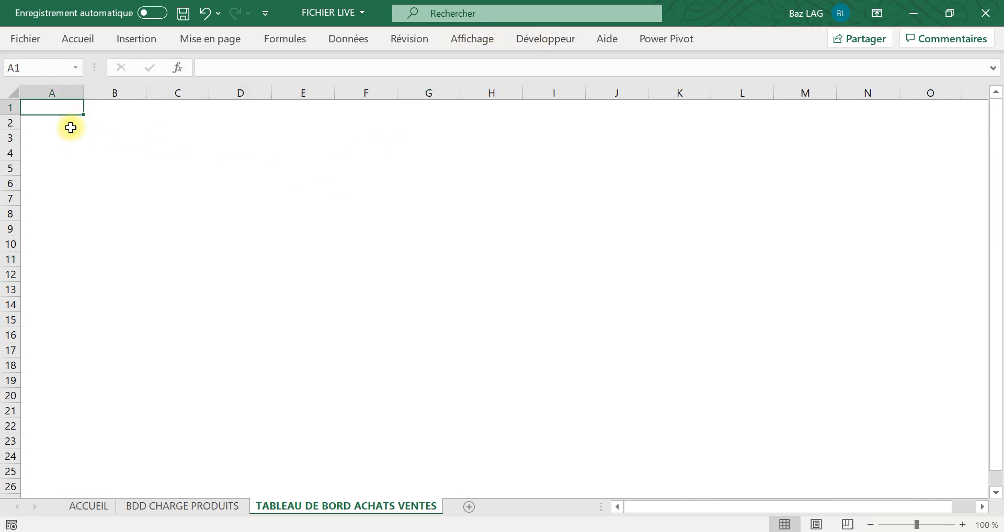
# Step: Merge and center the cells A1 to N1 of the dashboard sheet
pyautogui.moveTo(53, 107); pyautogui.dragTo(873, 100)
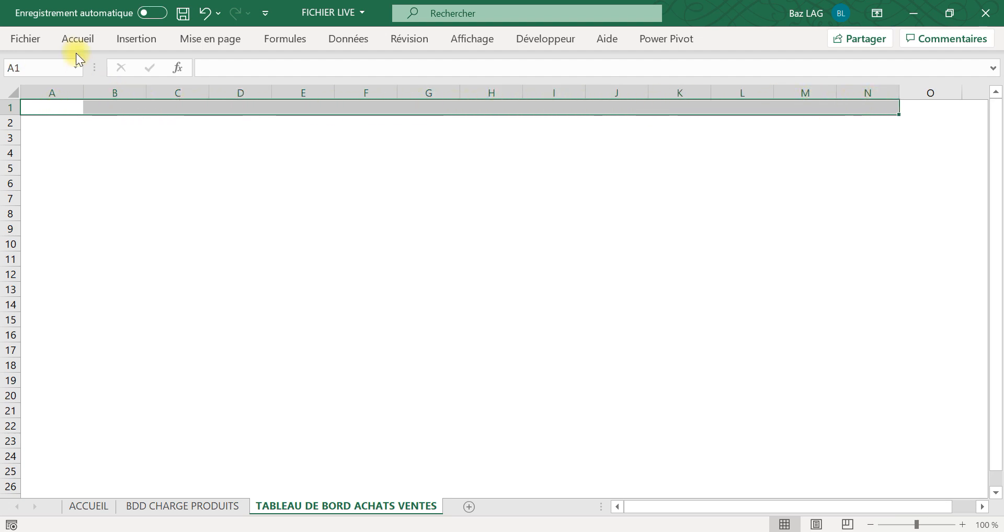
pyautogui.click(78, 40)
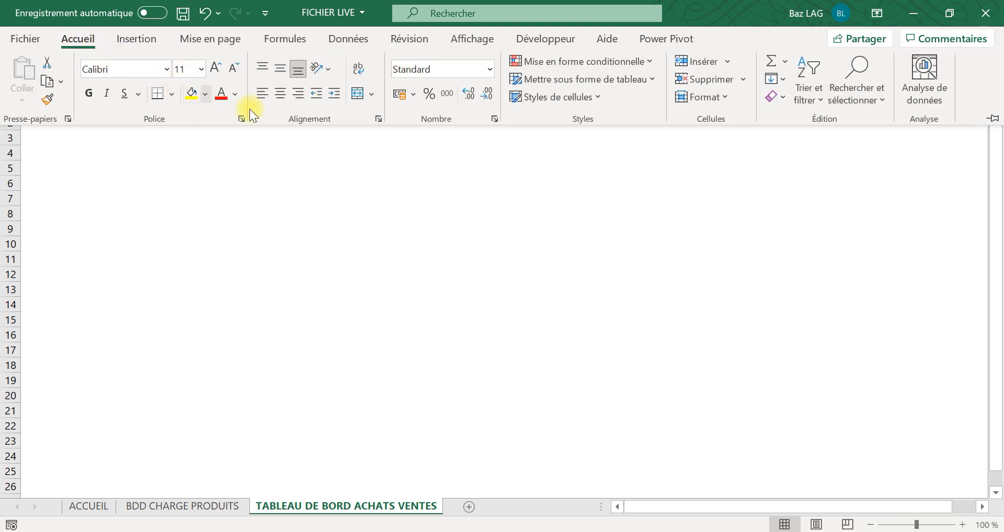
pyautogui.click(356, 94)
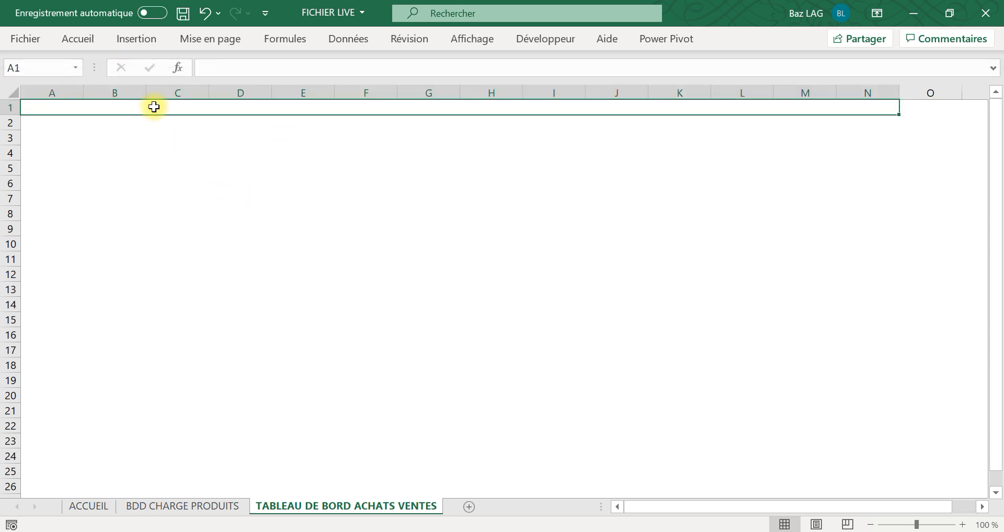
# Step: Enter the title TABLEAU DE BORD DES VENTES ET DES ACHATS in the merged cell A1
pyautogui.write('TAB')
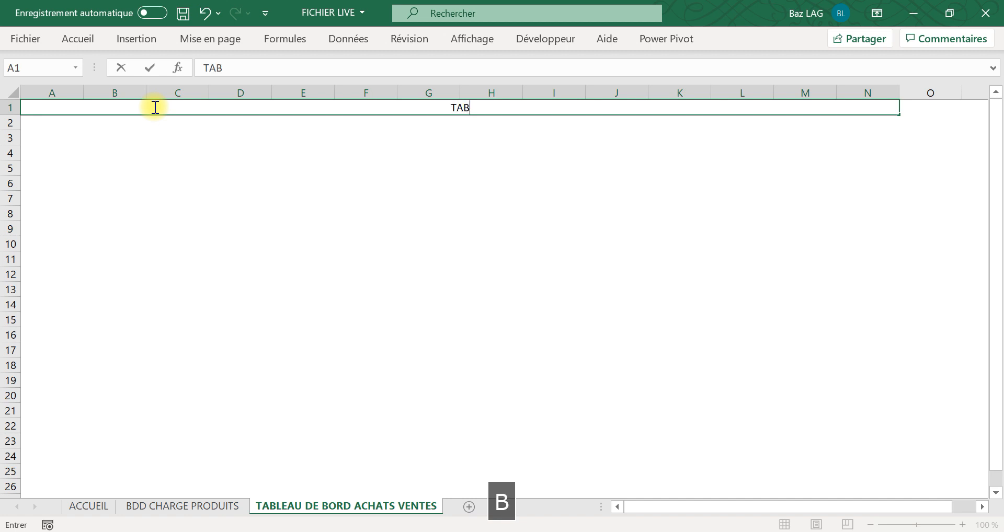
pyautogui.write('LEAU D')
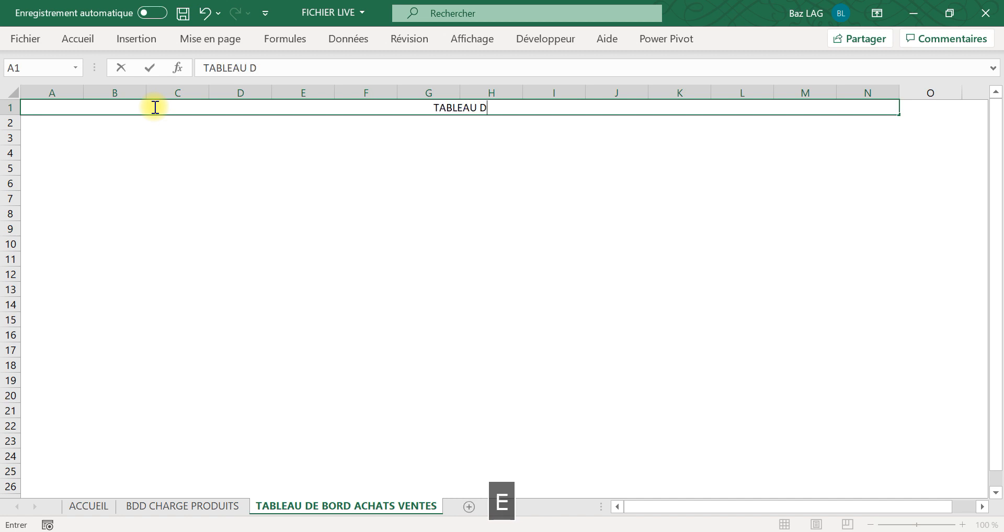
pyautogui.write('E BORD DE')
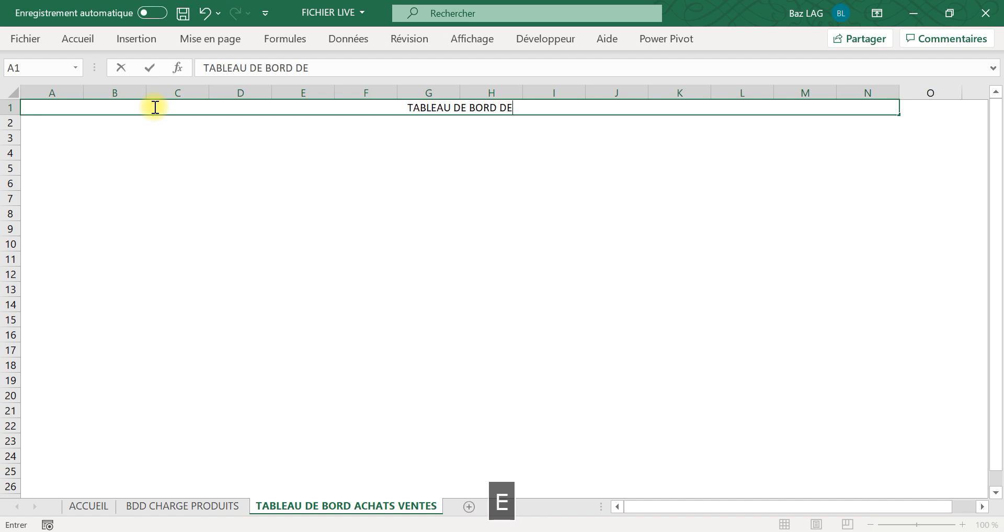
pyautogui.write('S VENTES ')
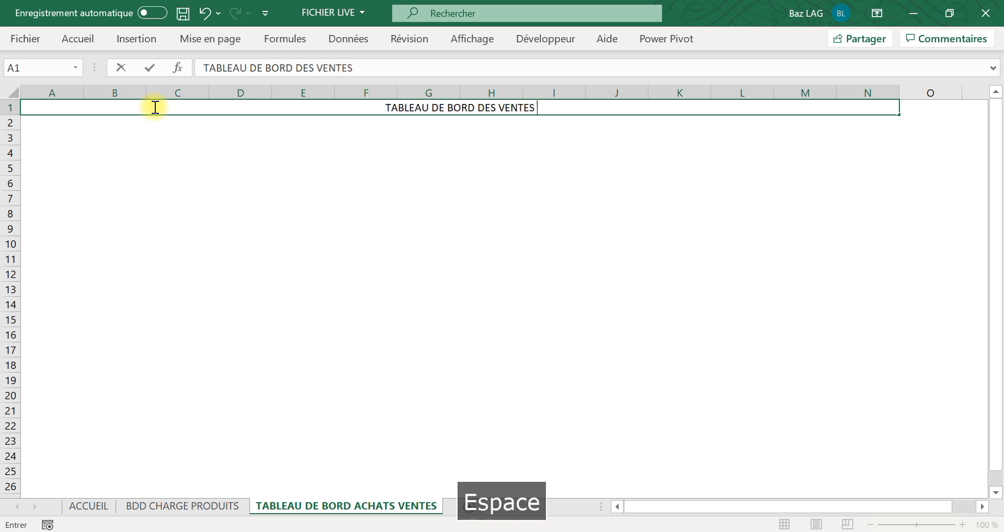
pyautogui.write('ET DES ACHATS')
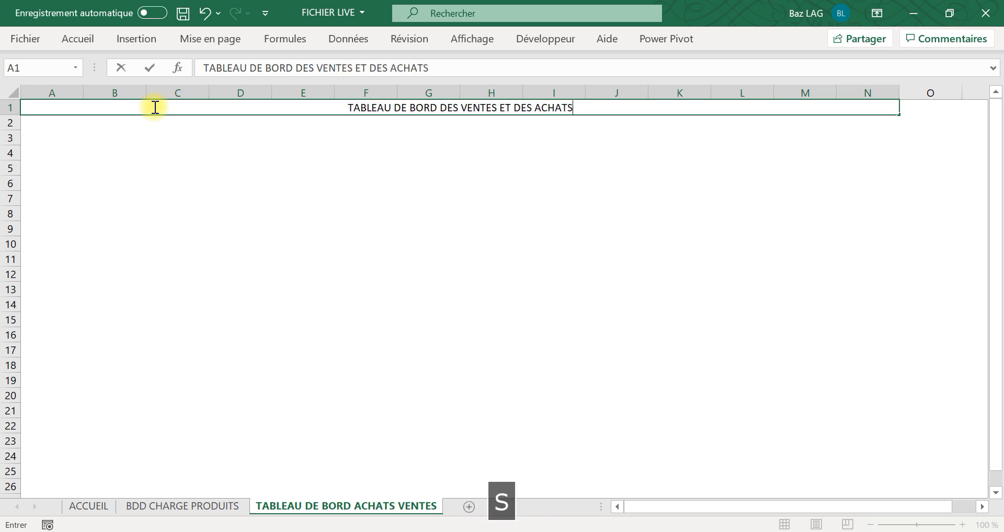
pyautogui.press('Tab')
# Step: Give the merged title cell thick outside borders and increase its font size to 18
pyautogui.click(157, 110)
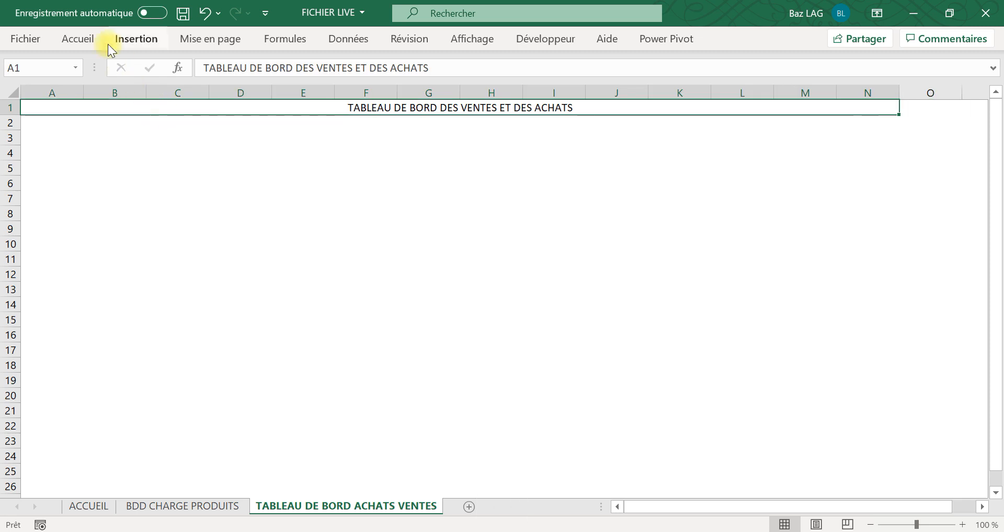
pyautogui.click(81, 37)
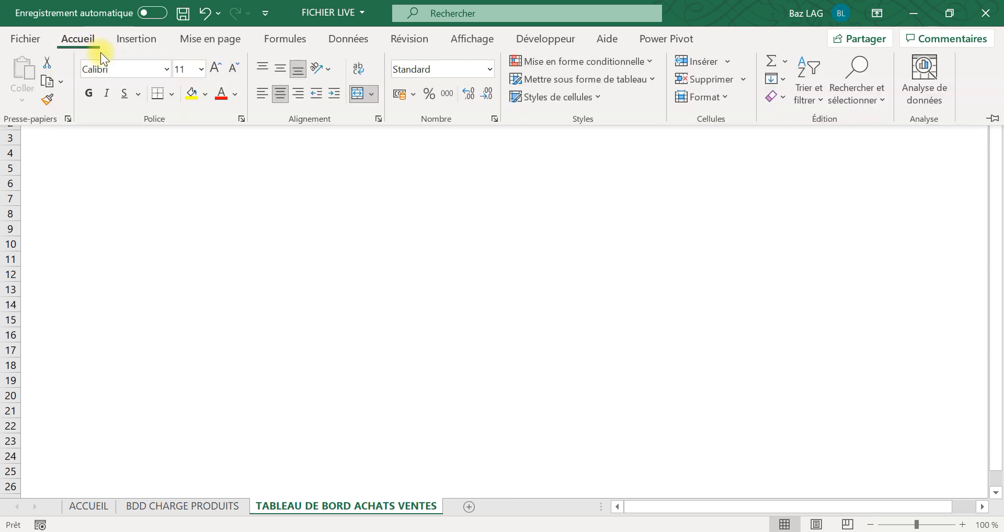
pyautogui.click(171, 94)
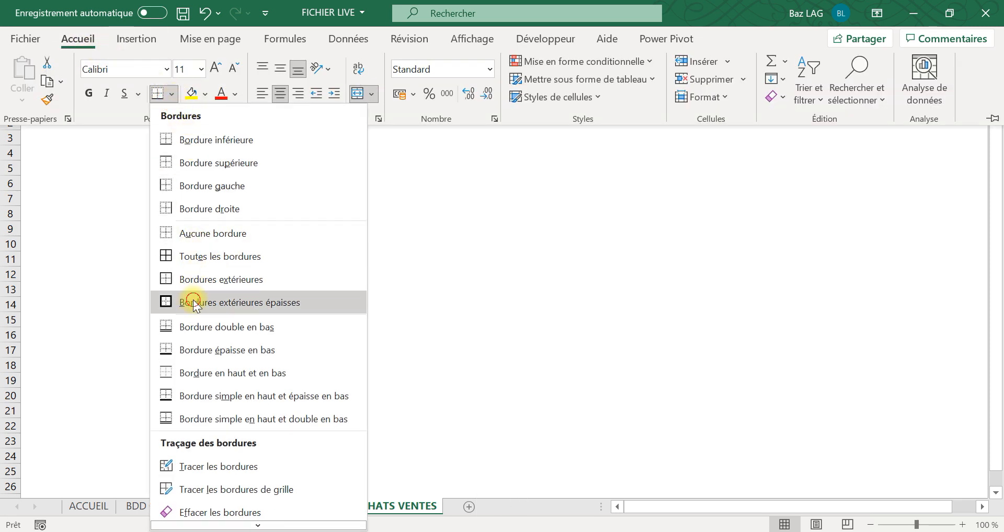
pyautogui.click(164, 302)
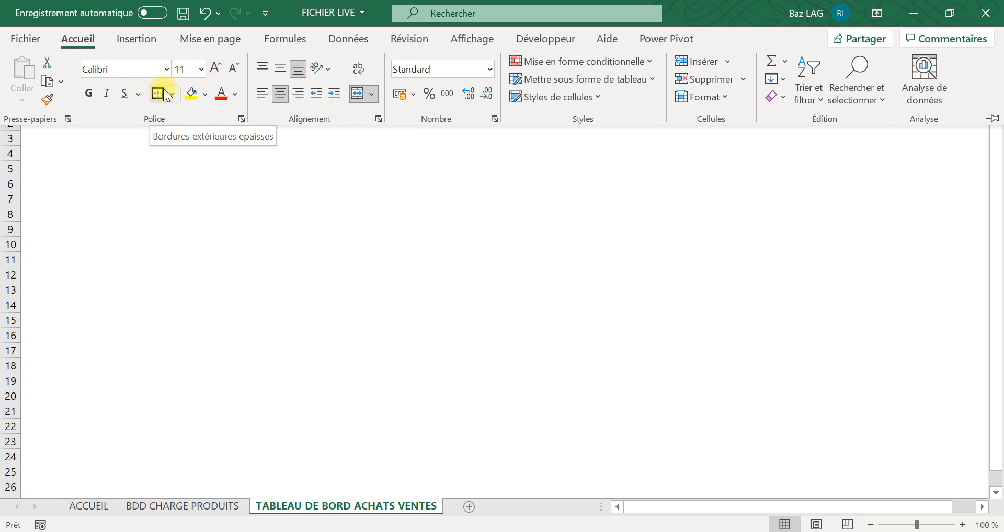
pyautogui.click(214, 67)
pyautogui.click(215, 68)
pyautogui.click(214, 68)
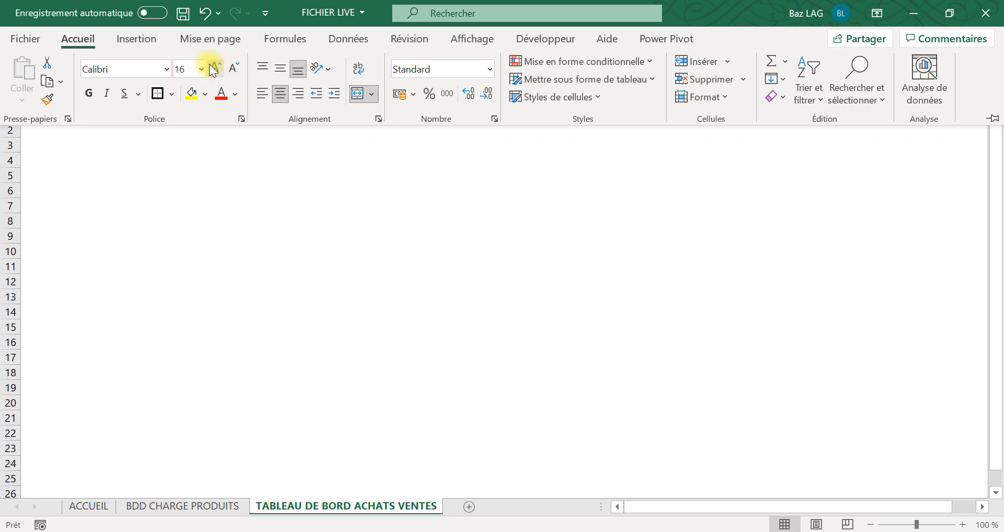
pyautogui.click(214, 69)
# Step: Fill the title cell with the darkest theme green and set its text colour to white
pyautogui.click(206, 95)
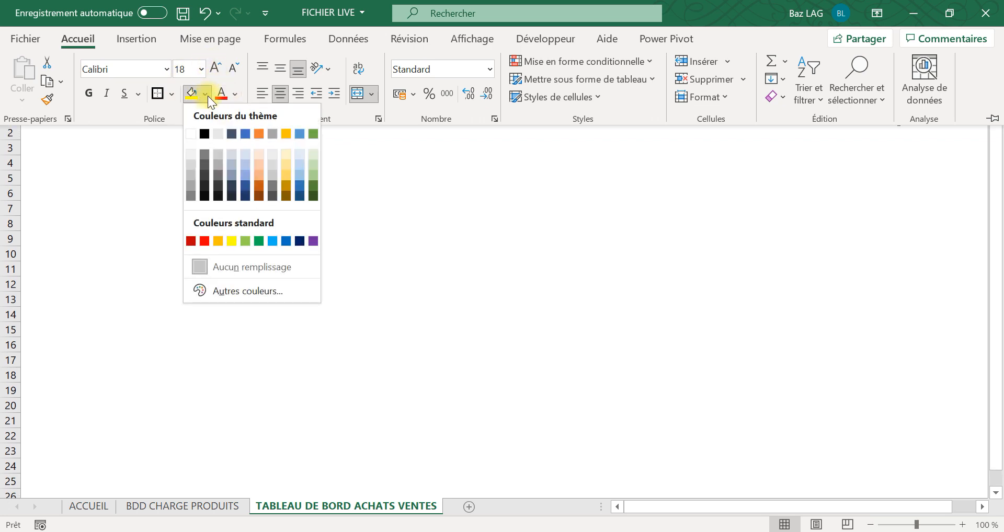
pyautogui.click(312, 196)
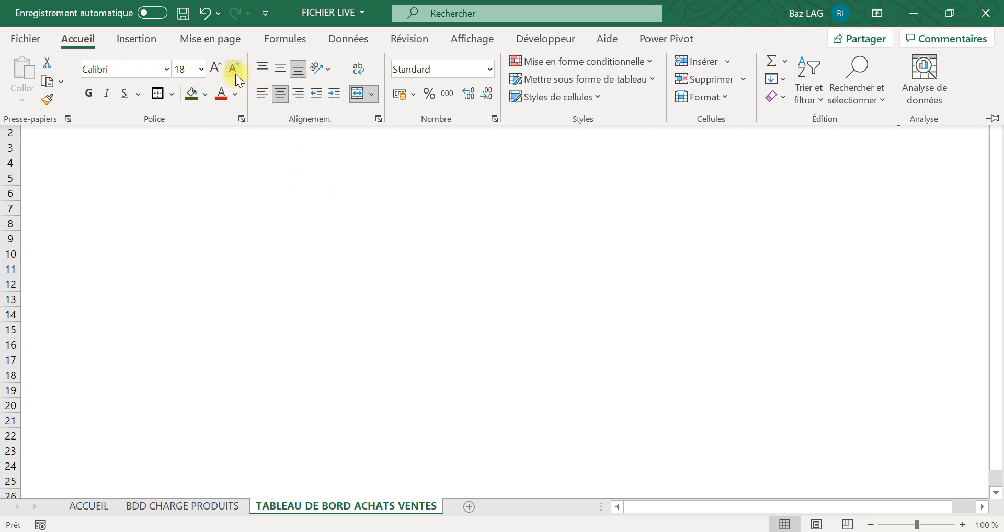
pyautogui.click(236, 100)
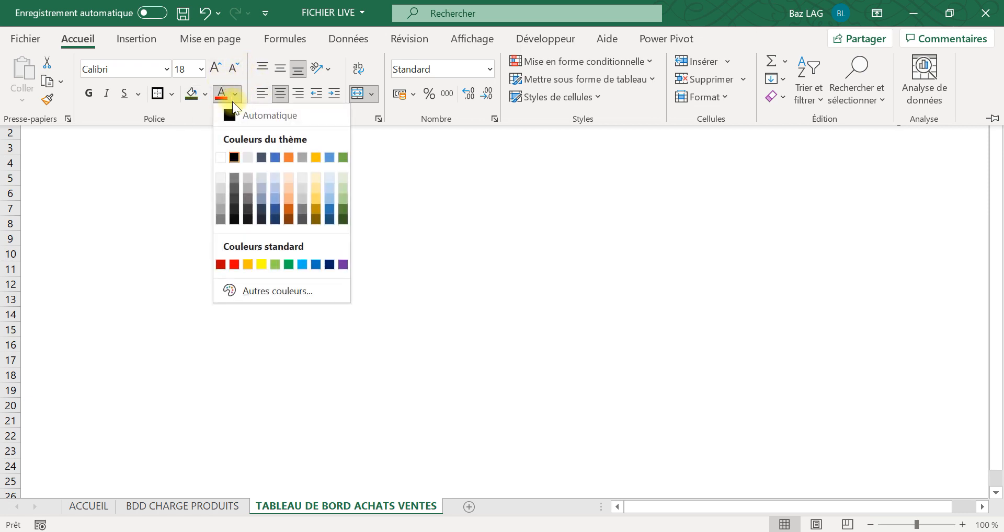
pyautogui.click(221, 153)
pyautogui.click(277, 196)
pyautogui.click(277, 196)
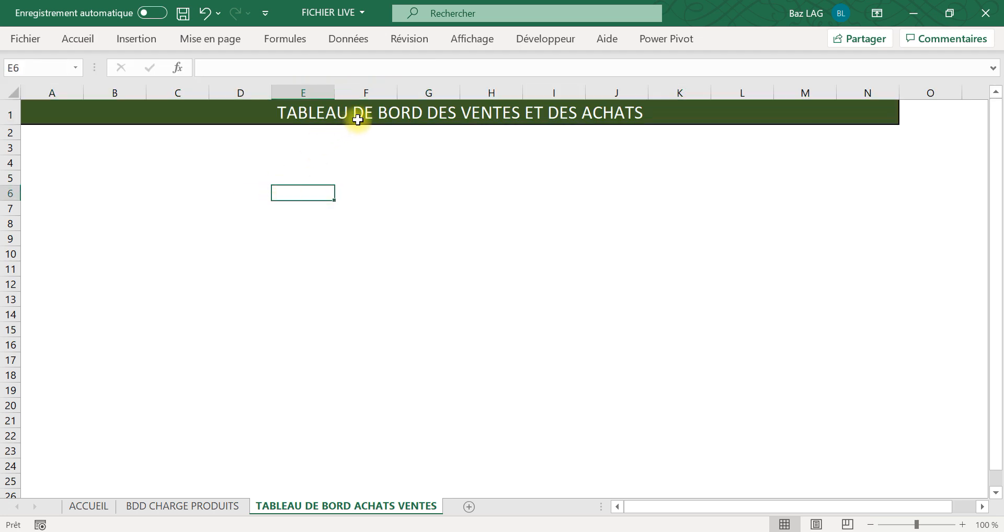
# Step: Enter the label C.A VEHICULES in A3 and widen column A to fit it
pyautogui.click(66, 170)
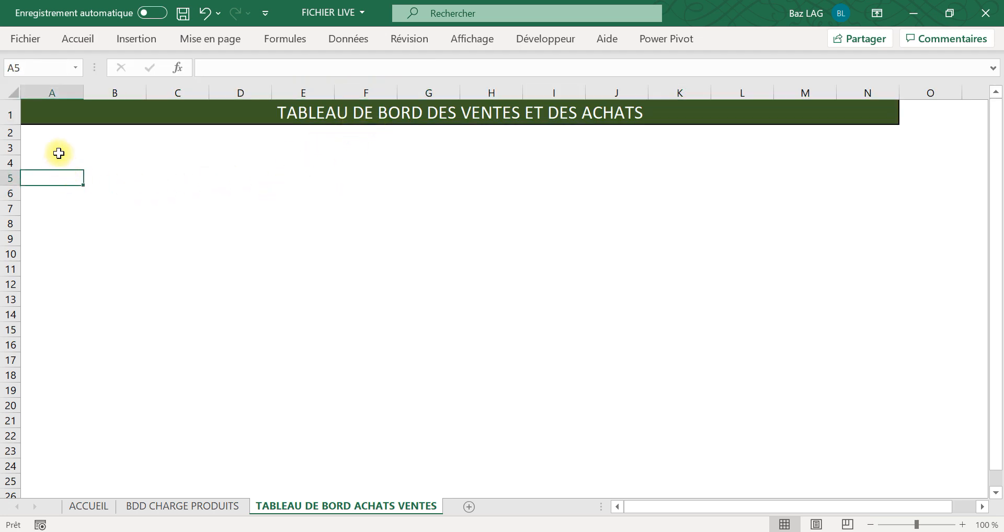
pyautogui.click(56, 149)
pyautogui.click(56, 164)
pyautogui.click(50, 150)
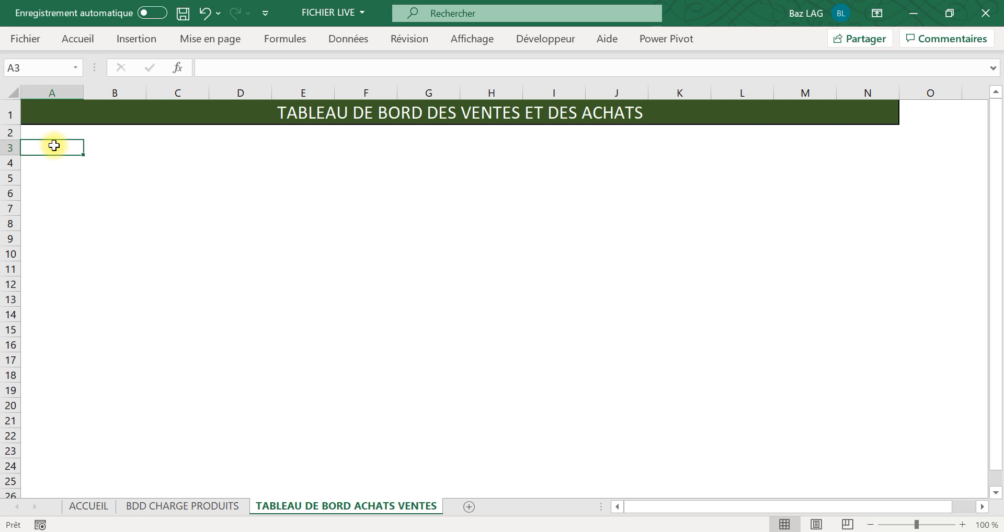
pyautogui.write('C.A ')
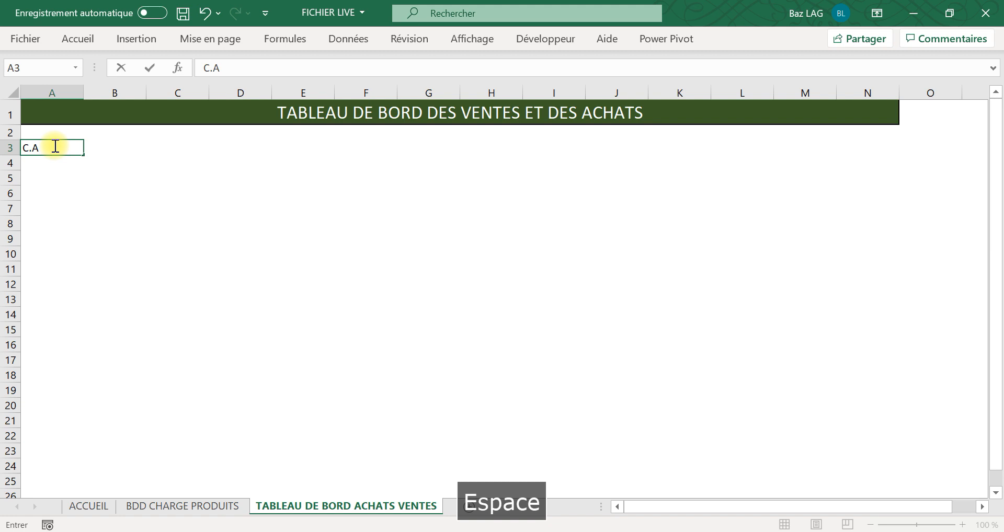
pyautogui.write('VEHI')
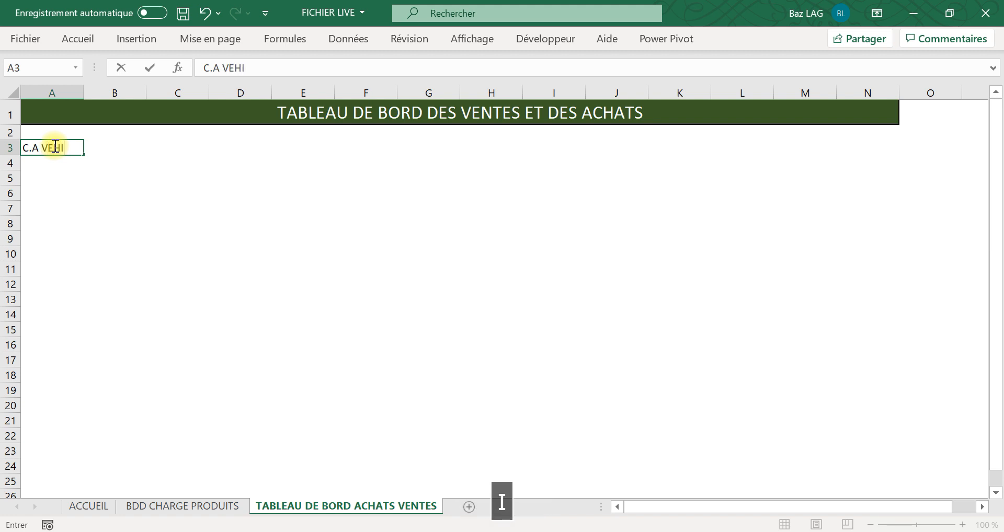
pyautogui.write('CU')
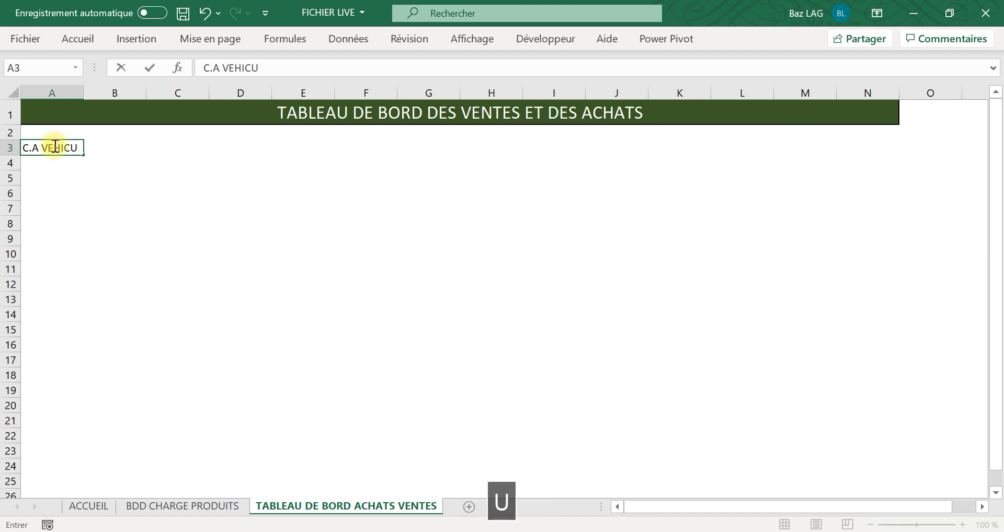
pyautogui.write('LES')
pyautogui.press('Tab')
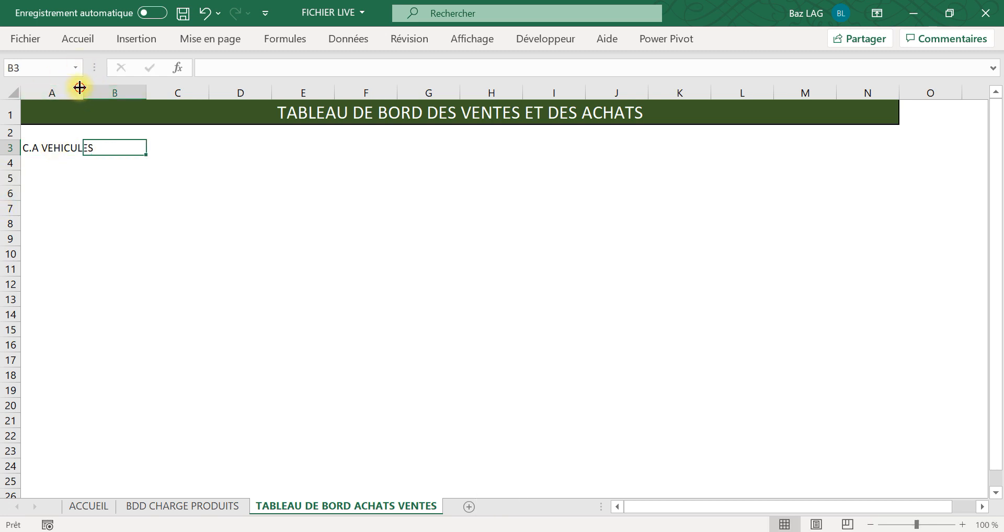
pyautogui.moveTo(80, 87); pyautogui.dragTo(103, 87)
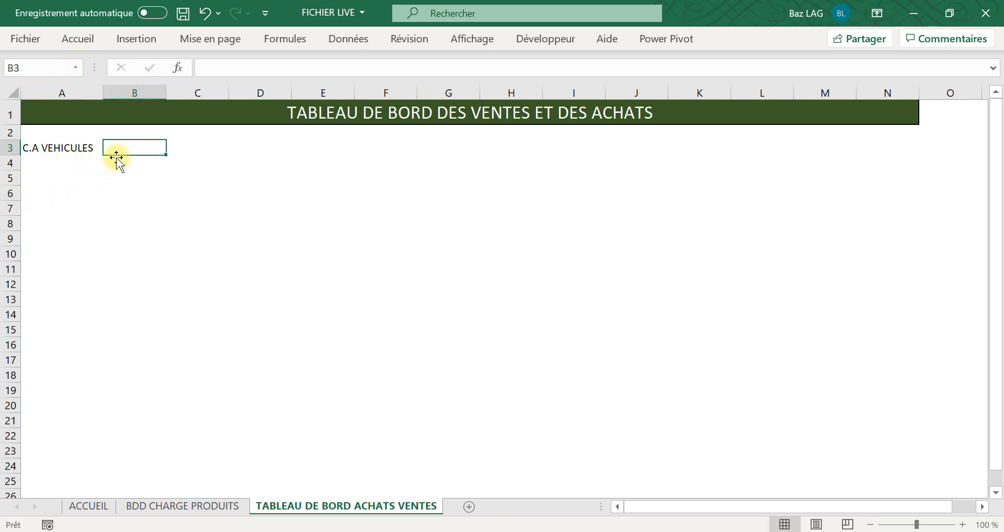
# Step: Enter the label NB VEHICULE in C3 and widen column C to fit it
pyautogui.click(180, 147)
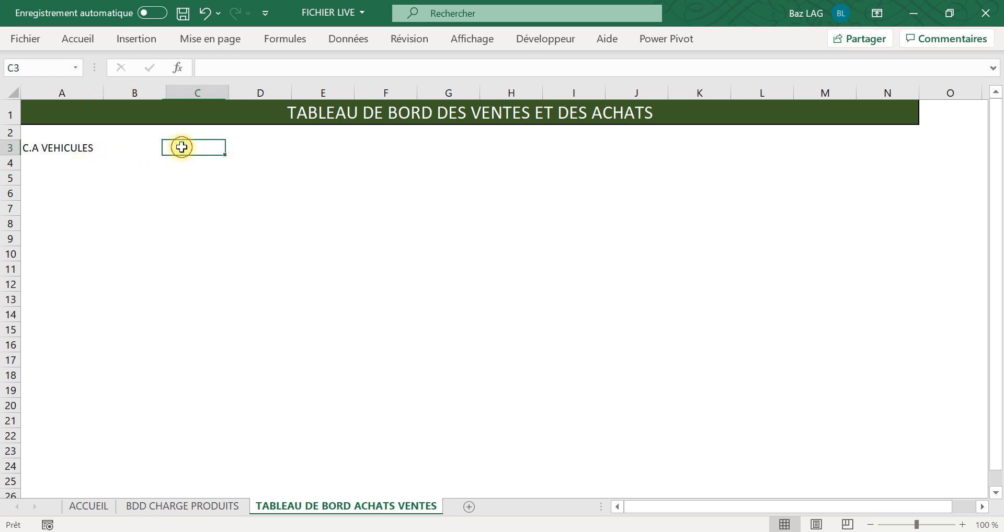
pyautogui.write('n')
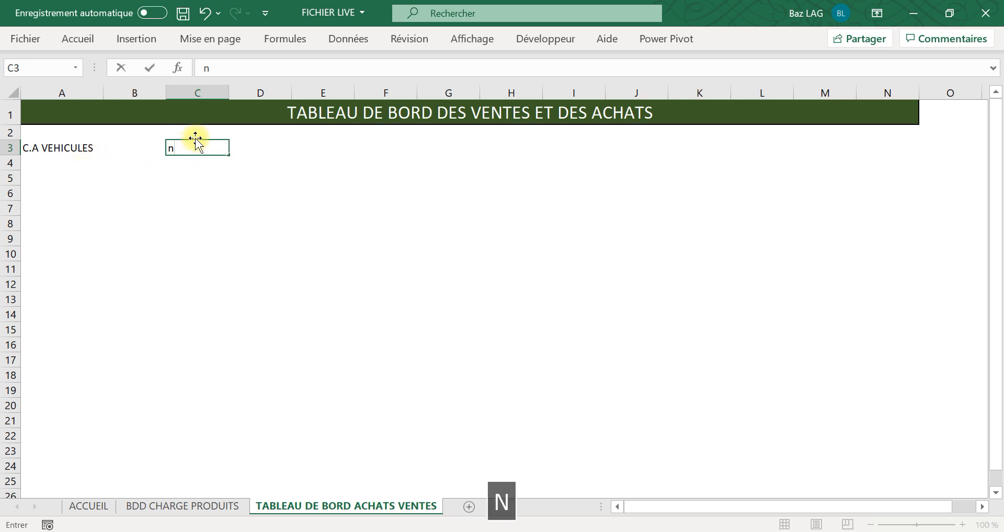
pyautogui.press('BackSpace')
pyautogui.press('capslock')
pyautogui.write('NB')
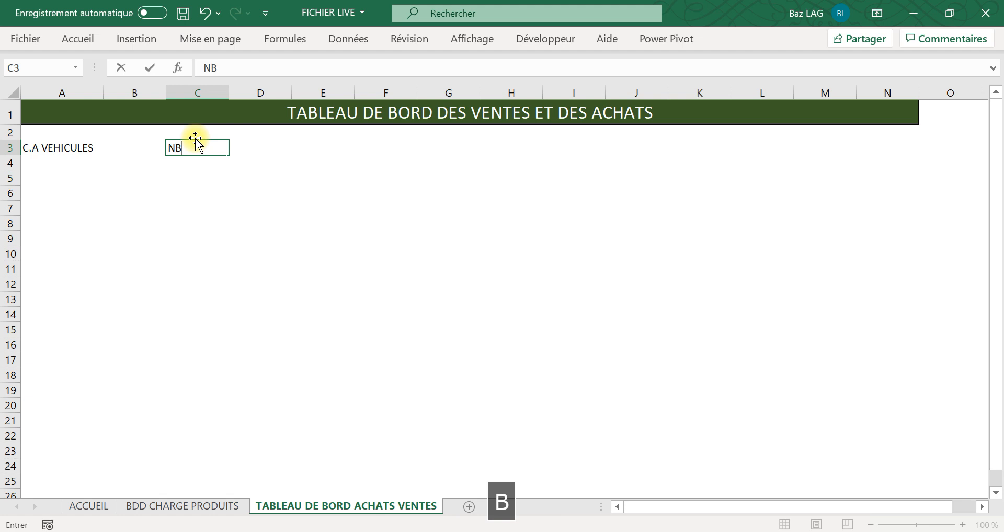
pyautogui.write(' VEHICULE')
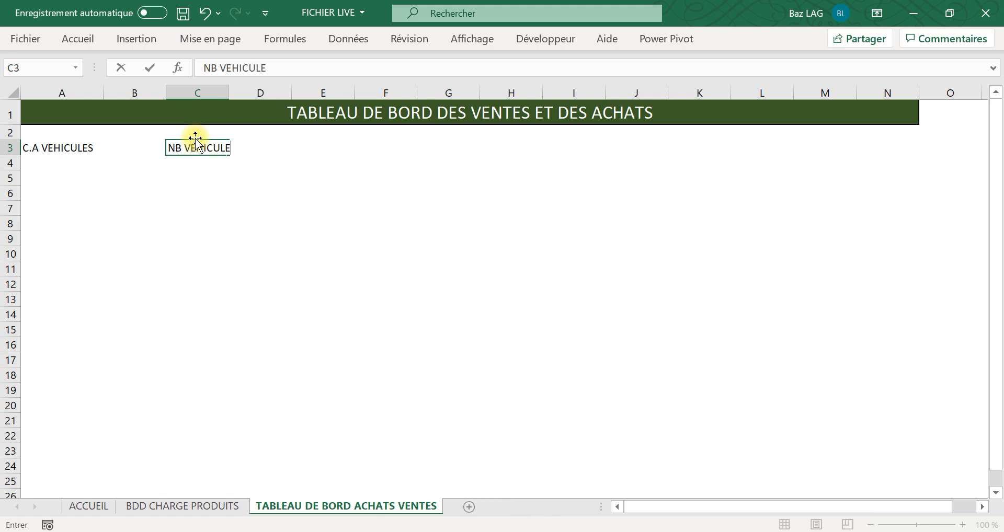
pyautogui.press('Tab')
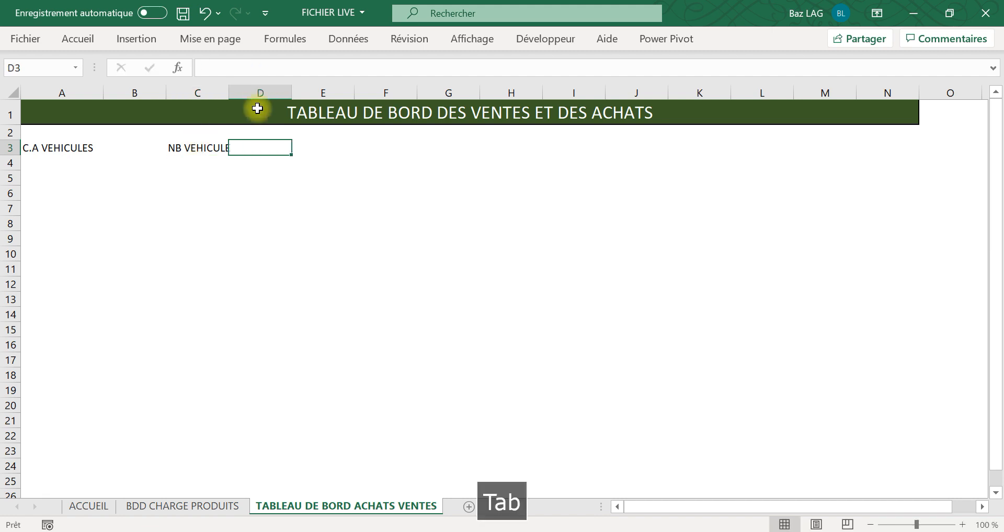
pyautogui.moveTo(229, 90); pyautogui.dragTo(242, 88)
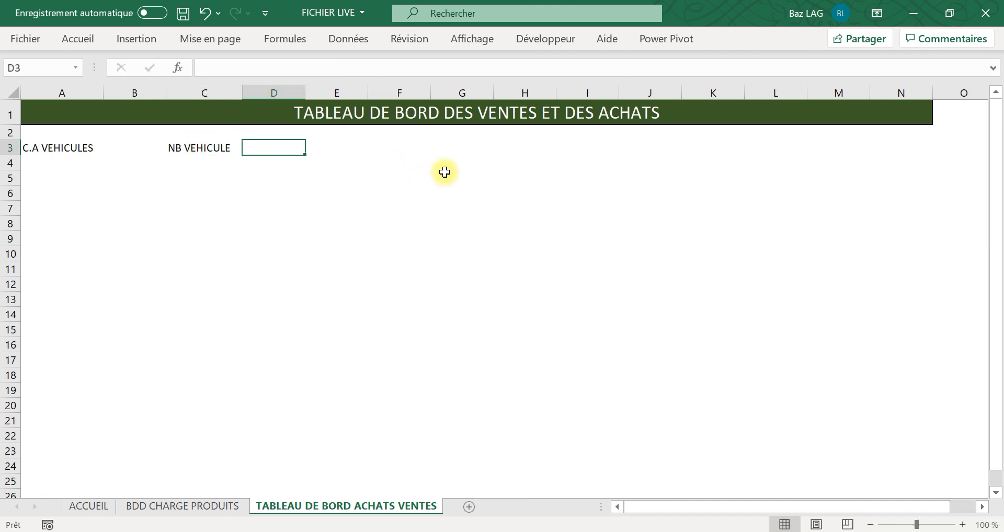
# Step: Enter the label TOTAL DES CHARGES in cell E3
pyautogui.click(371, 147)
pyautogui.click(322, 148)
pyautogui.click(240, 149)
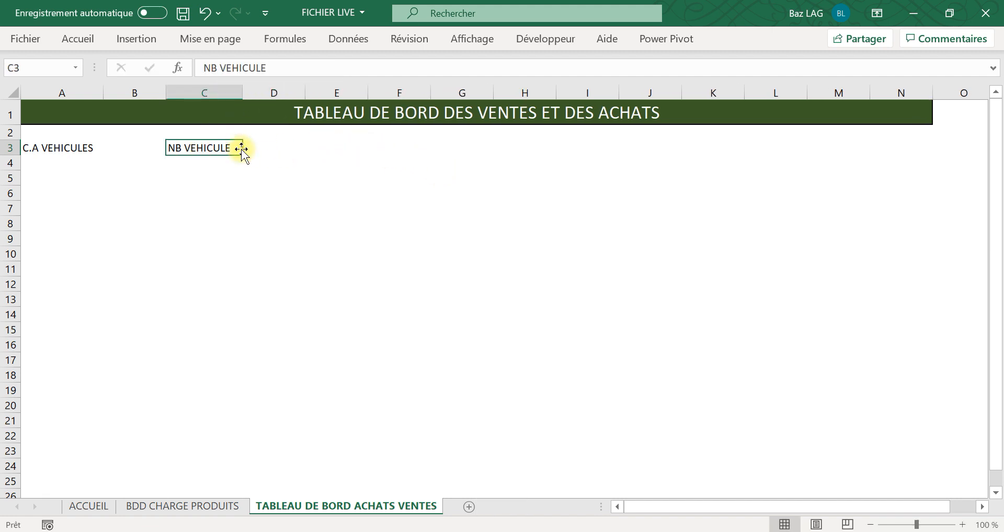
pyautogui.click(319, 148)
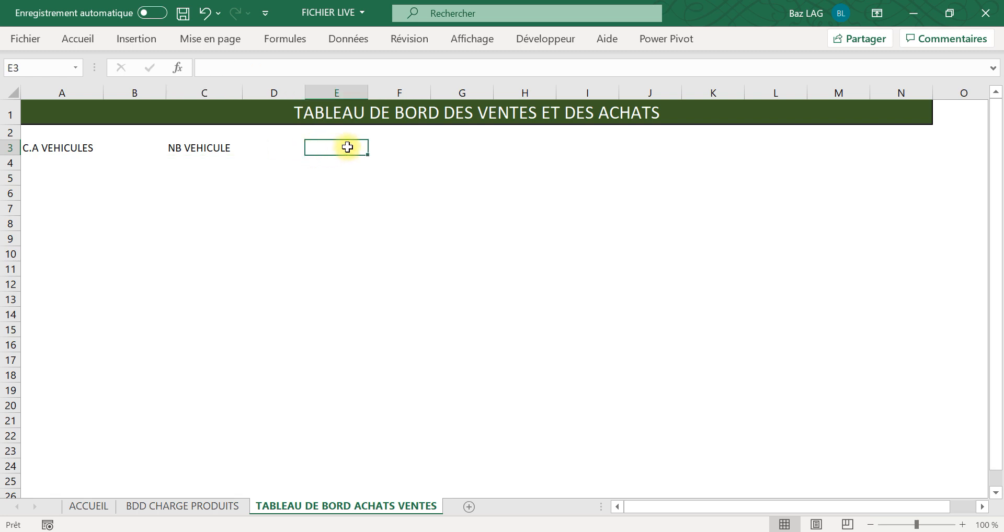
pyautogui.press('capslock')
pyautogui.write('T')
pyautogui.press('BackSpace')
pyautogui.press('capslock')
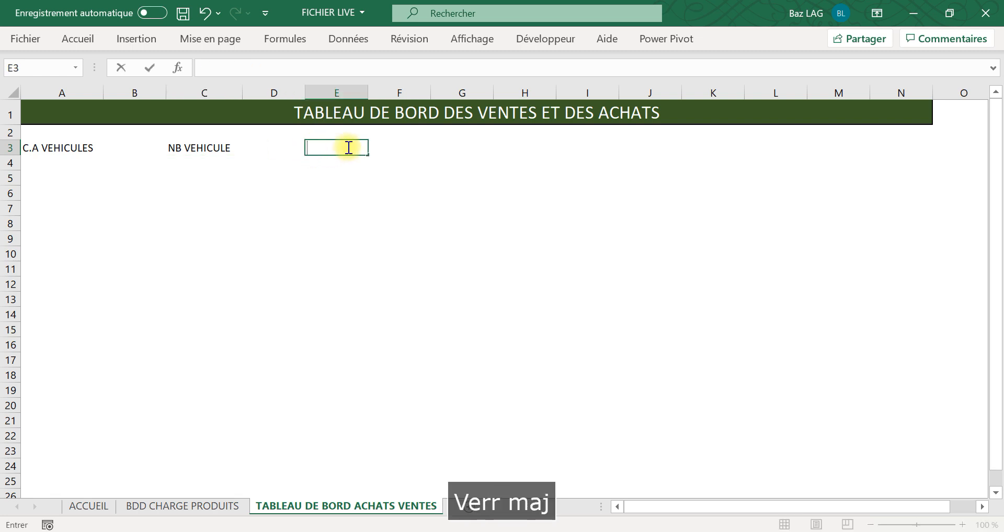
pyautogui.write('TOTAL D')
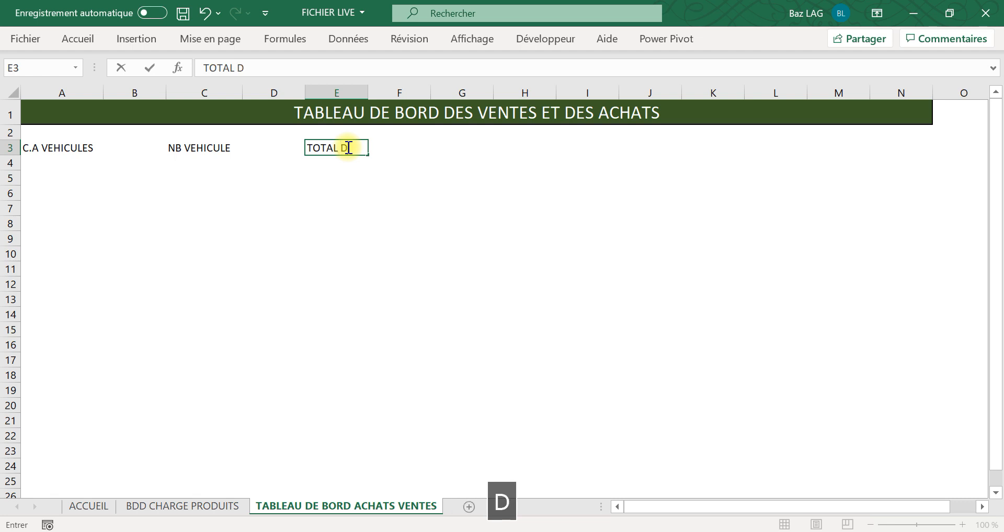
pyautogui.write('ES CHARG')
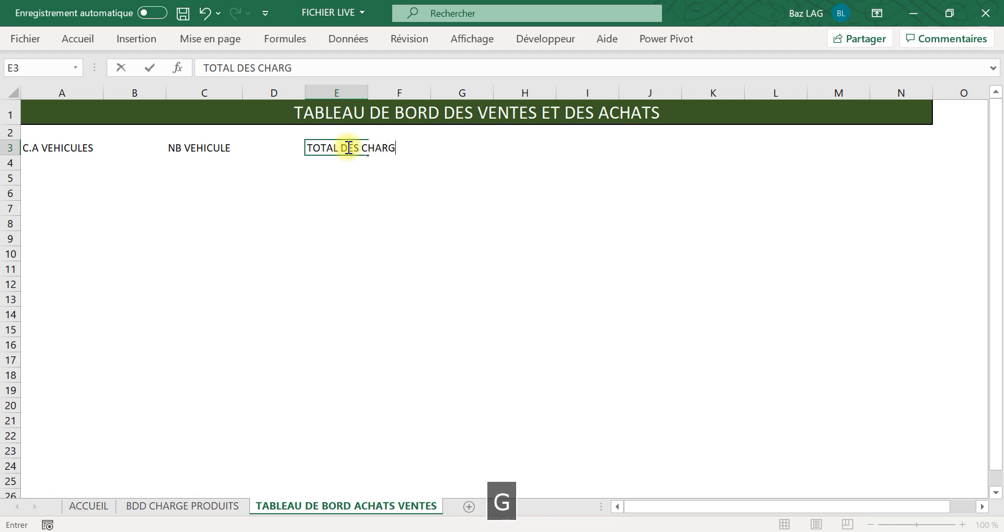
pyautogui.write('ES')
pyautogui.press('Tab')
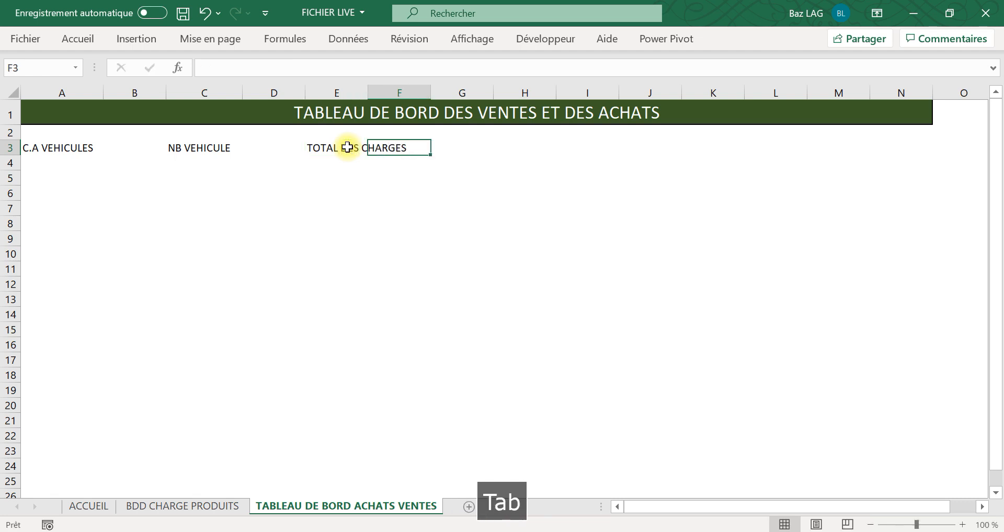
pyautogui.moveTo(348, 148); pyautogui.dragTo(394, 147)
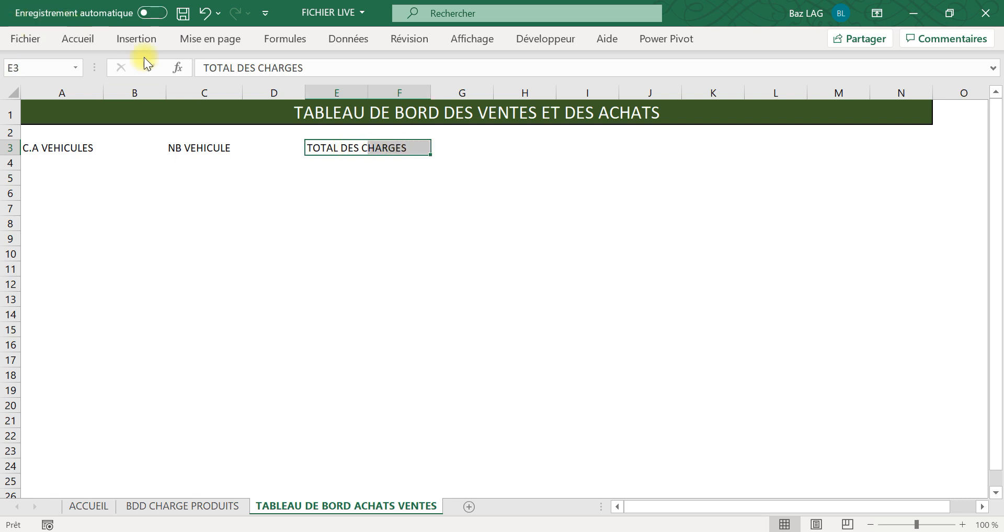
pyautogui.click(457, 207)
pyautogui.click(337, 148)
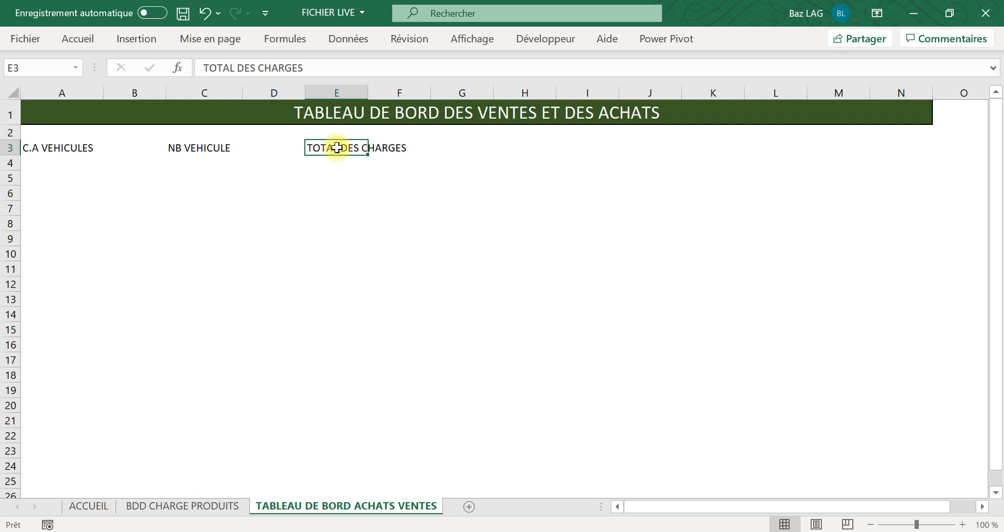
# Step: Merge and centre TOTAL DES CHARGES across cells E3:F3
pyautogui.moveTo(337, 148); pyautogui.dragTo(399, 148)
pyautogui.click(77, 39)
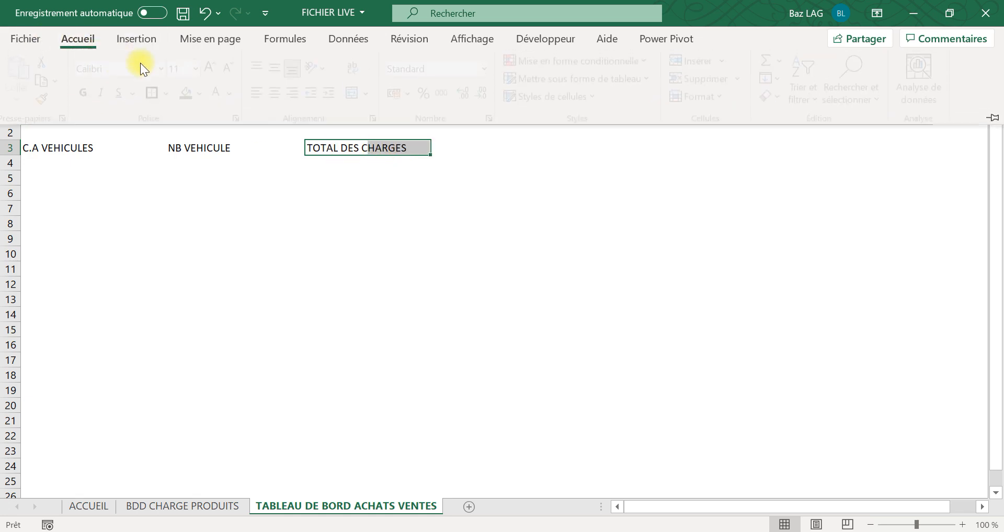
pyautogui.click(356, 94)
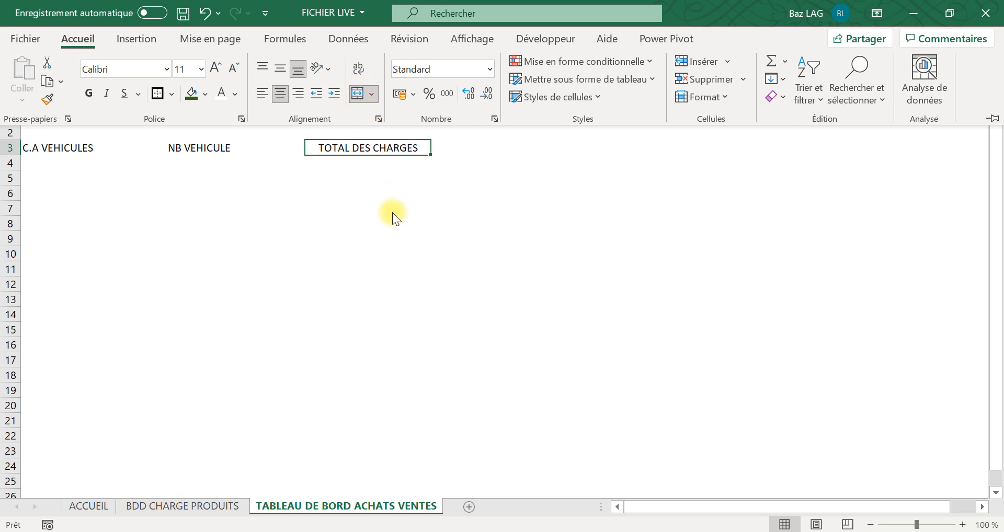
# Step: Move the NB VEHICULE and TOTAL DES CHARGES labels one column over, from C3:F3 to D3:G3, accepting that the merged cells are split
pyautogui.click(208, 148)
pyautogui.click(147, 139)
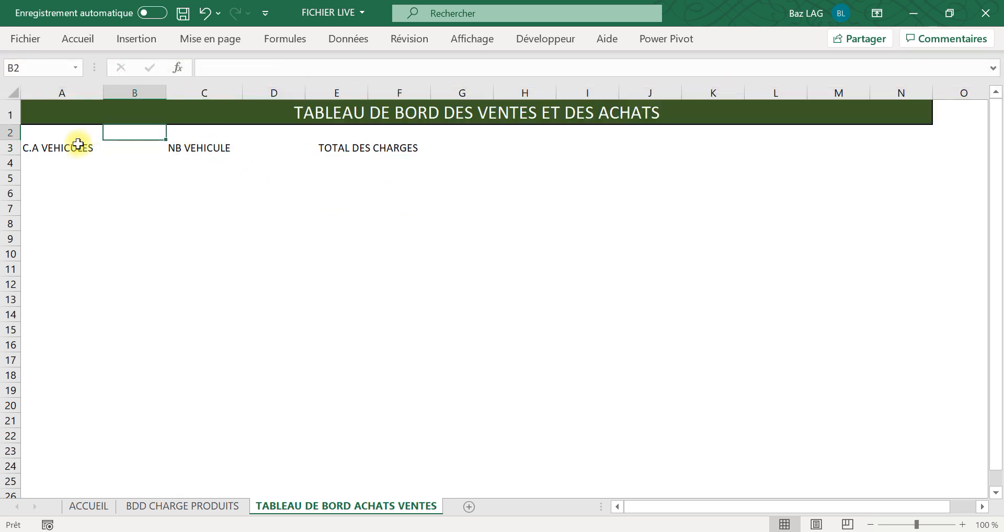
pyautogui.click(81, 146)
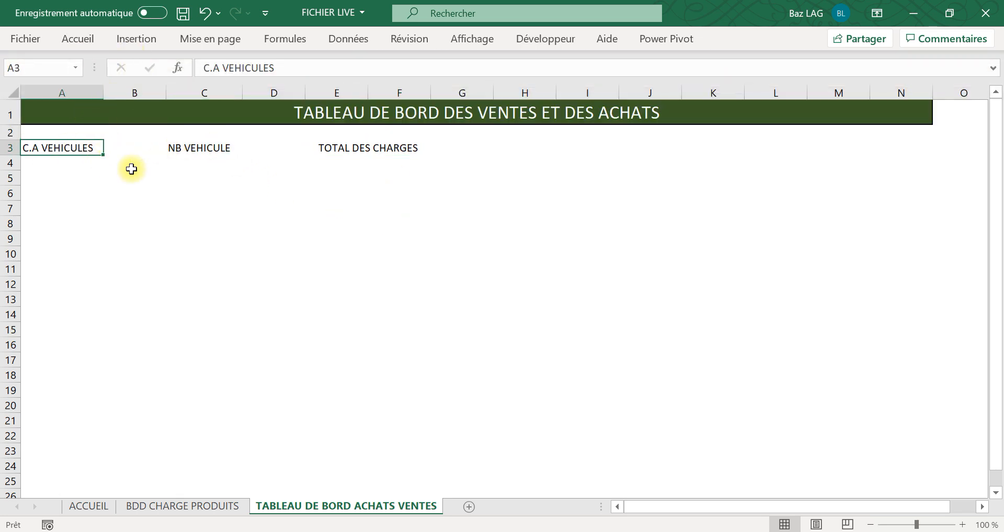
pyautogui.click(193, 149)
pyautogui.moveTo(192, 149); pyautogui.dragTo(421, 147)
pyautogui.moveTo(340, 155); pyautogui.dragTo(372, 150)
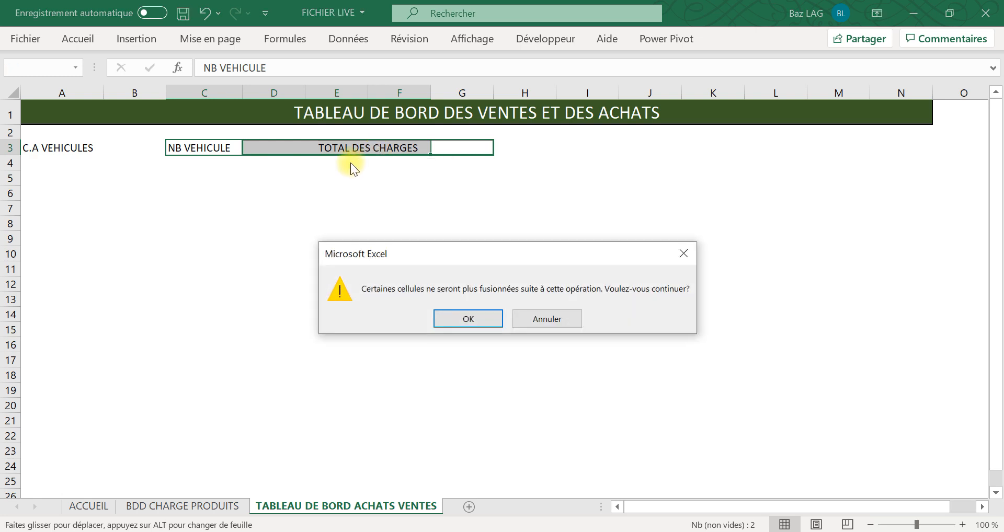
pyautogui.click(458, 321)
pyautogui.click(391, 228)
pyautogui.click(267, 150)
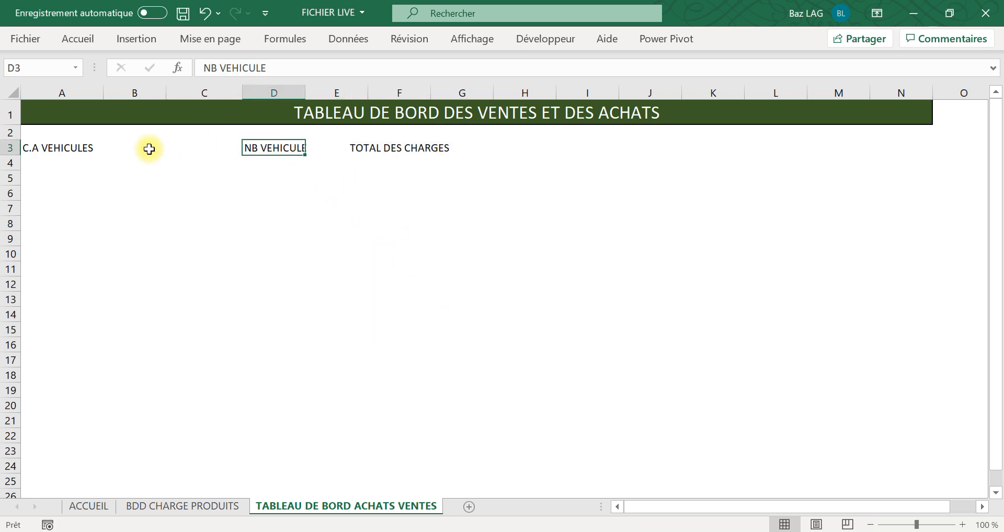
# Step: Widen column D to fit the NB VEHICULE label
pyautogui.click(149, 150)
pyautogui.click(187, 147)
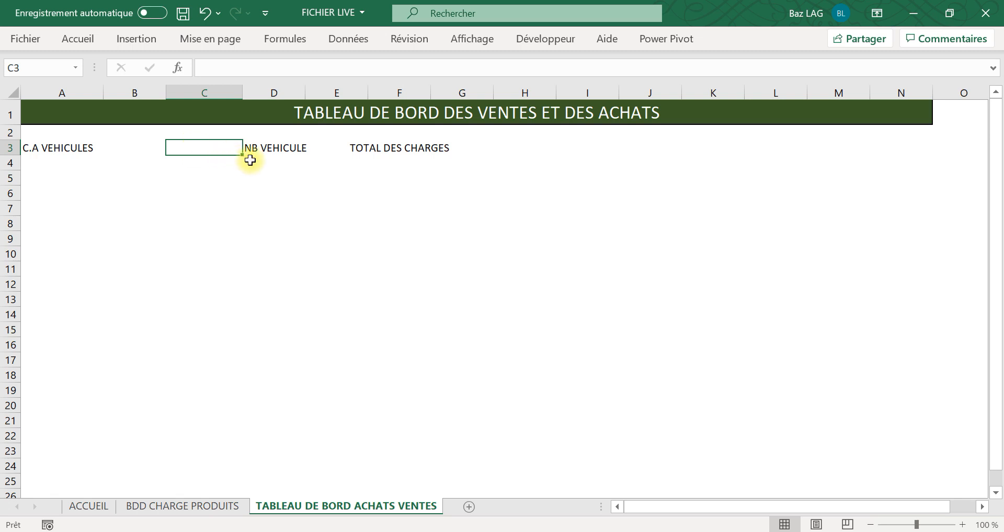
pyautogui.click(325, 150)
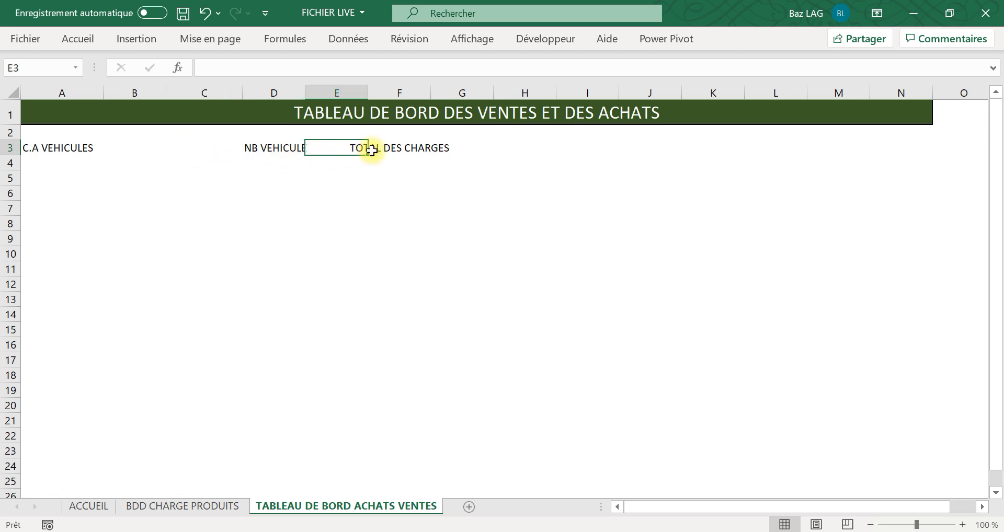
pyautogui.click(374, 149)
pyautogui.click(347, 148)
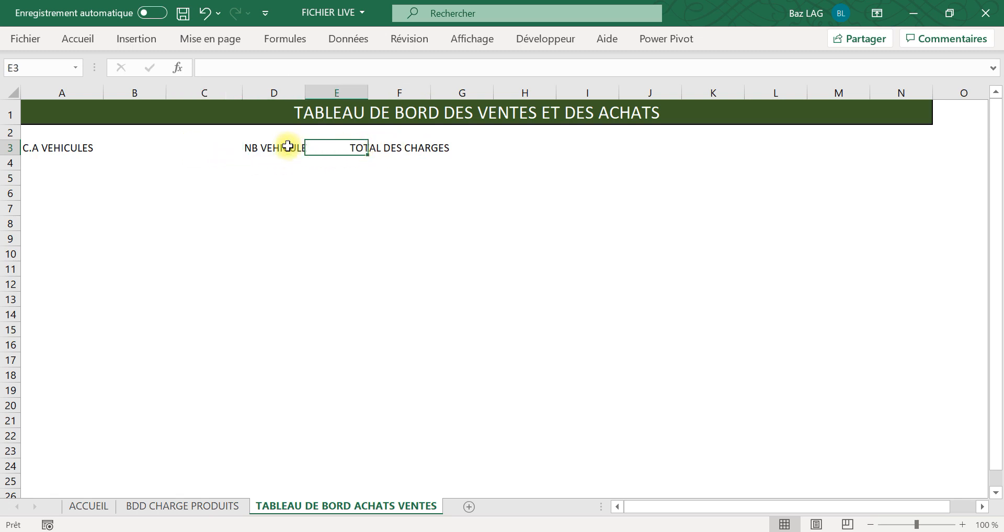
pyautogui.moveTo(305, 92); pyautogui.dragTo(318, 93)
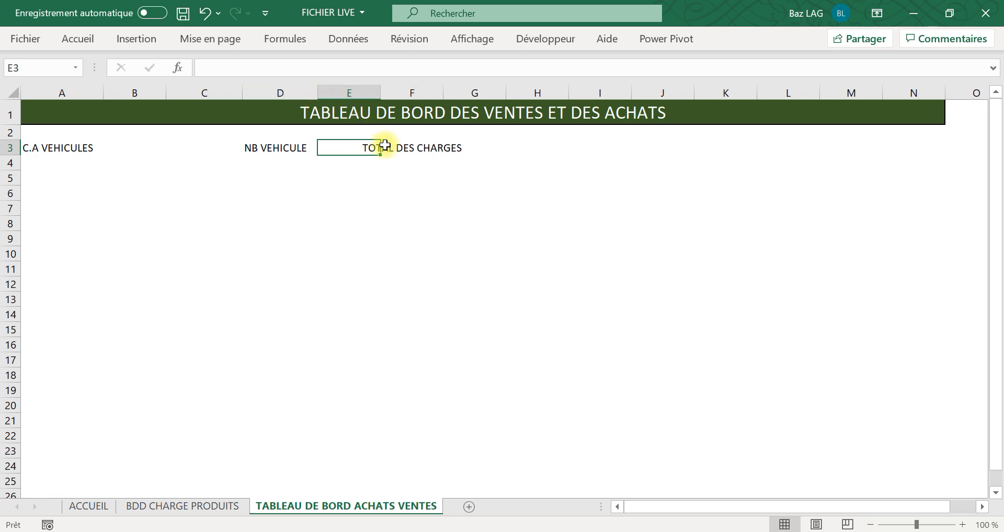
# Step: Move the TOTAL DES CHARGES label from F3 to G3 and left-align it
pyautogui.click(386, 149)
pyautogui.click(348, 149)
pyautogui.click(386, 149)
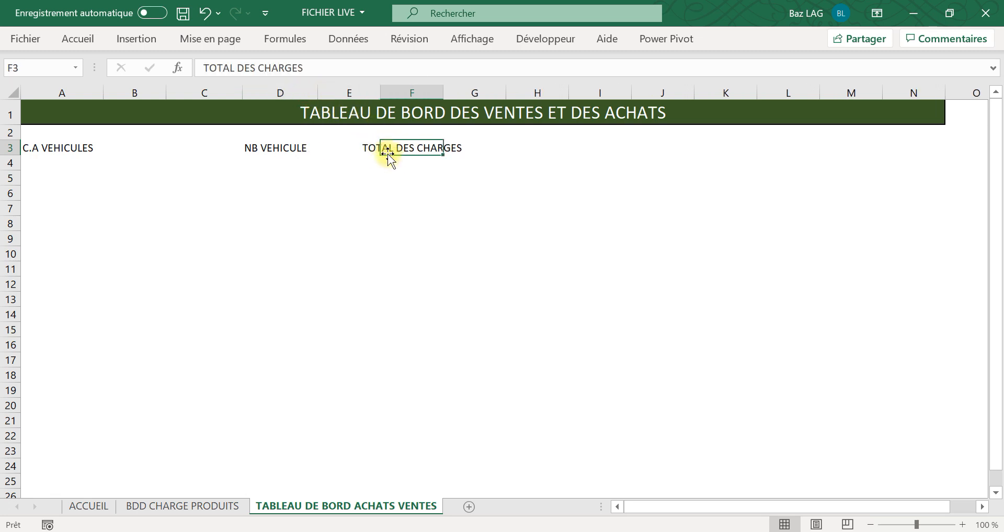
pyautogui.moveTo(400, 152); pyautogui.dragTo(455, 148)
pyautogui.click(455, 191)
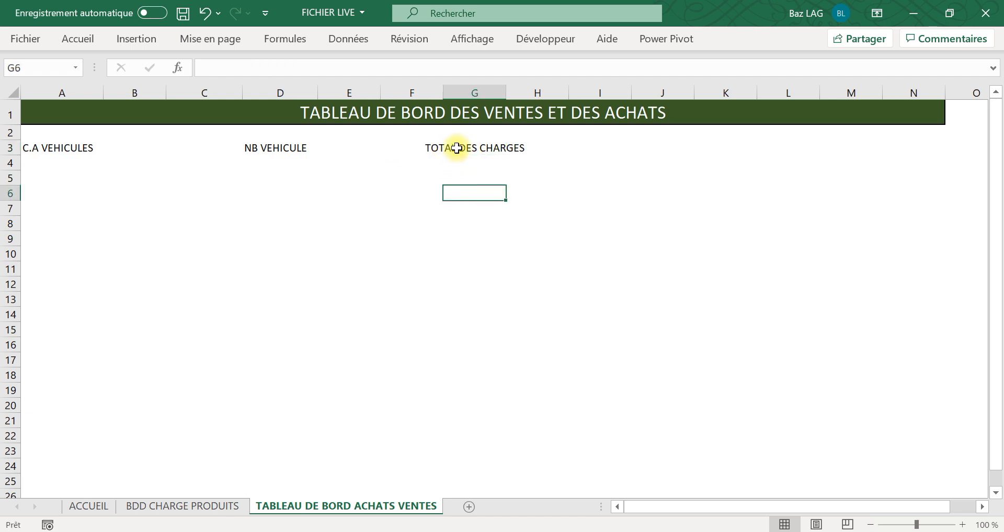
pyautogui.click(452, 146)
pyautogui.click(92, 41)
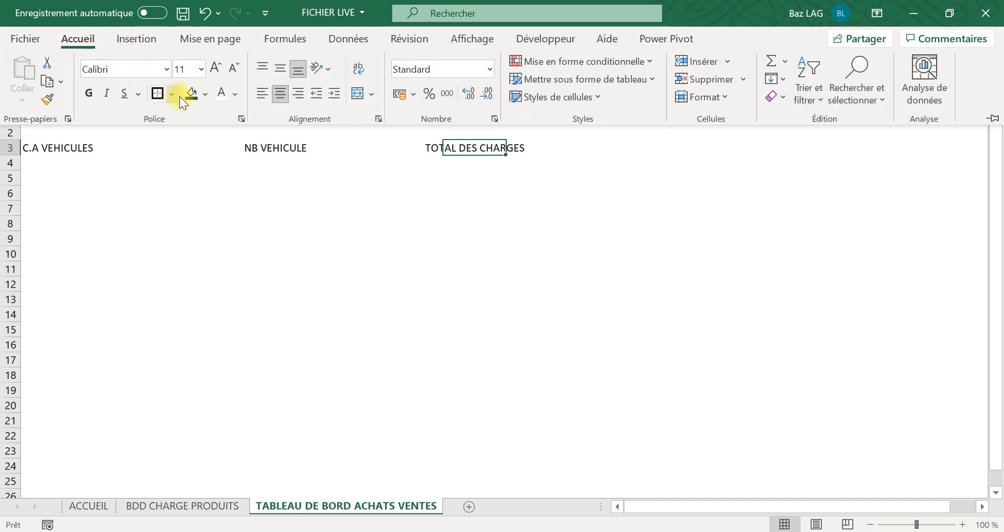
pyautogui.click(260, 94)
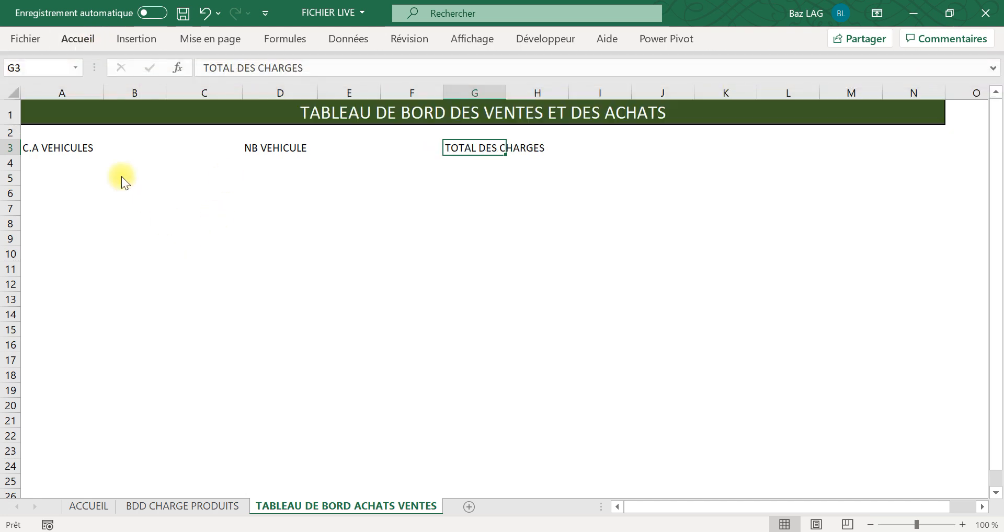
# Step: Fill the C.A VEHICULES cell A3 with the title's dark green and make its text white
pyautogui.click(98, 149)
pyautogui.click(78, 40)
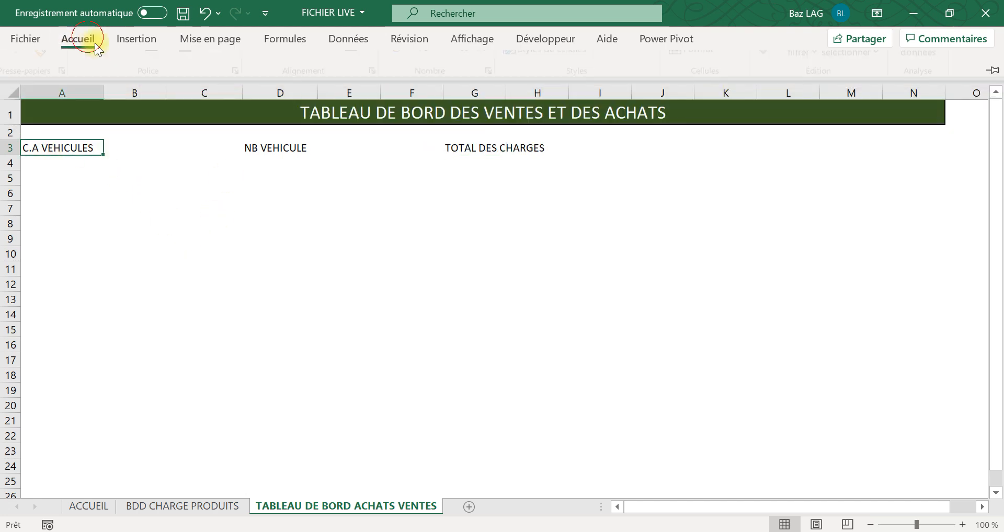
pyautogui.click(191, 94)
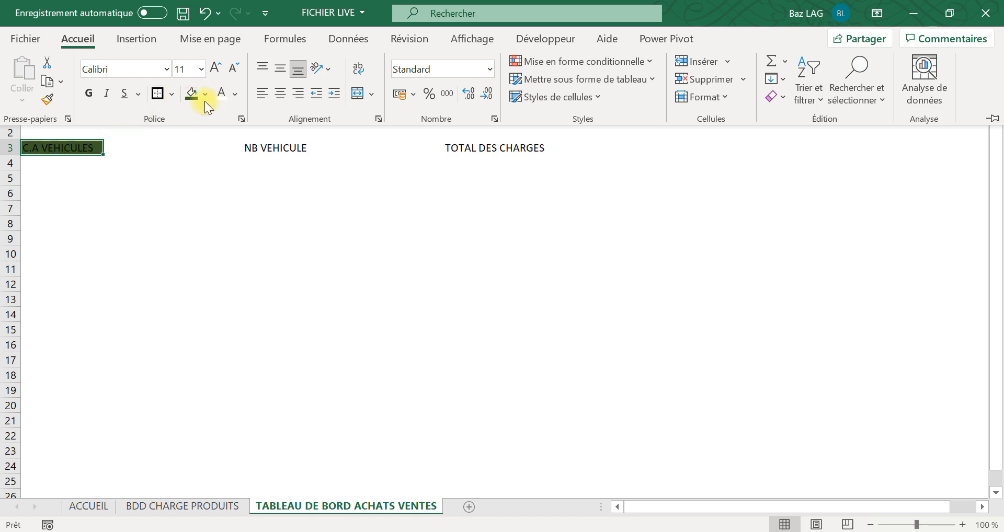
pyautogui.click(221, 94)
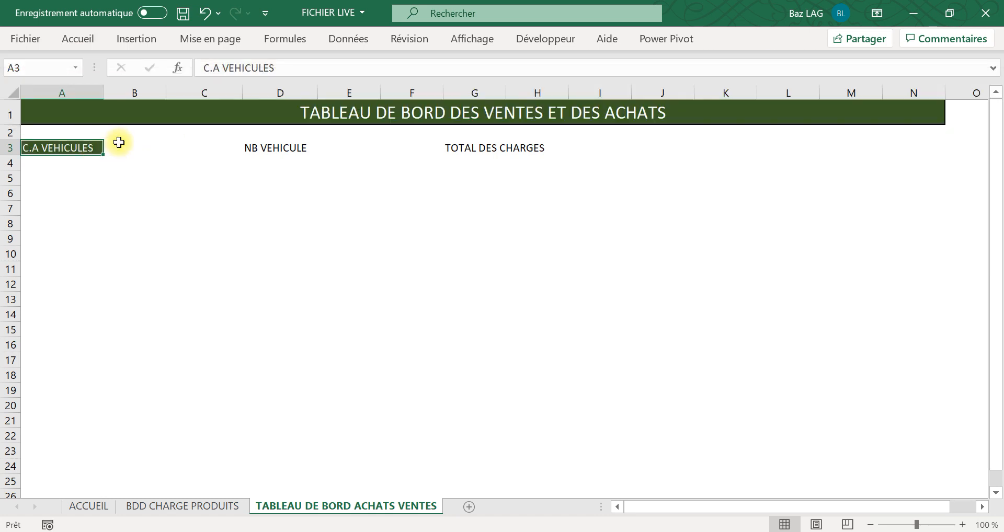
# Step: Fill the value cell B3 with the lightest theme green
pyautogui.click(130, 150)
pyautogui.click(97, 38)
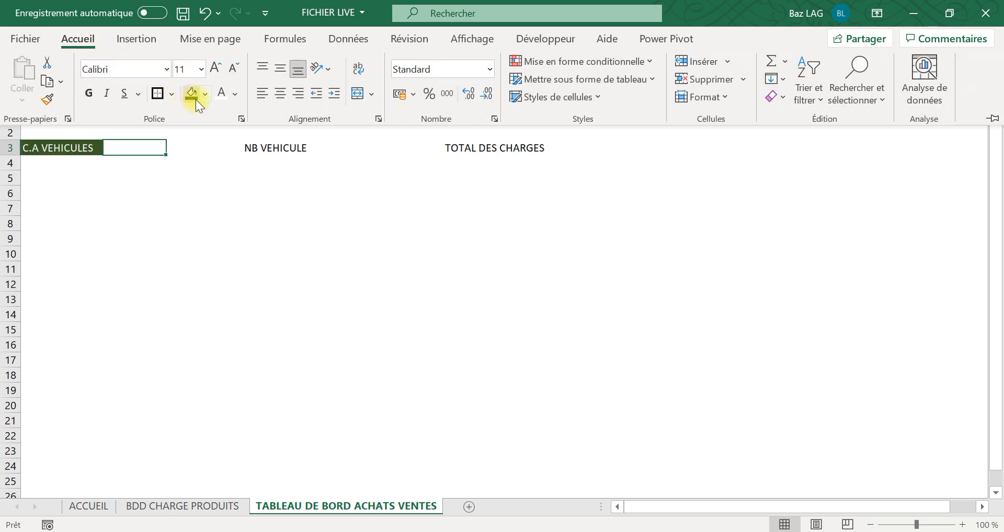
pyautogui.click(207, 94)
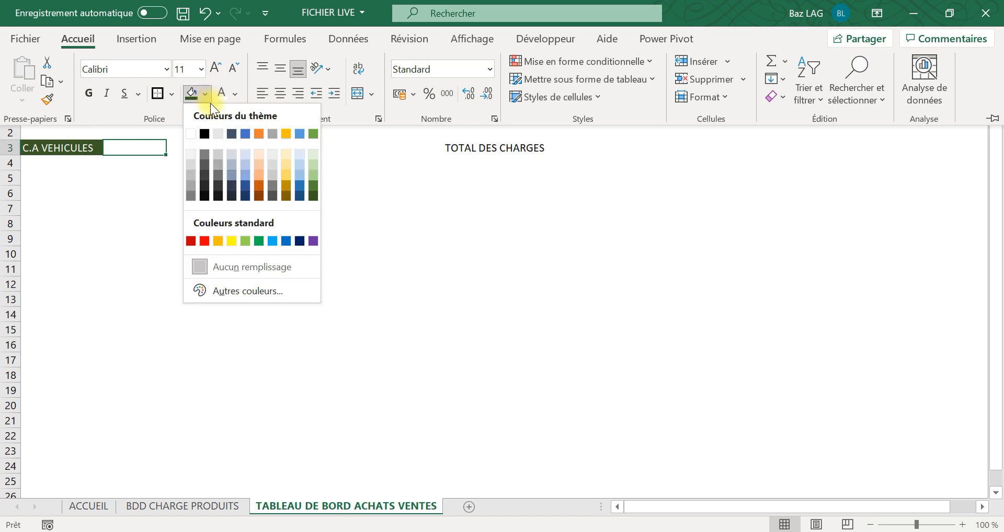
pyautogui.click(313, 155)
pyautogui.click(141, 191)
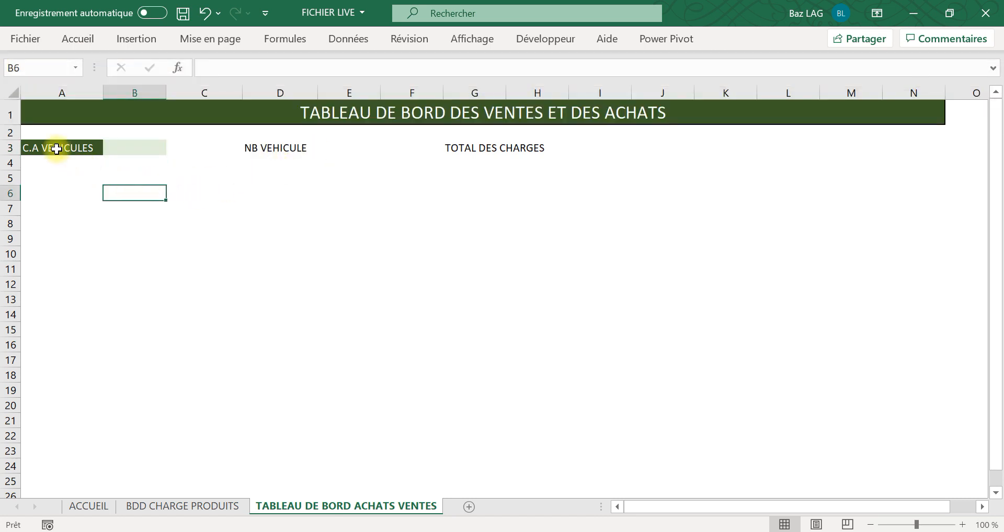
# Step: Copy the formatting of A3:B3 onto the NB VEHICULE cells D3:E3
pyautogui.moveTo(52, 148); pyautogui.dragTo(116, 147)
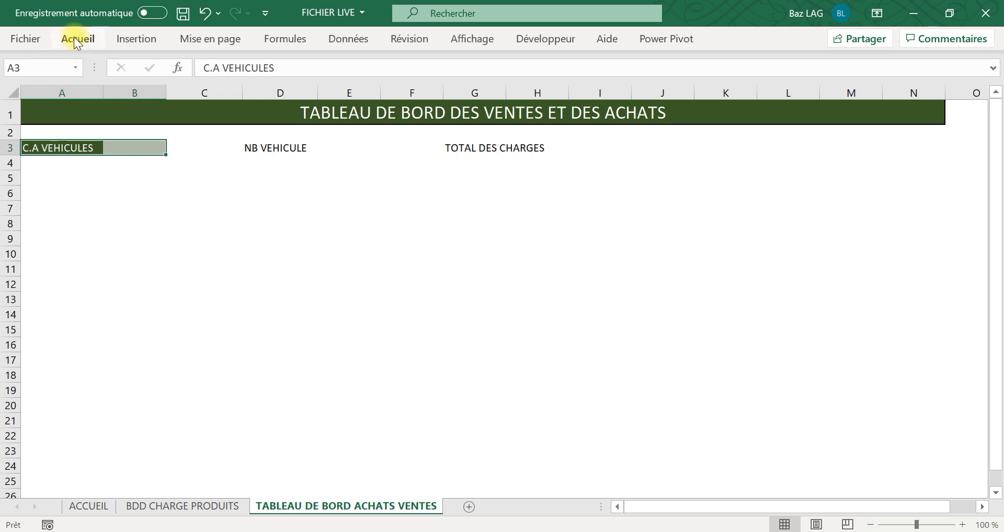
pyautogui.click(77, 40)
pyautogui.click(48, 100)
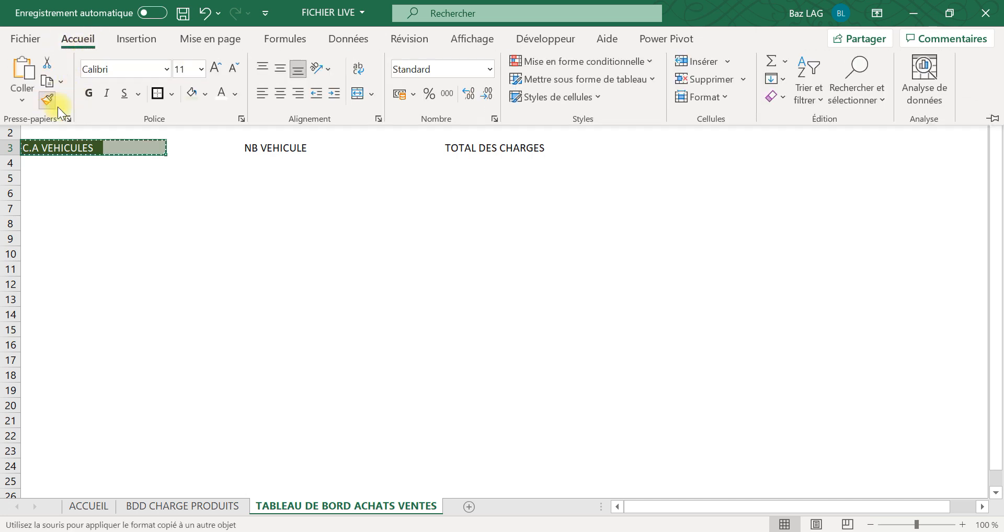
pyautogui.moveTo(246, 149); pyautogui.dragTo(351, 153)
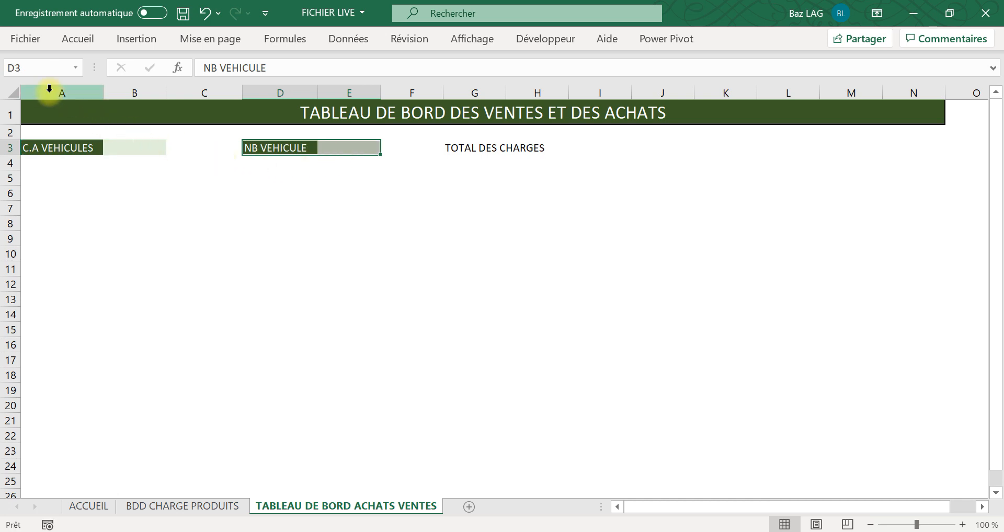
# Step: Copy the formatting of D3:E3 onto G3:H3 and widen column G to fit TOTAL DES CHARGES
pyautogui.click(77, 39)
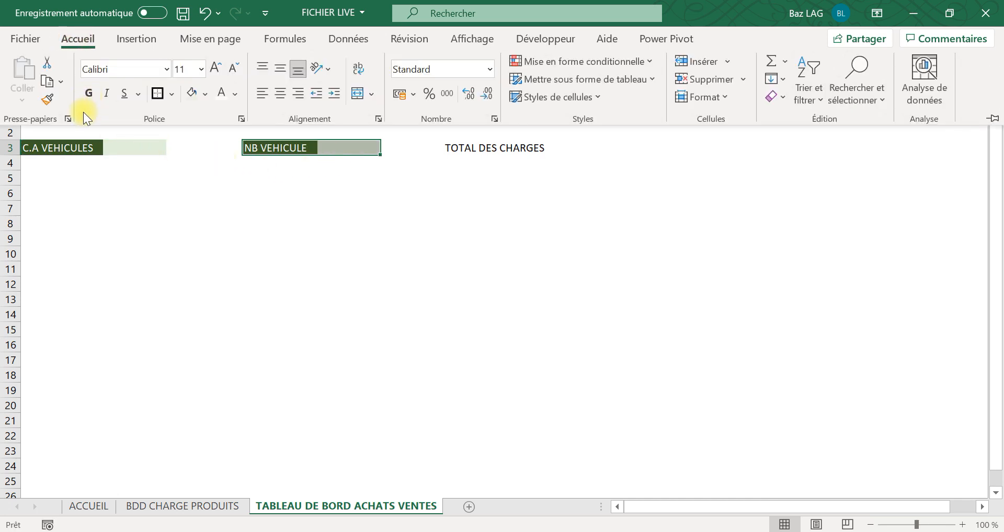
pyautogui.click(51, 98)
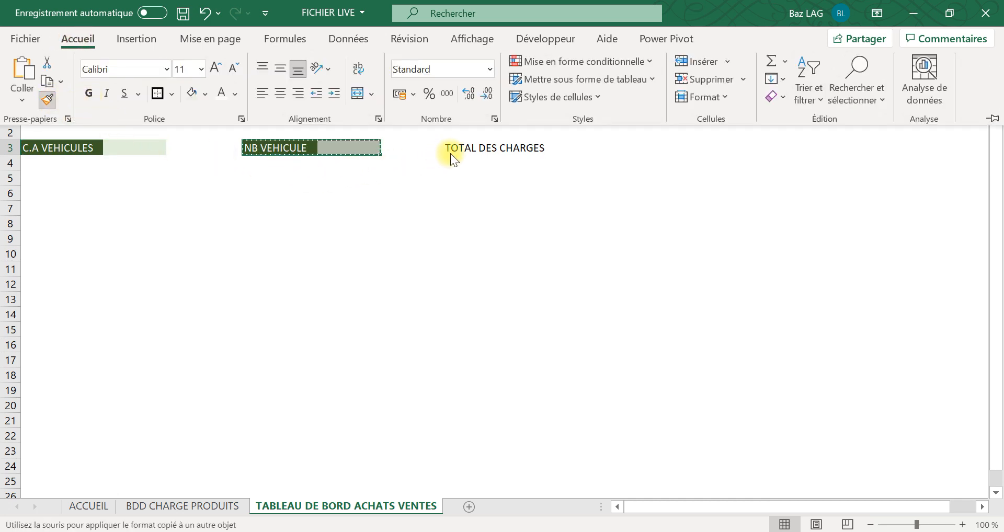
pyautogui.moveTo(454, 150); pyautogui.dragTo(533, 148)
pyautogui.click(510, 194)
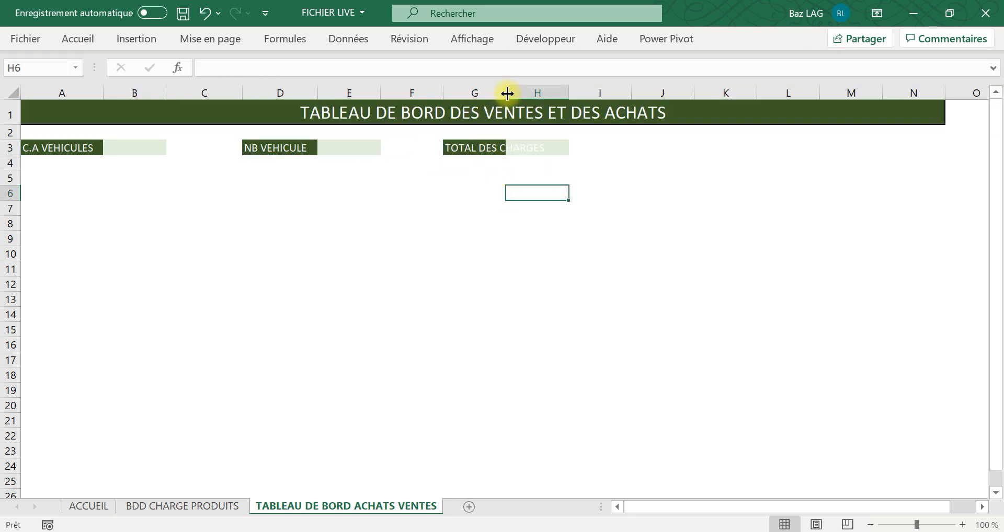
pyautogui.moveTo(507, 93); pyautogui.dragTo(547, 94)
pyautogui.click(488, 192)
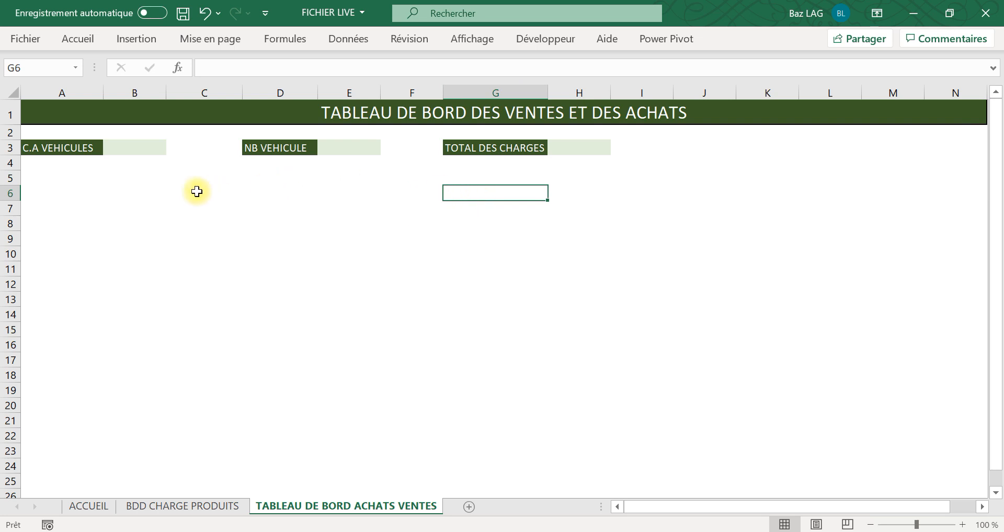
# Step: Enter the label RATIO in cell J3
pyautogui.click(710, 148)
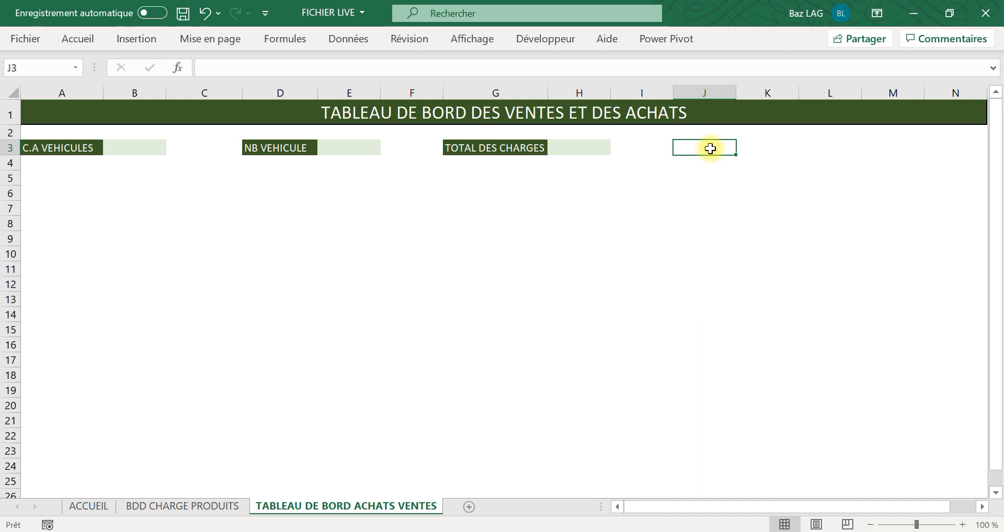
pyautogui.write('RAT')
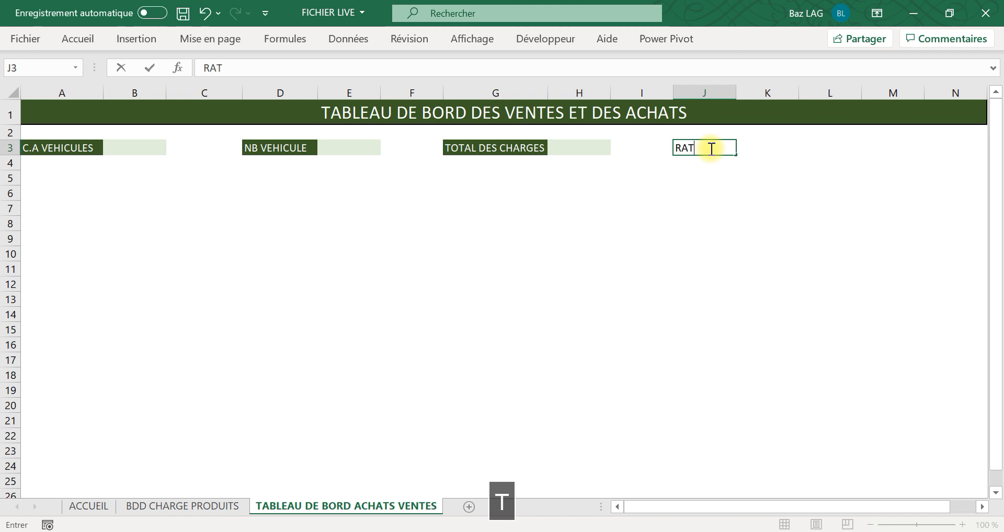
pyautogui.write('ION')
pyautogui.press('Tab')
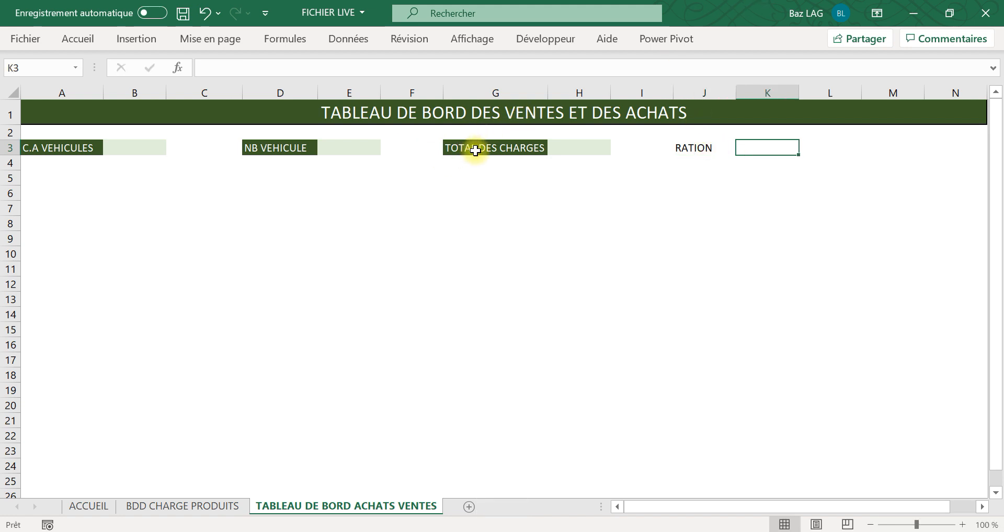
pyautogui.click(695, 149)
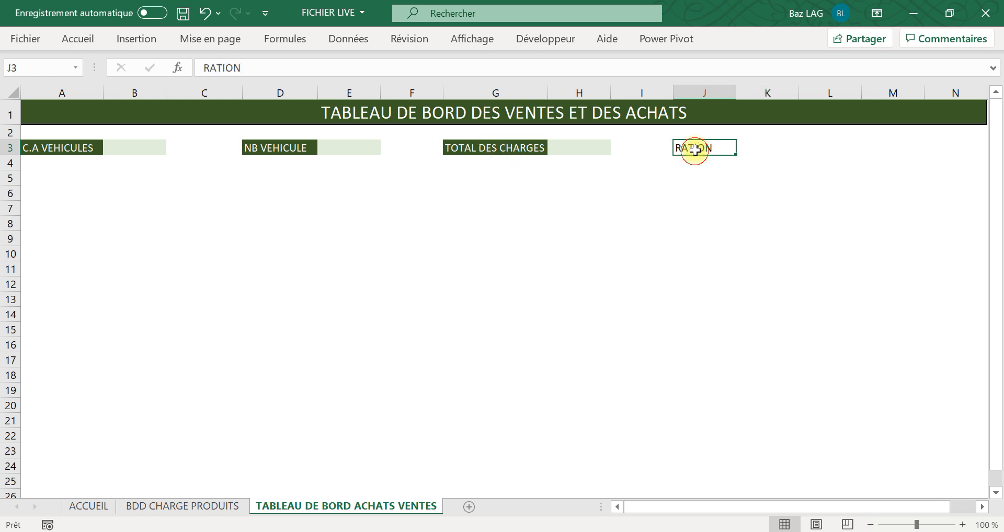
pyautogui.click(266, 61)
pyautogui.press('BackSpace')
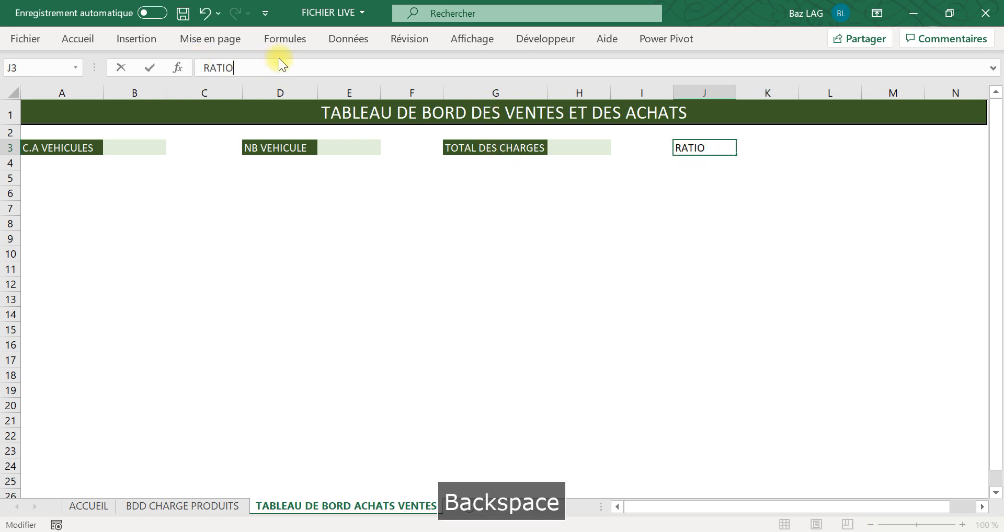
pyautogui.press('Tab')
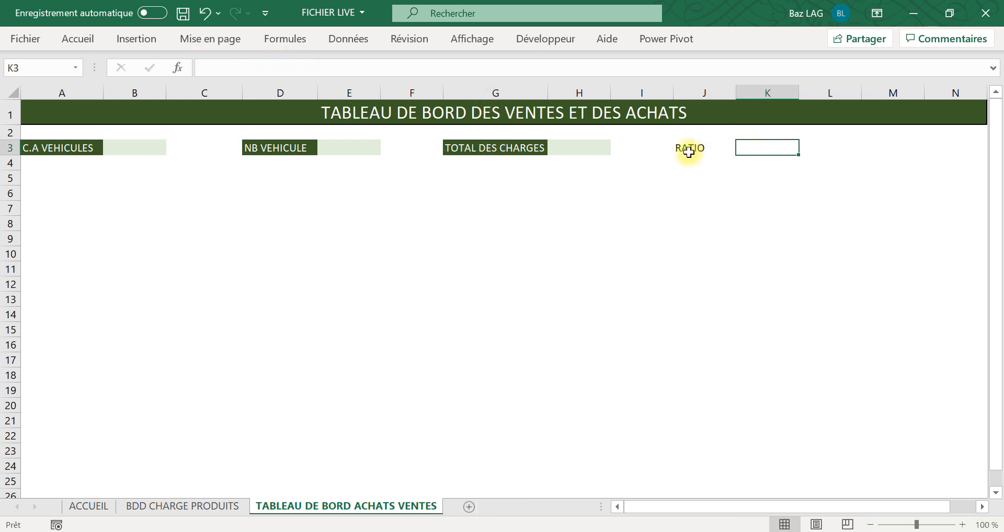
# Step: Copy the formatting of G3:H3 onto the RATIO cells J3:K3
pyautogui.moveTo(470, 142); pyautogui.dragTo(555, 146)
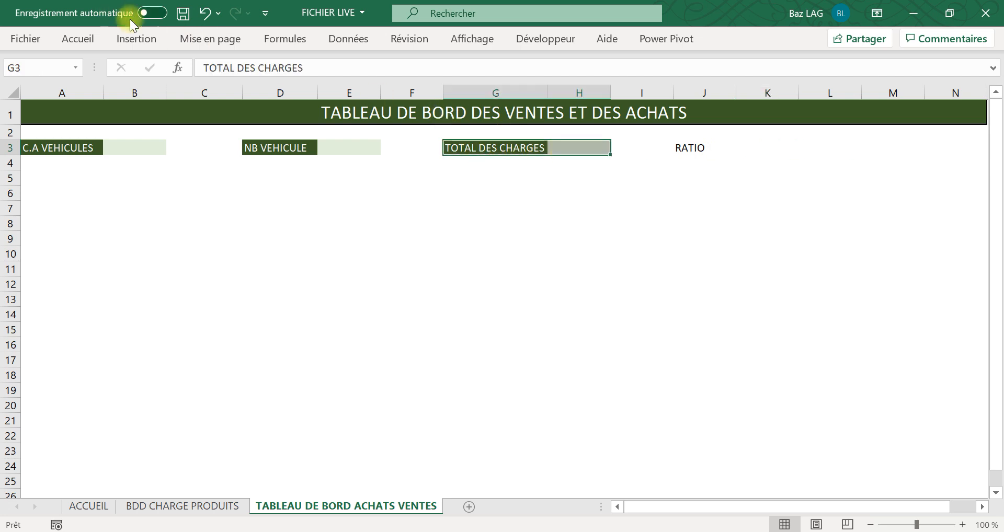
pyautogui.click(74, 39)
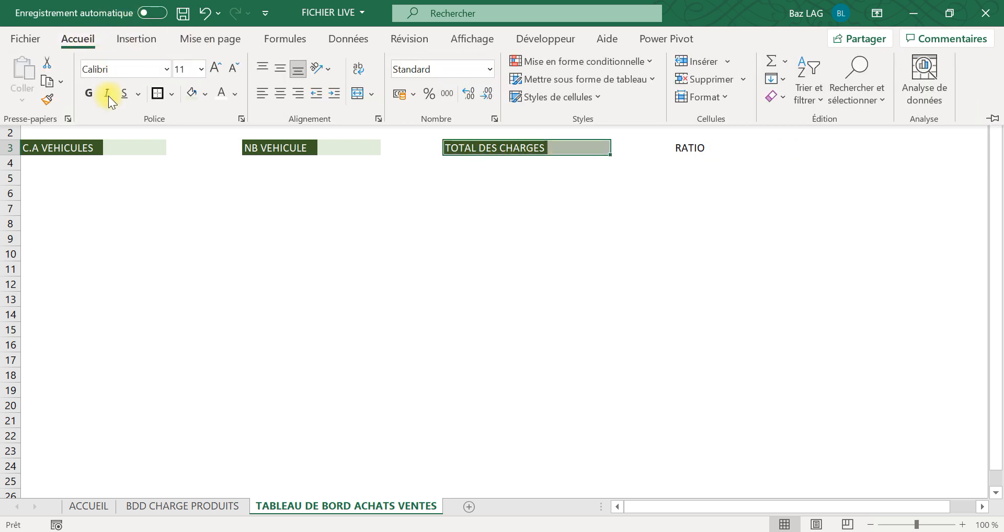
pyautogui.click(44, 96)
pyautogui.moveTo(695, 152); pyautogui.dragTo(738, 148)
pyautogui.click(710, 208)
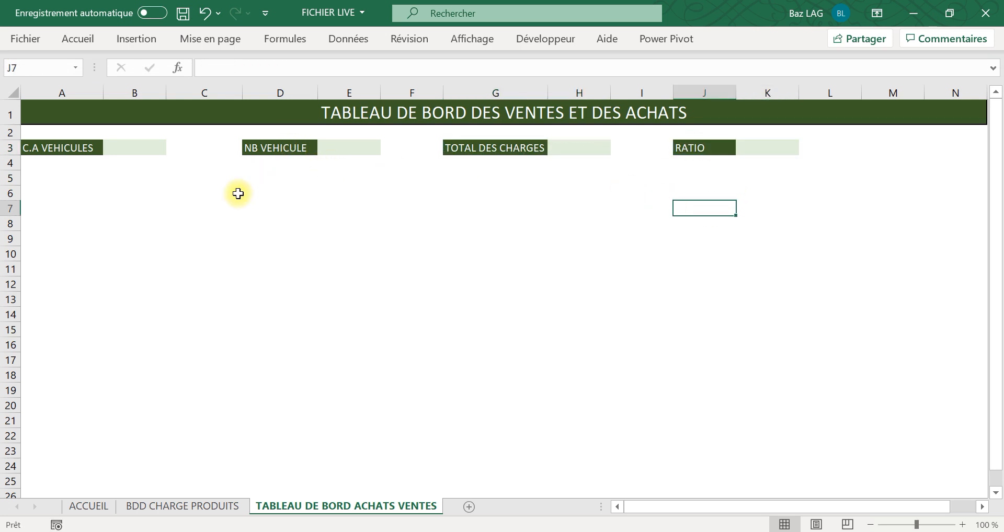
pyautogui.click(187, 223)
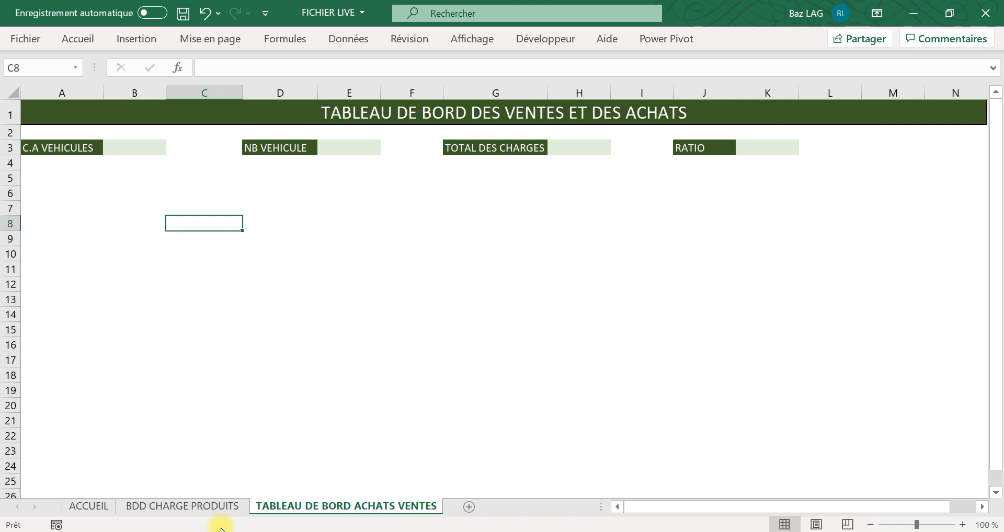
# Step: Insert a pivot table from columns A:J of BDD CHARGE PRODUITS at cell A6 of the existing sheet TABLEAU DE BORD ACHATS VENTES
pyautogui.click(188, 507)
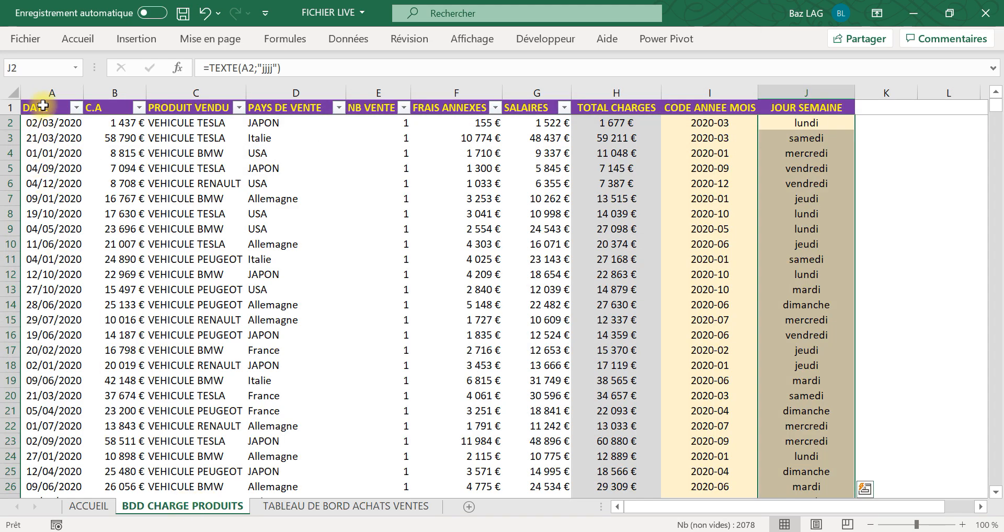
pyautogui.moveTo(52, 93); pyautogui.dragTo(800, 73)
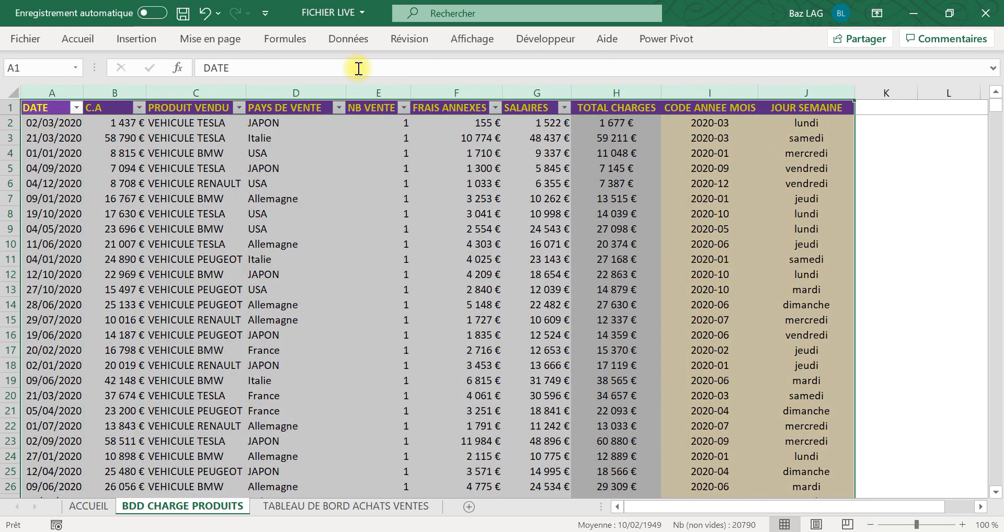
pyautogui.click(136, 39)
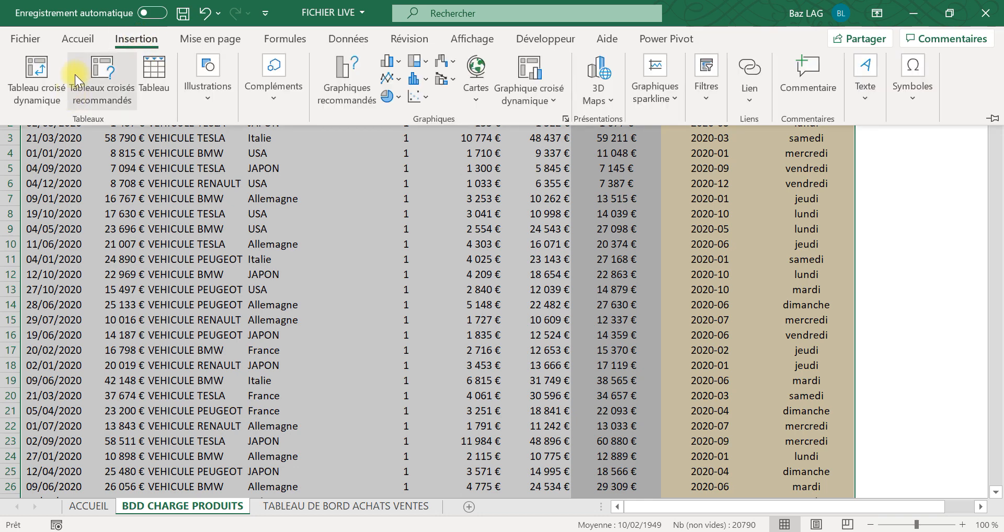
pyautogui.click(33, 74)
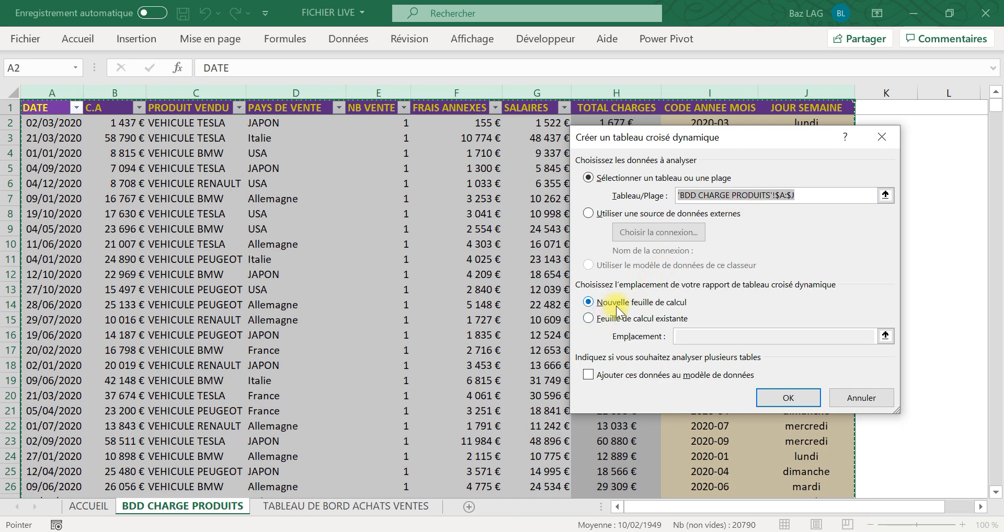
pyautogui.click(601, 320)
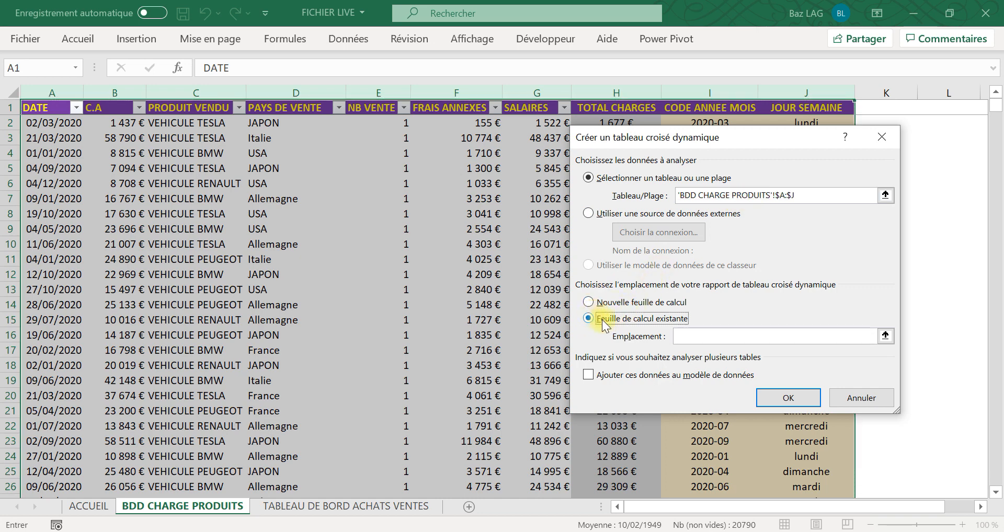
pyautogui.click(318, 507)
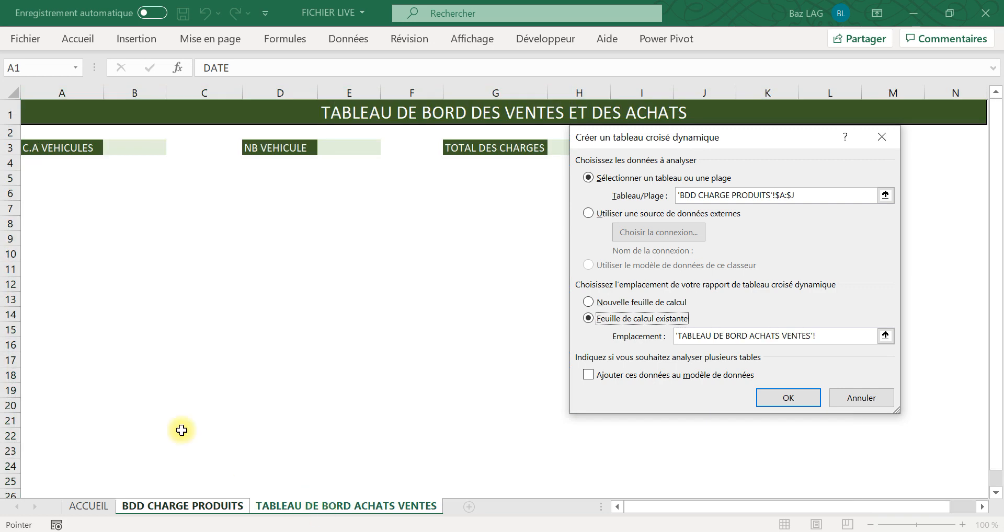
pyautogui.click(30, 199)
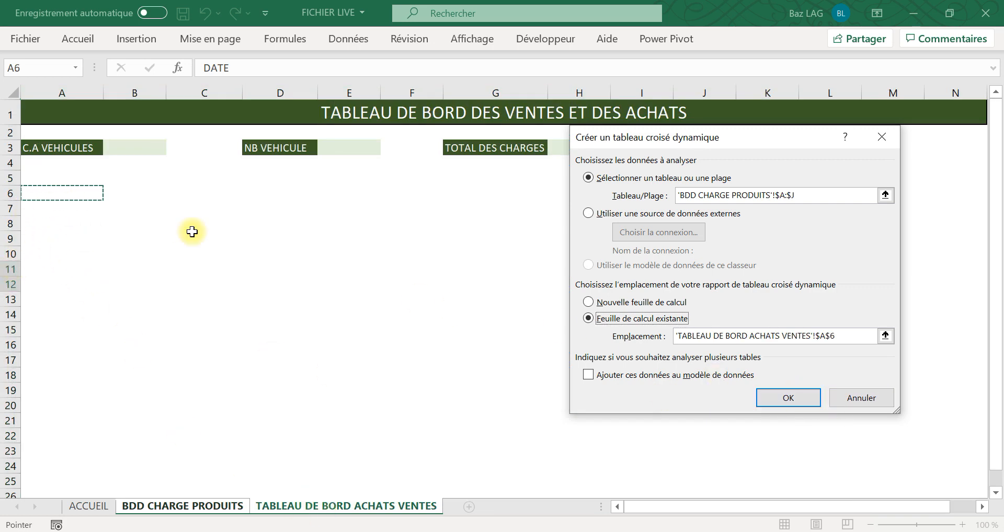
pyautogui.click(789, 398)
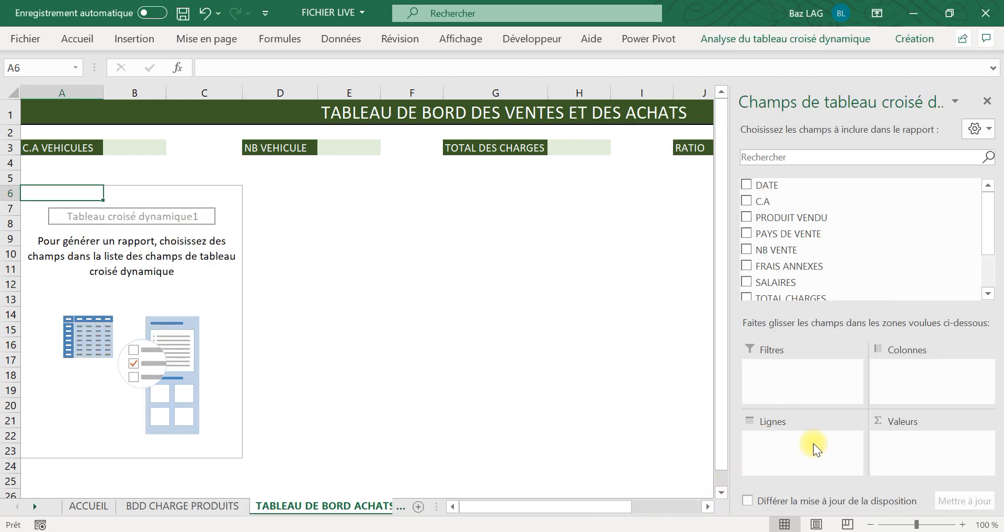
# Step: Set CODE ANNEE MOIS as the pivot table's row field and add C.A as a summed value
pyautogui.moveTo(988, 230); pyautogui.dragTo(979, 264)
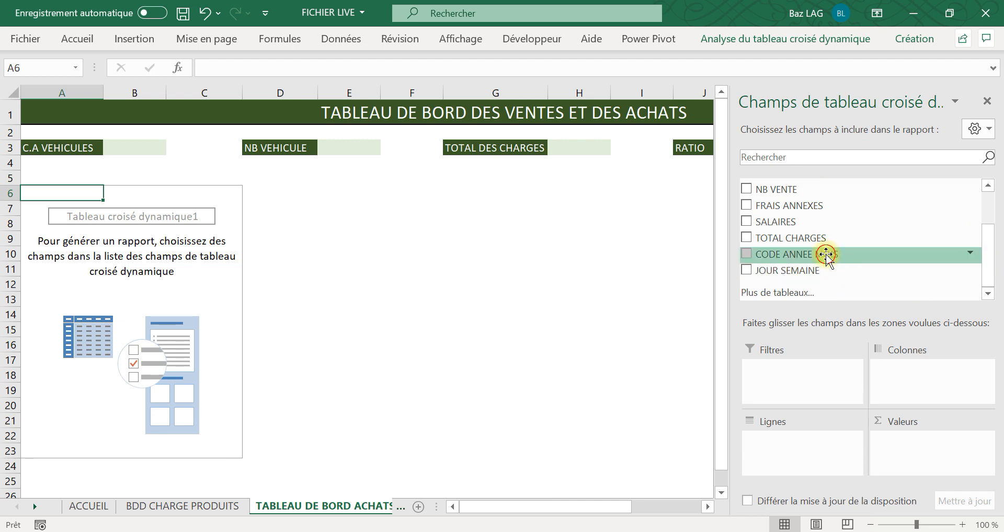
pyautogui.moveTo(826, 255); pyautogui.dragTo(822, 448)
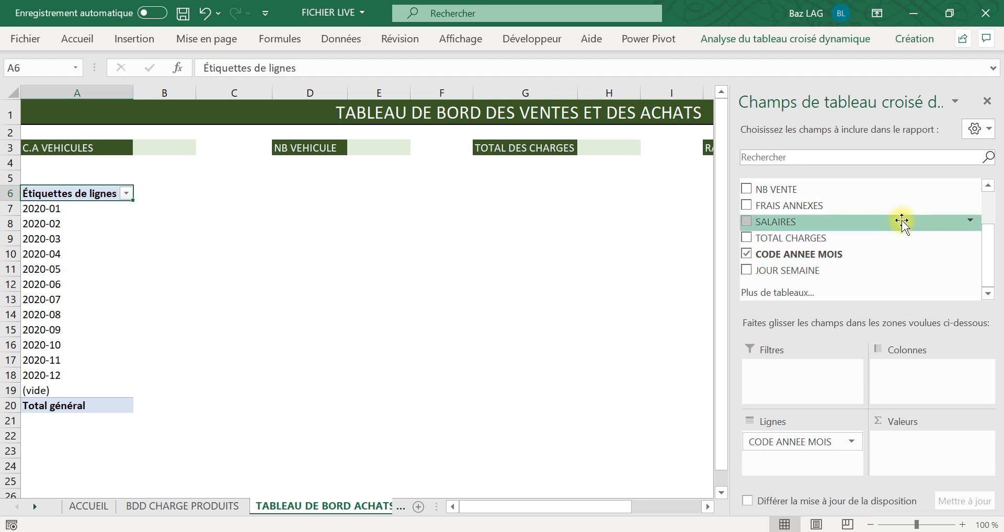
pyautogui.moveTo(990, 252); pyautogui.dragTo(988, 197)
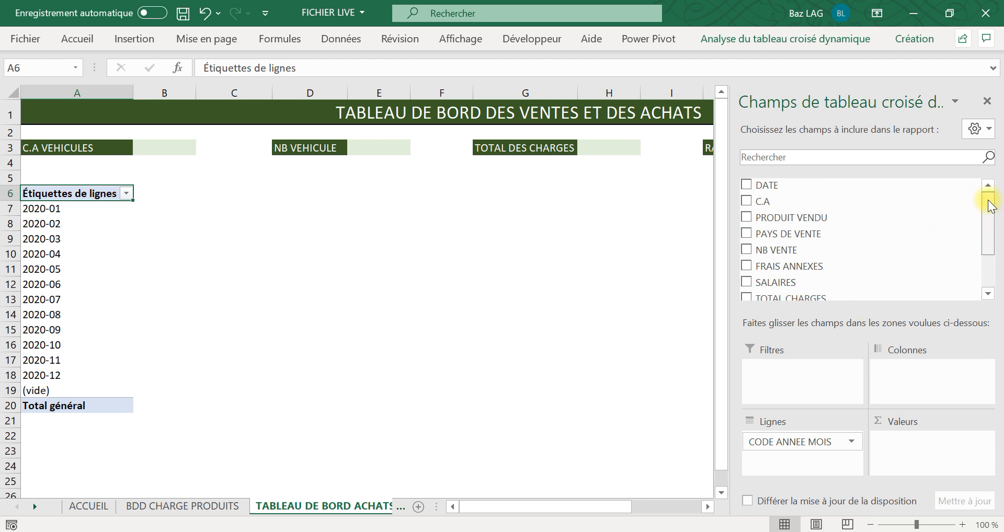
pyautogui.moveTo(830, 201); pyautogui.dragTo(914, 445)
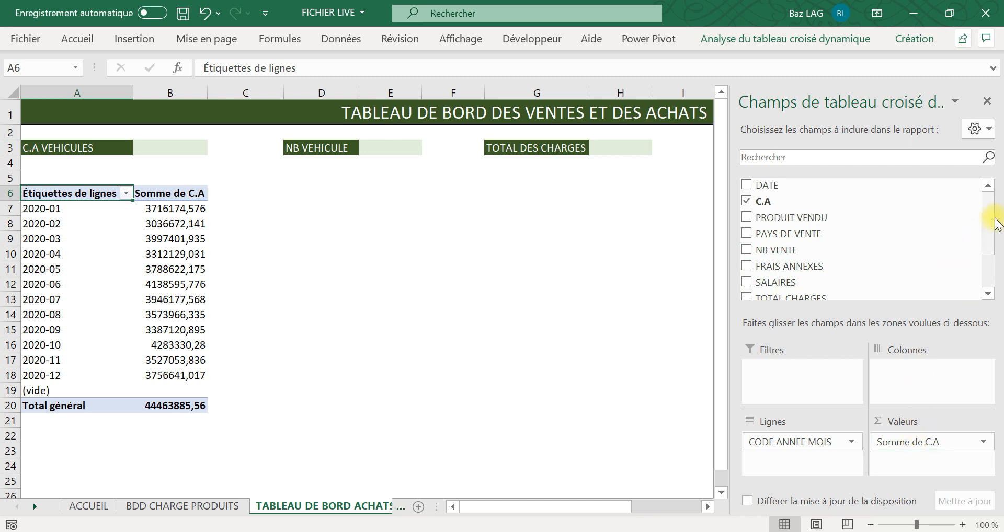
# Step: Add TOTAL CHARGES and NB VENTE as further summed values in the pivot table
pyautogui.moveTo(990, 222); pyautogui.dragTo(976, 272)
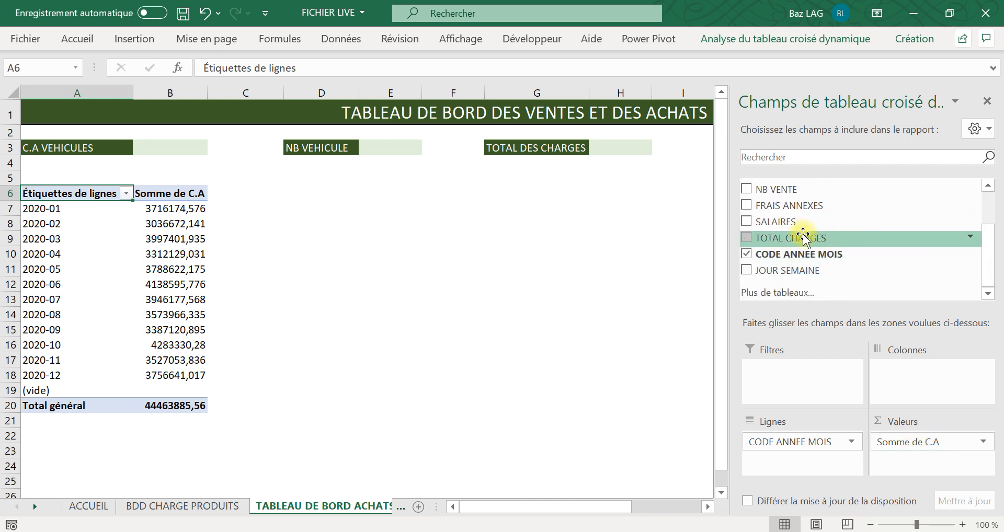
pyautogui.moveTo(804, 238); pyautogui.dragTo(911, 463)
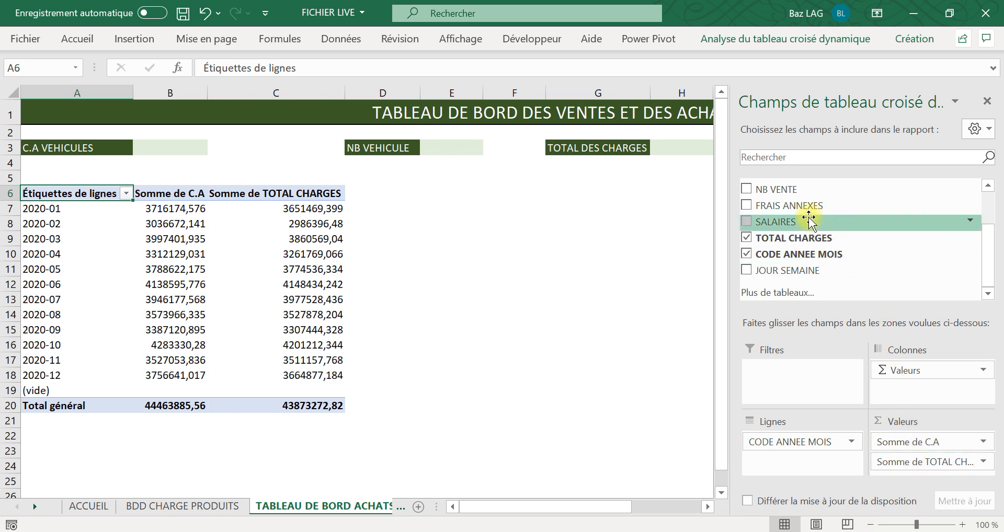
pyautogui.moveTo(986, 235); pyautogui.dragTo(992, 208)
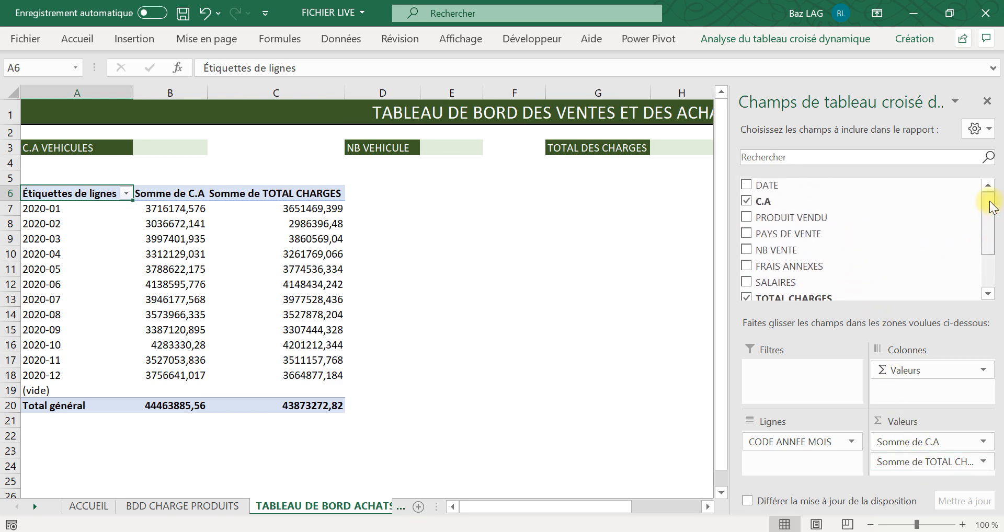
pyautogui.moveTo(852, 250); pyautogui.dragTo(927, 481)
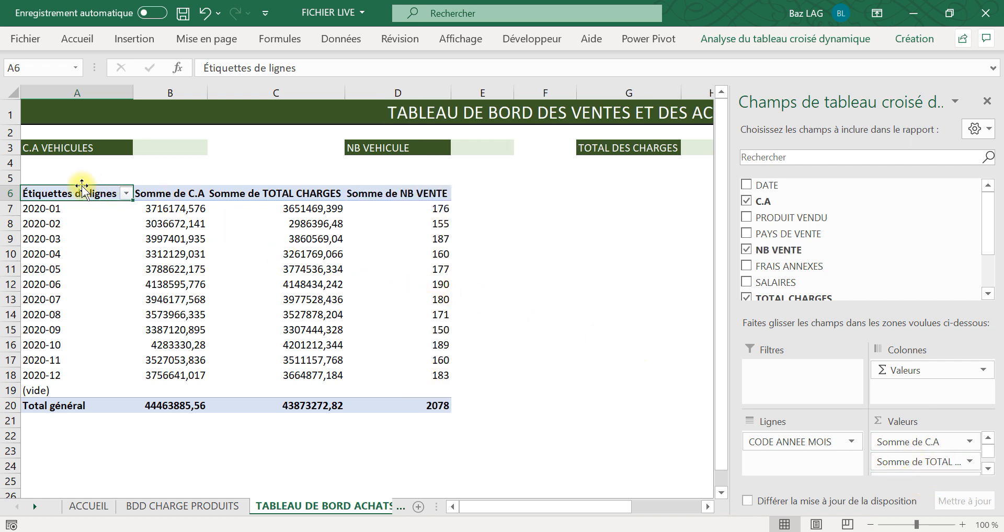
pyautogui.click(100, 268)
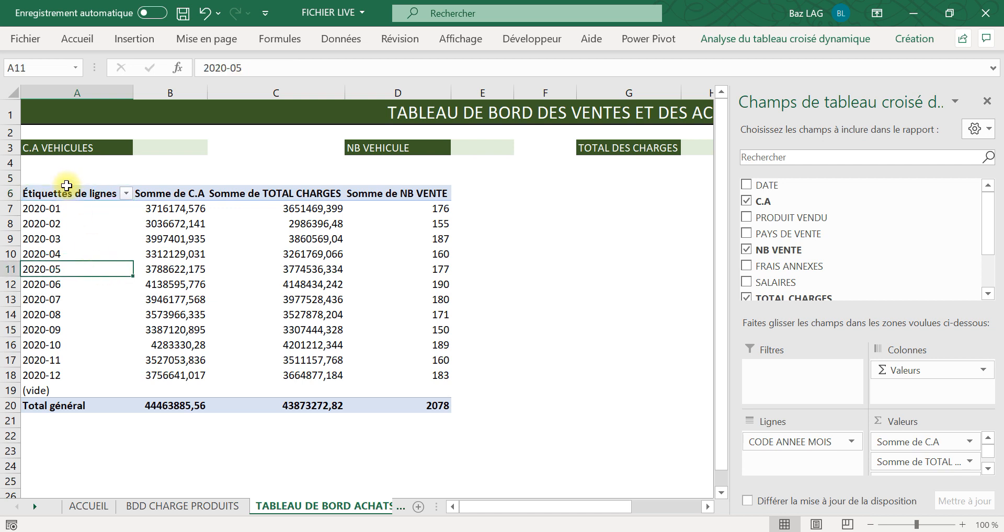
# Step: Rename the pivot table headers in A6 and B6 as PERIODE and C.A MENSUEL
pyautogui.click(68, 192)
pyautogui.write('PERIODE')
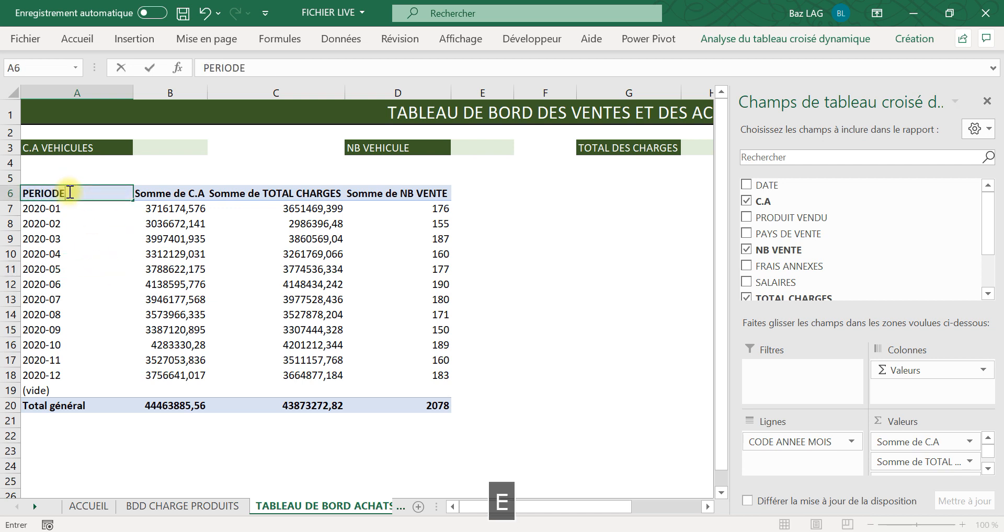
pyautogui.press('Tab')
pyautogui.write('C')
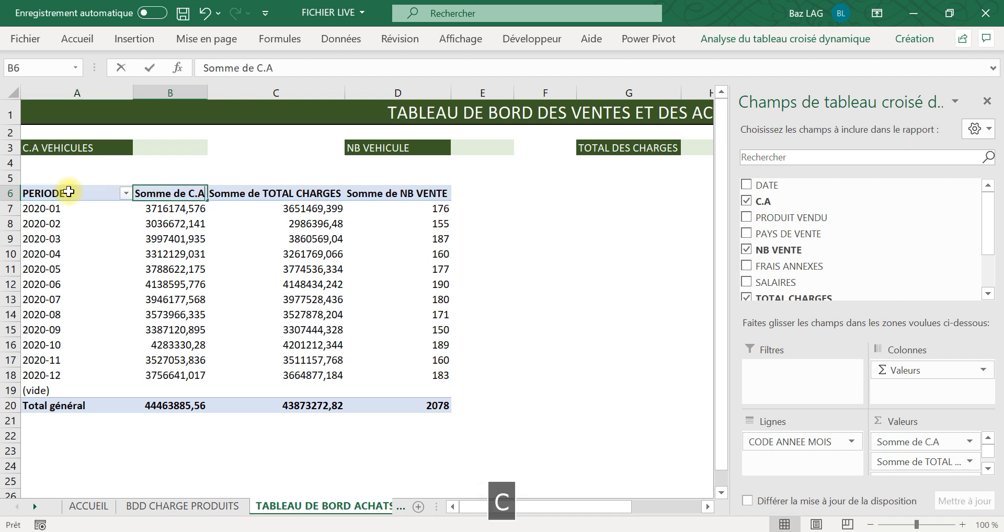
pyautogui.write('.A ')
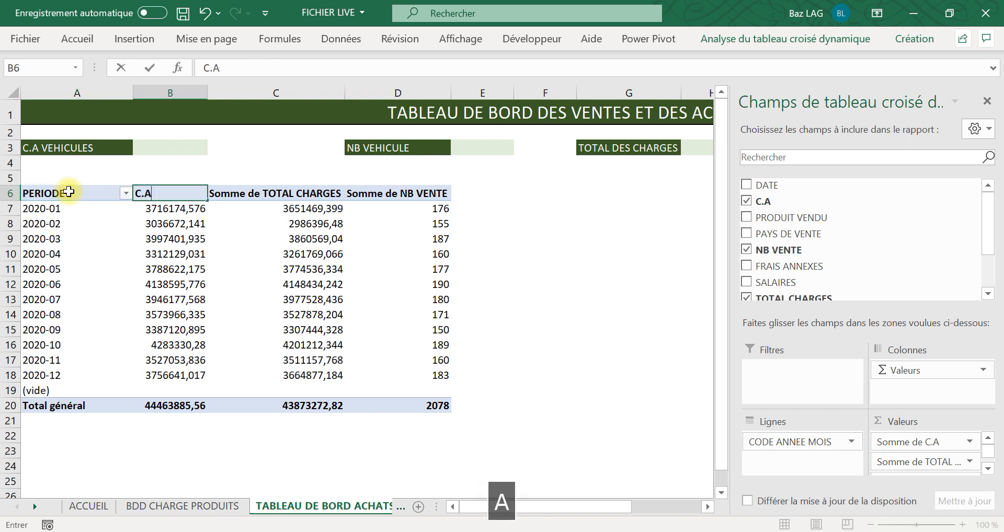
pyautogui.write('MENSUEL')
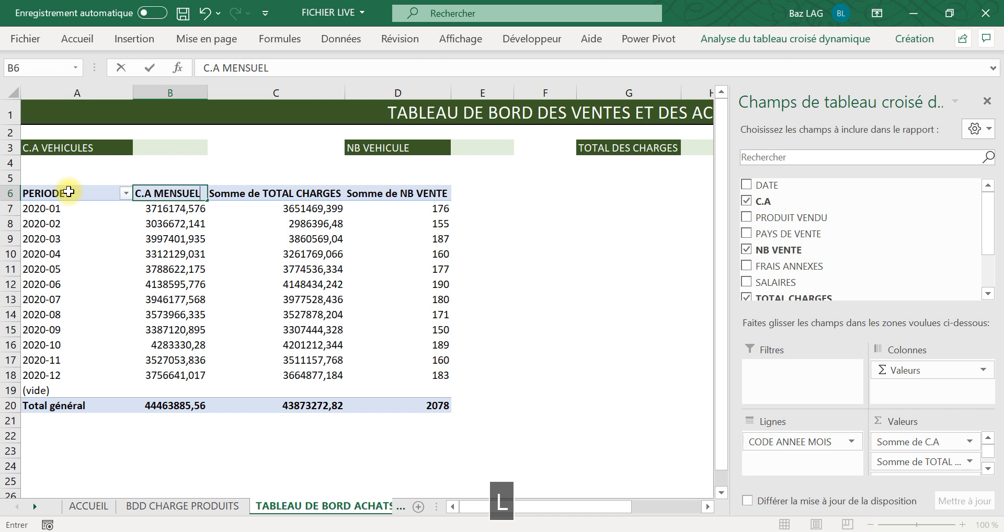
pyautogui.press('Tab')
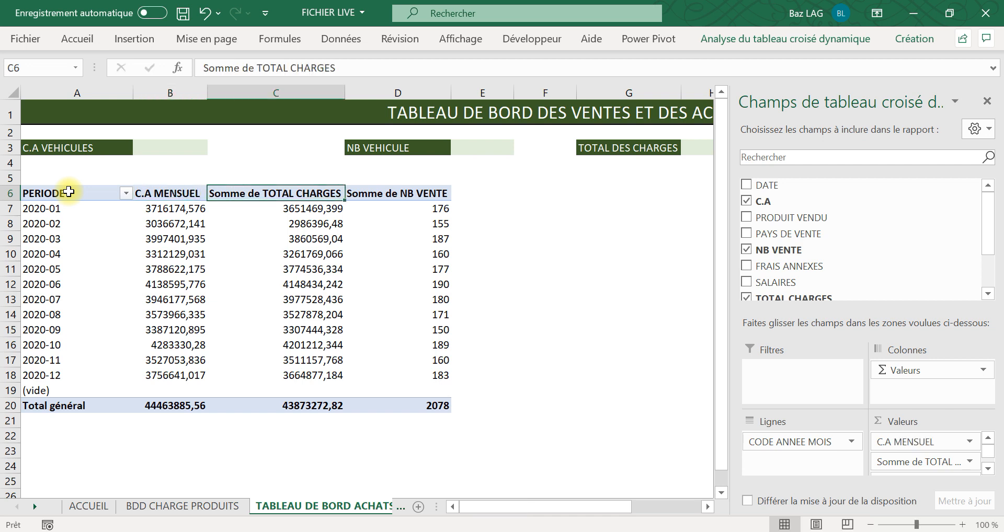
# Step: Rename the pivot table header in C6 as TOTAL CHARGES
pyautogui.write('TOTA')
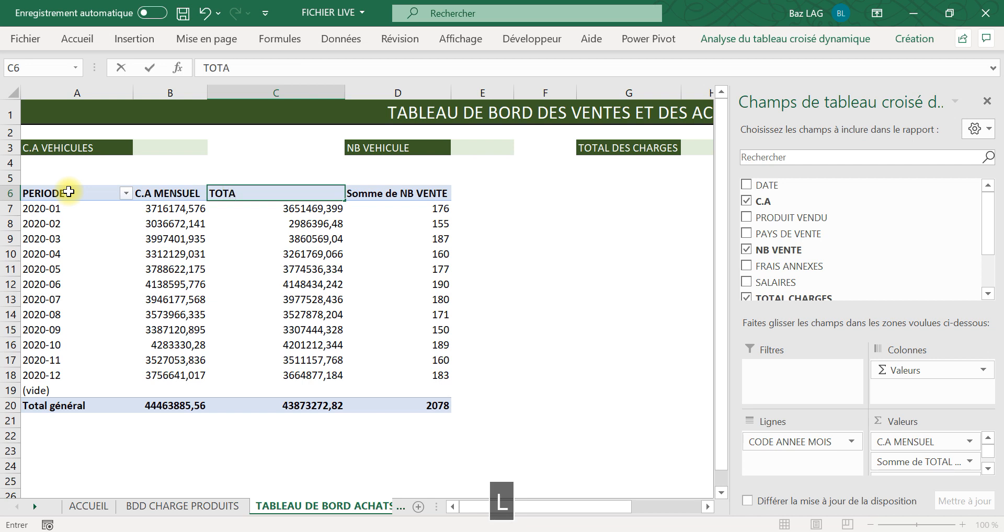
pyautogui.write('L CHARGES')
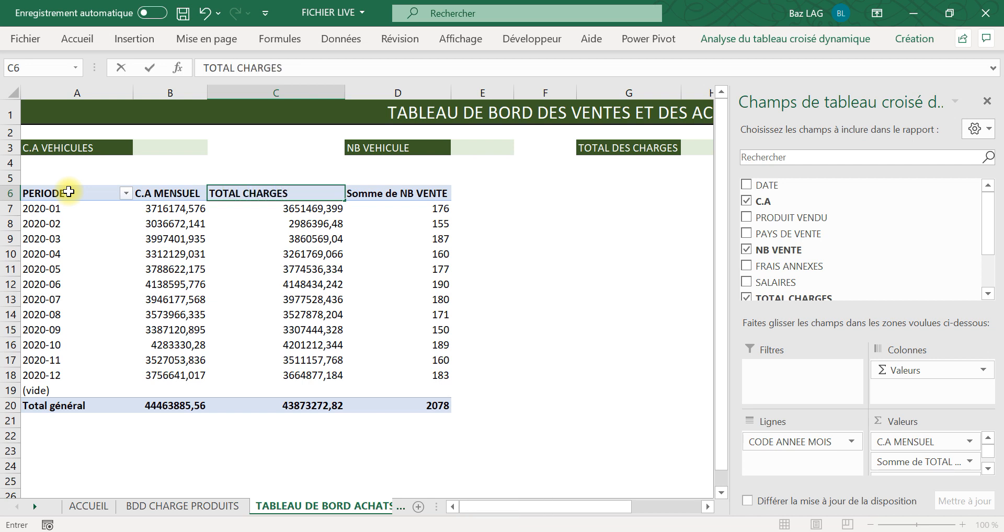
pyautogui.press('Tab')
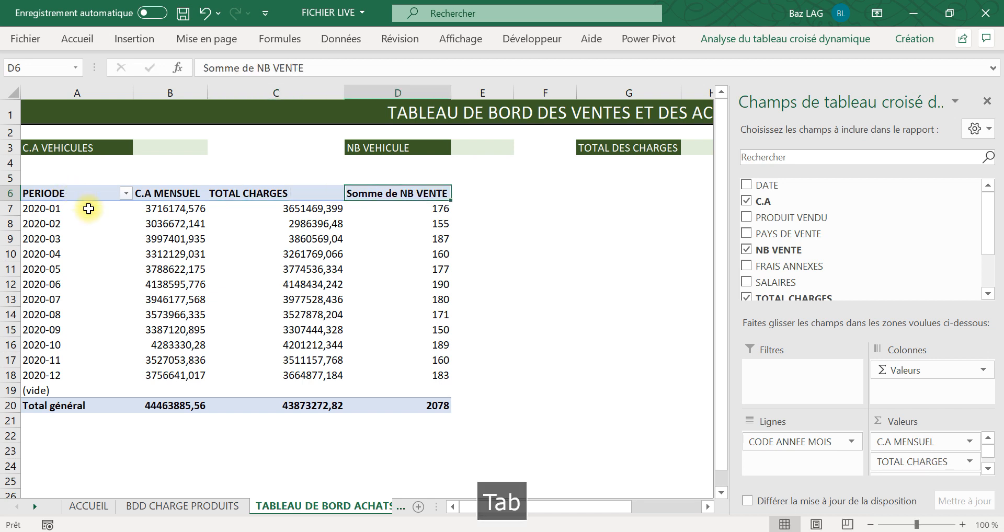
# Step: Shorten the pivot table header in B6 to C.A, keeping a trailing space
pyautogui.click(149, 192)
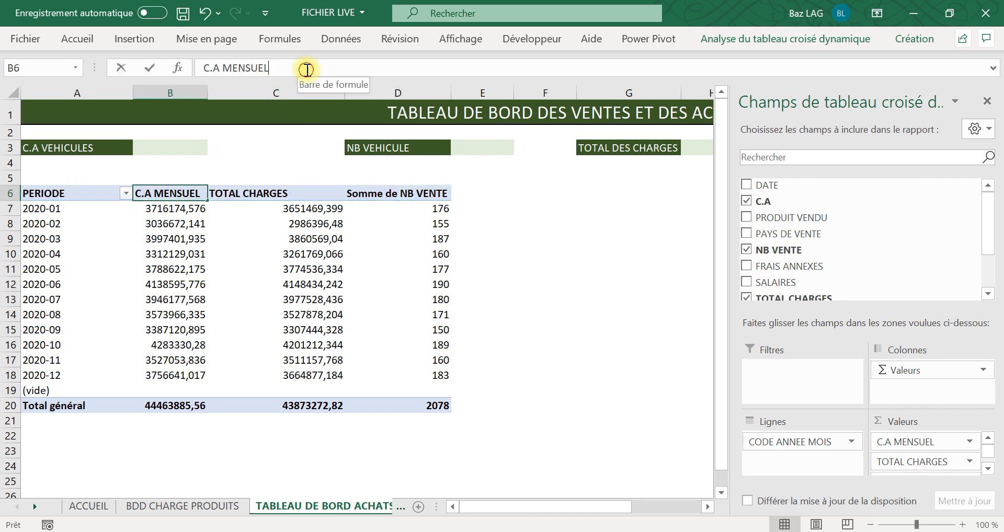
pyautogui.click(314, 63)
pyautogui.press('BackSpace')
pyautogui.press('BackSpace')
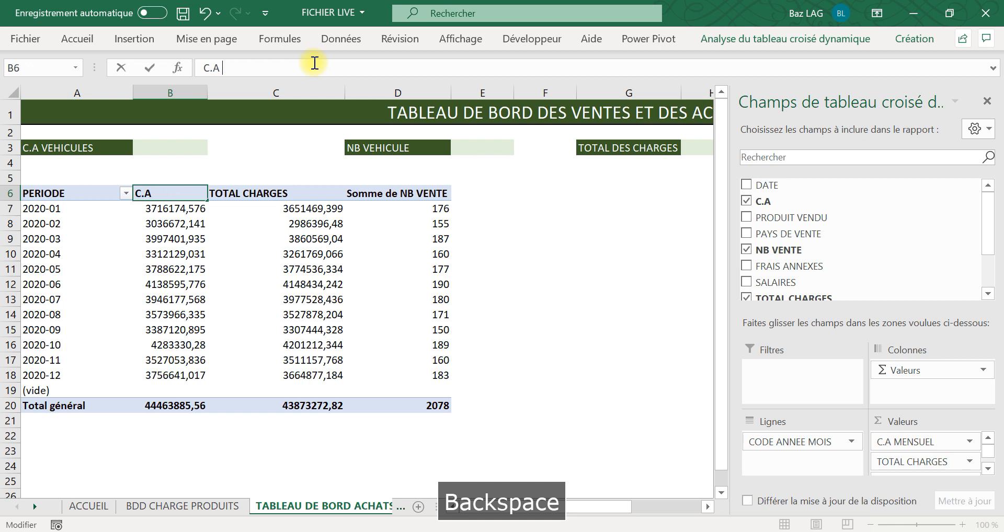
pyautogui.press('Tab')
# Step: Rename the pivot table header in D6 as NB VENTES
pyautogui.click(406, 197)
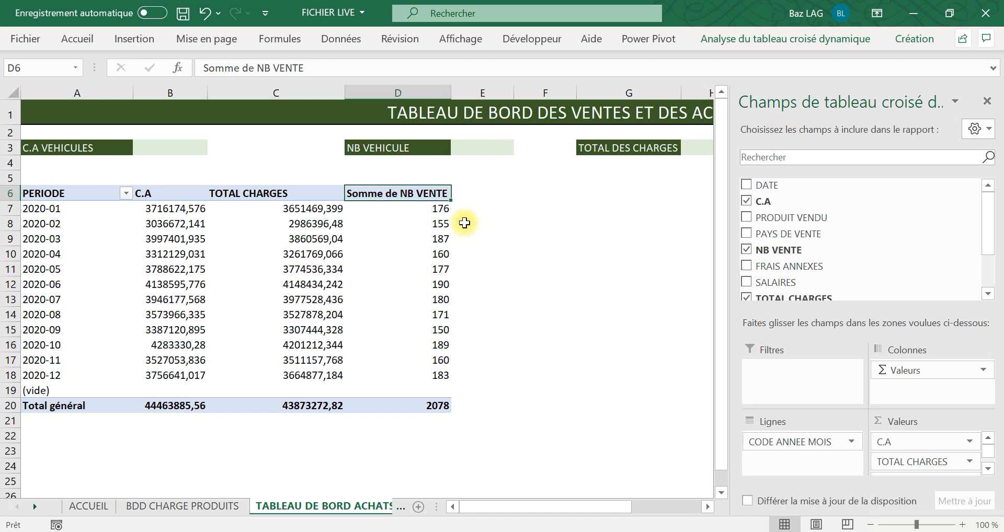
pyautogui.write('NB ')
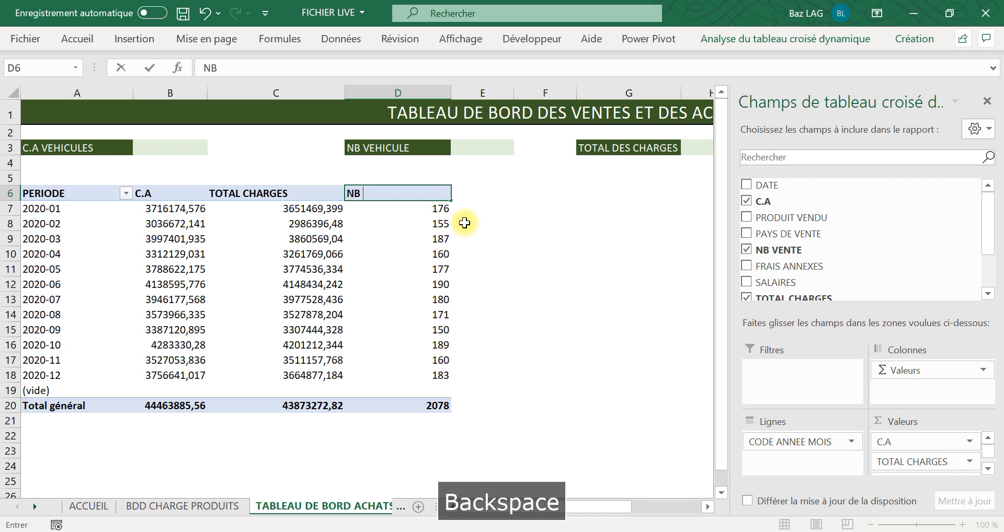
pyautogui.write('CVENTES')
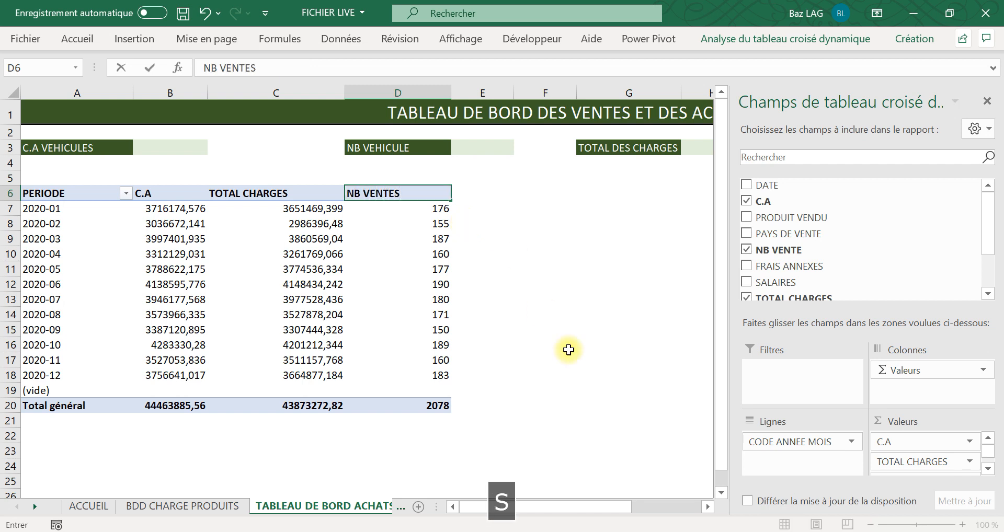
pyautogui.click(565, 360)
pyautogui.click(324, 274)
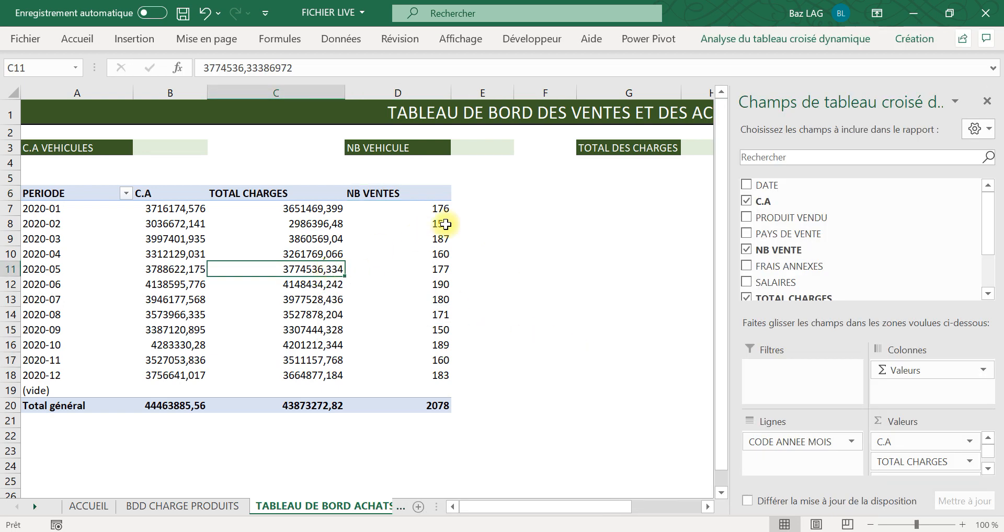
# Step: Apply a green style with a solid green header row to the monthly pivot table
pyautogui.click(924, 39)
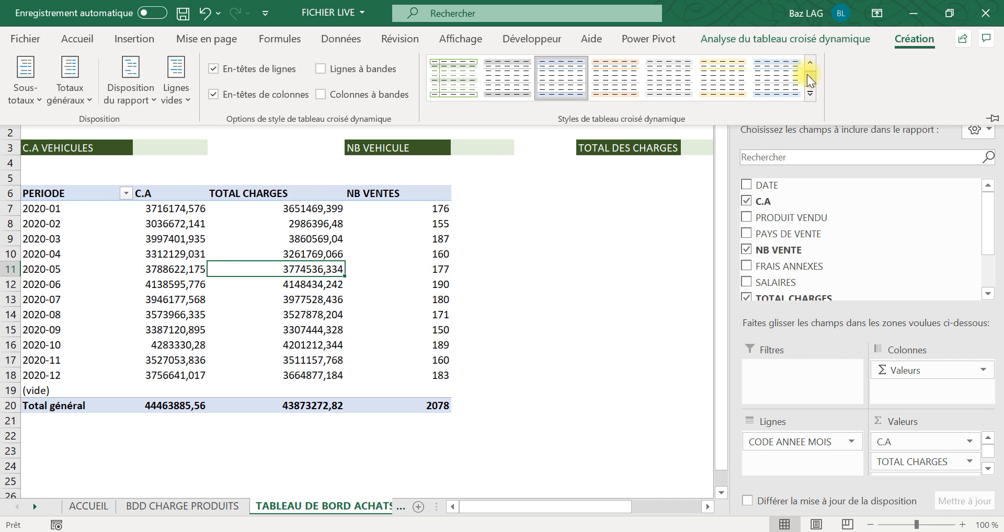
pyautogui.click(810, 79)
pyautogui.click(810, 79)
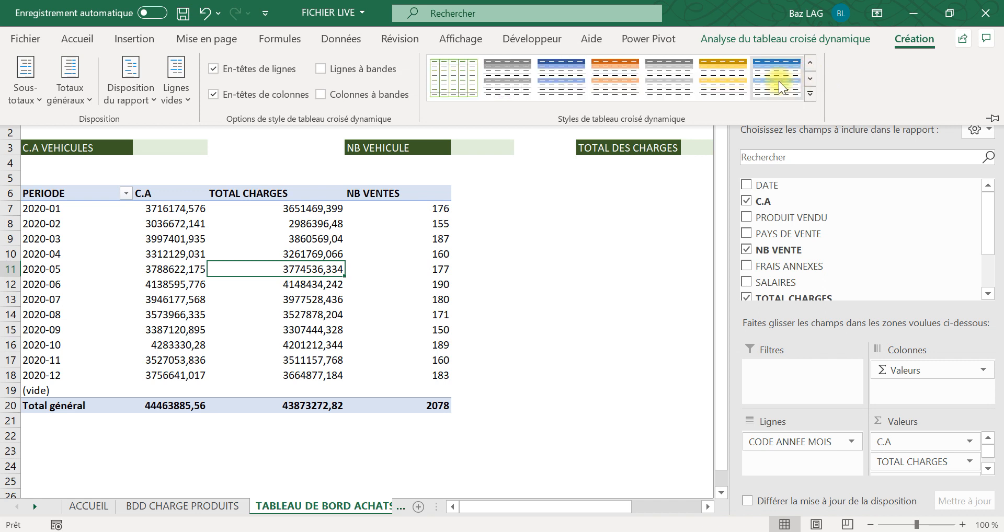
pyautogui.click(809, 79)
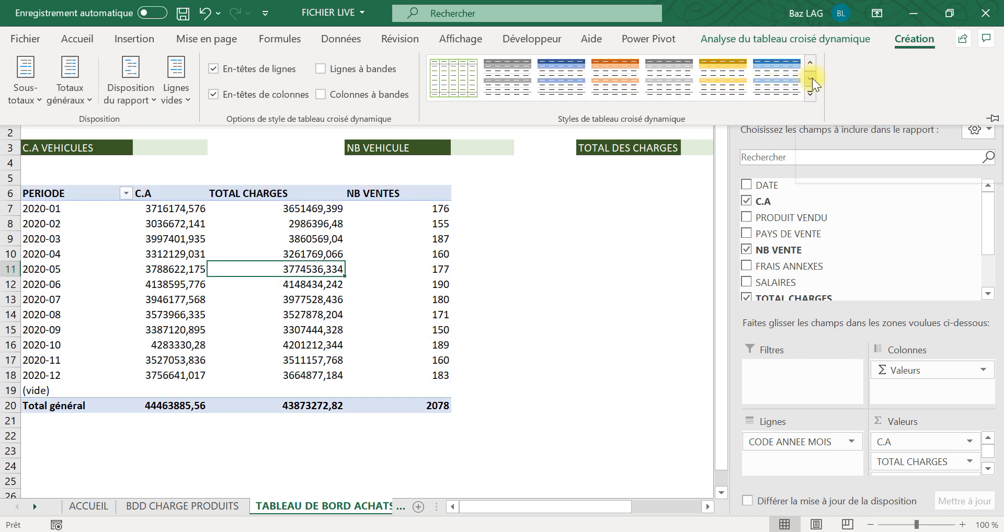
pyautogui.click(457, 66)
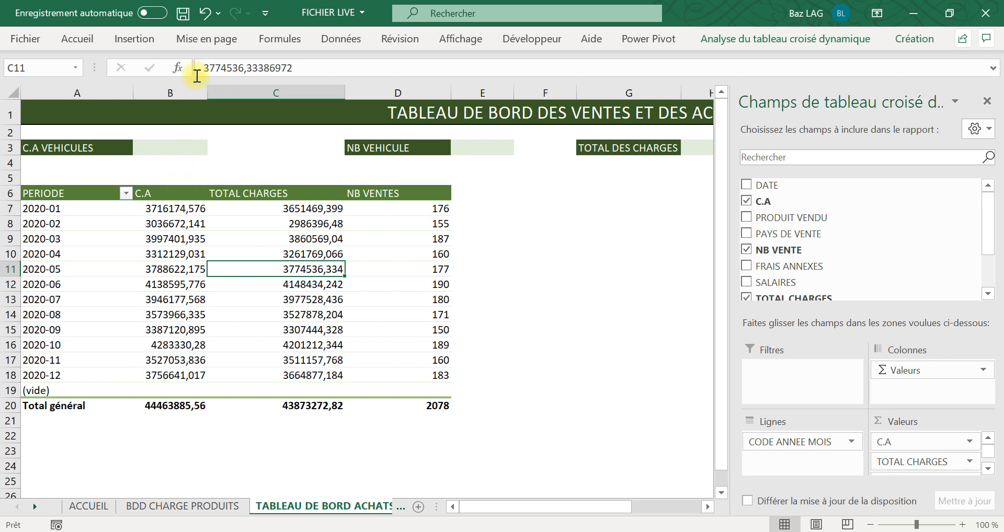
# Step: Autofit the widths of columns B to D to their contents
pyautogui.moveTo(170, 93); pyautogui.dragTo(393, 93)
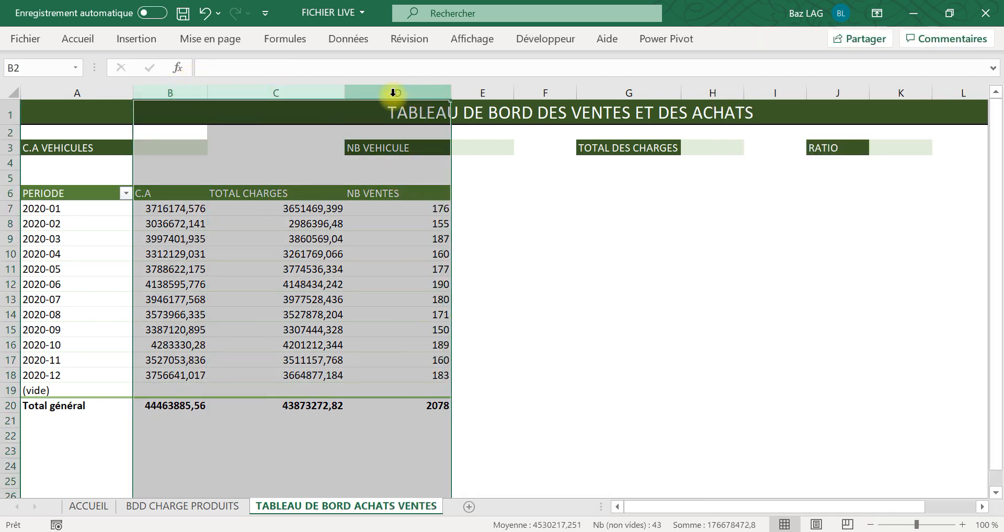
pyautogui.doubleClick(345, 93)
pyautogui.click(220, 287)
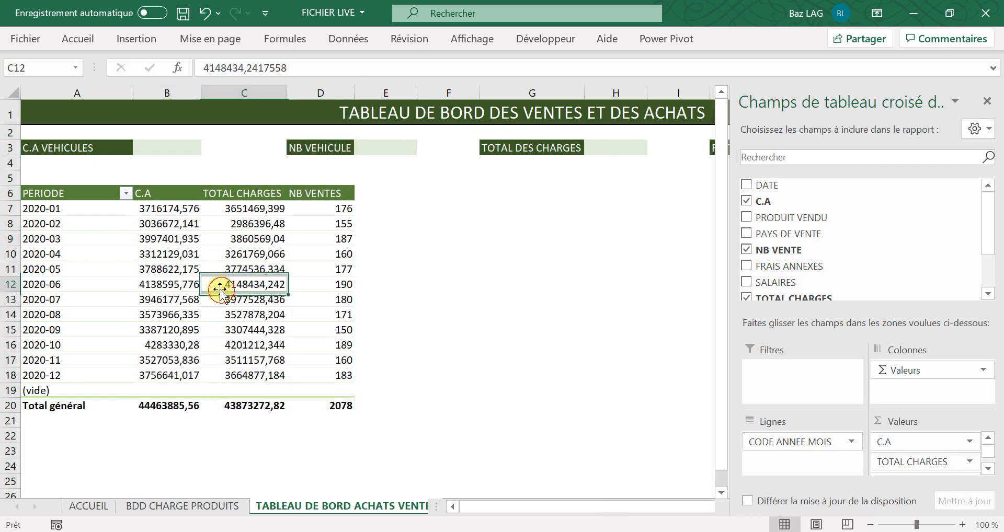
# Step: Centre the headers and values of the C.A, TOTAL CHARGES and NB VENTES columns in B6:D20 horizontally
pyautogui.moveTo(157, 209); pyautogui.dragTo(329, 404)
pyautogui.moveTo(249, 265)
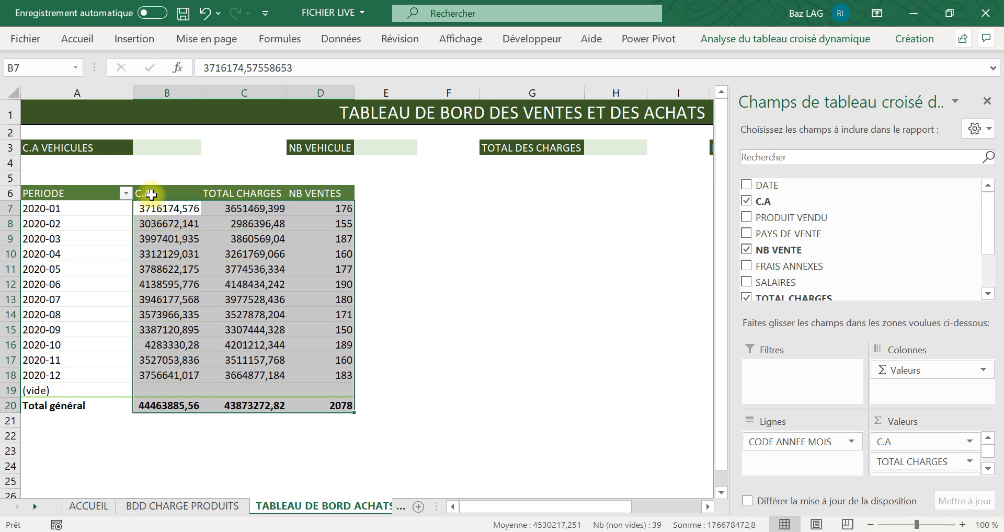
pyautogui.moveTo(155, 96); pyautogui.dragTo(321, 95)
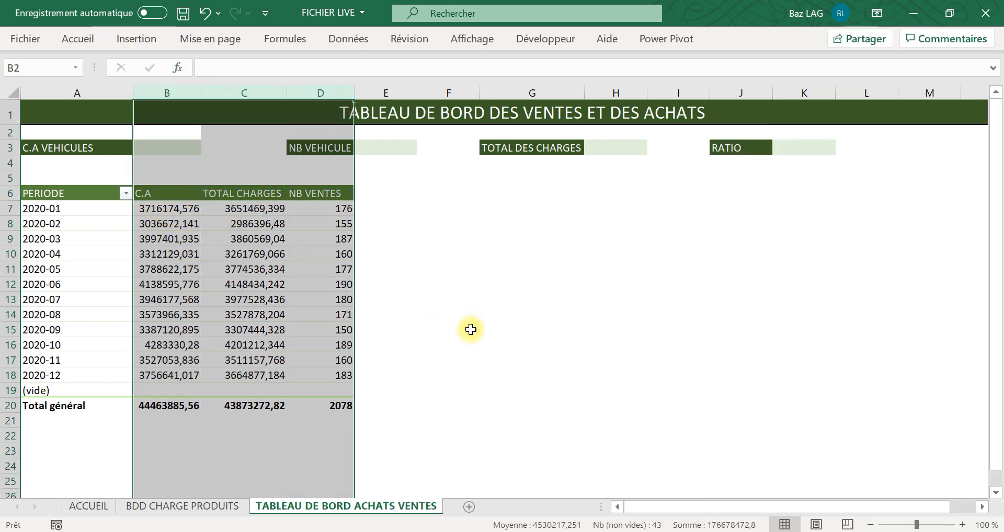
pyautogui.click(471, 330)
pyautogui.moveTo(146, 195); pyautogui.dragTo(346, 406)
pyautogui.click(73, 38)
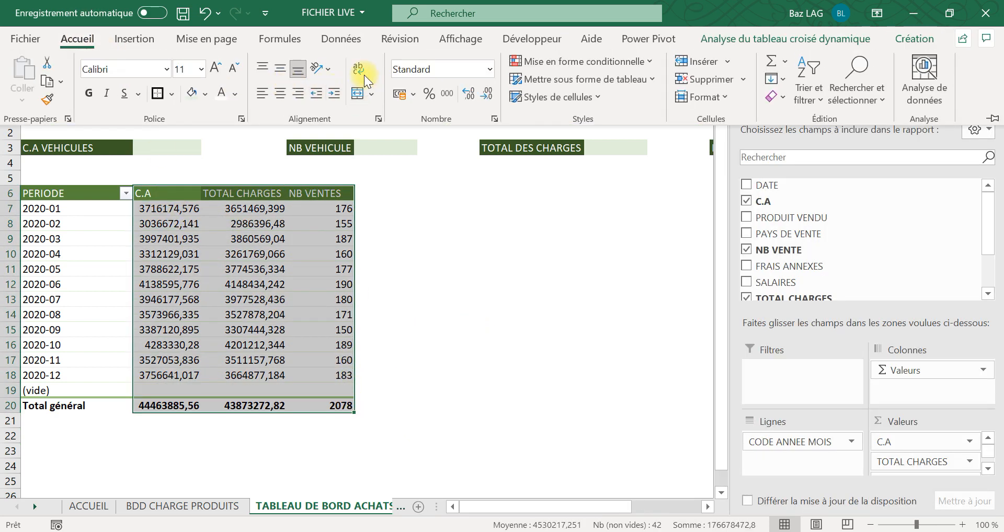
pyautogui.click(281, 93)
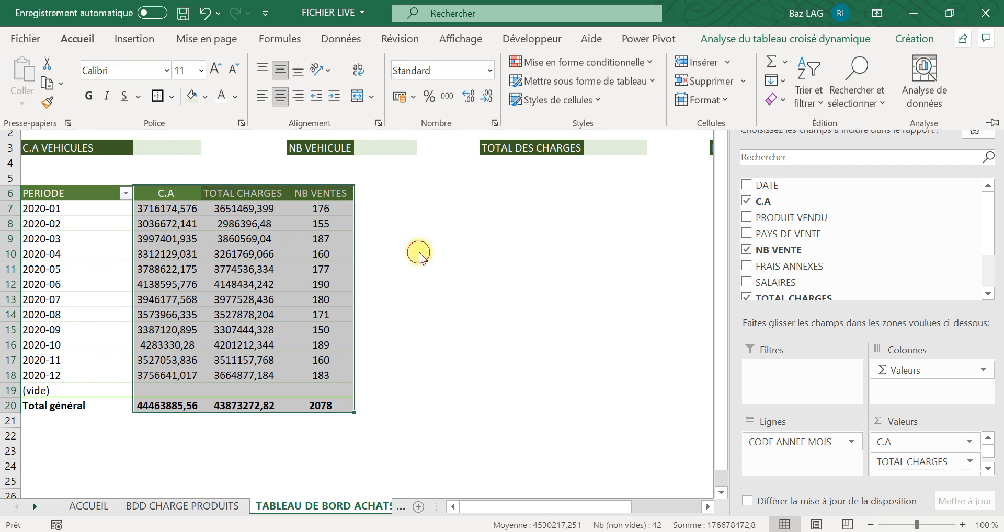
pyautogui.click(178, 238)
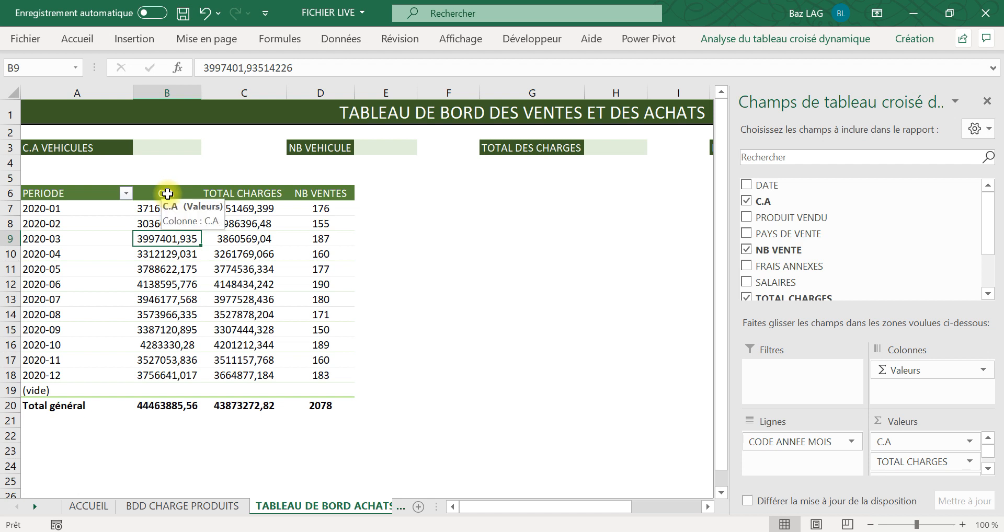
# Step: Format the C.A and TOTAL CHARGES columns in B6:C20 as Monétaire with no decimals
pyautogui.moveTo(167, 194); pyautogui.dragTo(243, 406)
pyautogui.click(79, 39)
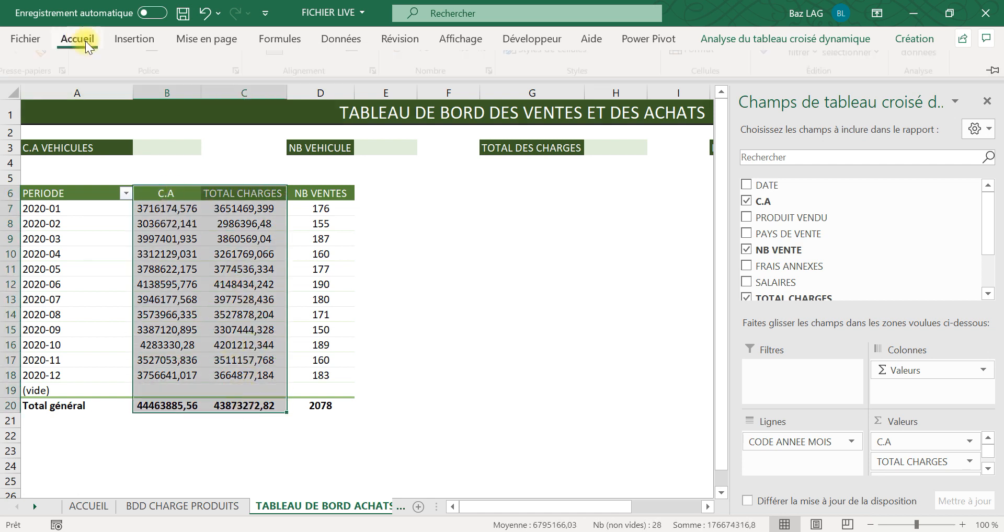
pyautogui.click(489, 70)
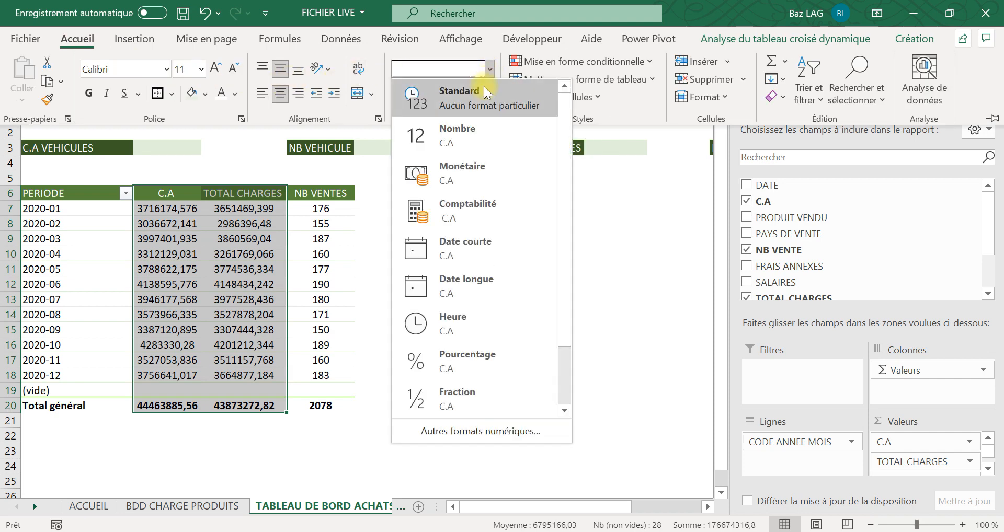
pyautogui.click(478, 170)
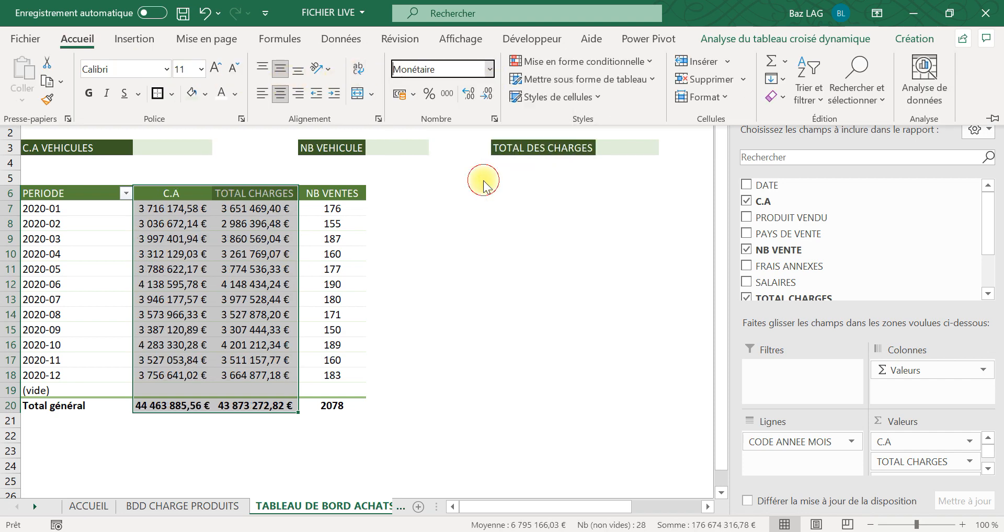
pyautogui.click(487, 96)
pyautogui.click(486, 95)
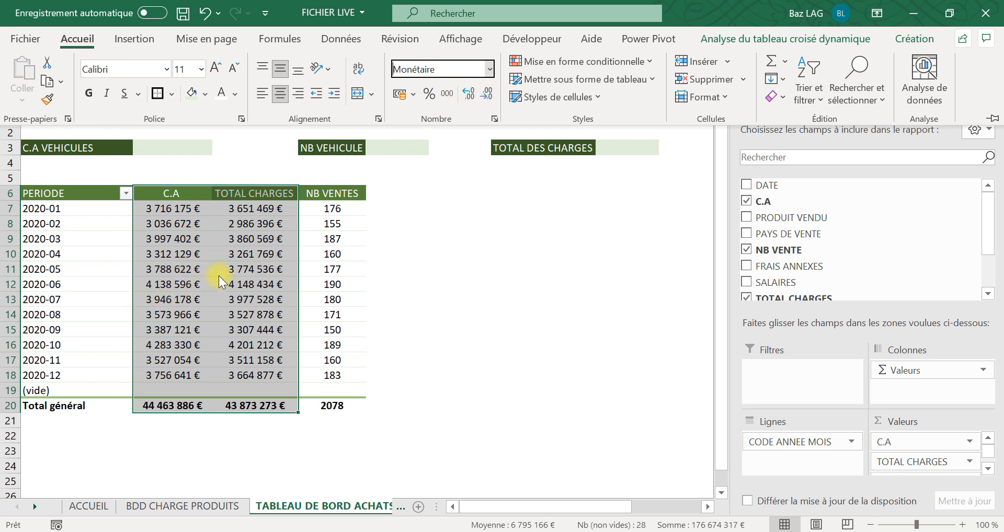
pyautogui.hotkey('ctrl', 'F1')
pyautogui.click(356, 254)
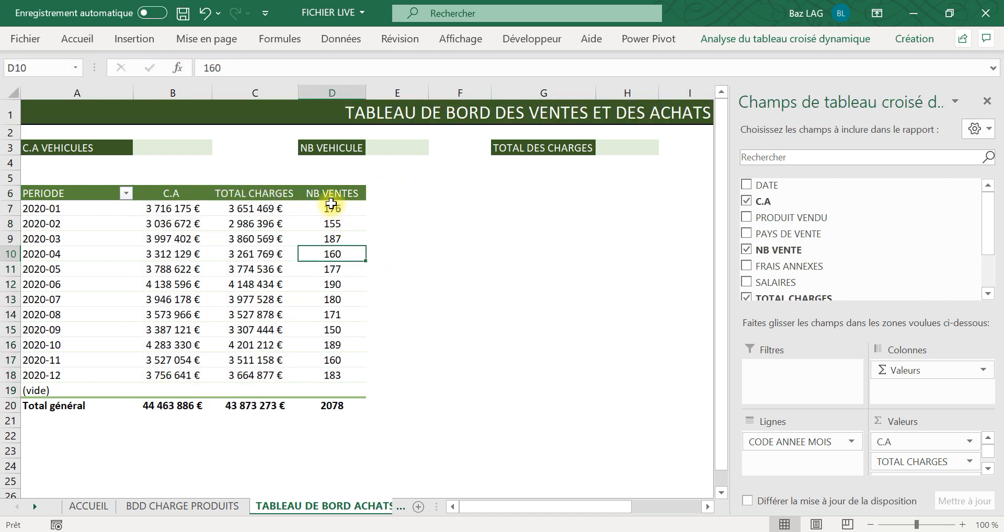
# Step: Format the NB VENTES values in D7:D20 as Nombre with 0 decimals and a thousands separator
pyautogui.moveTo(330, 205); pyautogui.dragTo(333, 410)
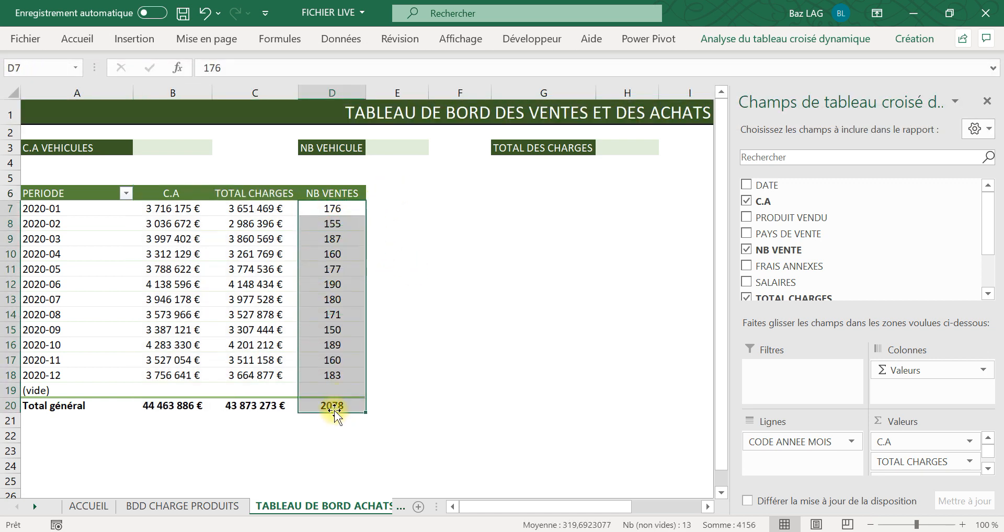
pyautogui.rightClick(333, 230)
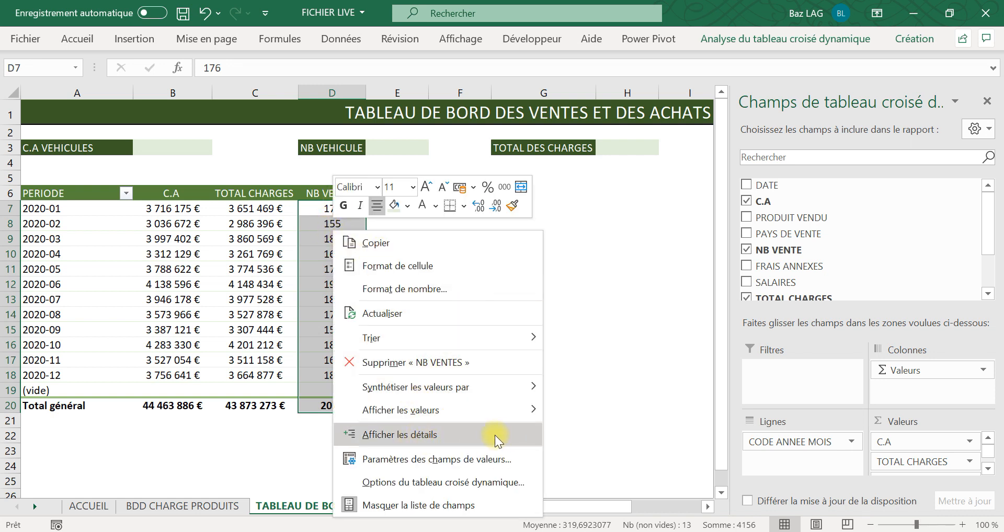
pyautogui.click(418, 289)
pyautogui.click(236, 142)
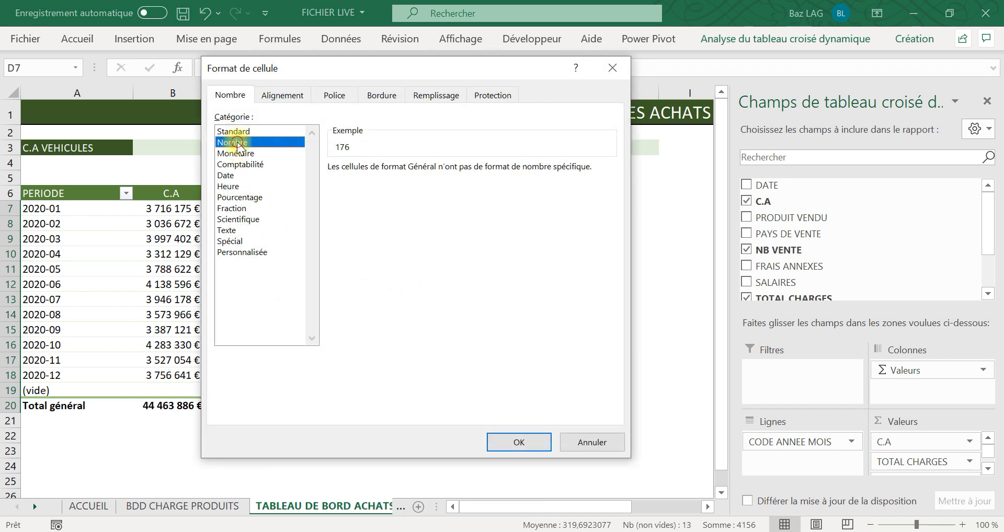
pyautogui.click(460, 173)
pyautogui.click(460, 173)
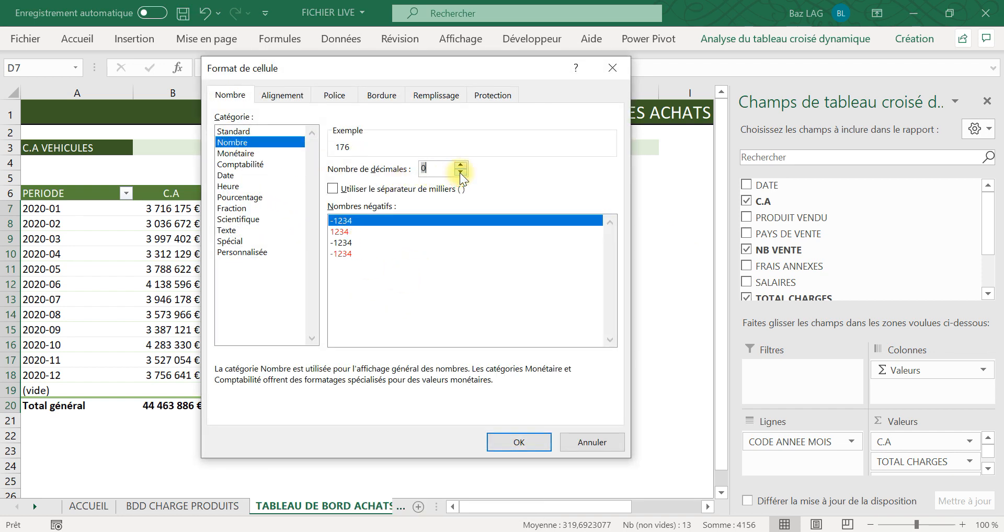
pyautogui.moveTo(385, 71); pyautogui.dragTo(625, 73)
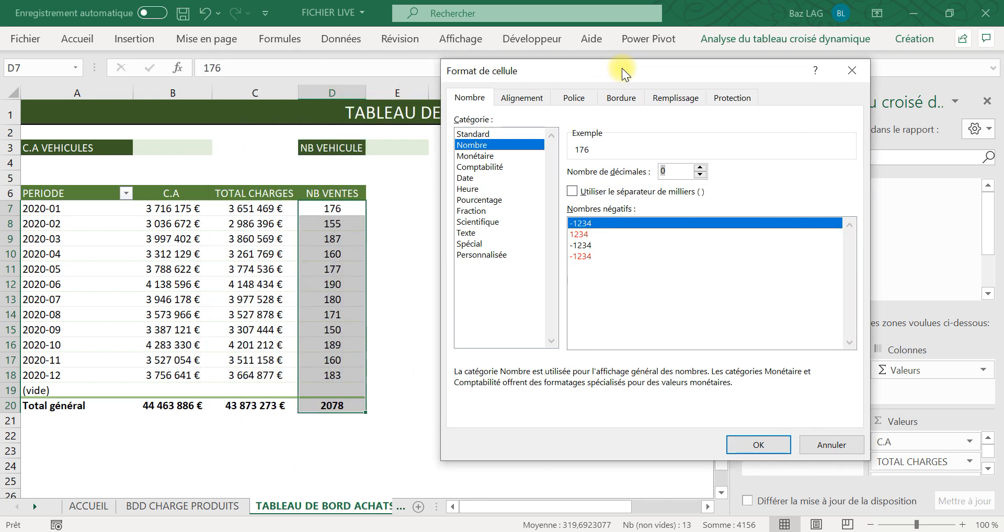
pyautogui.click(574, 192)
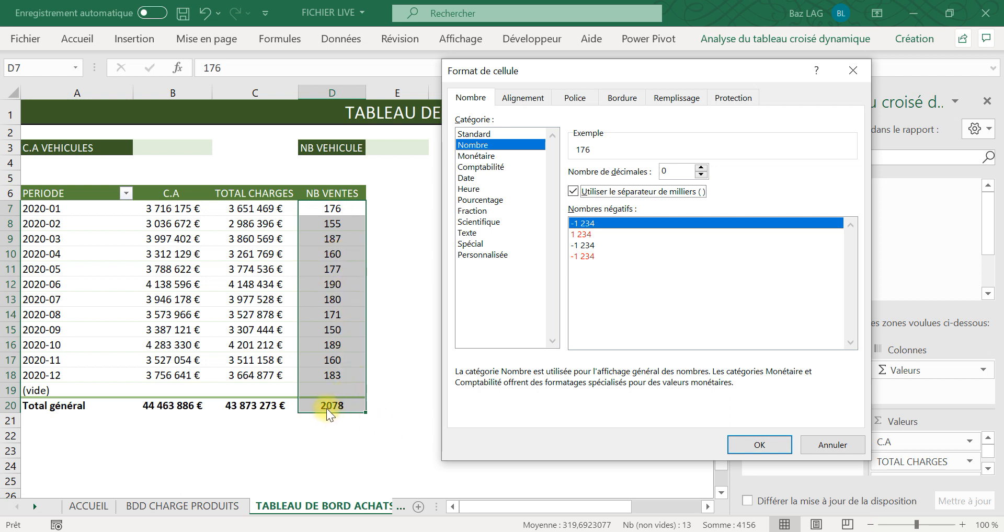
pyautogui.click(742, 445)
pyautogui.click(394, 452)
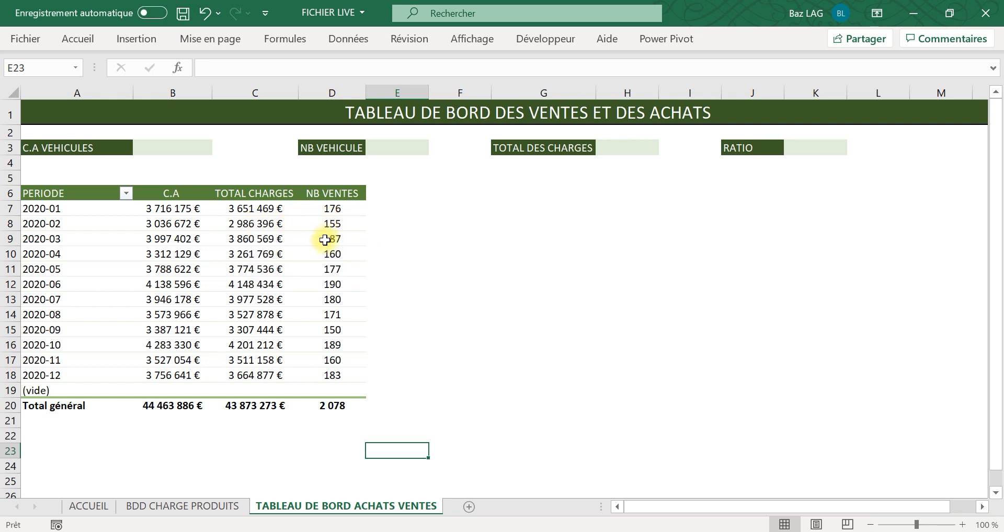
# Step: Widen columns B to D of the pivot table to one equal, slightly larger width
pyautogui.moveTo(324, 240)
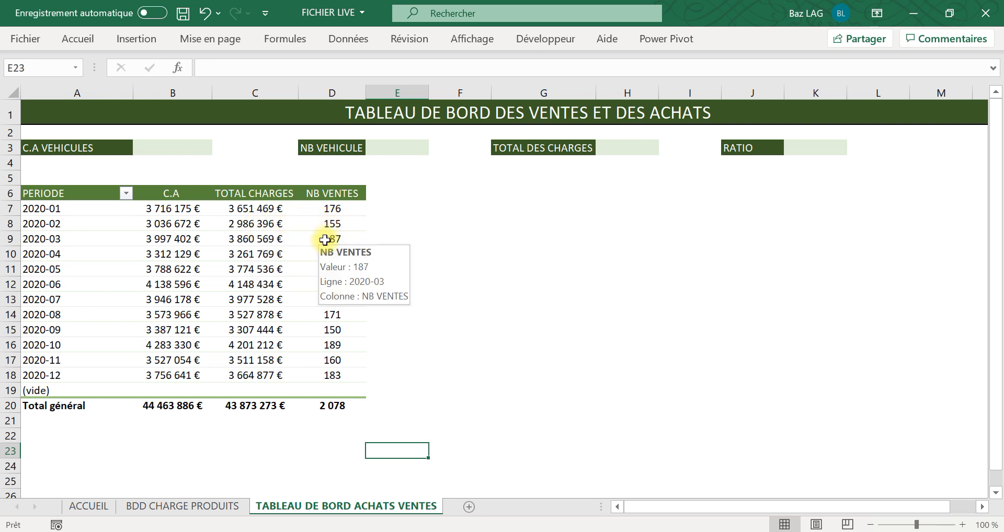
pyautogui.moveTo(166, 221)
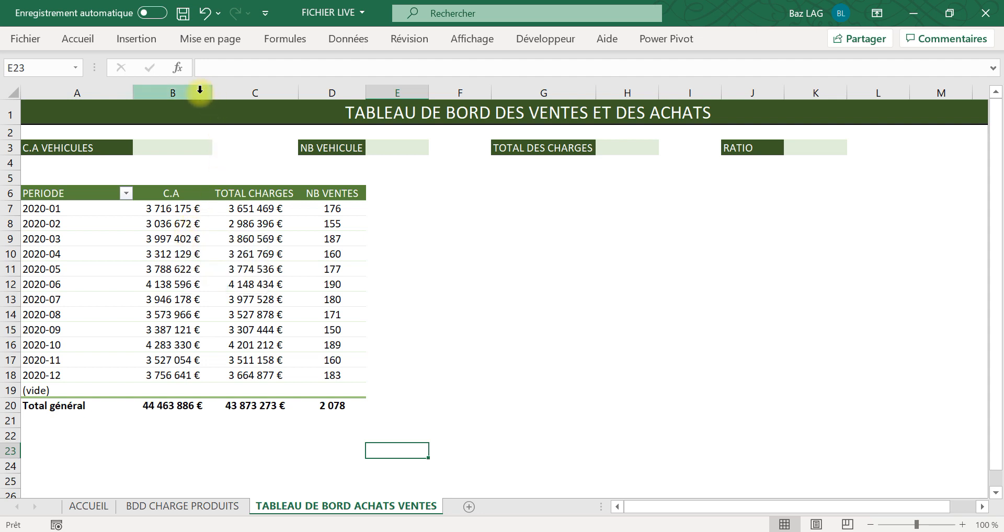
pyautogui.moveTo(200, 90); pyautogui.dragTo(301, 92)
pyautogui.moveTo(293, 223); pyautogui.dragTo(307, 269)
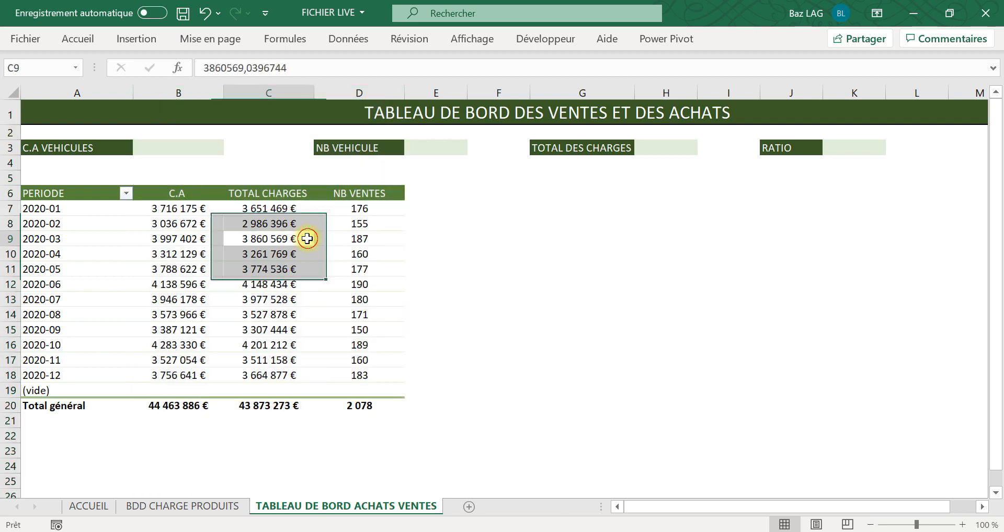
pyautogui.click(307, 238)
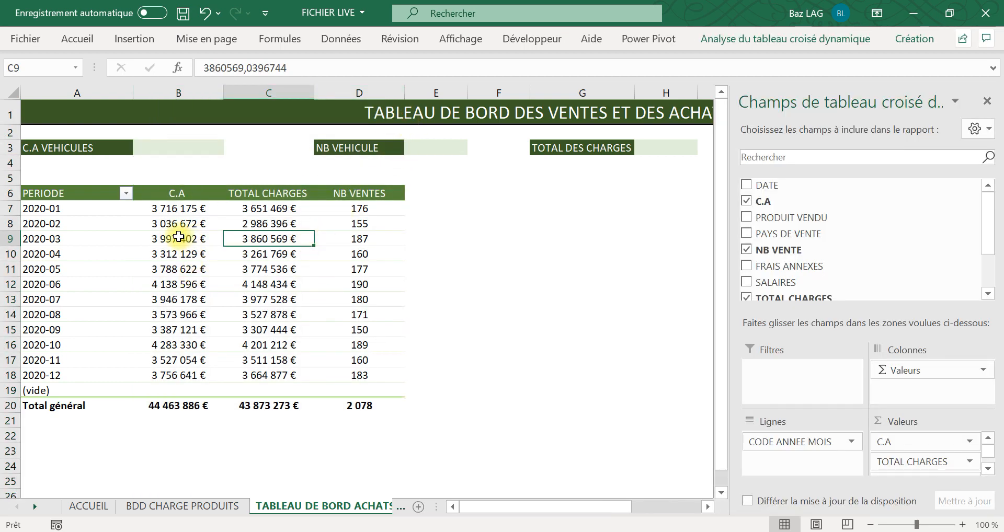
# Step: Turn off automatic column width adjustment on update in the pivot table options
pyautogui.rightClick(191, 235)
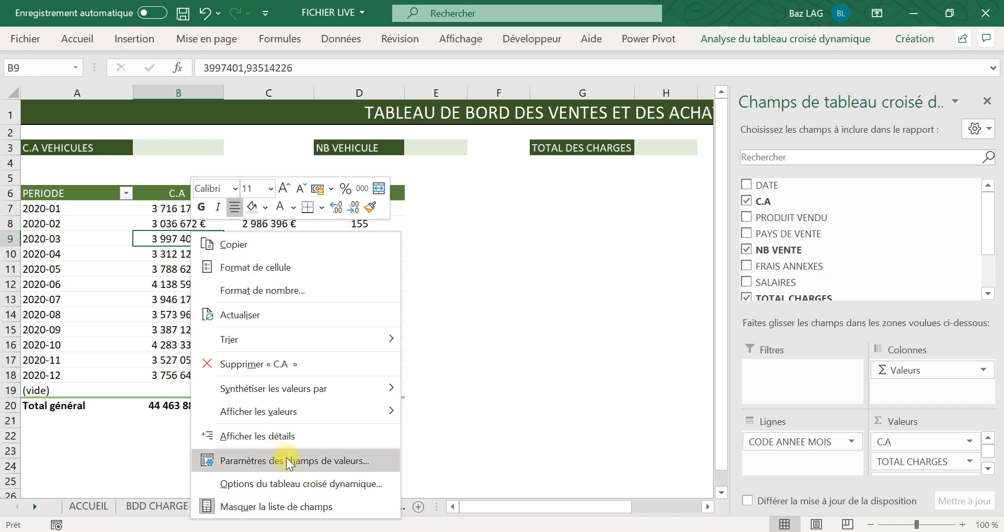
pyautogui.click(296, 484)
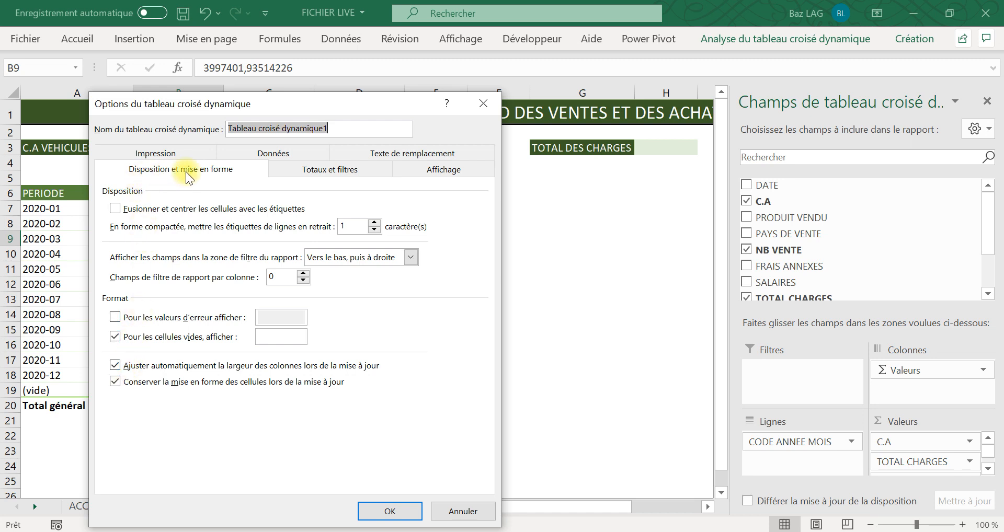
pyautogui.click(115, 366)
pyautogui.click(389, 511)
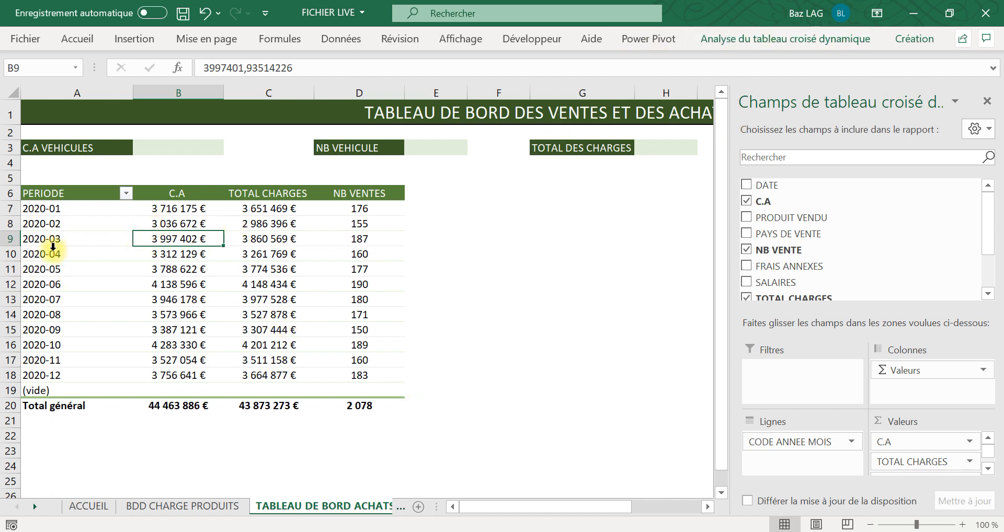
pyautogui.click(53, 247)
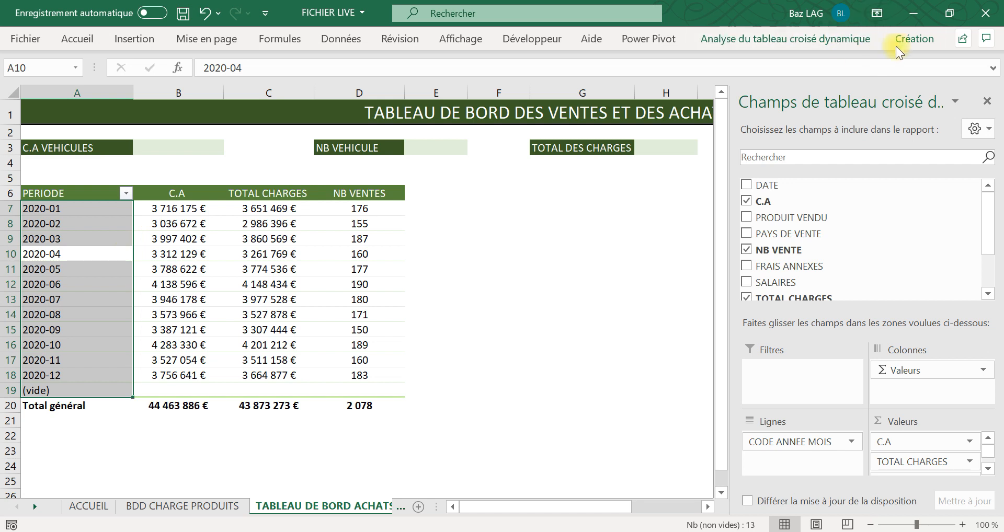
pyautogui.click(913, 39)
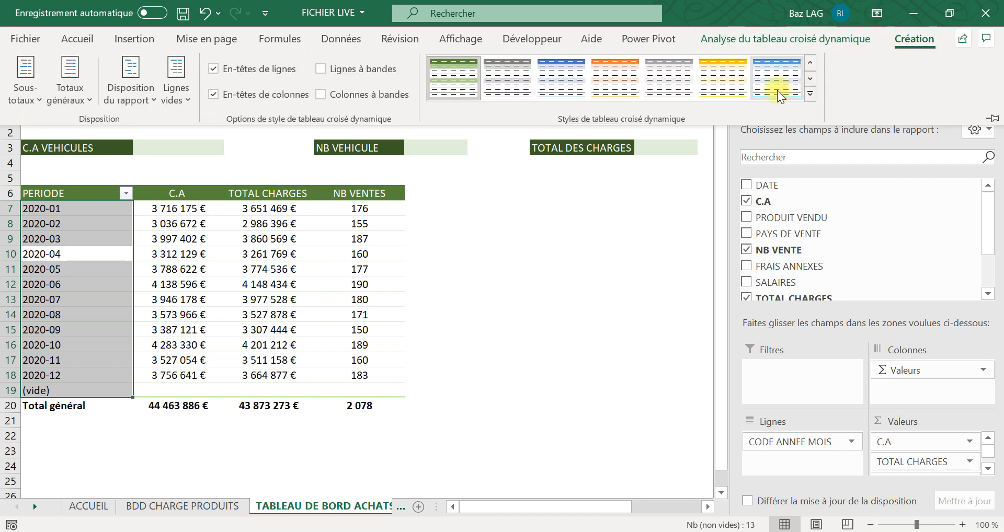
pyautogui.click(810, 80)
pyautogui.click(809, 78)
pyautogui.click(812, 63)
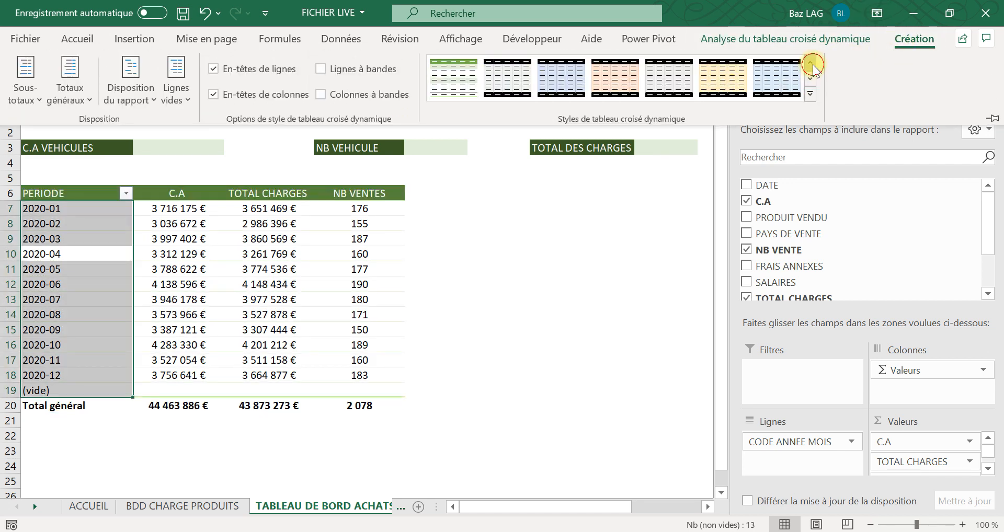
pyautogui.click(812, 64)
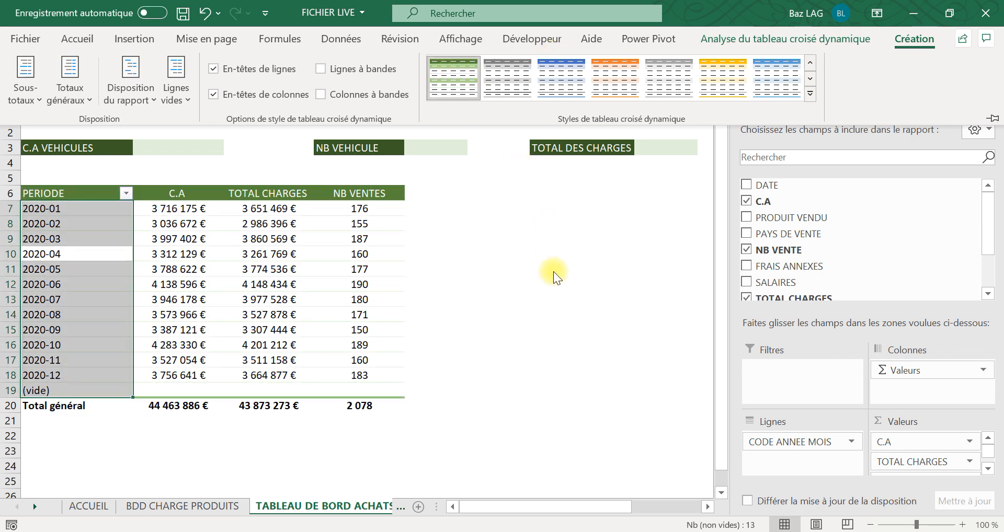
pyautogui.click(553, 276)
# Step: Fill the pivot table header row A6:D6 with the darkest theme green
pyautogui.moveTo(85, 196); pyautogui.dragTo(359, 193)
pyautogui.click(93, 42)
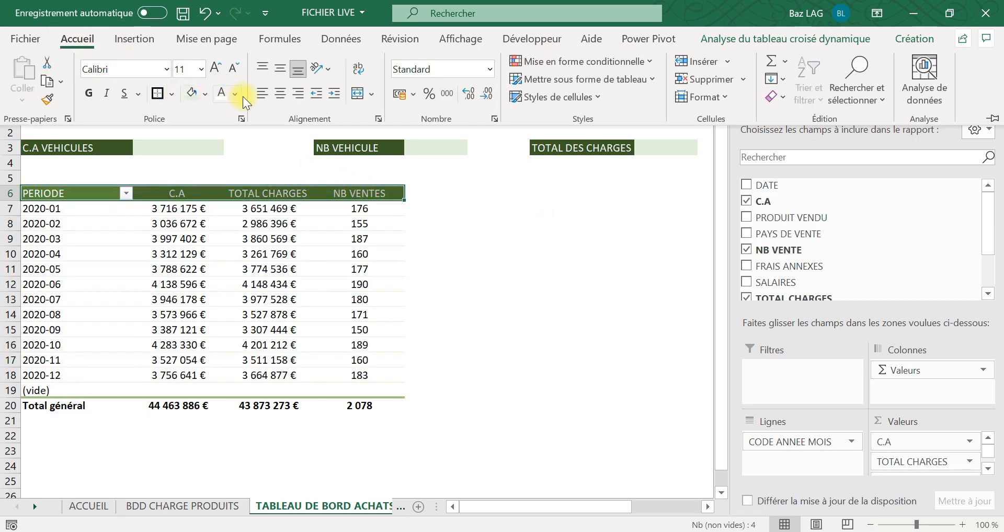
pyautogui.click(212, 94)
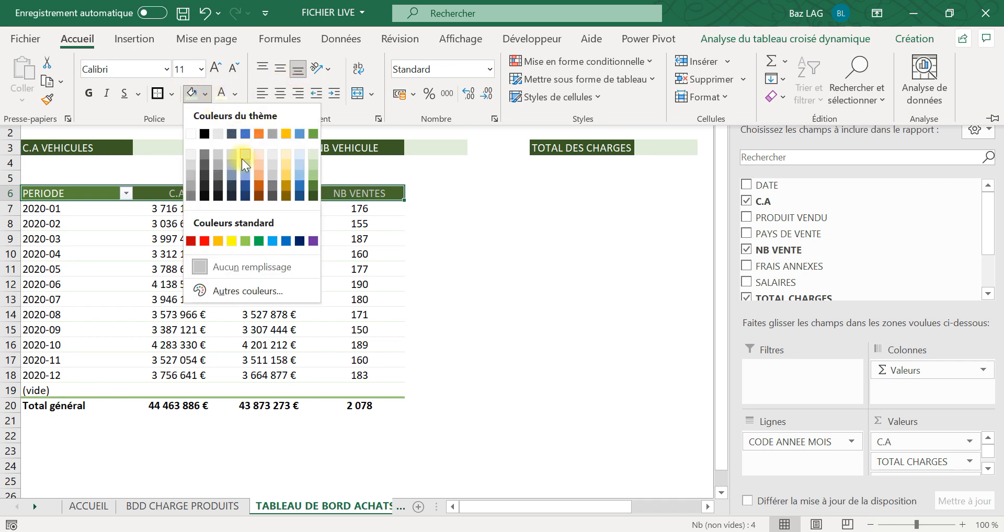
pyautogui.click(313, 195)
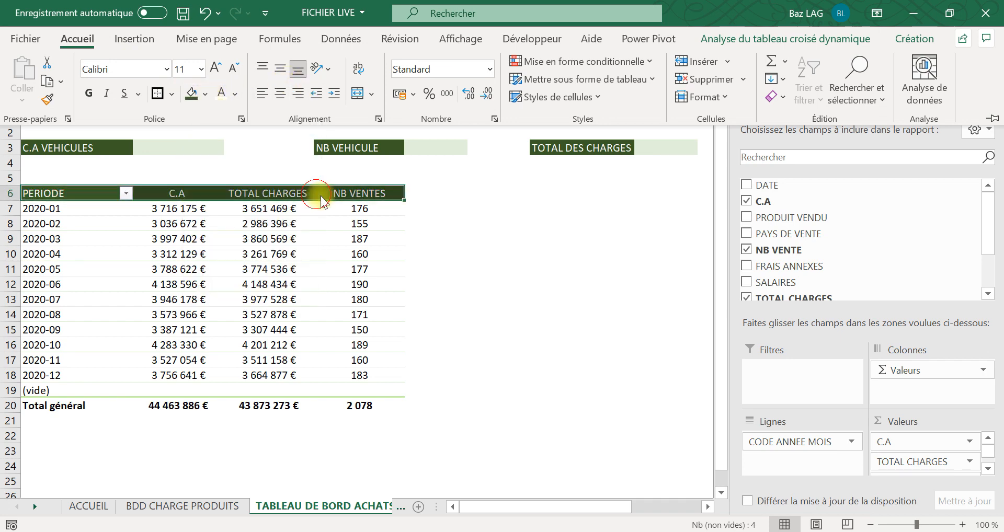
pyautogui.click(502, 281)
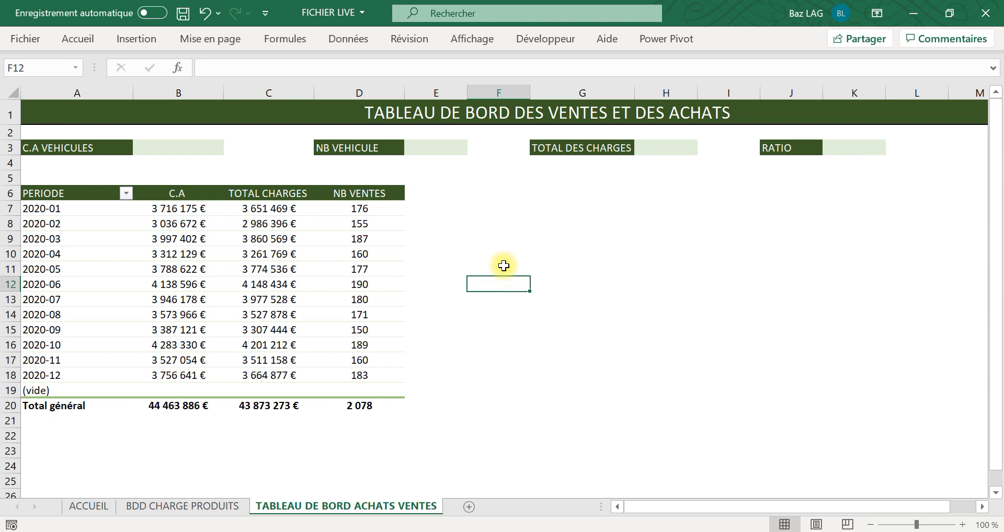
# Step: Link the C.A VEHICULES indicator in B3 to the pivot table's C.A grand total in B20
pyautogui.click(183, 151)
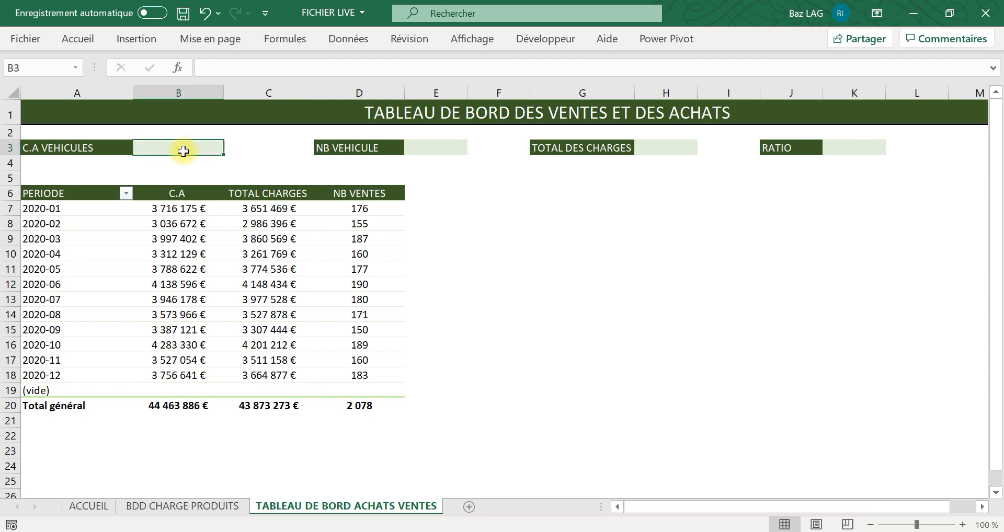
pyautogui.write('+')
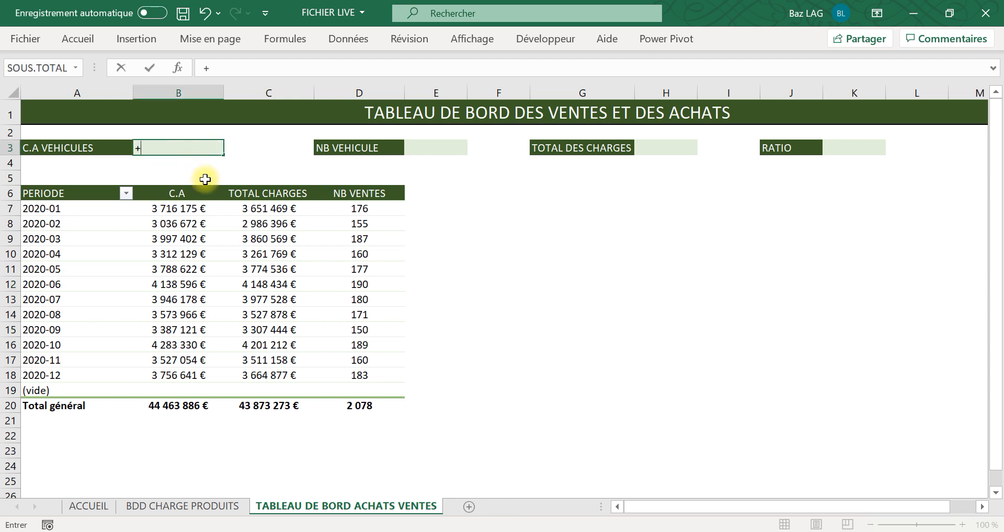
pyautogui.press('BackSpace')
pyautogui.write('=')
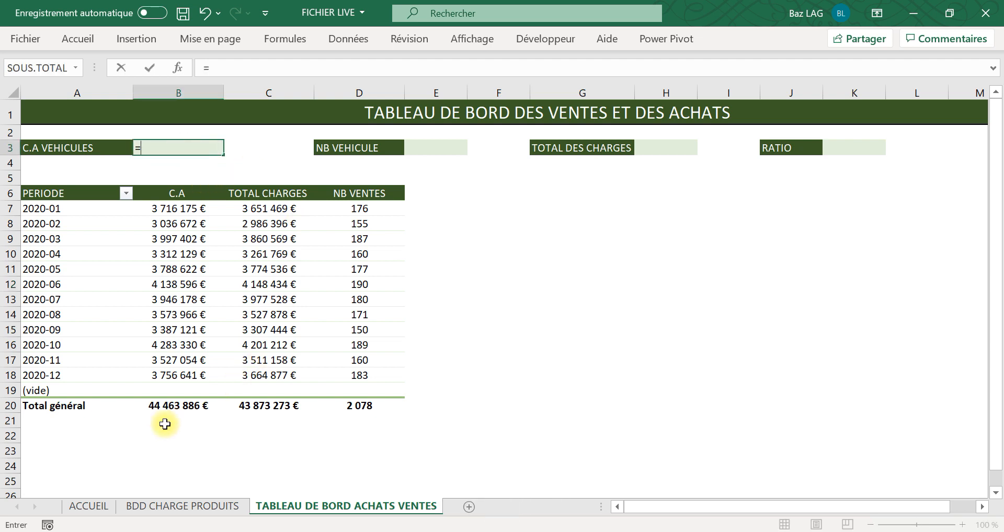
pyautogui.click(185, 405)
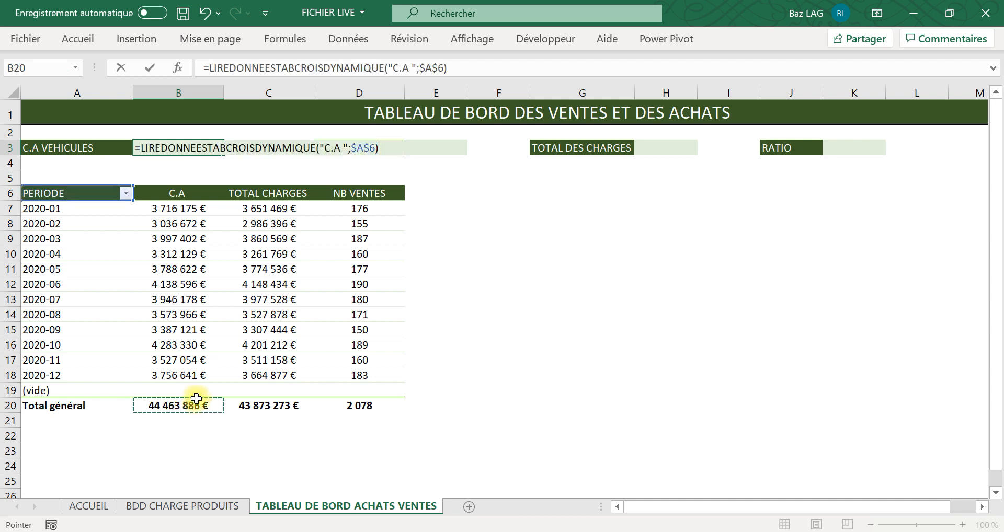
pyautogui.press('Return')
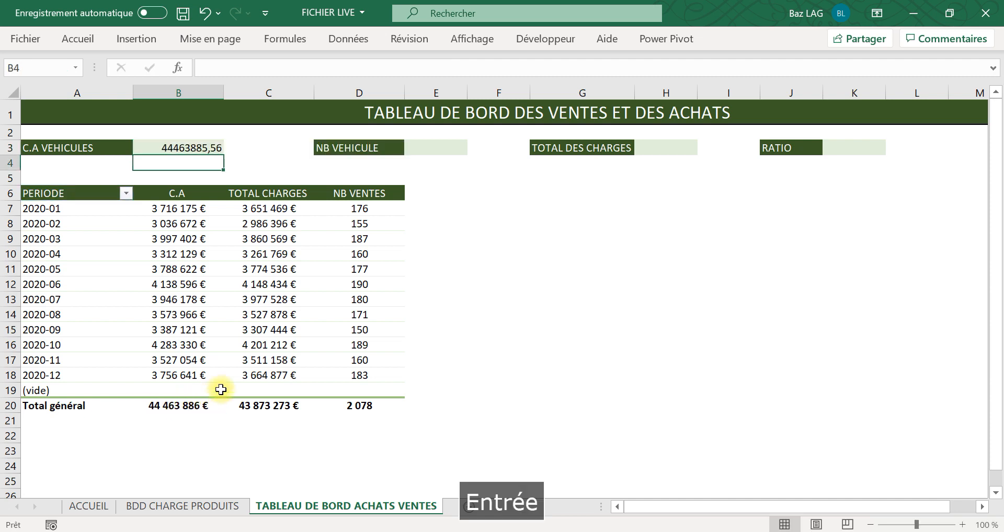
# Step: Link the NB VEHICULE indicator in E3 to the pivot table's NB VENTES grand total in D20
pyautogui.click(443, 149)
pyautogui.write('=')
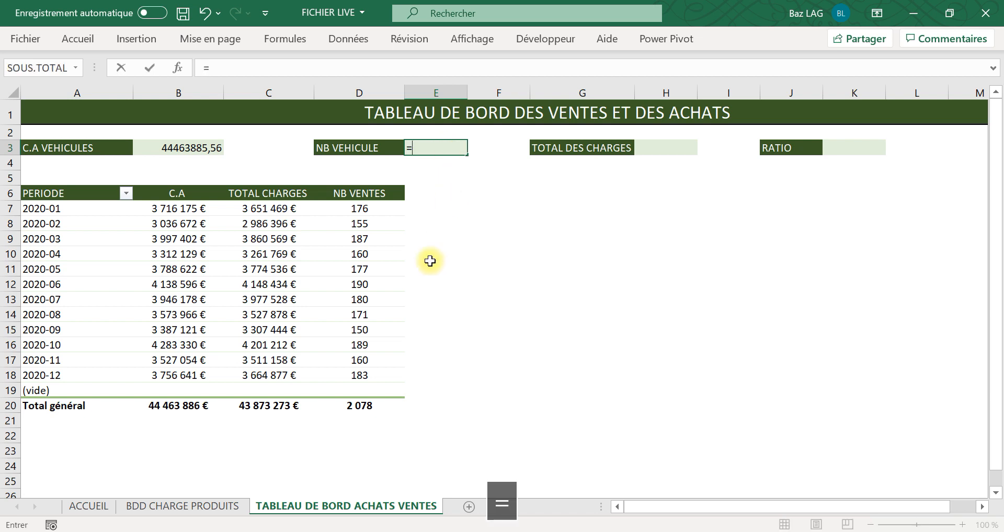
pyautogui.click(365, 407)
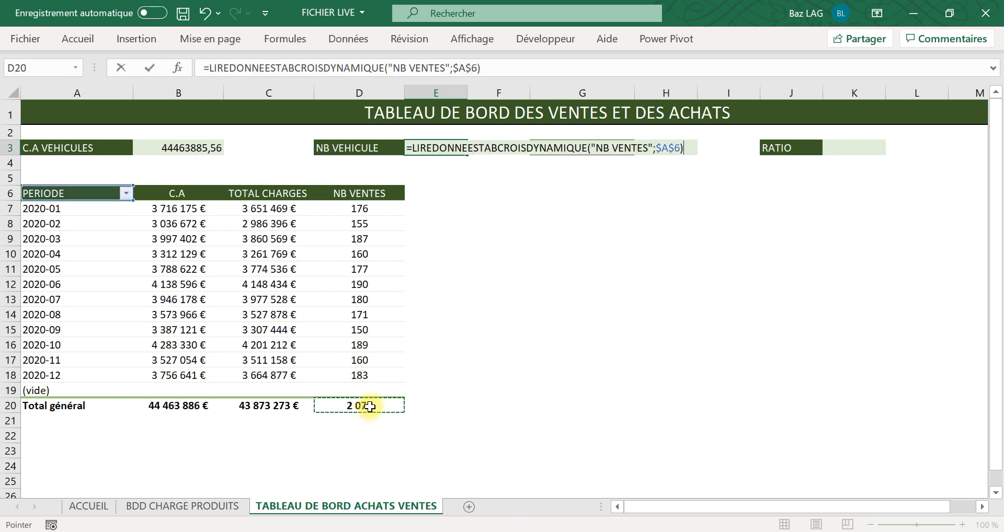
pyautogui.press('Return')
# Step: Link the TOTAL DES CHARGES indicator in H3 to the pivot table's TOTAL CHARGES grand total in C20
pyautogui.click(679, 150)
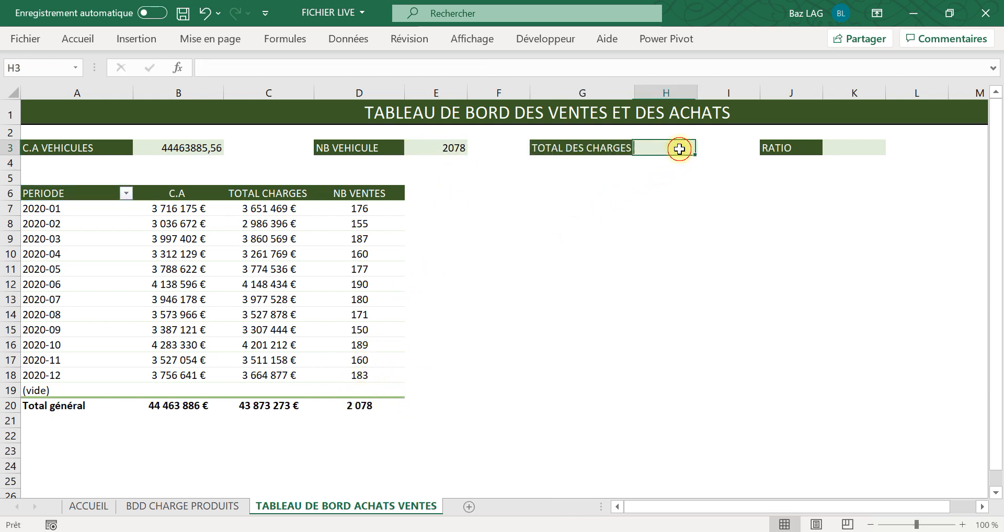
pyautogui.write('=')
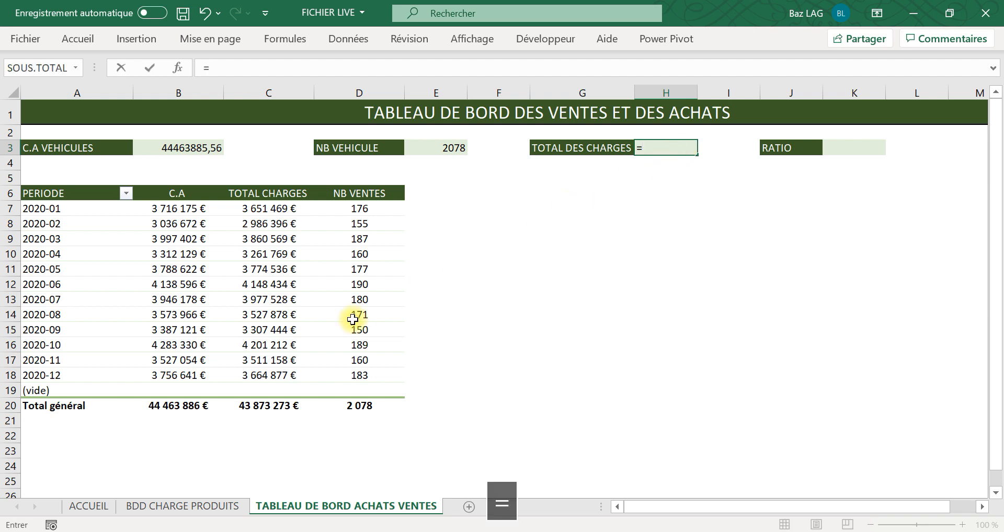
pyautogui.click(262, 406)
pyautogui.press('Return')
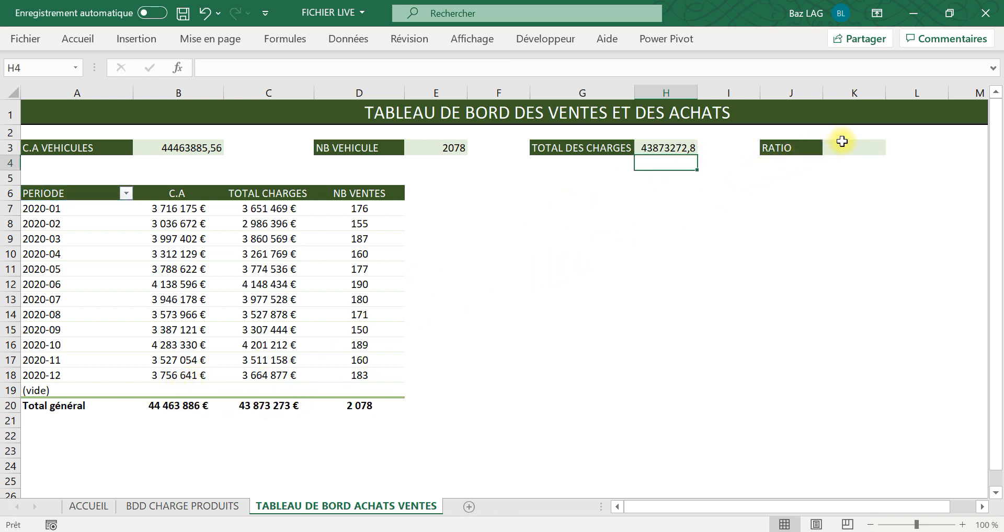
# Step: Replace the RATIO label in J3 with RESULTAT
pyautogui.click(795, 151)
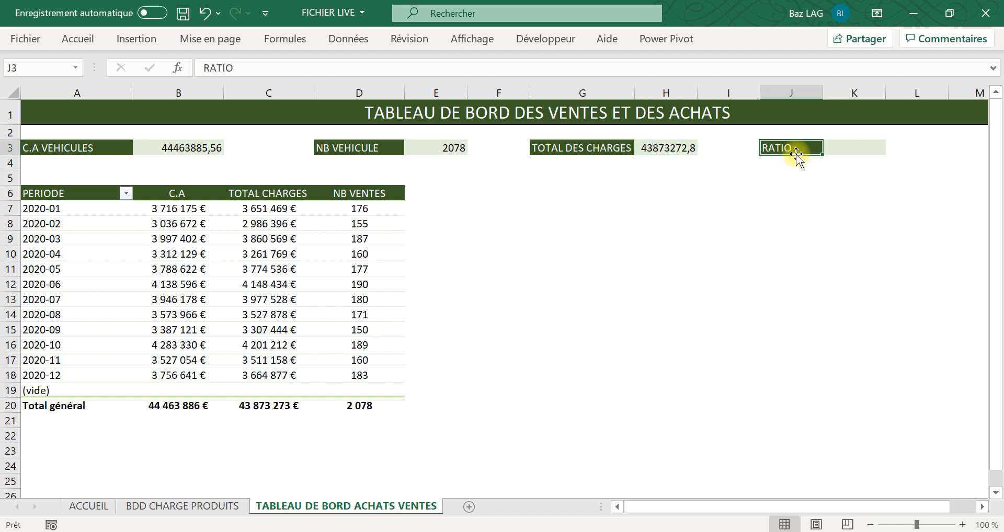
pyautogui.write('re')
pyautogui.press('BackSpace')
pyautogui.press('BackSpace')
pyautogui.press('capslock')
pyautogui.write('RE')
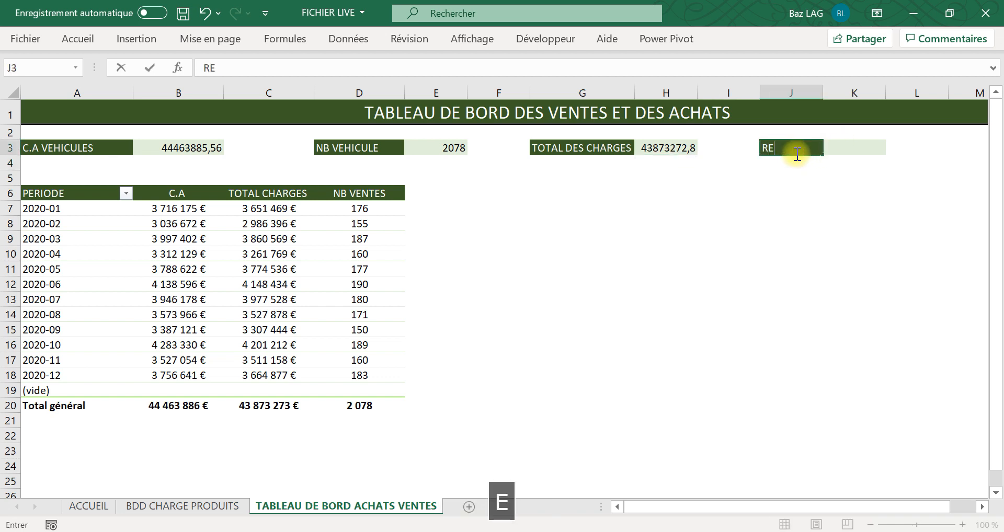
pyautogui.write('SULTAT')
pyautogui.press('Tab')
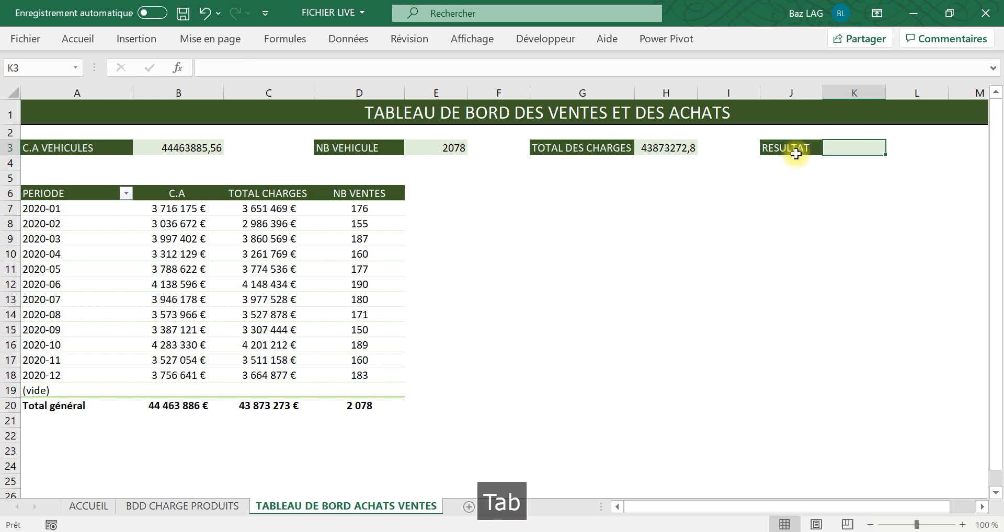
# Step: Calculate the result in K3 as revenue minus total charges with the formula =B3-H3
pyautogui.write('+')
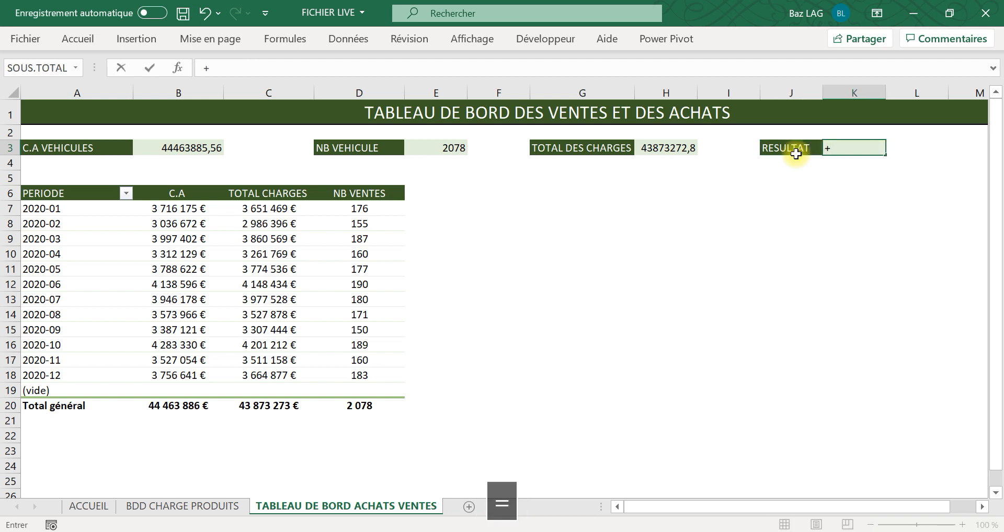
pyautogui.press('BackSpace')
pyautogui.write('=')
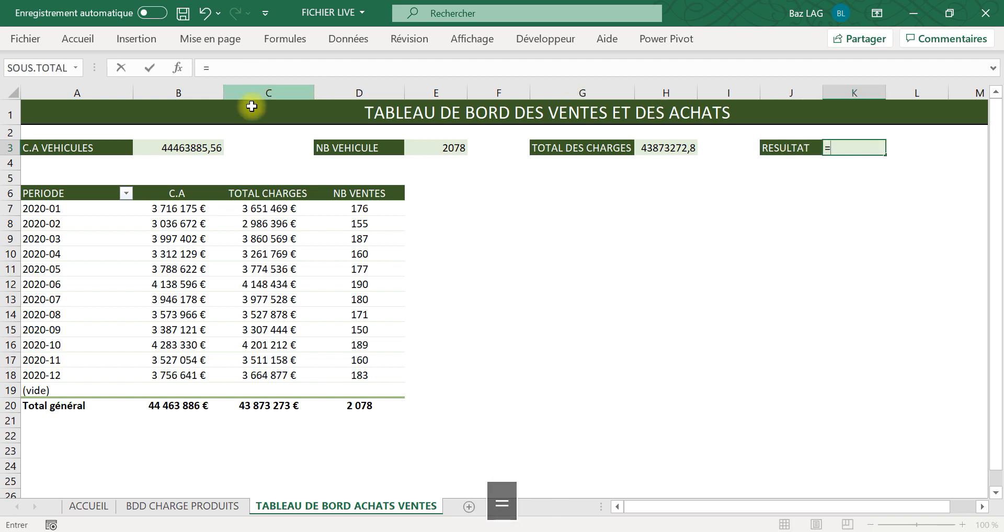
pyautogui.click(165, 147)
pyautogui.press('capslock')
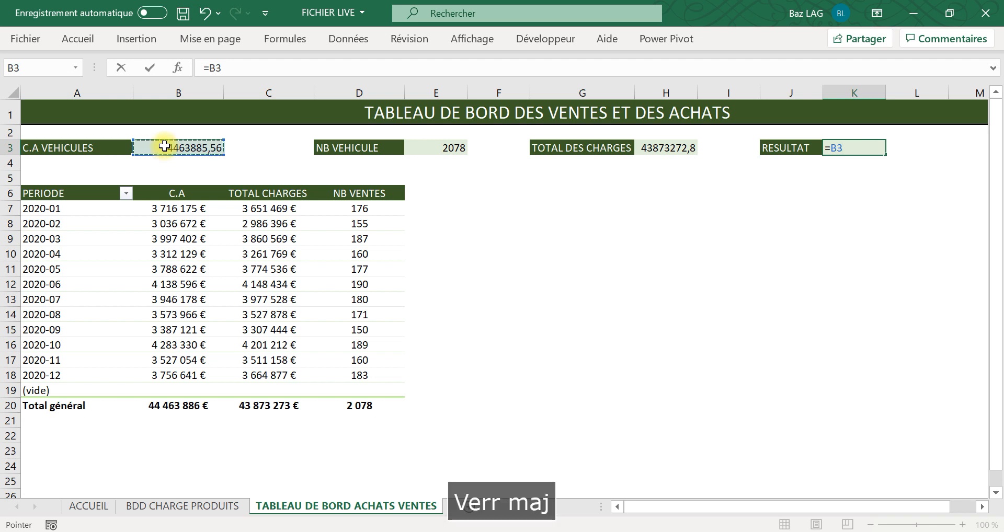
pyautogui.write('6')
pyautogui.press('BackSpace')
pyautogui.press('capslock')
pyautogui.write('-')
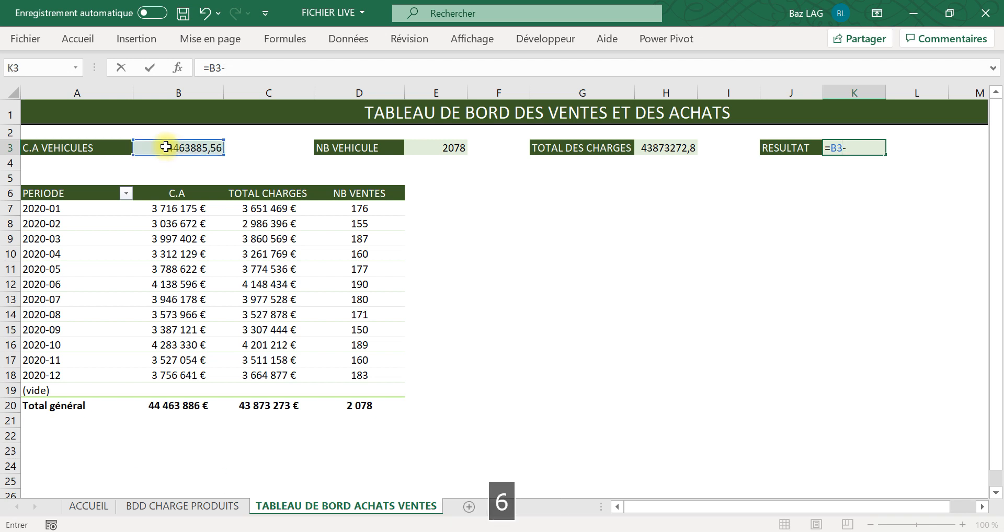
pyautogui.click(663, 149)
pyautogui.press('Return')
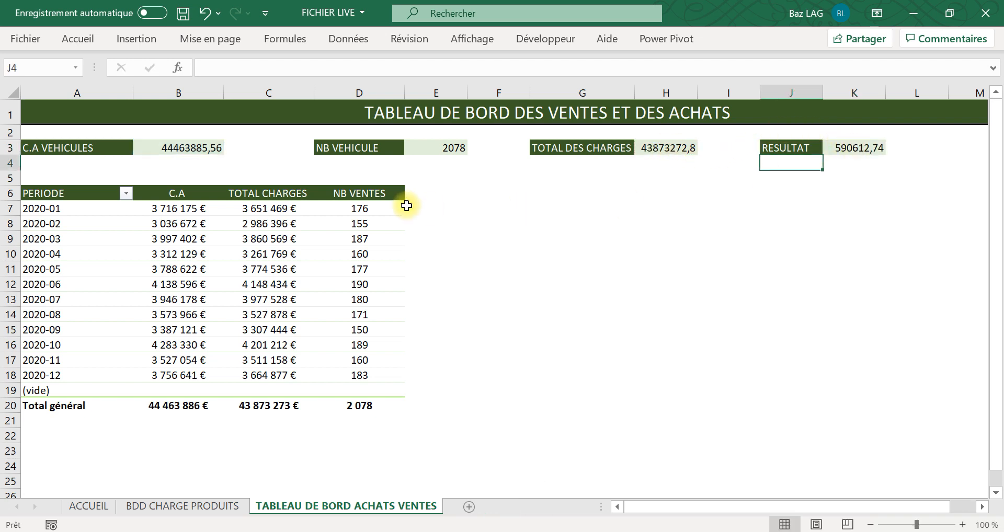
# Step: Add an Inférieur à conditional formatting rule to K3 for values below 0, with Remplissage rouge clair avec texte rouge foncé
pyautogui.click(845, 147)
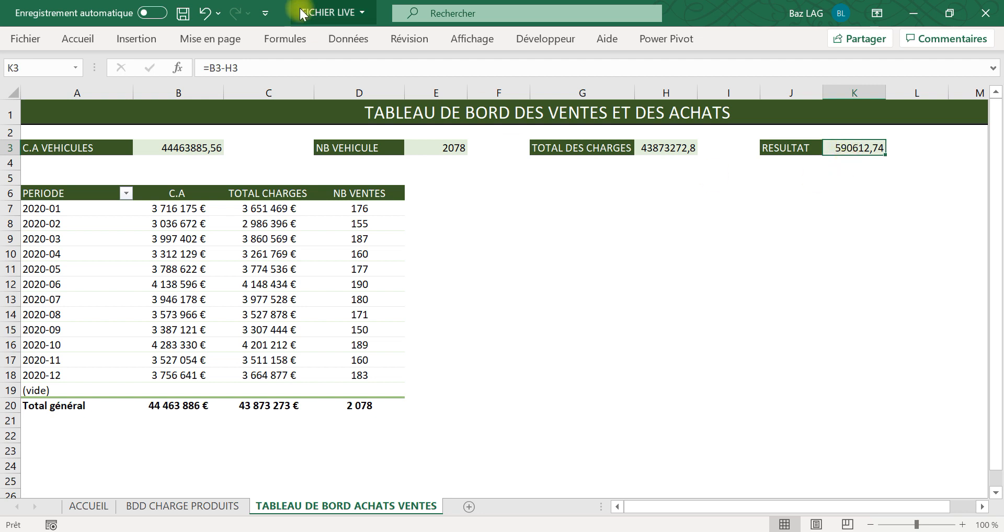
pyautogui.click(90, 40)
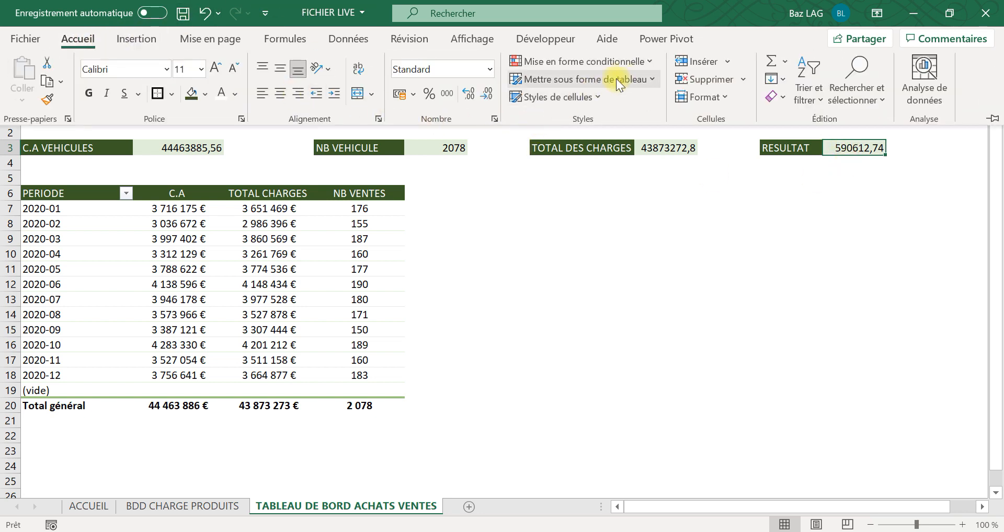
pyautogui.click(647, 64)
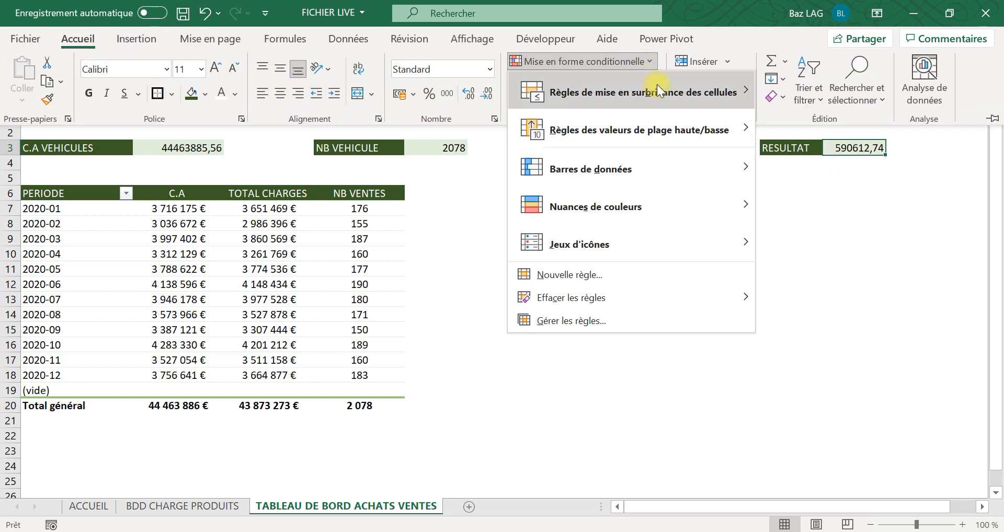
pyautogui.moveTo(656, 86)
pyautogui.click(807, 127)
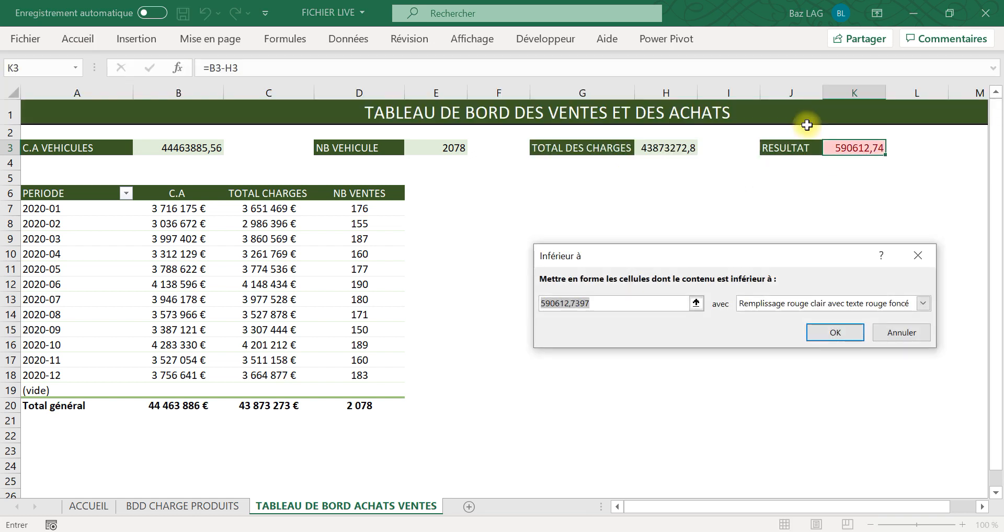
pyautogui.write('à')
pyautogui.press('BackSpace')
pyautogui.press('capslock')
pyautogui.write('0')
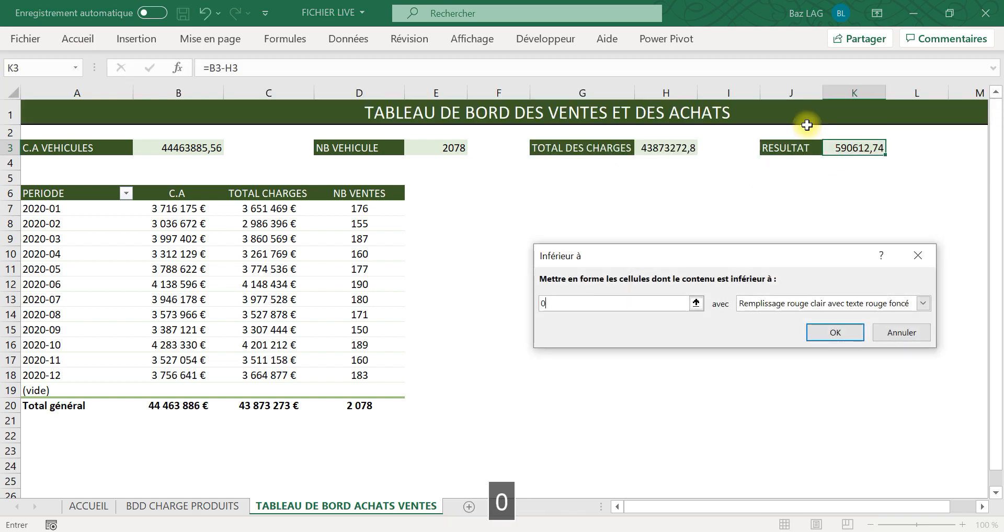
pyautogui.click(923, 304)
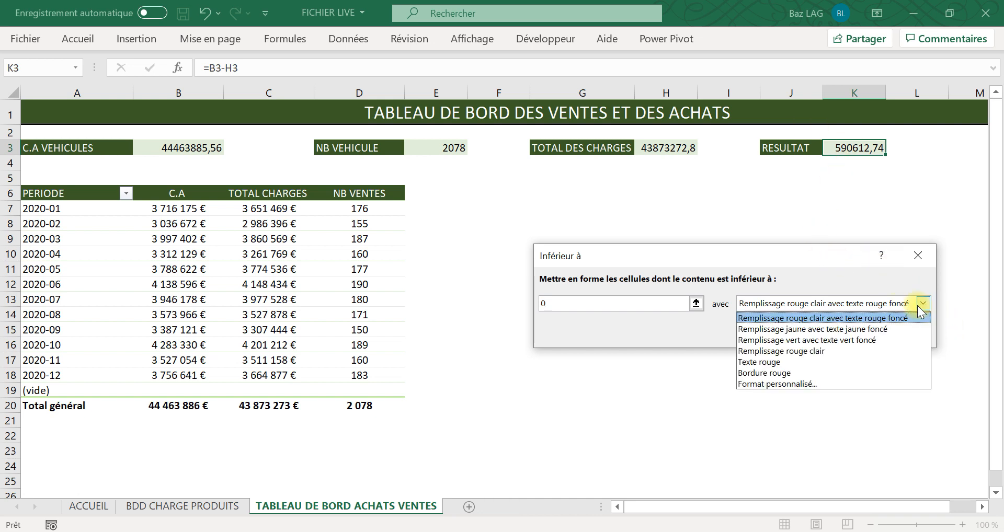
pyautogui.click(816, 317)
pyautogui.click(831, 332)
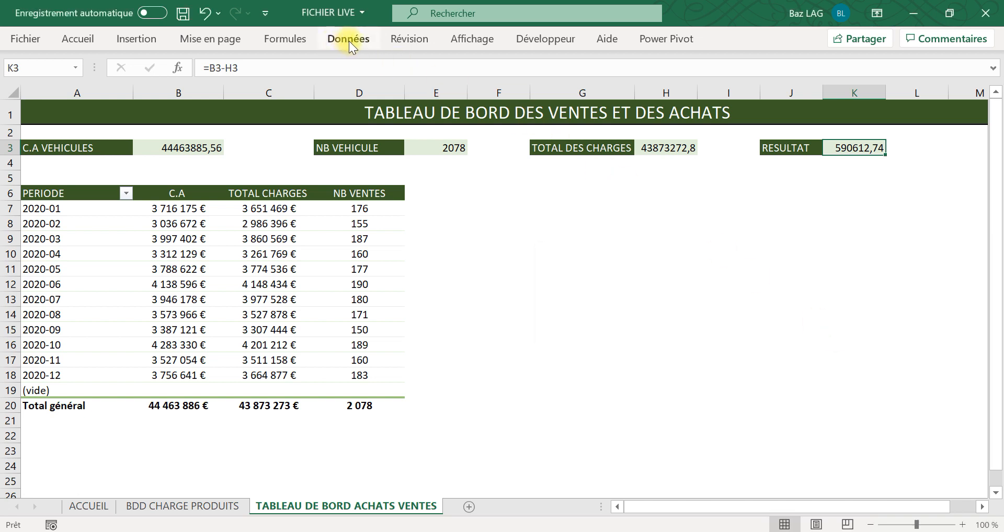
pyautogui.click(87, 39)
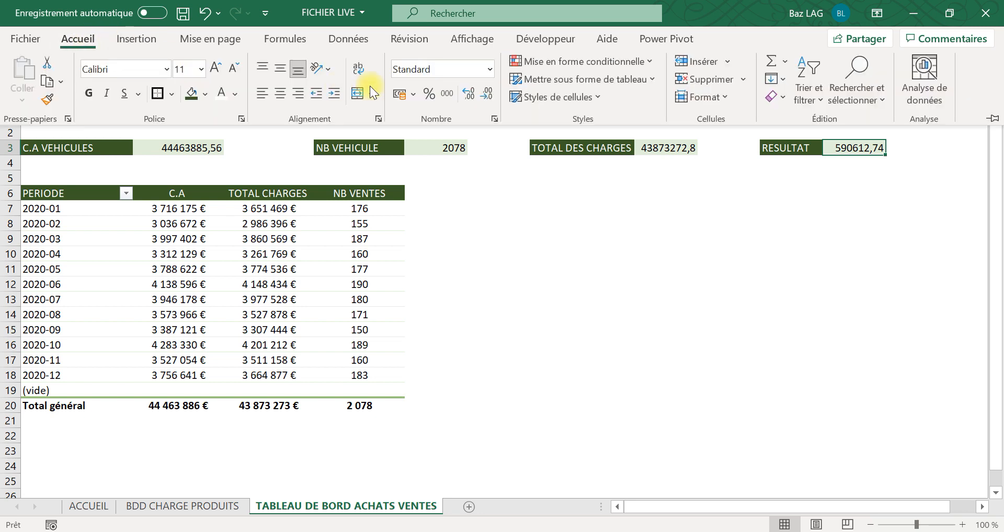
pyautogui.click(651, 61)
pyautogui.moveTo(676, 90)
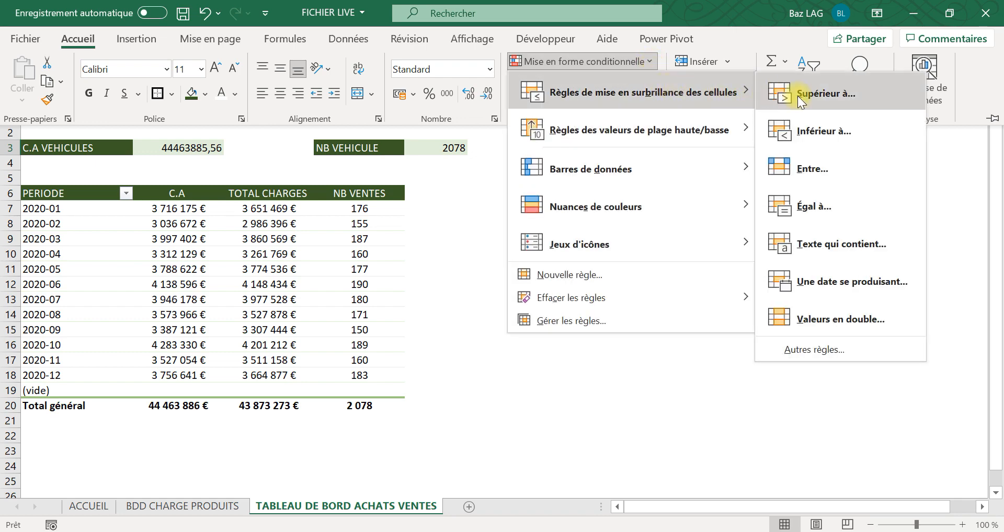
pyautogui.click(802, 132)
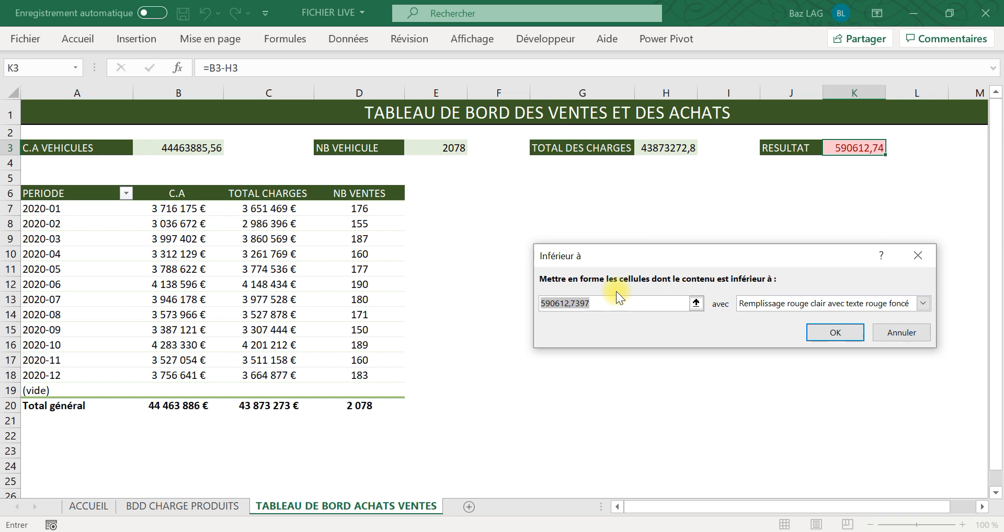
pyautogui.click(917, 256)
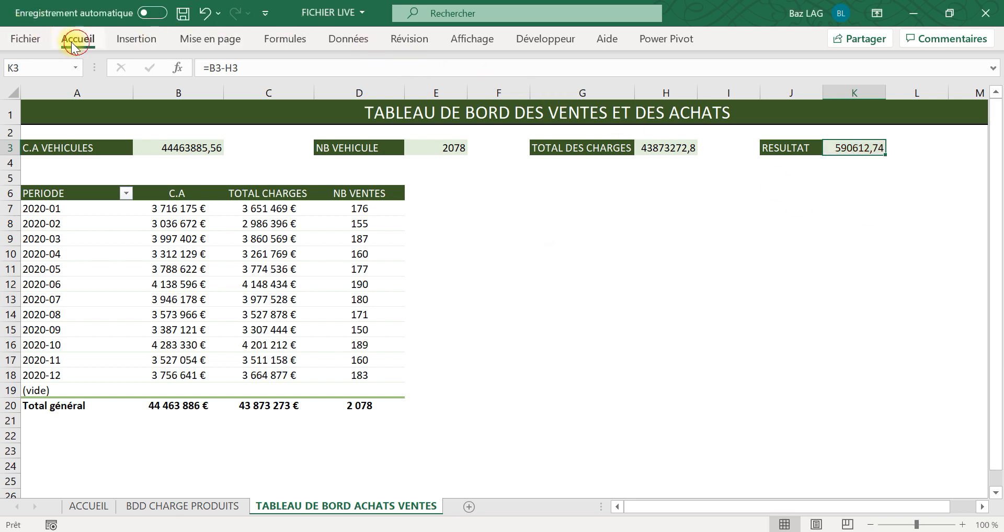
# Step: Add a Supérieur à conditional formatting rule to K3 for values above 0, with Remplissage vert avec texte vert foncé
pyautogui.click(72, 40)
pyautogui.click(641, 61)
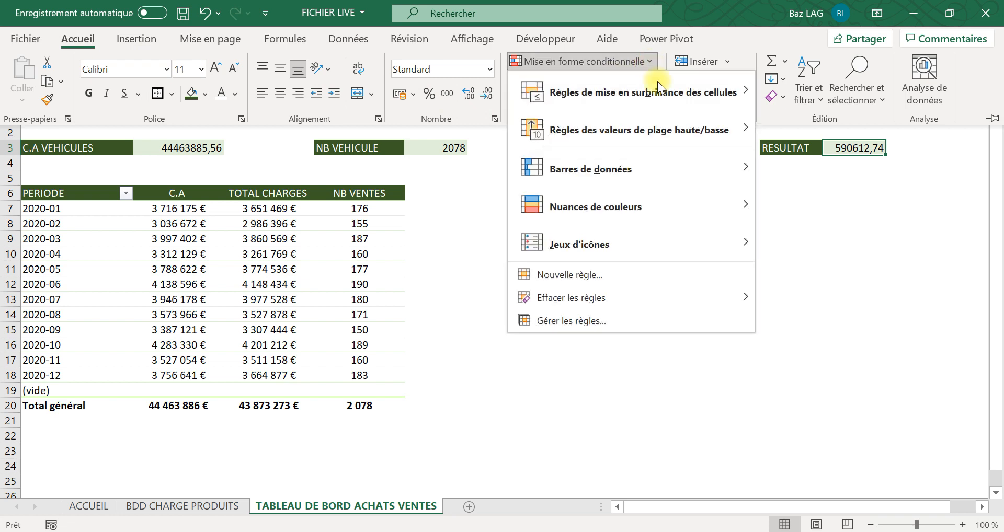
pyautogui.moveTo(672, 97)
pyautogui.click(788, 102)
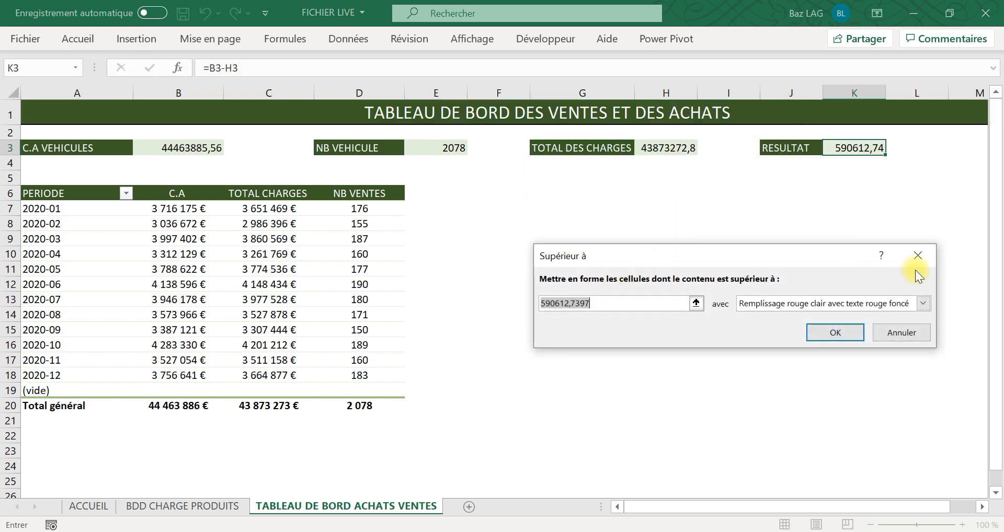
pyautogui.click(925, 303)
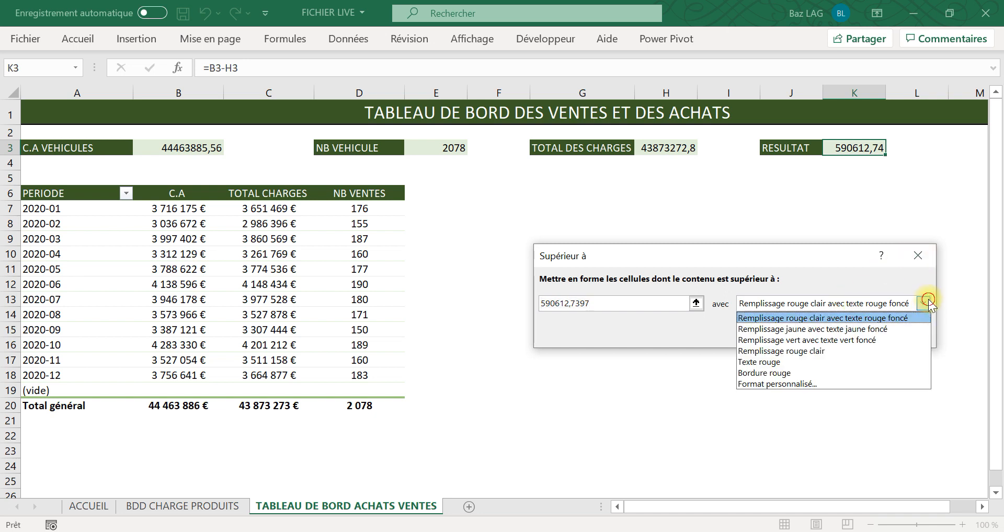
pyautogui.click(608, 298)
pyautogui.click(639, 304)
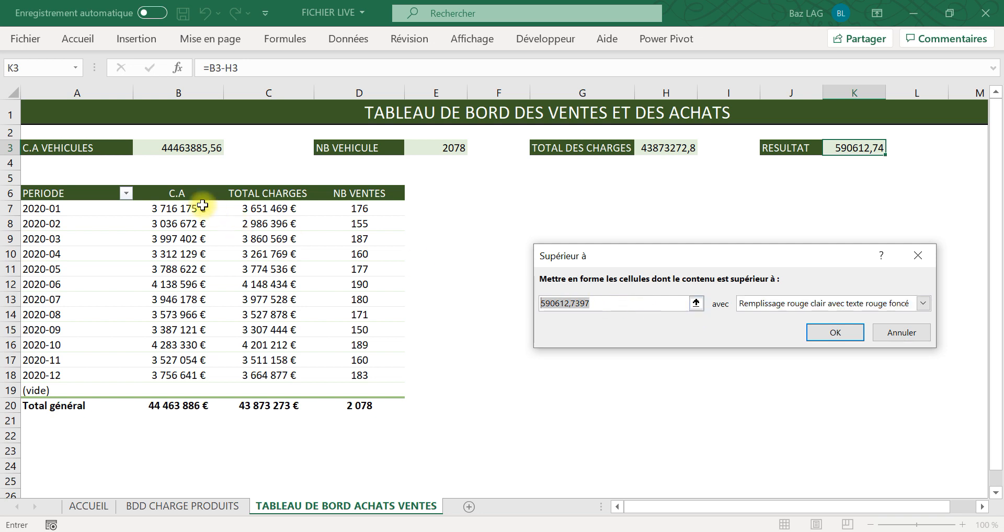
pyautogui.write('0')
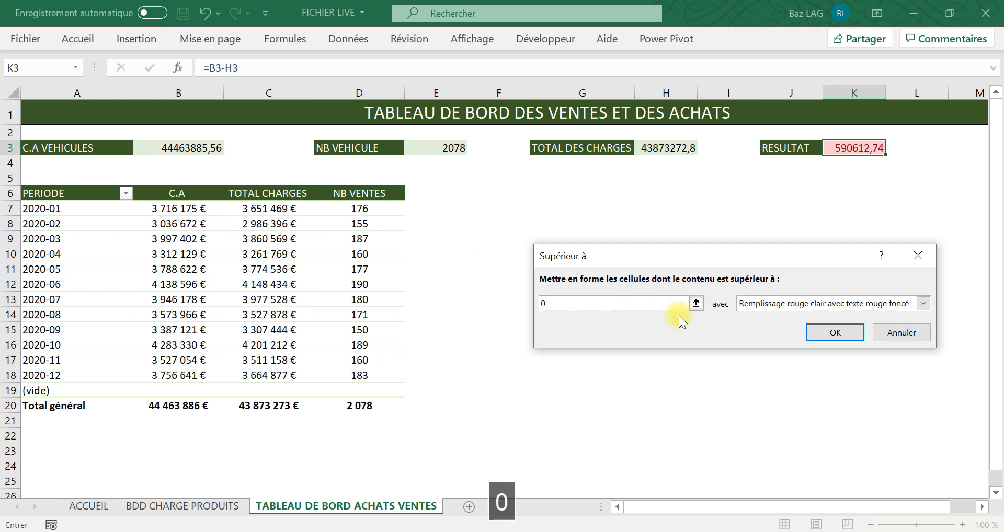
pyautogui.click(922, 304)
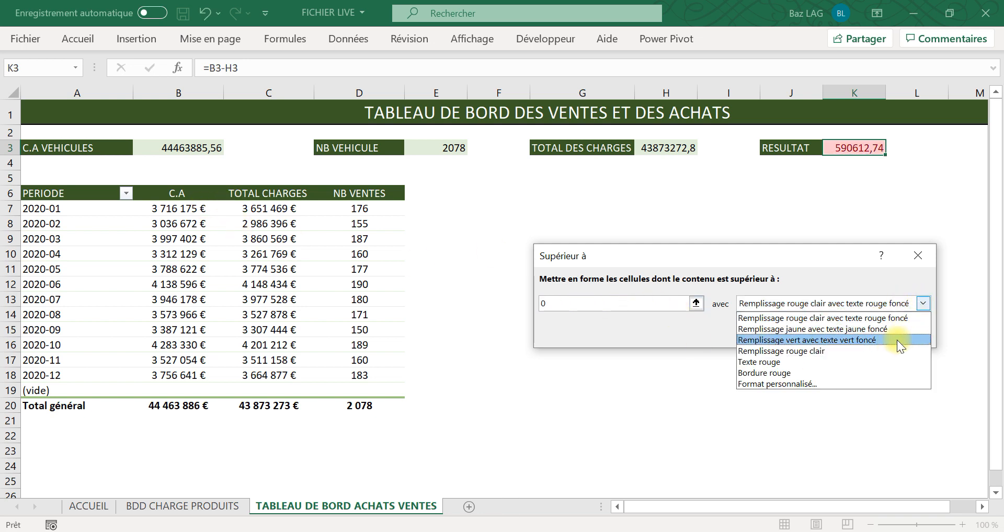
pyautogui.click(895, 339)
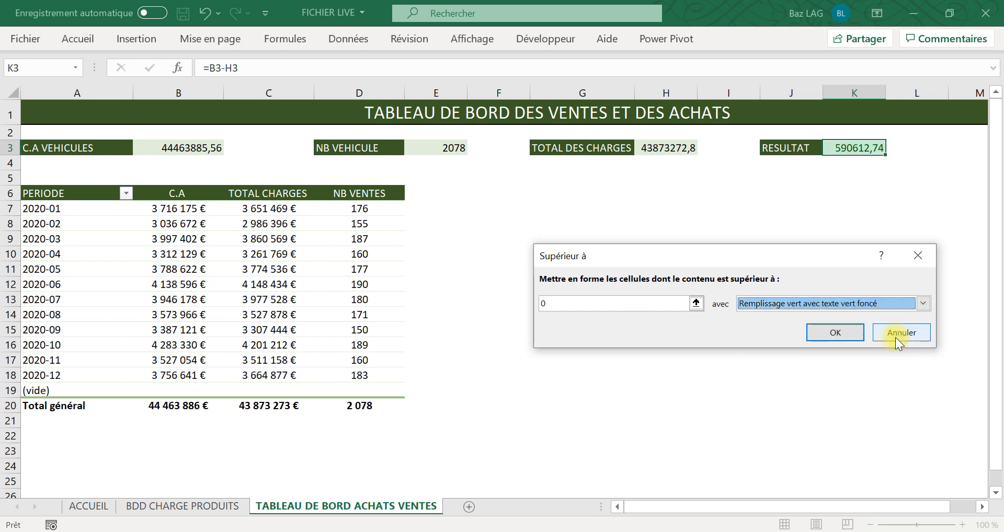
pyautogui.click(834, 332)
pyautogui.click(792, 287)
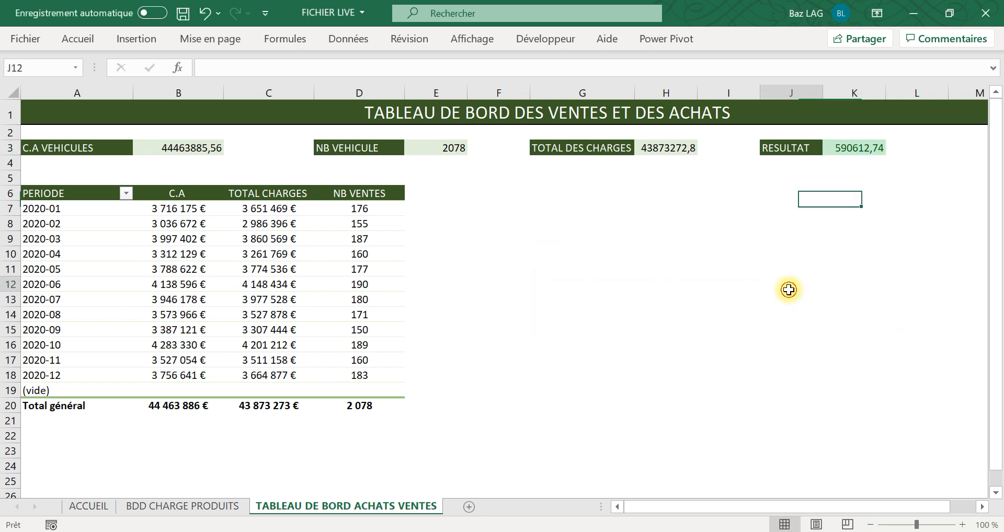
# Step: Format the indicator values in B3, H3 and K3 as Monétaire with no decimals
pyautogui.click(159, 148)
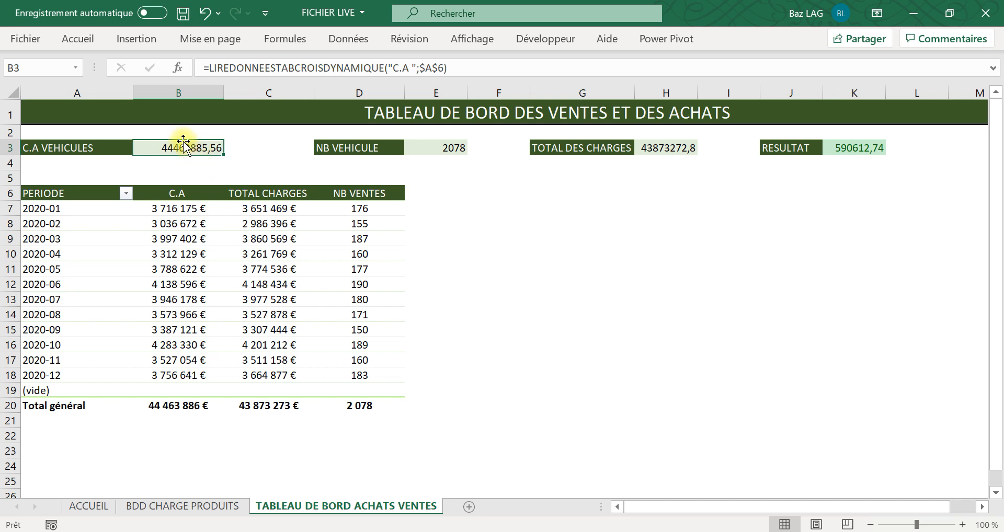
pyautogui.click(498, 219)
pyautogui.click(216, 156)
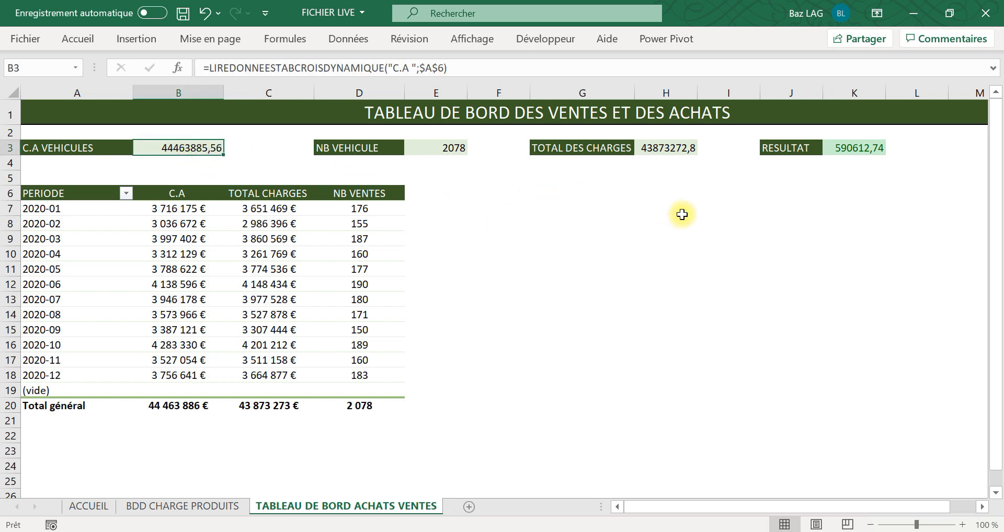
pyautogui.keyDown('ctrl'); pyautogui.click(868, 150); pyautogui.keyUp('ctrl')
pyautogui.keyDown('ctrl'); pyautogui.click(662, 150); pyautogui.keyUp('ctrl')
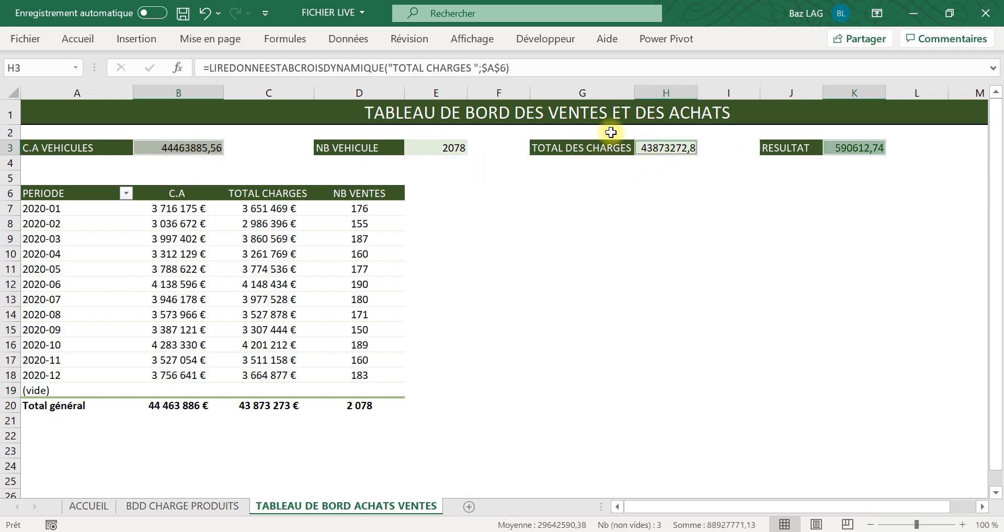
pyautogui.click(78, 42)
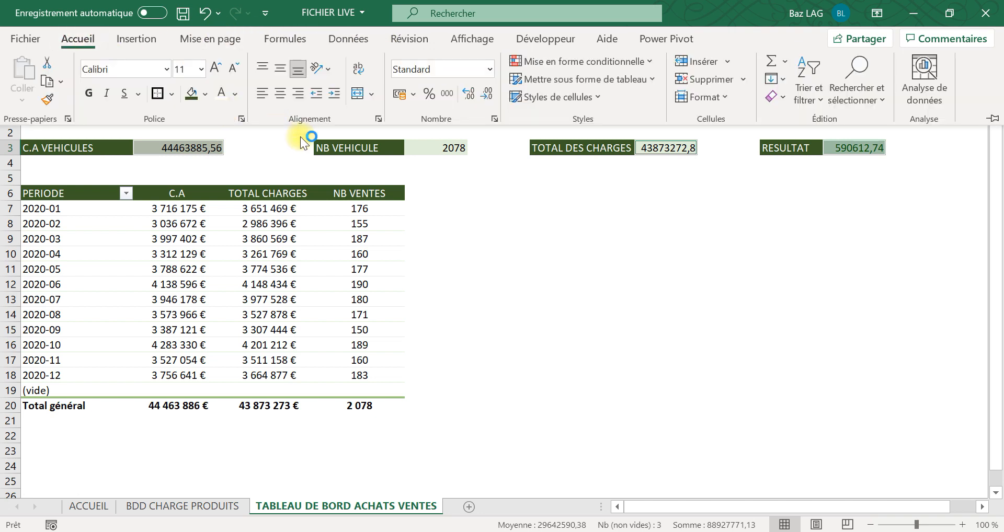
pyautogui.click(489, 69)
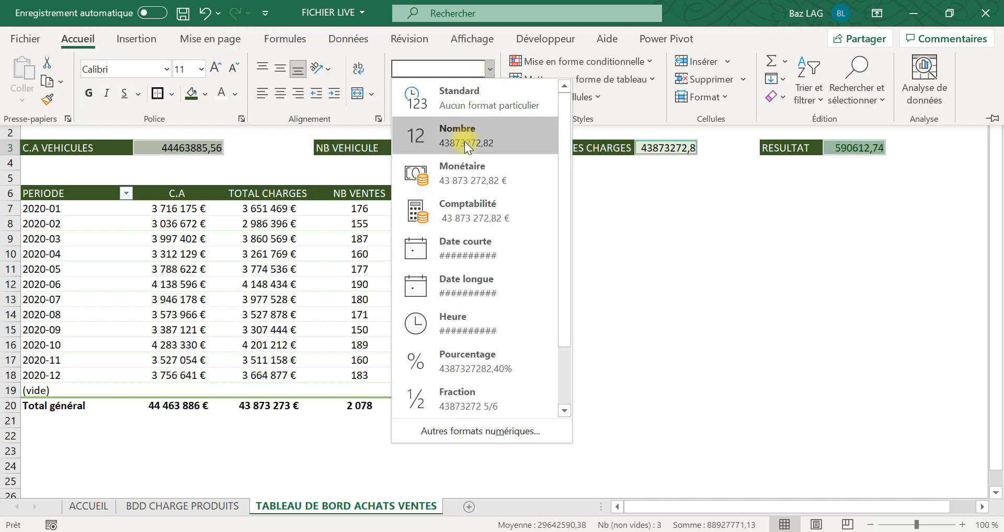
pyautogui.click(413, 172)
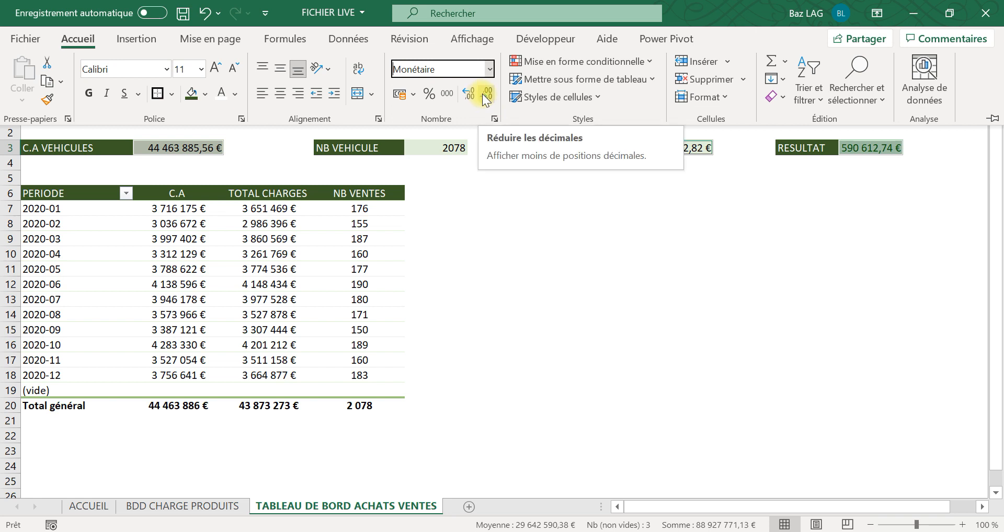
pyautogui.click(483, 94)
pyautogui.click(483, 95)
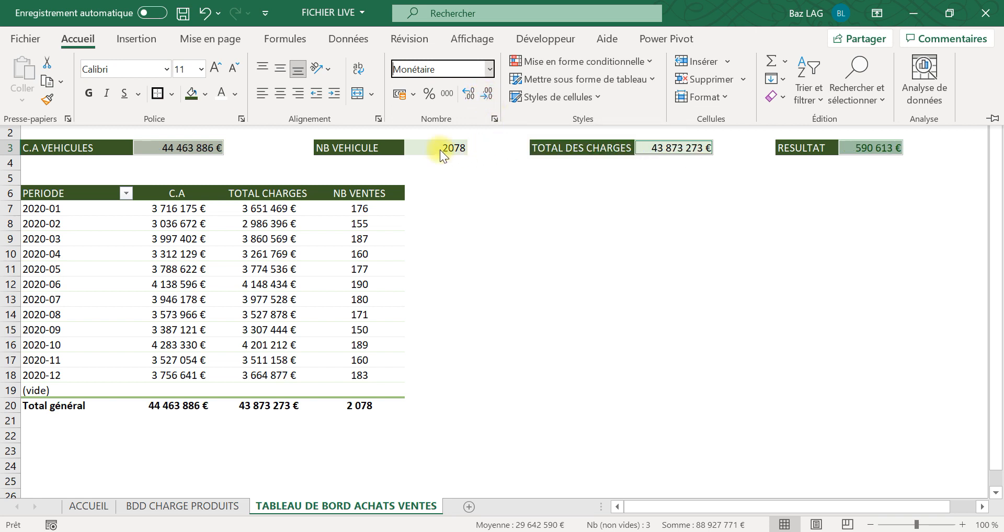
# Step: Centre the values in B3, H3 and K3 horizontally and vertically, and make them bold at font size 14
pyautogui.click(281, 93)
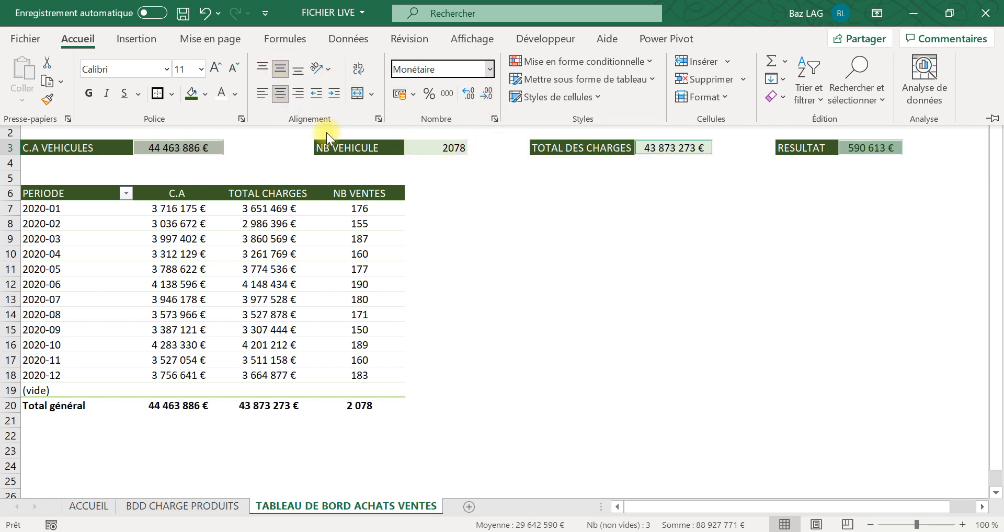
pyautogui.click(214, 67)
pyautogui.click(215, 68)
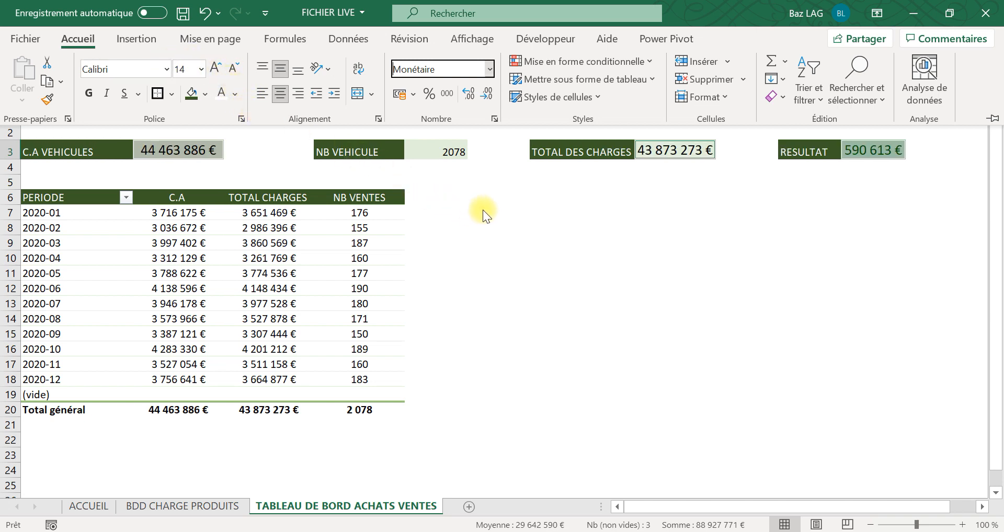
pyautogui.click(89, 94)
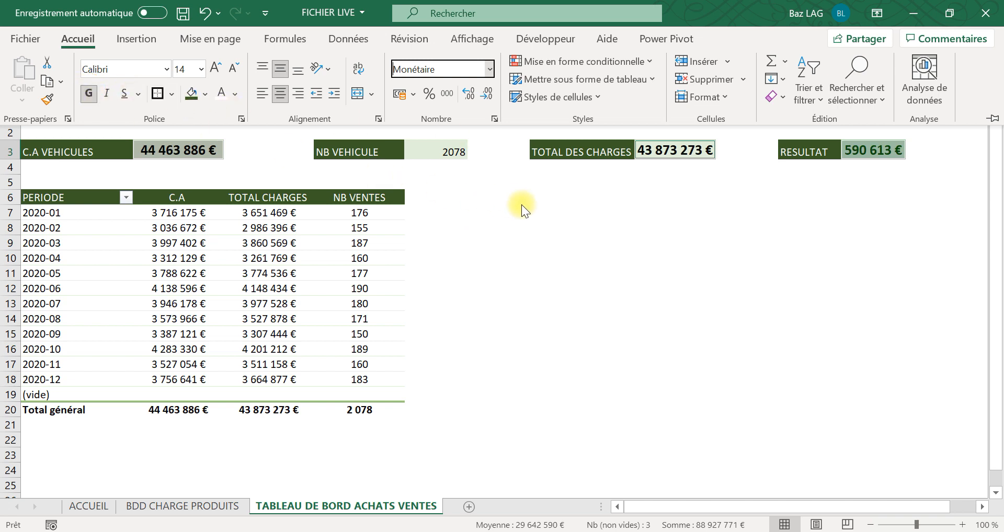
pyautogui.click(653, 205)
pyautogui.click(605, 225)
pyautogui.click(473, 256)
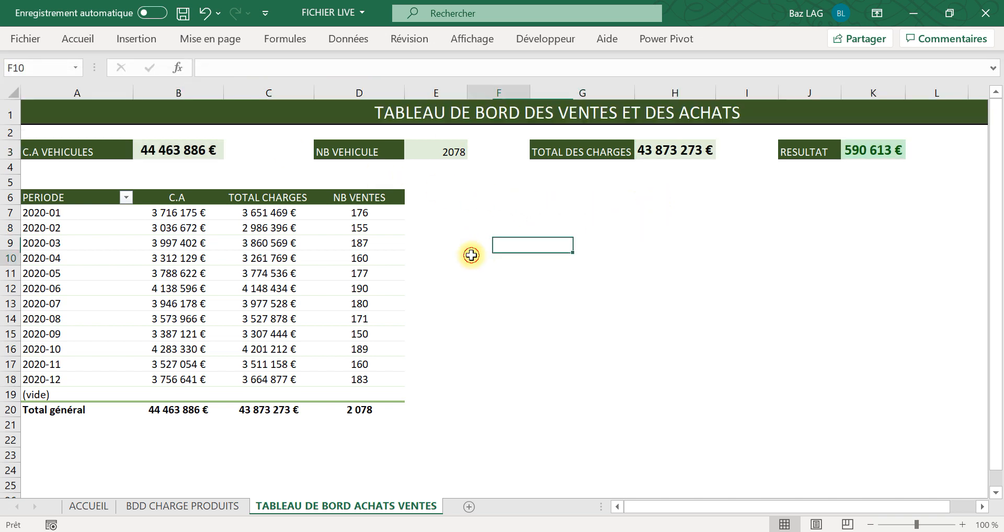
# Step: Format the indicator labels in A3, D3, G3 and J3 as bold, size 14, left-aligned and vertically centred
pyautogui.click(67, 151)
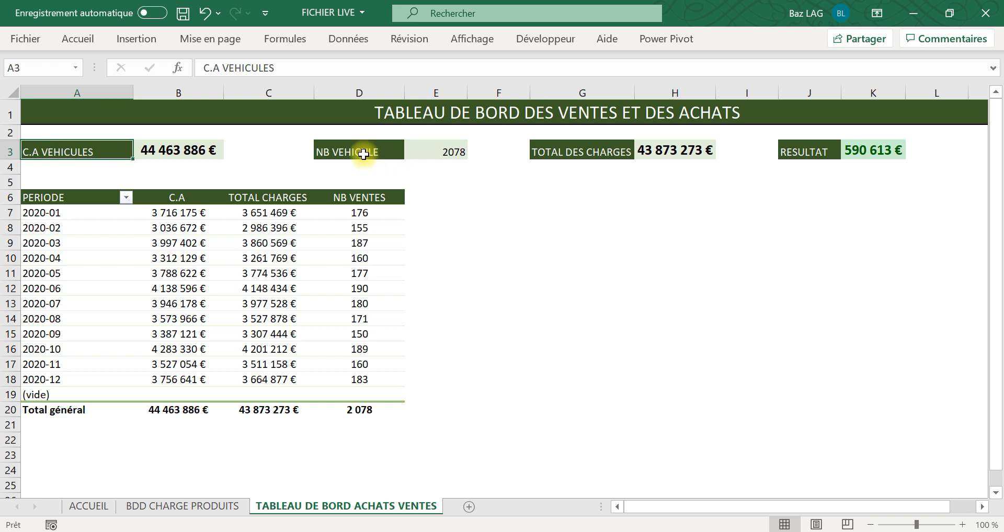
pyautogui.keyDown('ctrl'); pyautogui.click(366, 153); pyautogui.keyUp('ctrl')
pyautogui.keyDown('ctrl'); pyautogui.click(584, 150); pyautogui.keyUp('ctrl')
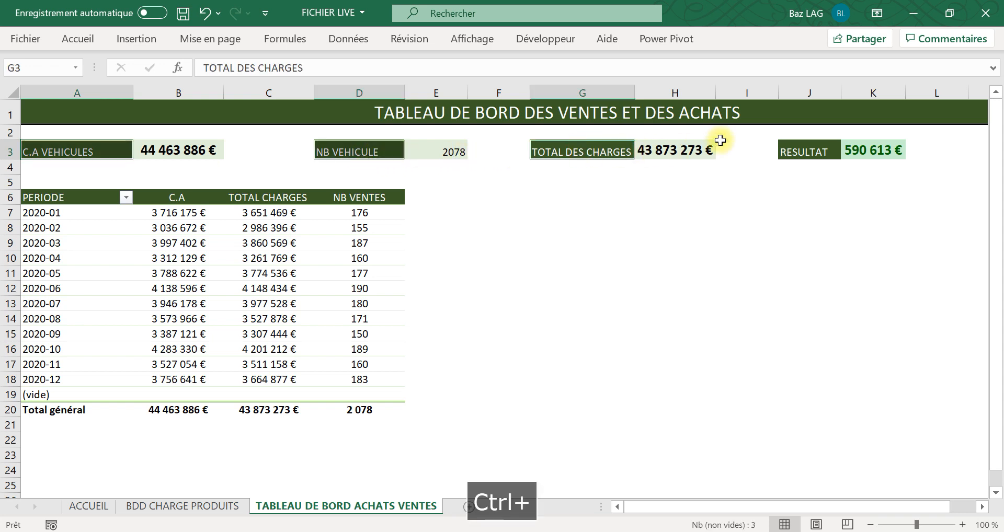
pyautogui.keyDown('ctrl'); pyautogui.click(789, 149); pyautogui.keyUp('ctrl')
pyautogui.click(83, 39)
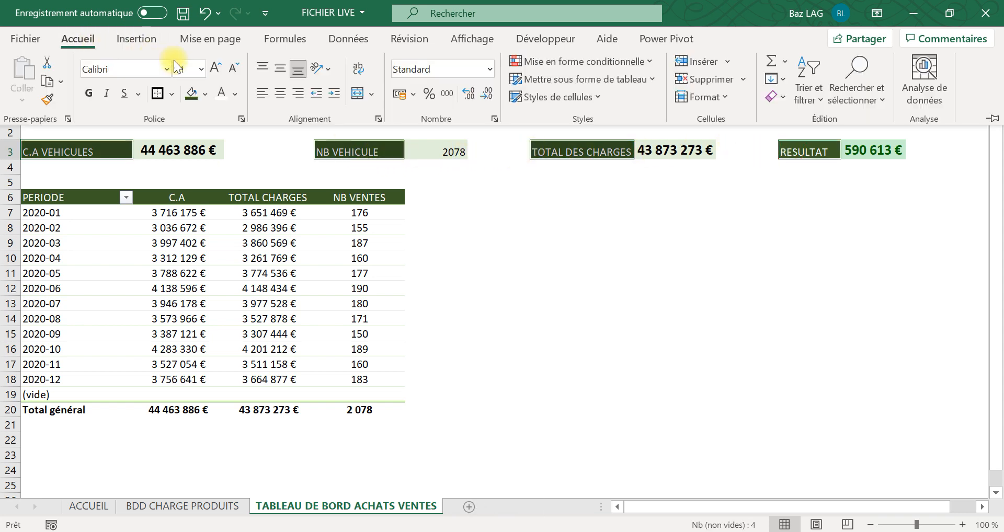
pyautogui.click(214, 67)
pyautogui.click(215, 67)
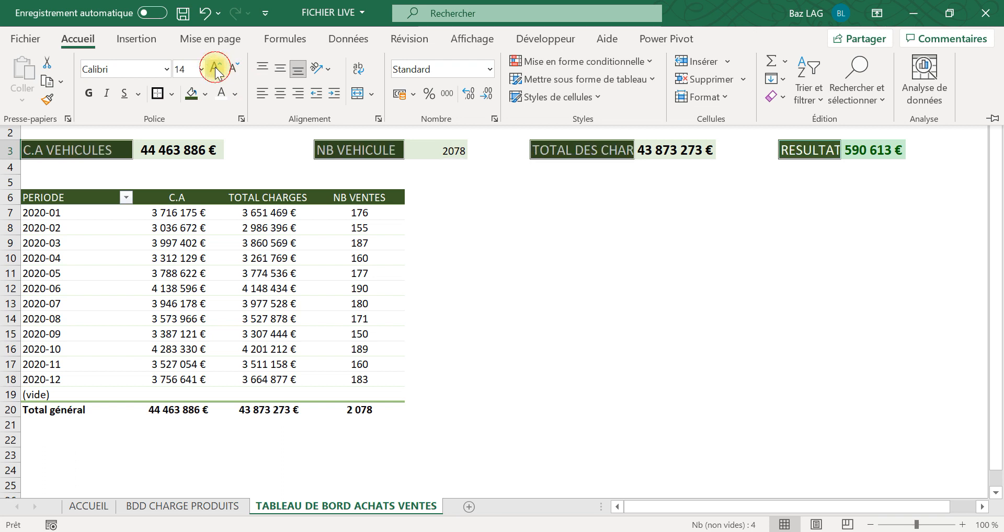
pyautogui.click(277, 67)
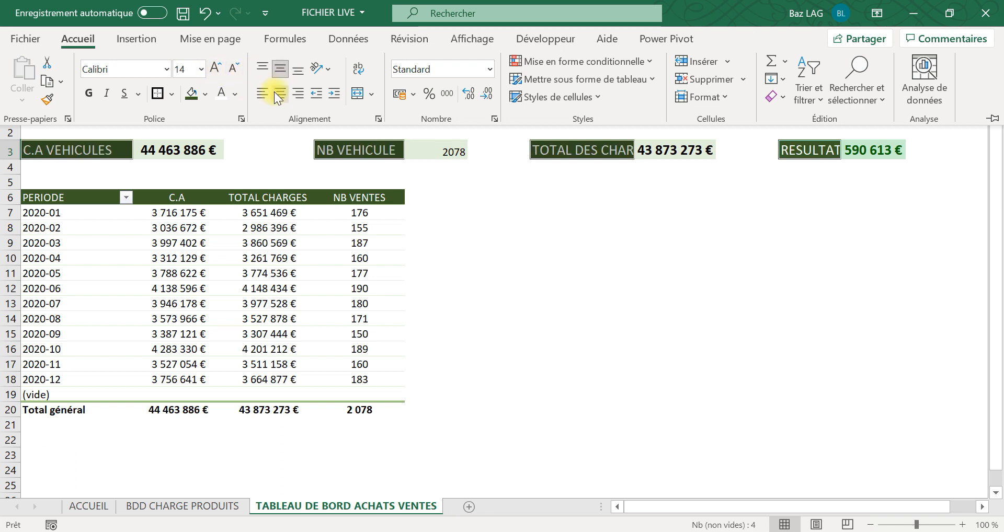
pyautogui.click(275, 95)
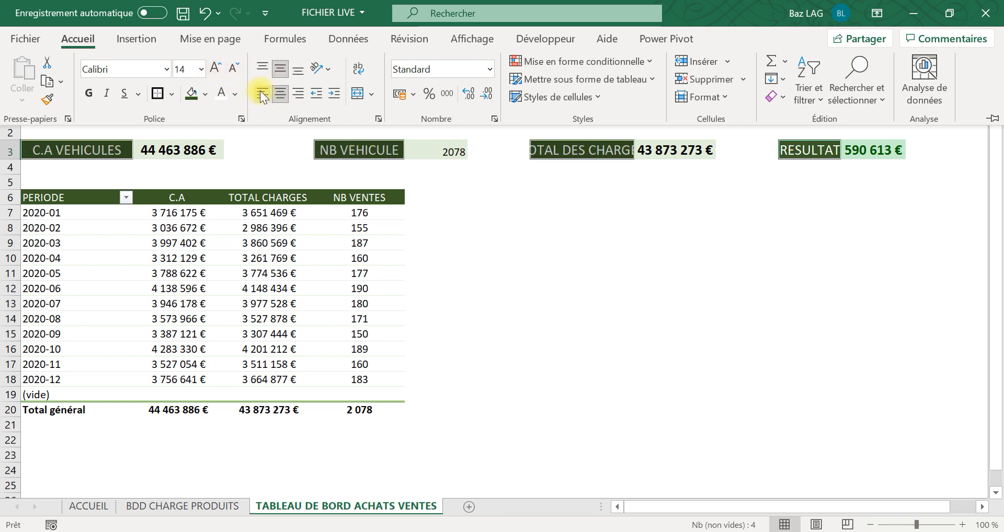
pyautogui.click(262, 95)
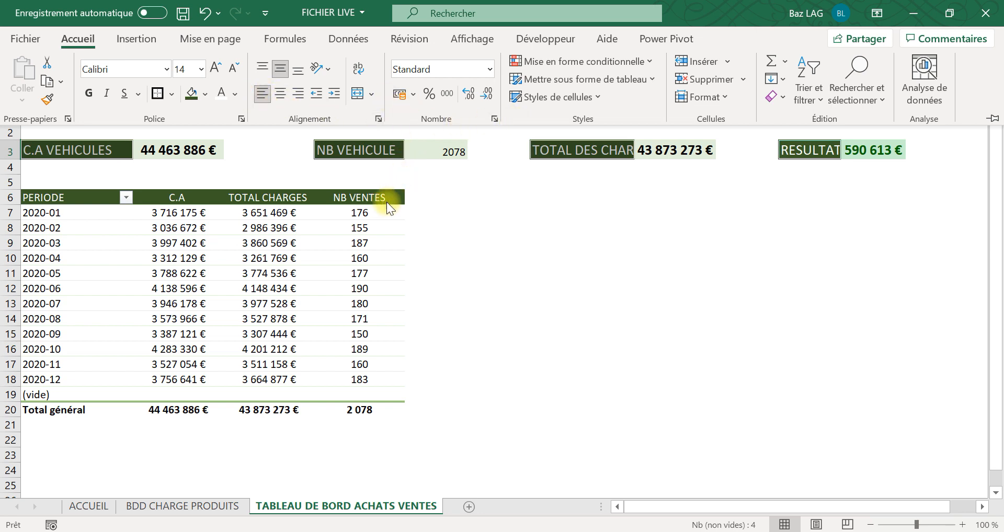
pyautogui.click(87, 94)
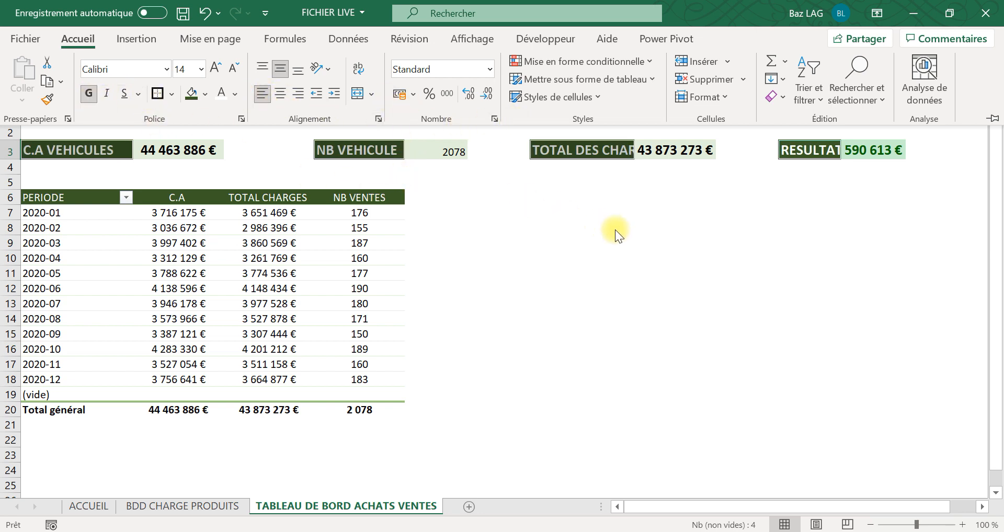
# Step: Widen columns G and J so the TOTAL DES CHARGES and RESULTAT labels fit fully
pyautogui.click(615, 230)
pyautogui.click(625, 214)
pyautogui.moveTo(635, 93); pyautogui.dragTo(668, 90)
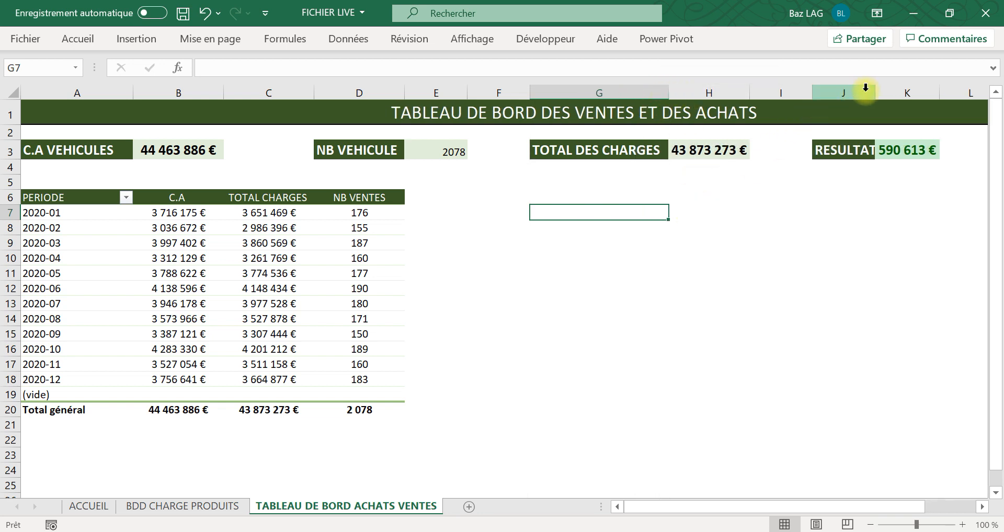
pyautogui.moveTo(875, 89); pyautogui.dragTo(886, 91)
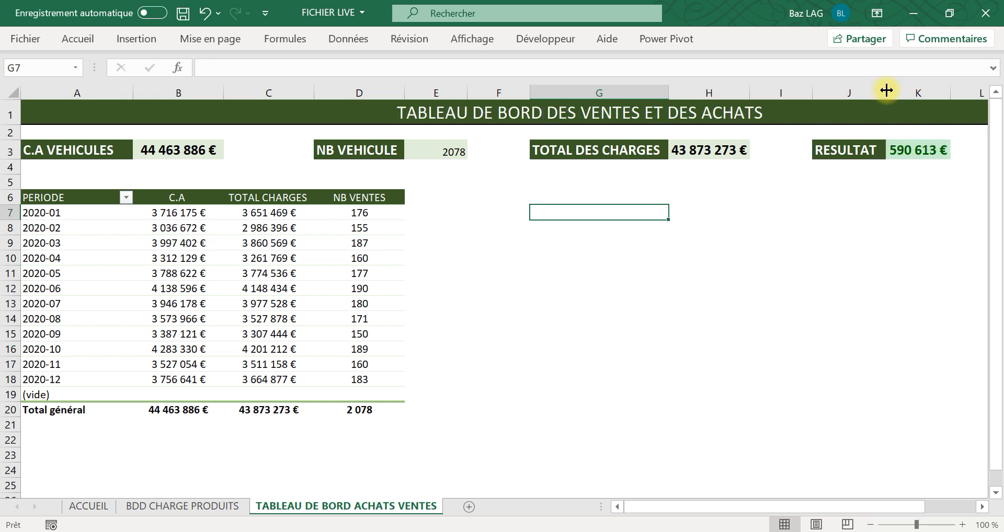
# Step: Insert a line pivot chart from the pivot table range A6:D19, close the field list, and place the chart beside the table
pyautogui.click(533, 197)
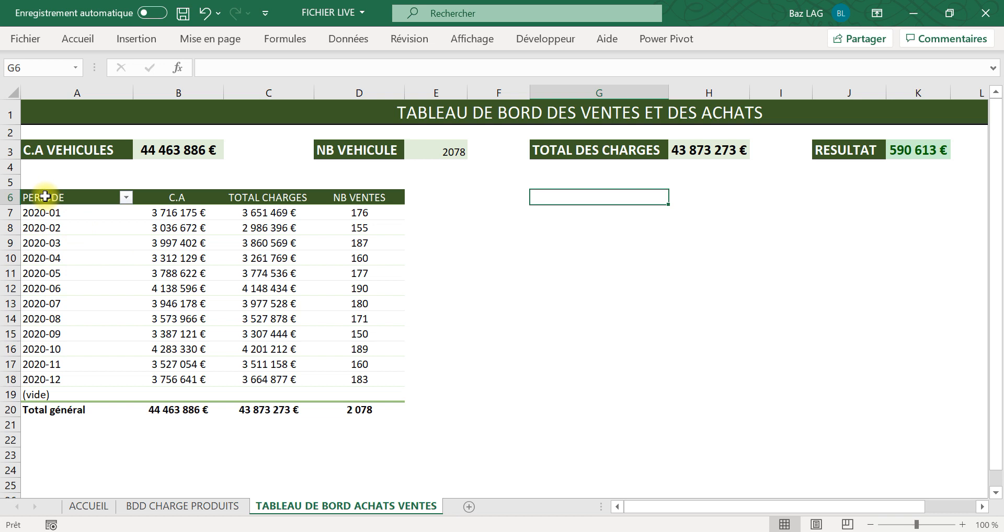
pyautogui.moveTo(36, 197); pyautogui.dragTo(349, 394)
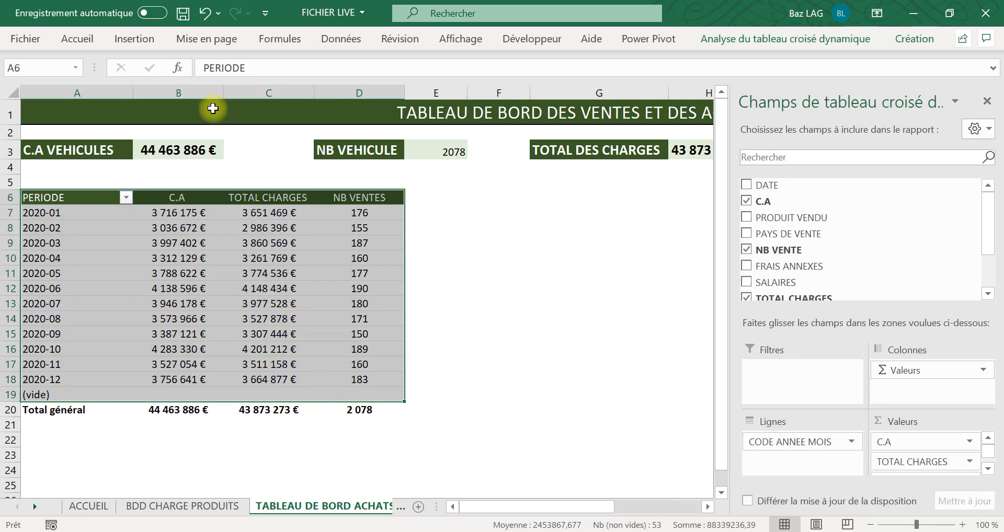
pyautogui.click(111, 45)
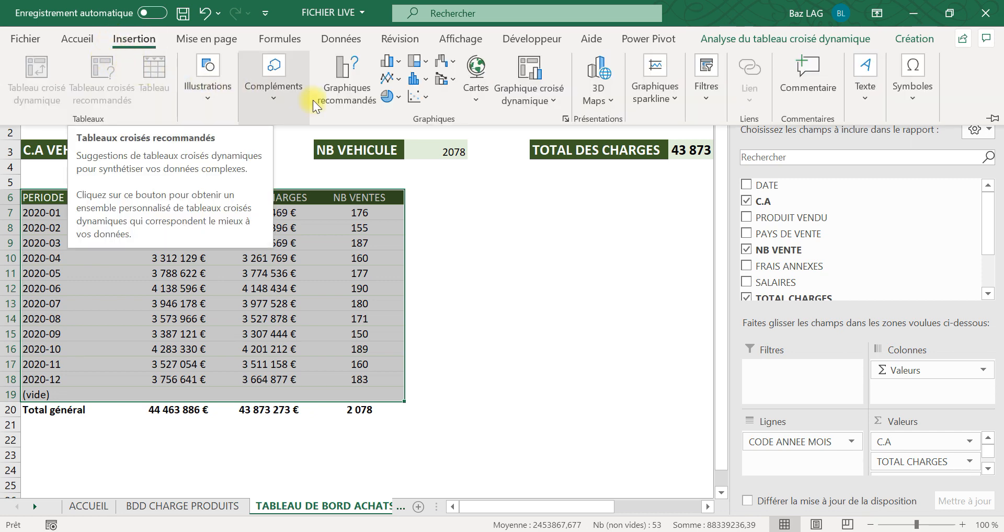
pyautogui.click(394, 81)
pyautogui.click(397, 127)
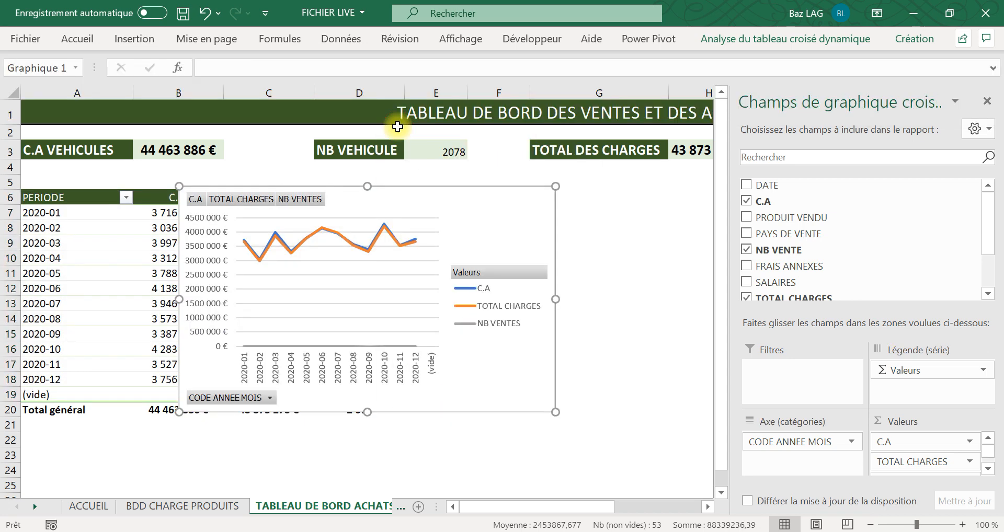
pyautogui.click(986, 102)
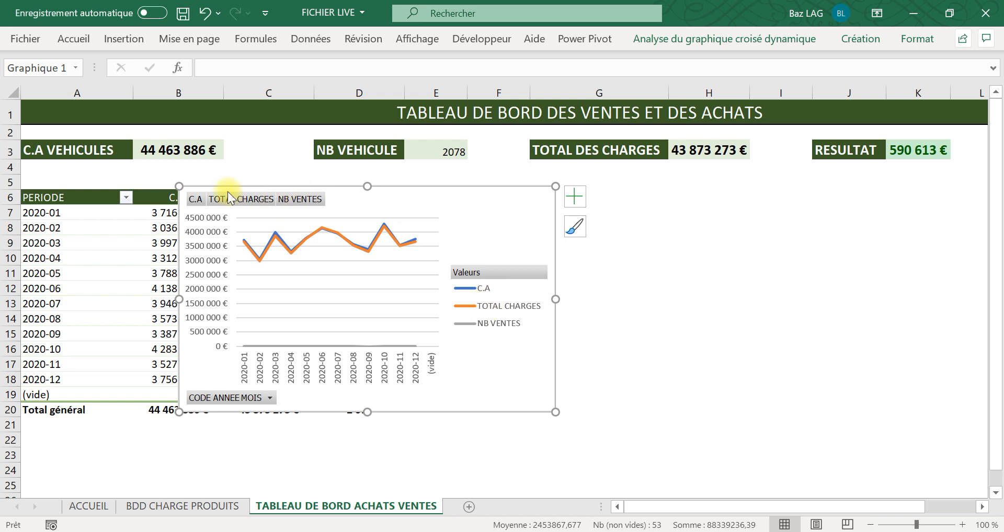
pyautogui.moveTo(228, 198); pyautogui.dragTo(528, 202)
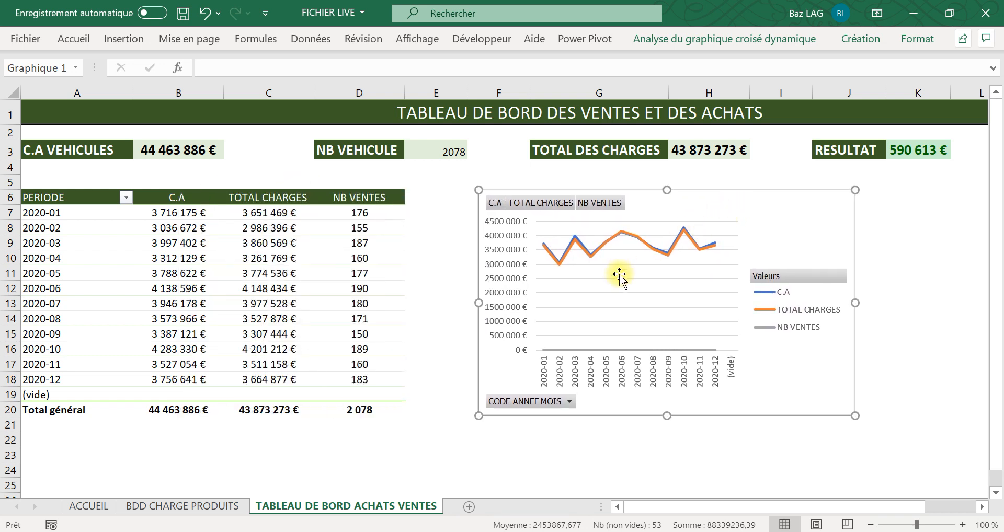
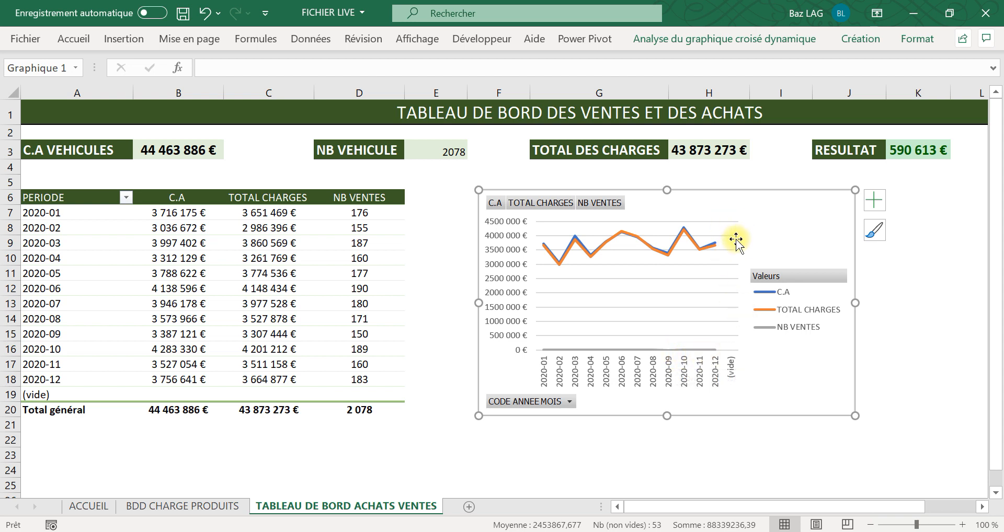
pyautogui.rightClick(802, 202)
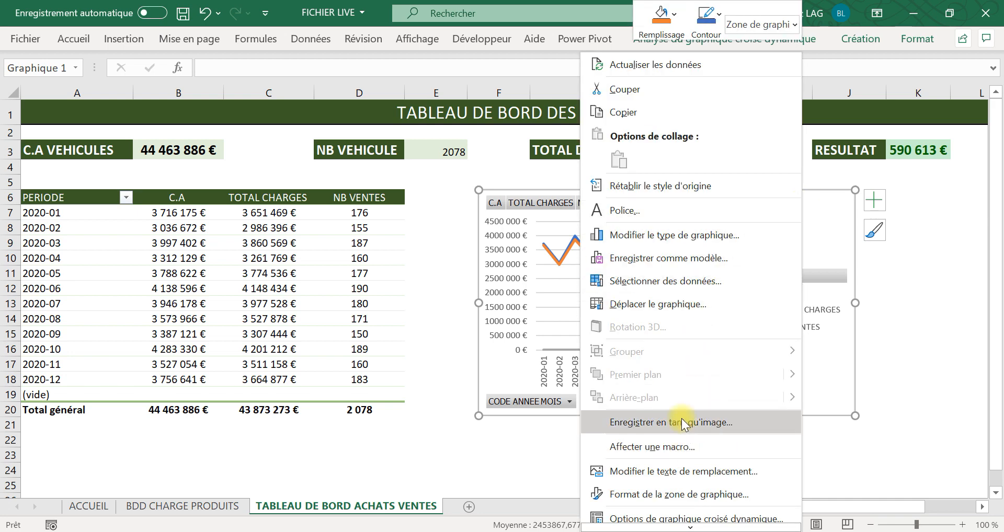
pyautogui.click(919, 347)
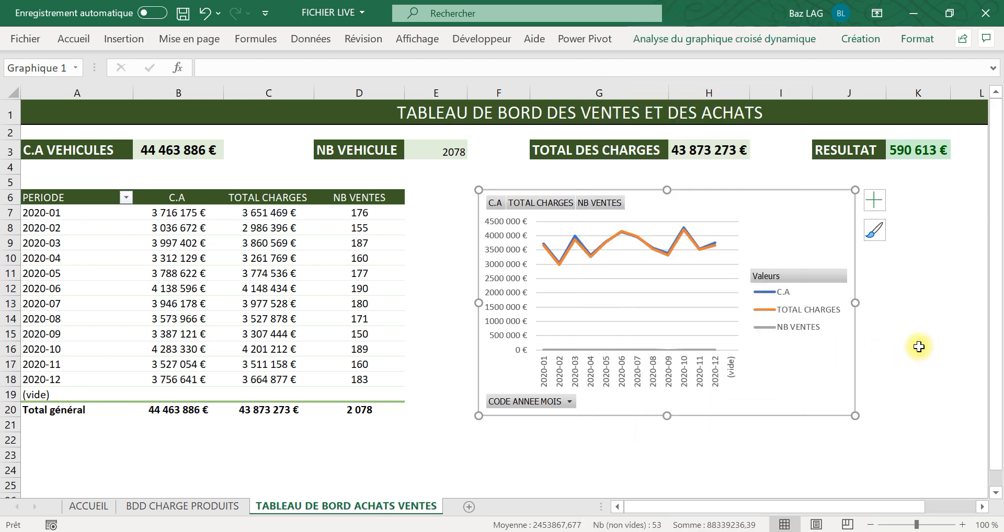
pyautogui.click(919, 346)
# Step: Change the pivot chart to a custom combo type, with the C.A and TOTAL CHARGES series both set to Courbe
pyautogui.click(824, 386)
pyautogui.rightClick(824, 386)
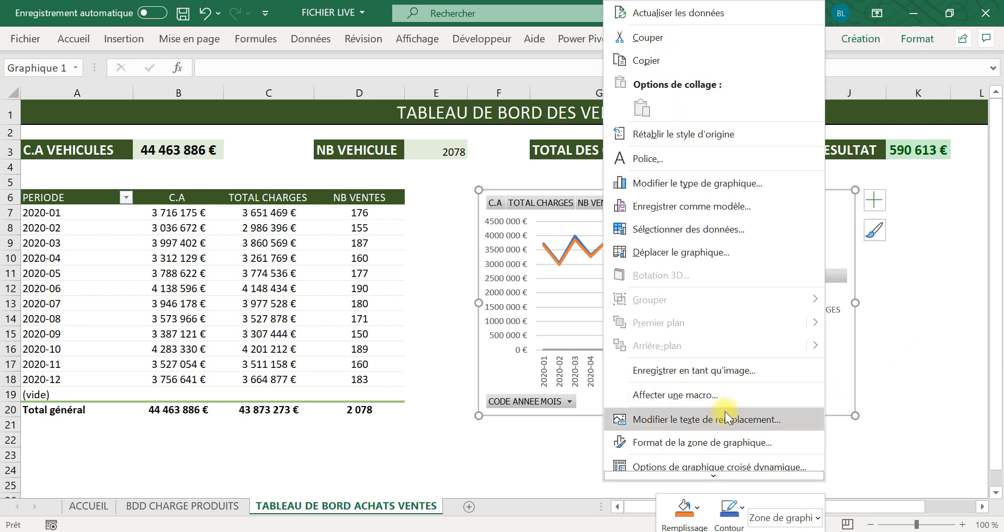
pyautogui.scroll(-1, 715, 429)
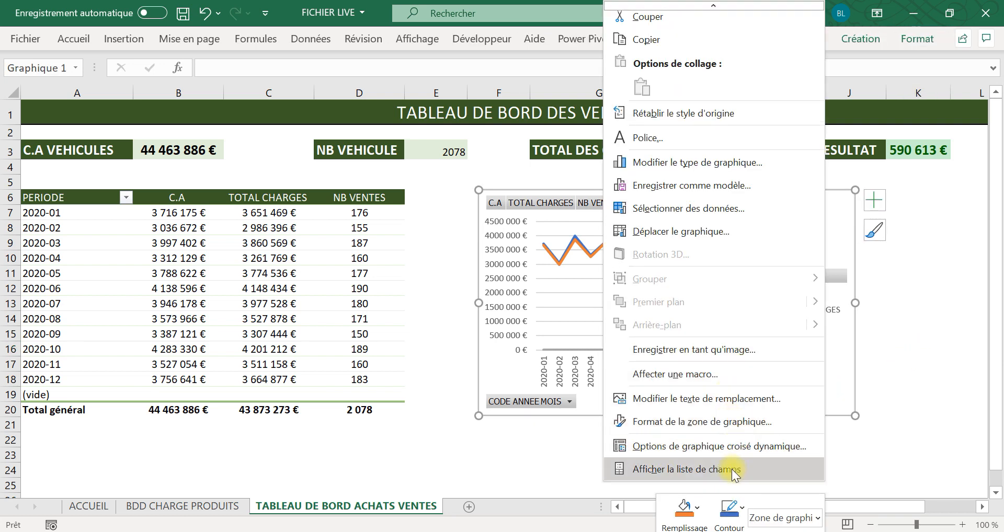
pyautogui.click(658, 164)
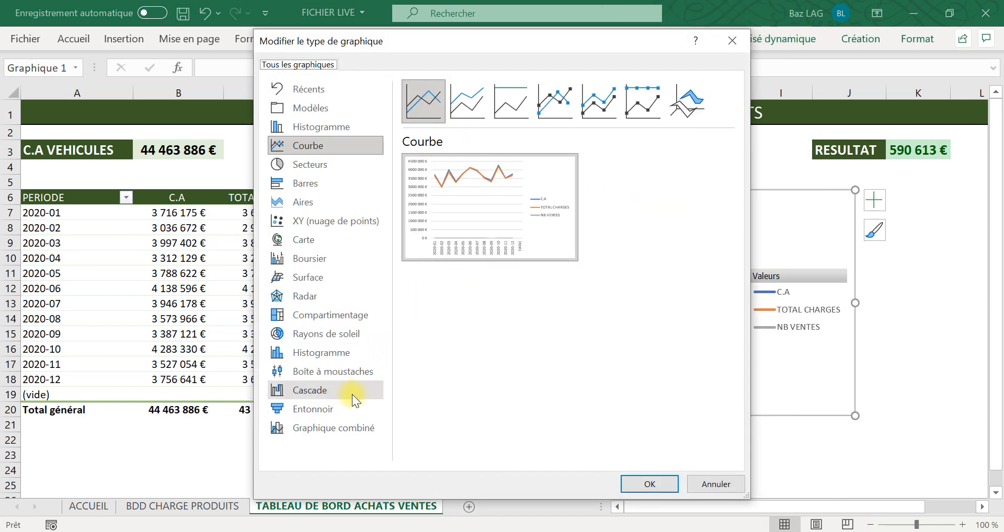
pyautogui.click(343, 427)
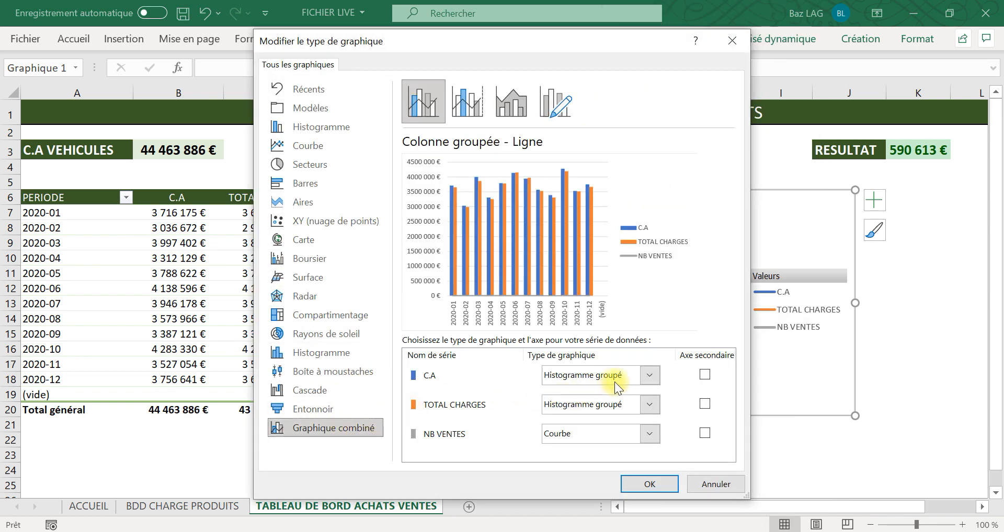
pyautogui.click(655, 374)
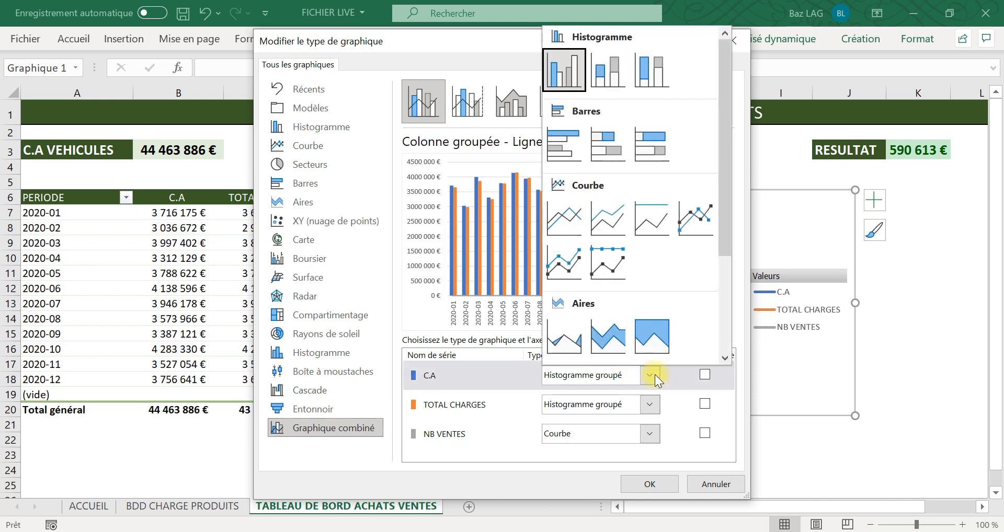
pyautogui.click(557, 215)
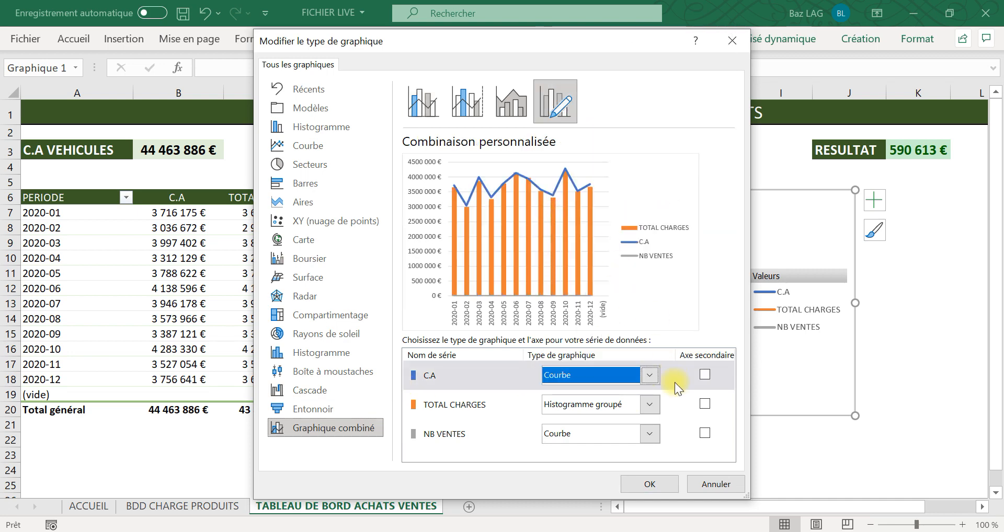
pyautogui.click(654, 404)
pyautogui.click(569, 241)
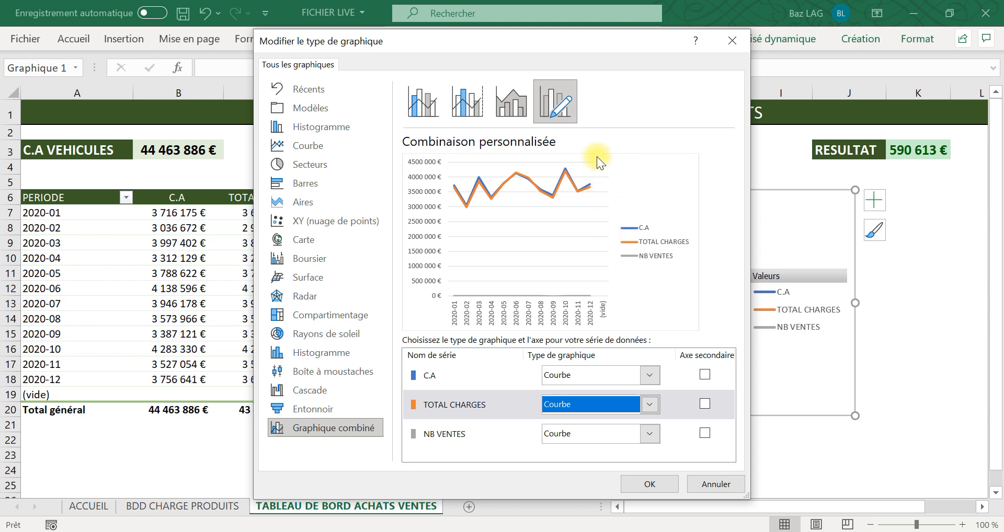
# Step: Plot the NB VENTES series on the secondary axis and apply the chart type change
pyautogui.click(705, 434)
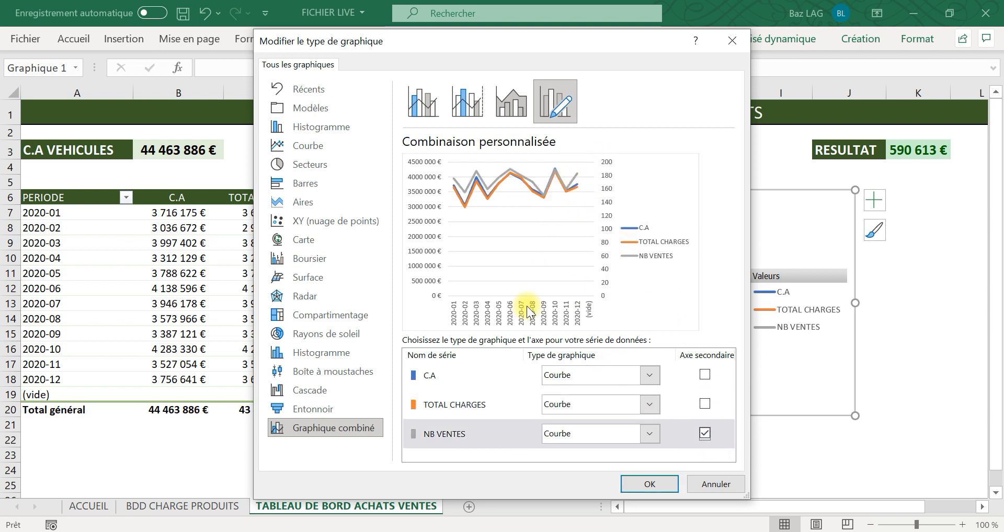
pyautogui.click(704, 433)
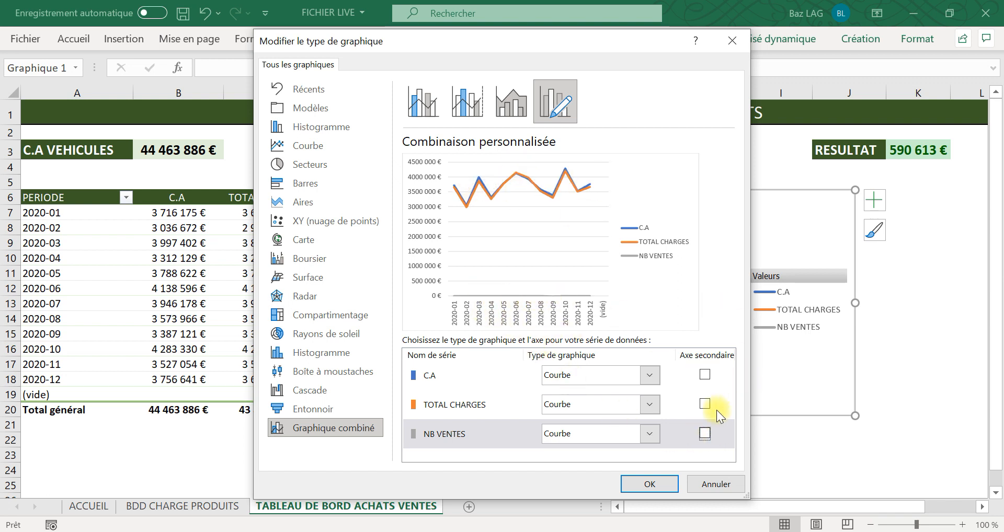
pyautogui.click(705, 433)
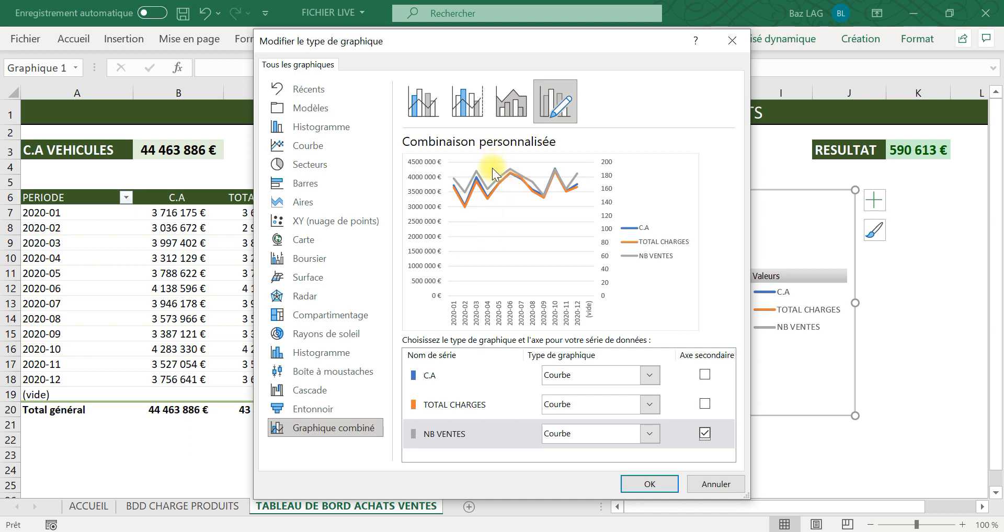
pyautogui.click(649, 483)
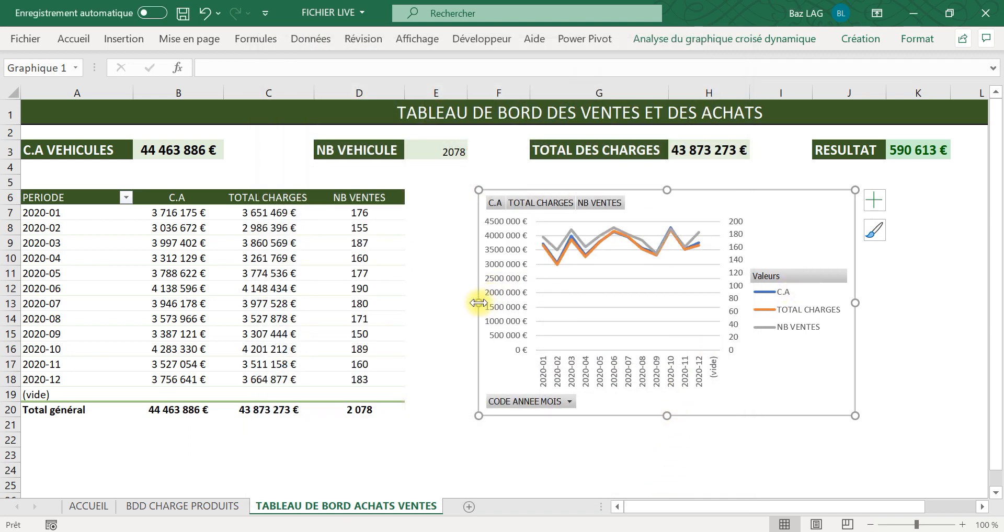
# Step: Widen the chart on both sides so it spans from column E to column N
pyautogui.moveTo(478, 303); pyautogui.dragTo(416, 301)
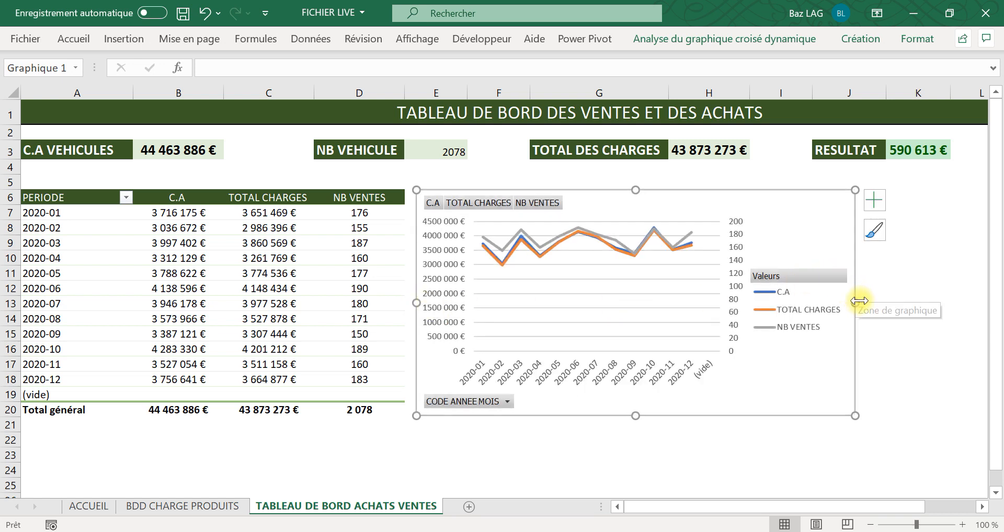
pyautogui.moveTo(855, 301); pyautogui.dragTo(993, 298)
pyautogui.moveTo(788, 508); pyautogui.dragTo(836, 515)
pyautogui.moveTo(793, 302); pyautogui.dragTo(934, 302)
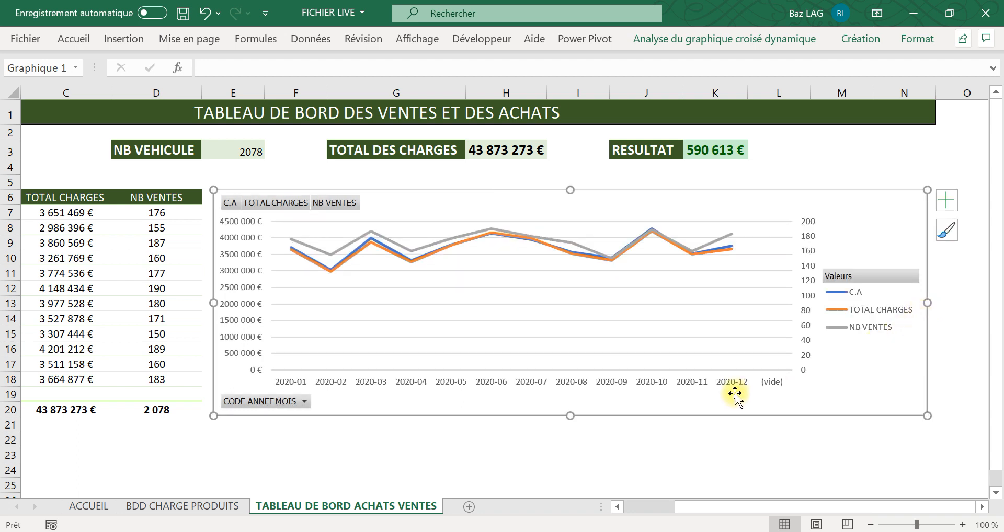
# Step: Increase the font size of the chart's primary vertical axis labels to 10.5
pyautogui.click(251, 269)
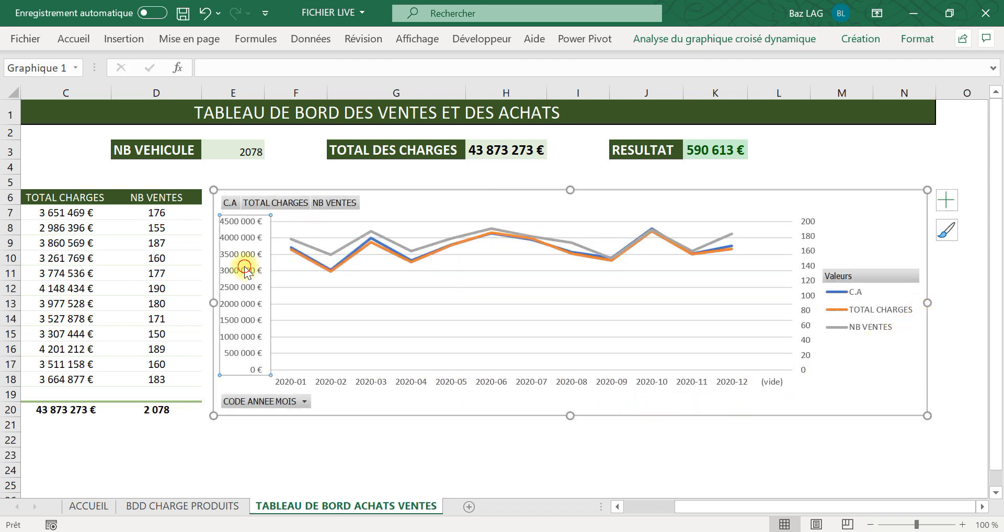
pyautogui.click(83, 40)
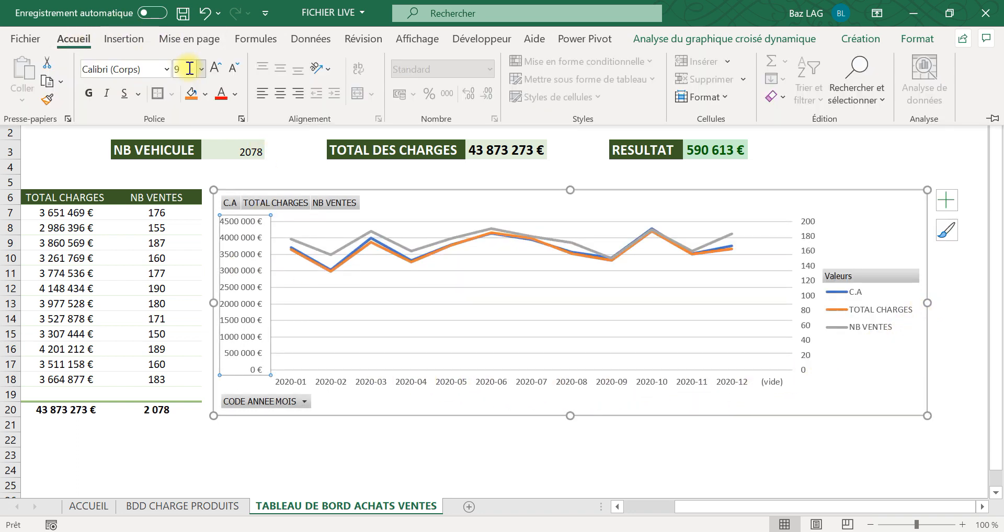
pyautogui.click(222, 65)
pyautogui.click(222, 65)
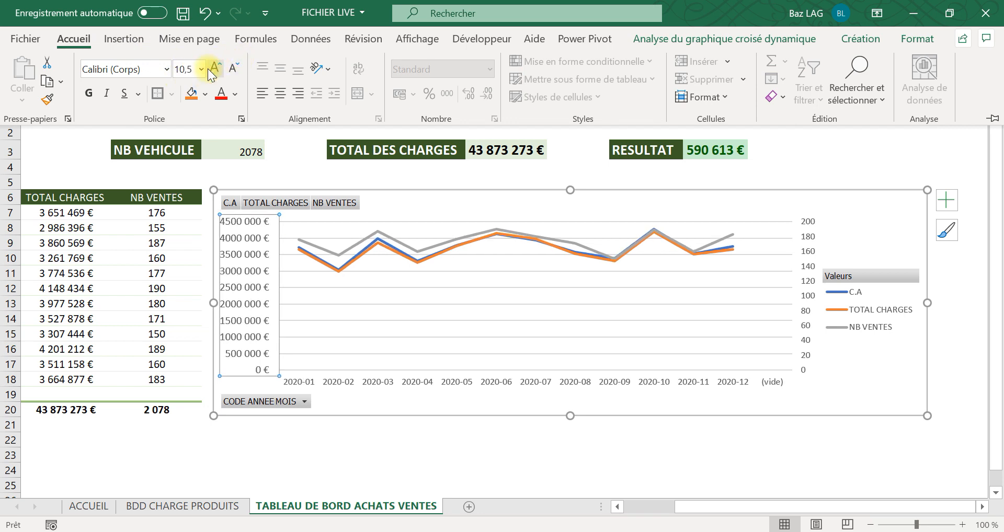
# Step: Increase the font size of the secondary vertical axis labels to 12
pyautogui.click(802, 252)
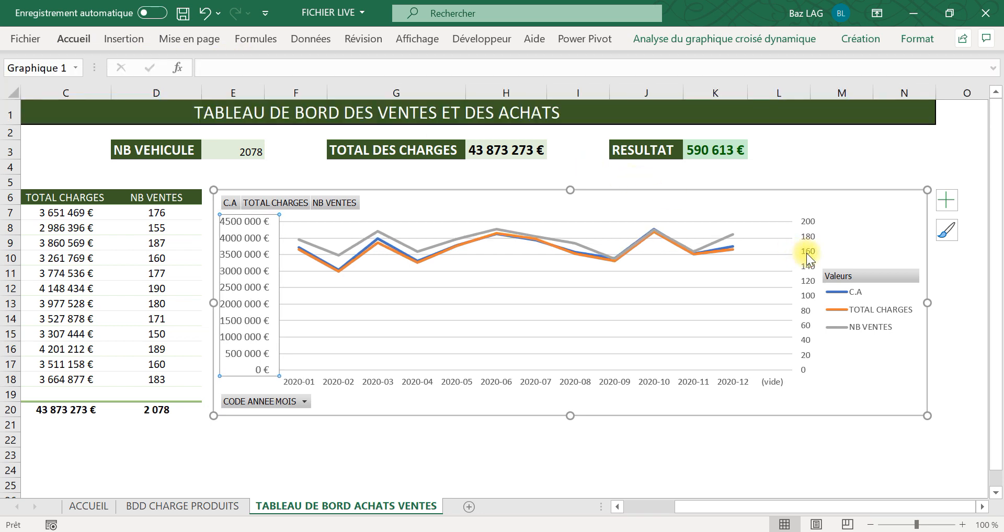
pyautogui.click(802, 252)
pyautogui.click(71, 40)
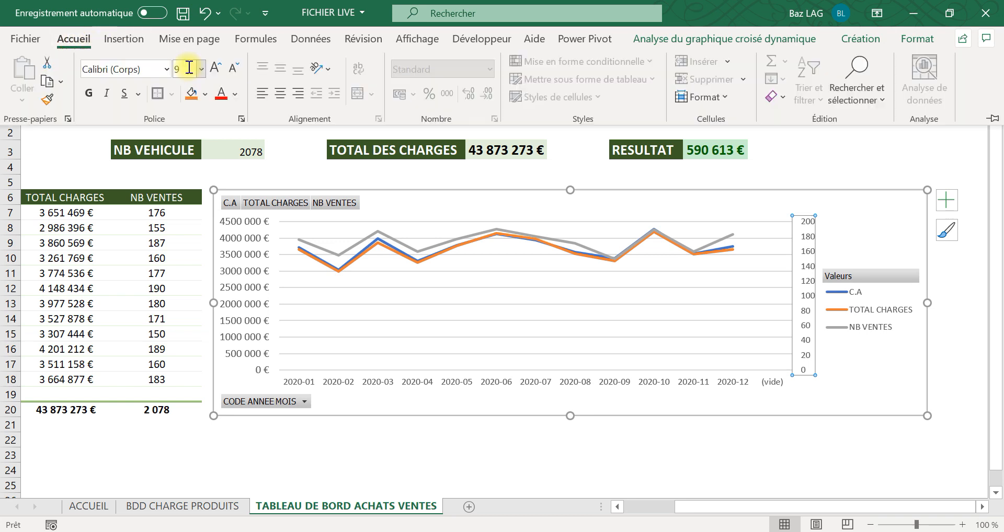
pyautogui.click(210, 67)
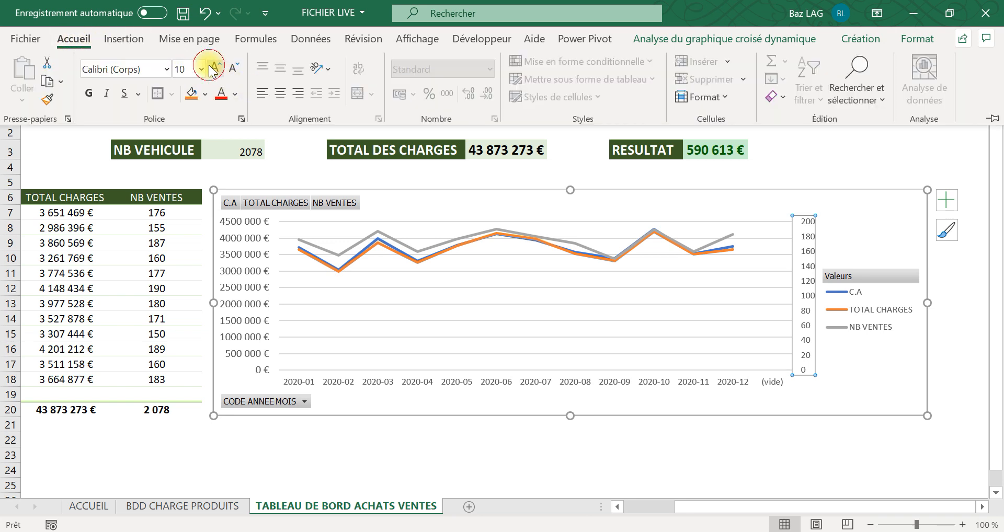
pyautogui.click(210, 67)
pyautogui.click(210, 67)
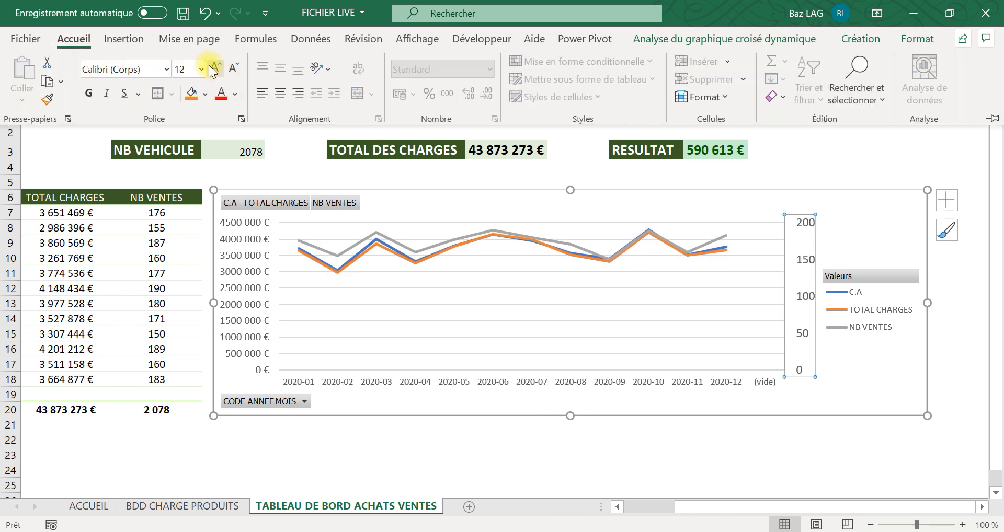
# Step: Increase the month axis labels to font size 14 and extend the chart's height down to row 23
pyautogui.click(397, 373)
pyautogui.click(399, 381)
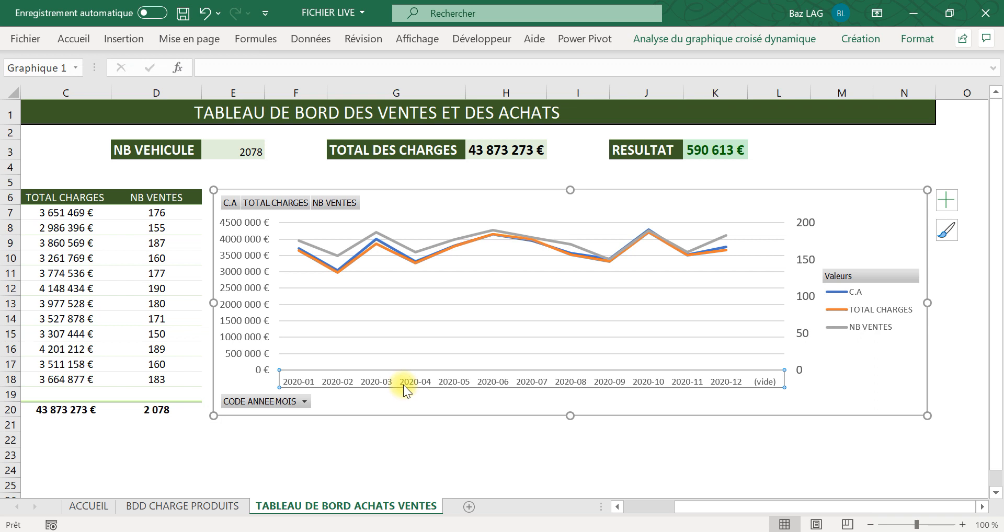
pyautogui.click(82, 39)
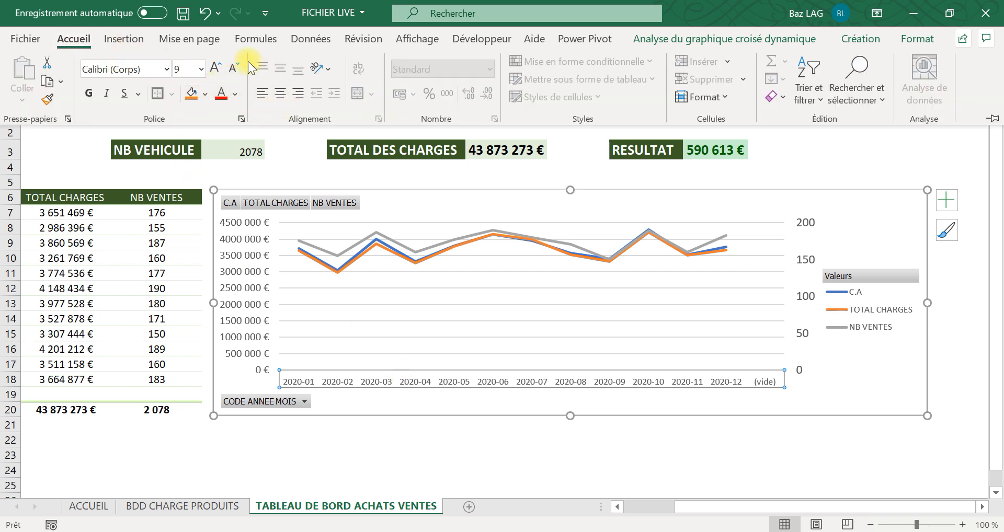
pyautogui.click(214, 67)
pyautogui.click(214, 67)
pyautogui.click(215, 67)
pyautogui.click(214, 67)
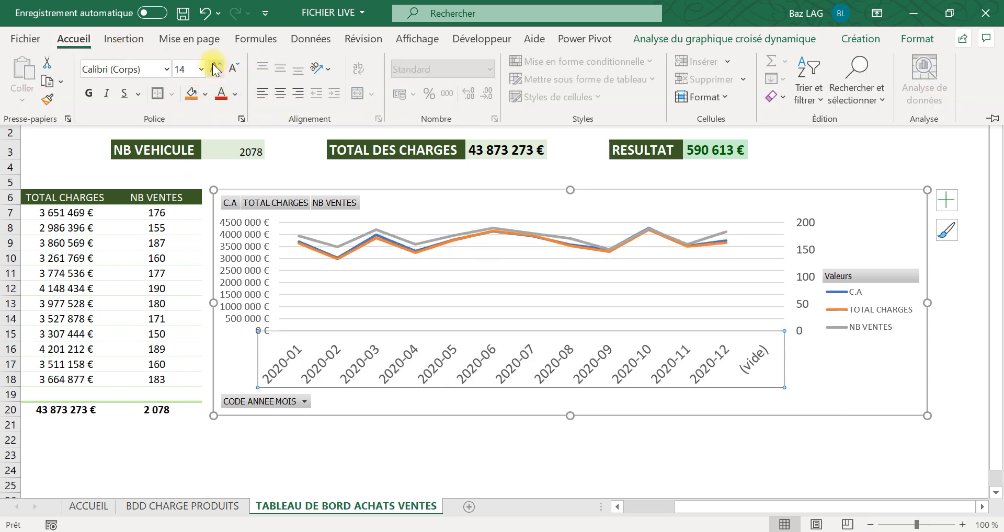
pyautogui.click(567, 416)
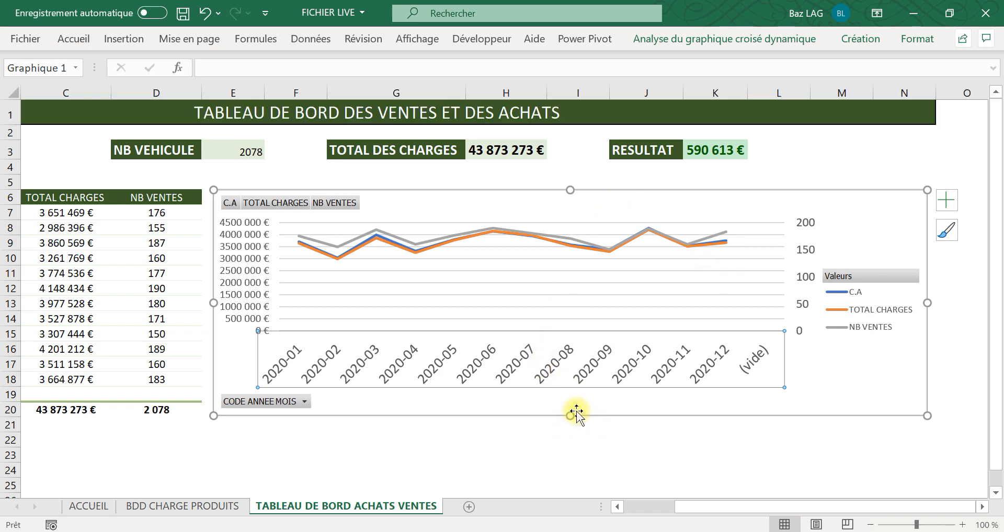
pyautogui.moveTo(574, 415); pyautogui.dragTo(574, 460)
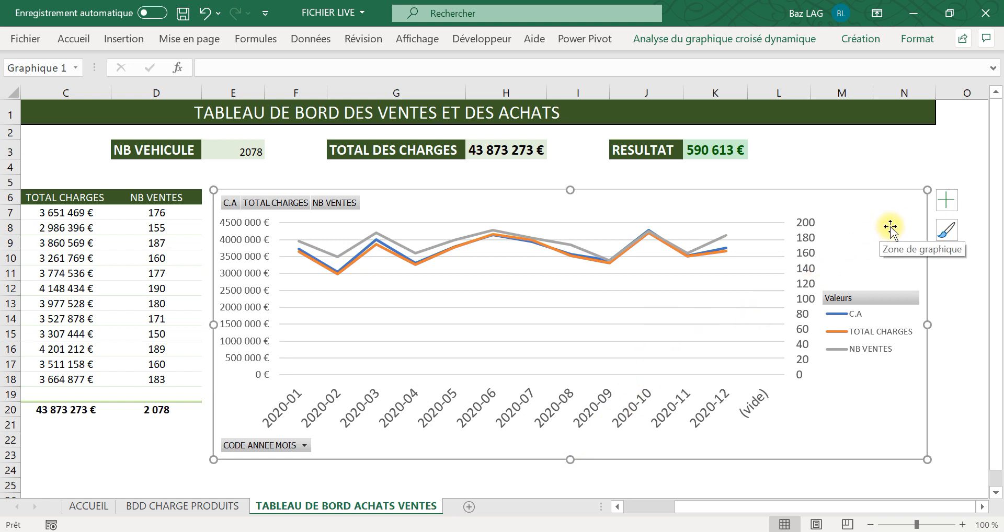
# Step: Add a chart title reading "SUIVI DU C.A VS CHARGES ET NB DE COMMANDE"
pyautogui.click(949, 200)
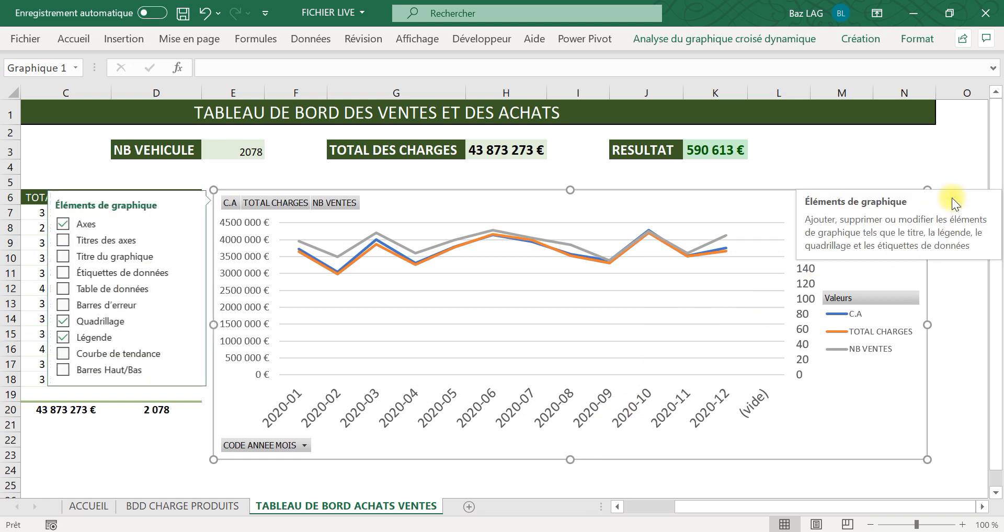
pyautogui.click(94, 258)
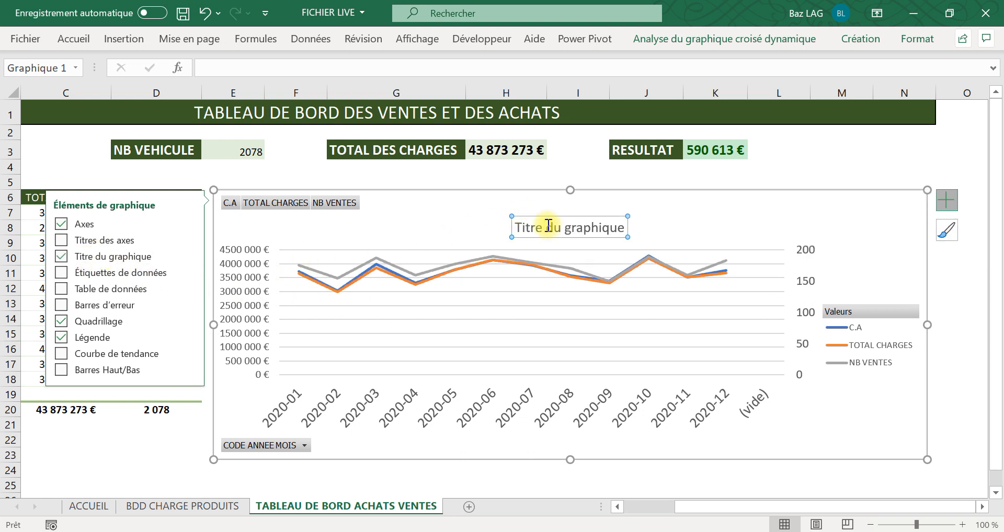
pyautogui.tripleClick(565, 227)
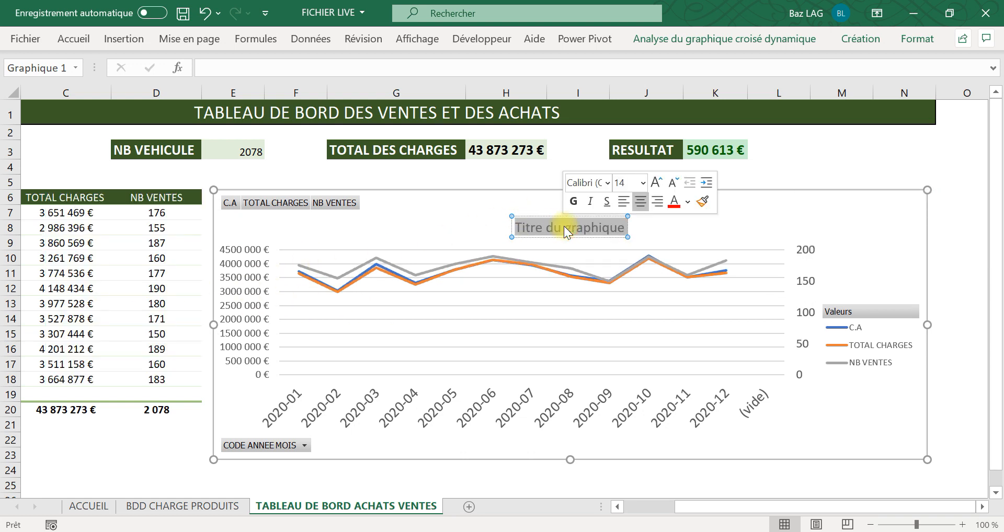
pyautogui.write('S')
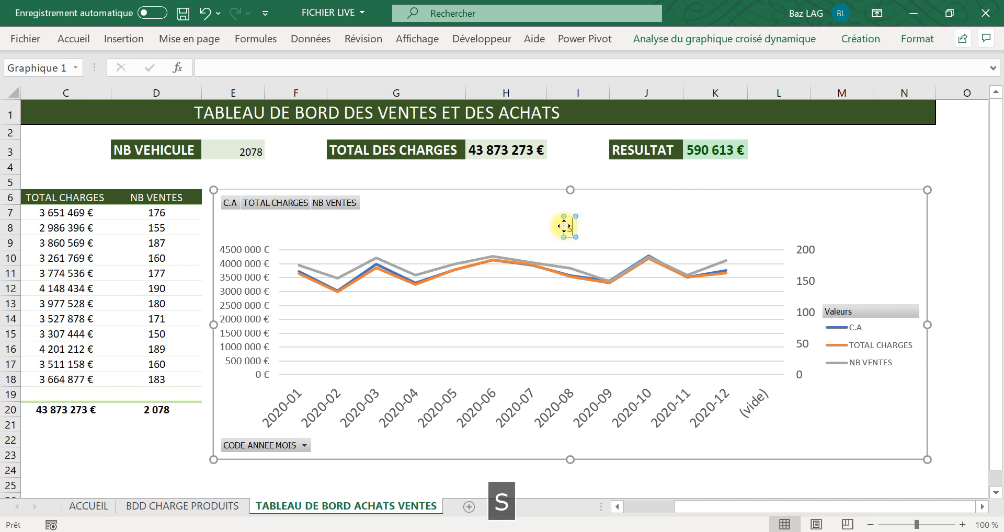
pyautogui.write('u')
pyautogui.press('BackSpace')
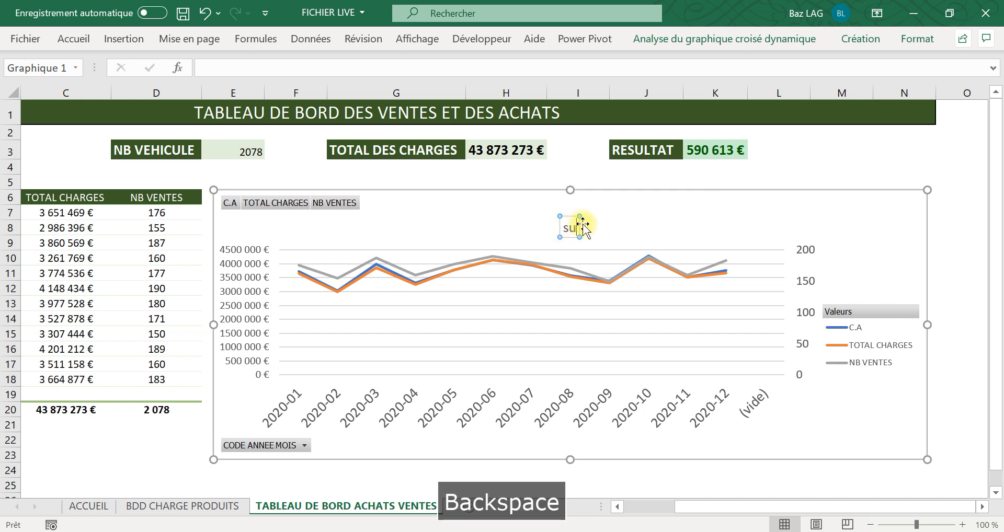
pyautogui.press('BackSpace')
pyautogui.press('BackSpace')
pyautogui.press('capslock')
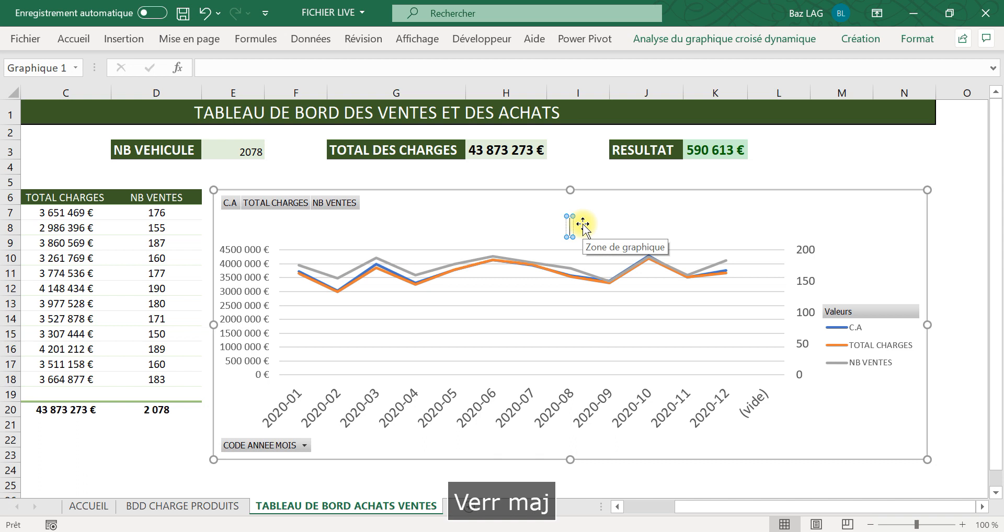
pyautogui.write('SUIVI D')
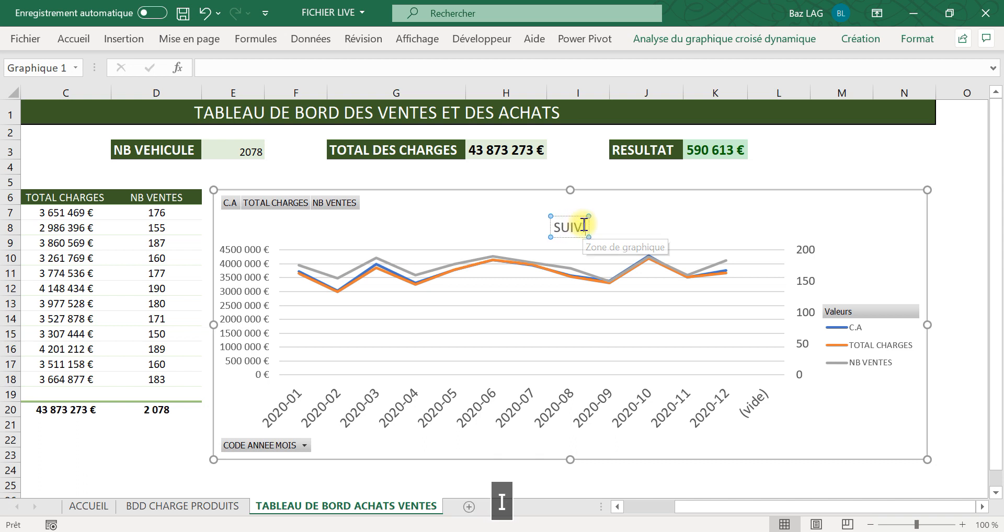
pyautogui.write('U C.A')
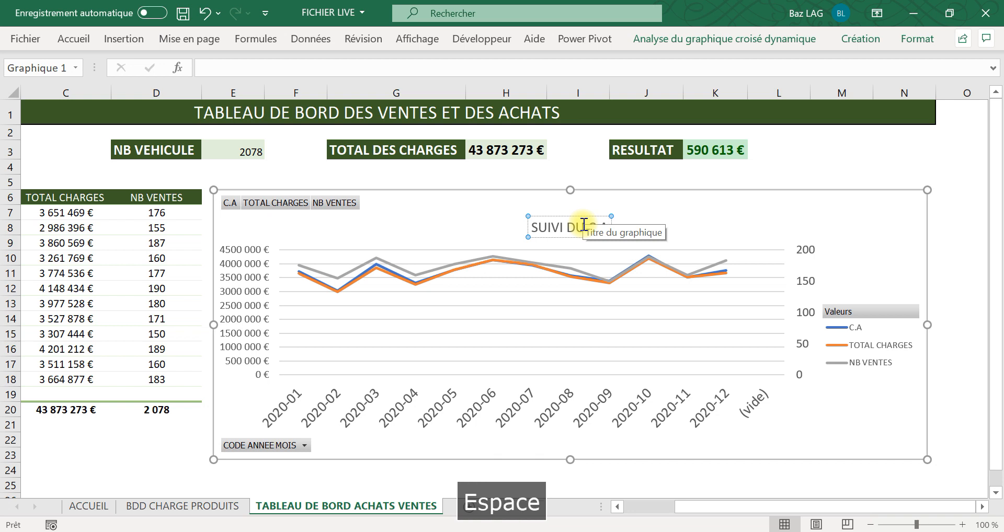
pyautogui.write(' VS')
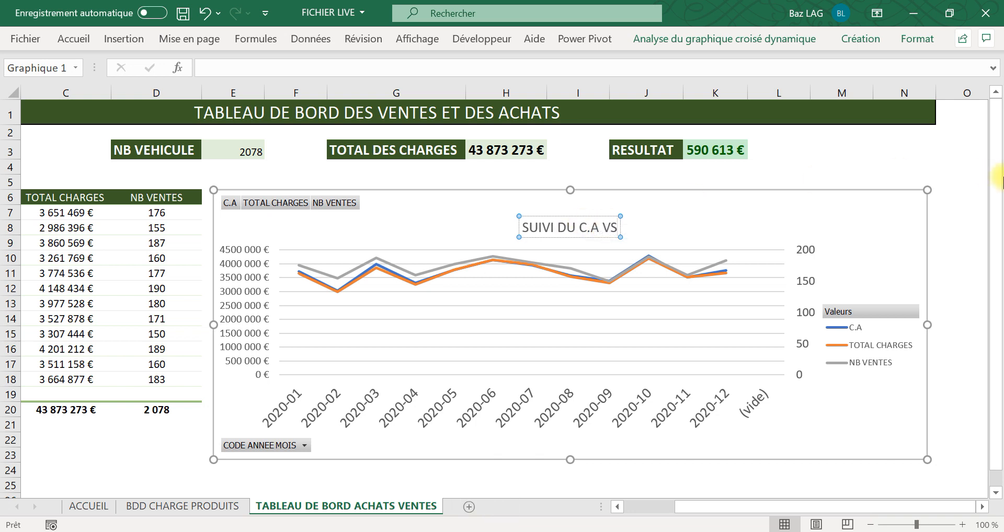
pyautogui.write(' CHAR')
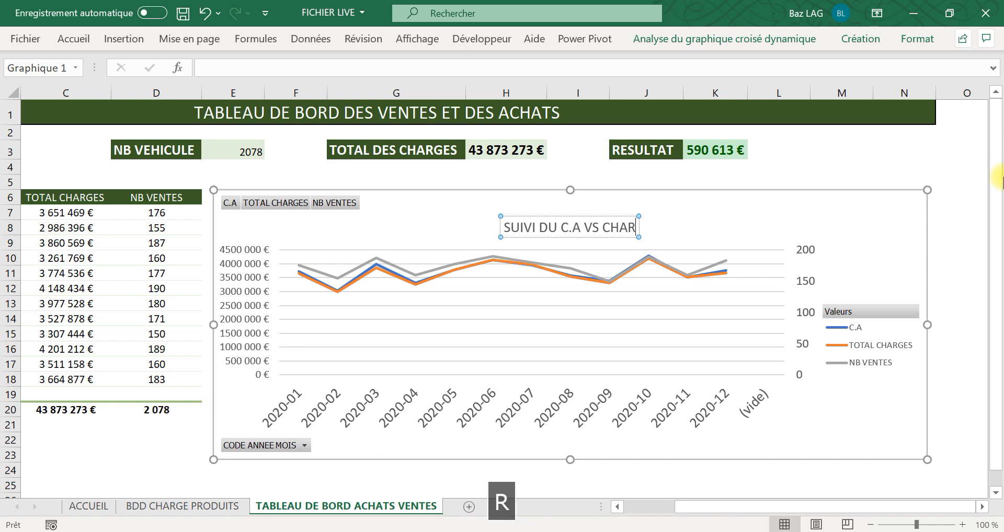
pyautogui.write('GES ET ')
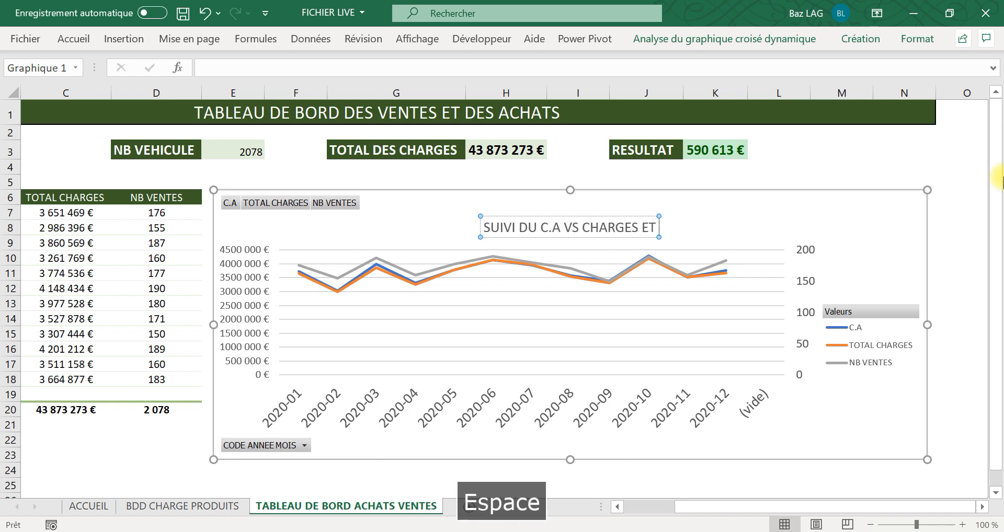
pyautogui.write('N')
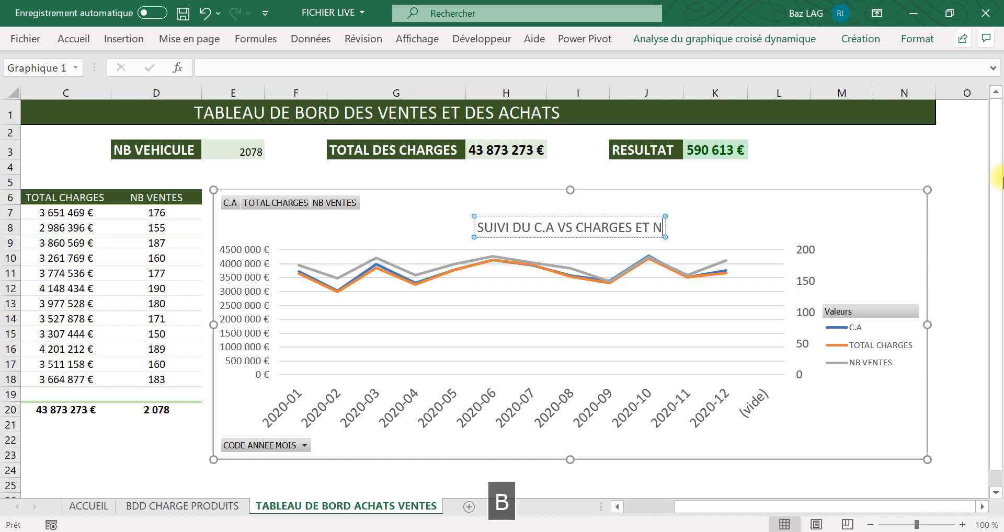
pyautogui.write('B DE COMMANDE')
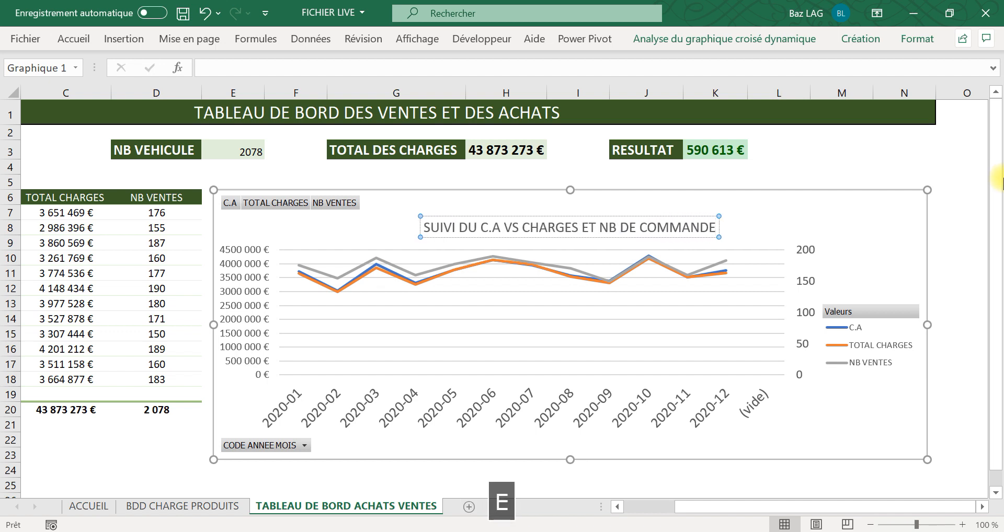
# Step: Fill the chart title's background with the darkest green theme color
pyautogui.click(92, 45)
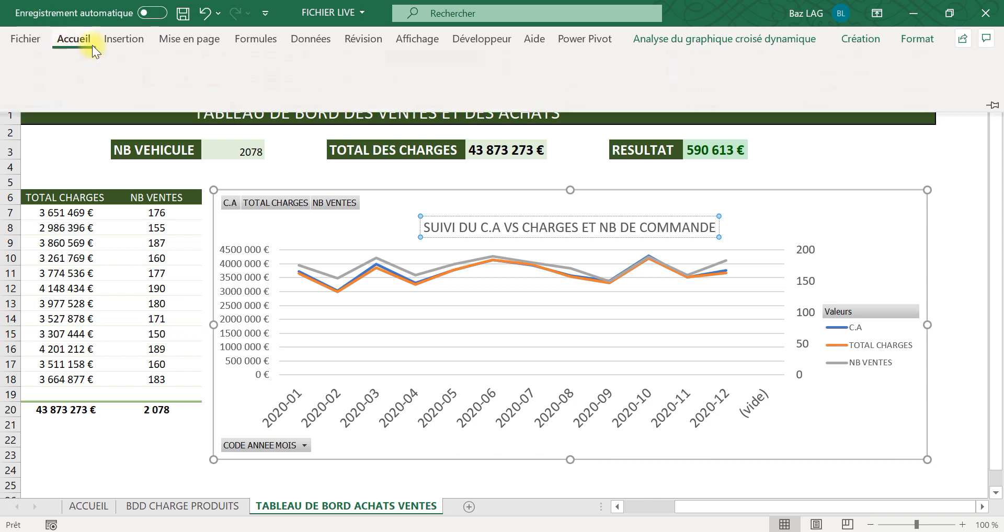
pyautogui.click(206, 94)
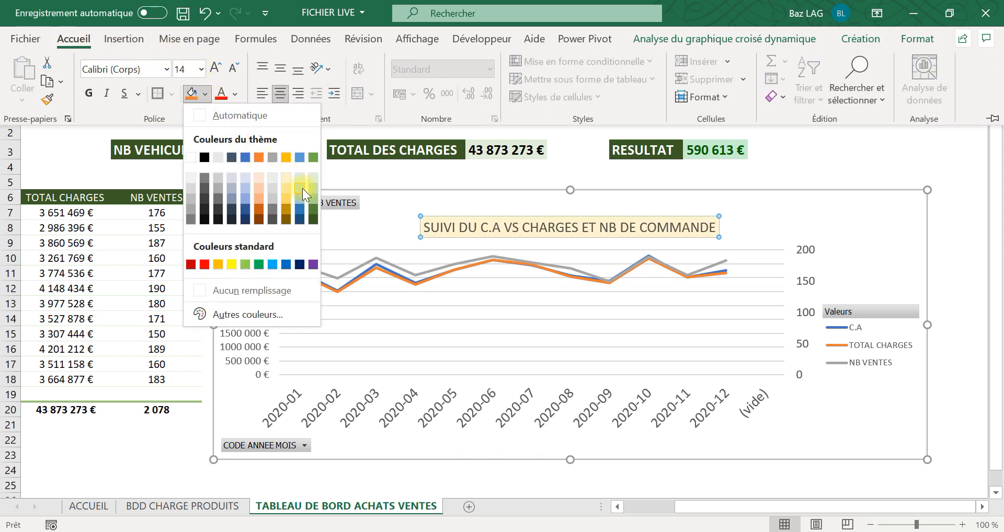
pyautogui.click(311, 217)
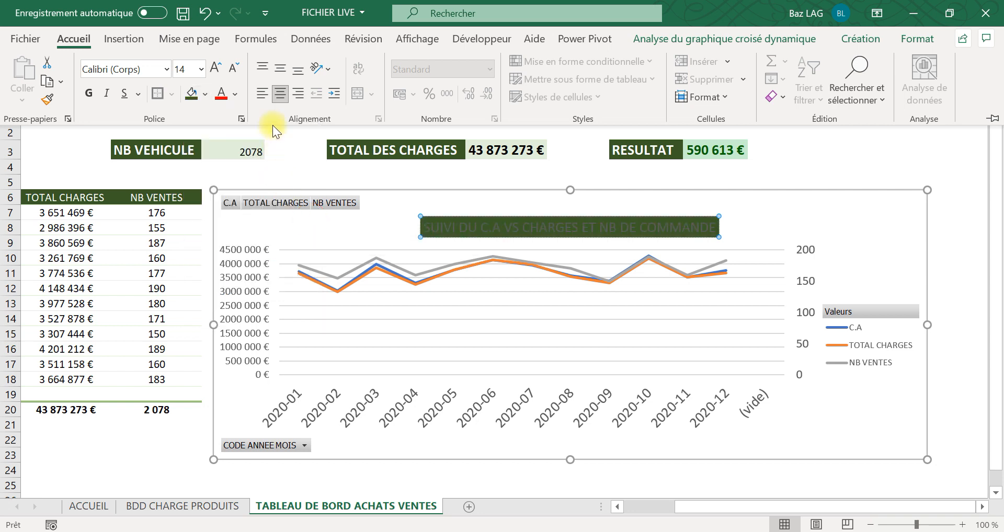
# Step: Make the chart title's text white and bold
pyautogui.click(235, 95)
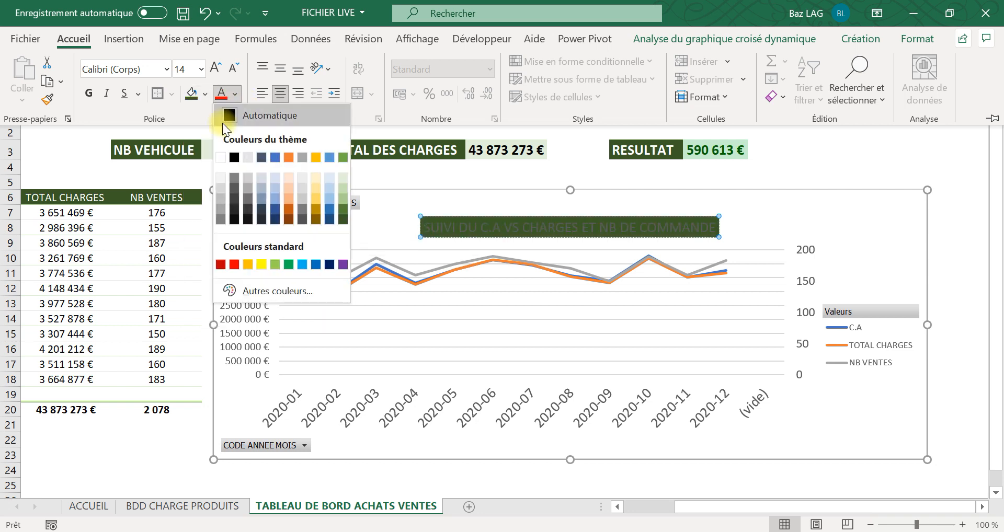
pyautogui.click(221, 156)
pyautogui.tripleClick(563, 229)
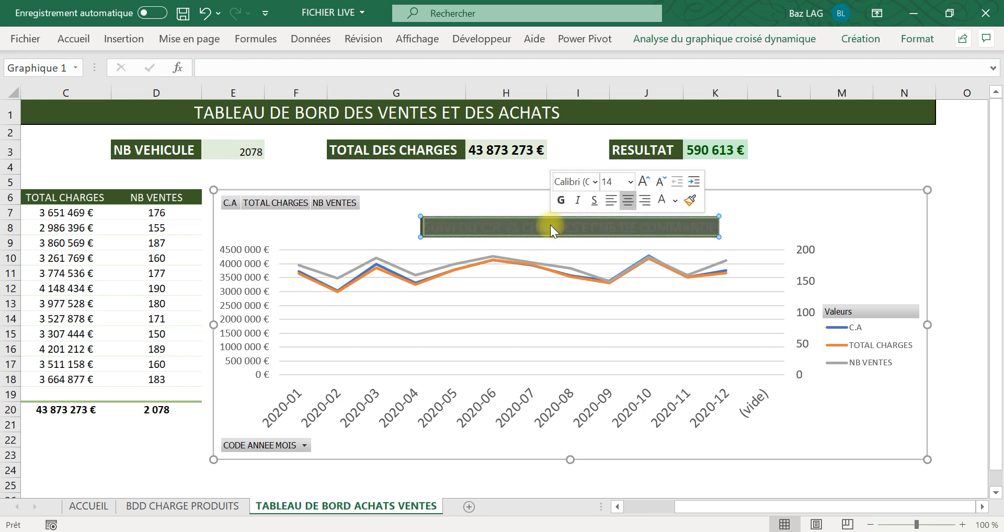
pyautogui.click(92, 40)
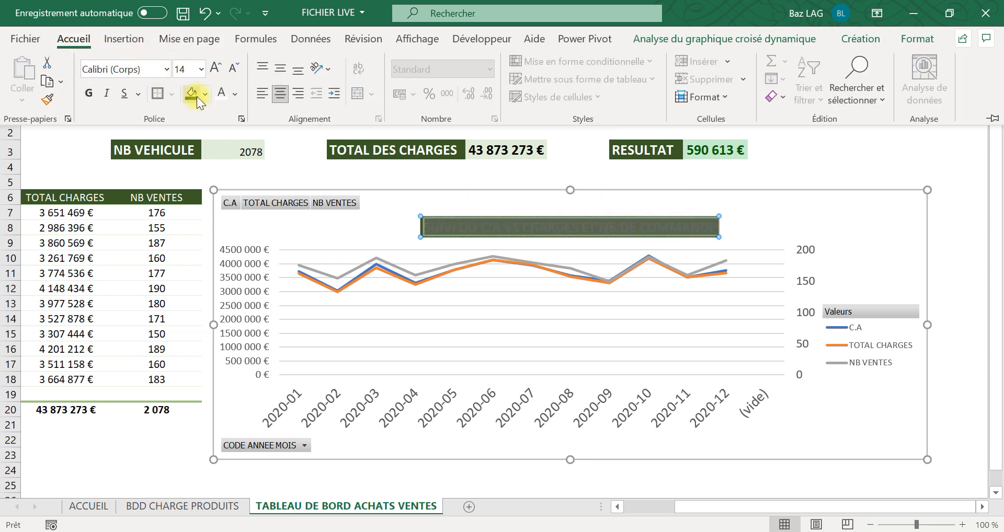
pyautogui.click(221, 98)
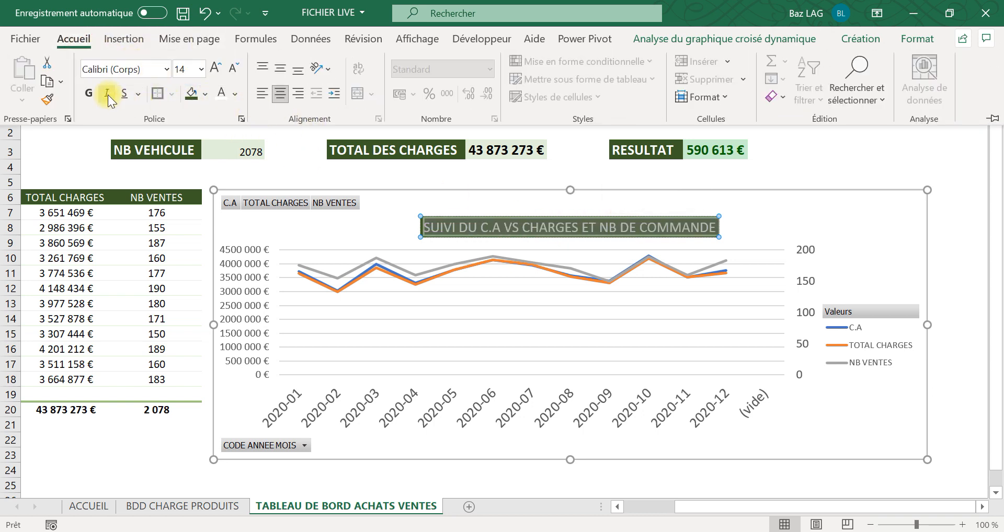
pyautogui.click(88, 93)
pyautogui.click(830, 159)
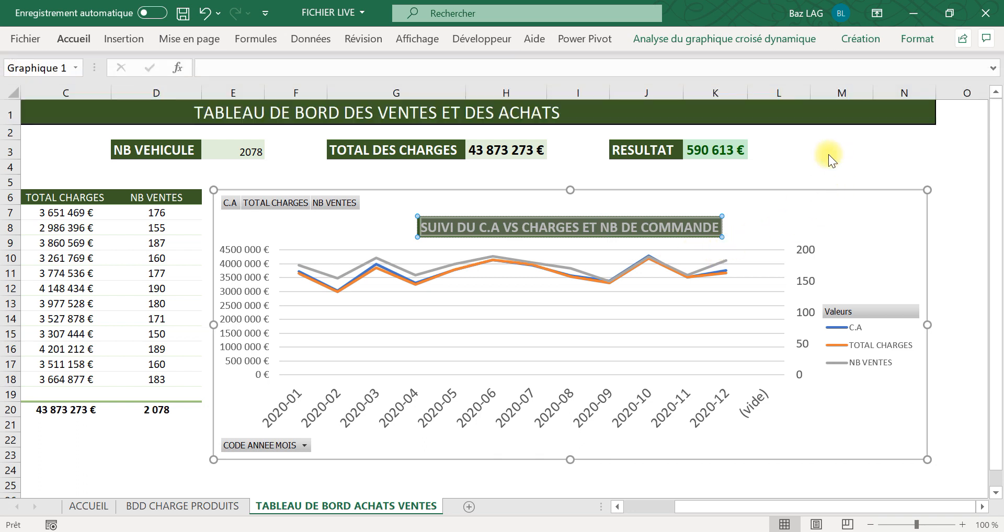
pyautogui.click(829, 159)
# Step: Fill the chart area with the light green "Vert, Accentuation6, plus clair 80 %" and deselect the chart
pyautogui.click(340, 210)
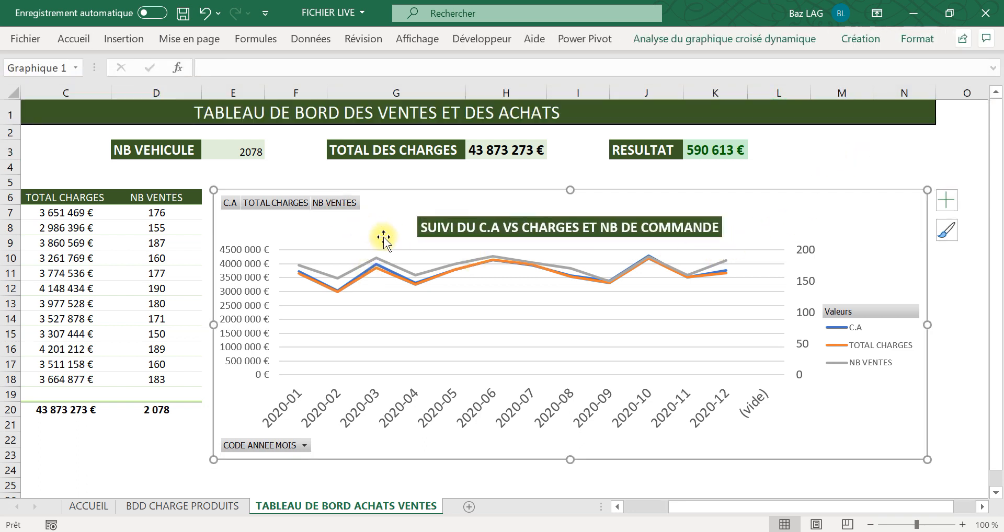
pyautogui.click(908, 37)
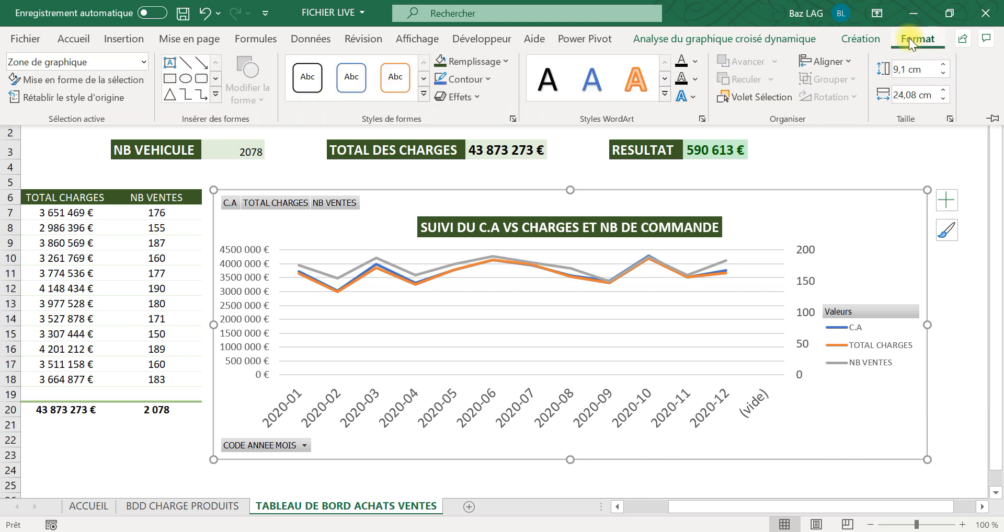
pyautogui.click(506, 62)
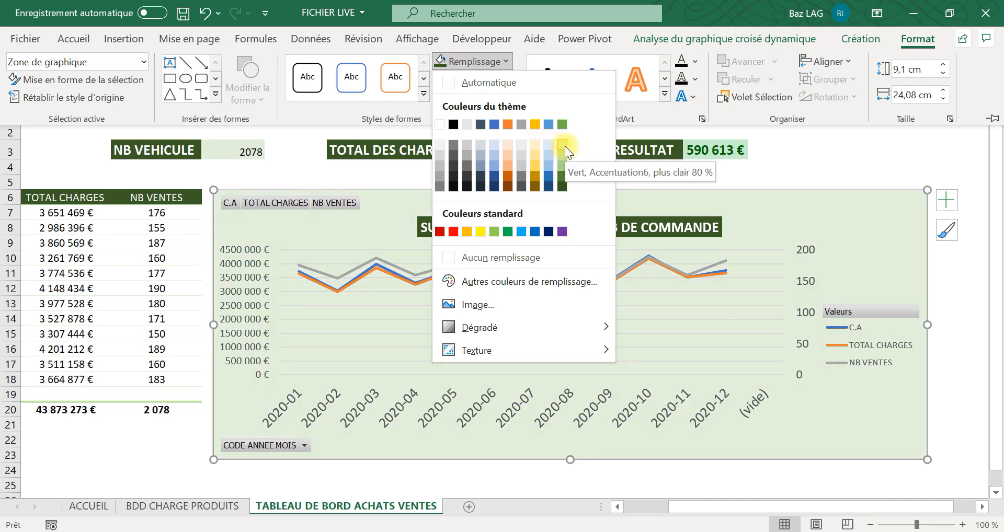
pyautogui.click(564, 146)
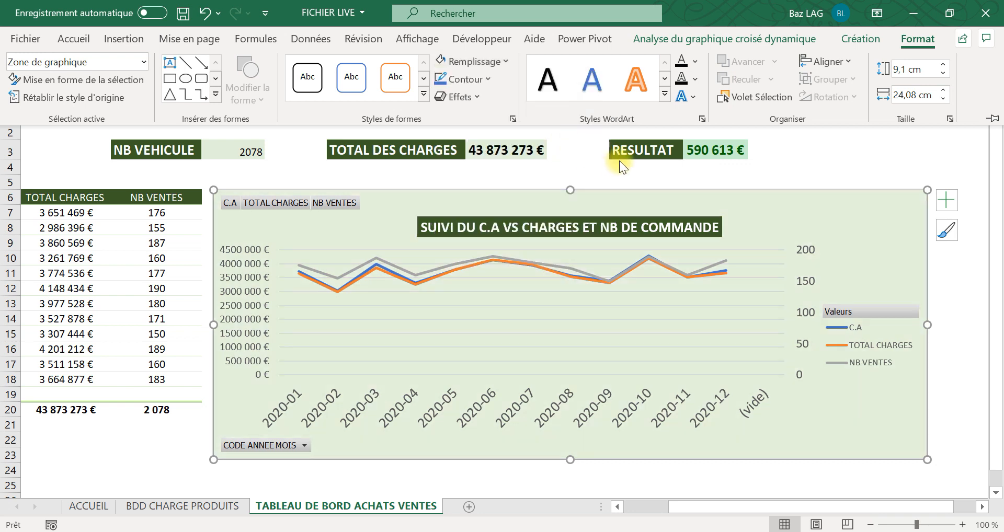
pyautogui.hotkey('ctrl', 'F1')
pyautogui.click(454, 179)
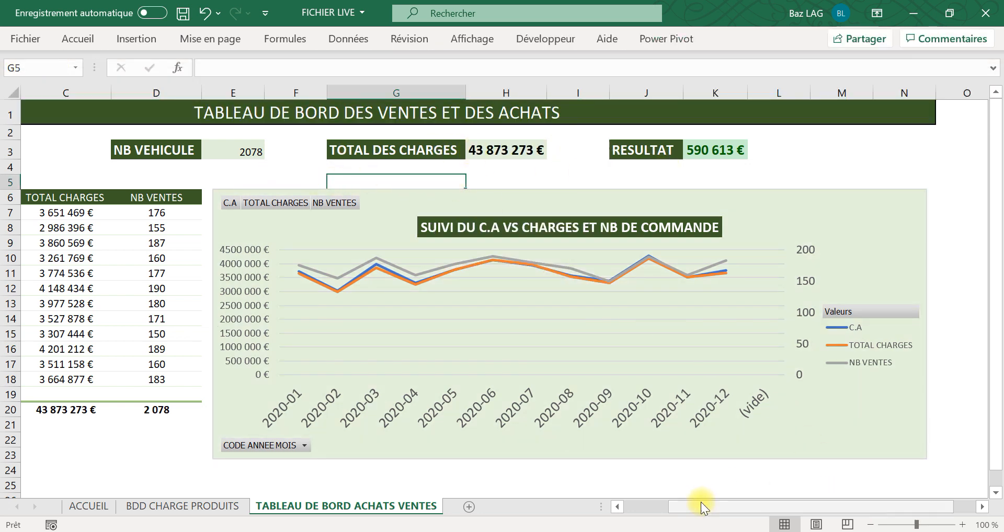
# Step: Format the NB VEHICULE value in E3 as a number with a thousands separator and 0 decimals
pyautogui.moveTo(699, 505); pyautogui.dragTo(644, 507)
pyautogui.click(444, 151)
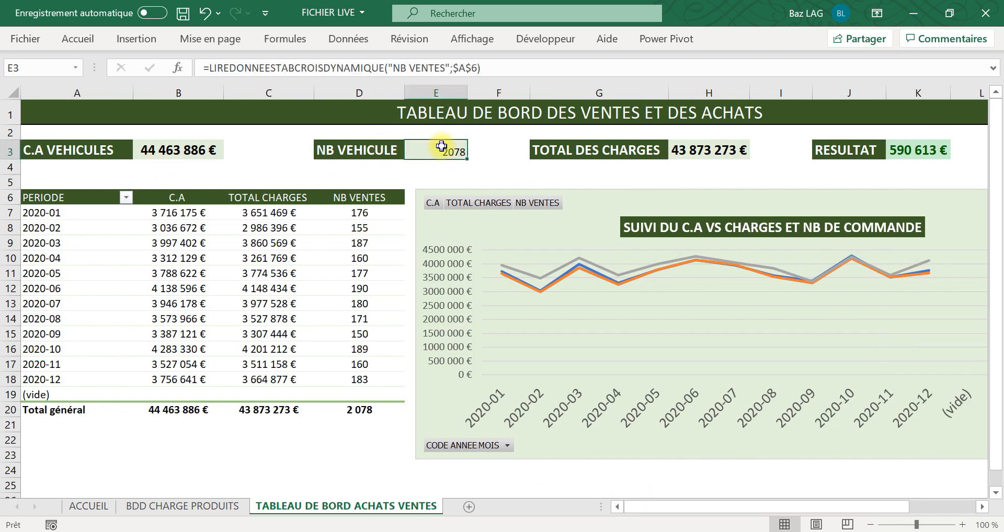
pyautogui.rightClick(442, 146)
pyautogui.click(511, 447)
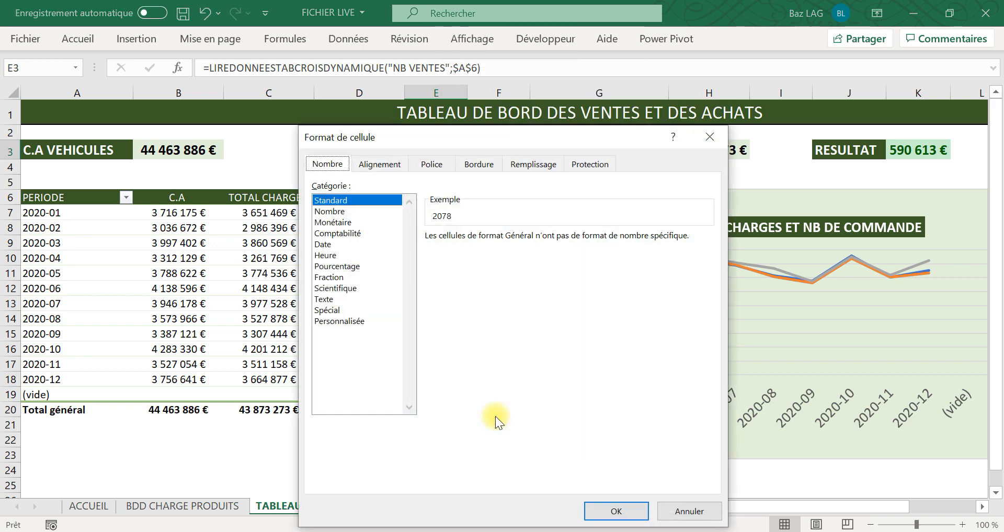
pyautogui.click(342, 211)
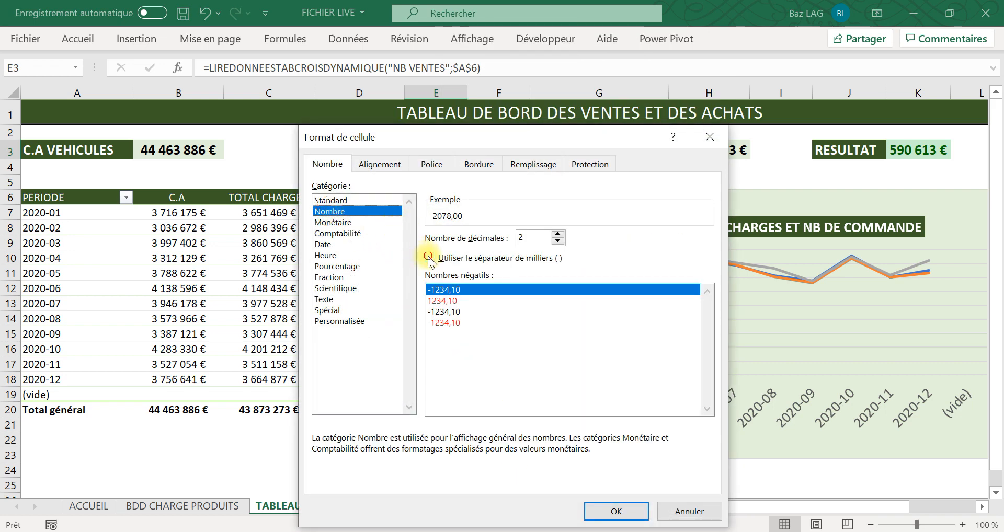
pyautogui.click(429, 257)
pyautogui.click(558, 241)
pyautogui.click(558, 241)
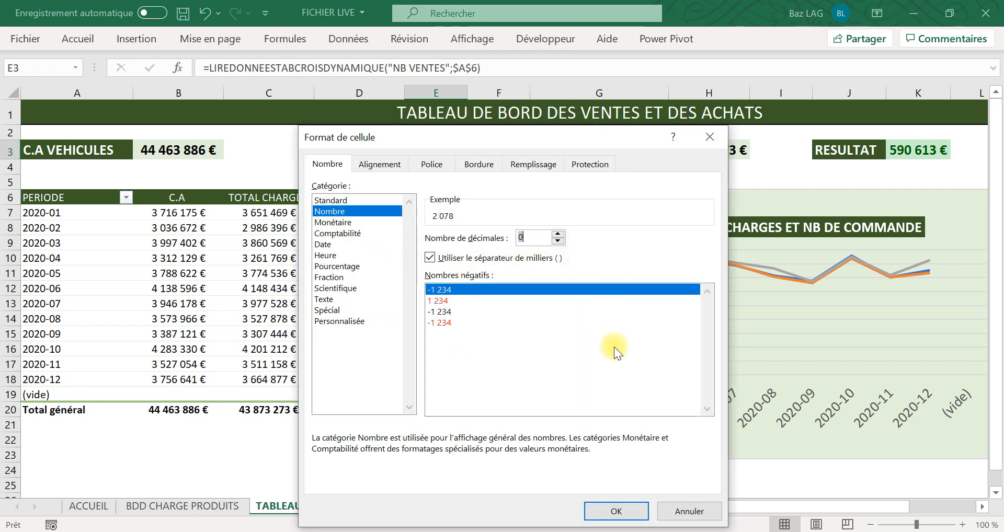
pyautogui.click(616, 511)
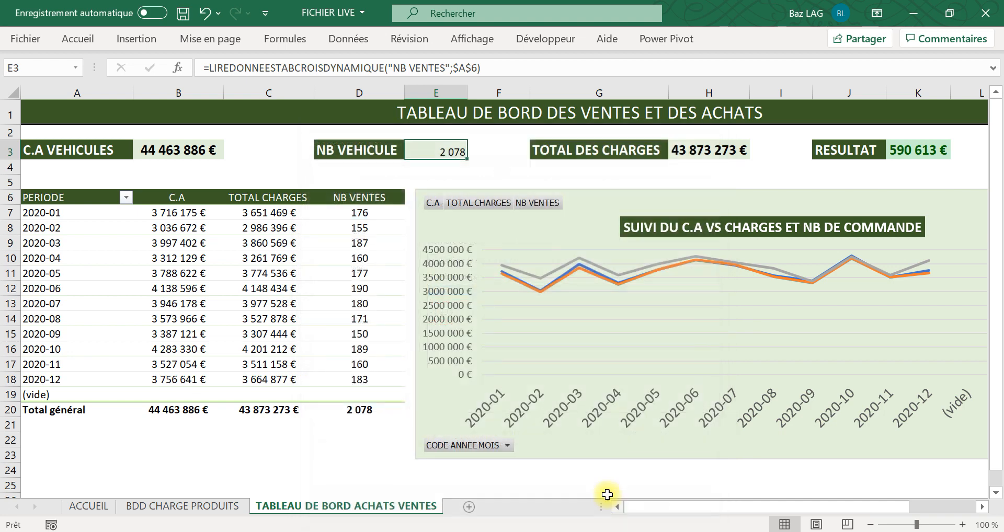
# Step: Center the NB VEHICULE value in E3 horizontally and vertically, and make it italic and underlined
pyautogui.click(79, 38)
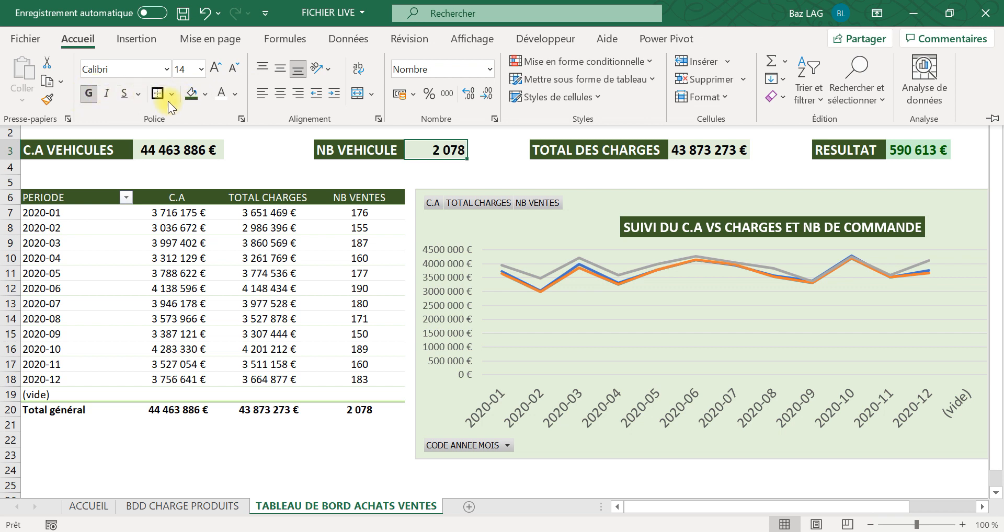
pyautogui.click(284, 93)
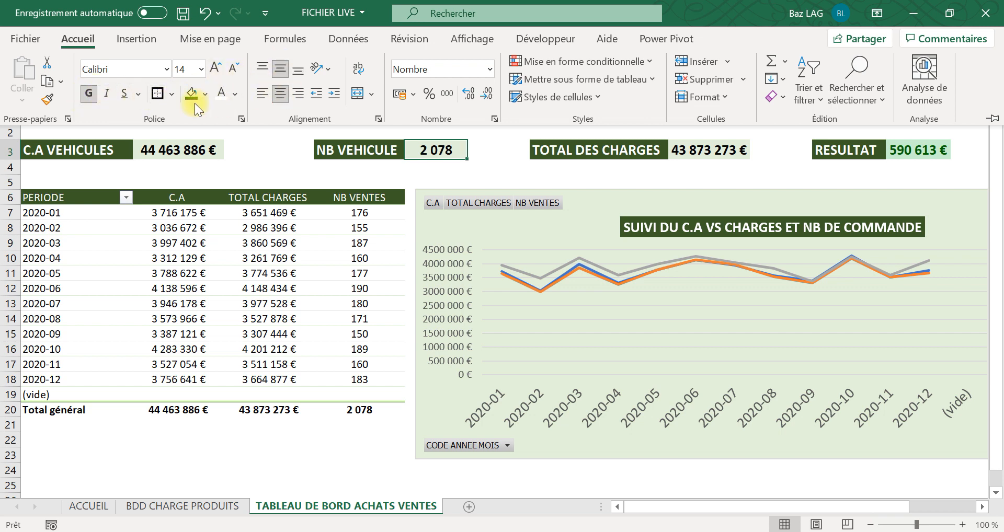
pyautogui.click(112, 94)
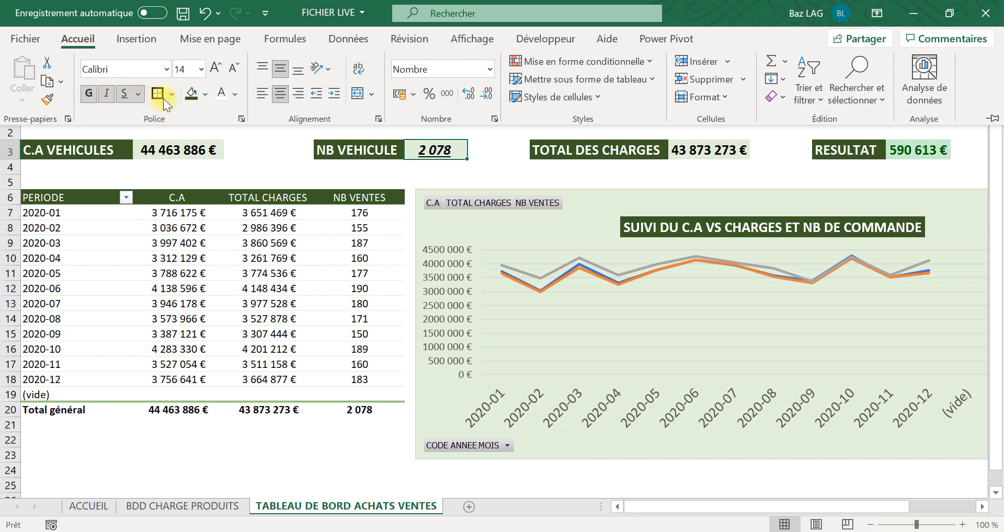
# Step: Color the NB VEHICULE value in E3 red and deselect the cell
pyautogui.click(231, 96)
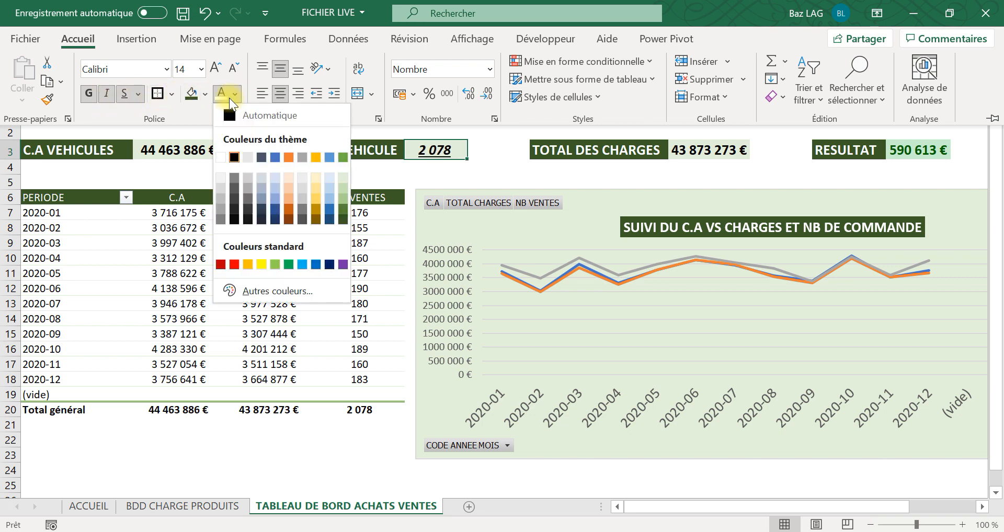
pyautogui.click(221, 265)
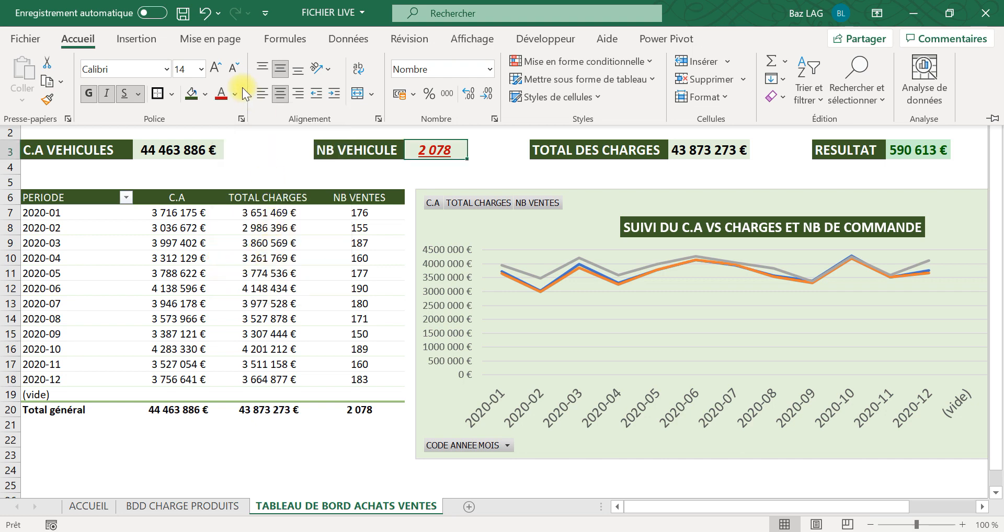
pyautogui.click(236, 94)
pyautogui.click(478, 170)
pyautogui.hotkey('ctrl', 'F1')
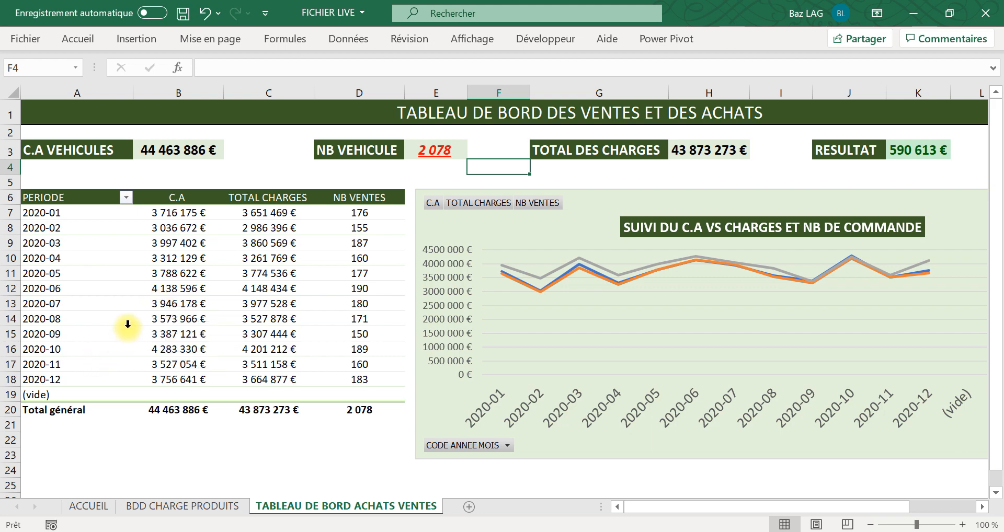
# Step: Copy the monthly pivot table in A6:D20 and paste it starting at cell A28
pyautogui.moveTo(41, 197); pyautogui.dragTo(350, 410)
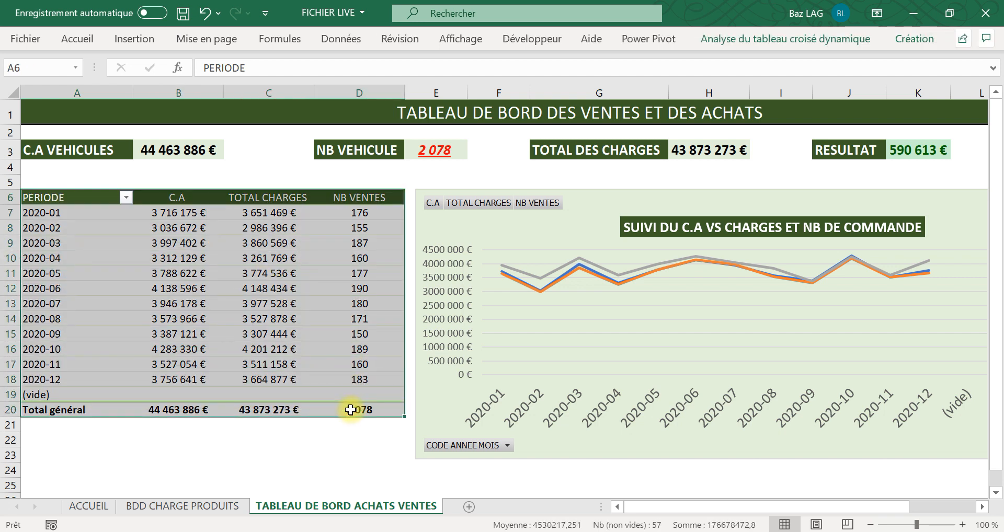
pyautogui.hotkey('ctrl', 'c')
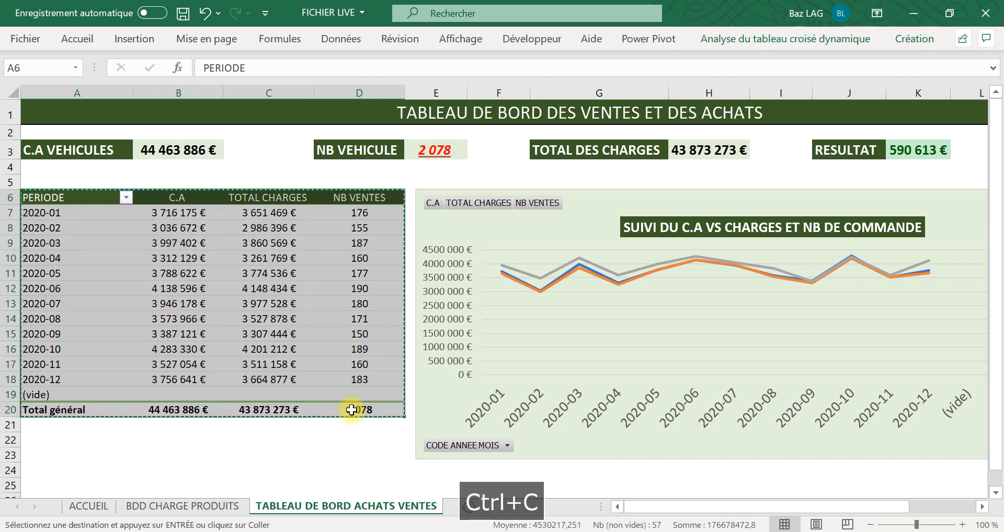
pyautogui.scroll(-3, 345, 402)
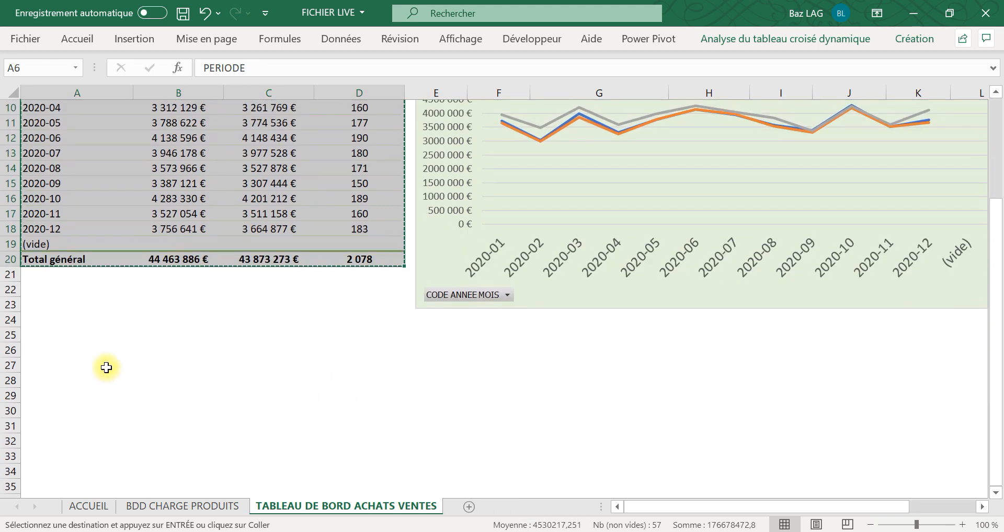
pyautogui.click(75, 363)
pyautogui.click(56, 378)
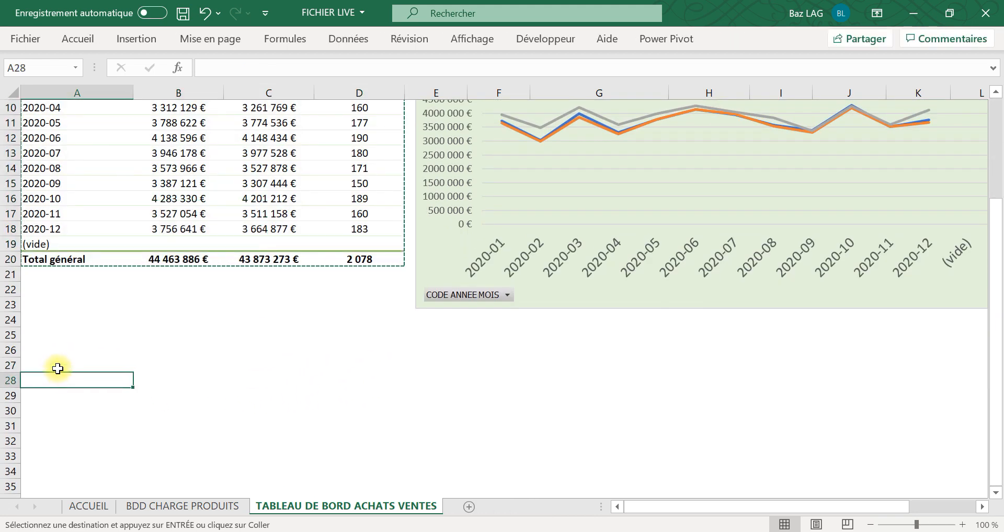
pyautogui.hotkey('ctrl', 'v')
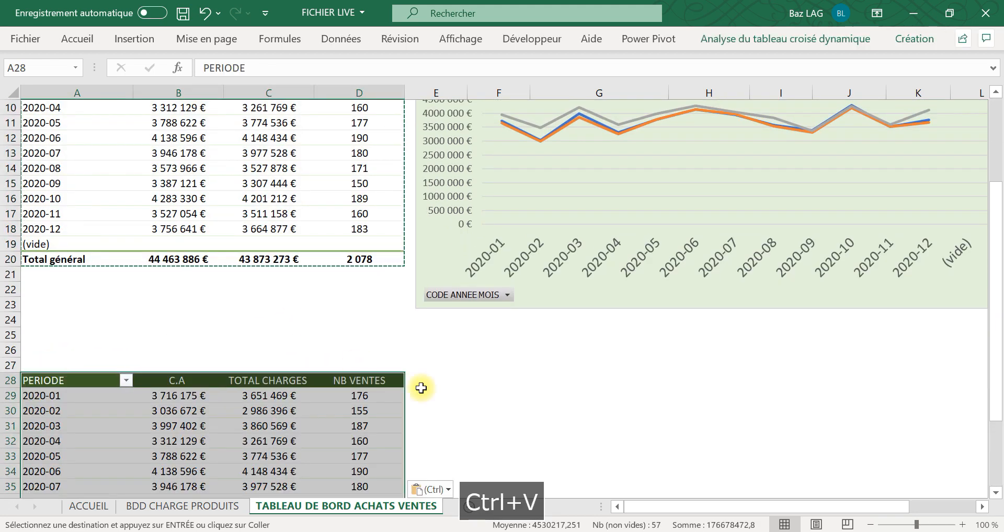
pyautogui.click(493, 399)
pyautogui.click(265, 408)
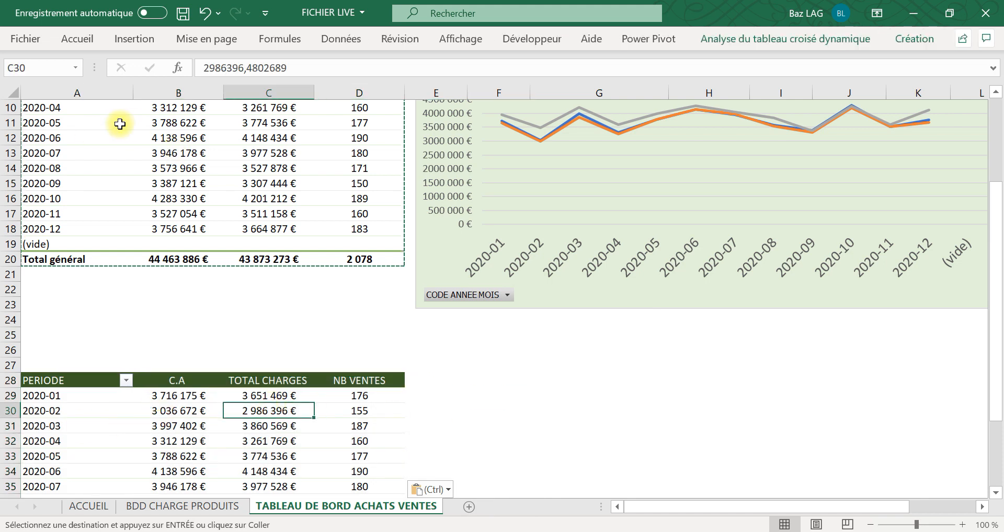
# Step: Display the field list of the copied pivot table that starts in A28
pyautogui.scroll(-1, 264, 414)
pyautogui.click(78, 380)
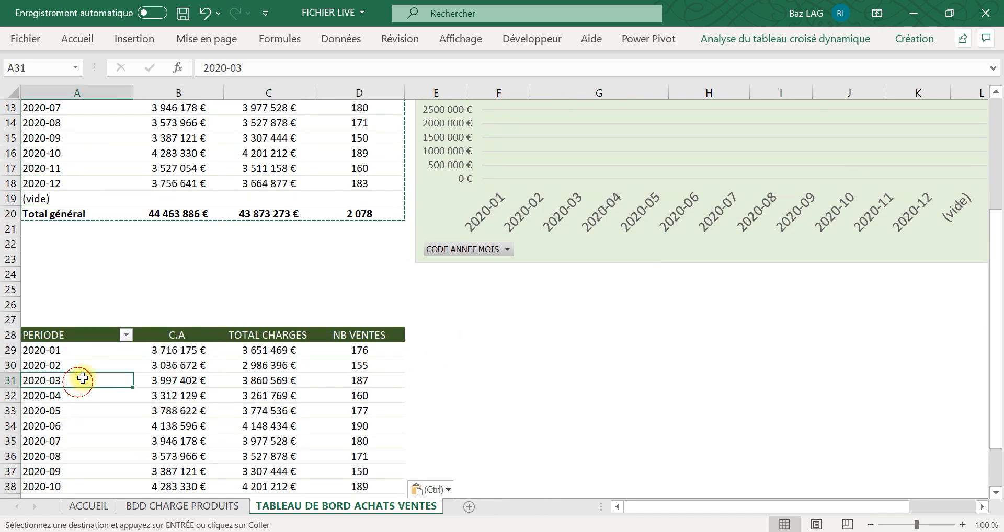
pyautogui.click(923, 39)
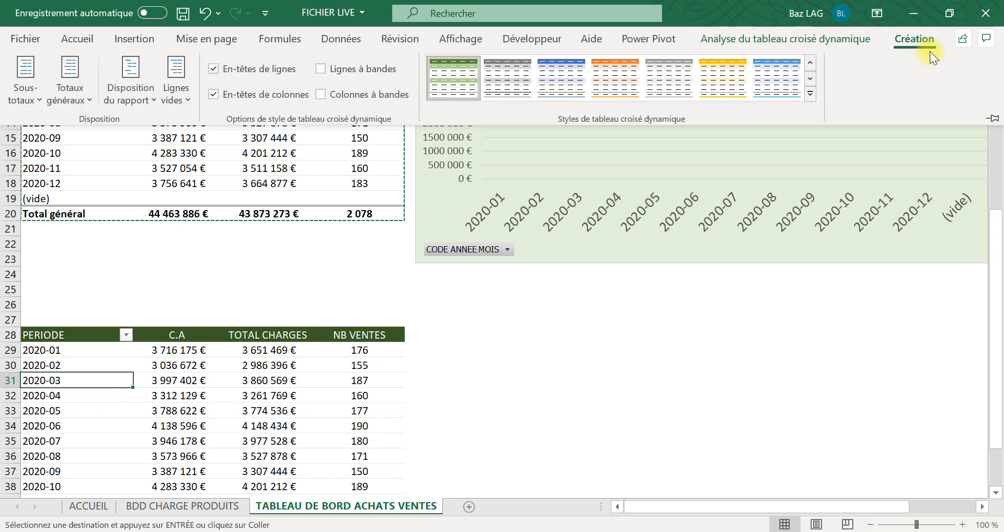
pyautogui.click(850, 39)
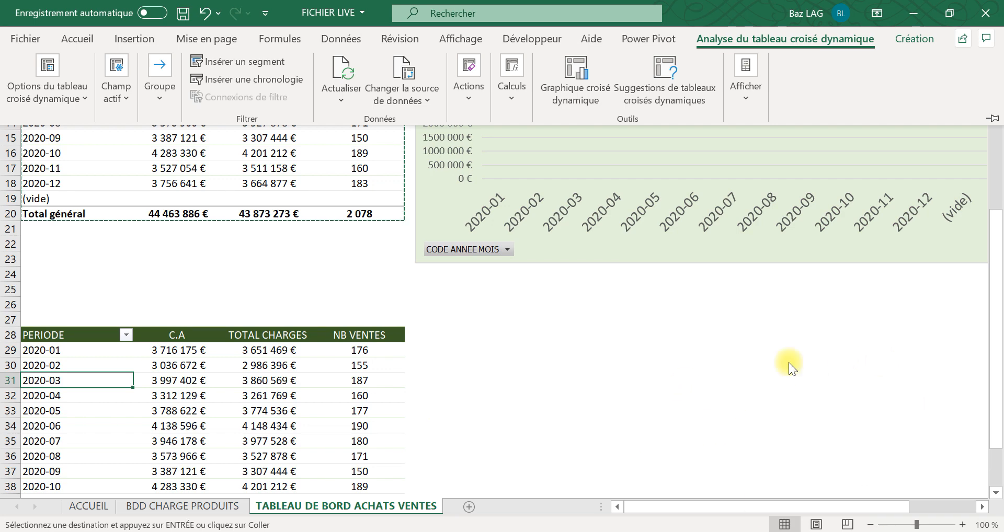
pyautogui.click(754, 100)
pyautogui.click(747, 154)
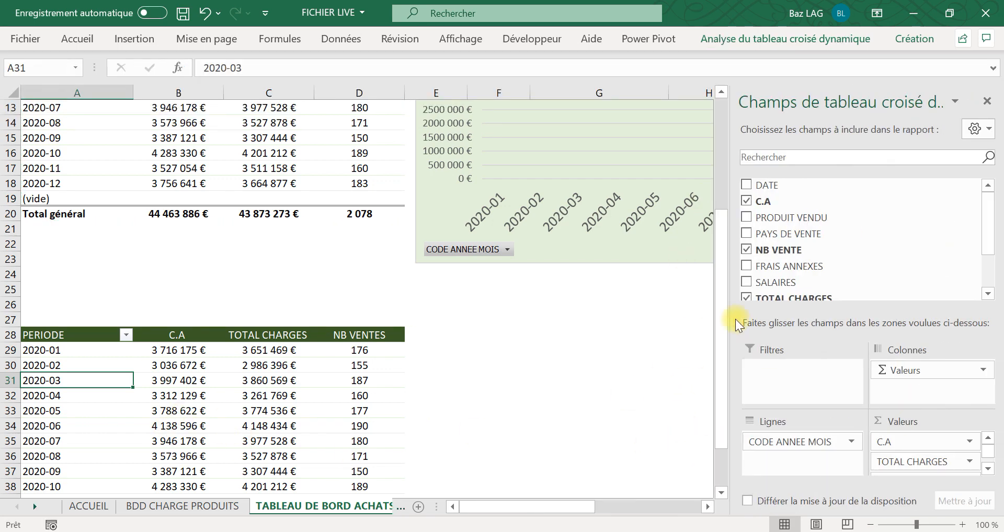
# Step: Remove all value, column and row fields from the copied pivot table
pyautogui.moveTo(896, 442); pyautogui.dragTo(936, 329)
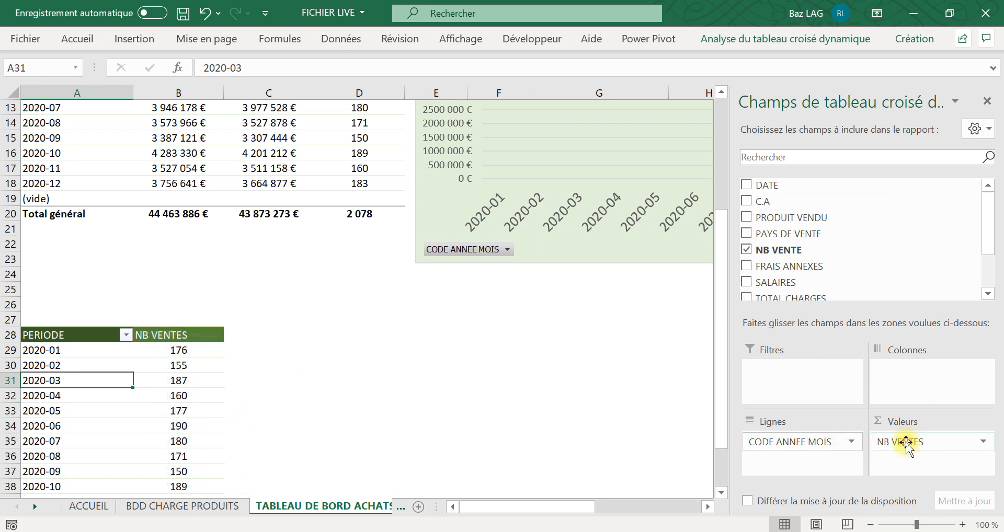
pyautogui.moveTo(912, 444); pyautogui.dragTo(831, 339)
pyautogui.moveTo(792, 442); pyautogui.dragTo(976, 208)
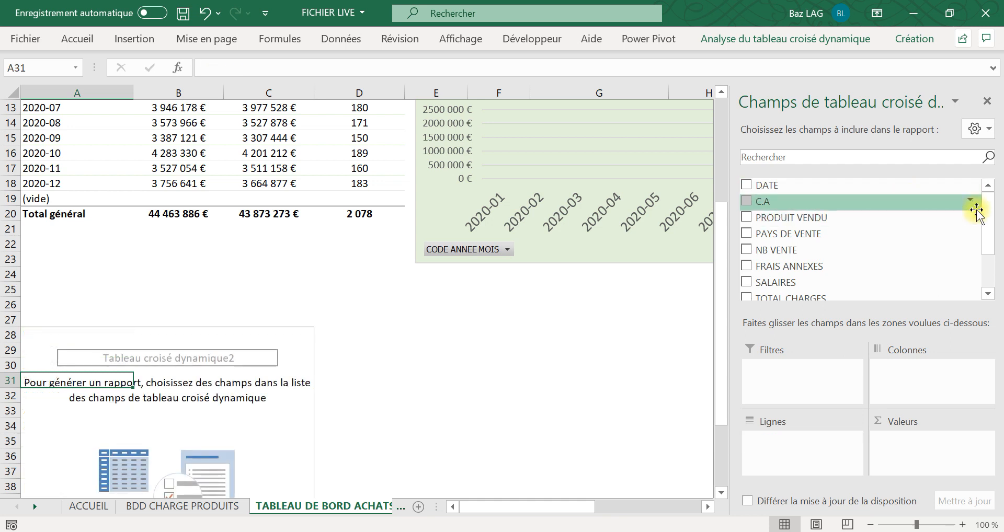
# Step: Lay out the copied pivot table with CODE ANNEE MOIS as columns, PRODUIT VENDU as rows and the sum of FRAIS ANNEXES as values
pyautogui.scroll(-3, 981, 251)
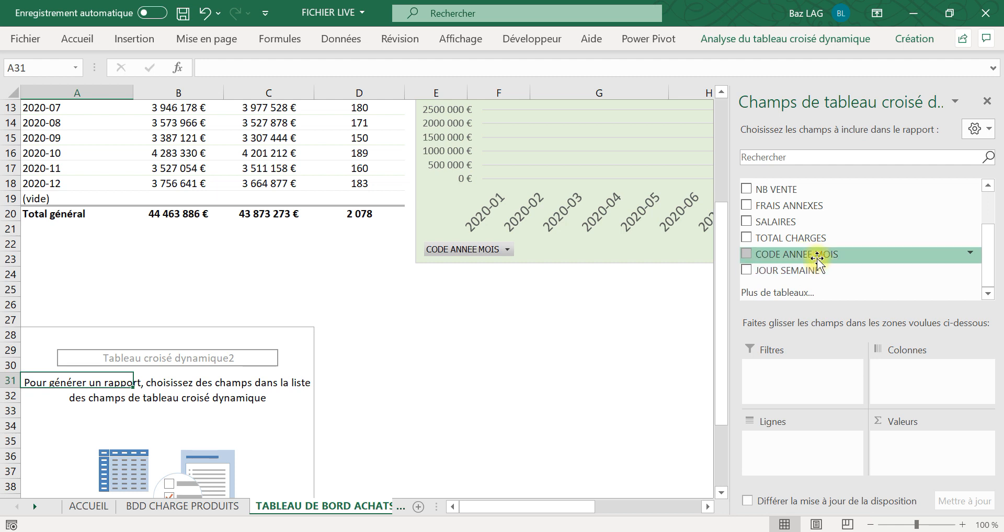
pyautogui.moveTo(817, 258); pyautogui.dragTo(895, 391)
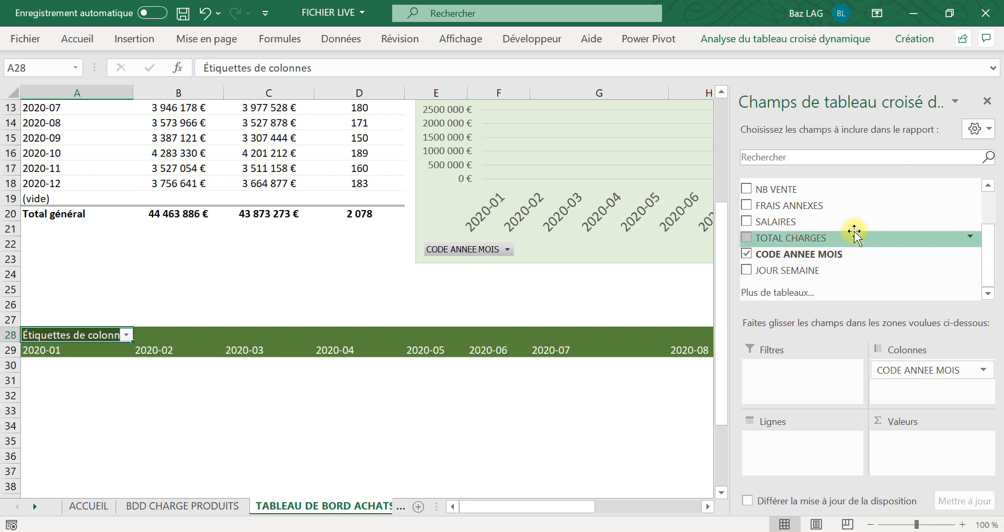
pyautogui.moveTo(987, 258); pyautogui.dragTo(979, 201)
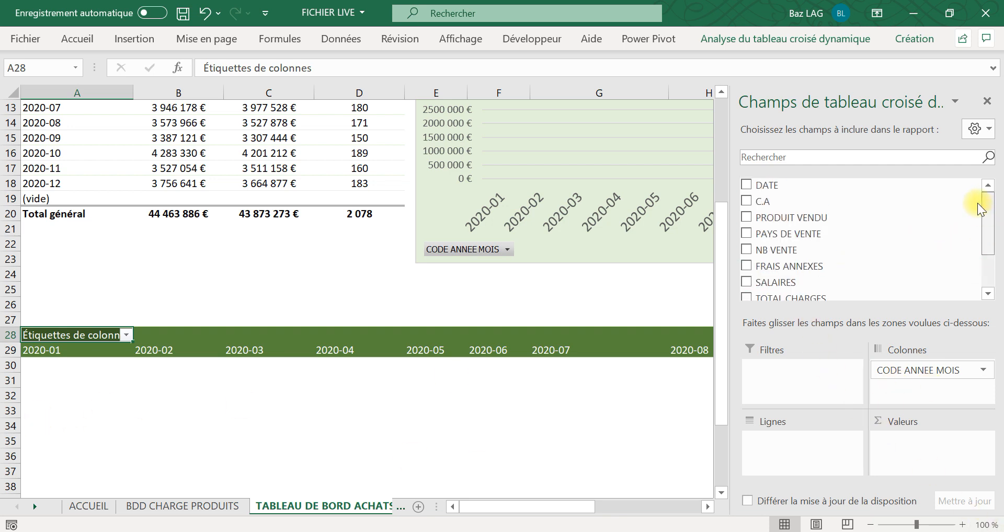
pyautogui.moveTo(801, 449); pyautogui.dragTo(802, 450)
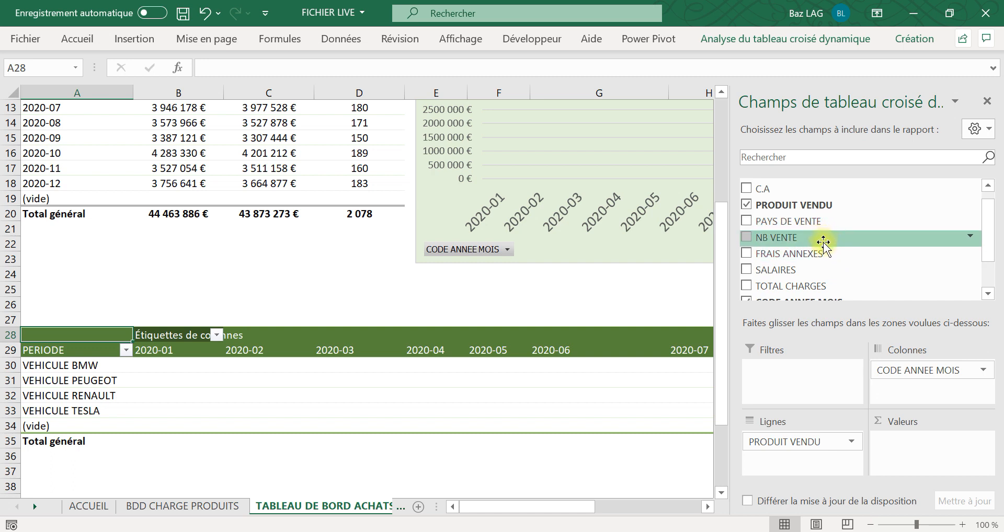
pyautogui.moveTo(986, 249)
pyautogui.mouseDown()
pyautogui.moveTo(986, 277)
pyautogui.moveTo(975, 240)
pyautogui.mouseUp()
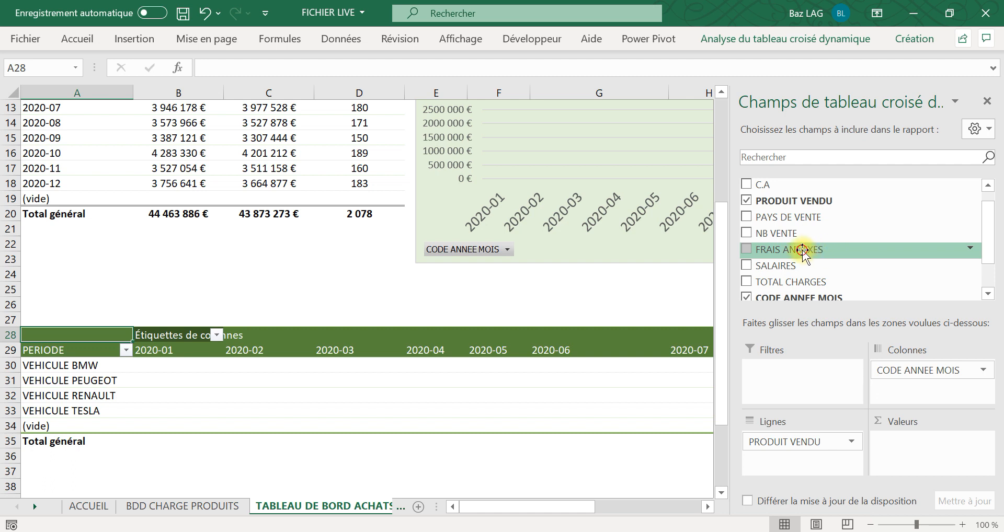
pyautogui.moveTo(802, 253); pyautogui.dragTo(897, 429)
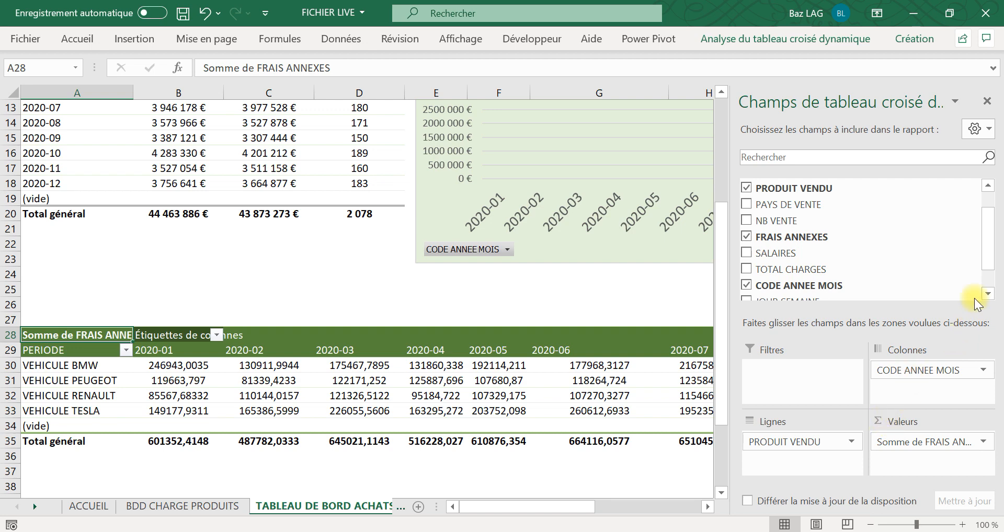
# Step: Enter the heading "EVOLUTION DES FRAIS ANNEXES" in cell A26 above the second pivot table
pyautogui.click(384, 306)
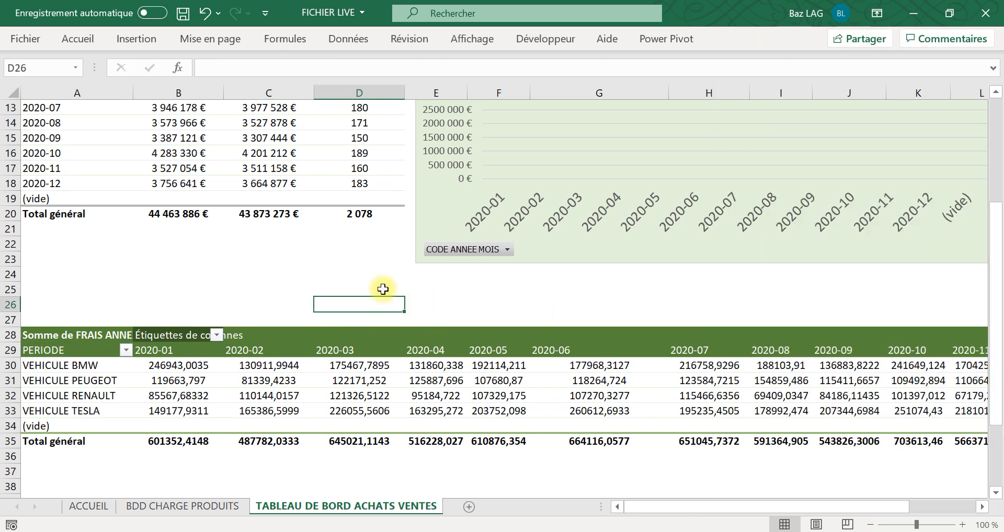
pyautogui.click(56, 304)
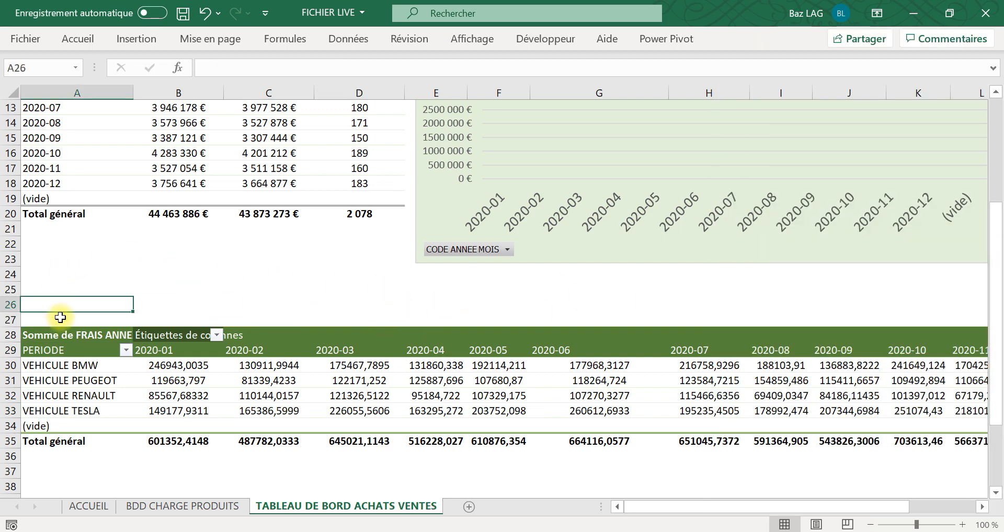
pyautogui.click(60, 317)
pyautogui.click(65, 304)
pyautogui.press('capslock')
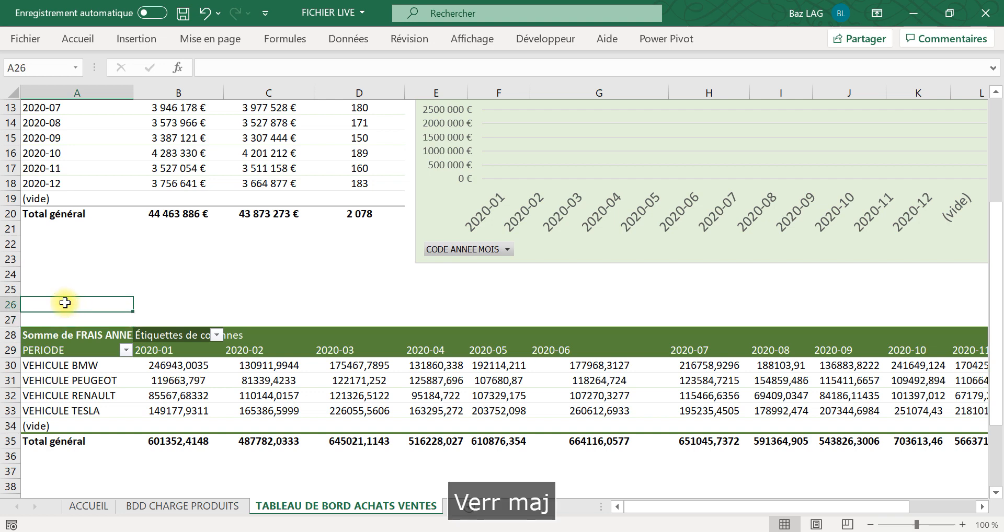
pyautogui.write('e')
pyautogui.press('capslock')
pyautogui.press('BackSpace')
pyautogui.write('EVOLU')
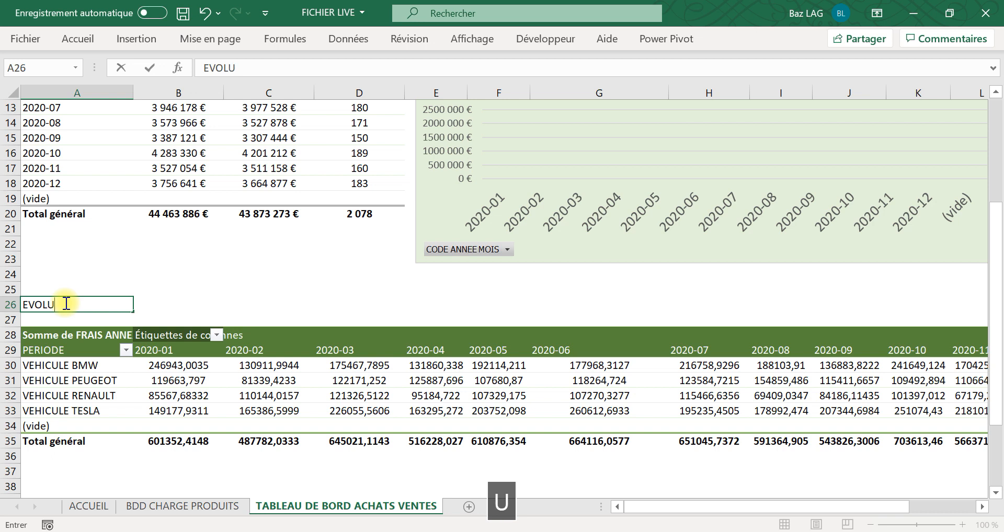
pyautogui.write('TION DES ')
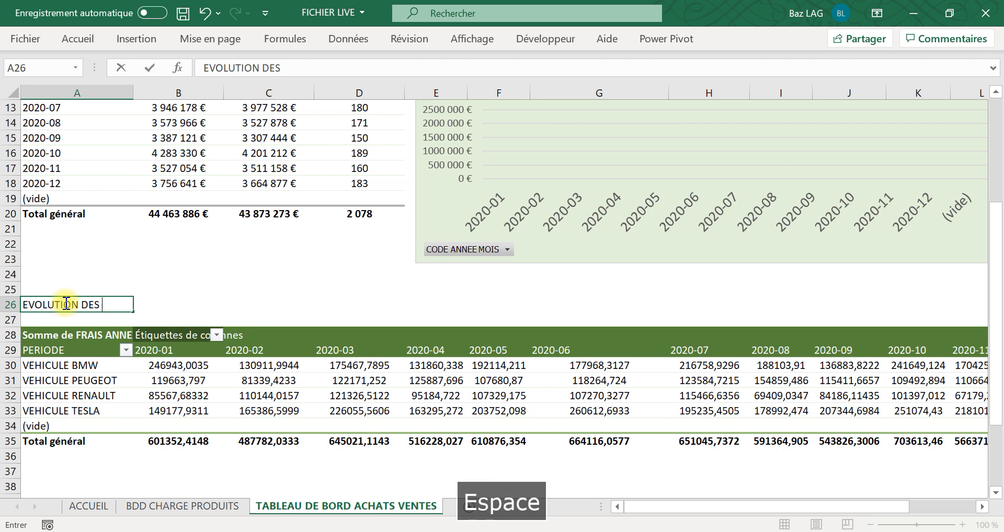
pyautogui.write('FRAIS A')
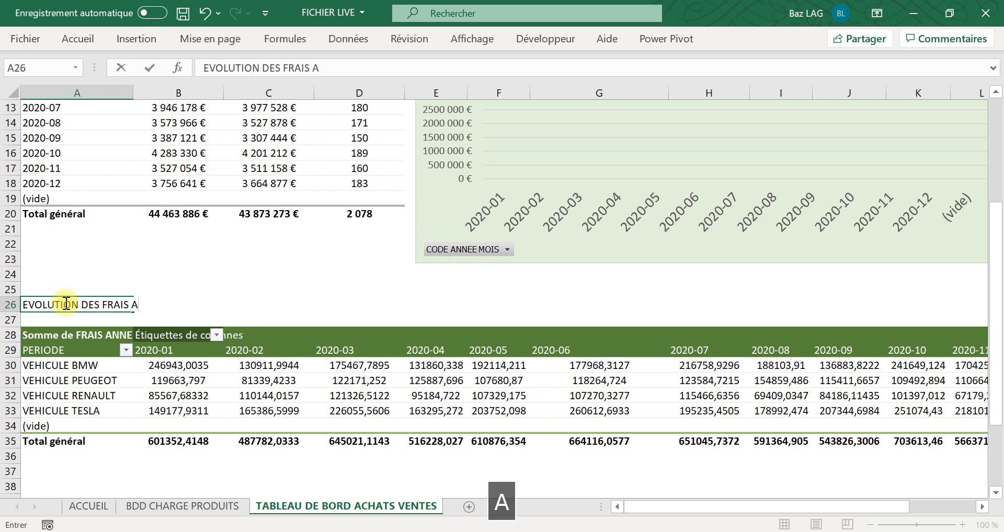
pyautogui.write('NNEXES')
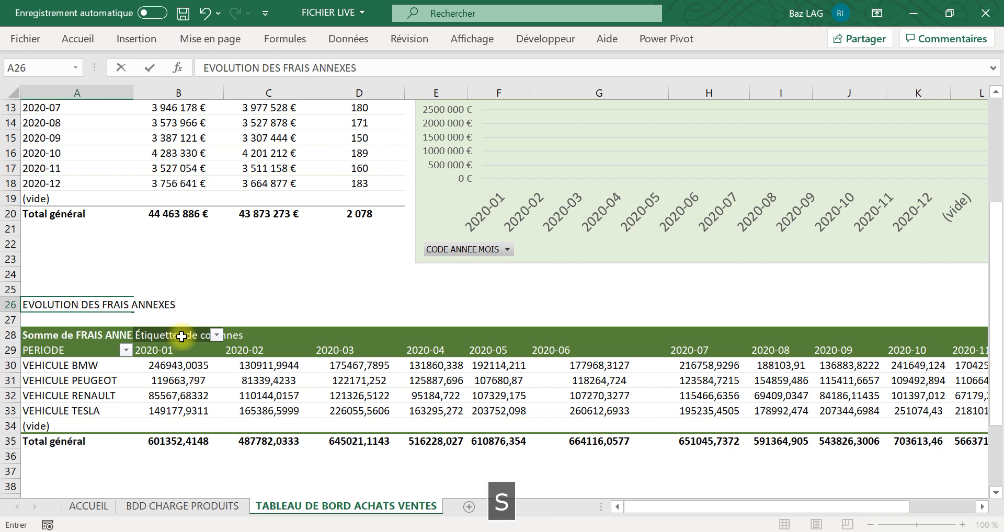
pyautogui.press('capslock')
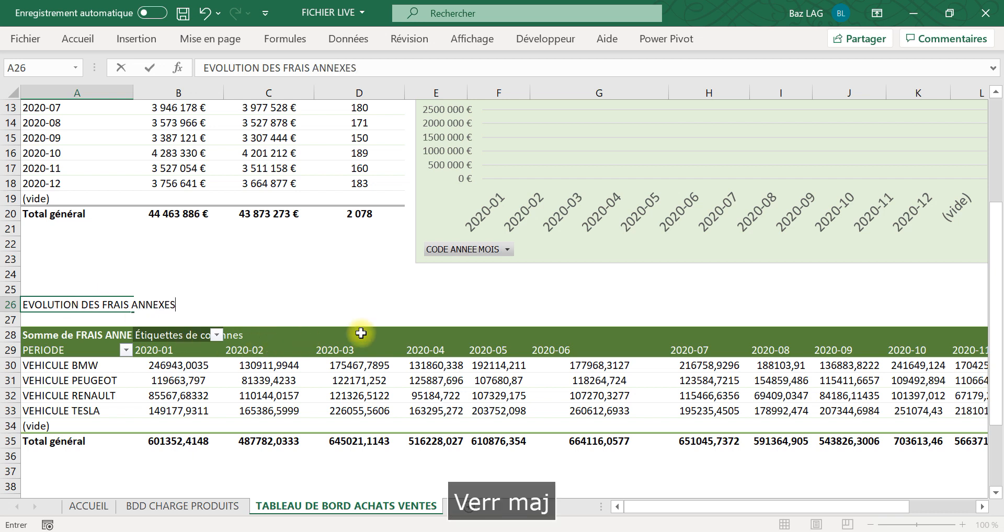
pyautogui.click(209, 289)
# Step: Format the A26 heading as bold, underlined, 12-point text in the standard purple color
pyautogui.click(89, 301)
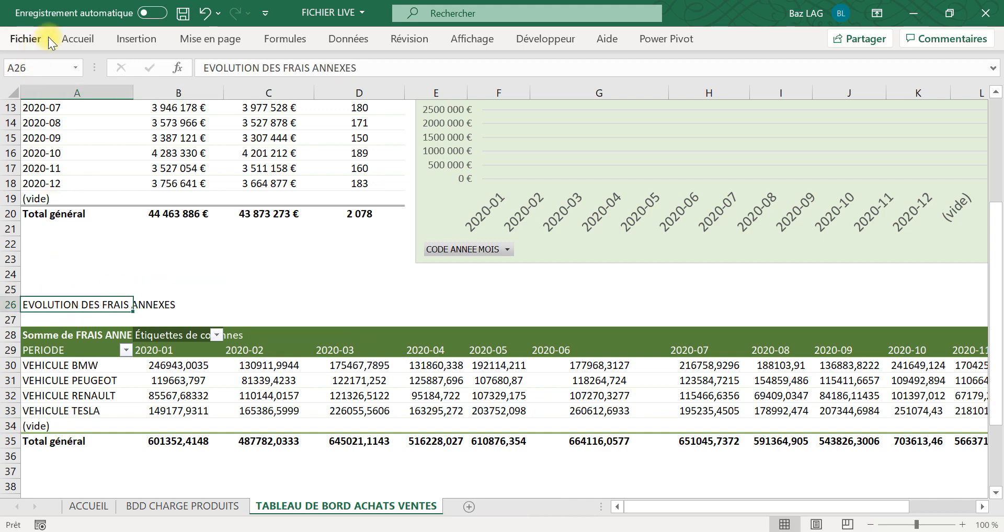
pyautogui.click(77, 38)
pyautogui.click(84, 94)
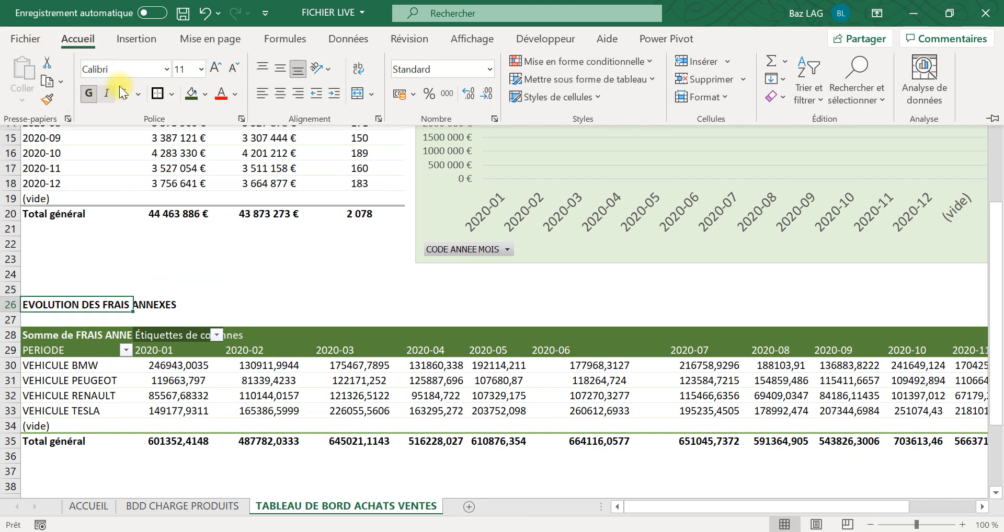
pyautogui.click(215, 69)
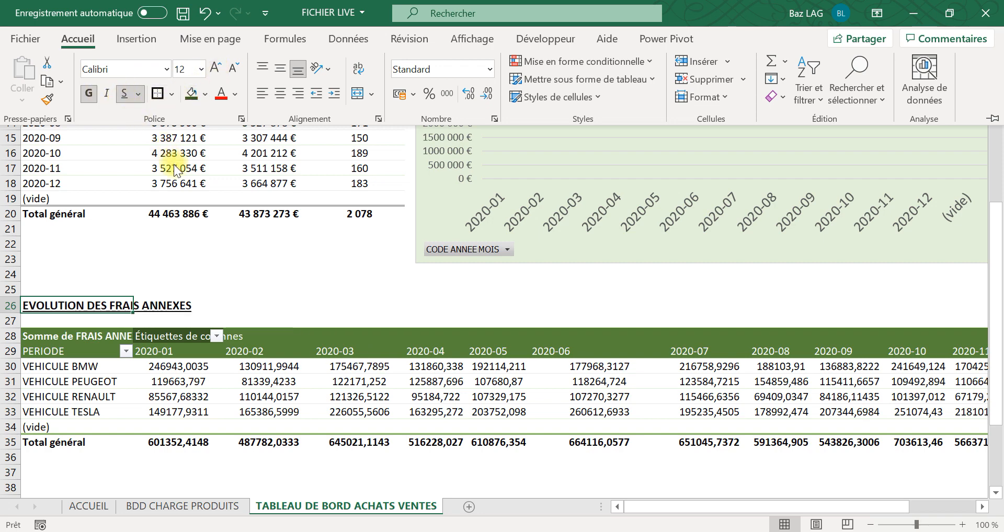
pyautogui.click(233, 94)
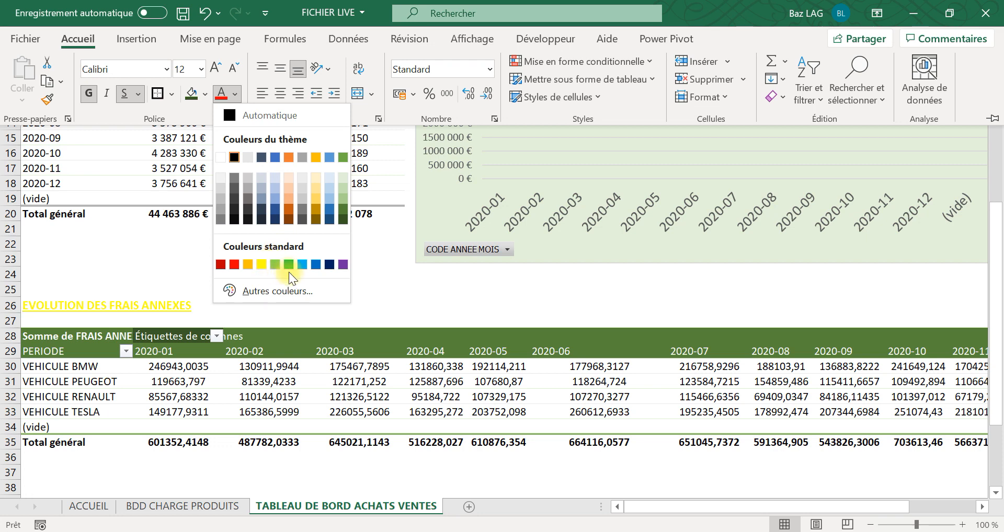
pyautogui.click(339, 265)
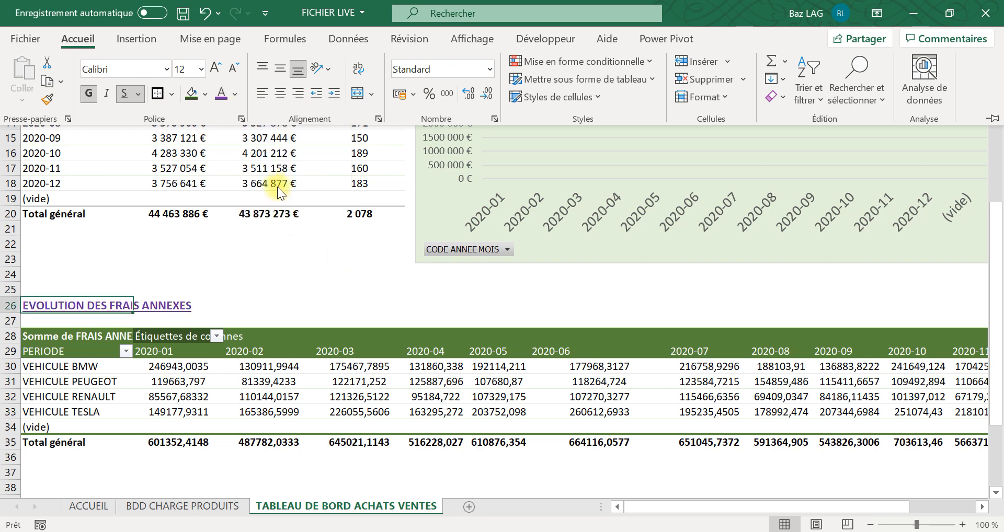
pyautogui.click(58, 304)
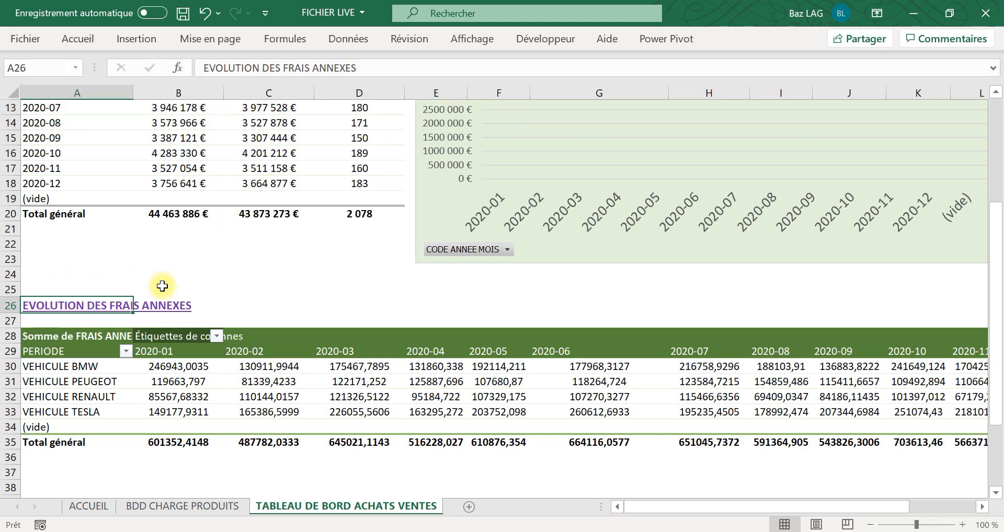
pyautogui.click(245, 279)
# Step: Select the heading range A26:B26 and bring up the cell formatting commands
pyautogui.click(78, 305)
pyautogui.moveTo(78, 305); pyautogui.dragTo(207, 305)
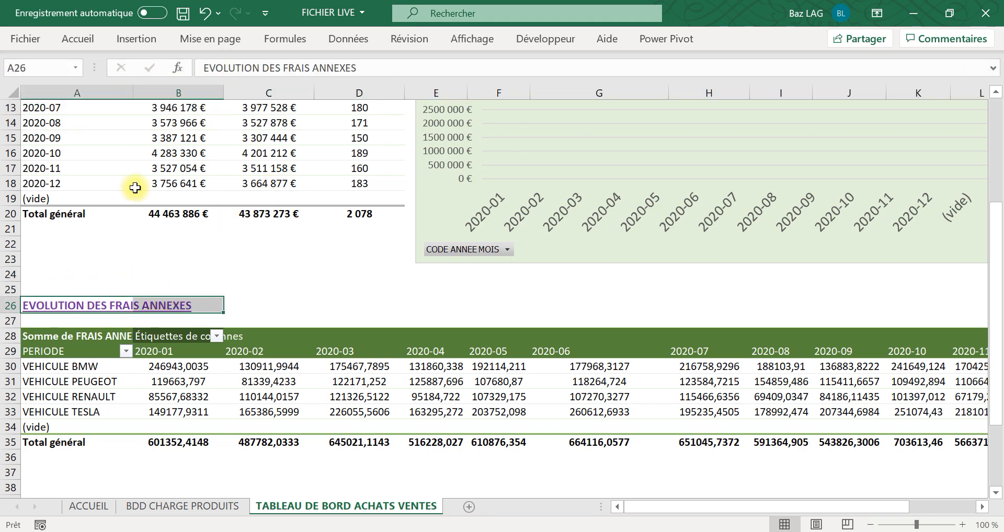
pyautogui.click(83, 39)
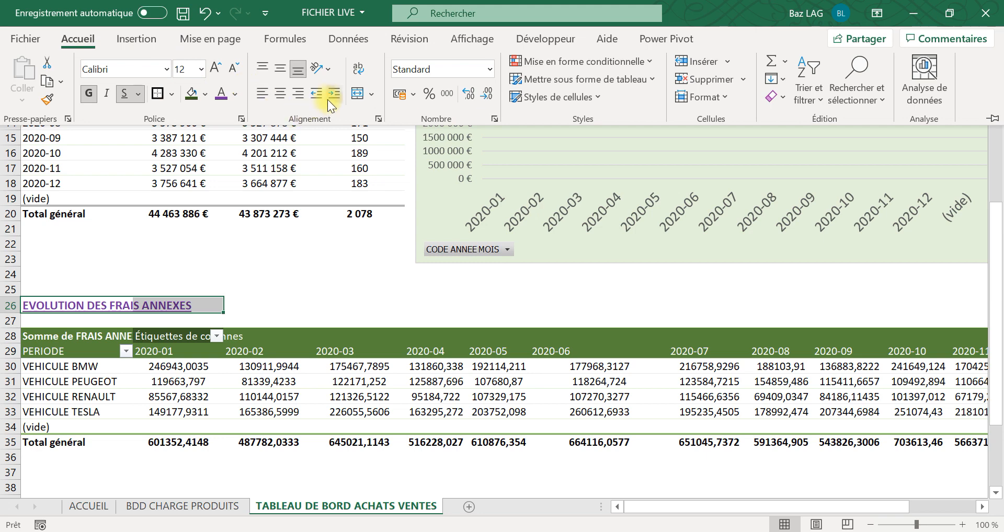
# Step: Format the EVOLUTION DES FRAIS ANNEXES title in row 26 as a merged, left-aligned cell with a light gold fill
pyautogui.click(357, 94)
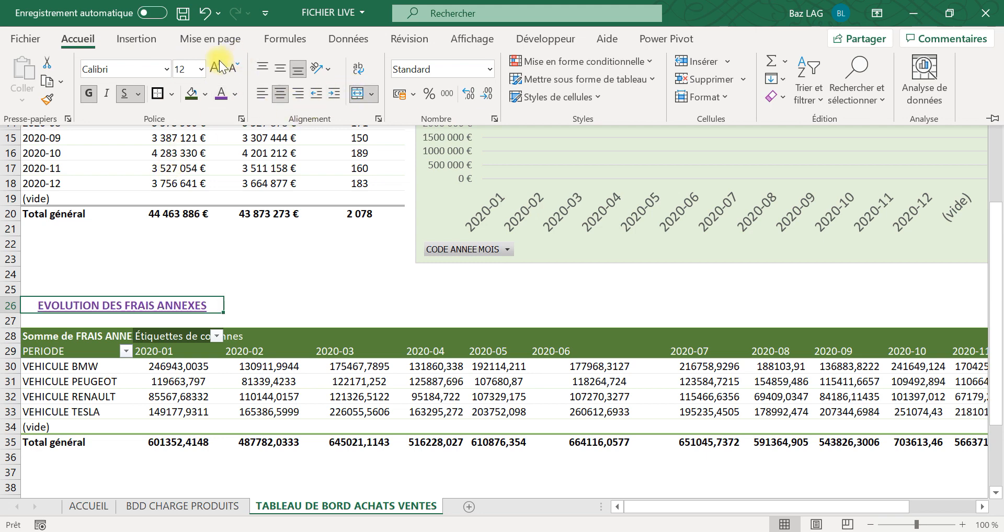
pyautogui.click(210, 92)
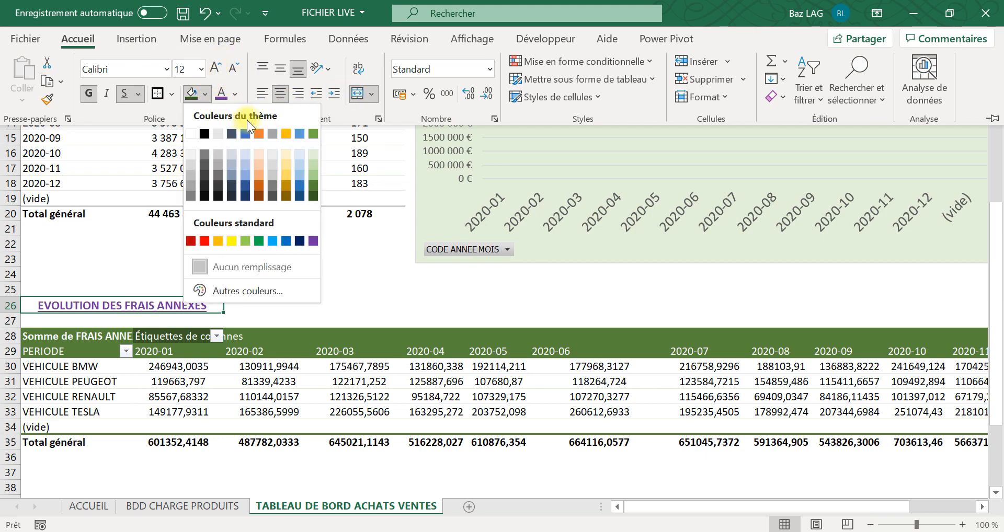
pyautogui.click(287, 171)
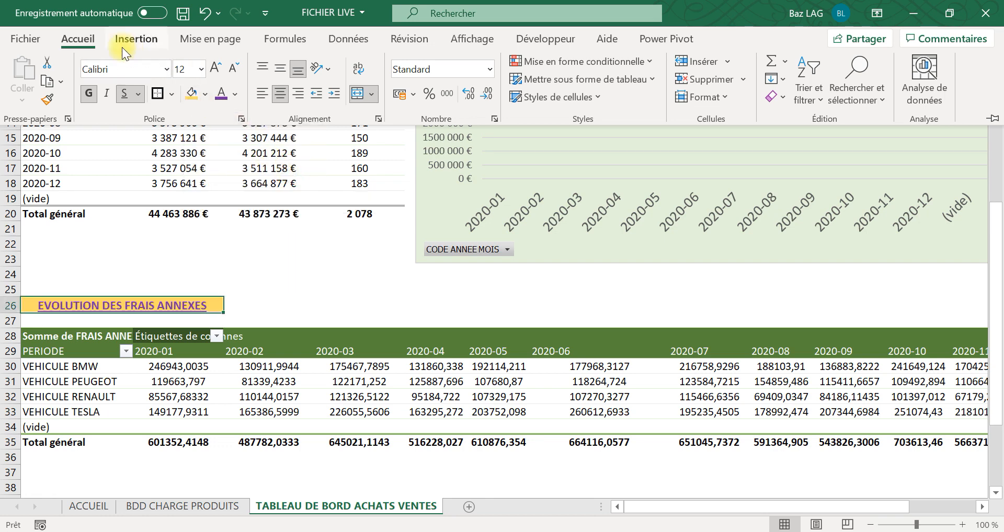
pyautogui.click(261, 93)
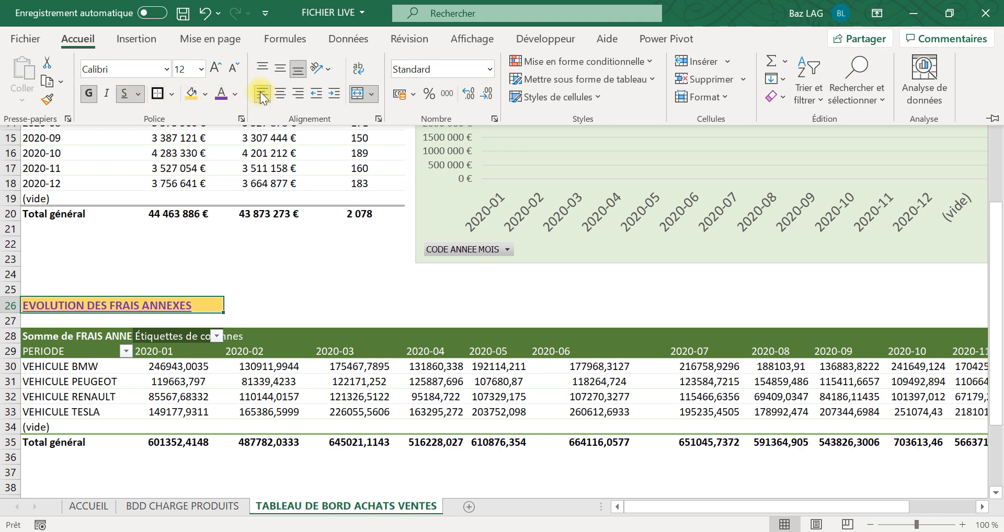
pyautogui.click(258, 288)
pyautogui.click(259, 277)
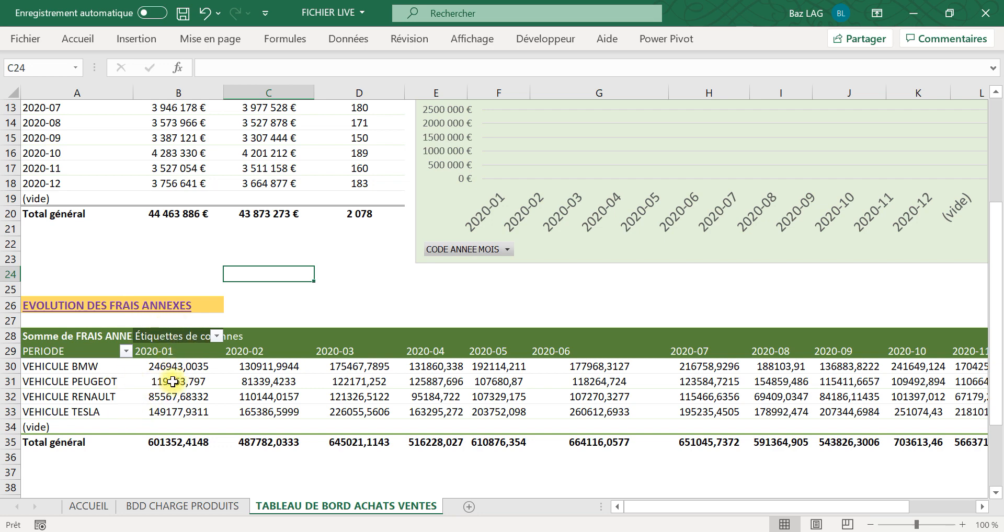
# Step: Format the FRAIS ANNEXES pivot table's monthly values and totals as currency (Monétaire) with no decimals
pyautogui.moveTo(157, 351); pyautogui.dragTo(893, 442)
pyautogui.click(69, 35)
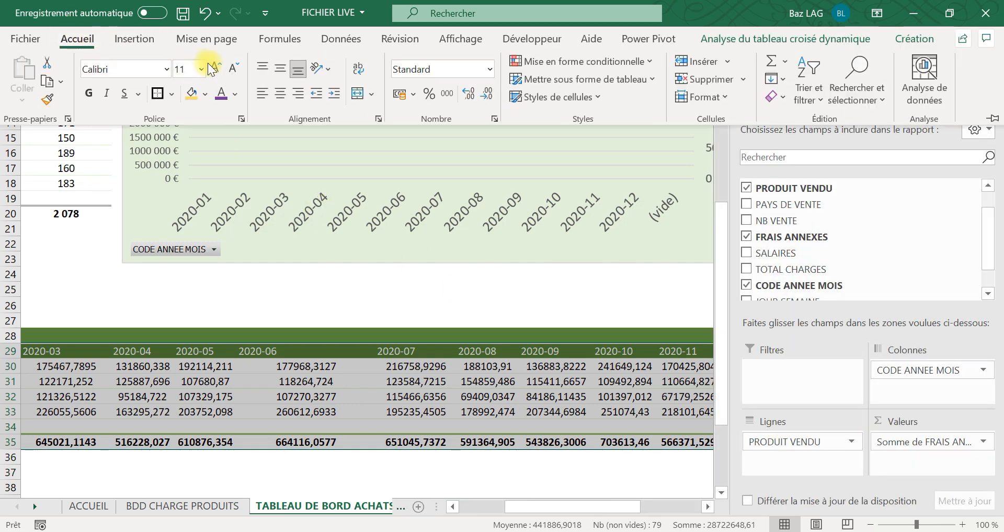
pyautogui.click(488, 71)
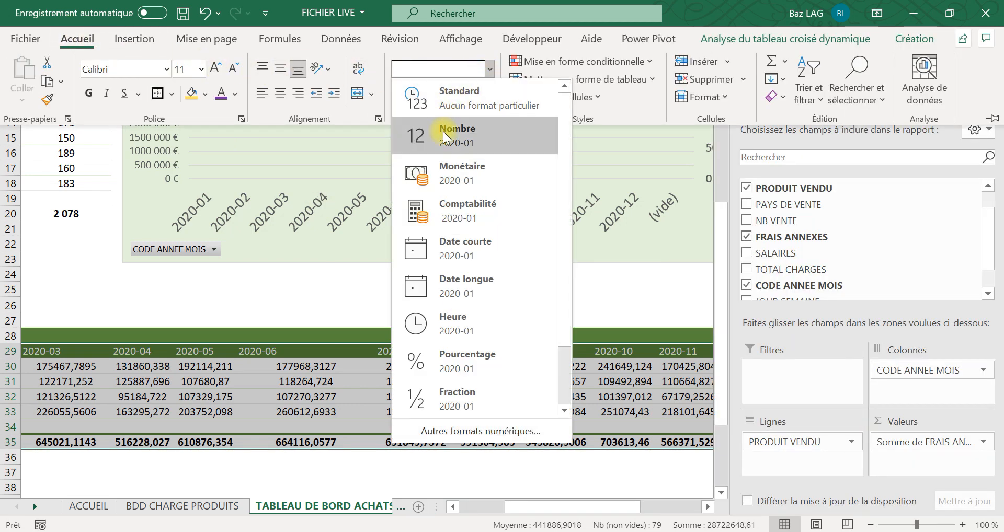
pyautogui.click(457, 175)
pyautogui.click(486, 93)
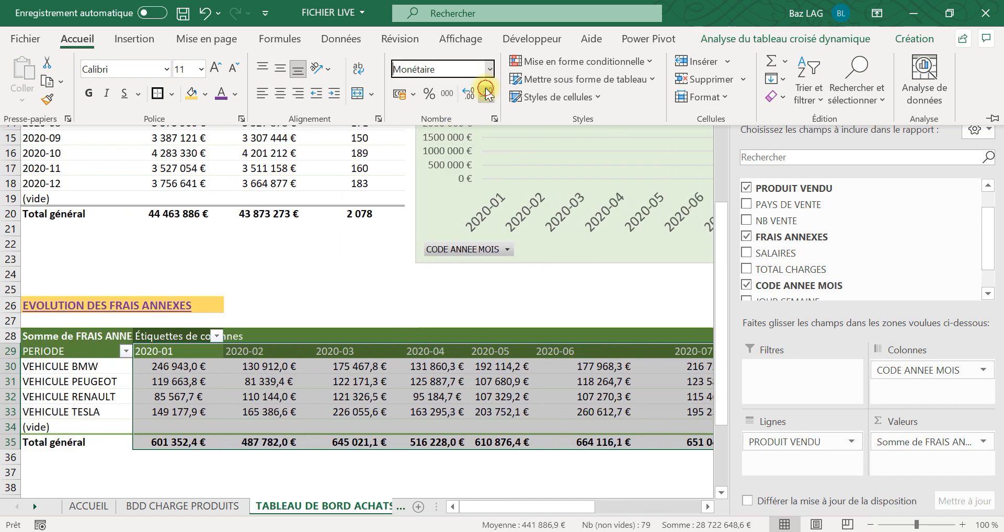
pyautogui.click(486, 93)
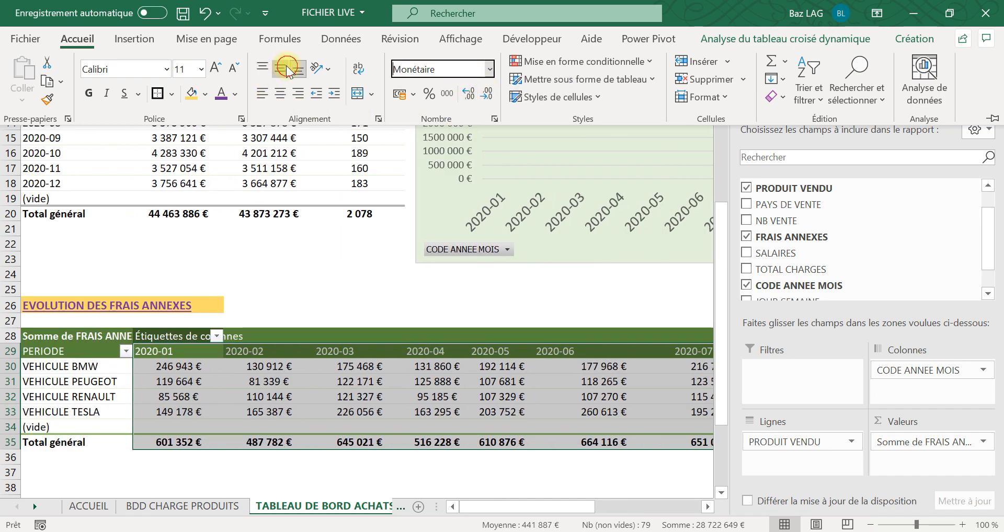
# Step: Centre the pivot table's month headers and values in their cells
pyautogui.click(279, 93)
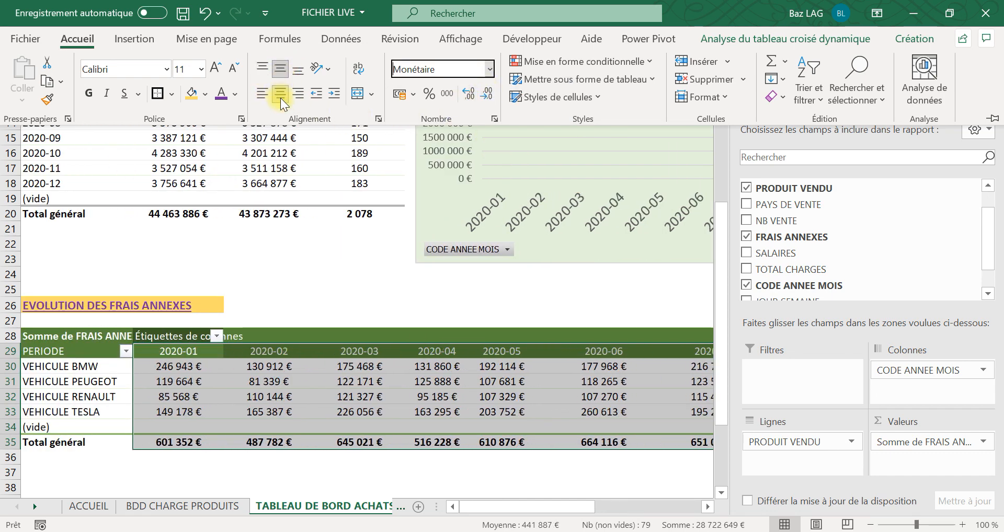
pyautogui.click(422, 477)
pyautogui.moveTo(509, 507); pyautogui.dragTo(390, 510)
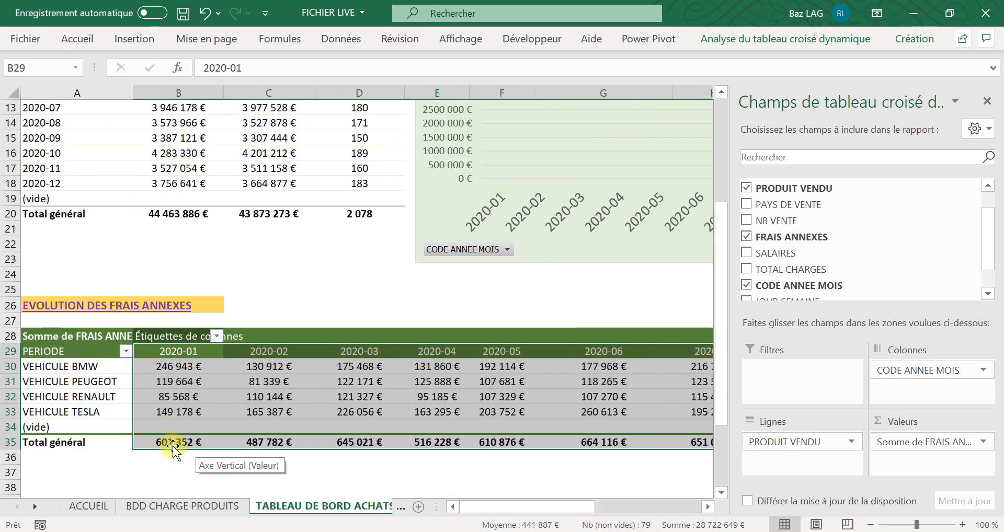
# Step: Filter the pivot table's PERIODE row labels to exclude the (vide) item
pyautogui.click(108, 396)
pyautogui.click(126, 351)
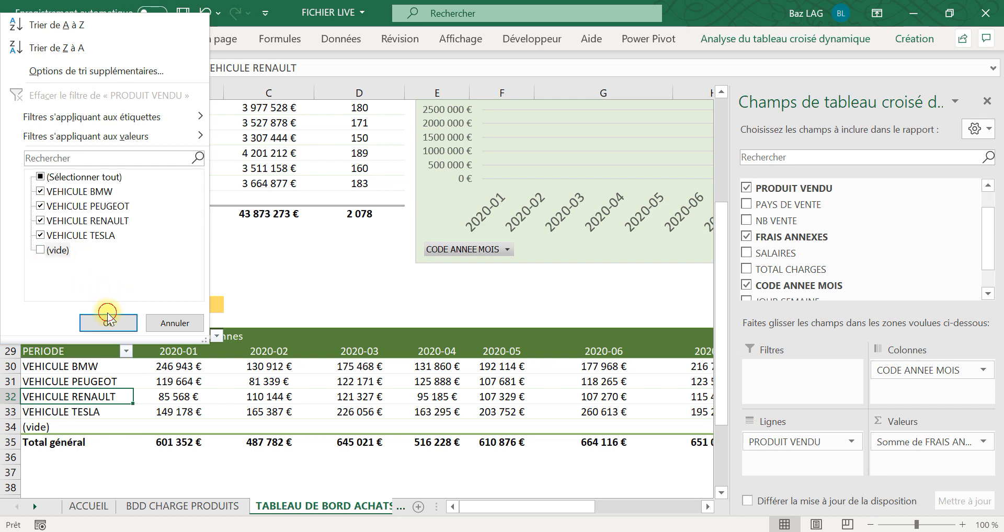
pyautogui.click(119, 324)
# Step: Turn off both the row and column grand totals in the FRAIS ANNEXES pivot table's options
pyautogui.moveTo(538, 507); pyautogui.dragTo(347, 455)
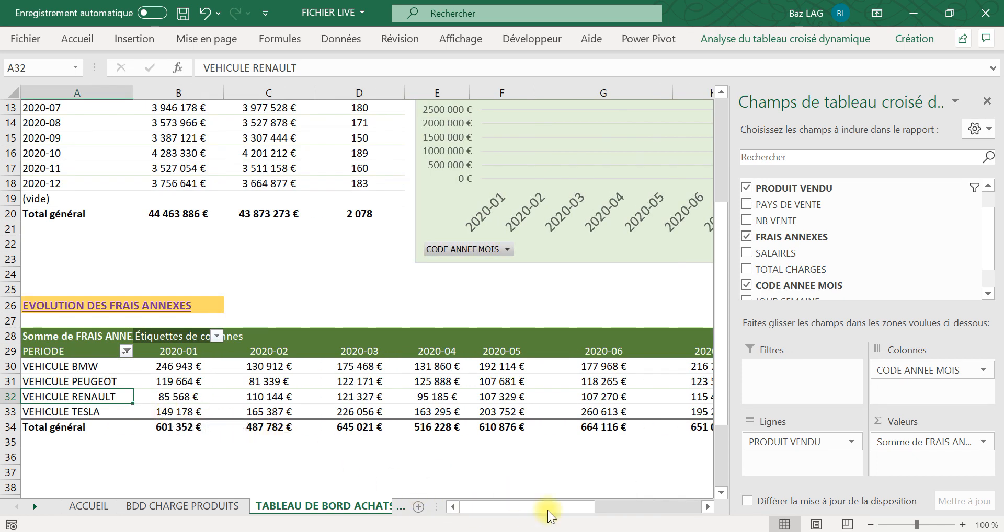
pyautogui.moveTo(569, 517); pyautogui.dragTo(437, 448)
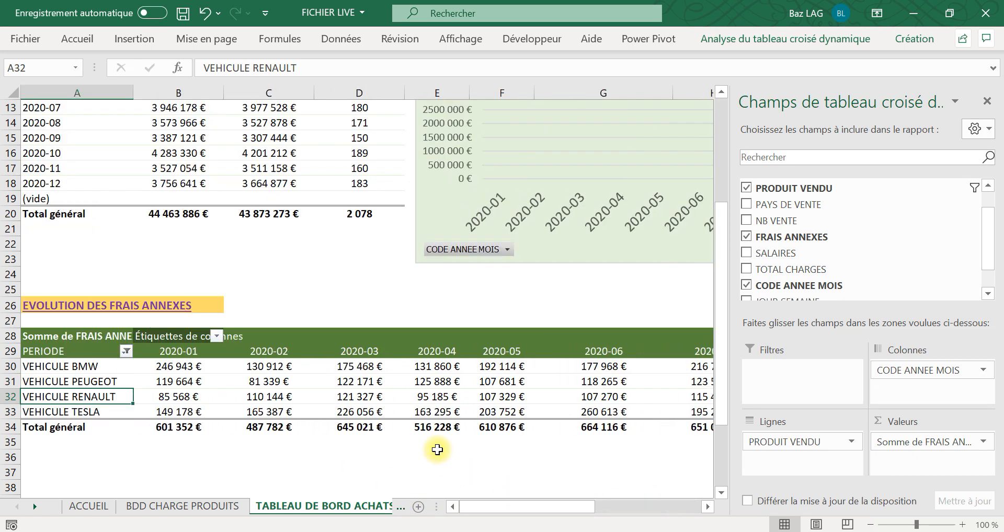
pyautogui.rightClick(400, 388)
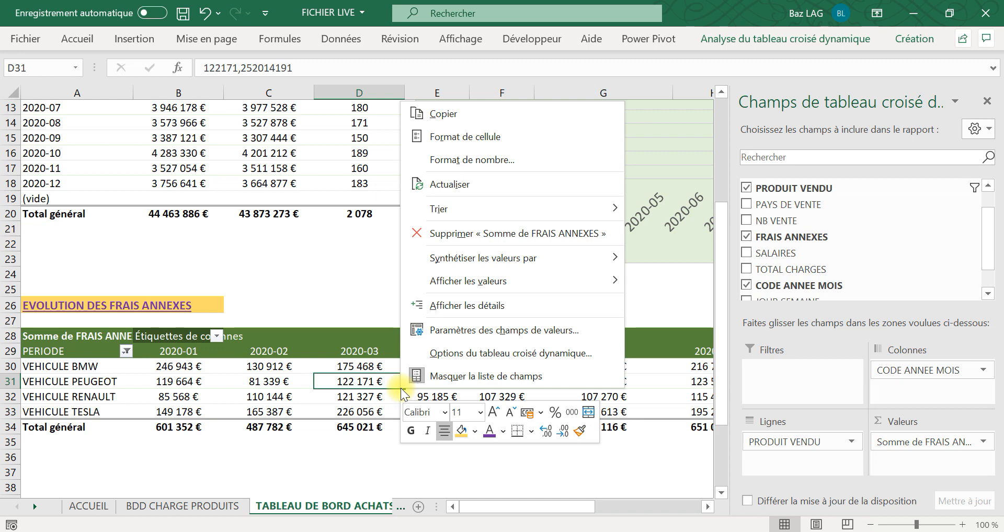
pyautogui.click(480, 360)
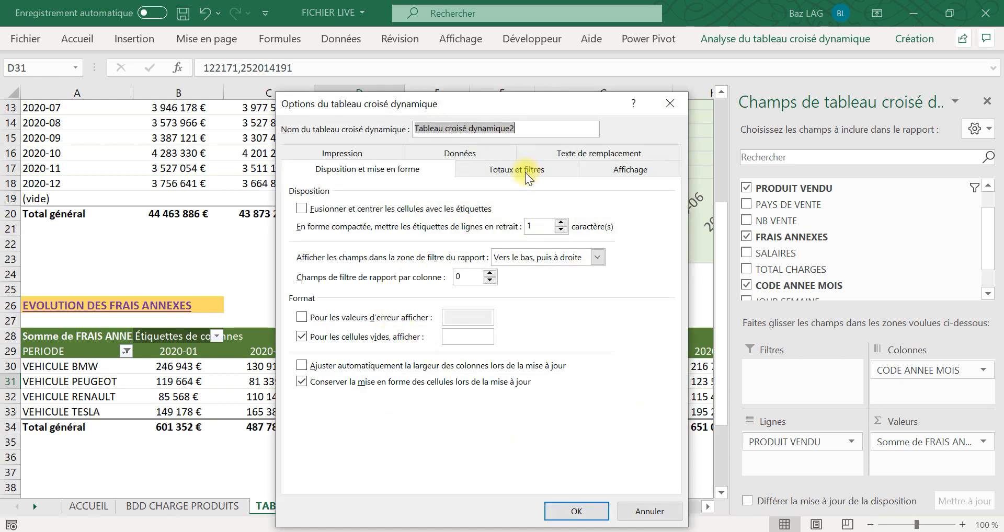
pyautogui.click(524, 172)
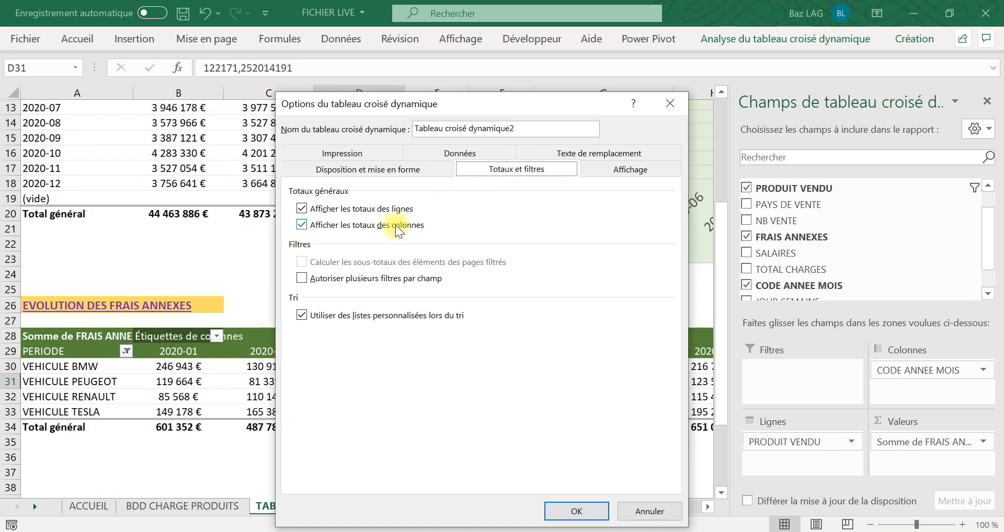
pyautogui.click(302, 210)
pyautogui.click(303, 225)
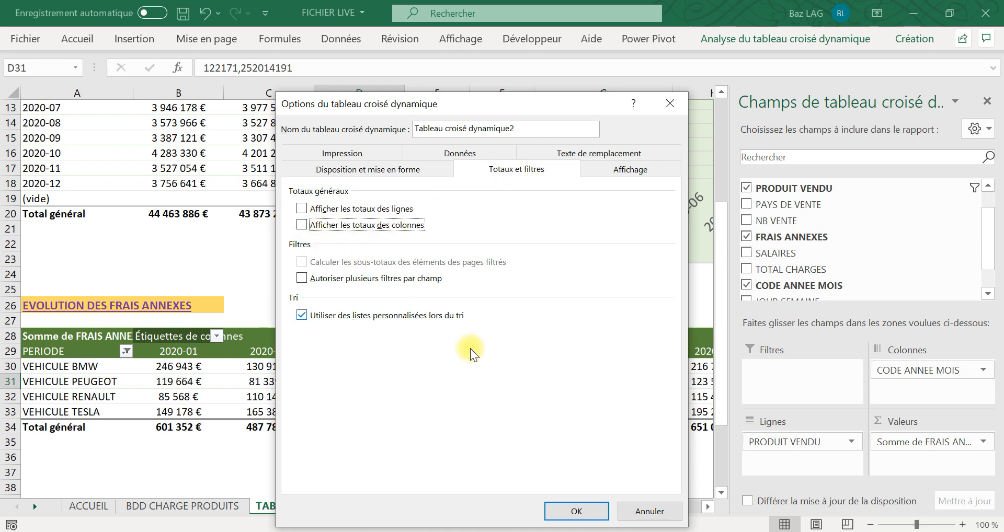
pyautogui.click(564, 516)
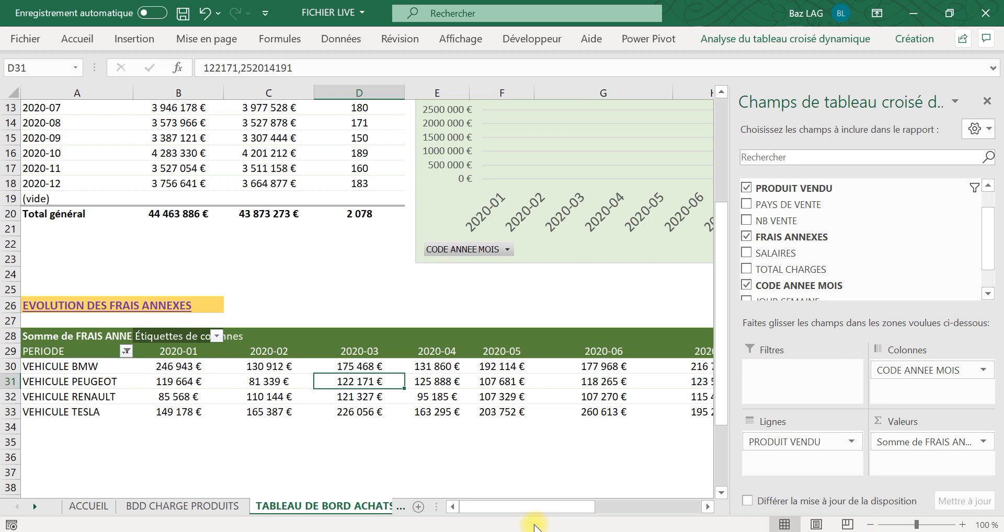
pyautogui.moveTo(538, 507); pyautogui.dragTo(630, 512)
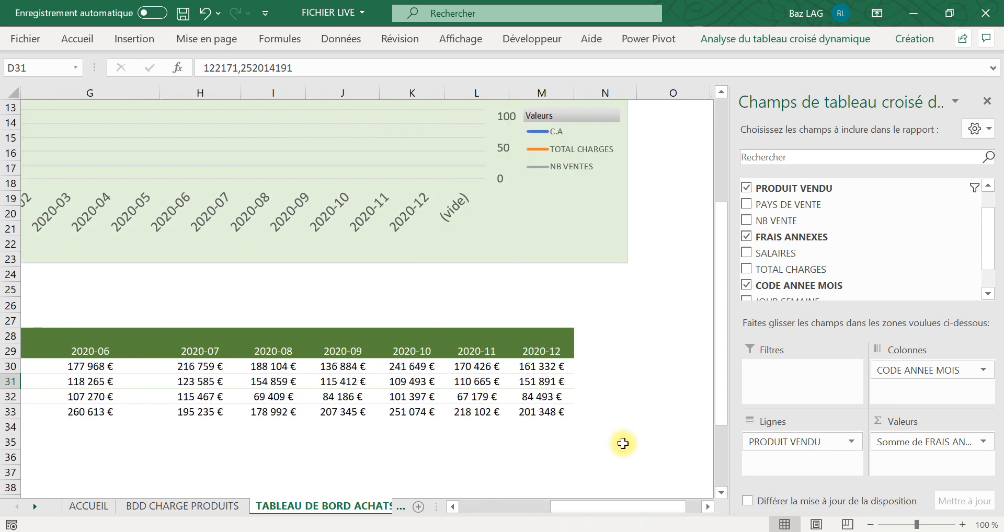
pyautogui.click(589, 371)
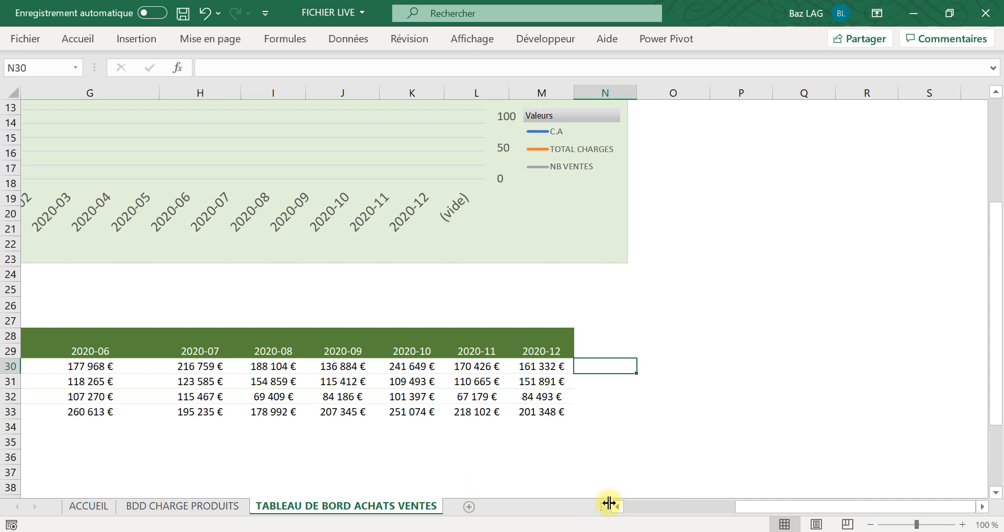
# Step: Copy the FRAIS ANNEXES title and pivot table block A26:M34 and paste it starting at A37
pyautogui.moveTo(738, 507); pyautogui.dragTo(520, 510)
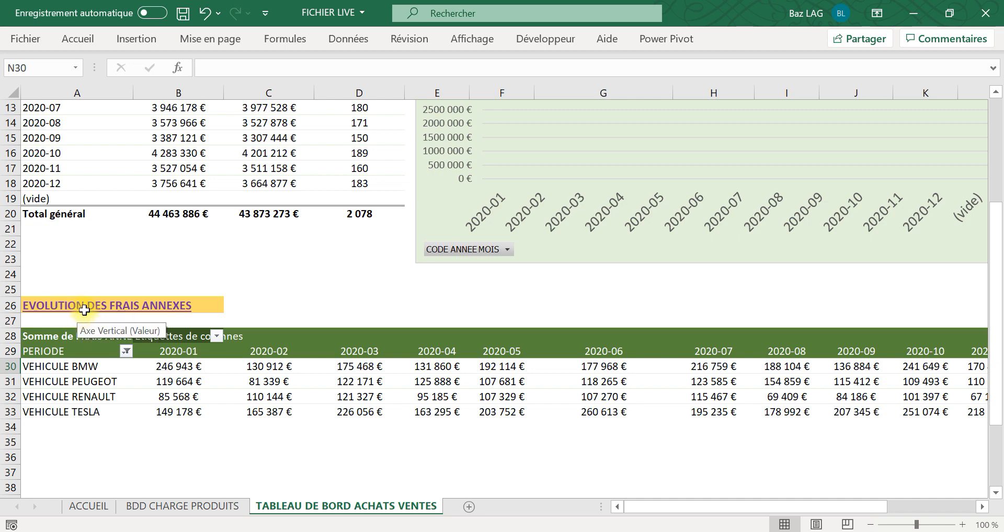
pyautogui.moveTo(62, 305); pyautogui.dragTo(770, 421)
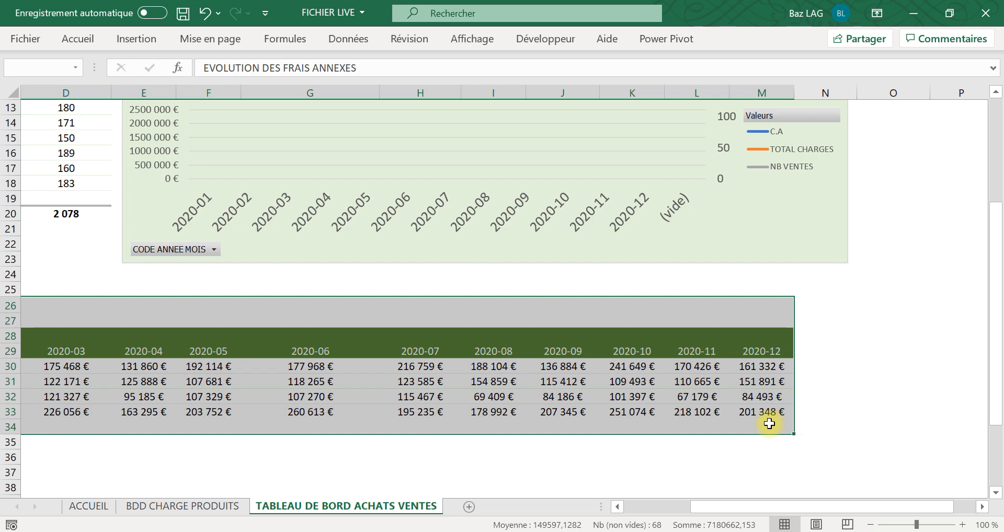
pyautogui.rightClick(626, 375)
pyautogui.click(602, 83)
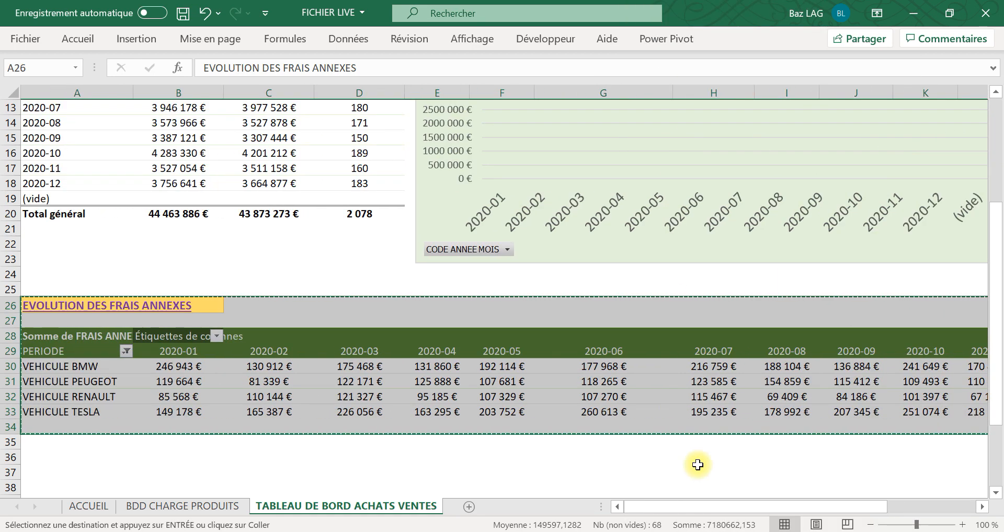
pyautogui.scroll(-1, 104, 425)
pyautogui.click(56, 418)
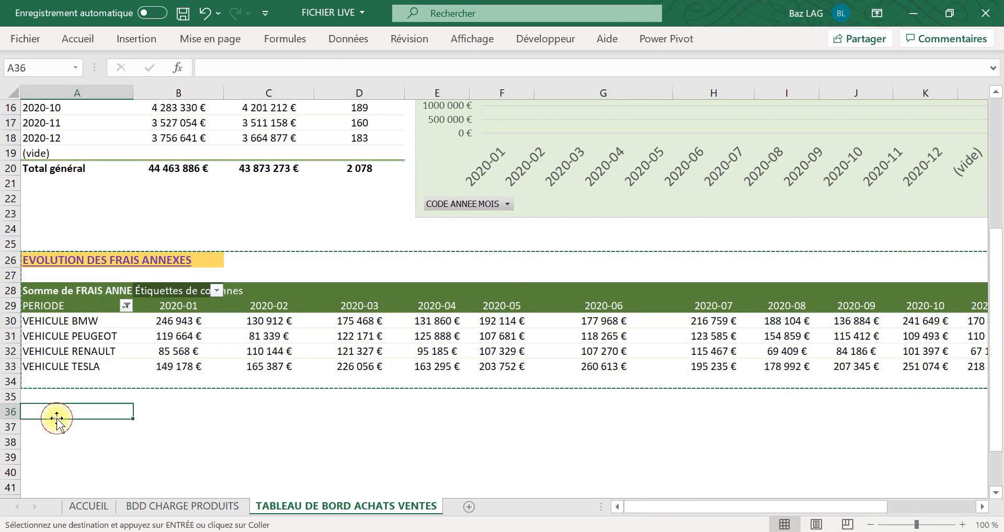
pyautogui.rightClick(39, 426)
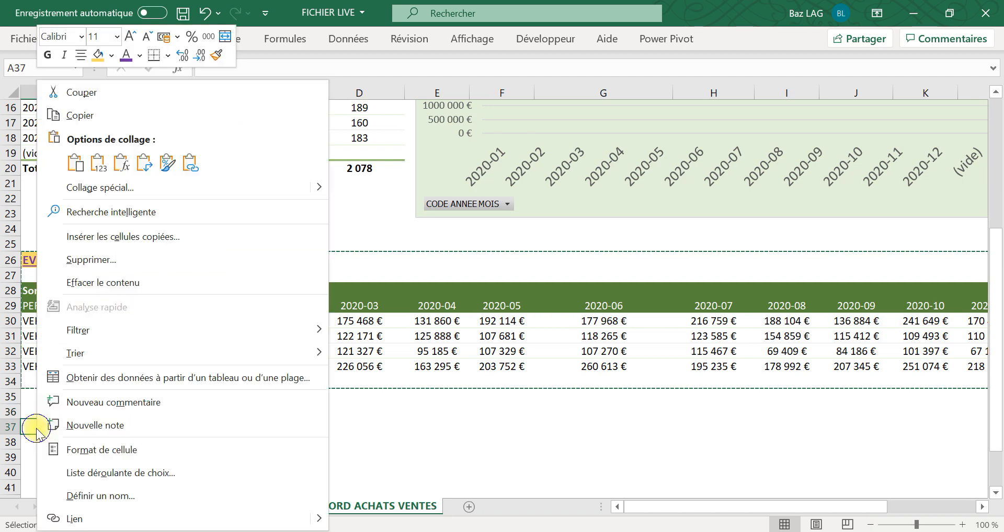
pyautogui.click(74, 163)
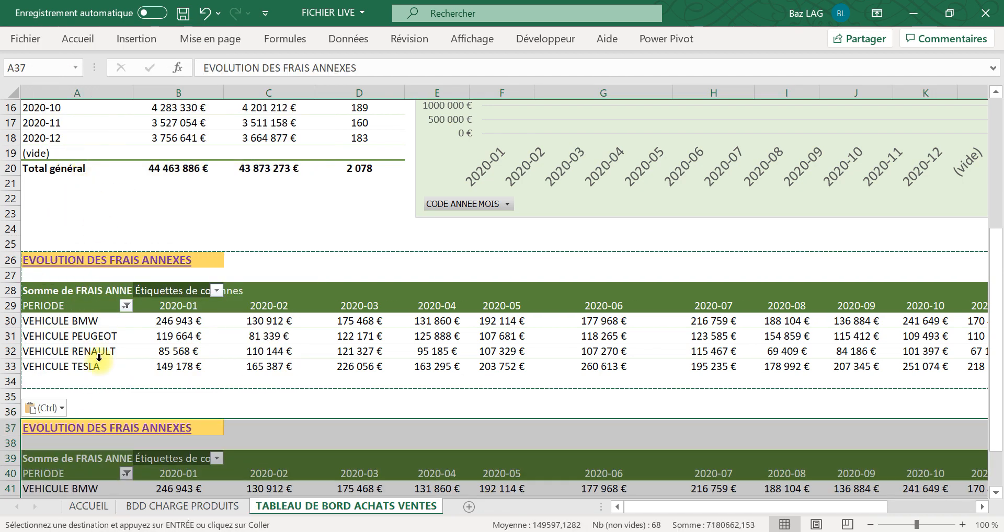
# Step: Change the copied block's title in A37 to EVOLUTION DES SALAIRES
pyautogui.click(86, 430)
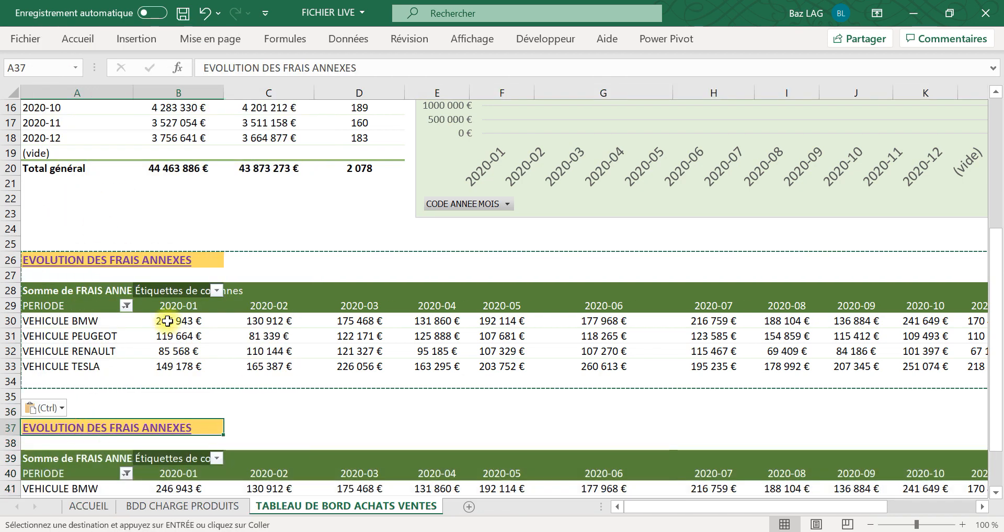
pyautogui.click(385, 67)
pyautogui.press('BackSpace')
pyautogui.press('BackSpace')
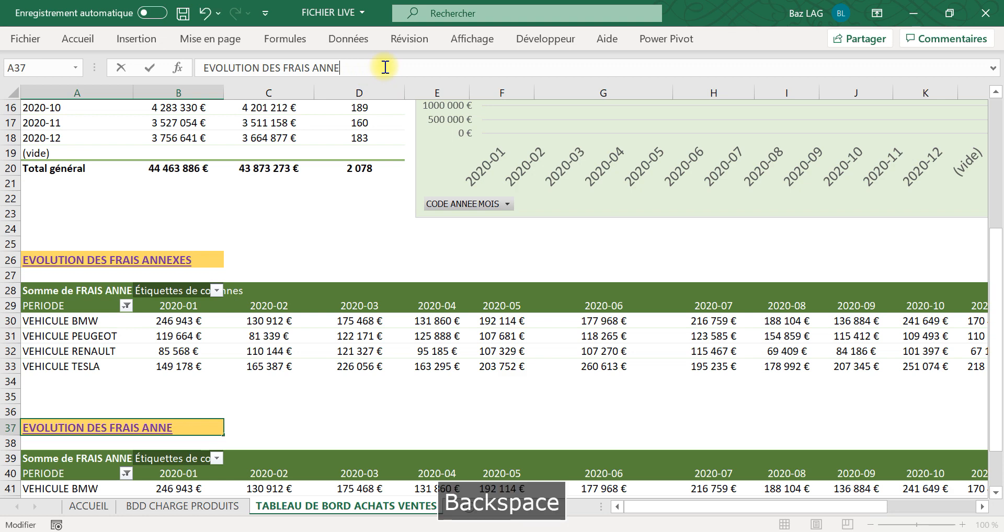
pyautogui.write('sa')
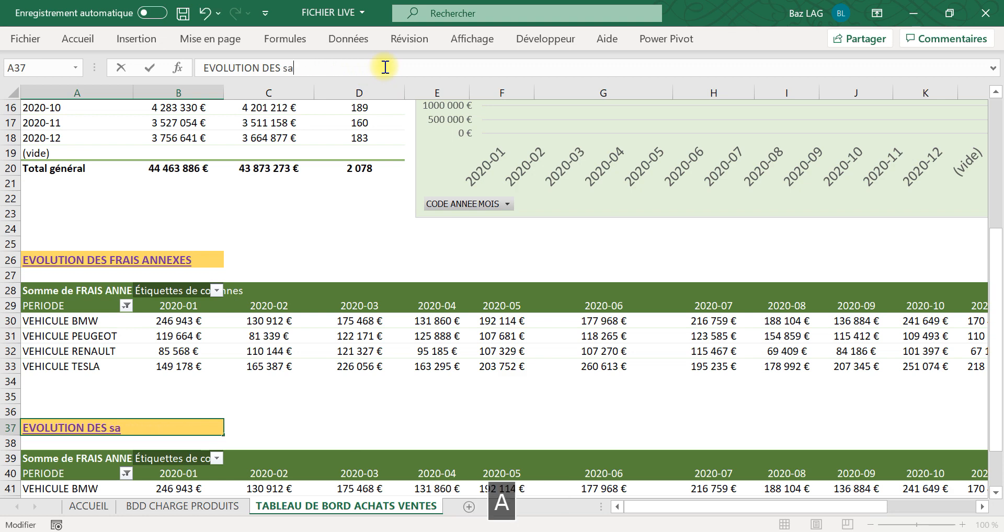
pyautogui.press('BackSpace')
pyautogui.press('BackSpace')
pyautogui.press('BackSpace')
pyautogui.press('capslock')
pyautogui.write('SA')
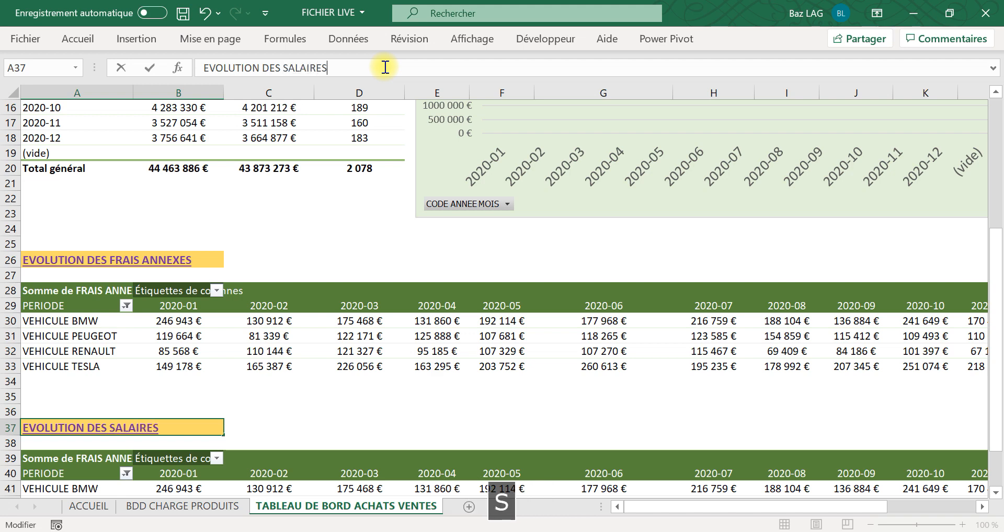
pyautogui.write('LAIRES')
pyautogui.press('Tab')
# Step: Replace FRAIS ANNEXES with SALAIRES as the values field of the copied pivot table
pyautogui.scroll(-3, 242, 436)
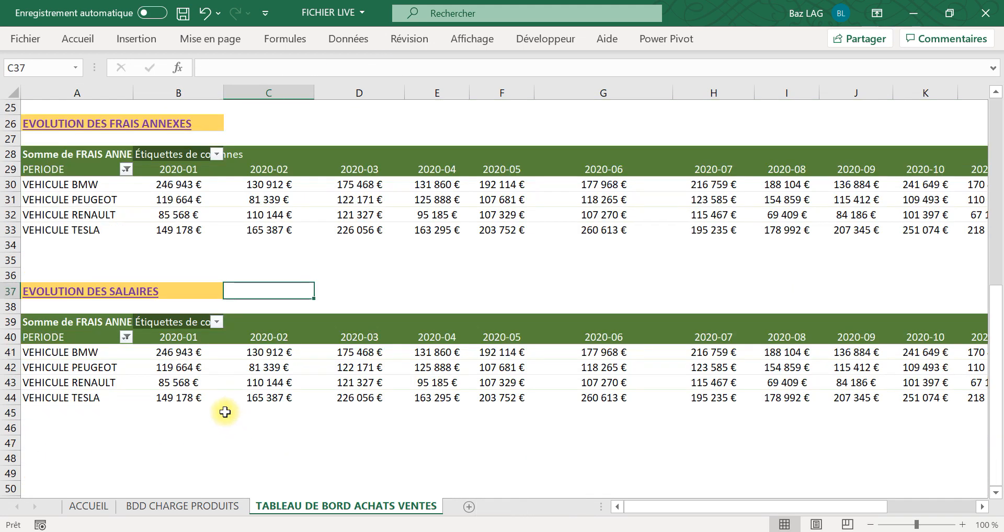
pyautogui.click(163, 364)
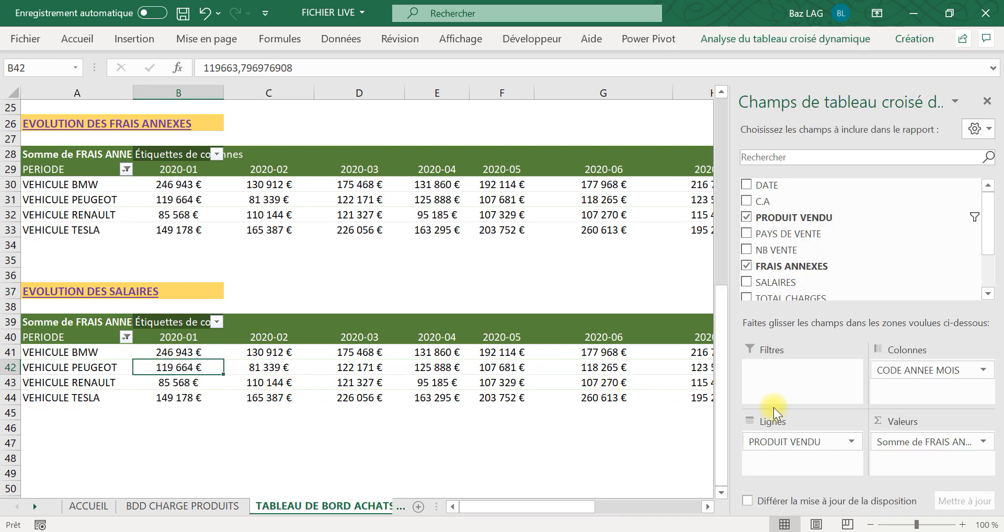
pyautogui.moveTo(868, 443); pyautogui.dragTo(824, 254)
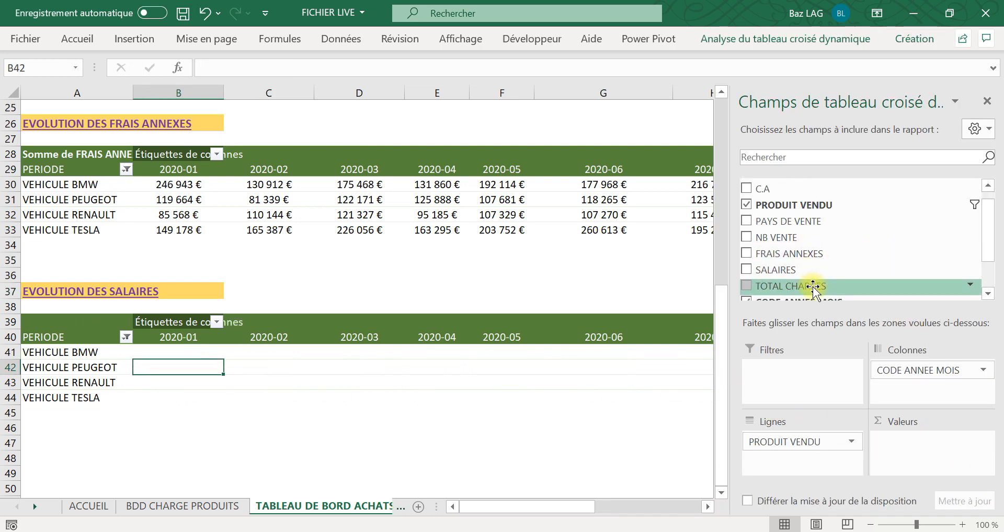
pyautogui.moveTo(789, 270); pyautogui.dragTo(910, 441)
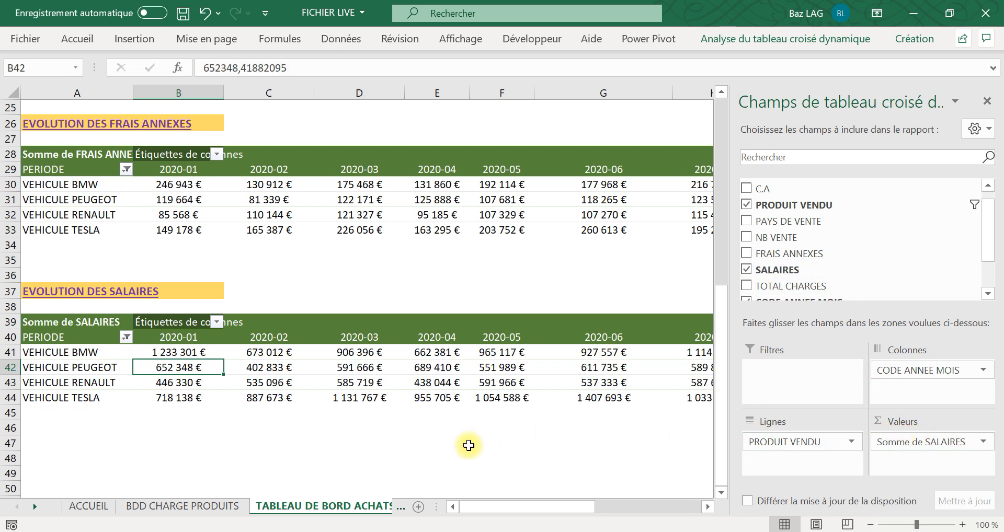
# Step: Widen columns H, J and K so the TOTAL DES CHARGES and RESULTAT figures fit in their cells
pyautogui.click(399, 458)
pyautogui.moveTo(840, 508); pyautogui.dragTo(564, 471)
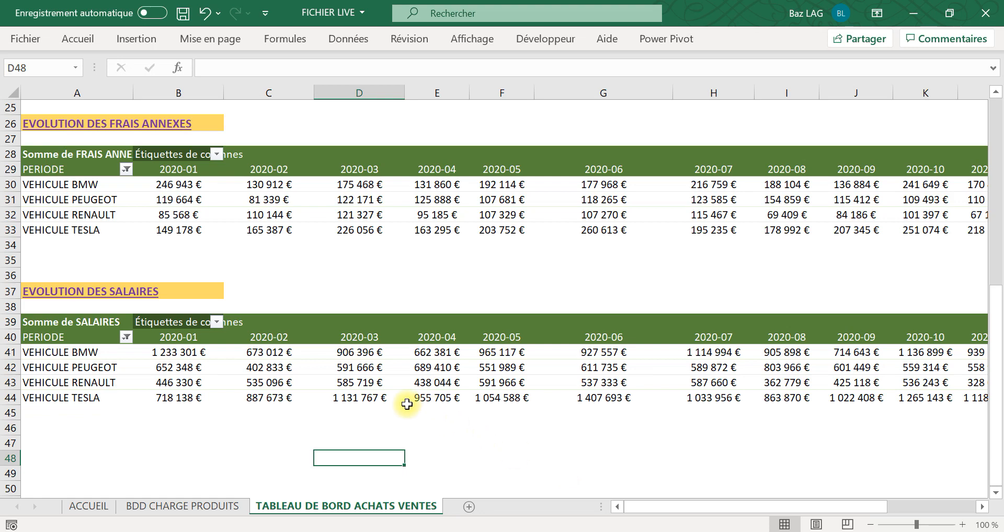
pyautogui.scroll(-1, 401, 396)
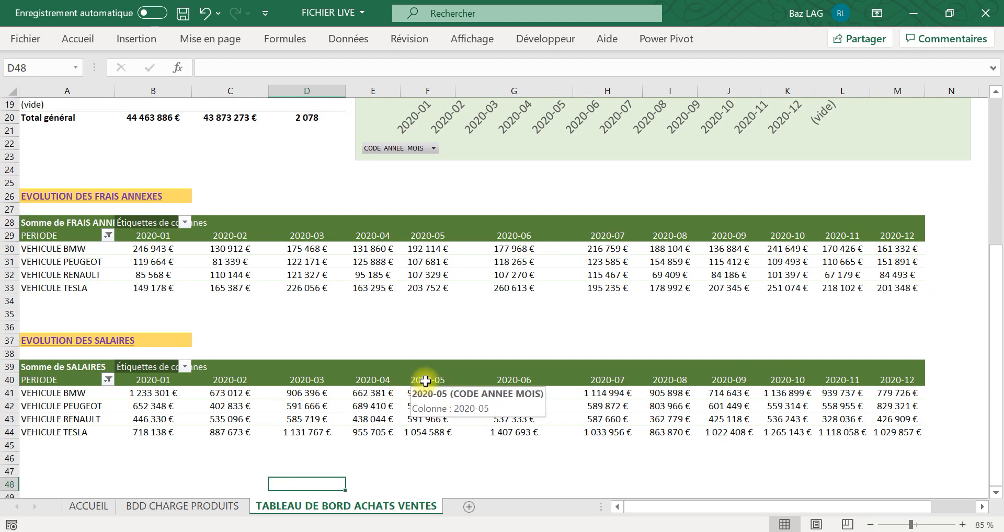
pyautogui.scroll(-1, 425, 385)
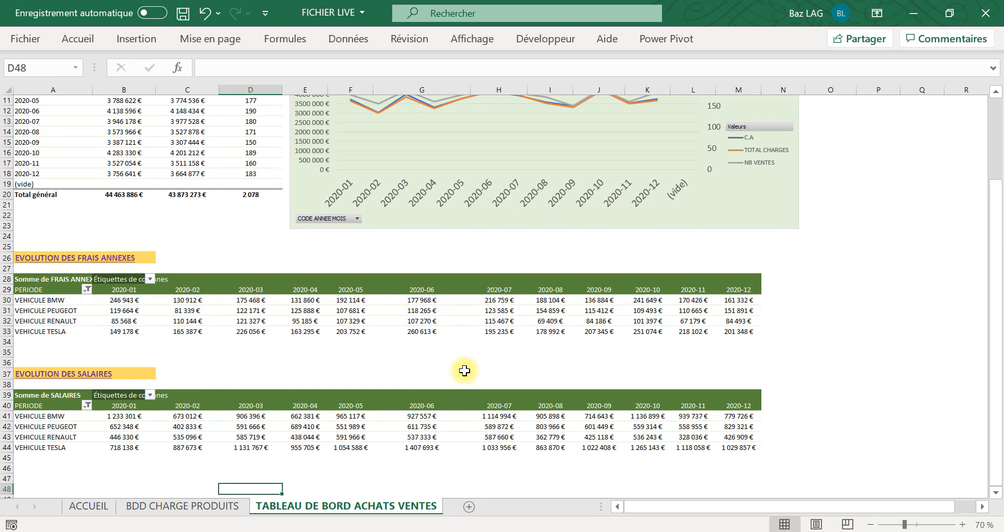
pyautogui.scroll(3, 464, 369)
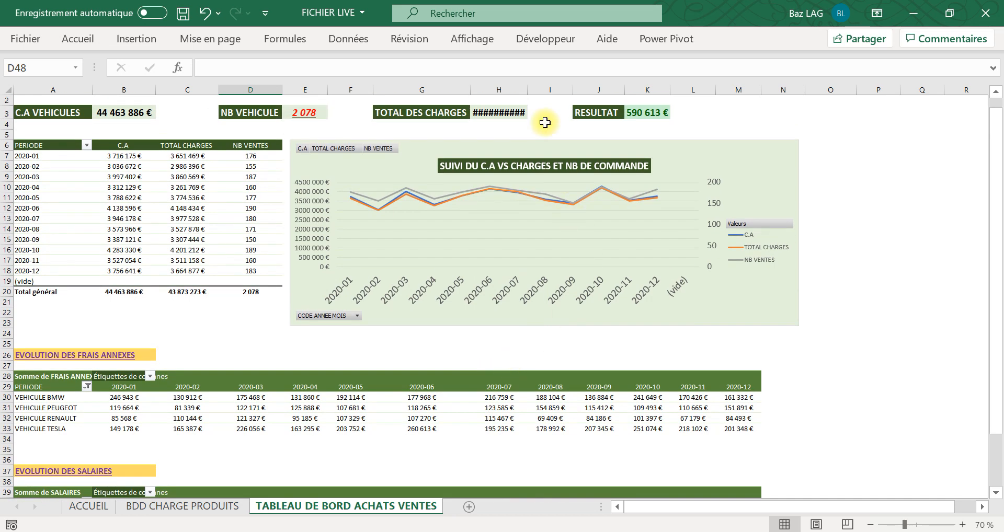
pyautogui.moveTo(524, 87); pyautogui.dragTo(537, 87)
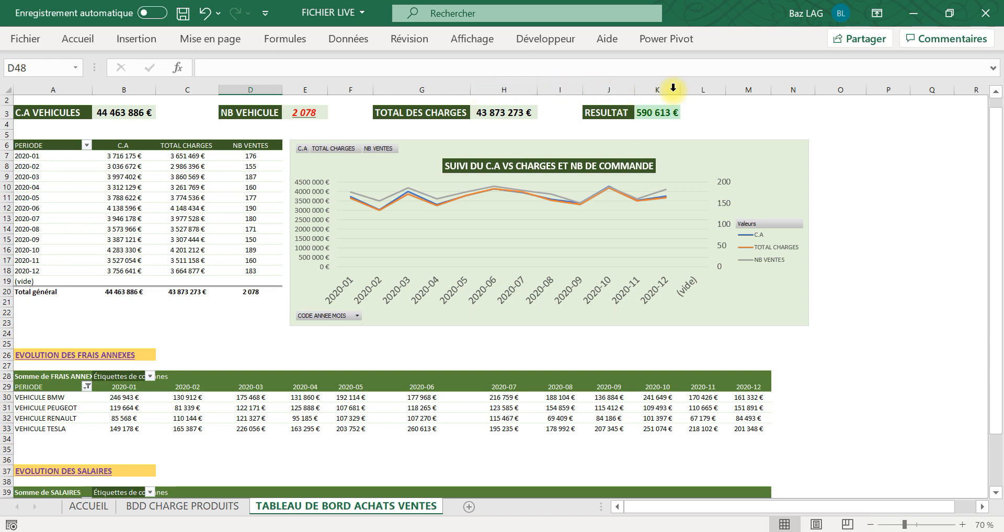
pyautogui.moveTo(679, 88); pyautogui.dragTo(691, 87)
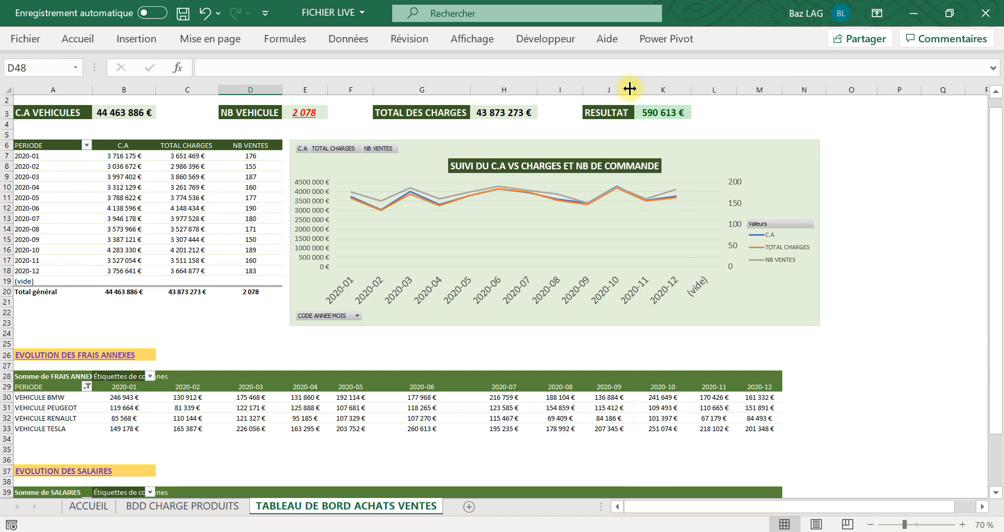
pyautogui.moveTo(629, 88); pyautogui.dragTo(638, 89)
pyautogui.scroll(1, 541, 198)
pyautogui.scroll(-1, 545, 217)
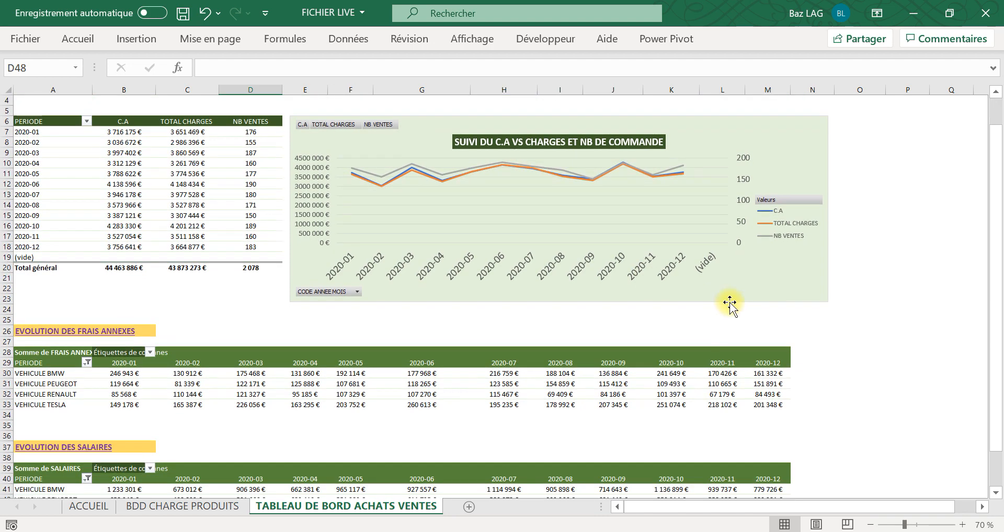
pyautogui.scroll(1, 730, 304)
pyautogui.click(824, 234)
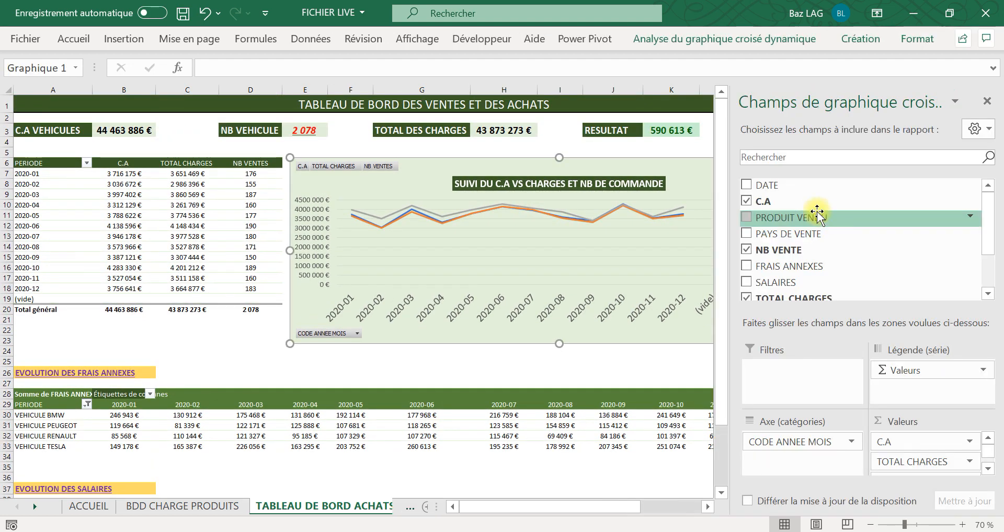
pyautogui.click(695, 142)
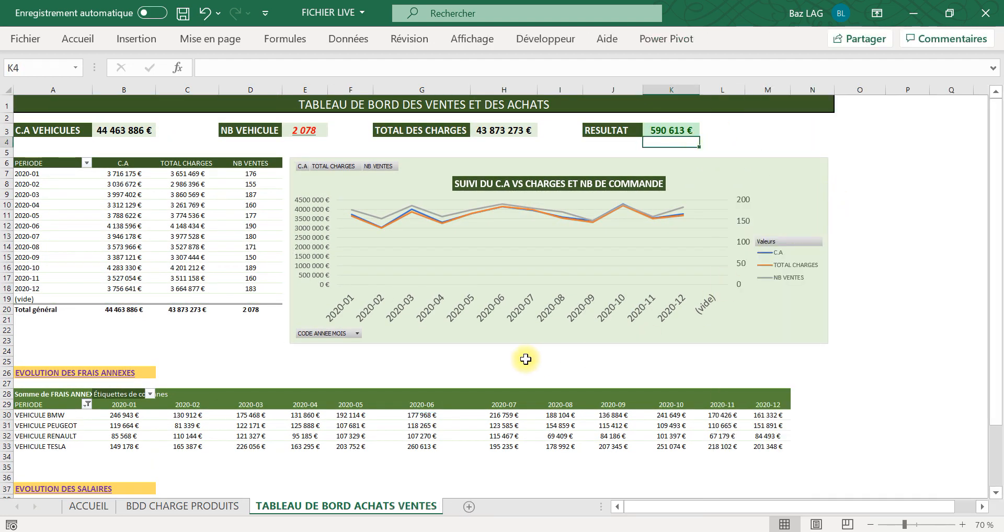
pyautogui.scroll(-3, 518, 361)
pyautogui.scroll(1, 792, 308)
pyautogui.scroll(2, 792, 309)
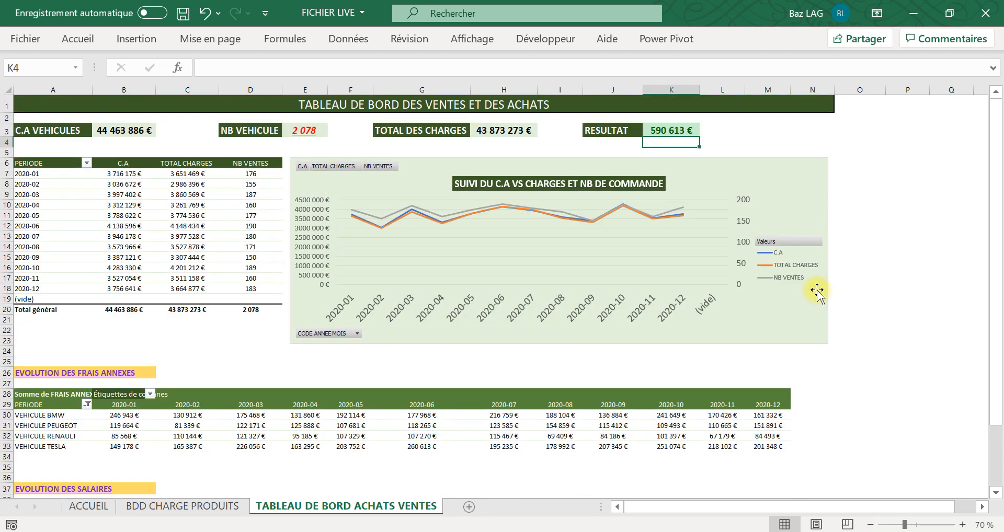
# Step: Extend the merged and centred dashboard title in row 1 so that it spans A1:P1
pyautogui.moveTo(861, 104); pyautogui.dragTo(905, 107)
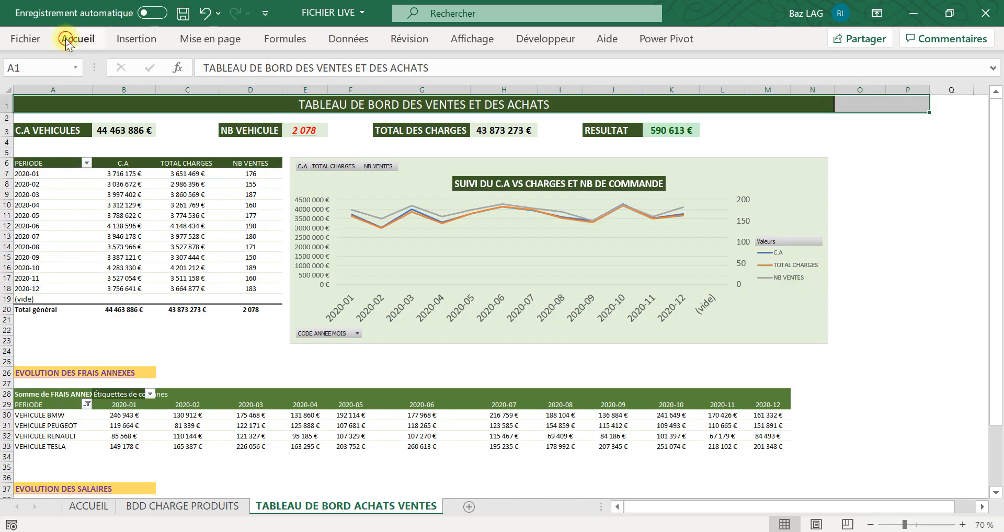
pyautogui.click(66, 40)
pyautogui.click(357, 93)
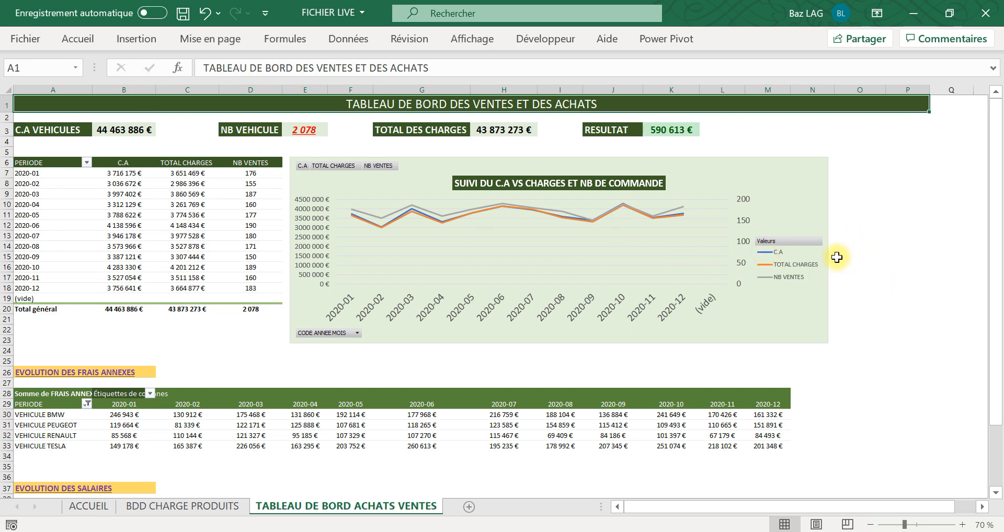
# Step: Close the chart's field list and widen the chart to the end of the title band in column P
pyautogui.click(827, 201)
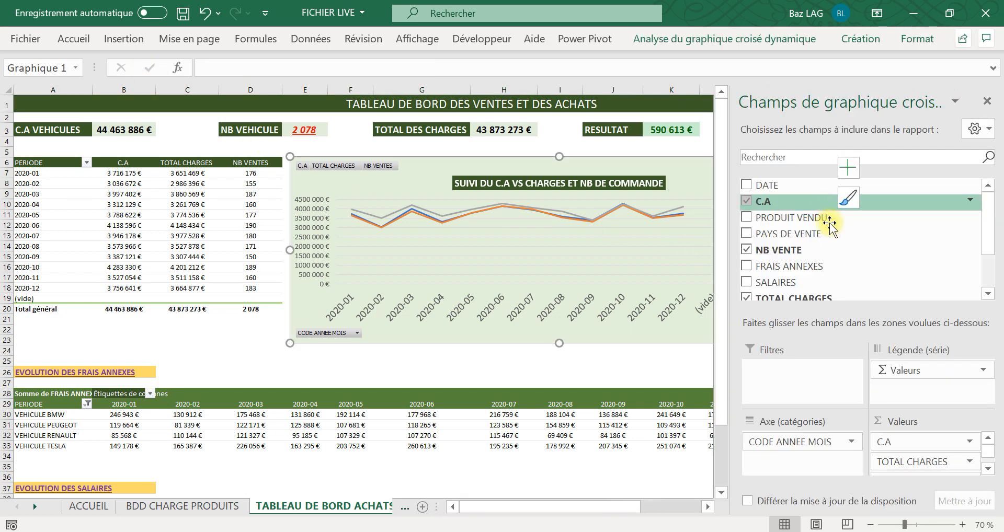
pyautogui.click(691, 143)
pyautogui.click(813, 180)
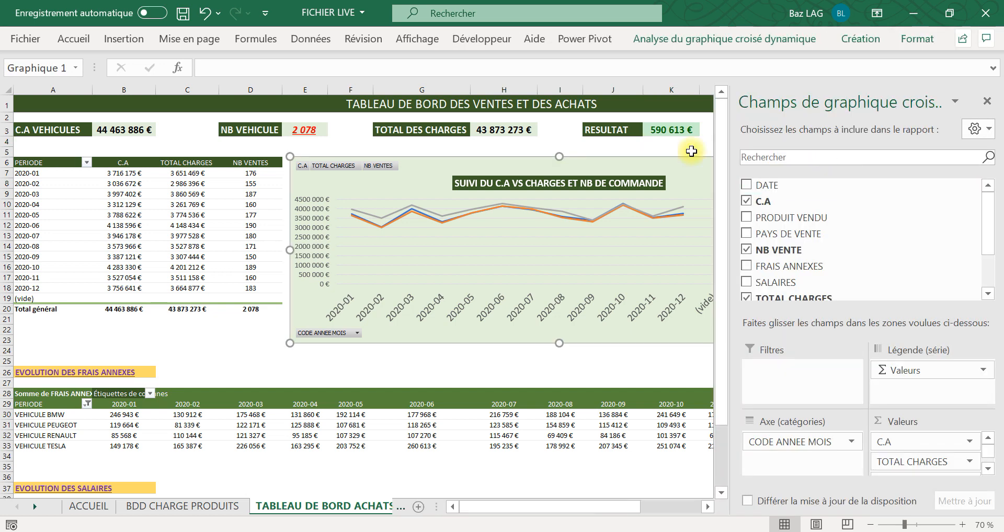
pyautogui.click(987, 101)
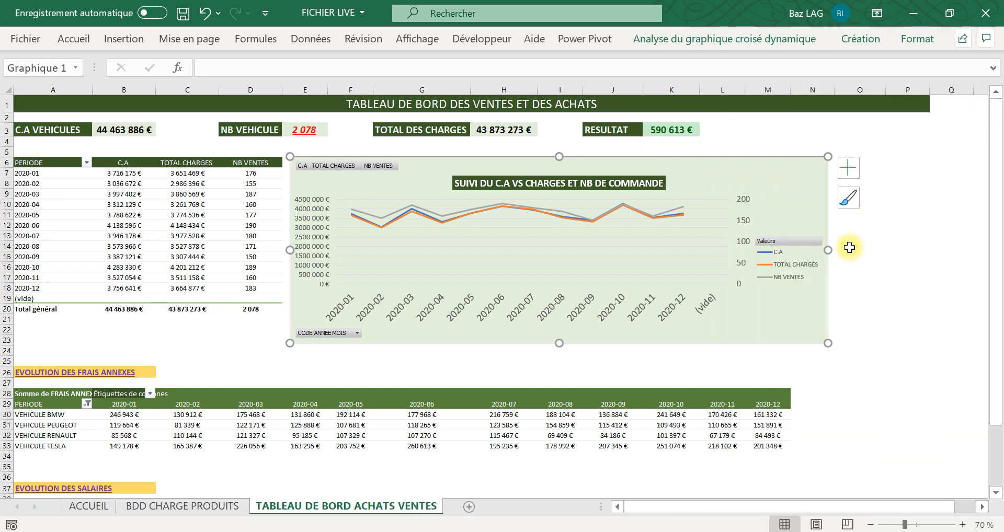
pyautogui.moveTo(833, 251); pyautogui.dragTo(922, 245)
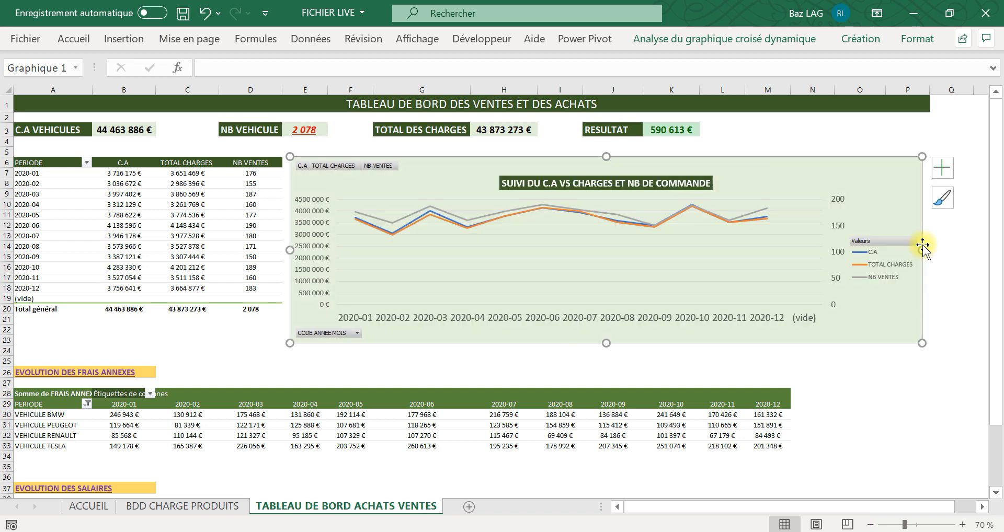
# Step: Set the chart's month axis labels to font size 16 and enlarge the font of its euro value axis
pyautogui.click(606, 320)
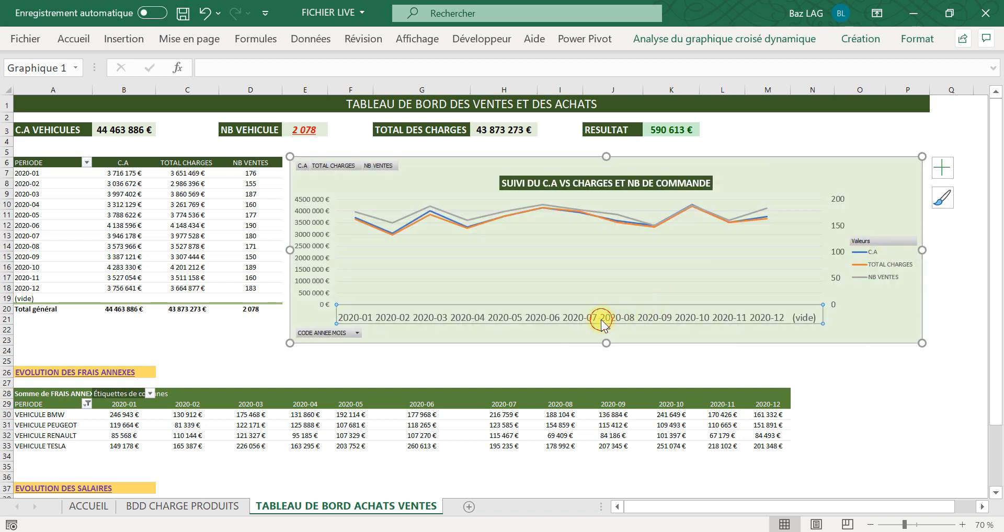
pyautogui.click(87, 40)
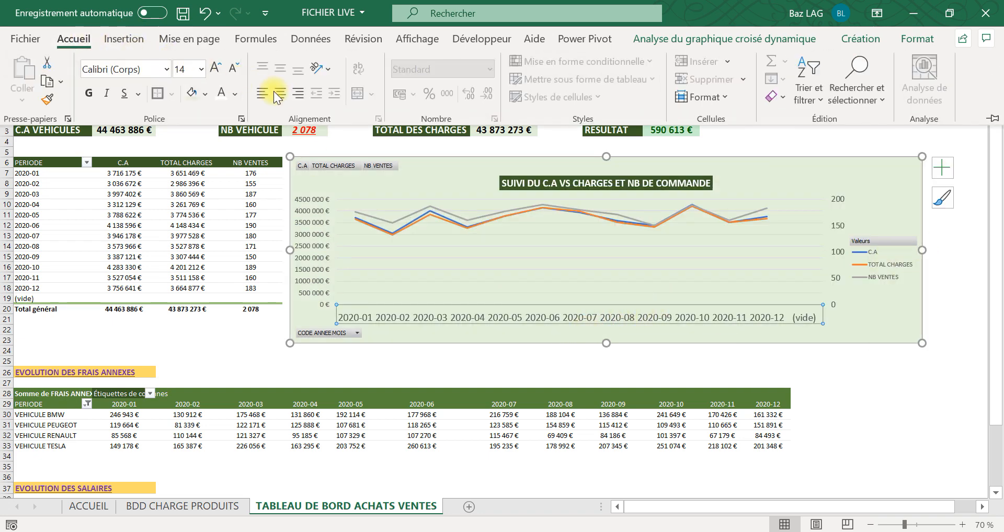
pyautogui.click(219, 68)
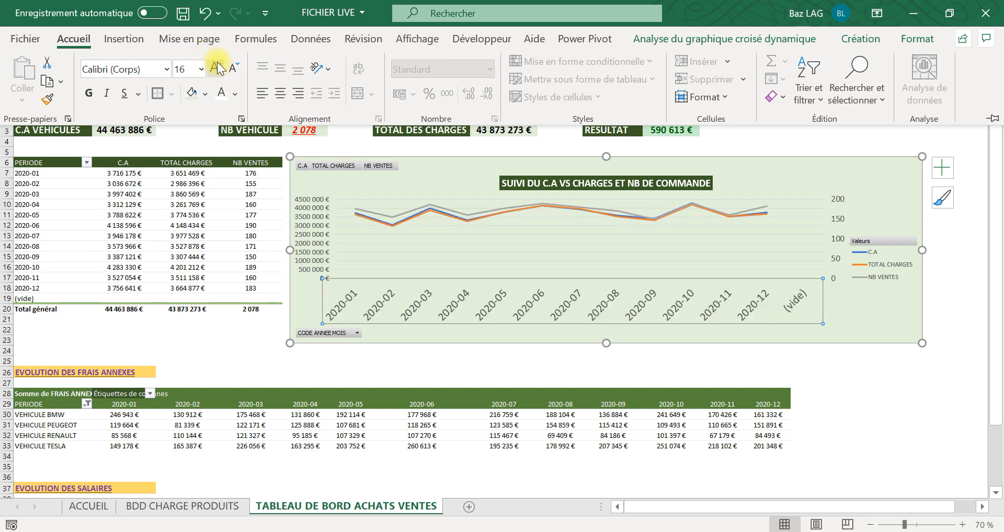
pyautogui.click(320, 238)
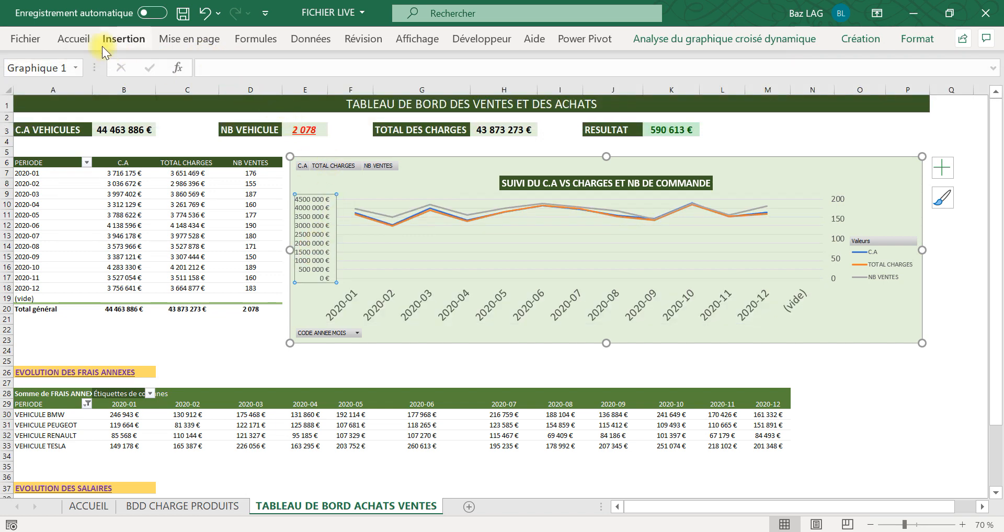
pyautogui.click(78, 40)
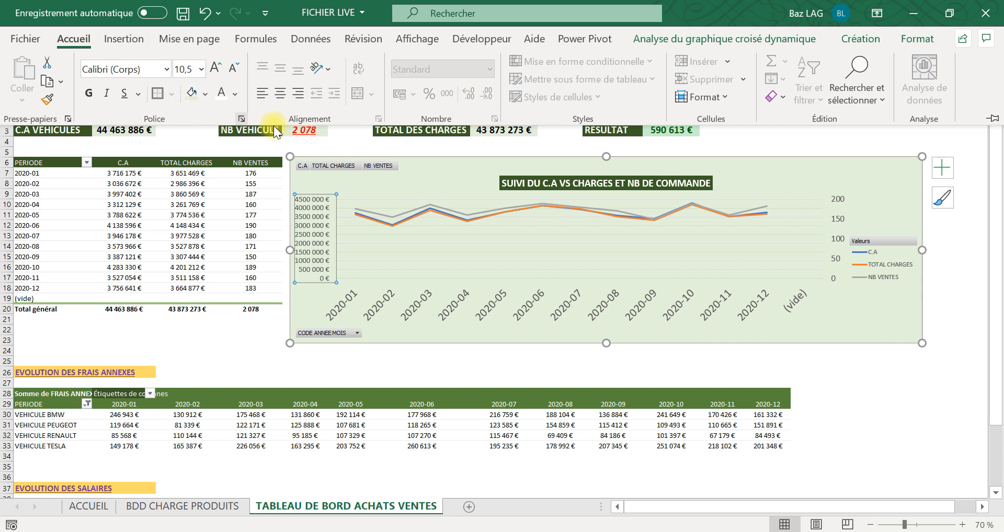
pyautogui.click(218, 68)
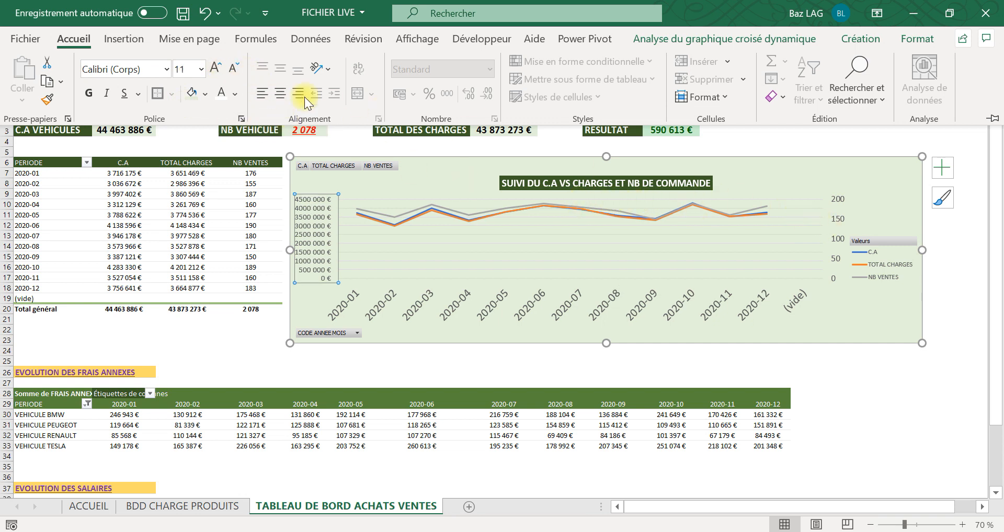
pyautogui.click(865, 410)
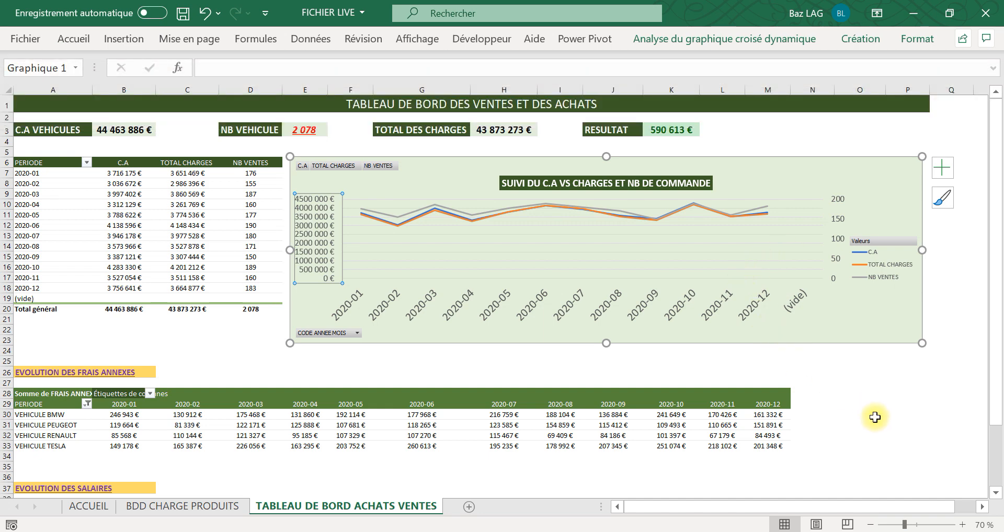
pyautogui.click(873, 421)
pyautogui.scroll(-1, 368, 458)
pyautogui.scroll(-2, 331, 441)
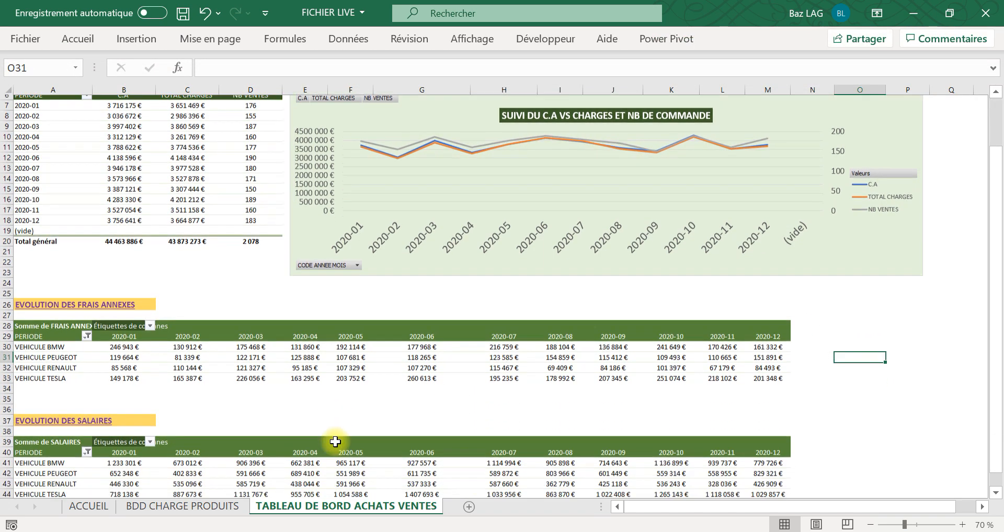
pyautogui.scroll(4, 397, 440)
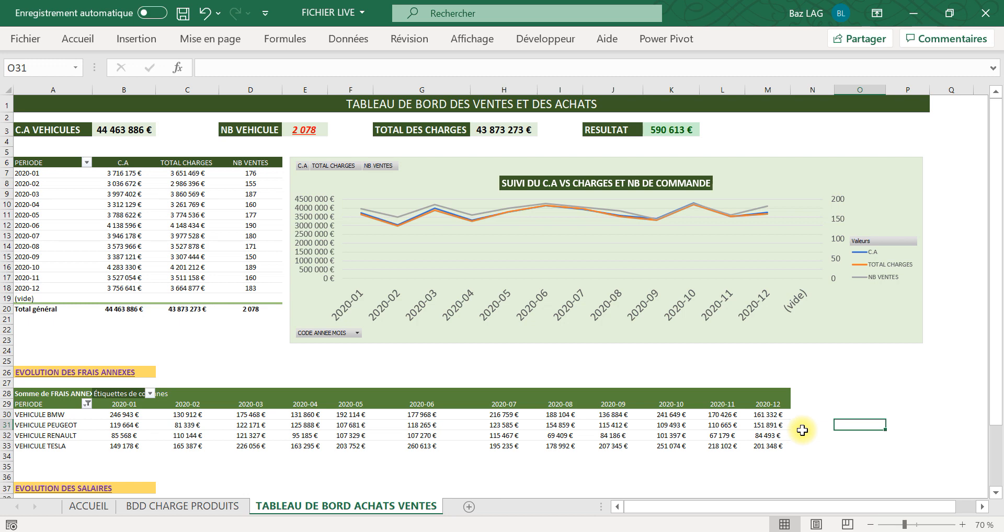
pyautogui.scroll(-1, 816, 416)
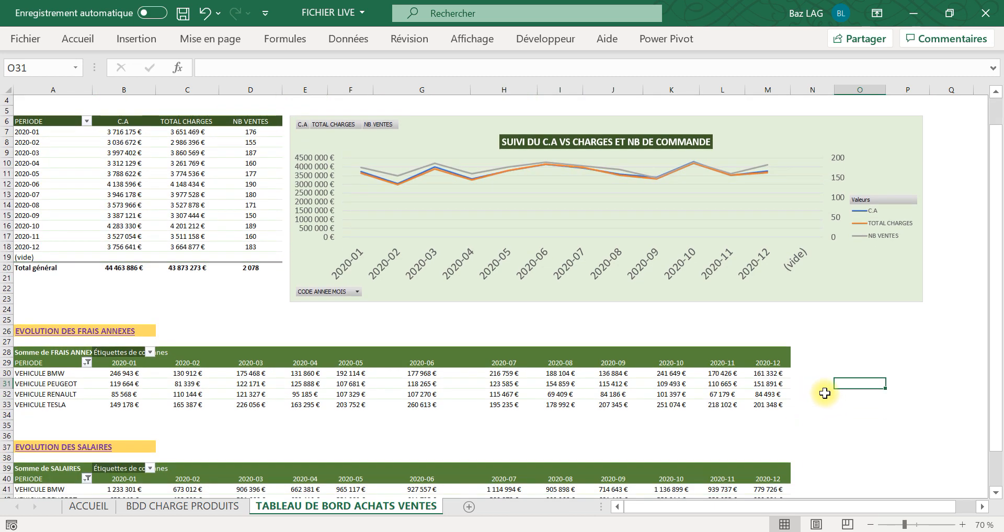
pyautogui.click(809, 379)
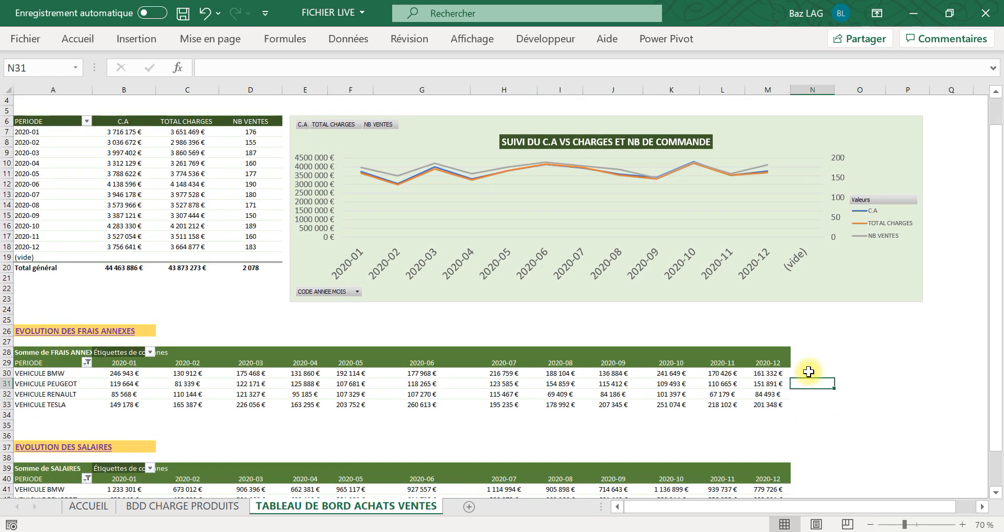
pyautogui.click(807, 370)
pyautogui.click(810, 364)
pyautogui.scroll(1, 829, 360)
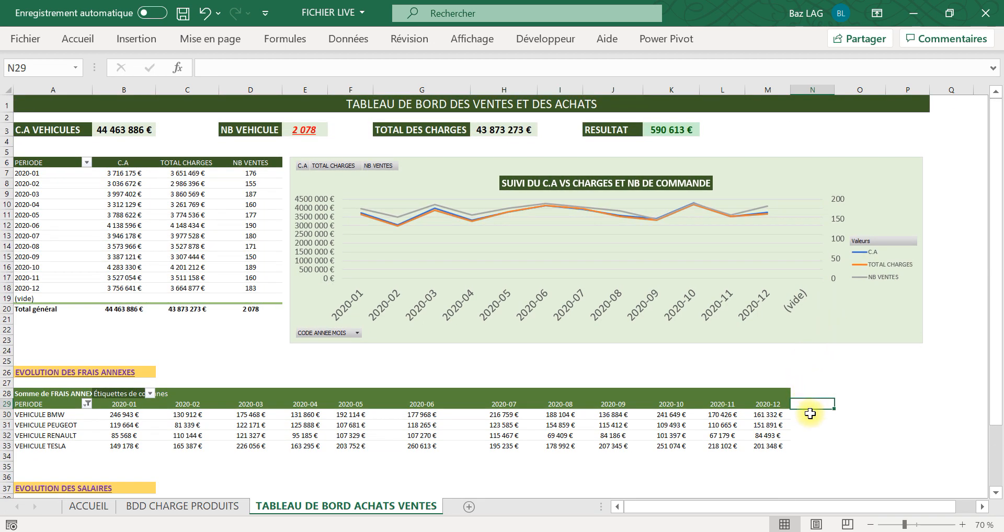
# Step: Merge and centre N30:P30 beside the VEHICULE BMW row and fill the merged layout down to row 33
pyautogui.moveTo(810, 414); pyautogui.dragTo(904, 414)
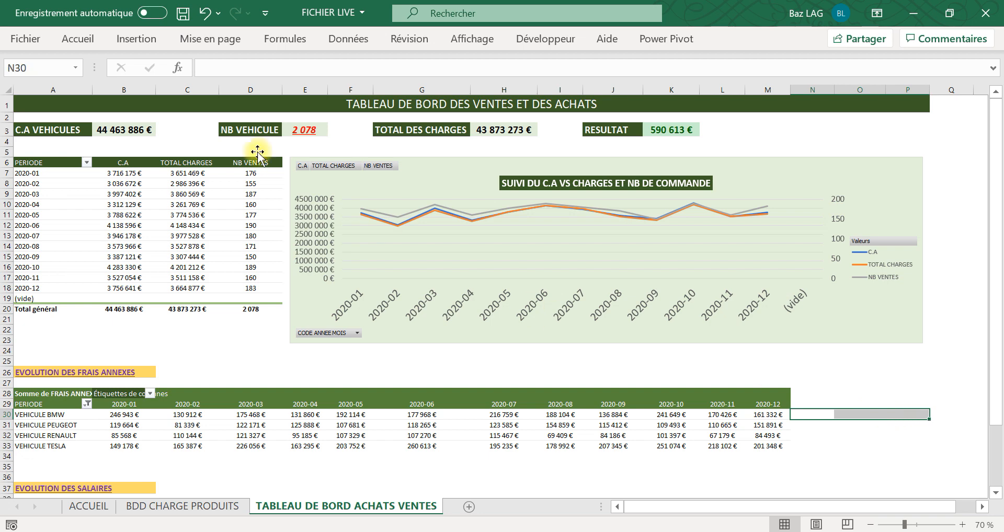
pyautogui.click(81, 43)
pyautogui.click(355, 94)
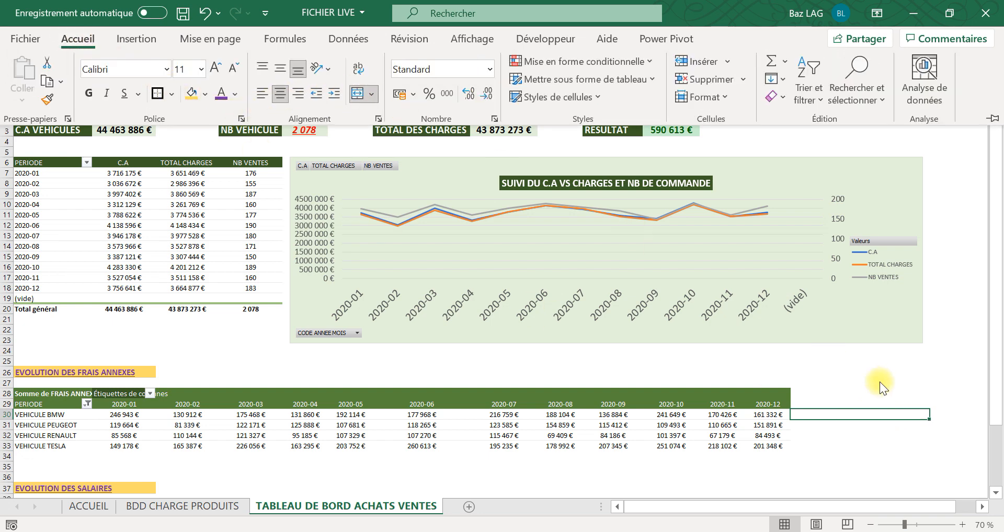
pyautogui.click(871, 438)
pyautogui.click(855, 415)
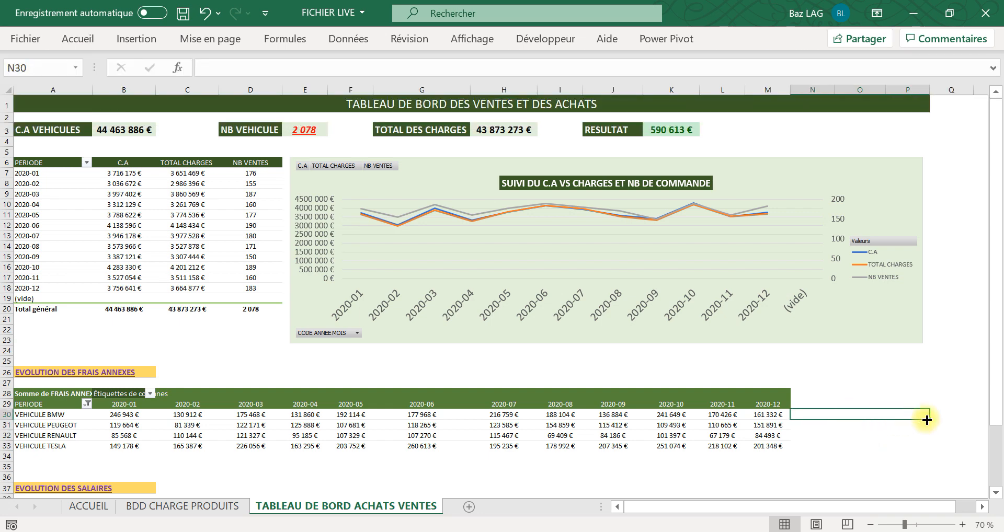
pyautogui.moveTo(928, 419); pyautogui.dragTo(918, 450)
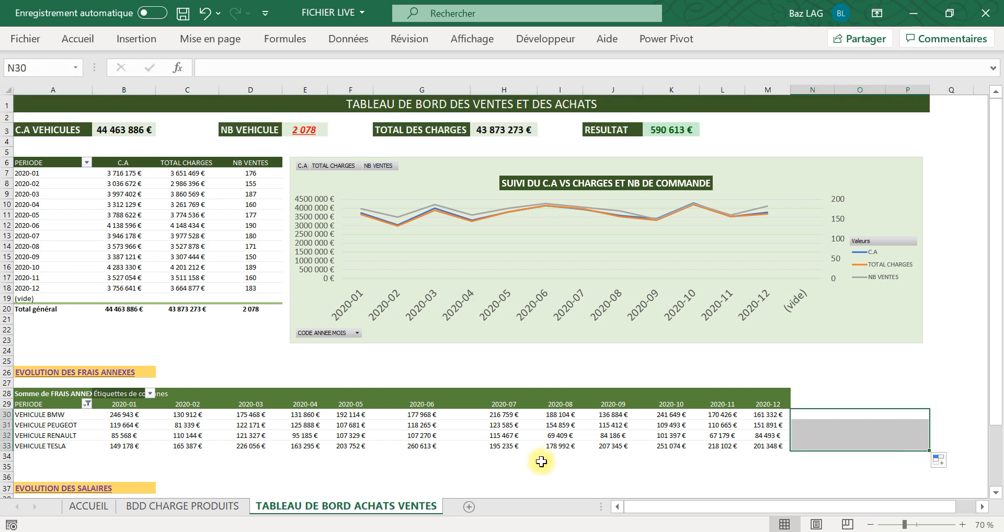
# Step: Increase the height of rows 30 to 33 in the FRAIS ANNEXES pivot table
pyautogui.moveTo(7, 416); pyautogui.dragTo(7, 443)
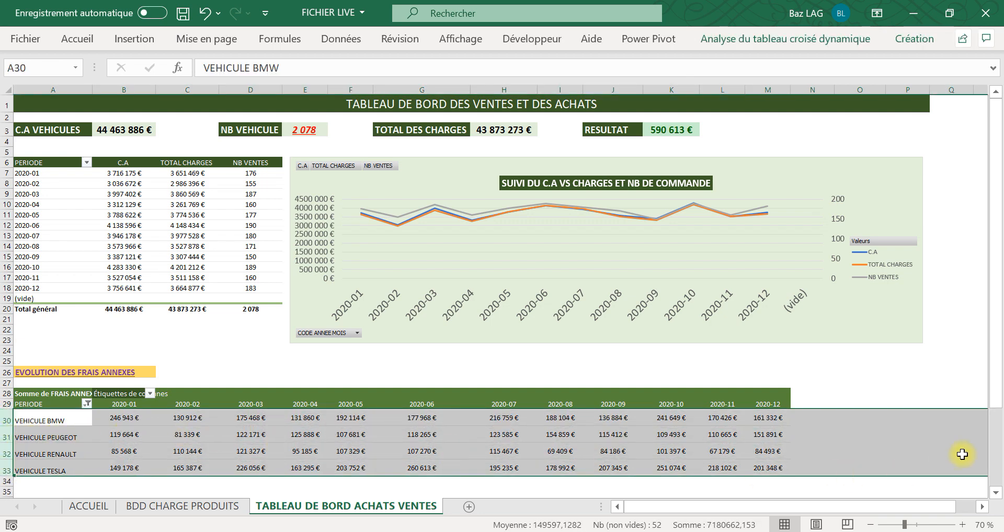
pyautogui.click(825, 431)
# Step: Start a line sparkline beside the VEHICULE BMW row of FRAIS ANNEXES and set its location to the relative reference N30
pyautogui.click(812, 416)
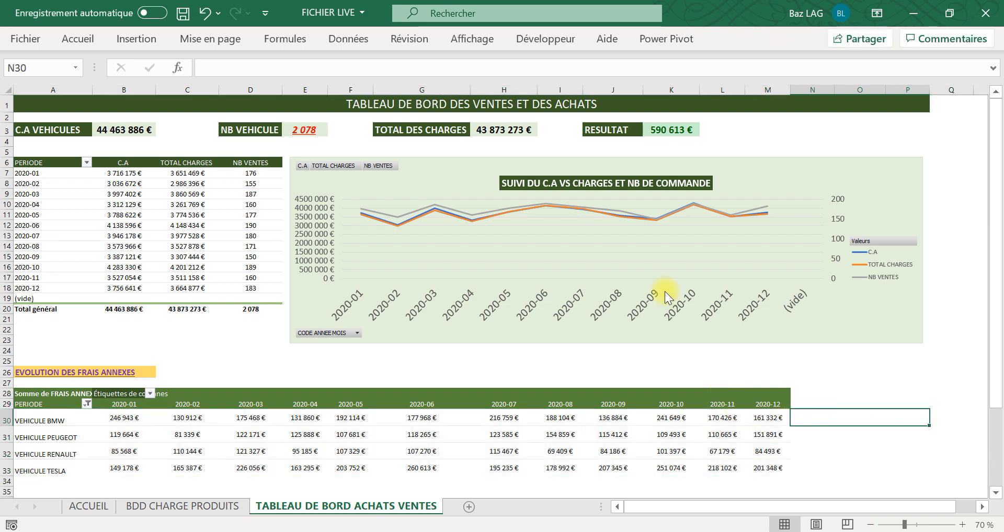
pyautogui.click(141, 40)
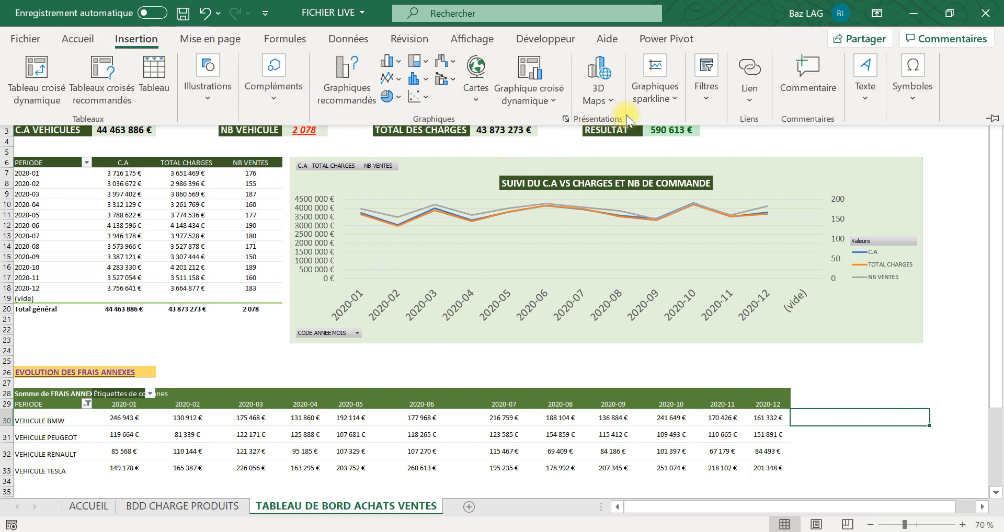
pyautogui.click(661, 99)
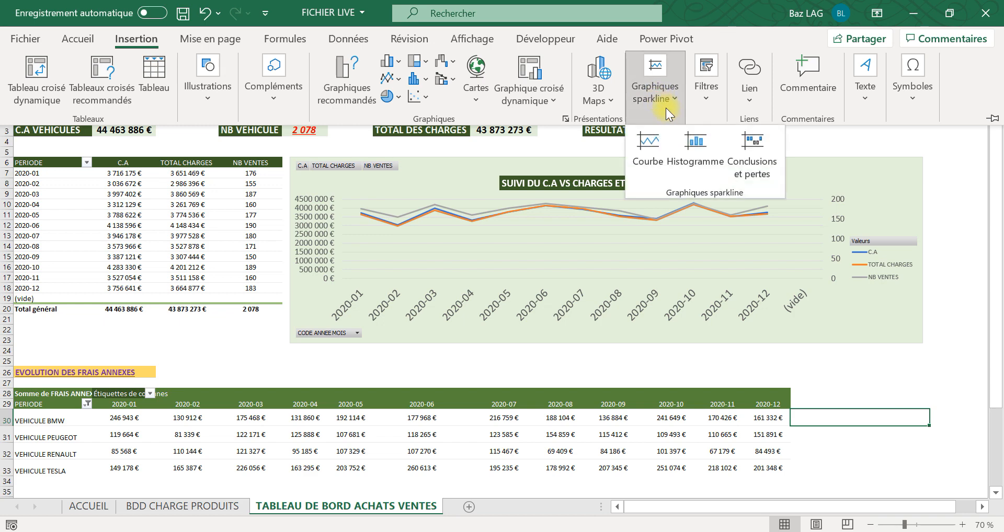
pyautogui.click(650, 149)
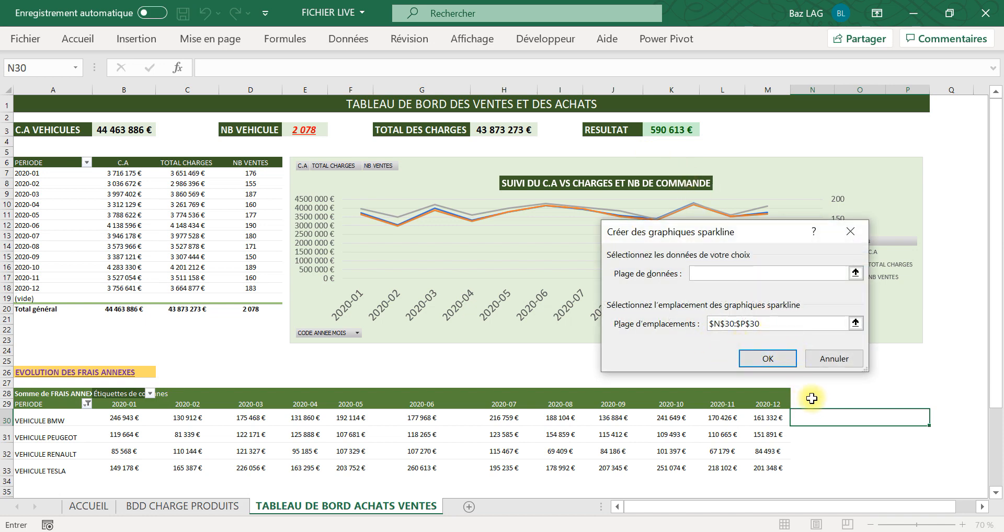
pyautogui.moveTo(766, 324); pyautogui.dragTo(619, 306)
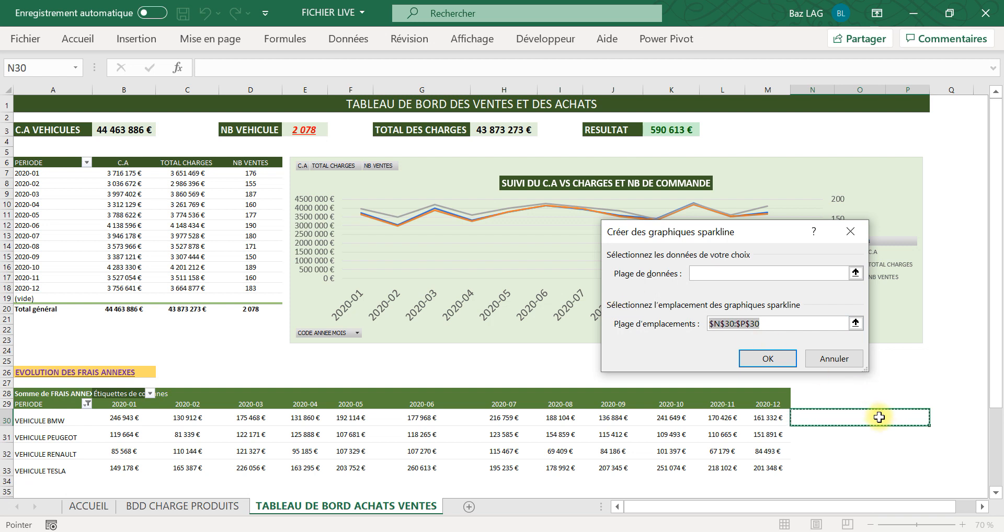
pyautogui.press('BackSpace')
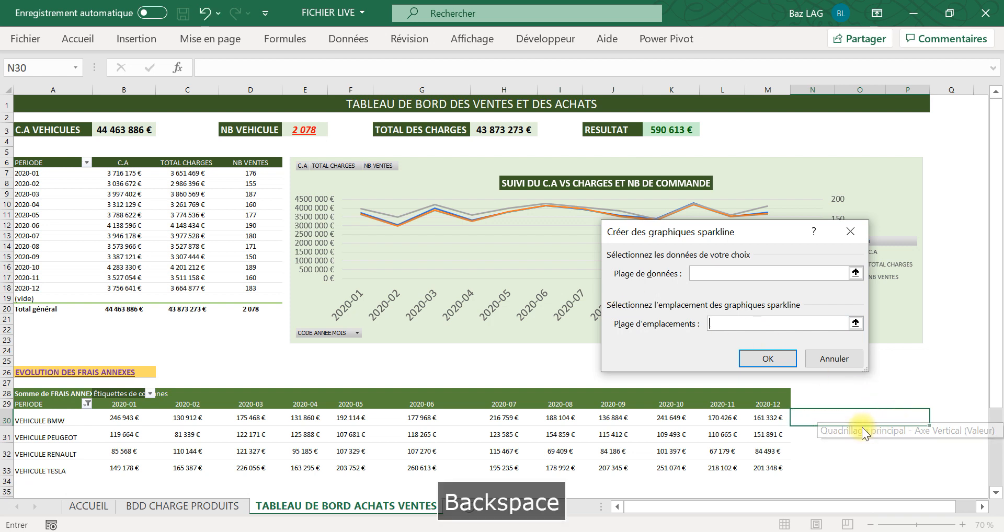
pyautogui.click(822, 418)
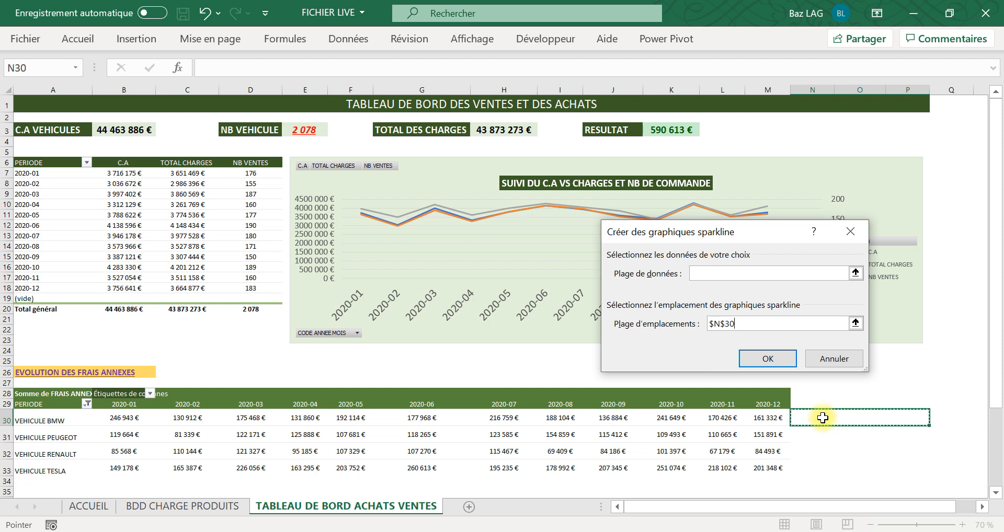
pyautogui.press('F4')
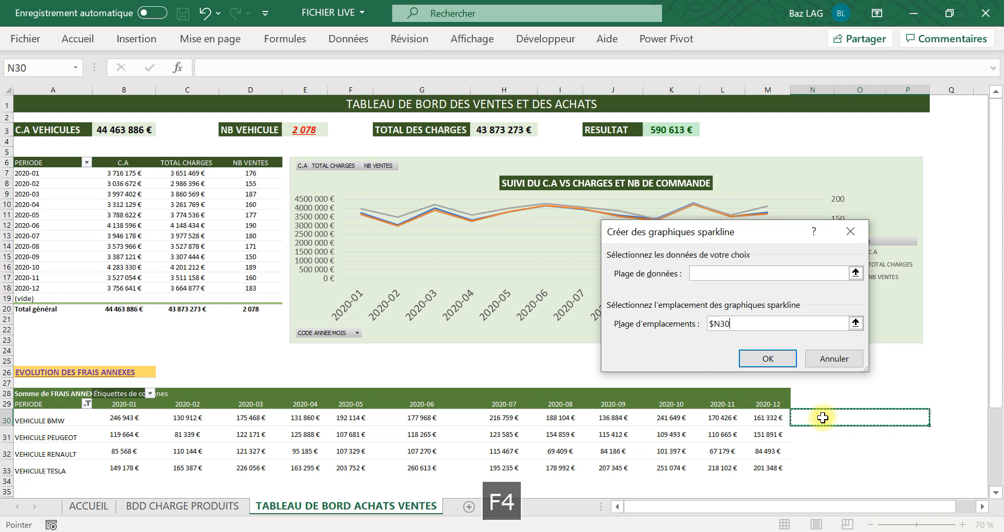
pyautogui.press('F4')
pyautogui.press('F4')
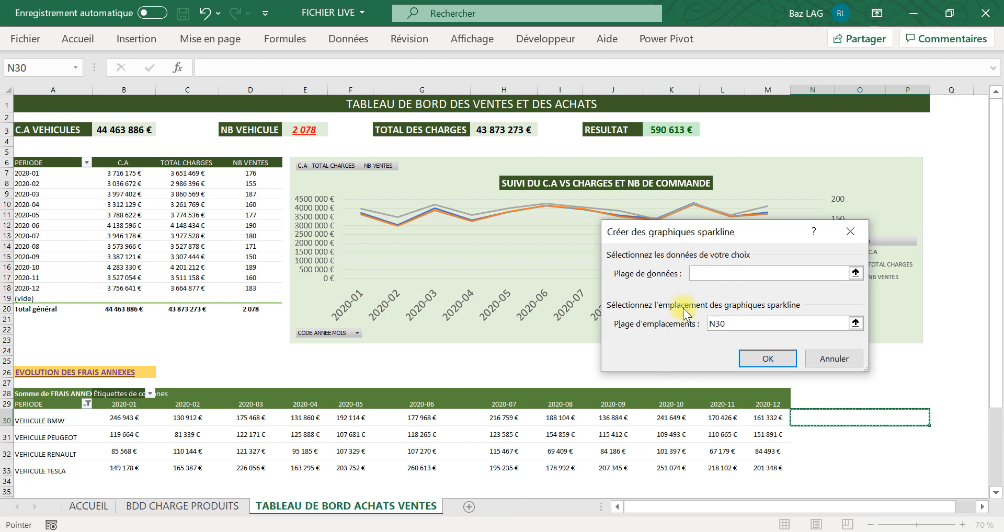
# Step: Set the sparkline's data range to B30:M30 and create it
pyautogui.click(721, 272)
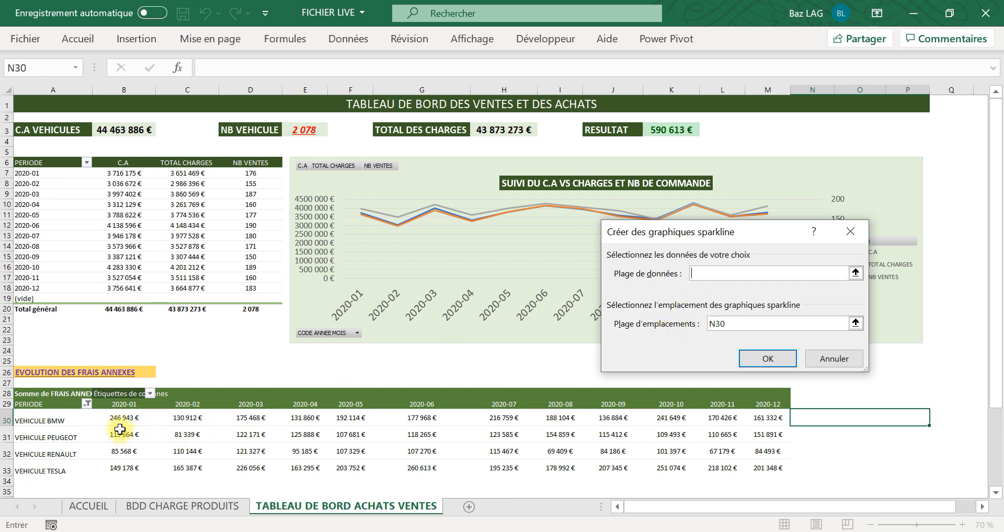
pyautogui.moveTo(116, 418); pyautogui.dragTo(755, 417)
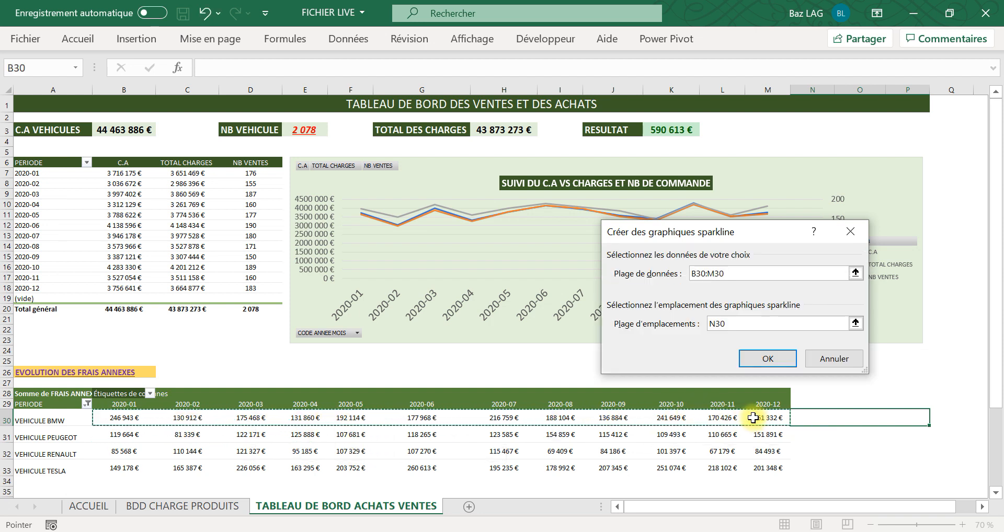
pyautogui.click(767, 358)
# Step: Fill the BMW sparkline in N30 down to row 33 for the other vehicle brands
pyautogui.click(882, 446)
pyautogui.click(863, 419)
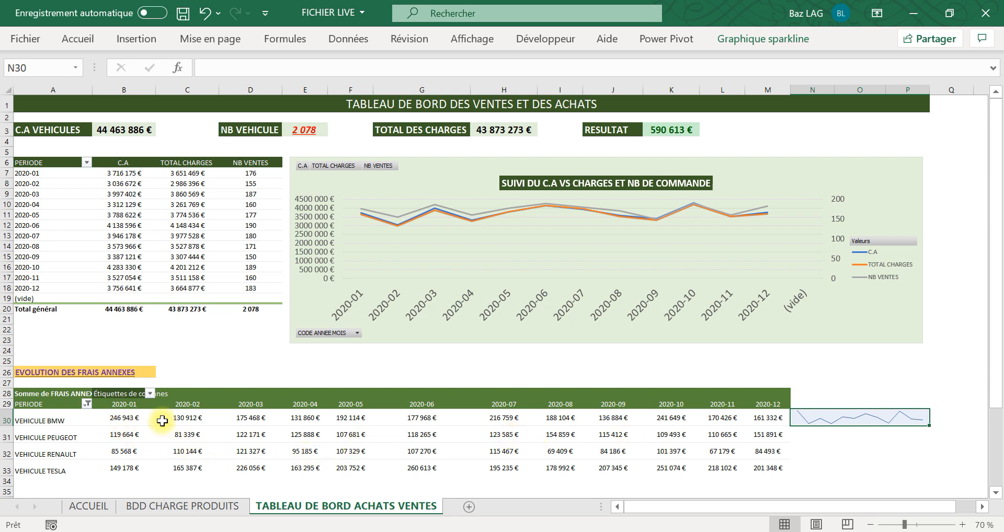
pyautogui.click(836, 455)
pyautogui.click(802, 423)
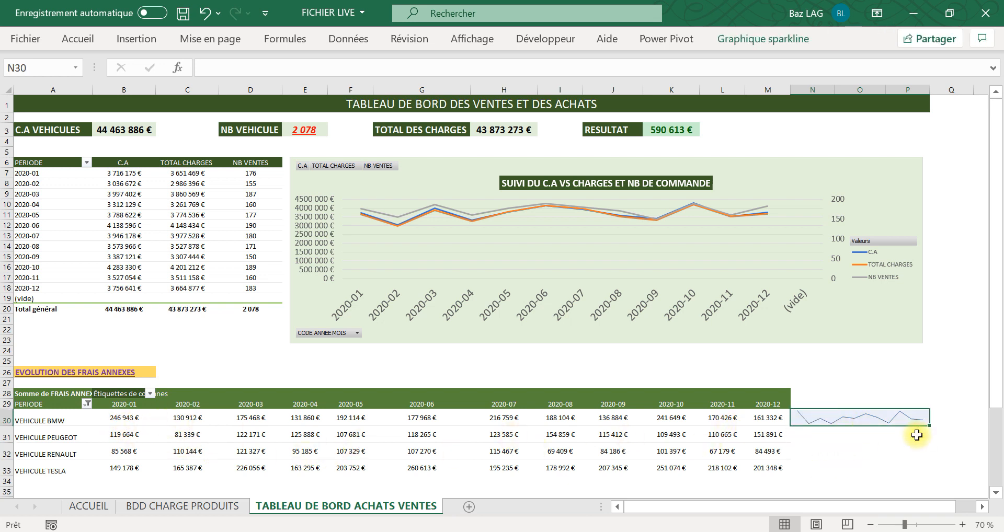
pyautogui.moveTo(929, 429); pyautogui.dragTo(925, 474)
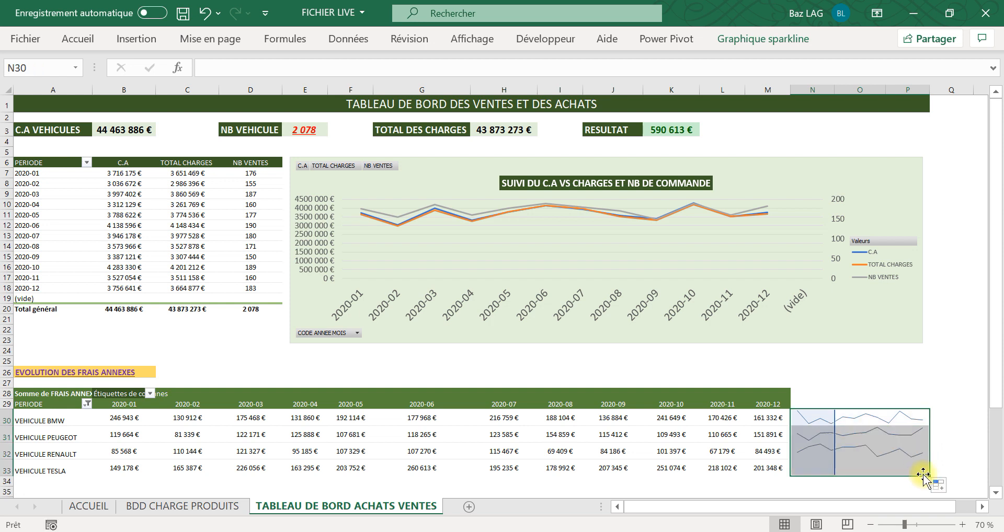
pyautogui.click(924, 361)
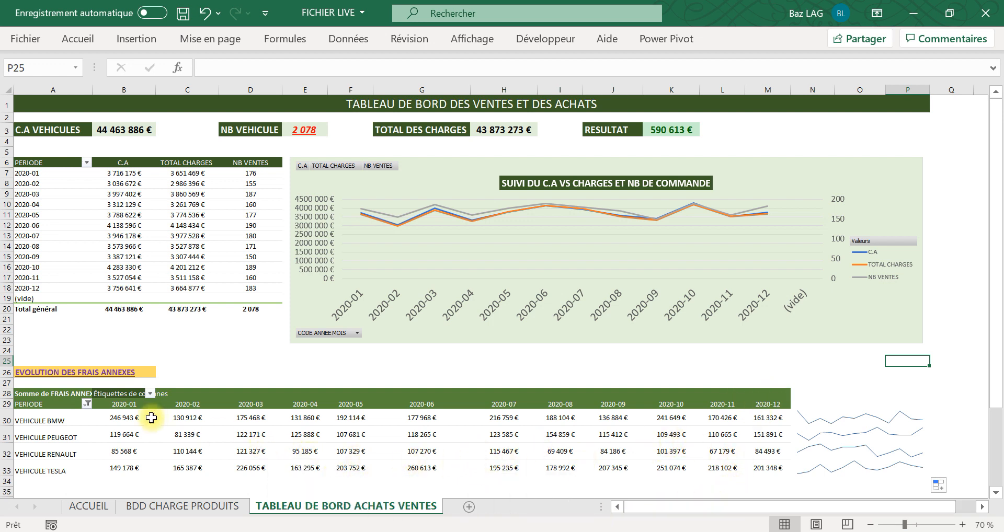
# Step: Merge and centre N41:P41 beside the VEHICULE BMW row of SALAIRES and fill the merged layout down to row 44
pyautogui.scroll(-5, 930, 387)
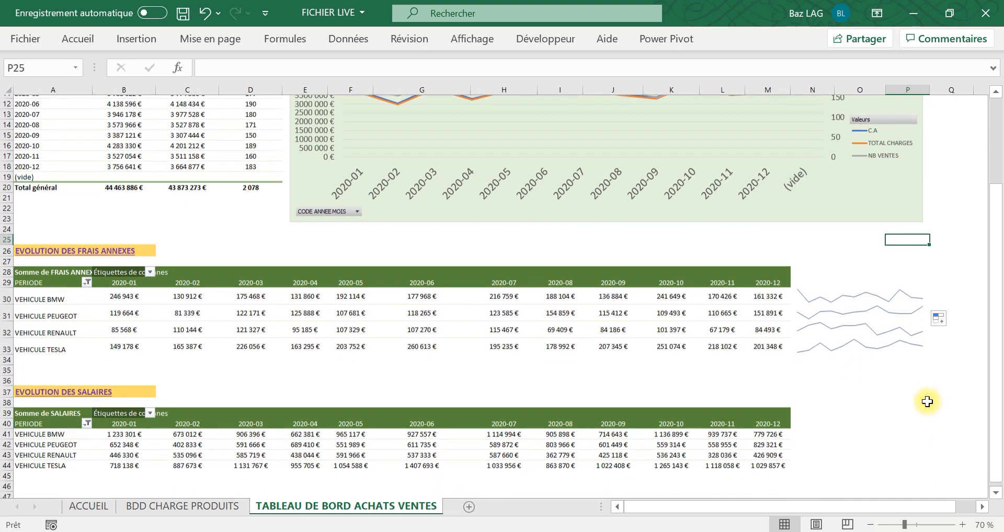
pyautogui.click(822, 303)
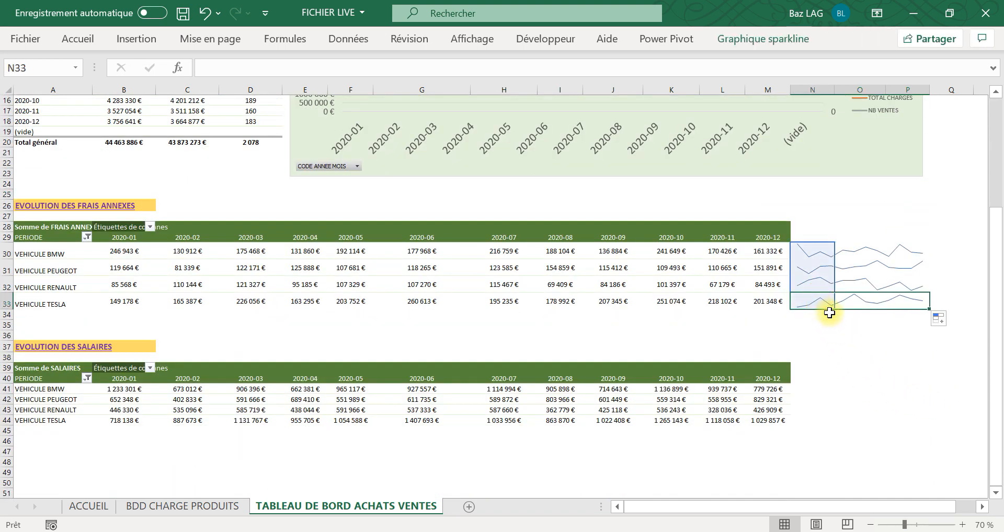
pyautogui.click(823, 397)
pyautogui.moveTo(823, 390); pyautogui.dragTo(924, 387)
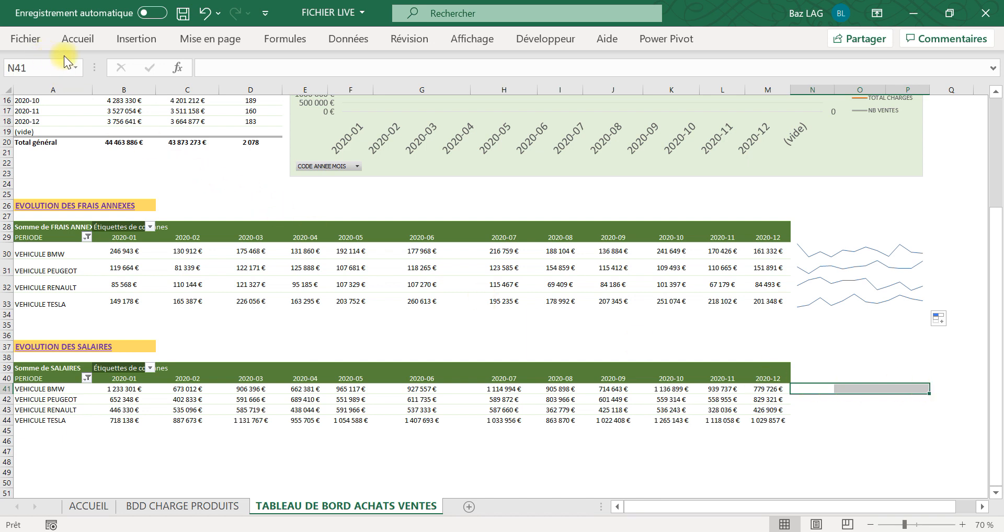
pyautogui.click(78, 39)
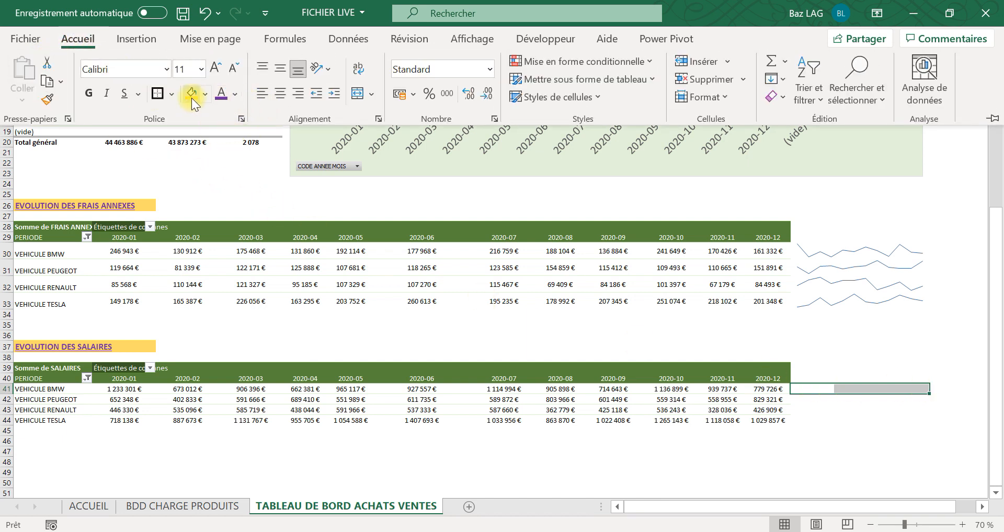
pyautogui.click(352, 95)
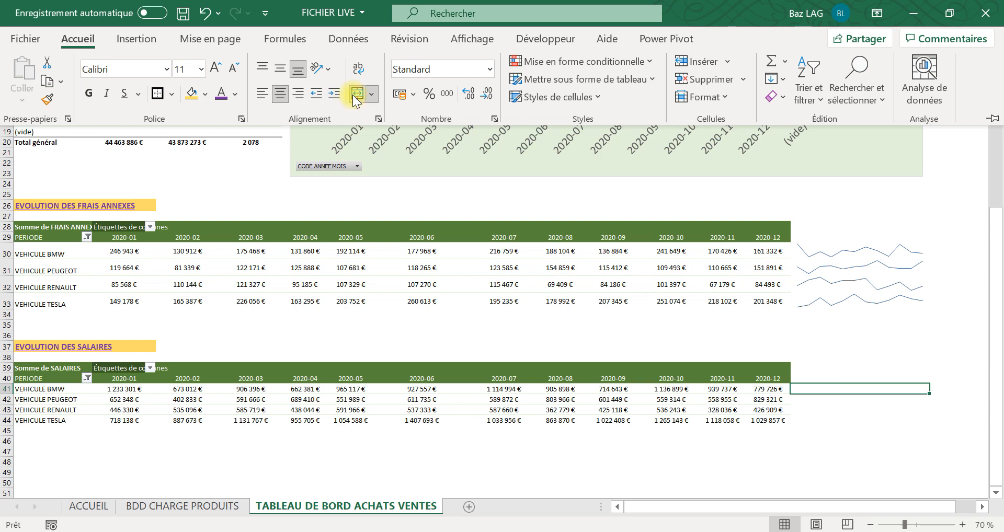
pyautogui.click(923, 390)
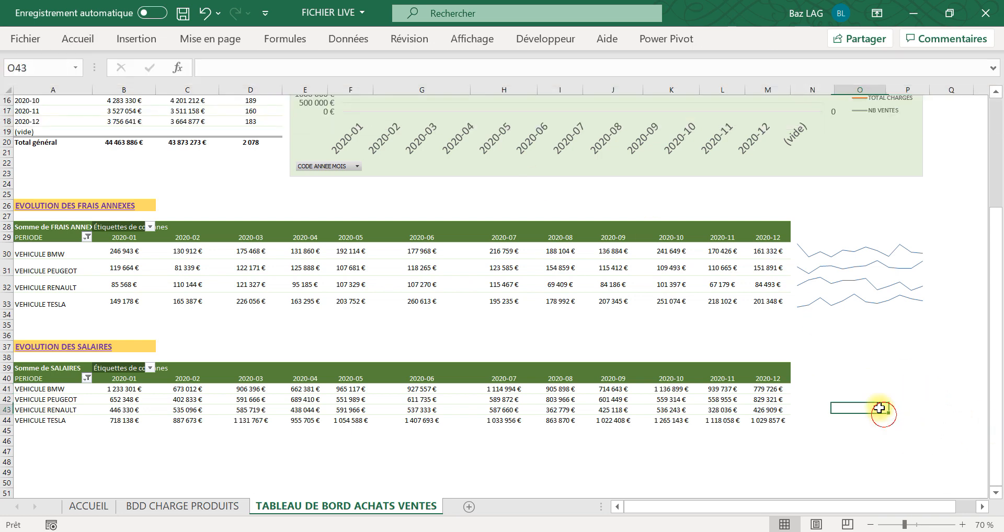
pyautogui.moveTo(923, 391); pyautogui.dragTo(925, 425)
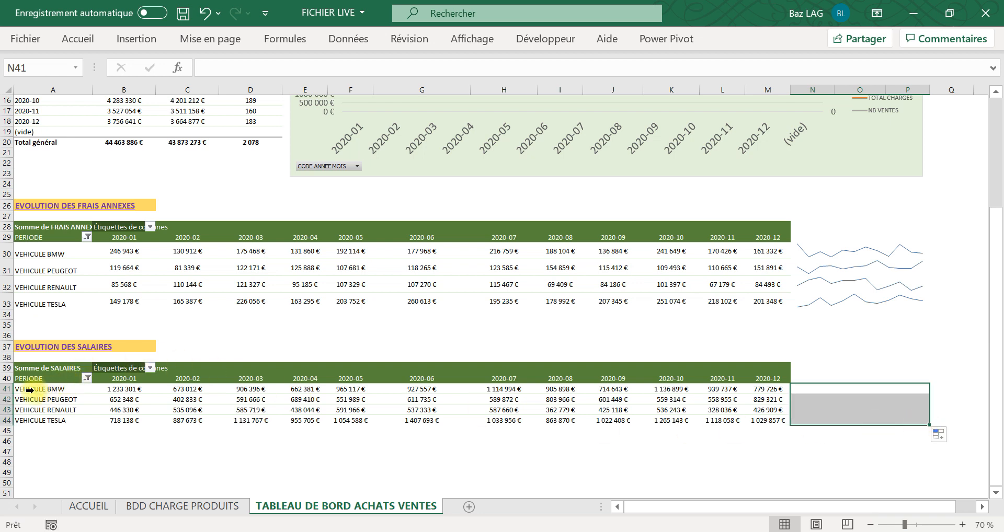
# Step: Copy the format and height of rows 30 to 33 onto rows 41 to 44 of the SALAIRES pivot table with Format Painter
pyautogui.click(8, 390)
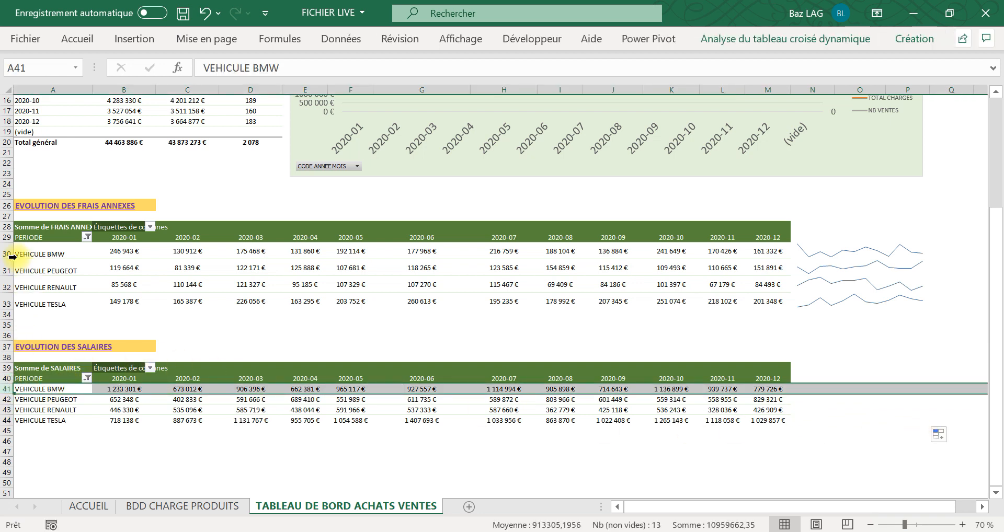
pyautogui.moveTo(10, 251); pyautogui.dragTo(6, 295)
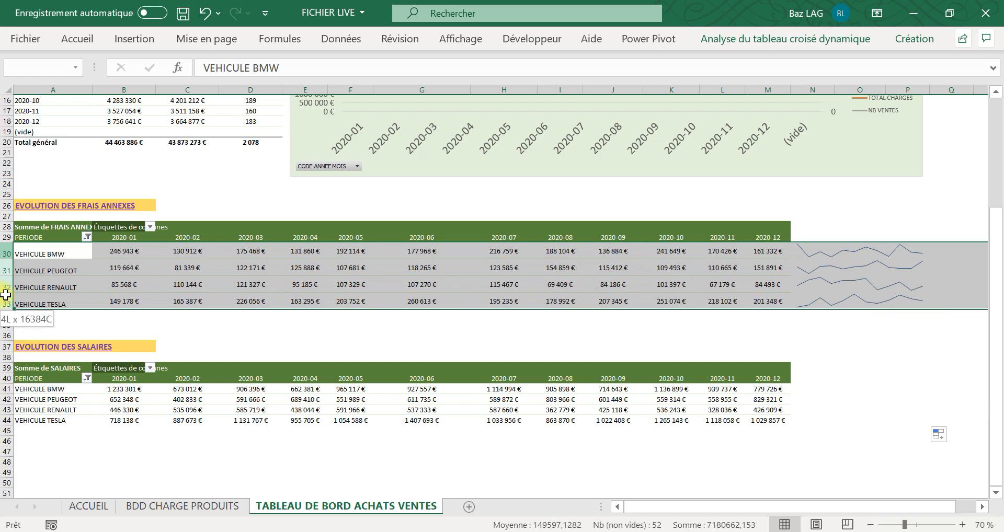
pyautogui.moveTo(5, 295); pyautogui.dragTo(5, 295)
pyautogui.click(78, 40)
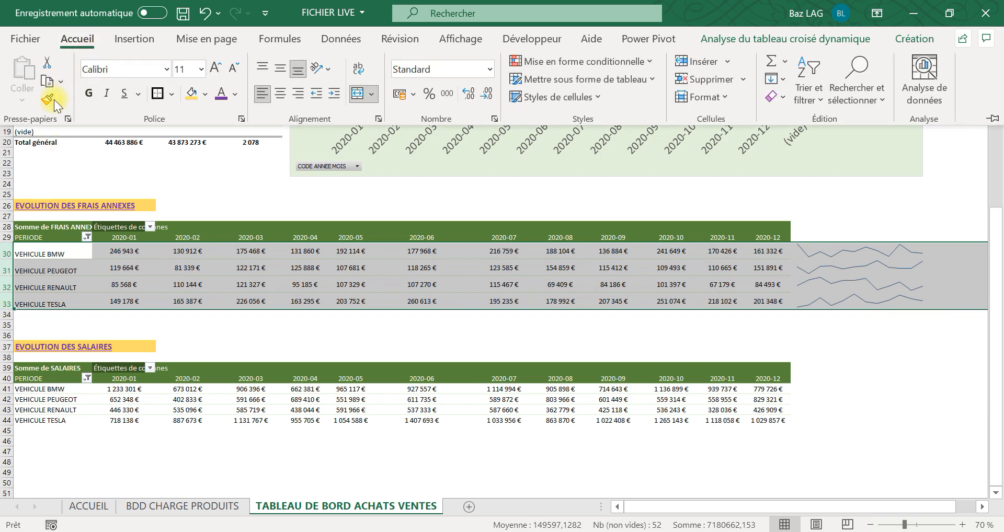
pyautogui.click(46, 100)
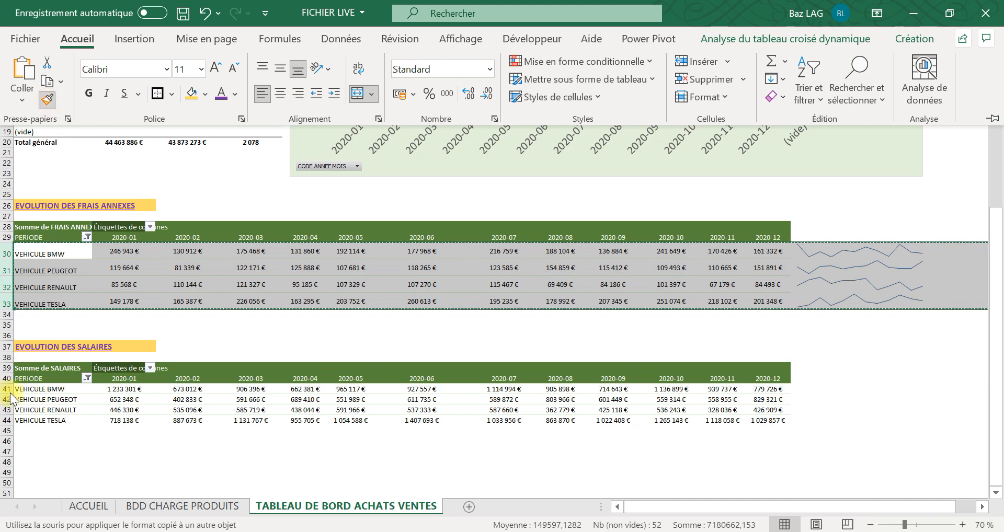
pyautogui.moveTo(8, 390); pyautogui.dragTo(8, 420)
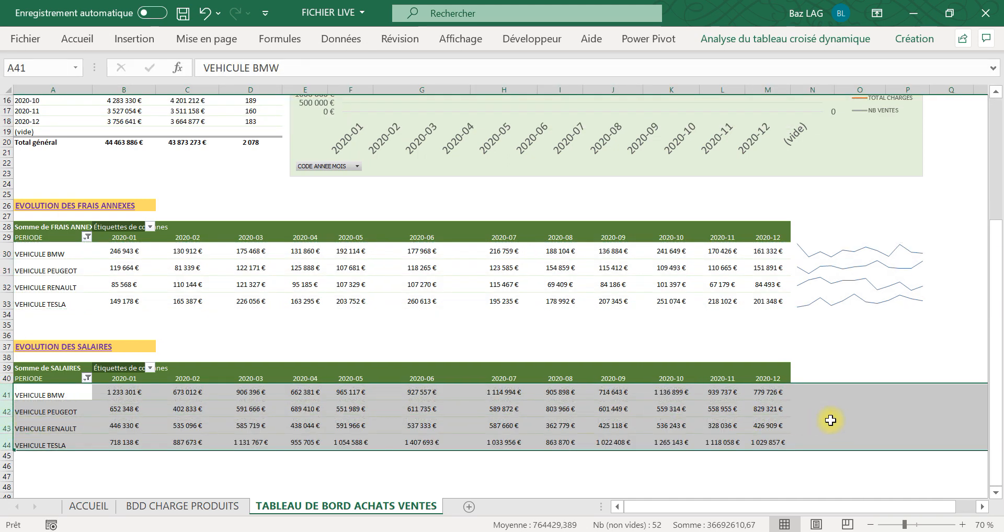
# Step: Start a column sparkline for the VEHICULE BMW row of SALAIRES and set its location range to N41
pyautogui.click(828, 392)
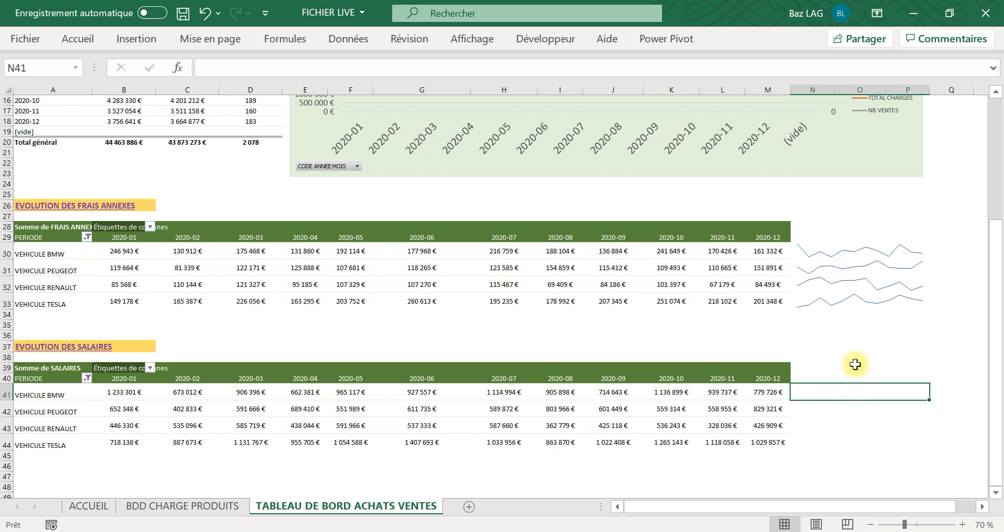
pyautogui.click(848, 454)
pyautogui.click(829, 394)
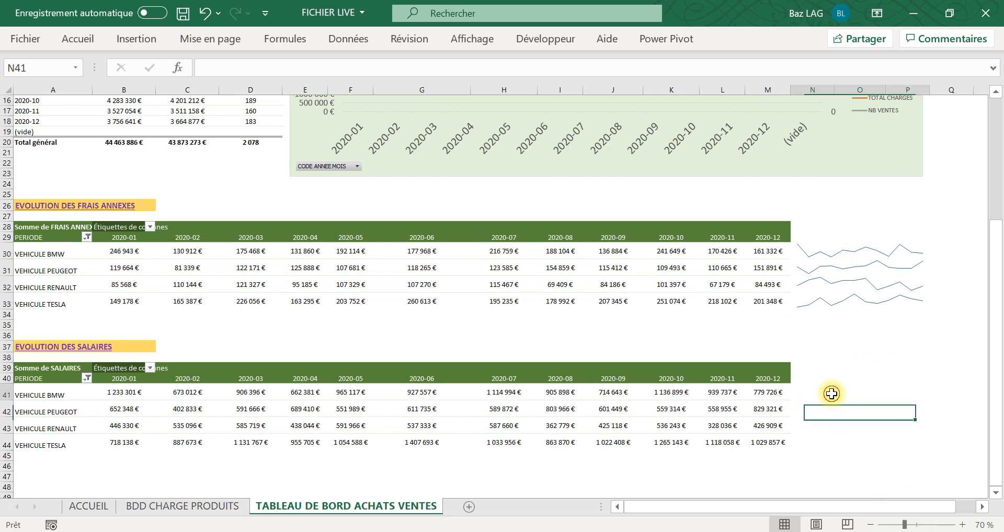
pyautogui.click(137, 39)
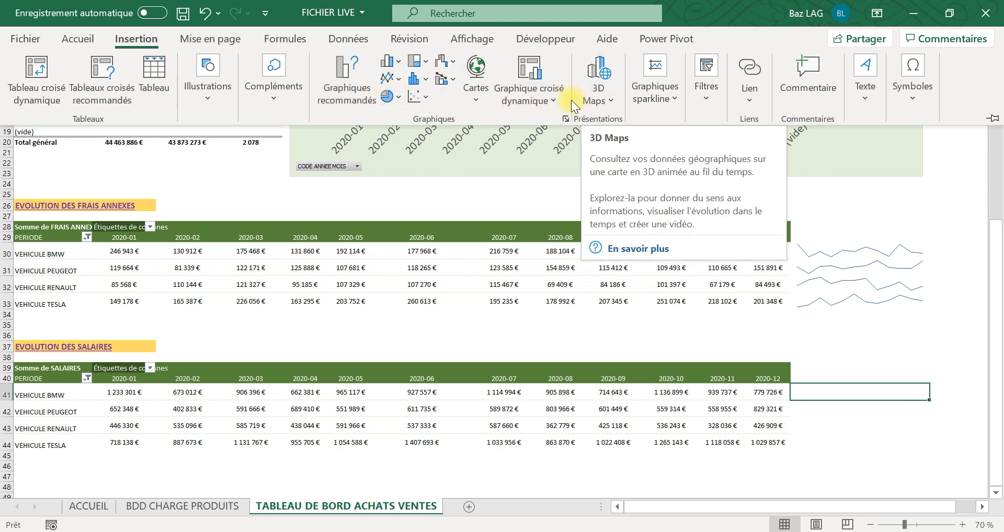
pyautogui.click(653, 102)
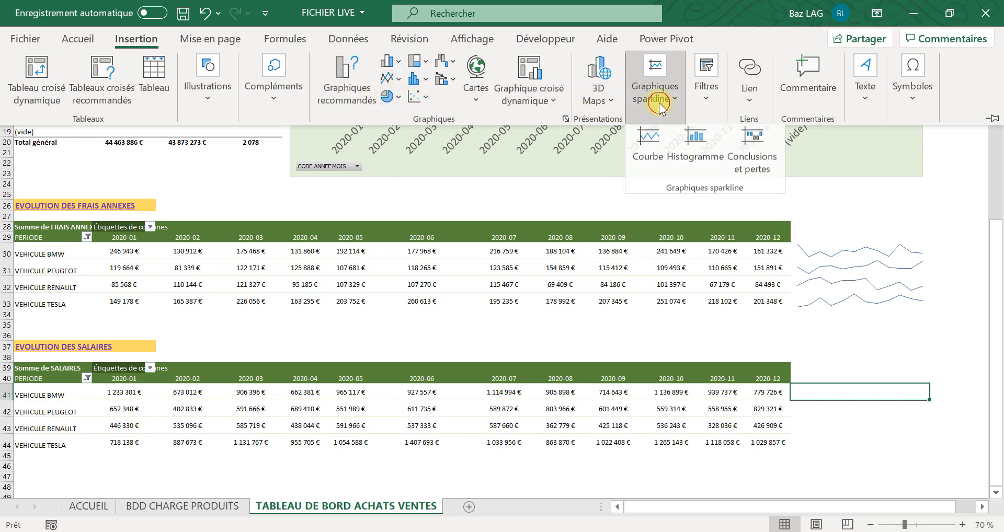
pyautogui.click(689, 149)
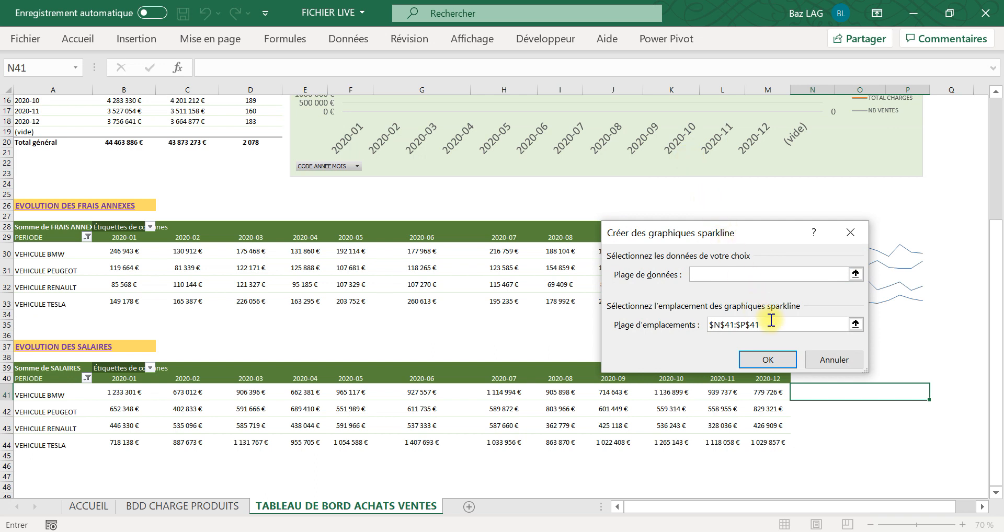
pyautogui.press('Tab')
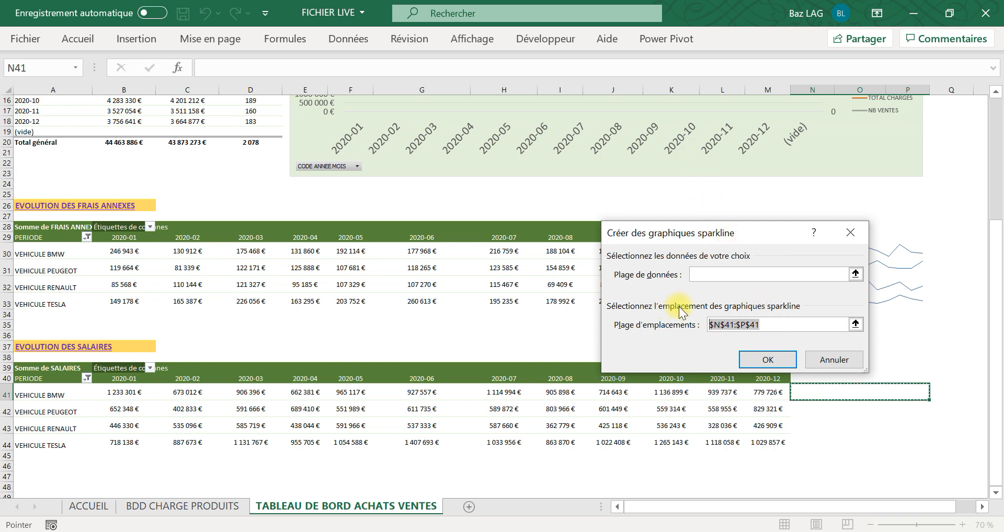
pyautogui.press('BackSpace')
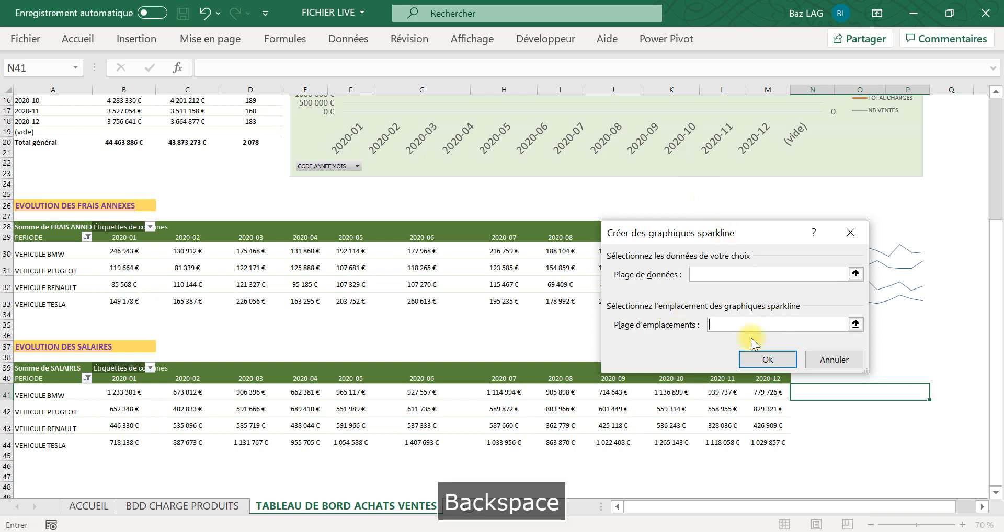
pyautogui.click(812, 393)
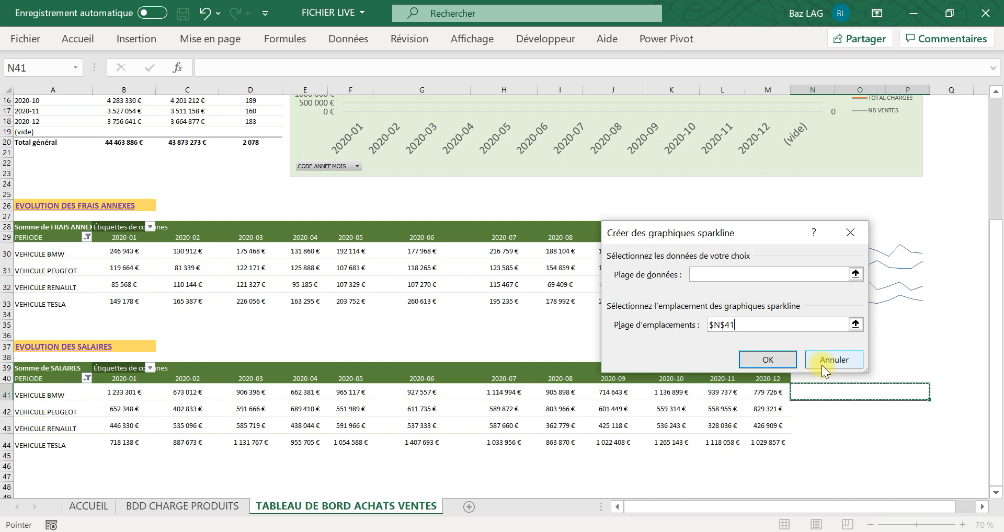
pyautogui.press('F4')
pyautogui.press('F4')
pyautogui.press('F4')
# Step: Set the column sparkline's data range to B41:M41 and create it
pyautogui.click(711, 267)
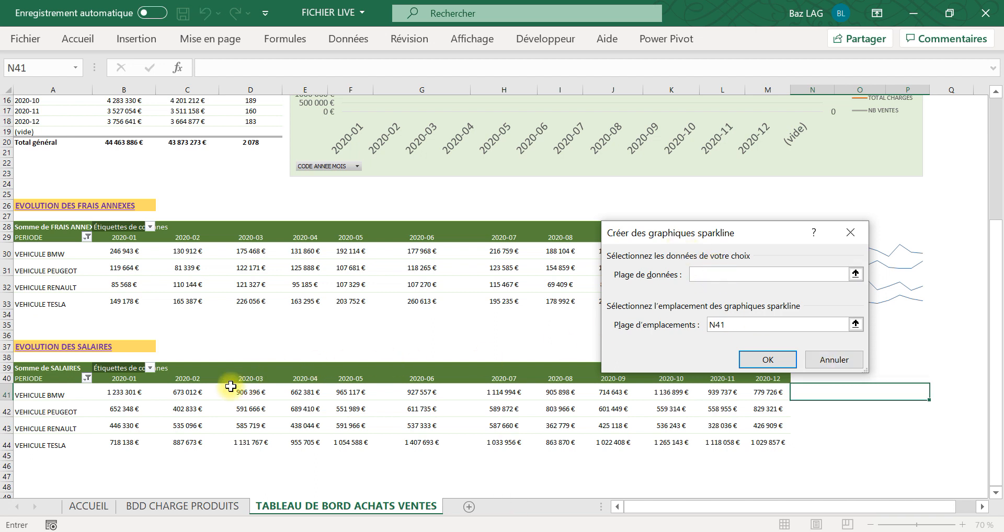
pyautogui.moveTo(117, 391)
pyautogui.mouseDown()
pyautogui.moveTo(433, 416)
pyautogui.moveTo(748, 386)
pyautogui.mouseUp()
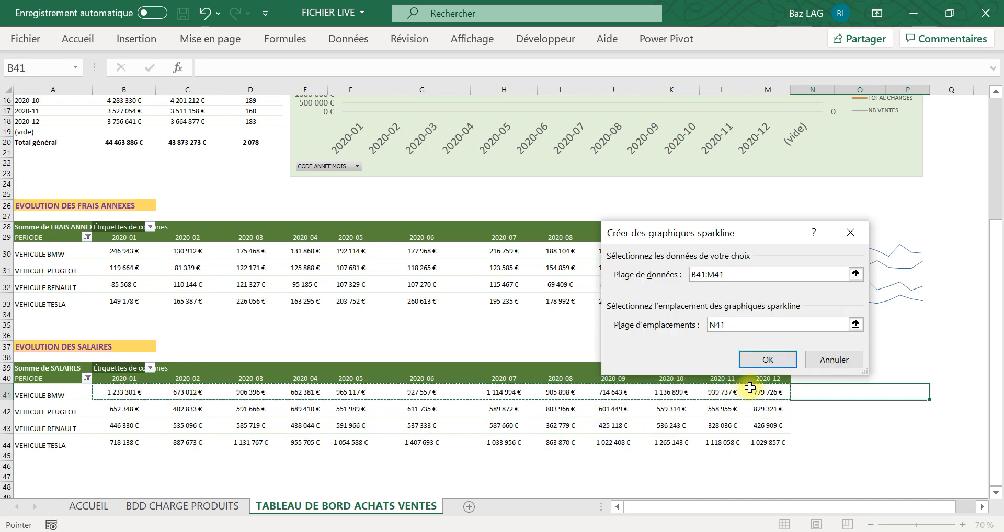
pyautogui.click(767, 359)
# Step: Fill the BMW column sparkline in N41 down to row 44 for the other vehicle brands
pyautogui.click(908, 444)
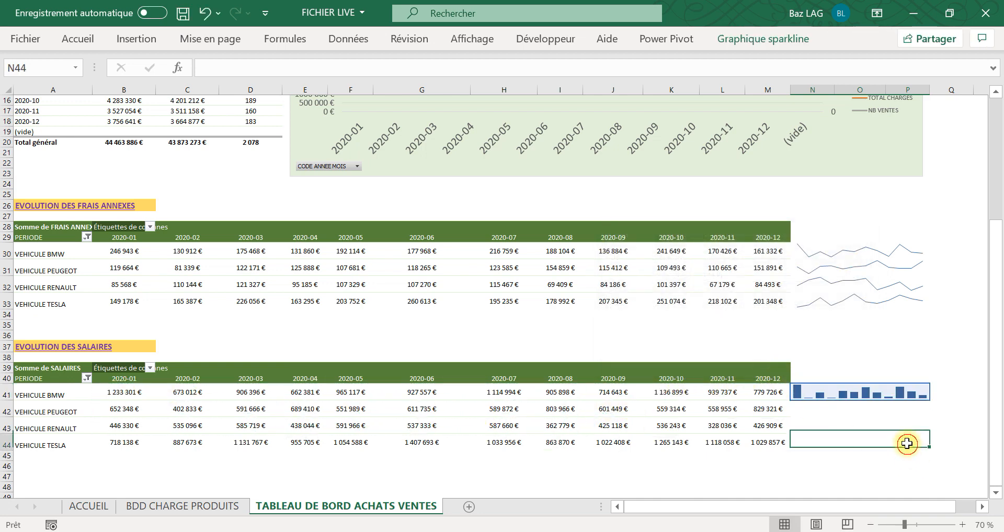
pyautogui.click(912, 394)
pyautogui.moveTo(930, 402); pyautogui.dragTo(916, 445)
pyautogui.click(884, 488)
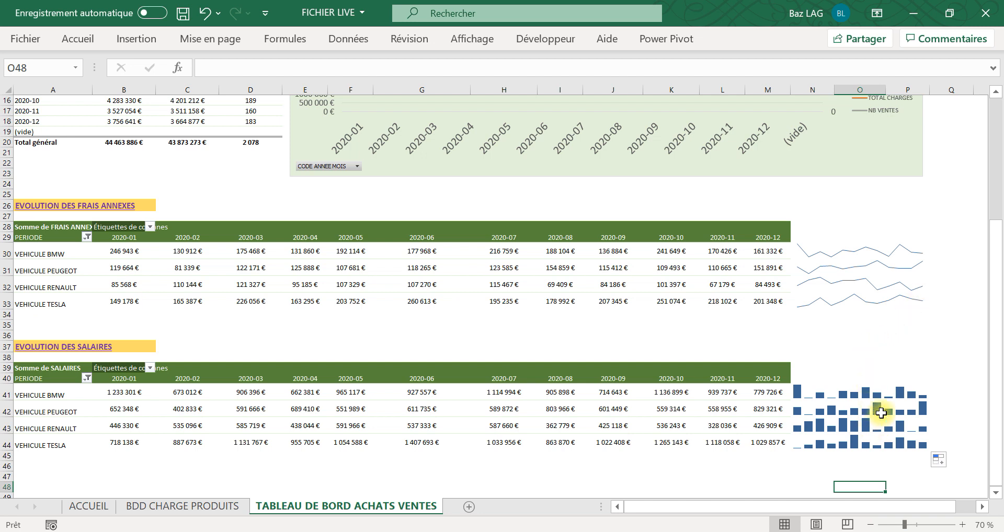
pyautogui.moveTo(810, 388); pyautogui.dragTo(852, 439)
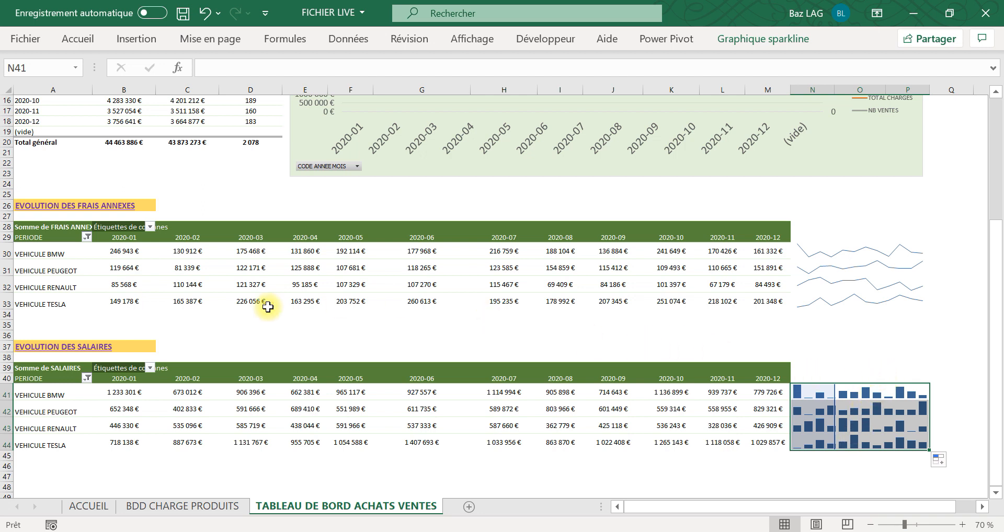
pyautogui.moveTo(10, 316); pyautogui.dragTo(11, 323)
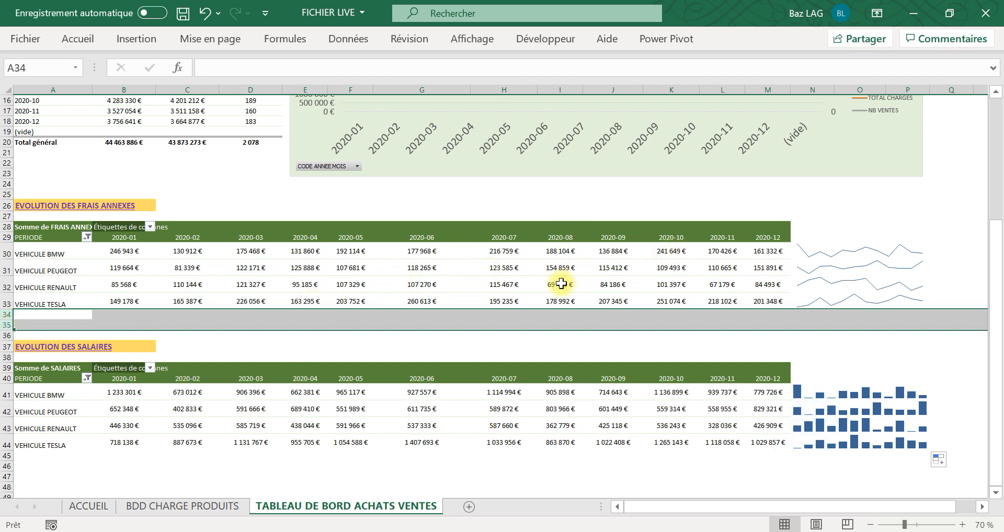
pyautogui.click(518, 348)
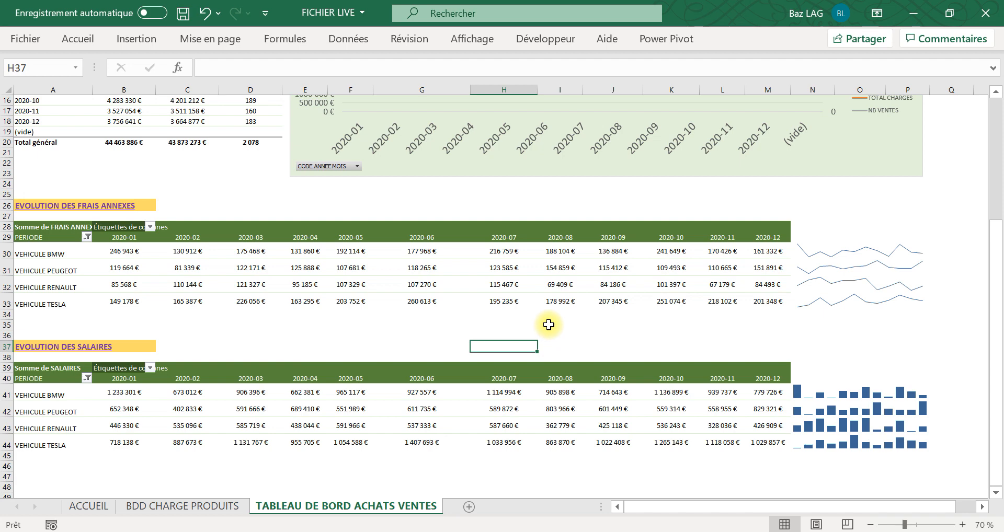
pyautogui.scroll(-1, 549, 325)
pyautogui.scroll(1, 546, 271)
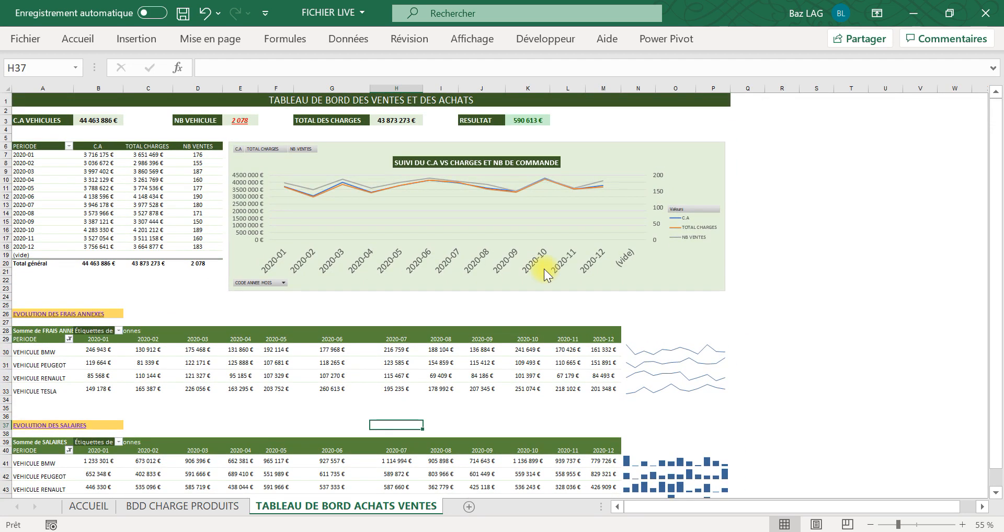
# Step: Apply a thick outside border around the whole dashboard range A1:P46
pyautogui.click(93, 100)
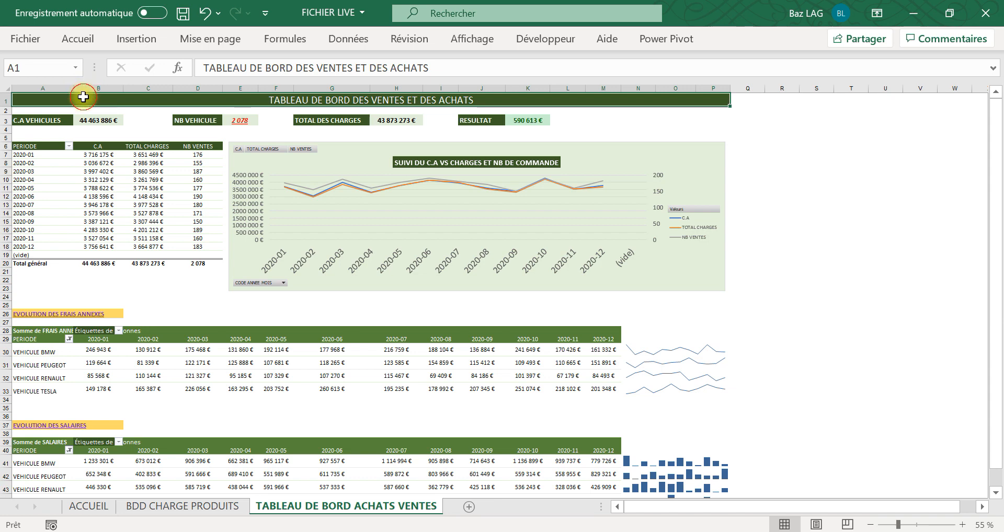
pyautogui.moveTo(83, 96); pyautogui.dragTo(139, 488)
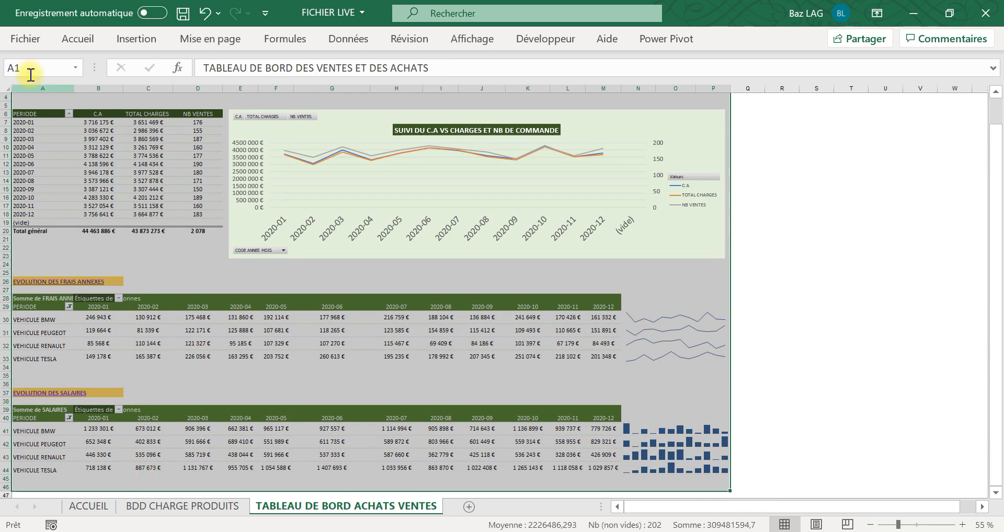
pyautogui.click(84, 41)
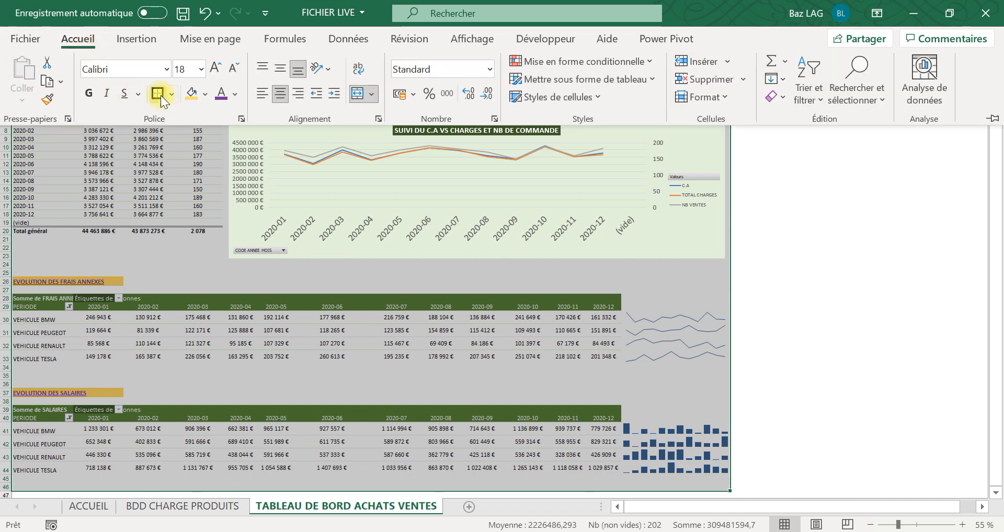
pyautogui.click(159, 94)
pyautogui.click(815, 256)
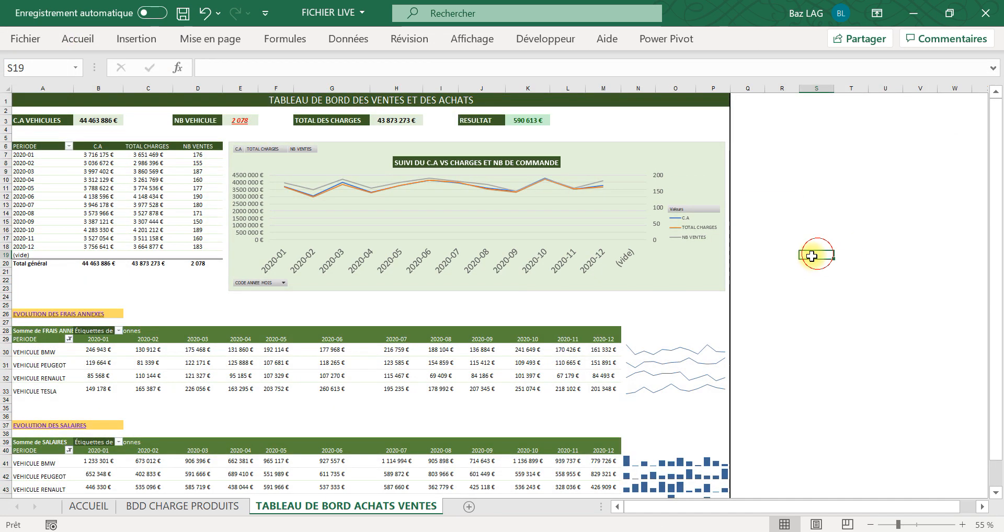
# Step: Set the font size of the dashboard title in row 1 to 22
pyautogui.click(264, 92)
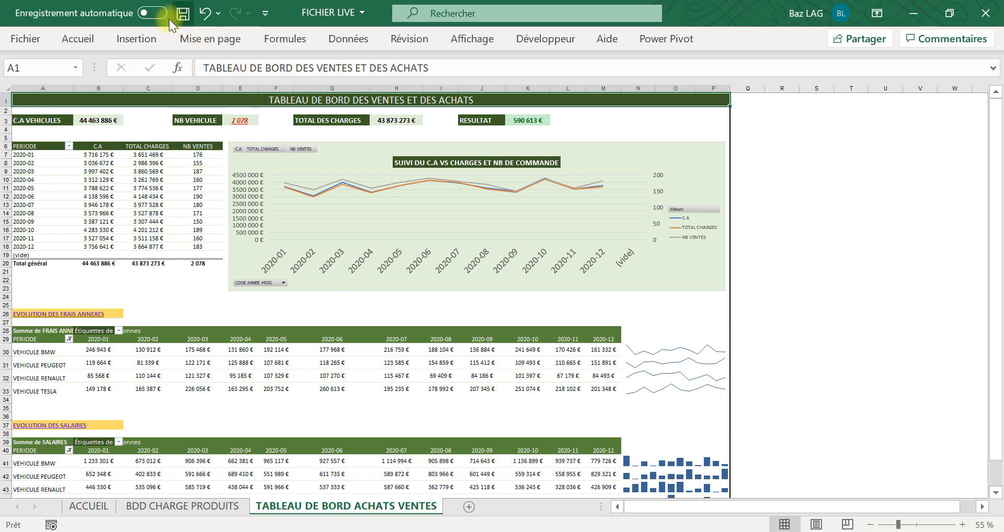
pyautogui.click(79, 39)
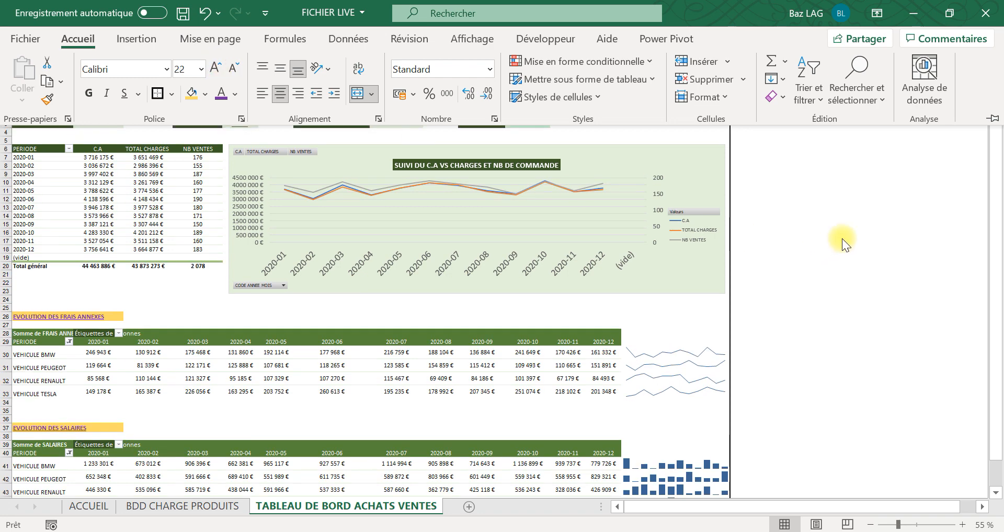
pyautogui.click(823, 238)
pyautogui.click(821, 207)
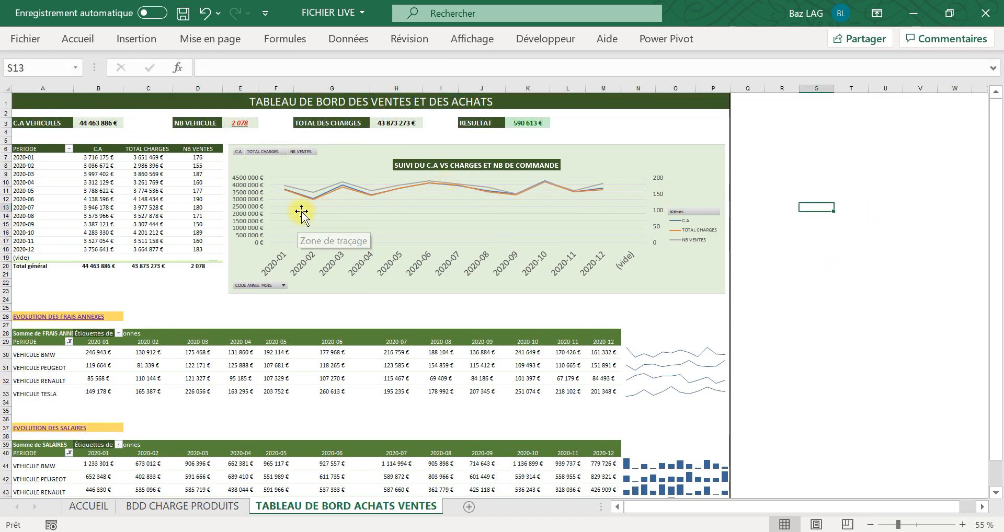
# Step: Insert a timeline on the DATE field for the monthly C.A, charges and sales pivot table
pyautogui.click(99, 198)
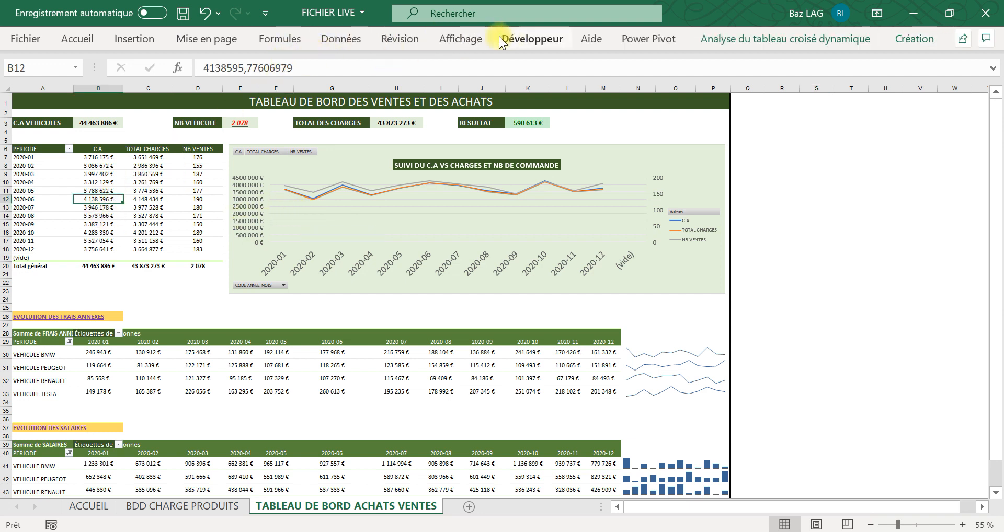
pyautogui.click(822, 40)
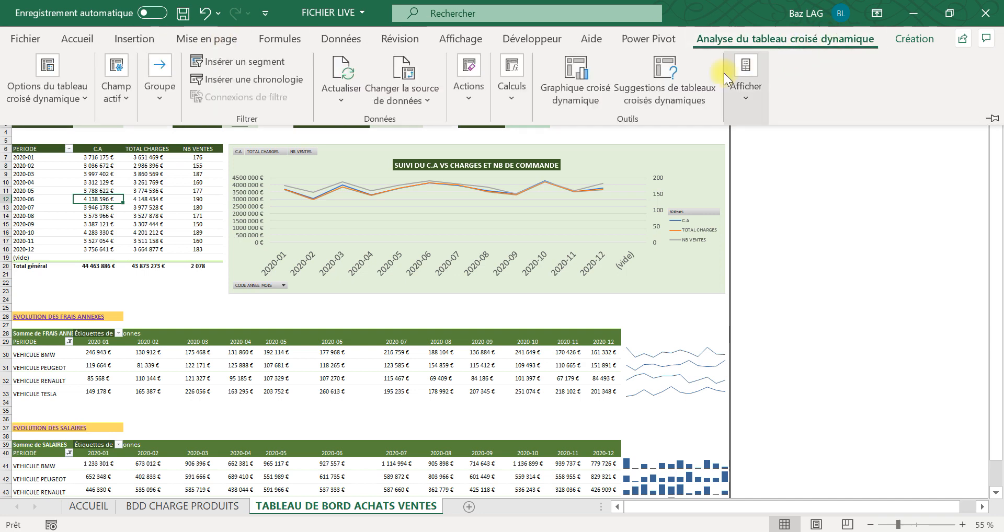
pyautogui.click(260, 80)
pyautogui.click(660, 228)
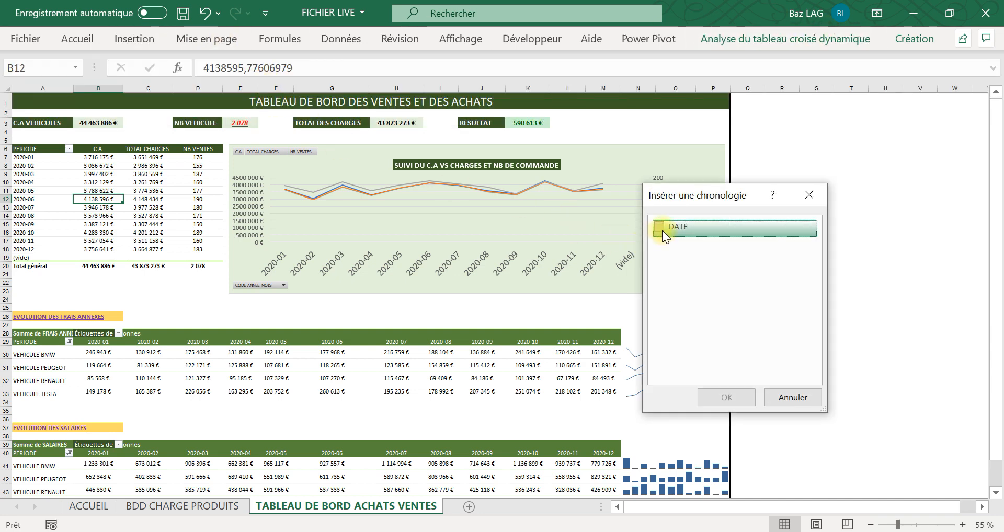
pyautogui.click(735, 398)
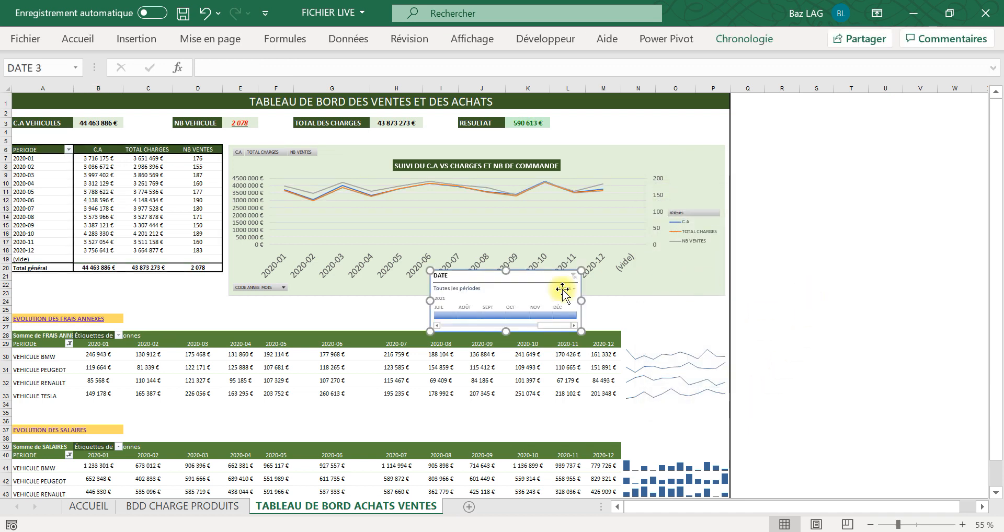
# Step: Move the DATE timeline beside the dashboard title at column Q and widen it to about 13.4 cm
pyautogui.moveTo(494, 281); pyautogui.dragTo(800, 105)
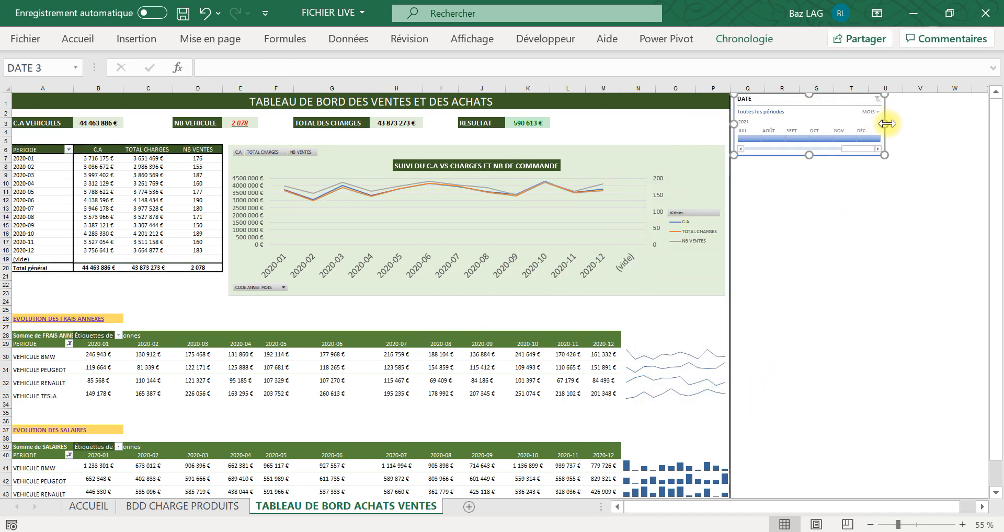
pyautogui.moveTo(888, 123); pyautogui.dragTo(952, 125)
pyautogui.moveTo(907, 150); pyautogui.dragTo(820, 150)
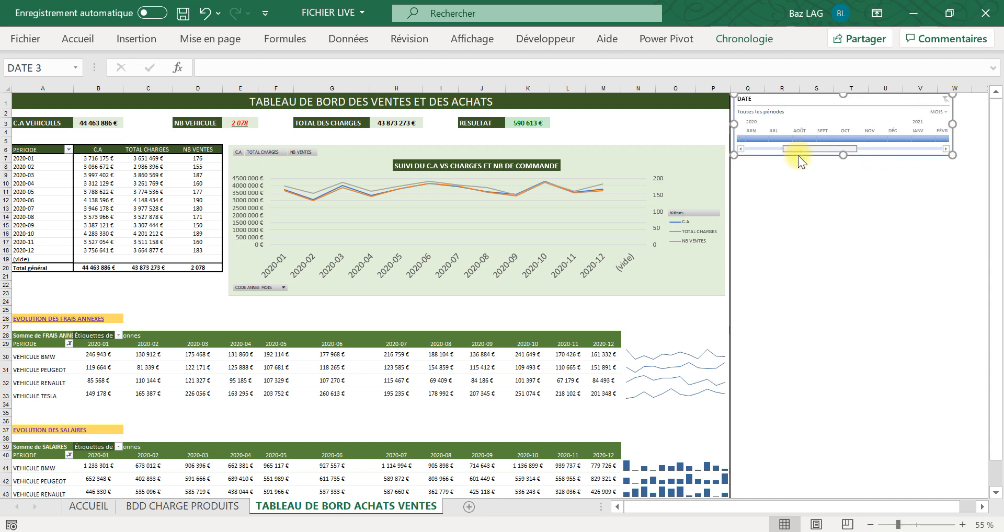
pyautogui.click(891, 244)
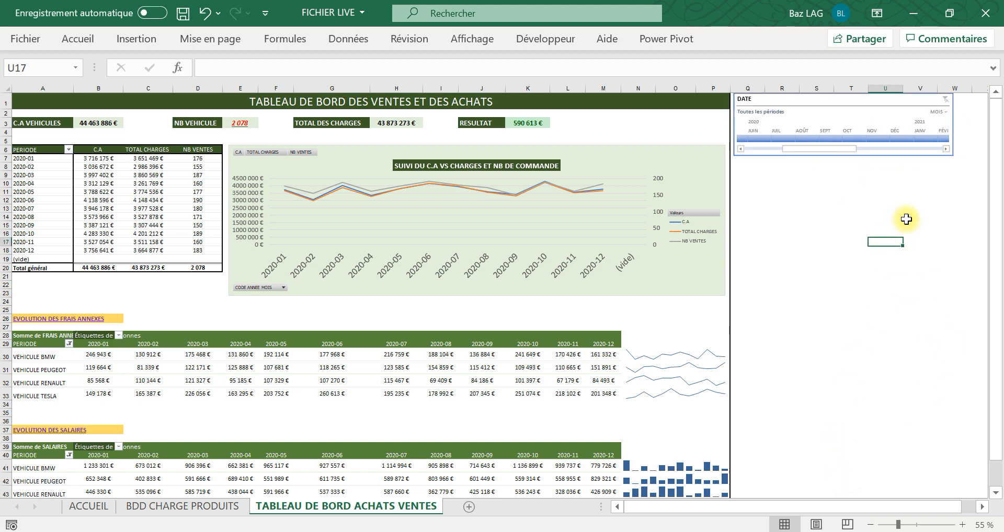
# Step: Apply a green timeline style to the DATE timeline to match the dashboard colours
pyautogui.keyDown('ctrl'); pyautogui.scroll(2, 938, 201); pyautogui.keyUp('ctrl')
pyautogui.moveTo(993, 275); pyautogui.dragTo(994, 215)
pyautogui.moveTo(805, 183); pyautogui.dragTo(691, 182)
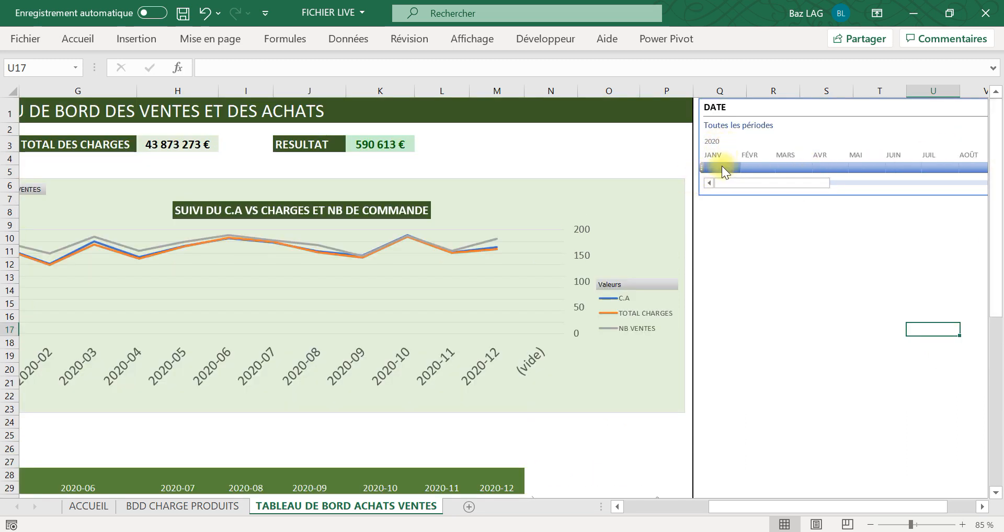
pyautogui.click(810, 107)
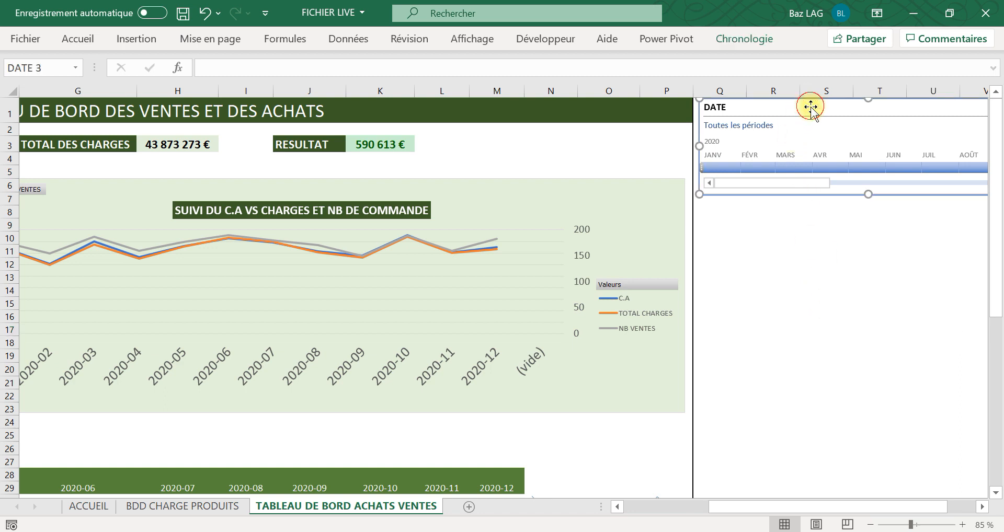
pyautogui.click(745, 39)
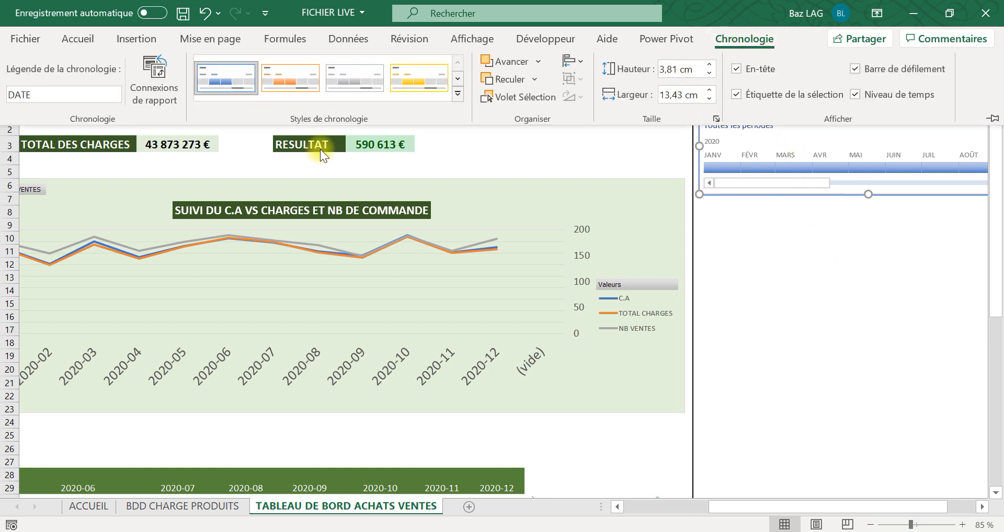
pyautogui.click(458, 82)
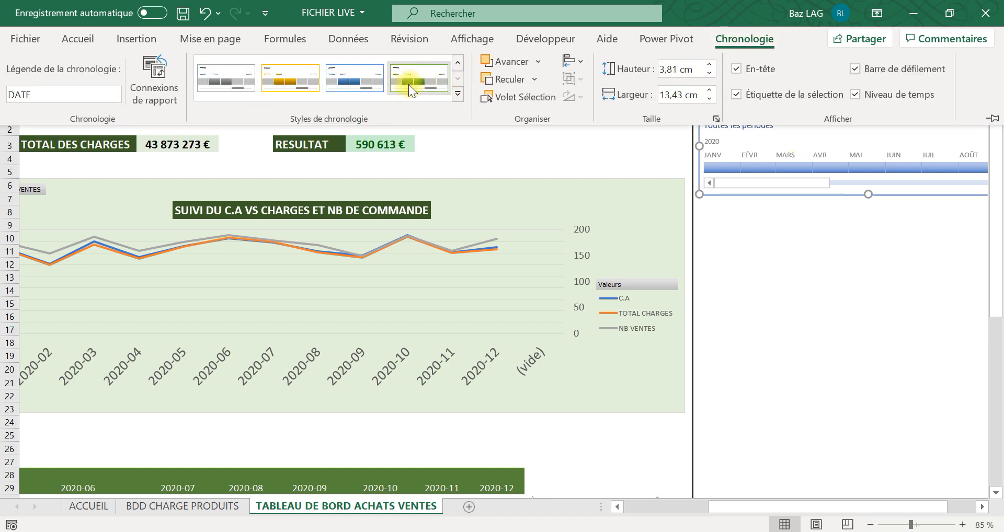
pyautogui.click(409, 86)
pyautogui.click(793, 313)
pyautogui.scroll(-1, 792, 330)
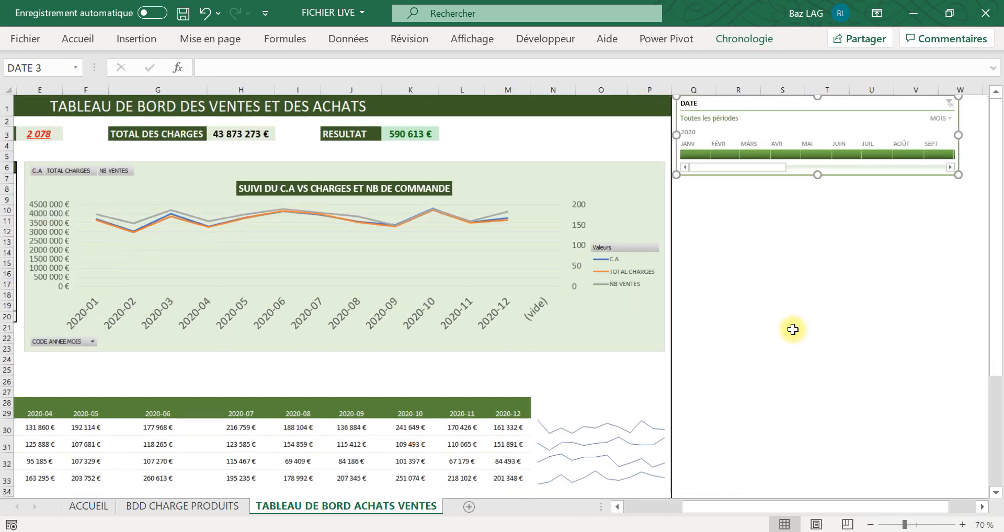
# Step: Filter the DATE timeline to January 2020, change the period to January through March 2020, and clear the filter
pyautogui.scroll(-1, 792, 329)
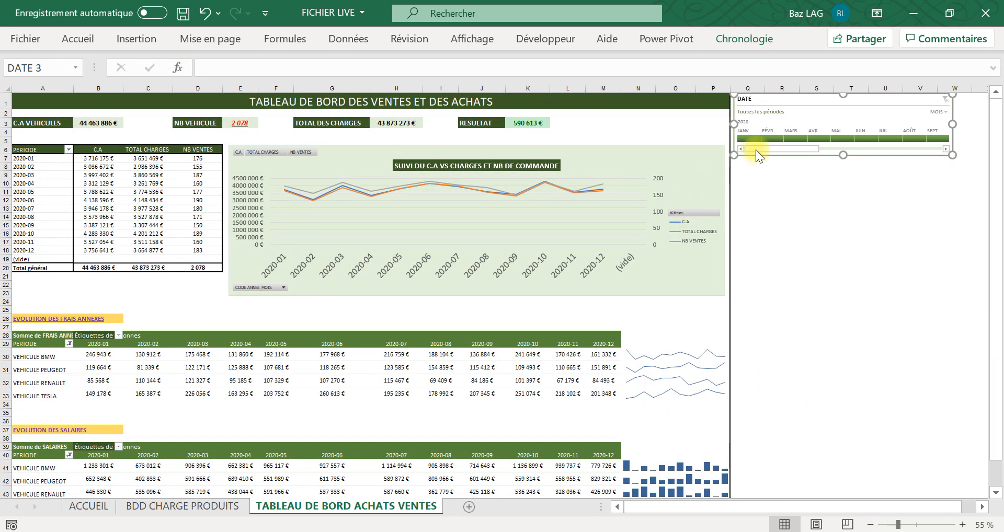
pyautogui.click(750, 139)
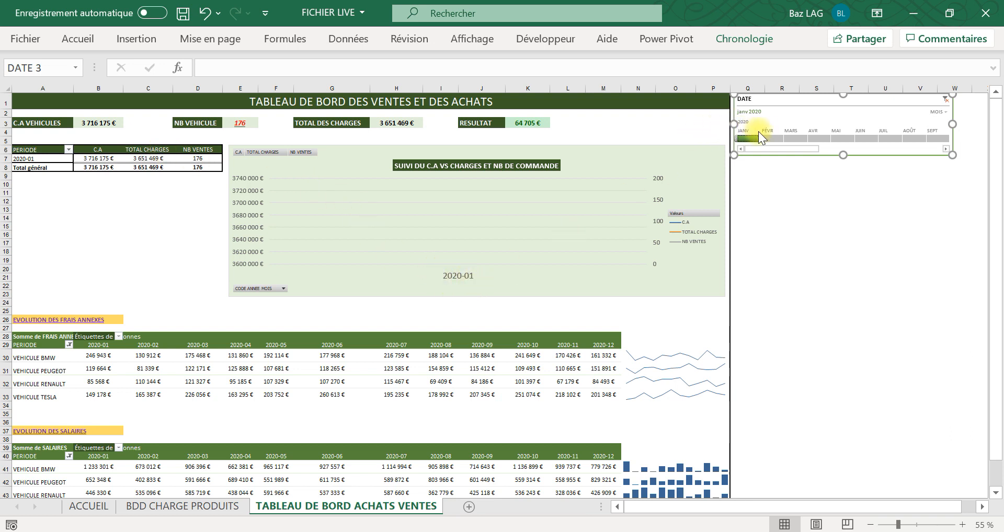
pyautogui.moveTo(770, 137); pyautogui.dragTo(792, 140)
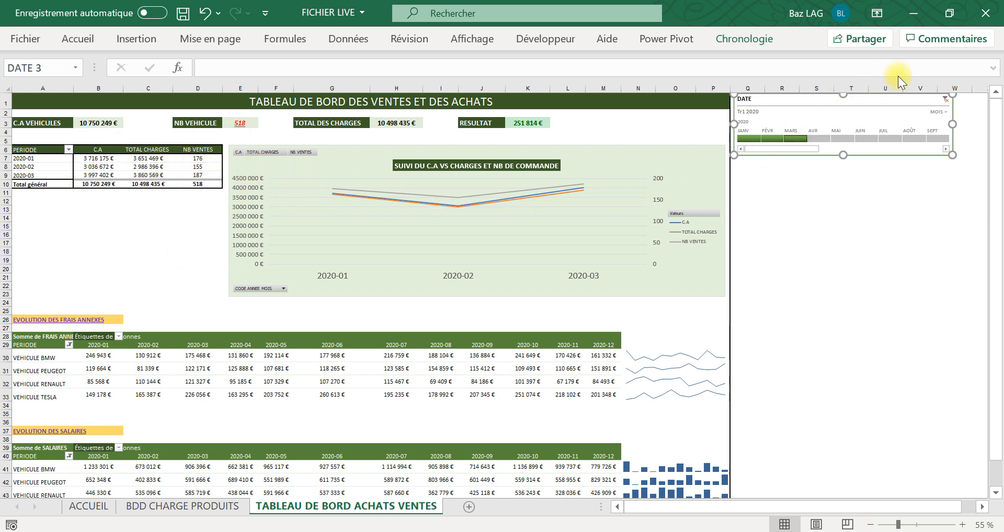
pyautogui.click(946, 99)
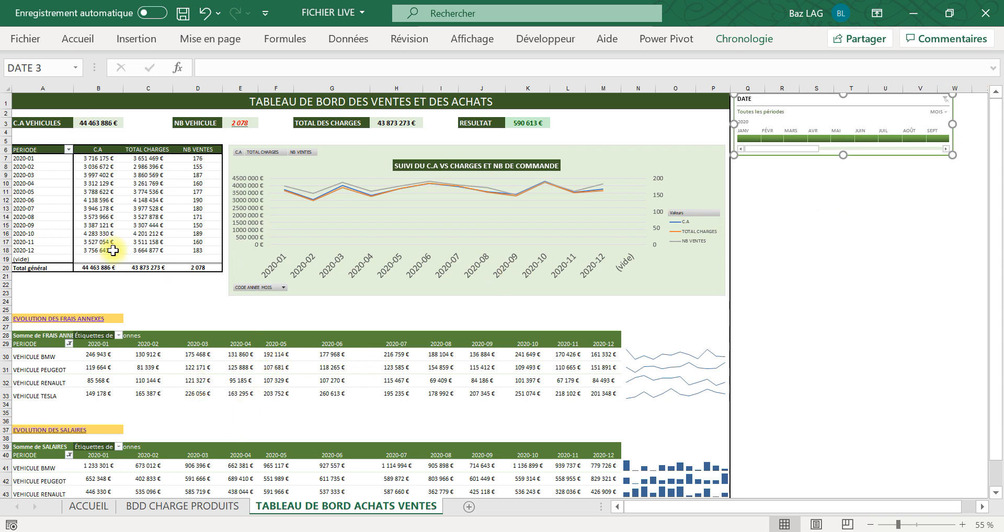
# Step: Insert slicers for PRODUIT VENDU, PAYS DE VENTE and JOUR SEMAINE on the monthly C.A, charges and sales pivot table
pyautogui.rightClick(127, 186)
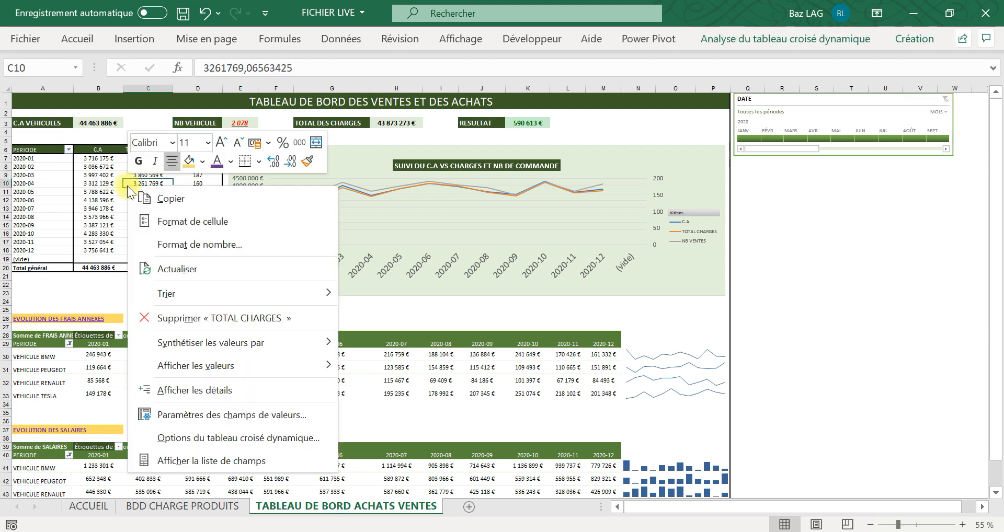
pyautogui.click(845, 34)
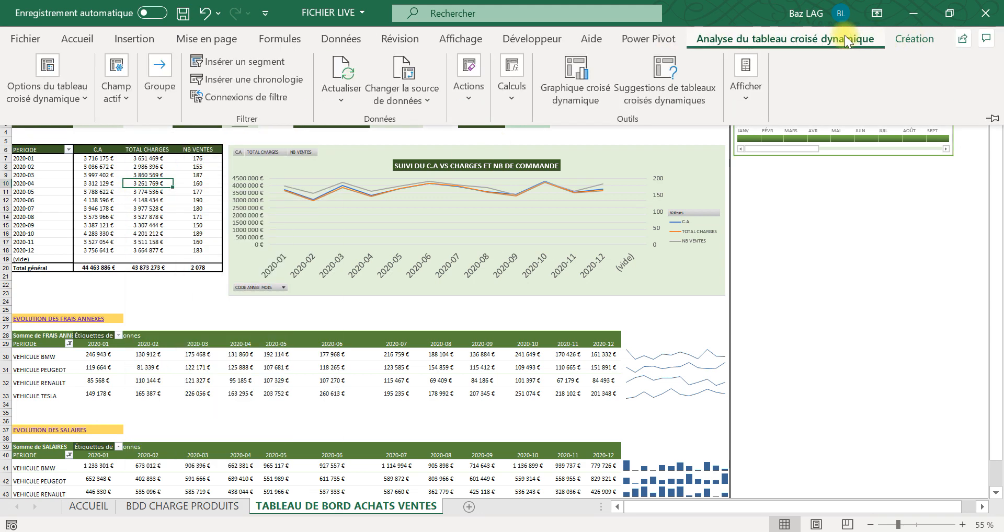
pyautogui.click(246, 57)
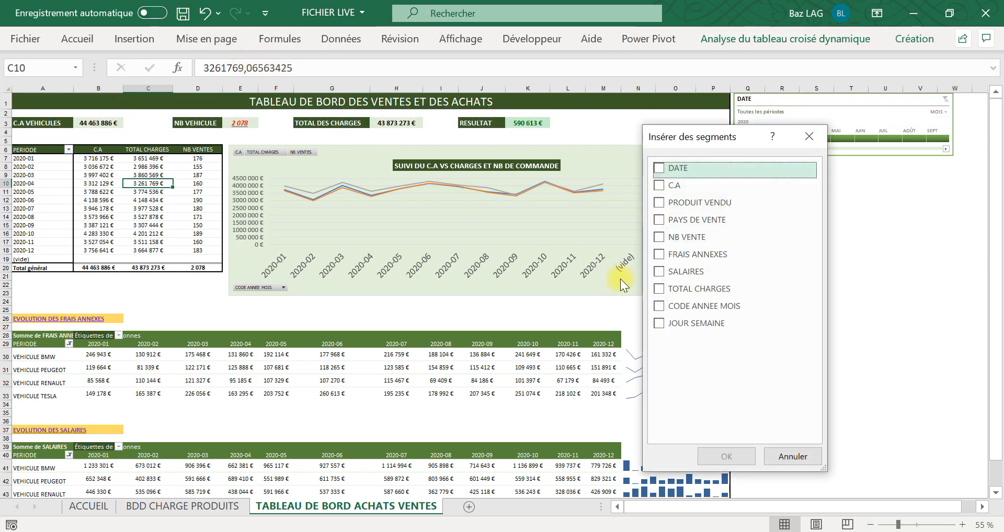
pyautogui.click(666, 205)
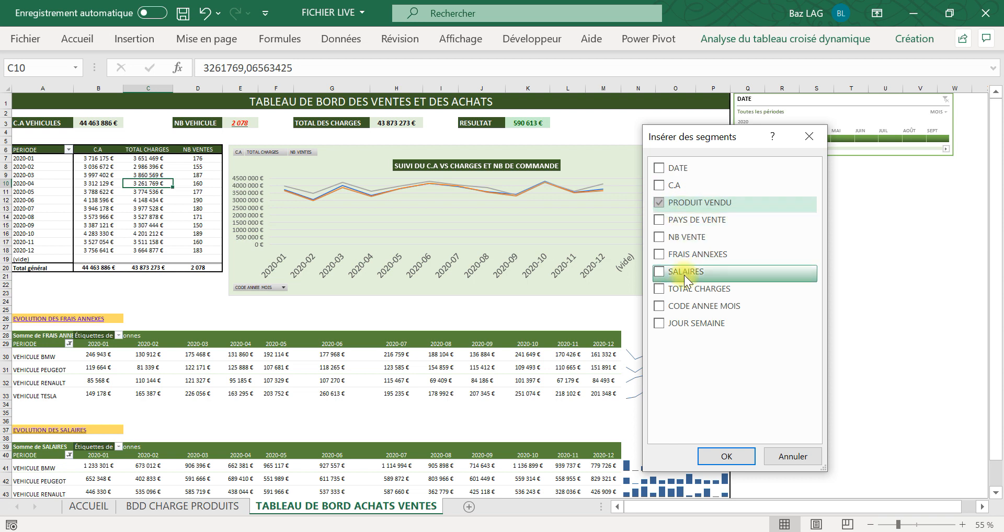
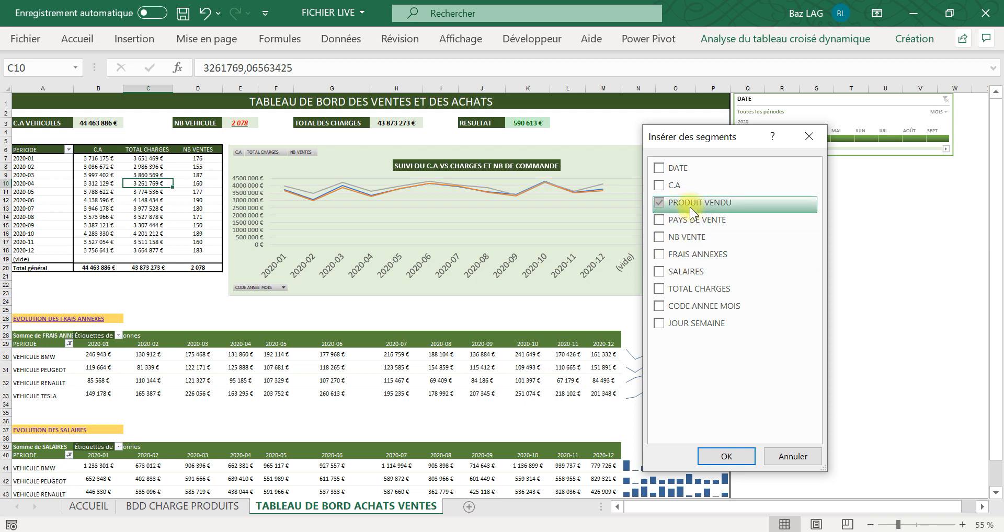
pyautogui.click(663, 218)
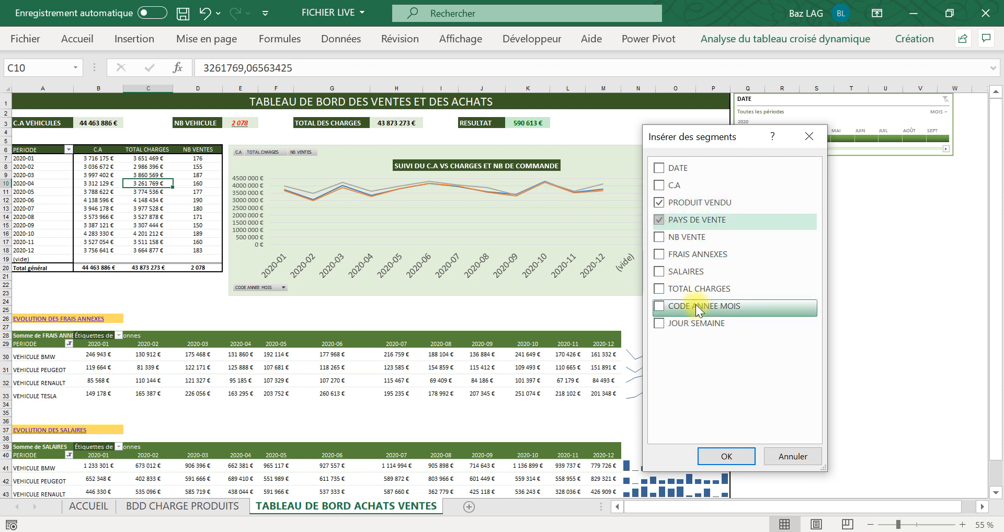
pyautogui.click(660, 322)
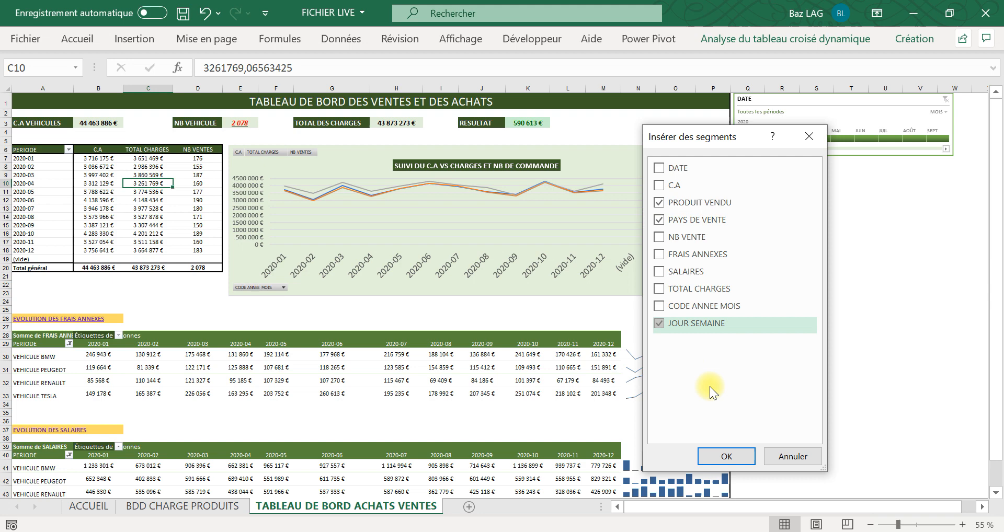
pyautogui.click(726, 457)
# Step: Place the PRODUIT VENDU and PAYS DE VENTE slicers side by side below the DATE timeline, with JOUR SEMAINE under PRODUIT VENDU
pyautogui.click(464, 222)
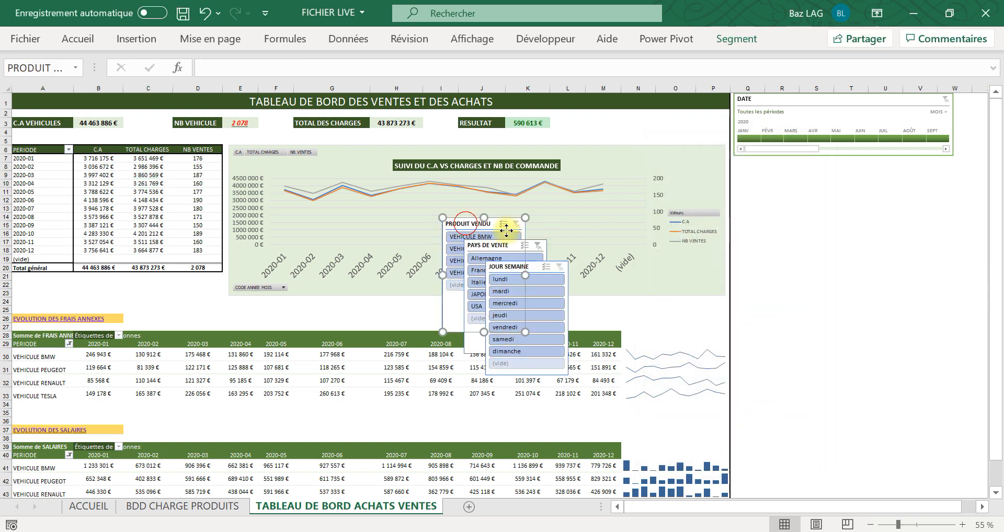
pyautogui.moveTo(506, 230); pyautogui.dragTo(765, 169)
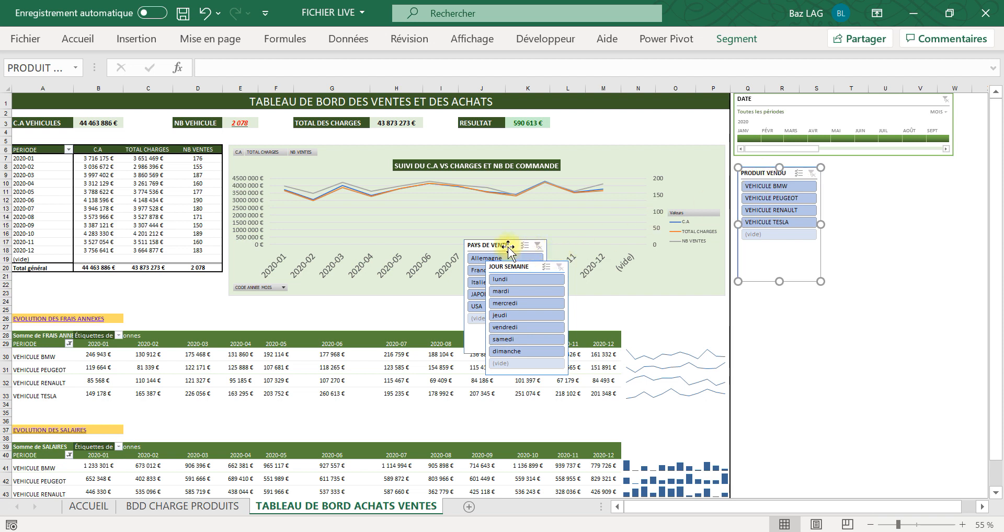
pyautogui.moveTo(533, 250); pyautogui.dragTo(872, 174)
pyautogui.moveTo(525, 266); pyautogui.dragTo(776, 294)
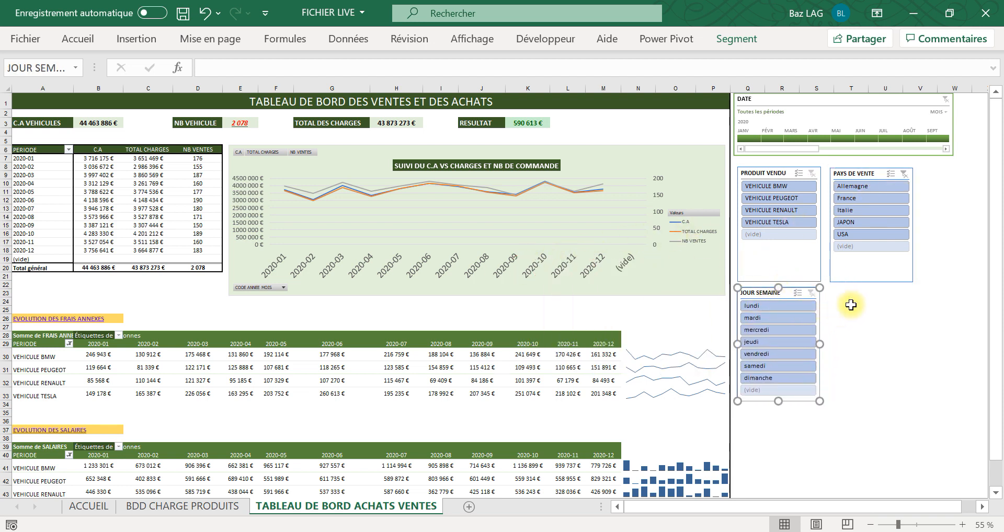
# Step: Apply the dark green slicer style to the PRODUIT VENDU, PAYS DE VENTE and JOUR SEMAINE slicers together
pyautogui.click(773, 179)
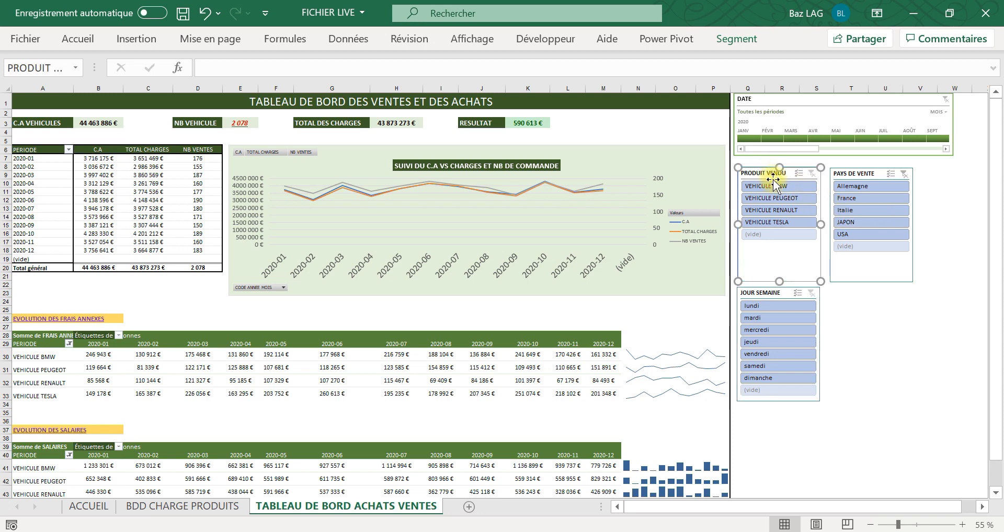
pyautogui.keyDown('ctrl'); pyautogui.click(777, 296); pyautogui.keyUp('ctrl')
pyautogui.keyDown('ctrl'); pyautogui.click(873, 170); pyautogui.keyUp('ctrl')
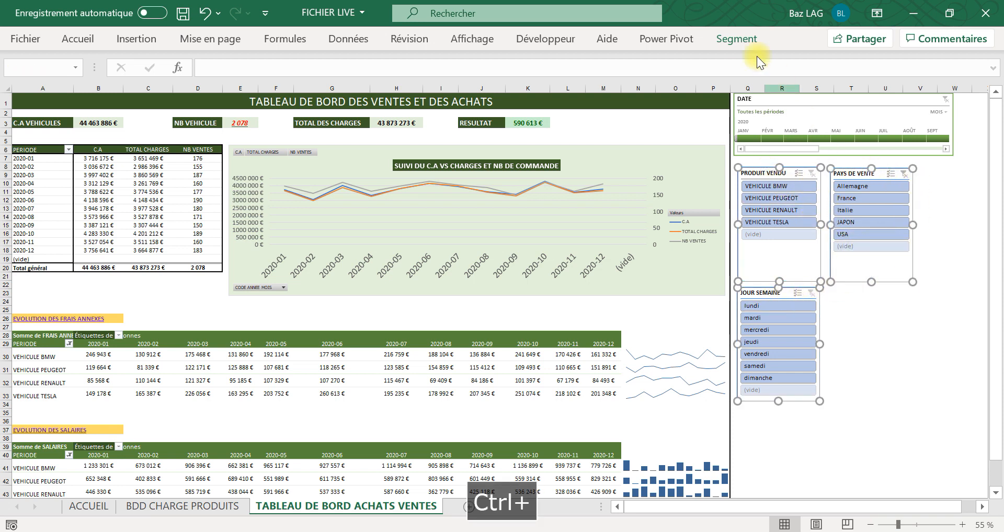
pyautogui.click(727, 44)
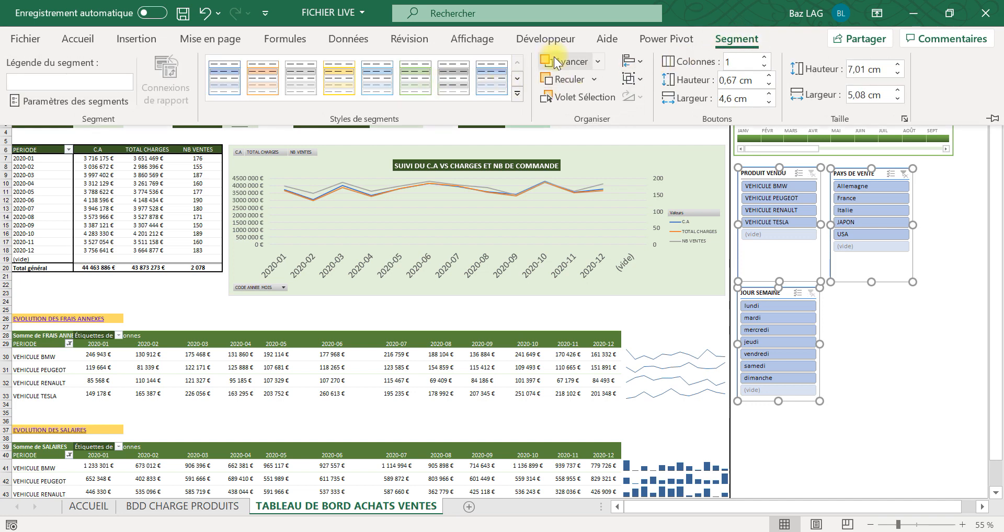
pyautogui.click(517, 78)
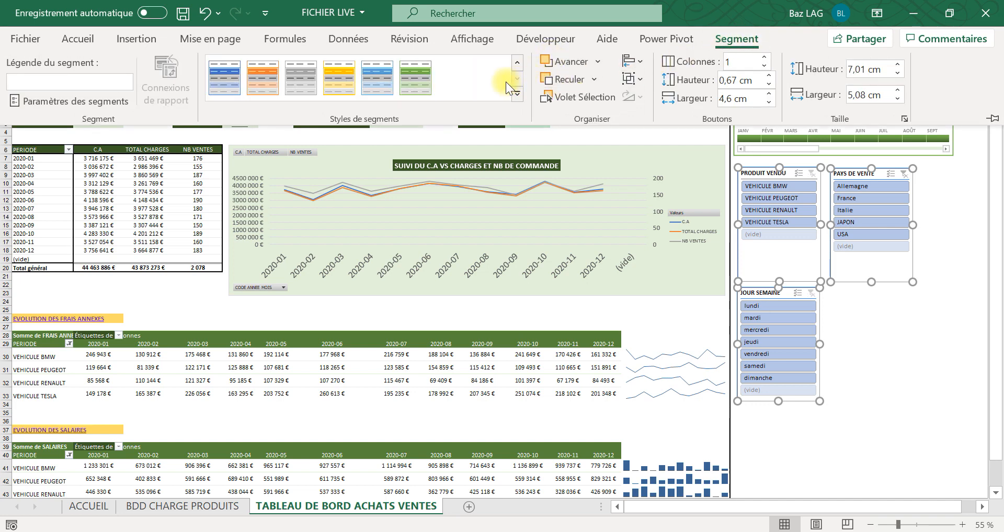
pyautogui.click(517, 63)
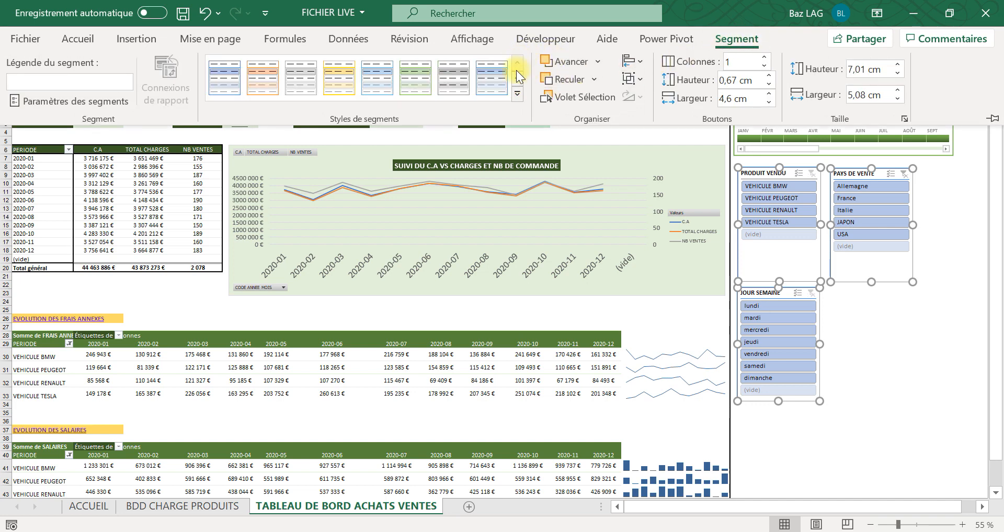
pyautogui.click(429, 76)
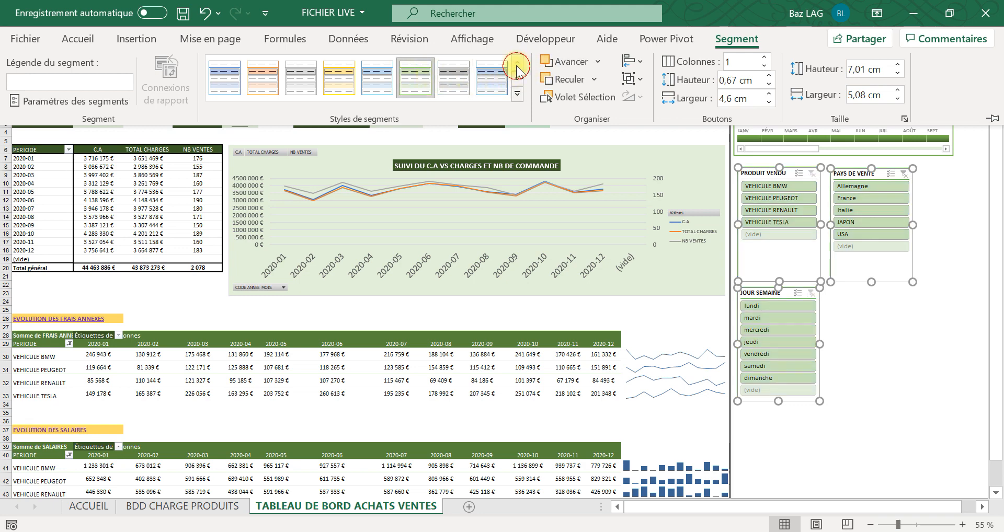
pyautogui.click(517, 78)
pyautogui.click(425, 79)
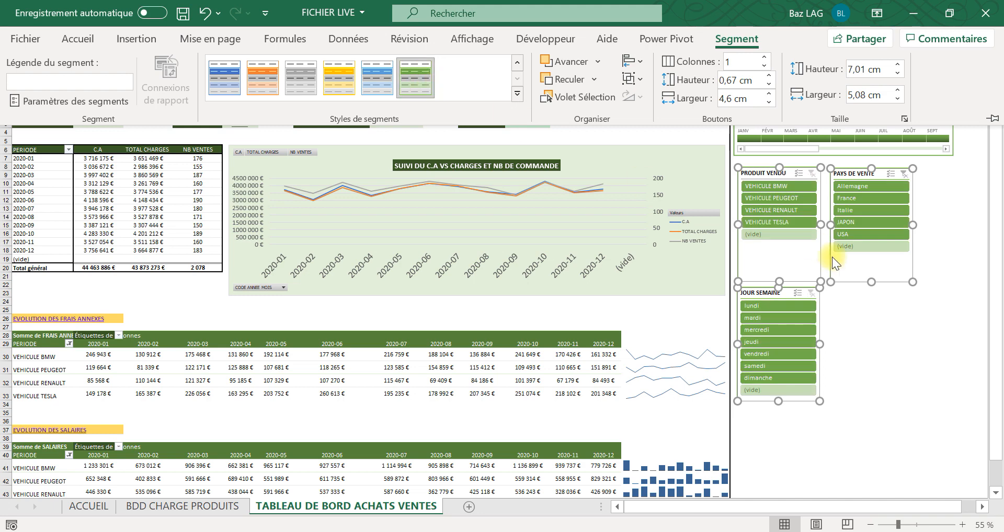
pyautogui.click(897, 350)
pyautogui.click(889, 336)
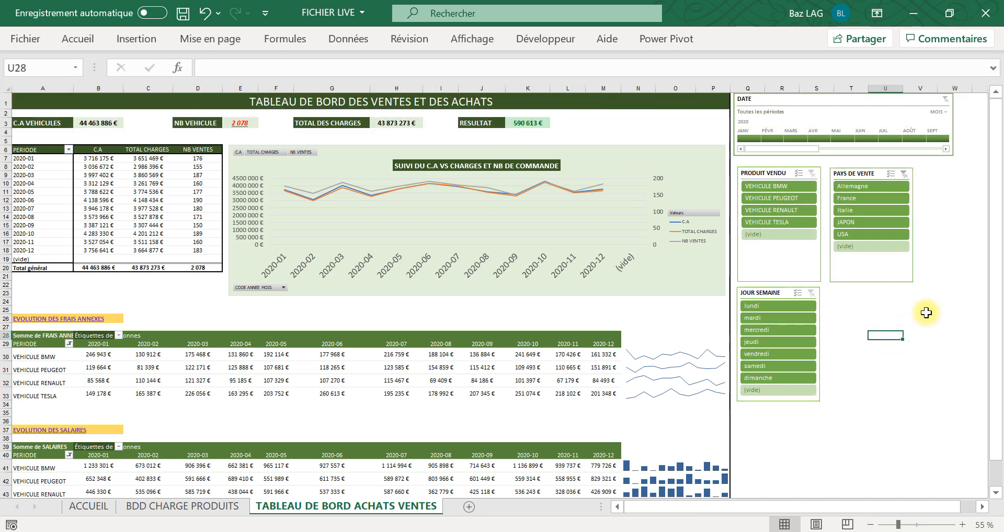
# Step: Test the PRODUIT VENDU slicer by filtering on individual vehicle brands, finishing with VEHICULE BMW, and clear its filter
pyautogui.scroll(3, 929, 319)
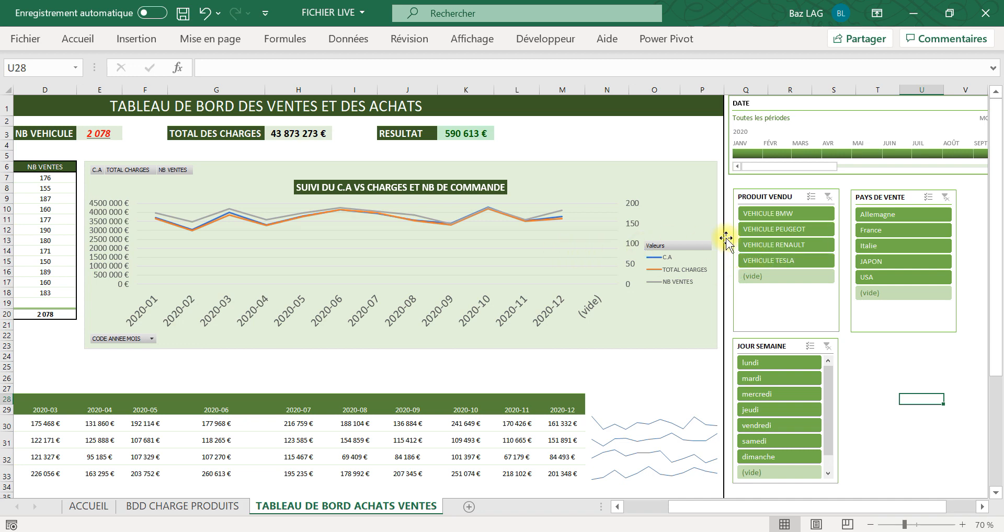
pyautogui.scroll(-1, 725, 238)
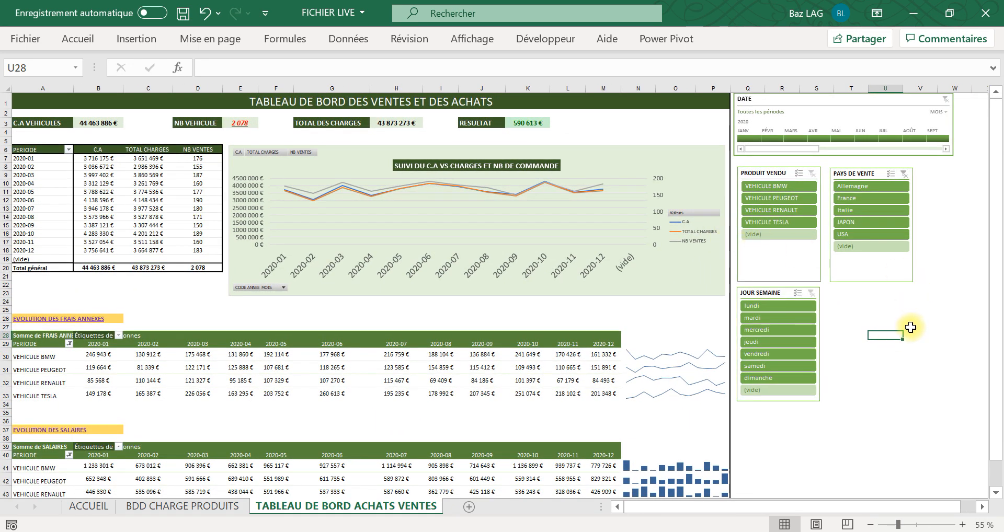
pyautogui.click(782, 199)
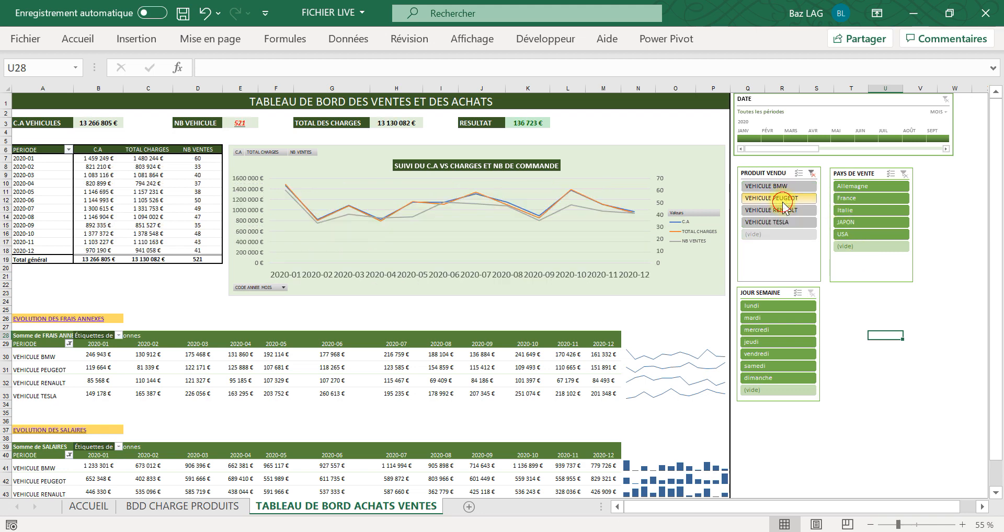
pyautogui.click(780, 210)
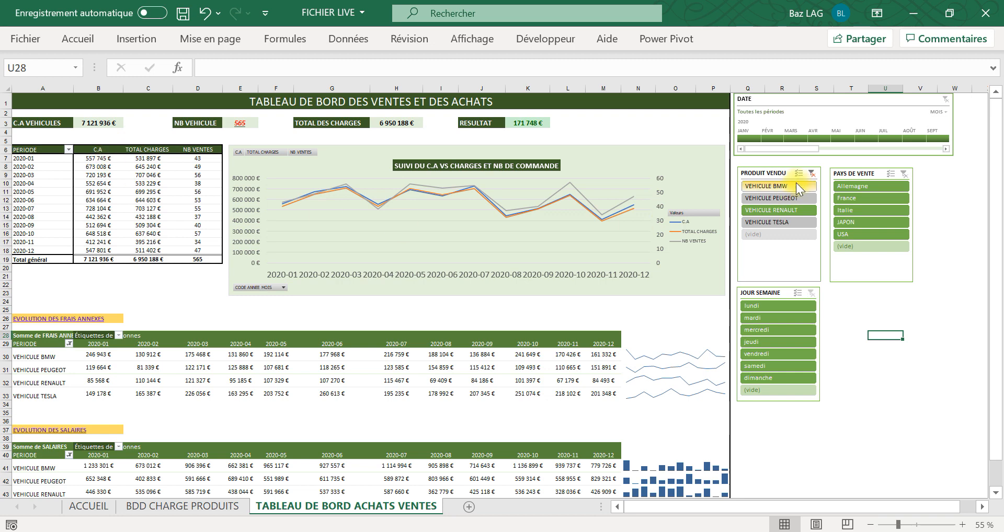
pyautogui.click(768, 222)
pyautogui.click(771, 185)
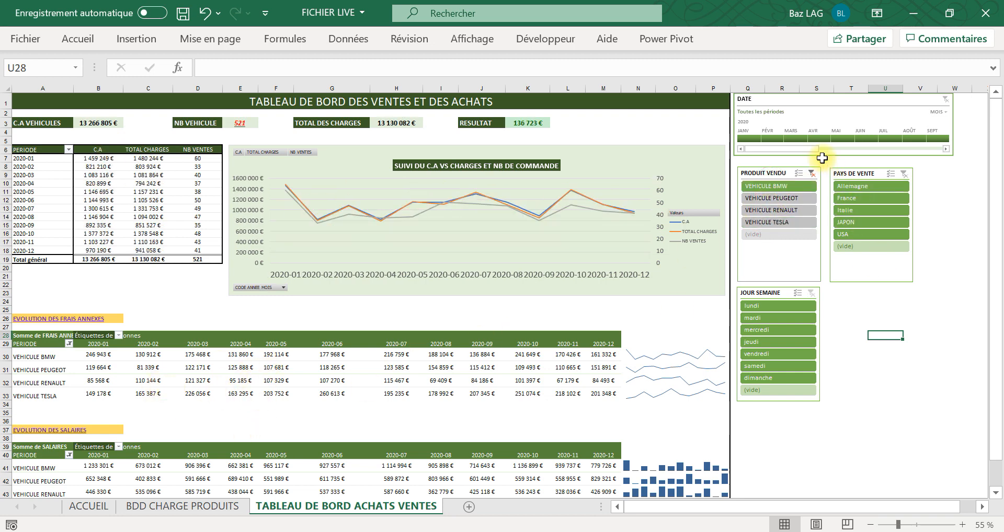
pyautogui.click(811, 174)
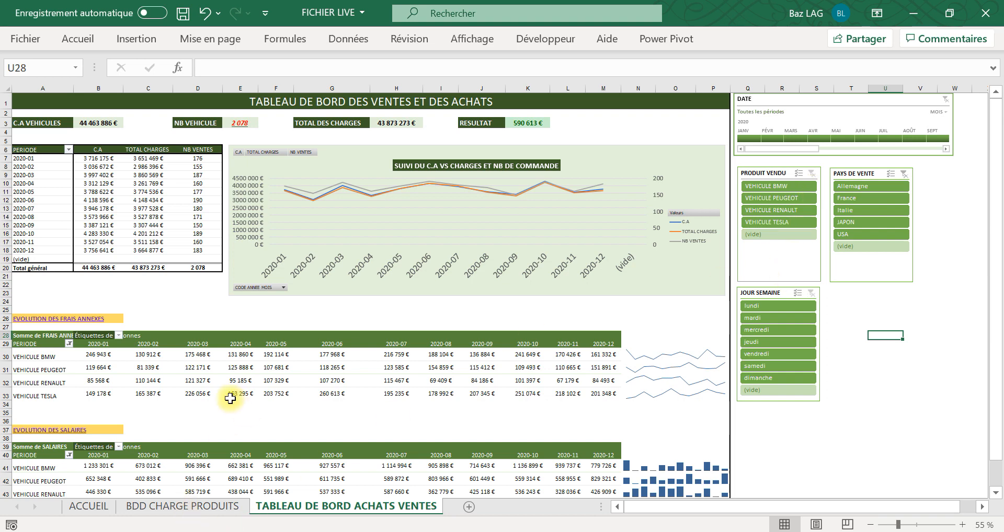
# Step: Try to connect the PRODUIT VENDU slicer to Tableau croisé dynamique2 and Tableau croisé dynamique3 as well
pyautogui.click(767, 177)
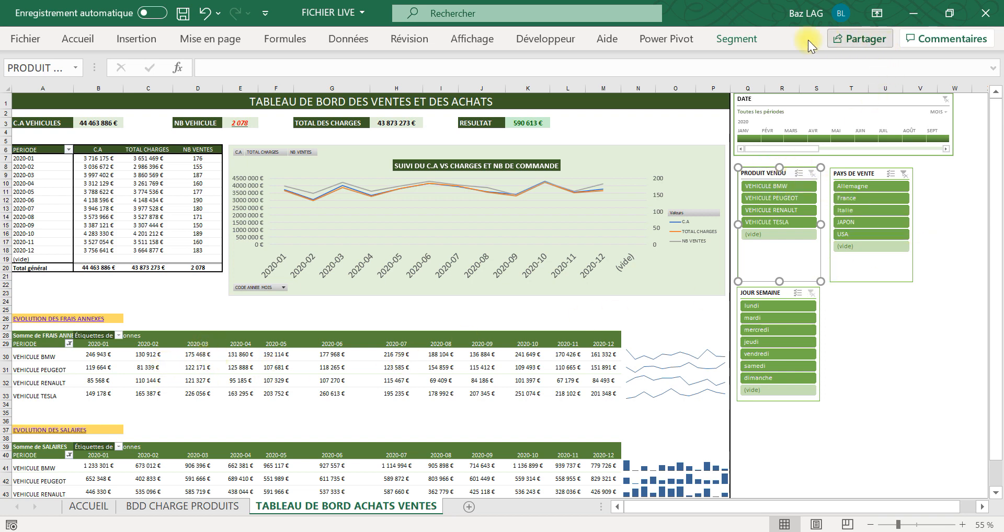
pyautogui.click(736, 40)
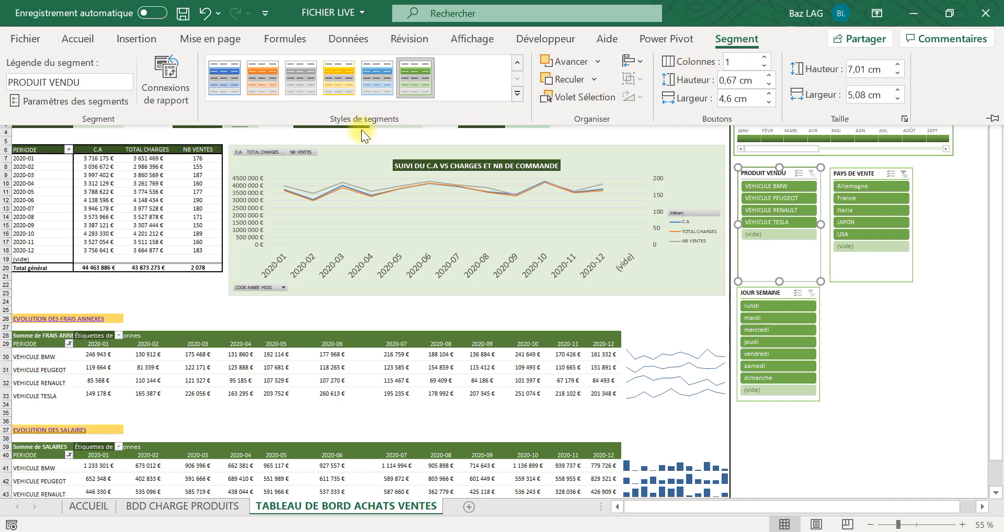
pyautogui.click(176, 95)
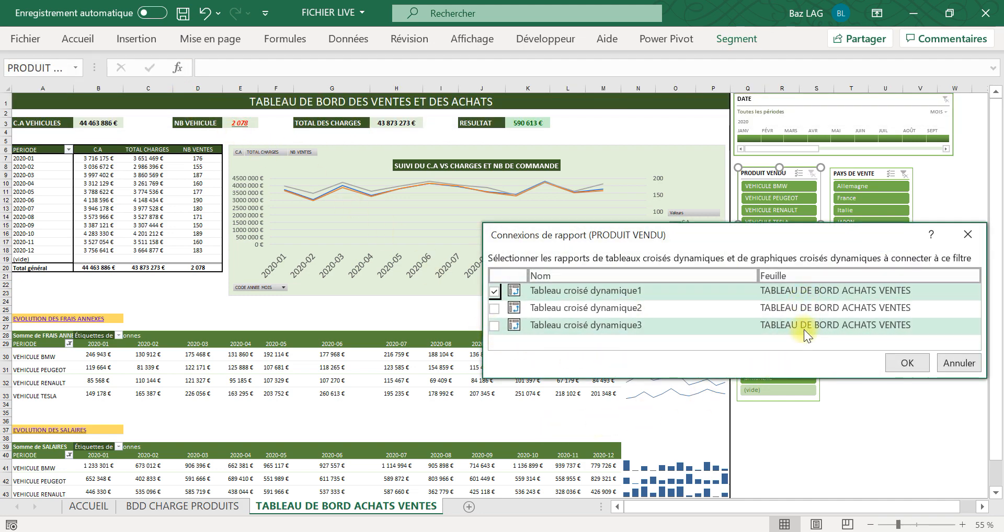
pyautogui.click(494, 309)
pyautogui.click(495, 324)
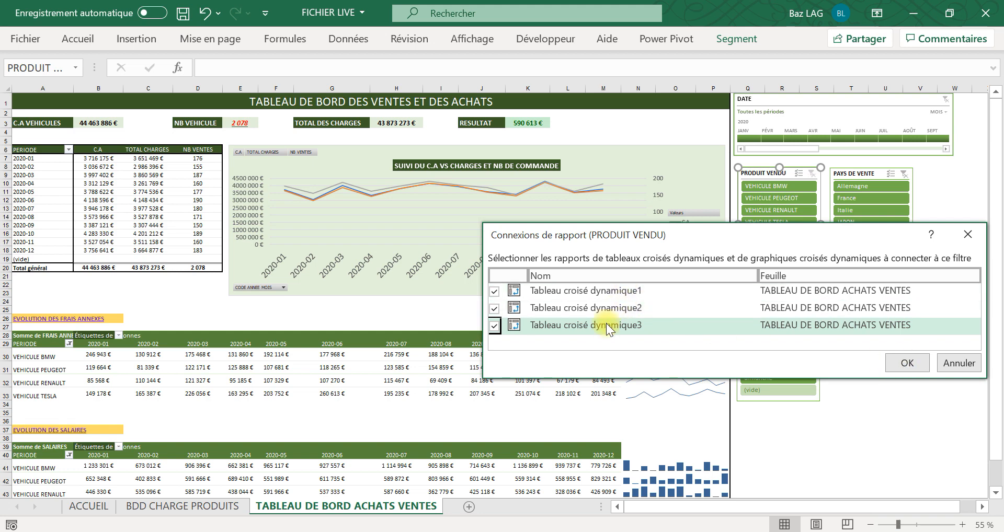
pyautogui.click(907, 363)
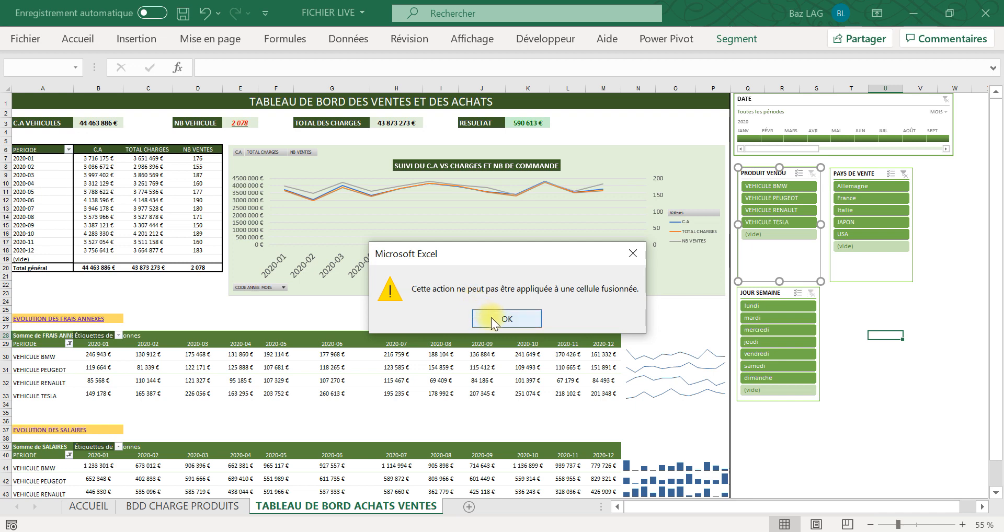
pyautogui.click(491, 317)
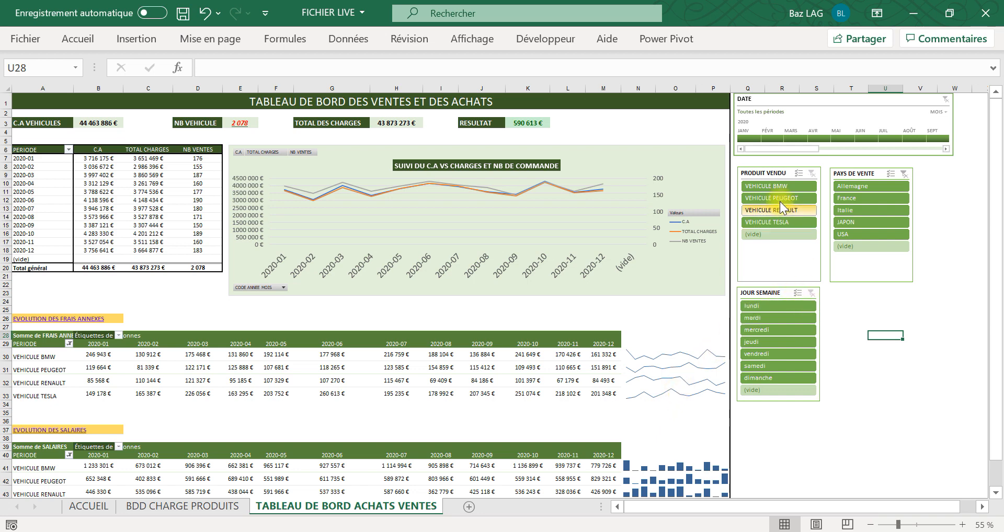
# Step: Filter the PRODUIT VENDU slicer on VEHICULE BMW to check which pivot tables respond
pyautogui.click(778, 186)
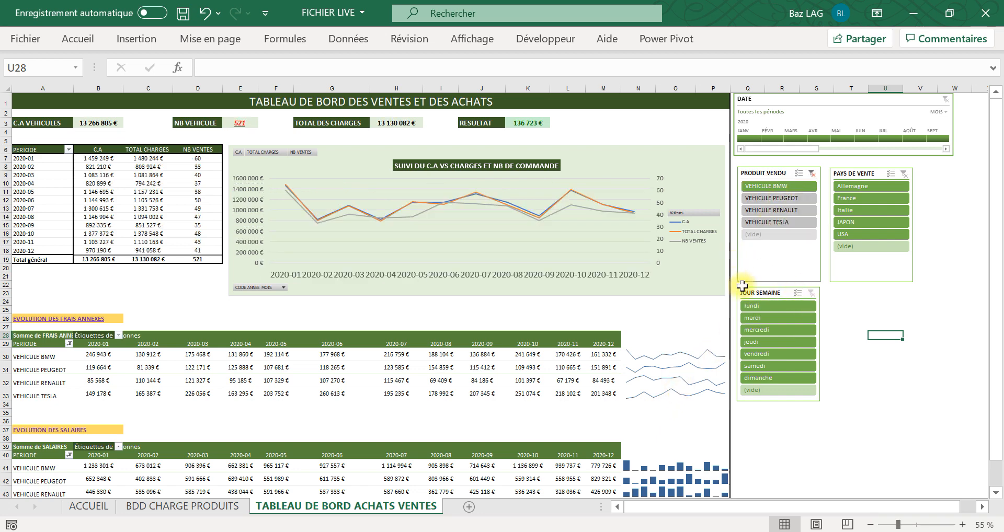
# Step: Unmerge the sparkline cell N30:P30 beside VEHICULE BMW in the EVOLUTION DES FRAIS ANNEXES table
pyautogui.click(647, 358)
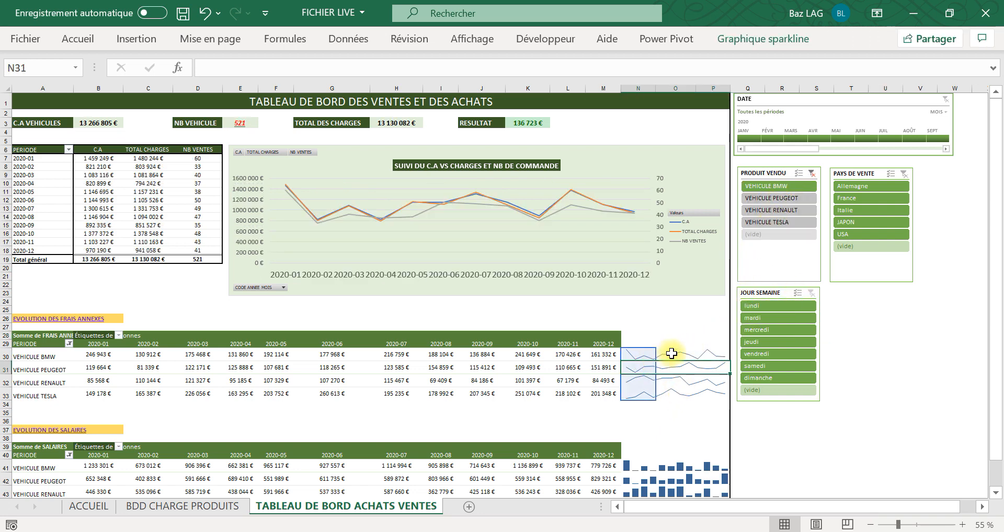
pyautogui.click(826, 394)
pyautogui.click(654, 353)
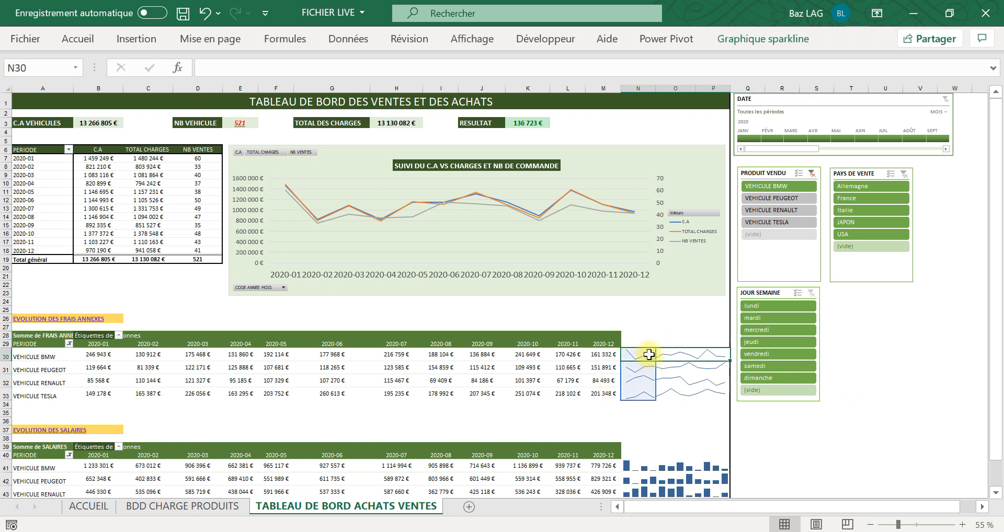
pyautogui.click(840, 417)
pyautogui.click(633, 354)
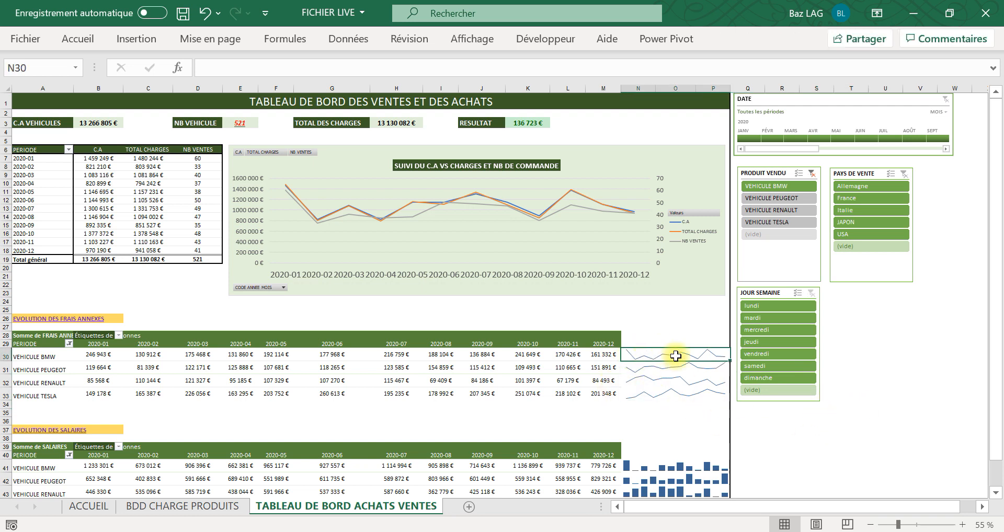
pyautogui.click(695, 355)
pyautogui.click(71, 38)
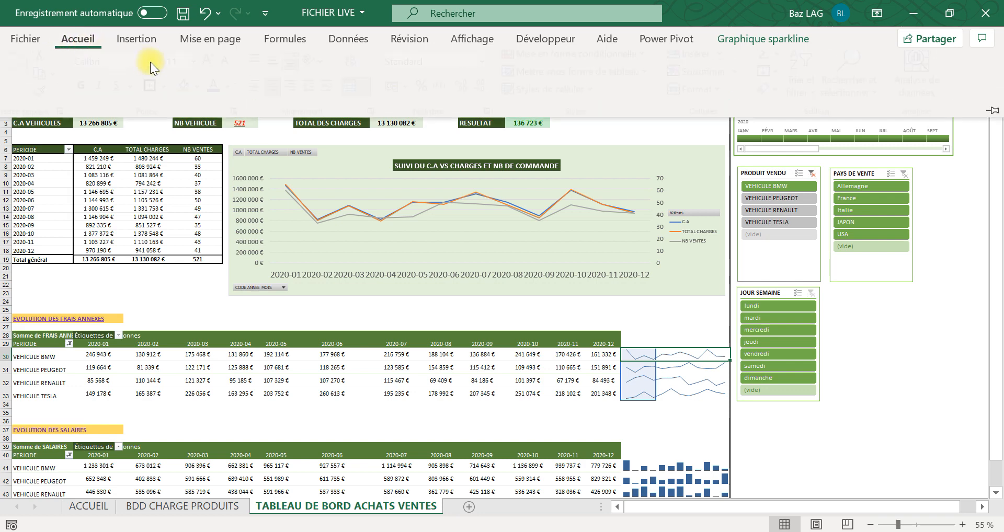
pyautogui.click(357, 97)
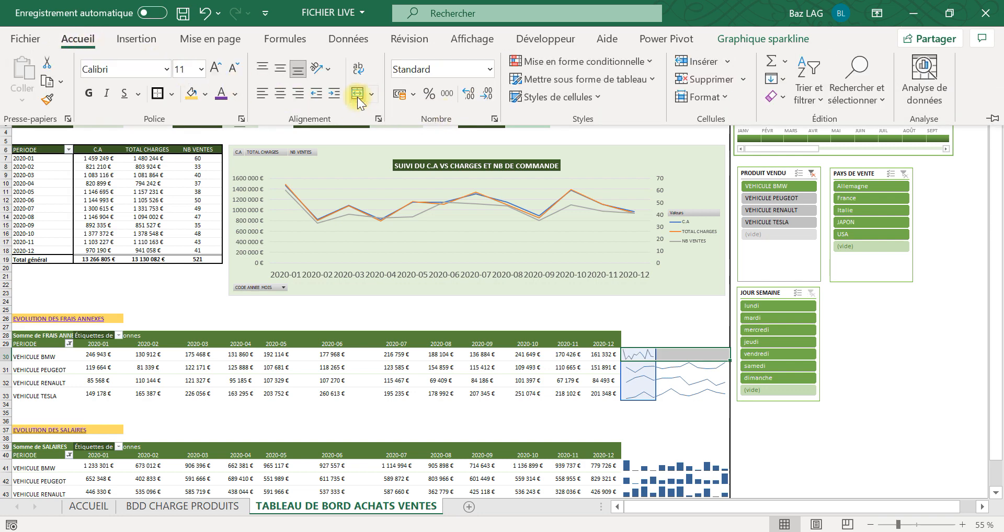
pyautogui.click(655, 310)
# Step: Try to fill the unmerged sparkline cell N30 down over the merged cells through row 33
pyautogui.click(646, 354)
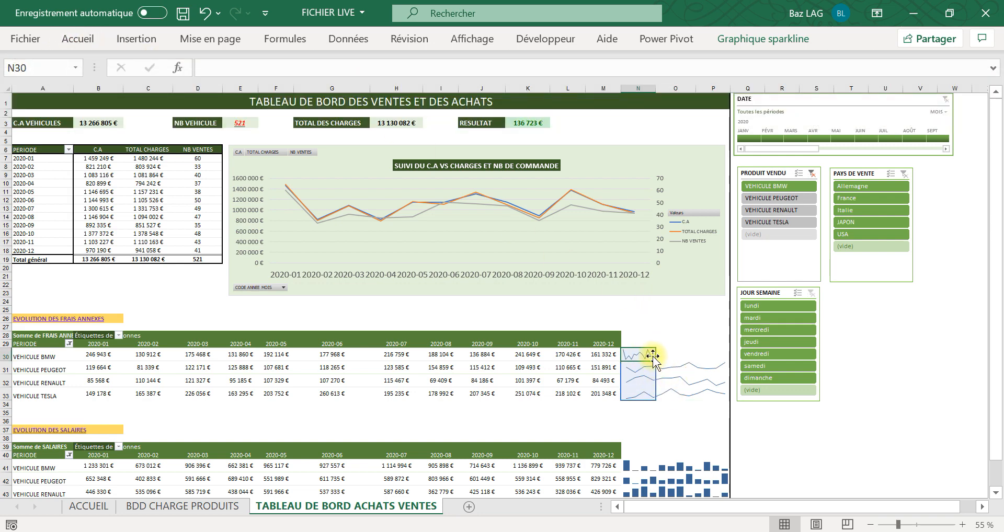
pyautogui.moveTo(654, 360); pyautogui.dragTo(671, 416)
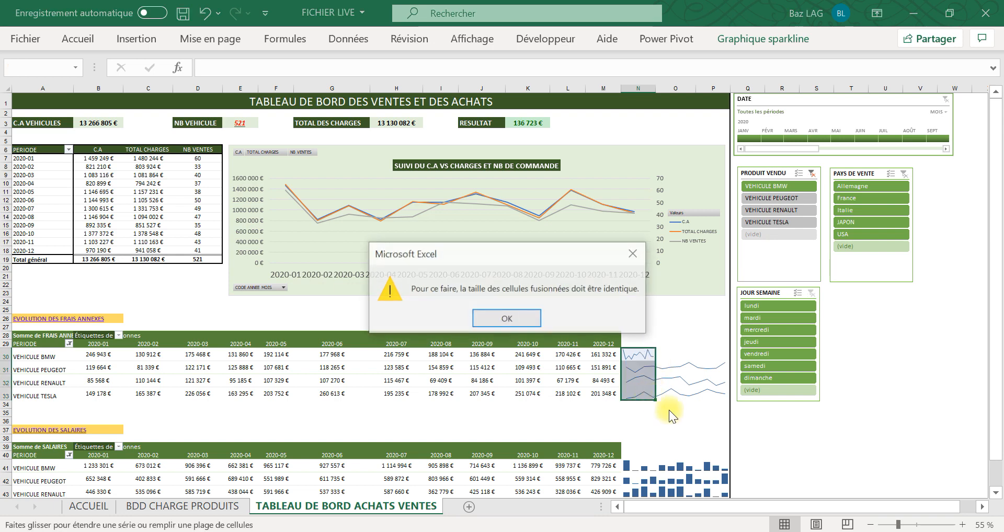
pyautogui.click(515, 316)
# Step: Unmerge the FRAIS ANNEXES sparkline cells beside VEHICULE PEUGEOT, VEHICULE RENAULT and VEHICULE TESLA in rows 31 to 33
pyautogui.click(637, 379)
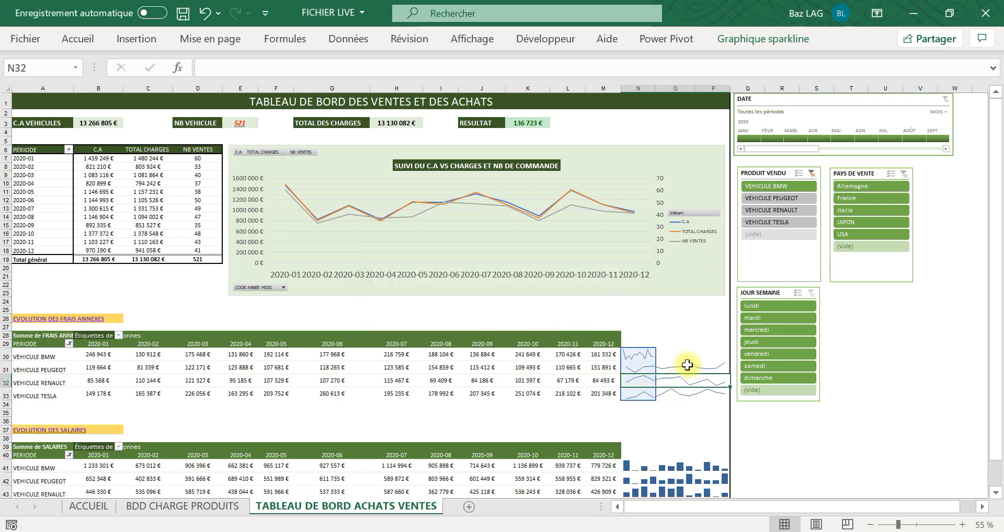
pyautogui.click(687, 365)
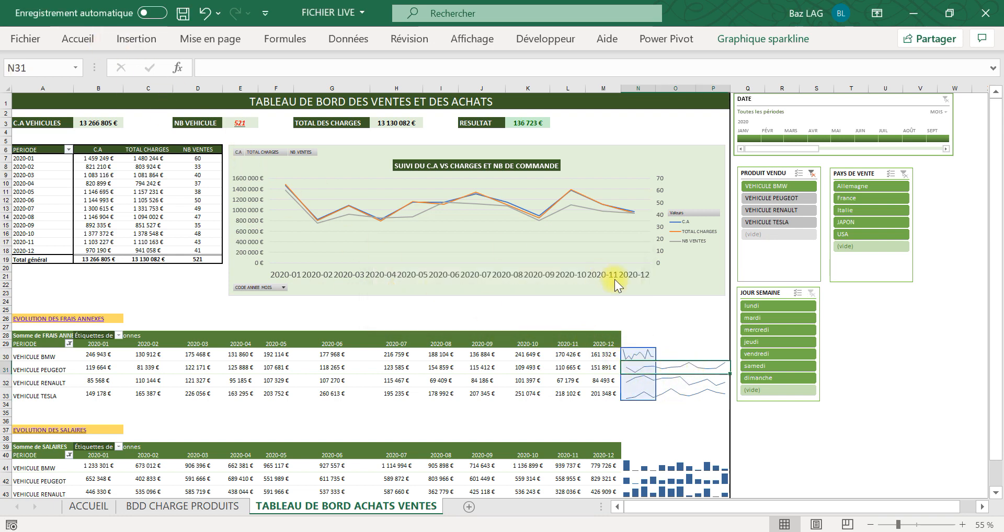
pyautogui.click(78, 40)
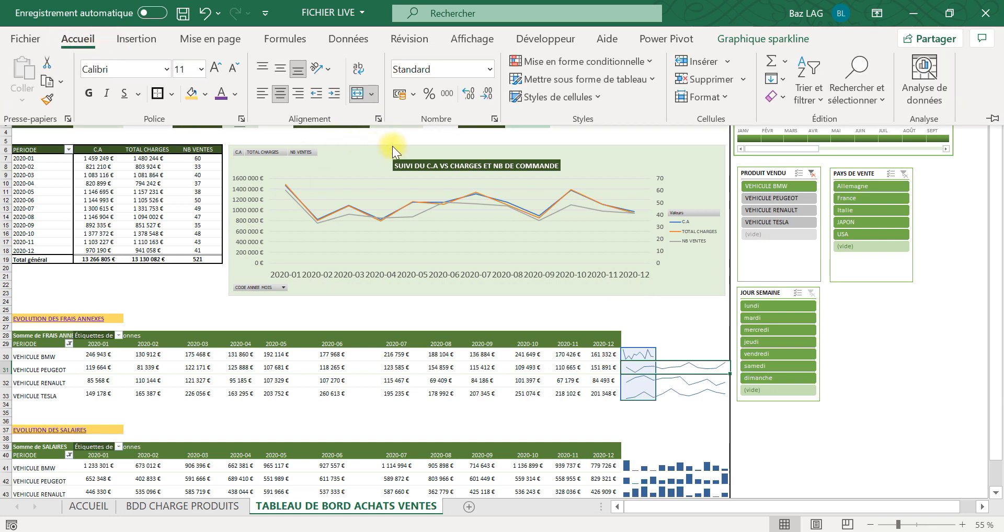
pyautogui.click(358, 99)
pyautogui.click(637, 378)
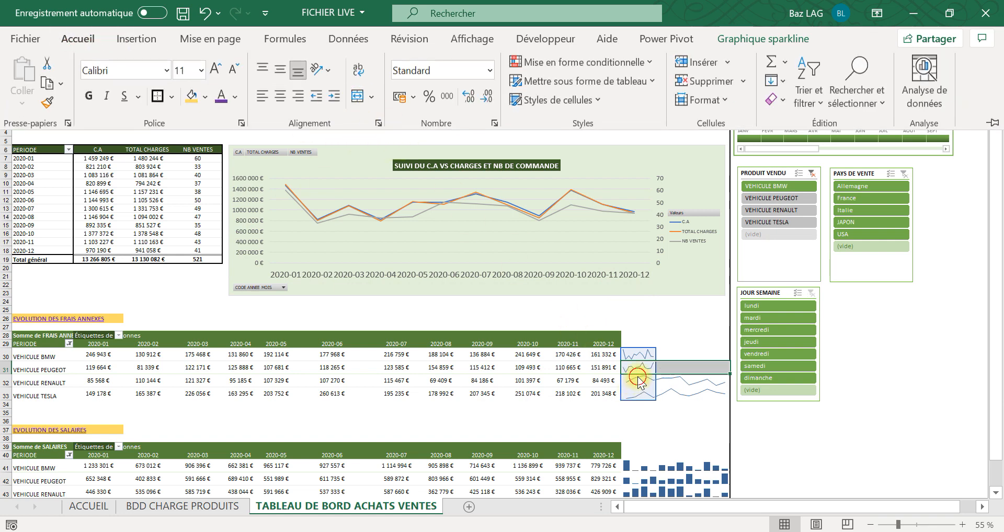
pyautogui.click(641, 381)
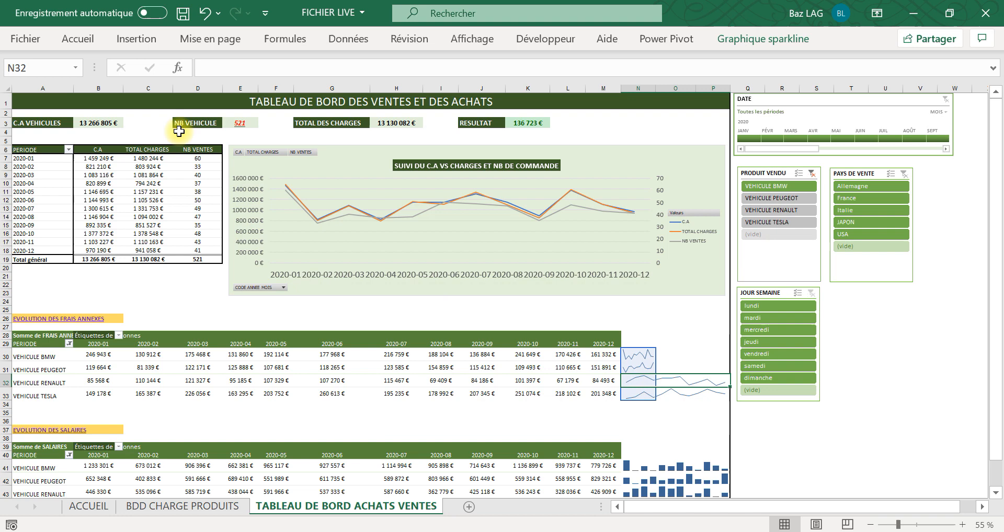
pyautogui.click(73, 37)
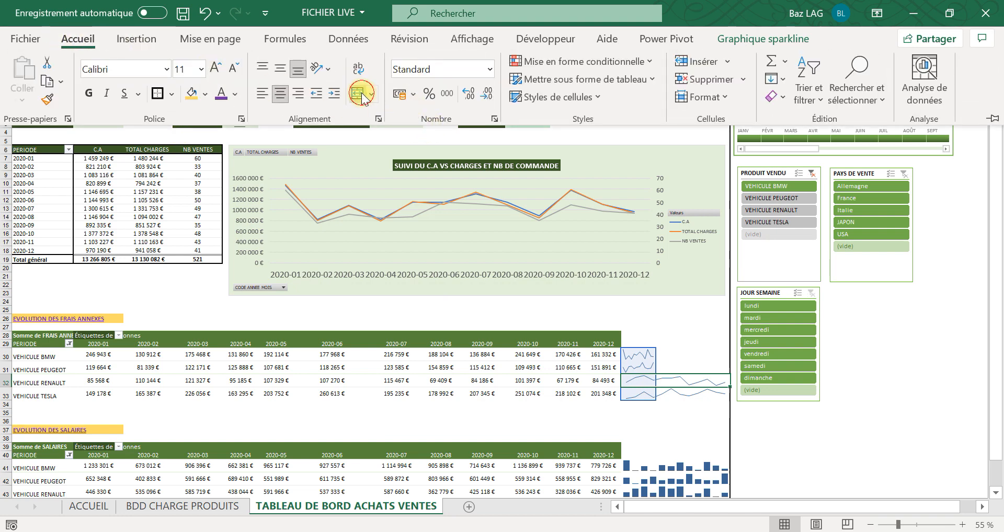
pyautogui.click(363, 98)
pyautogui.click(641, 395)
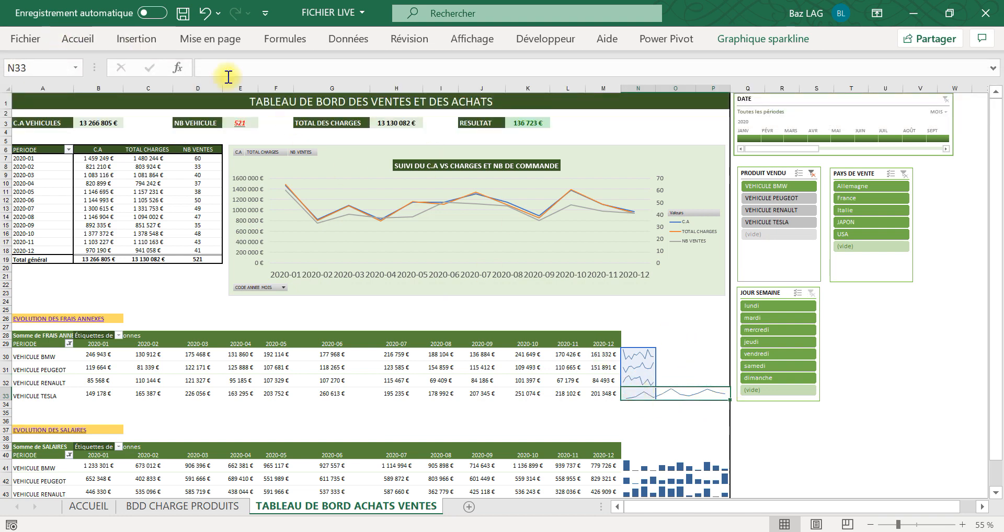
pyautogui.click(93, 42)
pyautogui.click(357, 94)
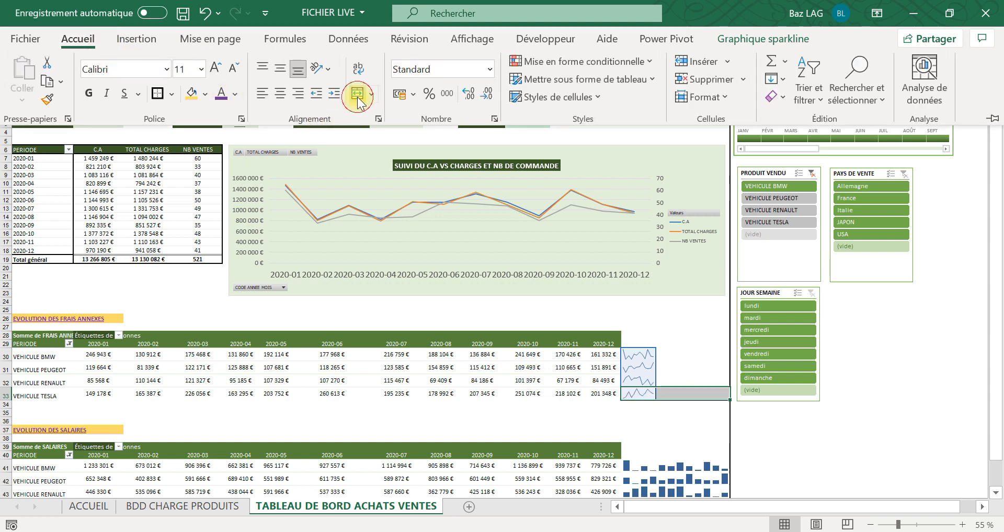
pyautogui.click(637, 327)
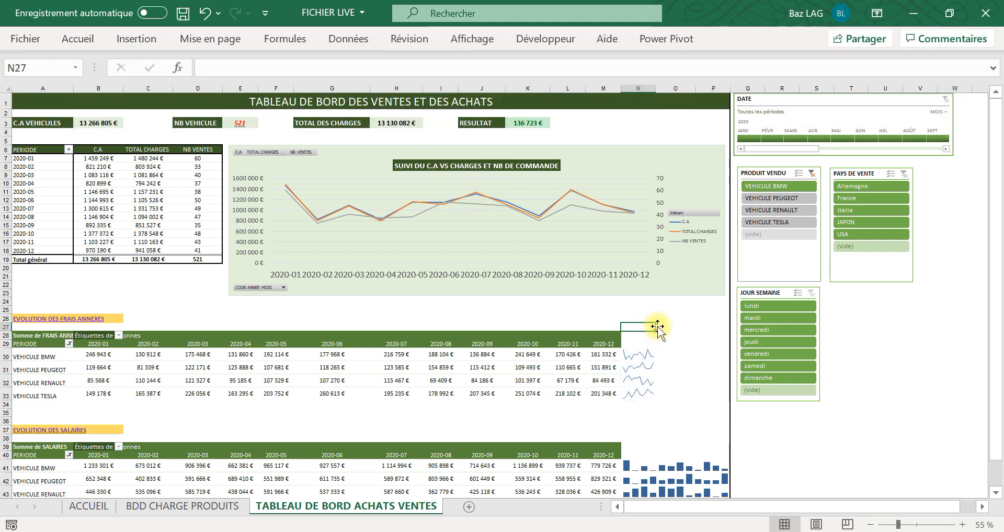
# Step: Narrow the SUIVI DU C.A chart so it ends within column N, and widen column N to about twice its width
pyautogui.click(711, 165)
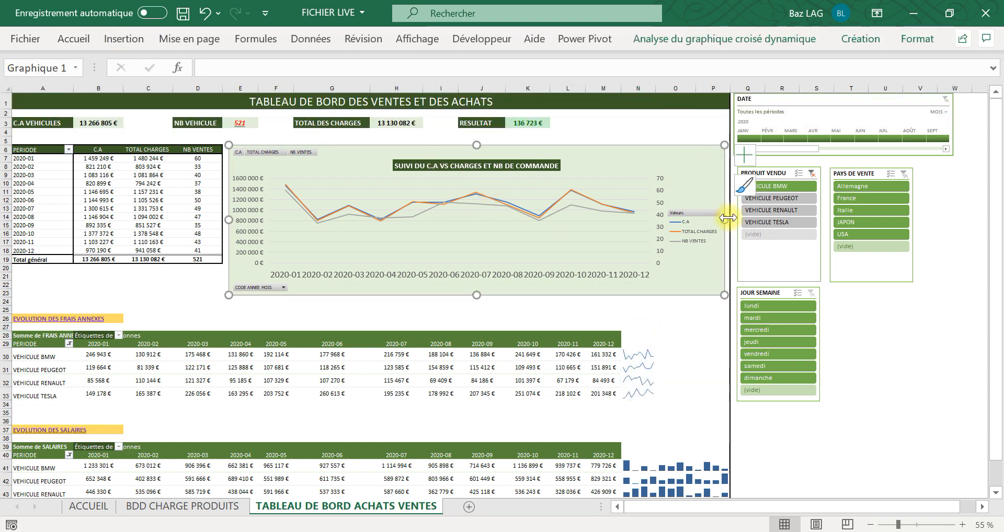
pyautogui.moveTo(725, 222); pyautogui.dragTo(647, 220)
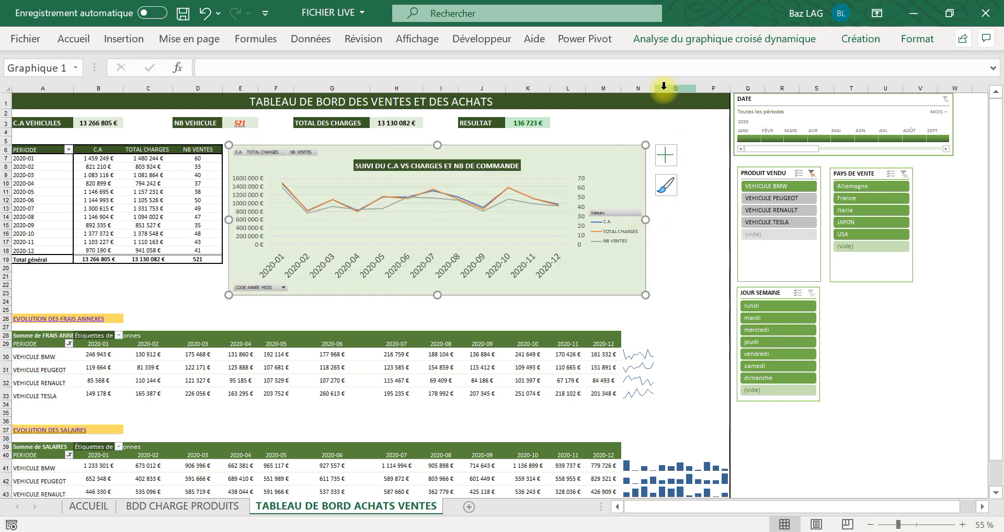
pyautogui.moveTo(659, 87); pyautogui.dragTo(694, 88)
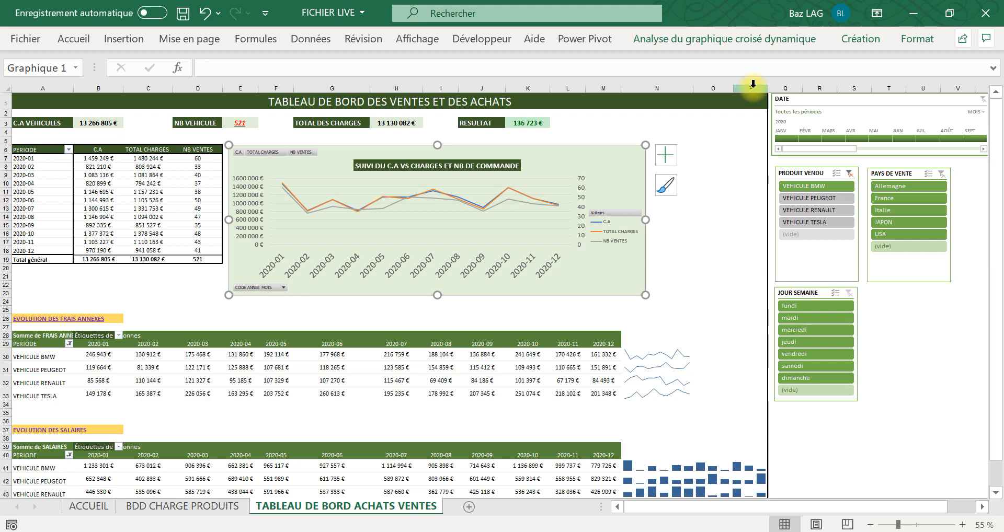
# Step: Unmerge the EVOLUTION DES SALAIRES sparkline cells beside VEHICULE BMW and VEHICULE PEUGEOT in rows 41 and 42
pyautogui.scroll(-2, 639, 396)
pyautogui.click(639, 405)
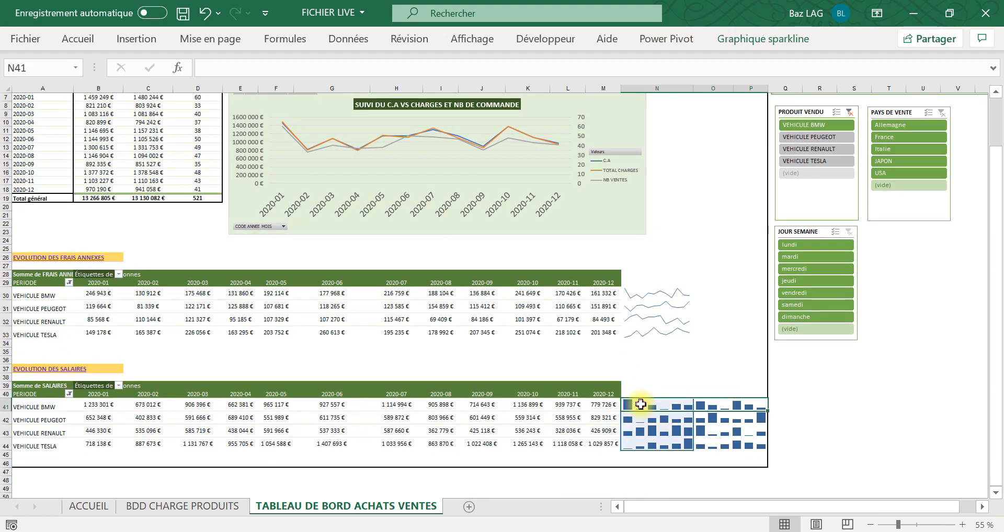
pyautogui.click(78, 39)
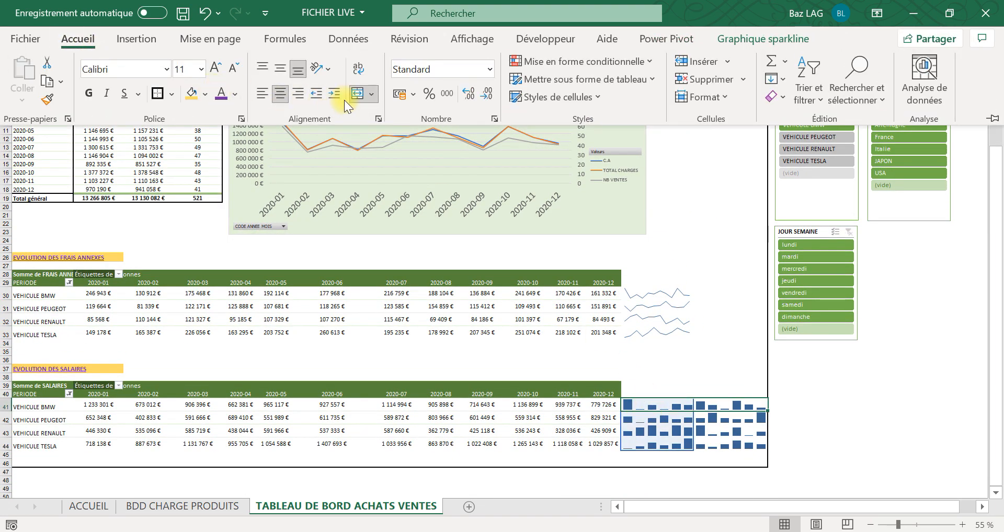
pyautogui.click(351, 94)
pyautogui.click(644, 412)
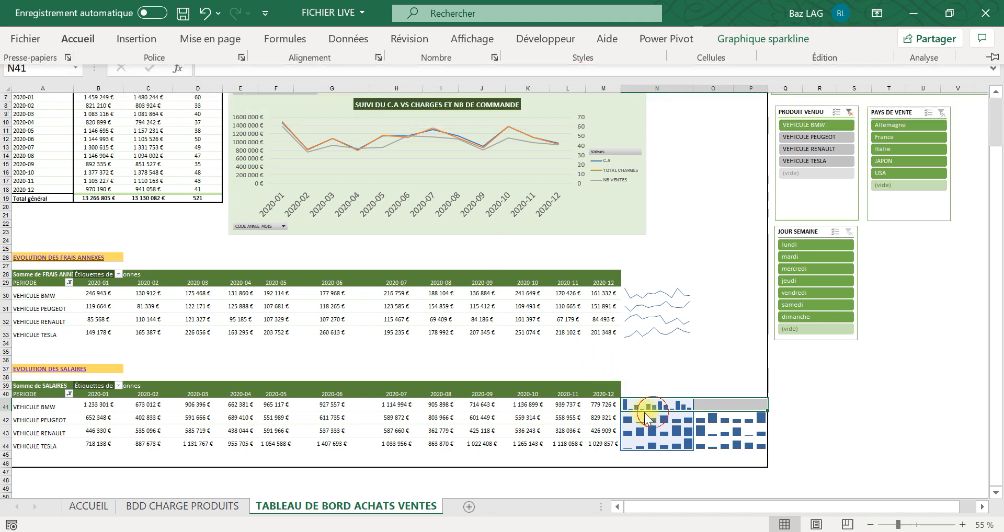
pyautogui.click(647, 420)
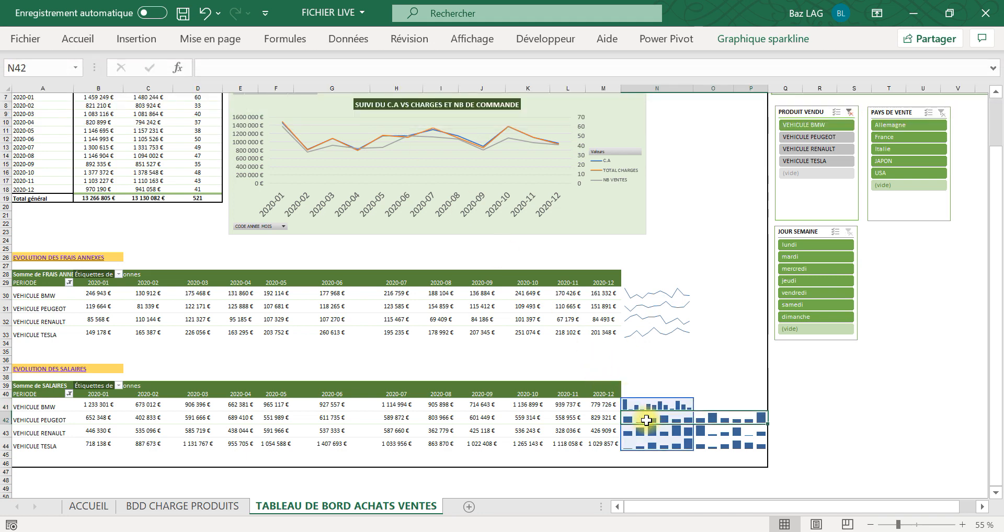
pyautogui.click(87, 39)
pyautogui.click(356, 94)
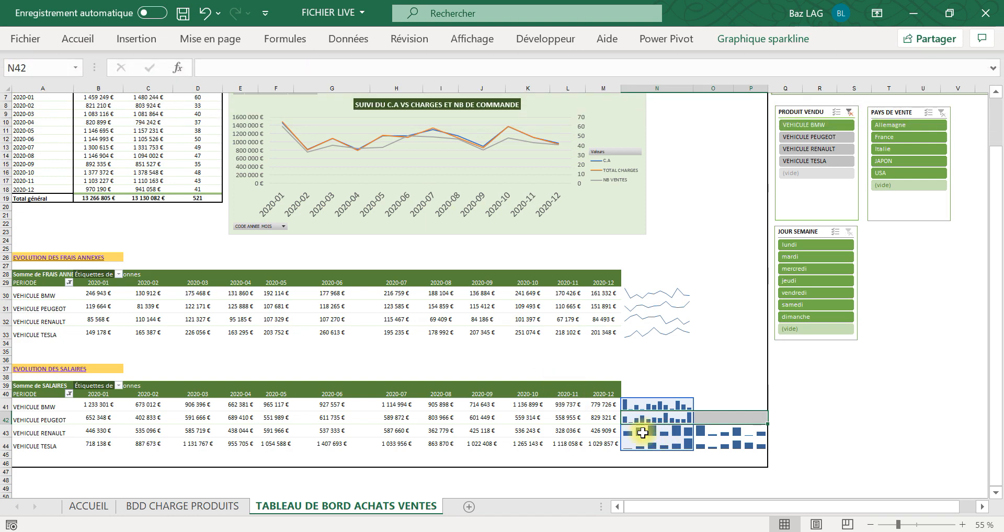
# Step: Unmerge the EVOLUTION DES SALAIRES sparkline cells beside VEHICULE RENAULT and VEHICULE TESLA in rows 43 and 44
pyautogui.click(660, 432)
pyautogui.click(74, 34)
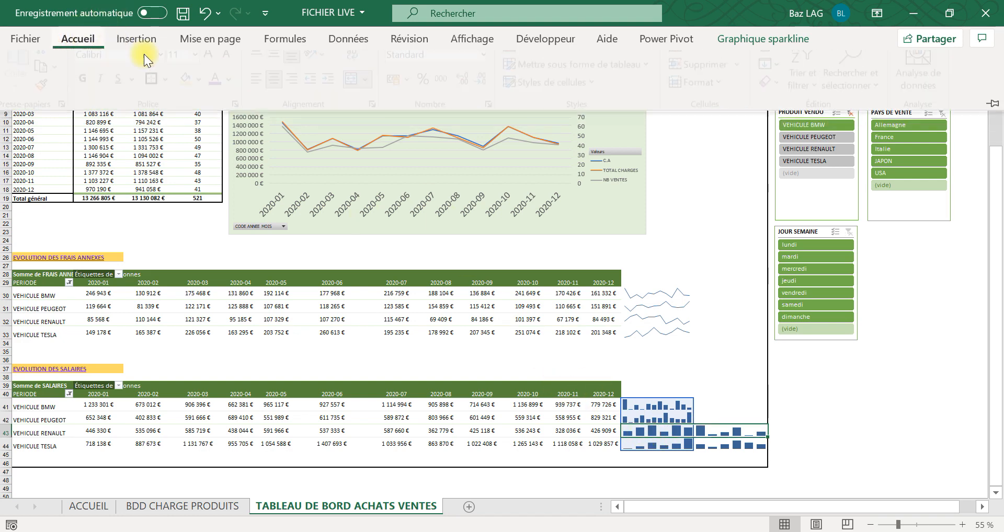
pyautogui.click(356, 95)
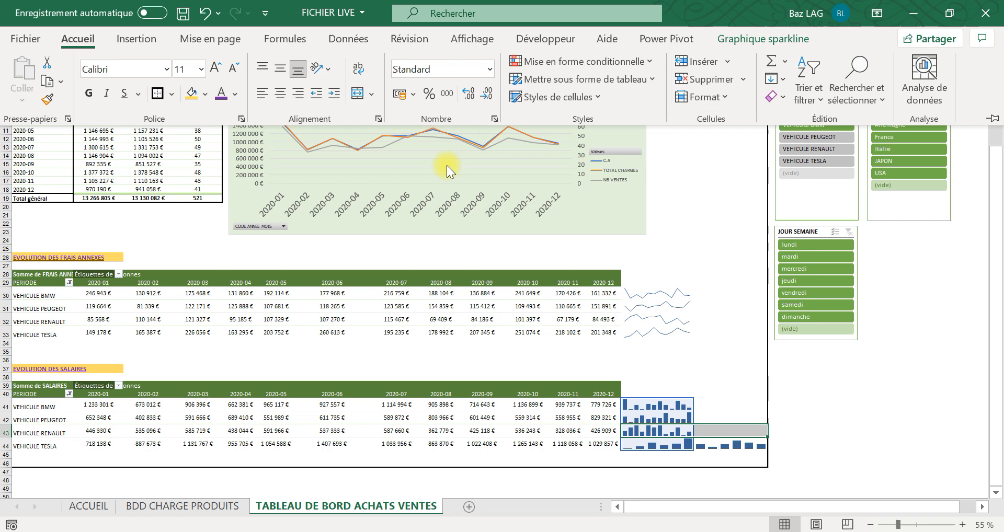
pyautogui.click(652, 444)
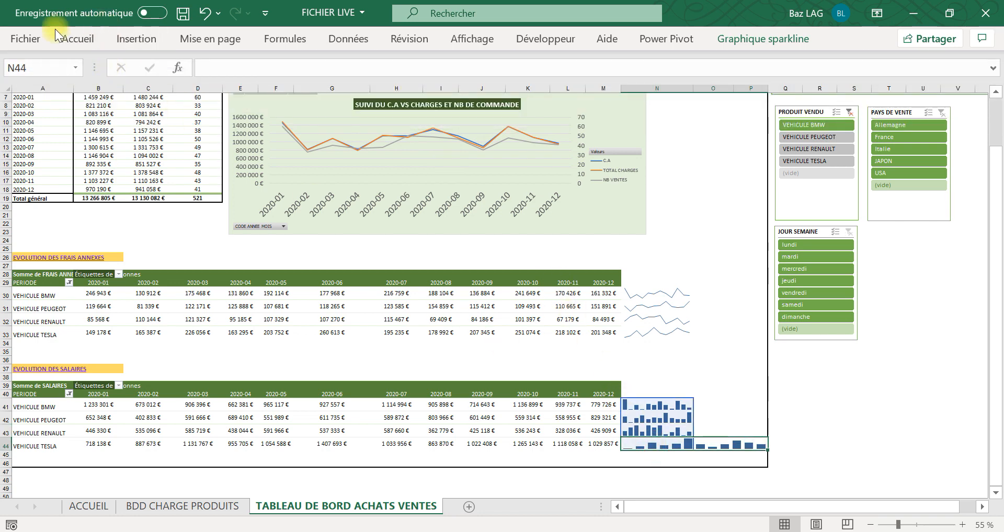
pyautogui.click(78, 38)
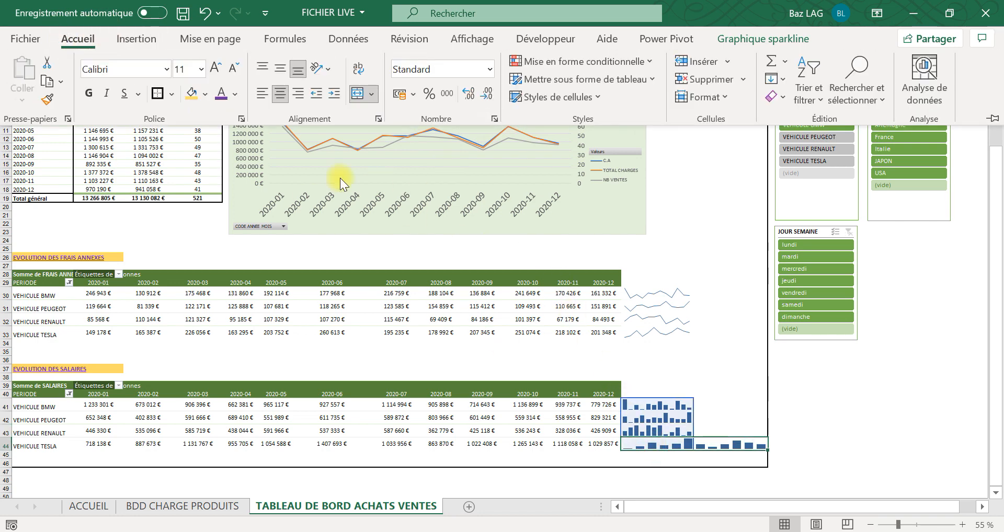
pyautogui.click(355, 95)
pyautogui.click(720, 207)
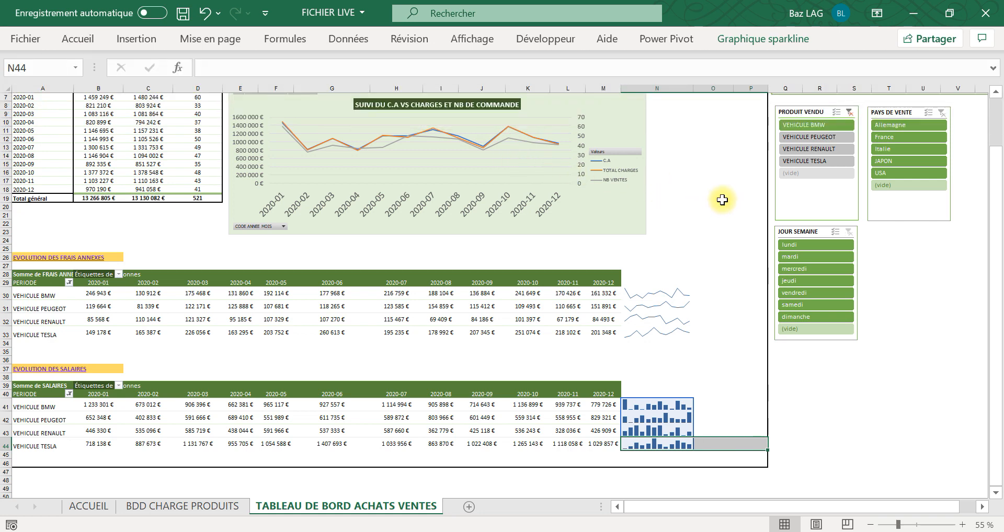
# Step: Delete the emptied columns O and P between the sparklines and the slicers
pyautogui.scroll(3, 717, 199)
pyautogui.click(729, 90)
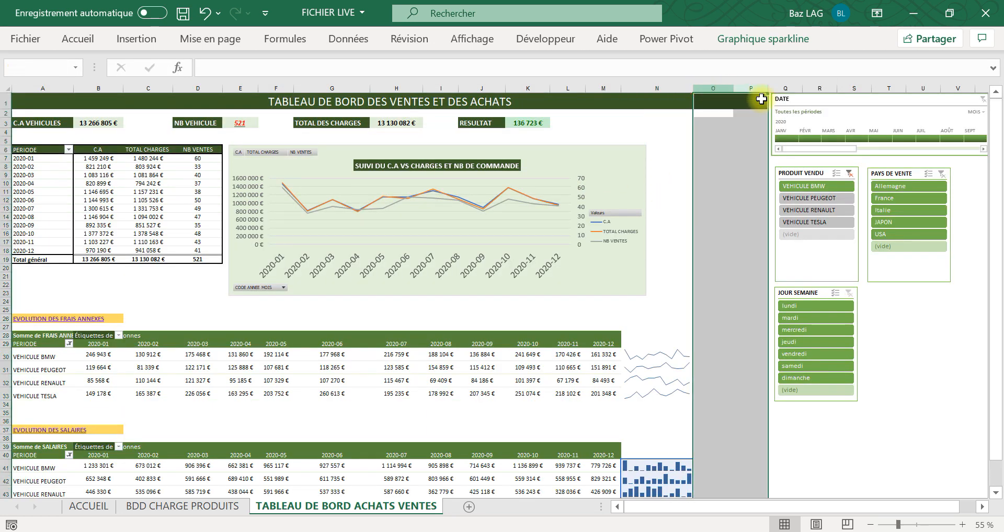
pyautogui.rightClick(741, 90)
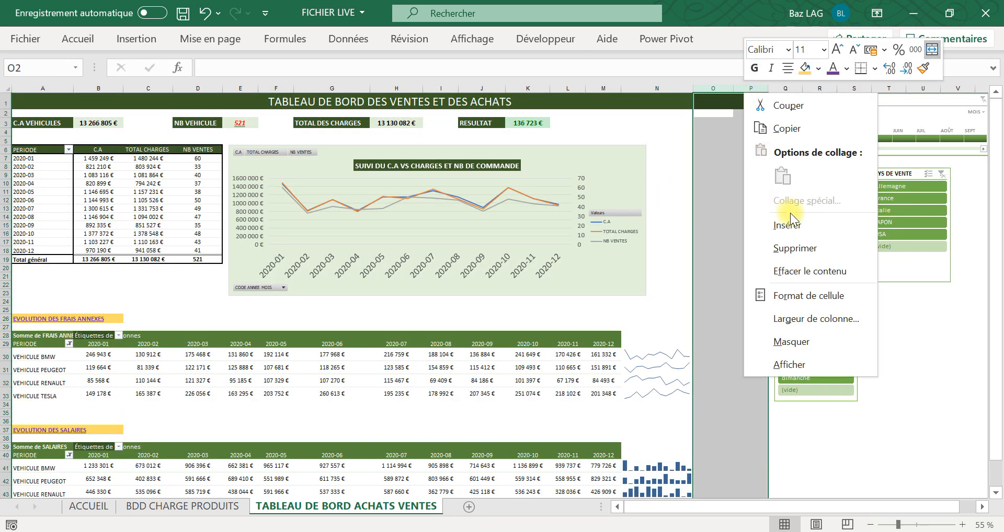
pyautogui.click(794, 252)
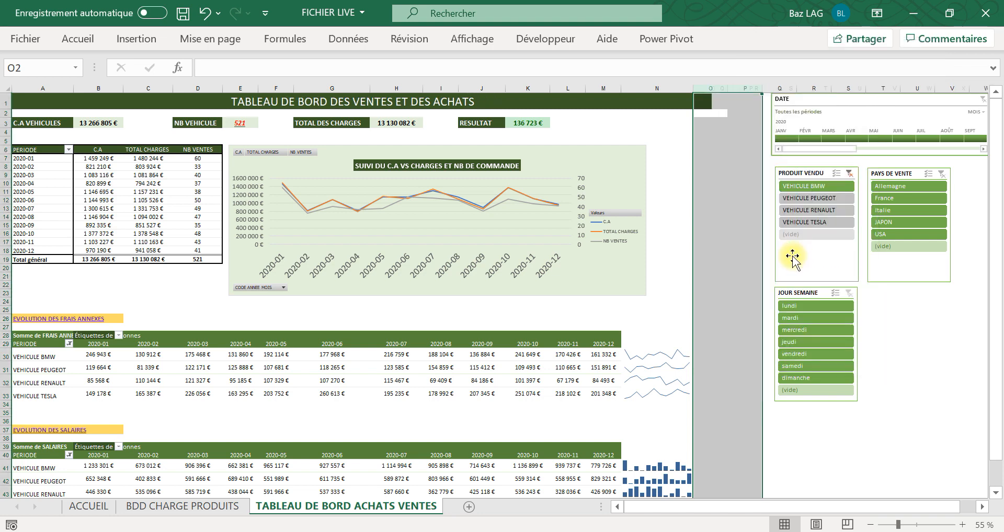
# Step: Widen column N further so the line and column sparklines stretch across the dashboard's remaining width
pyautogui.click(659, 392)
pyautogui.moveTo(693, 91); pyautogui.dragTo(743, 89)
pyautogui.scroll(-7, 684, 329)
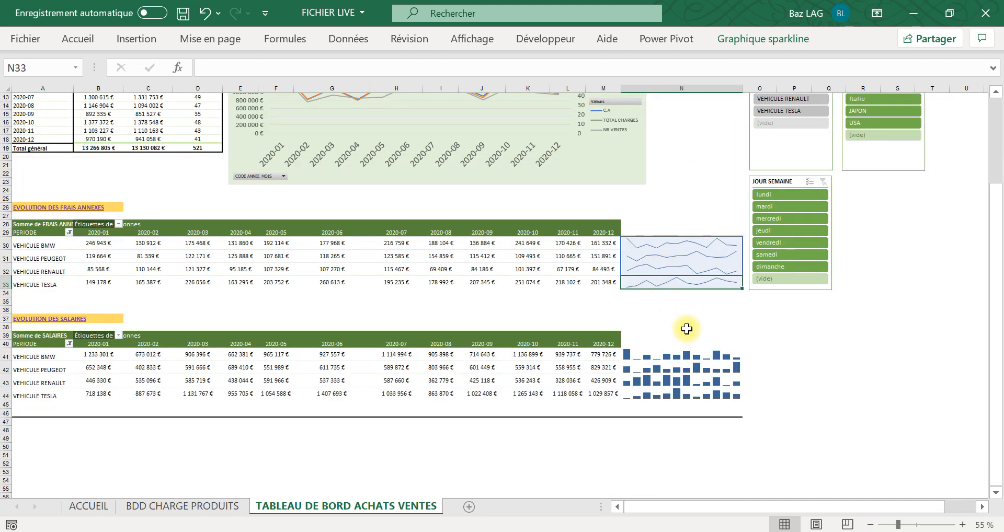
pyautogui.scroll(6, 703, 314)
# Step: Widen the SUIVI DU C.A VS CHARGES chart so it reaches almost to the end of column N
pyautogui.click(679, 176)
pyautogui.scroll(1, 679, 175)
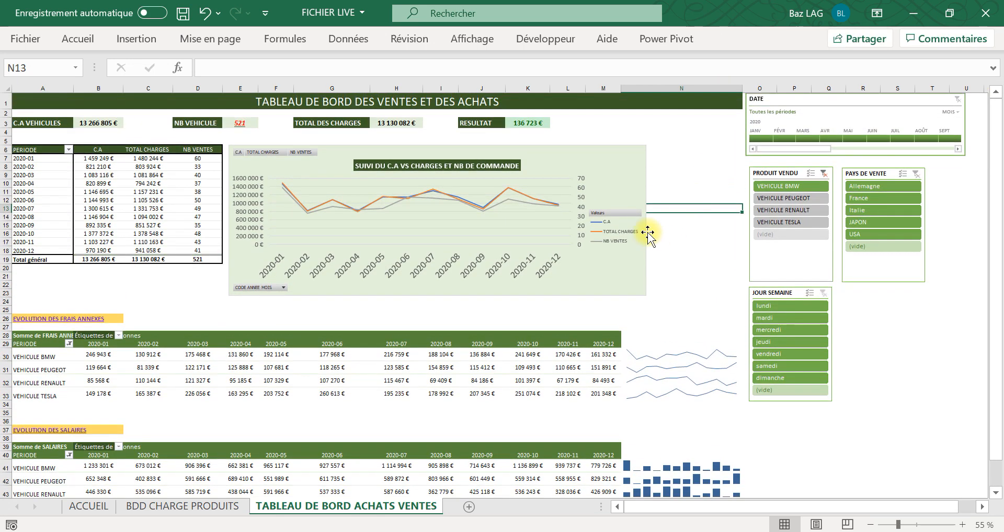
pyautogui.click(638, 164)
pyautogui.moveTo(645, 220); pyautogui.dragTo(730, 220)
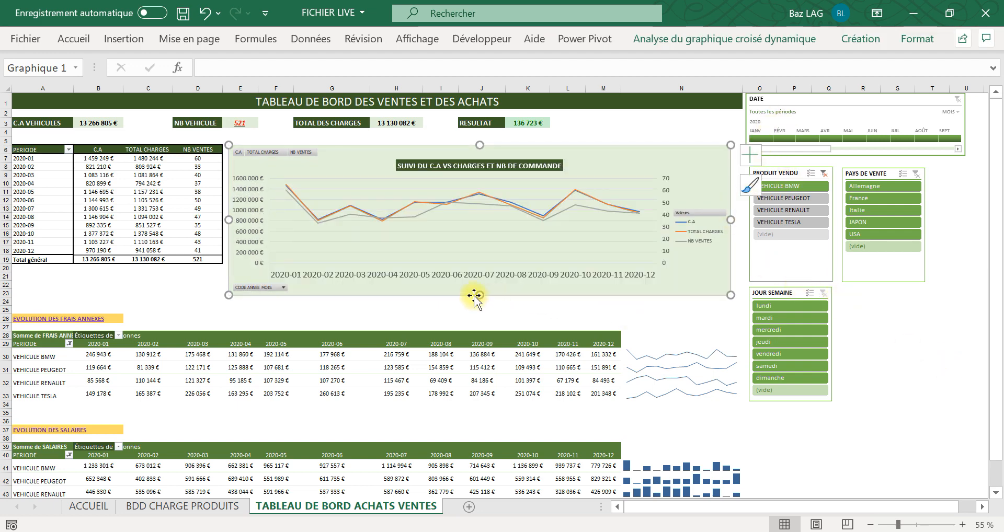
# Step: Extend the SUIVI DU C.A VS CHARGES chart down to about row 25 and widen column P beneath the slicers
pyautogui.moveTo(479, 295); pyautogui.dragTo(481, 316)
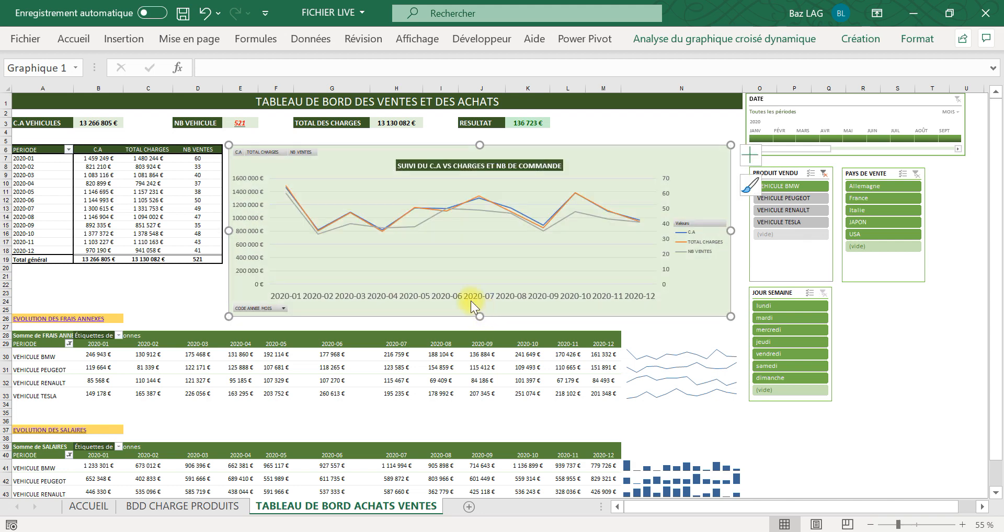
pyautogui.moveTo(811, 88); pyautogui.dragTo(856, 116)
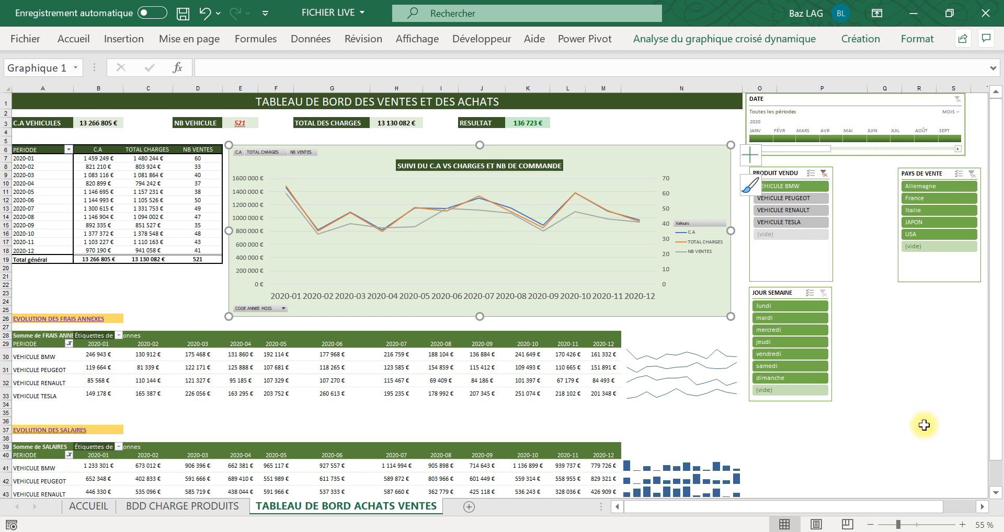
pyautogui.click(915, 327)
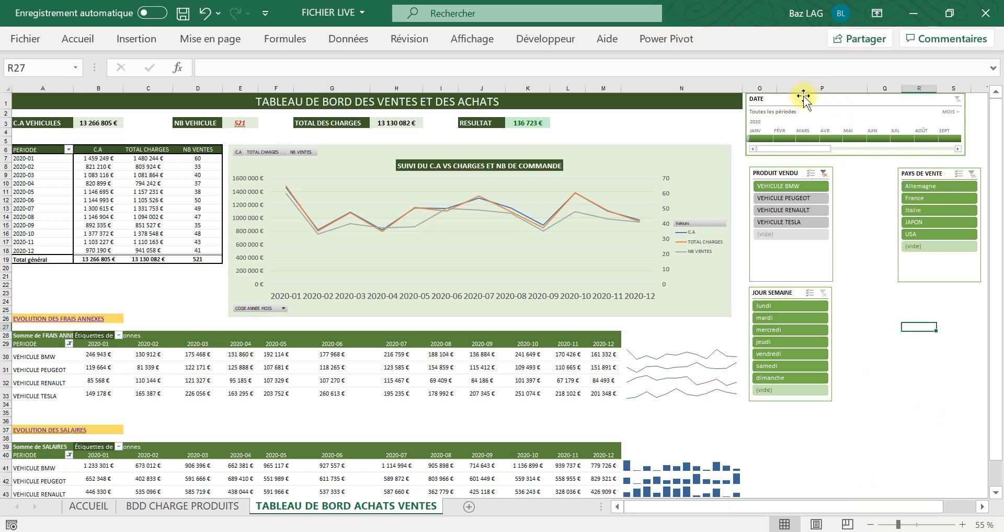
# Step: Shift the DATE timeline and PRODUIT VENDU slicer away from column N, and clear the PRODUIT VENDU filter
pyautogui.moveTo(804, 98); pyautogui.dragTo(841, 98)
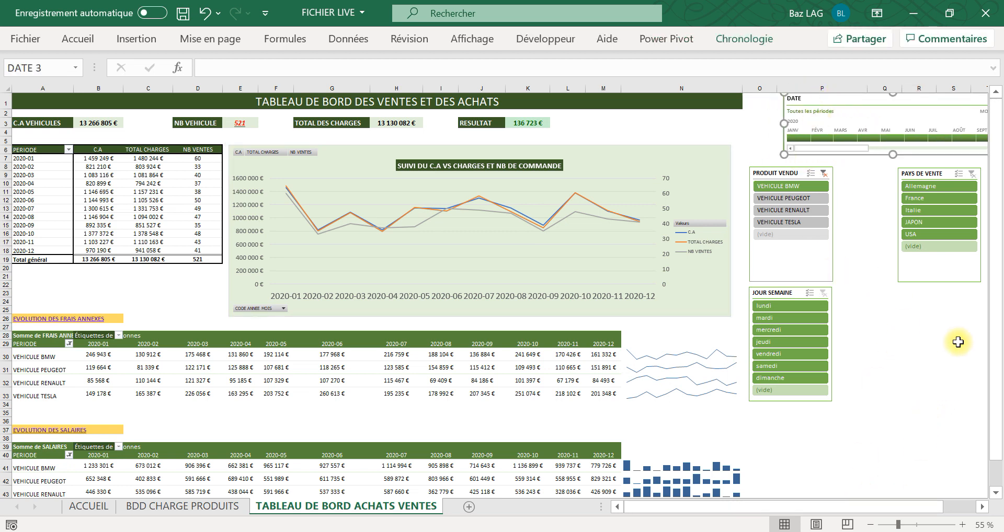
pyautogui.click(958, 342)
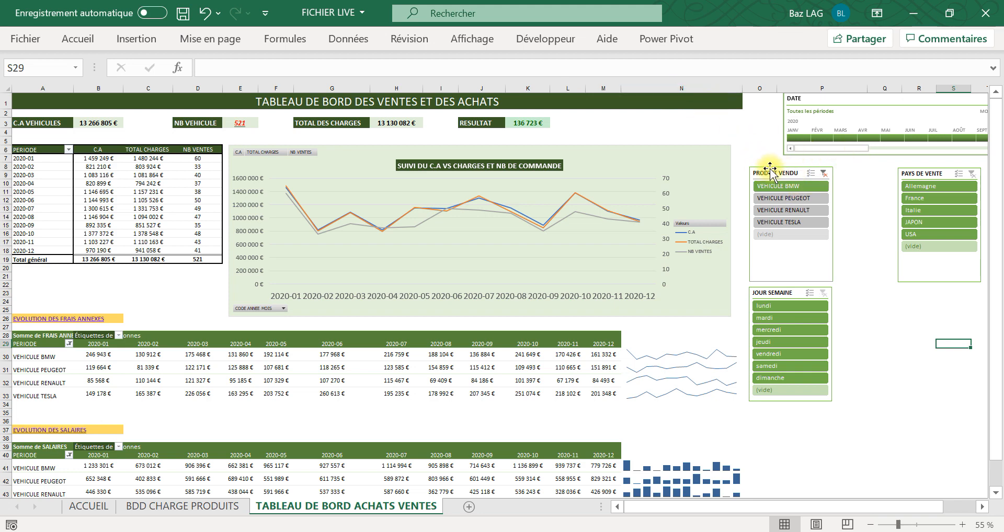
pyautogui.moveTo(770, 167); pyautogui.dragTo(819, 170)
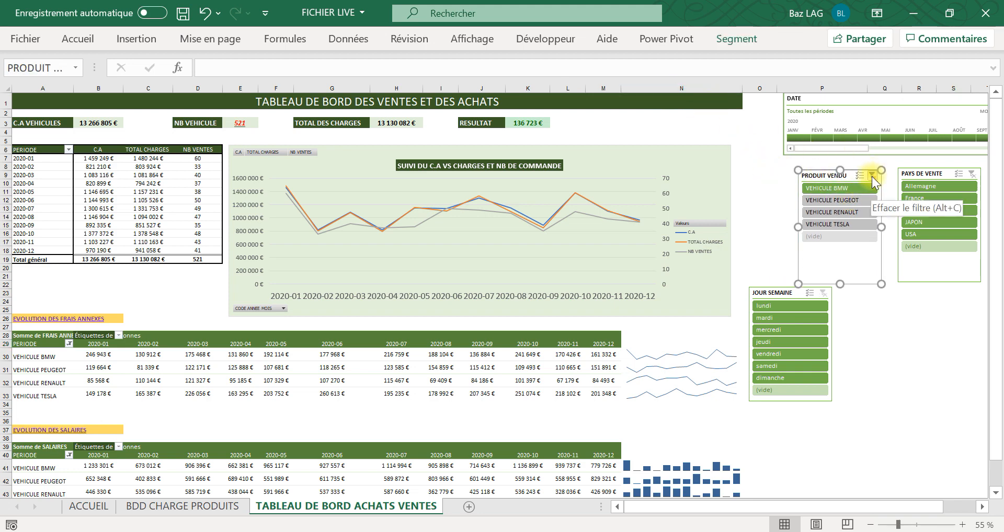
pyautogui.click(873, 180)
# Step: Outline the dashboard range A1:N46 with a thick outside border and place the DATE timeline close beside that border
pyautogui.click(336, 101)
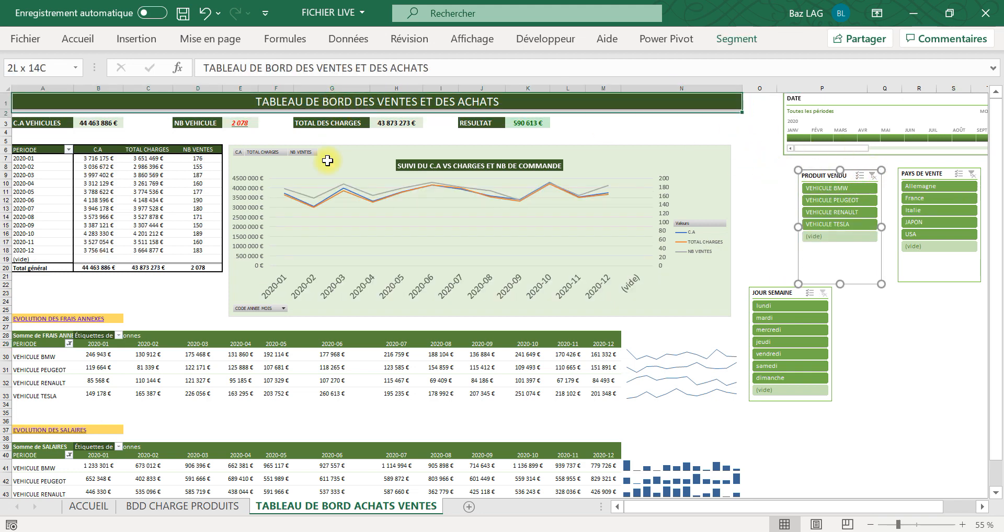
pyautogui.moveTo(327, 161); pyautogui.dragTo(388, 443)
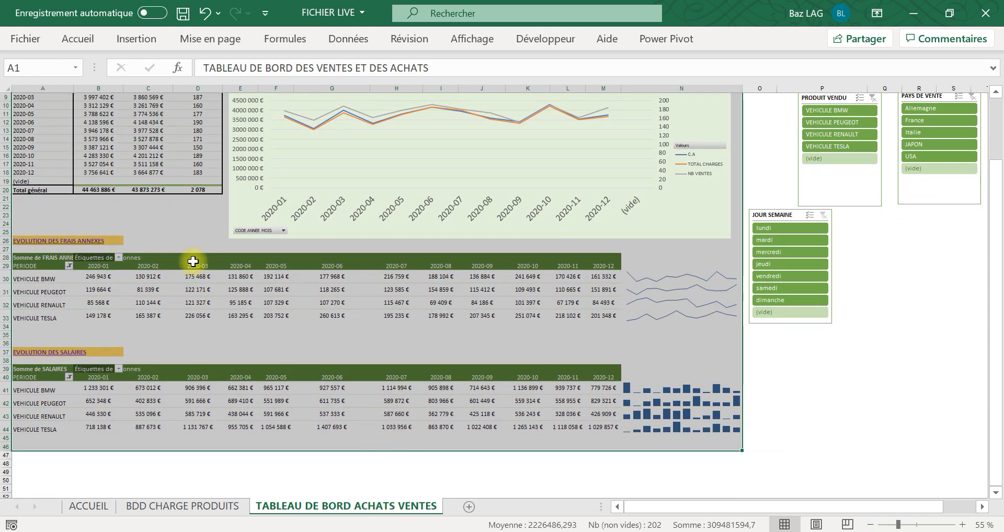
pyautogui.click(24, 40)
pyautogui.click(16, 35)
pyautogui.click(77, 38)
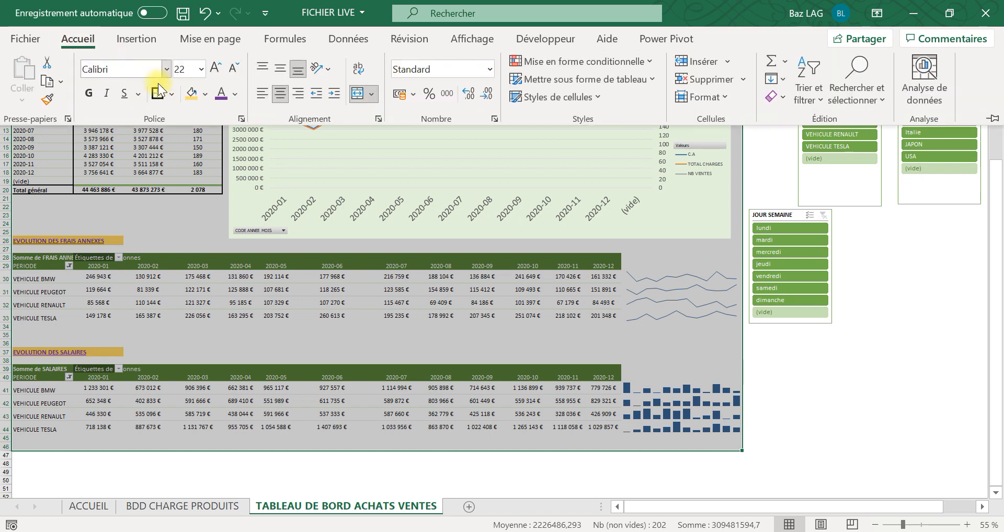
pyautogui.click(164, 91)
pyautogui.click(882, 309)
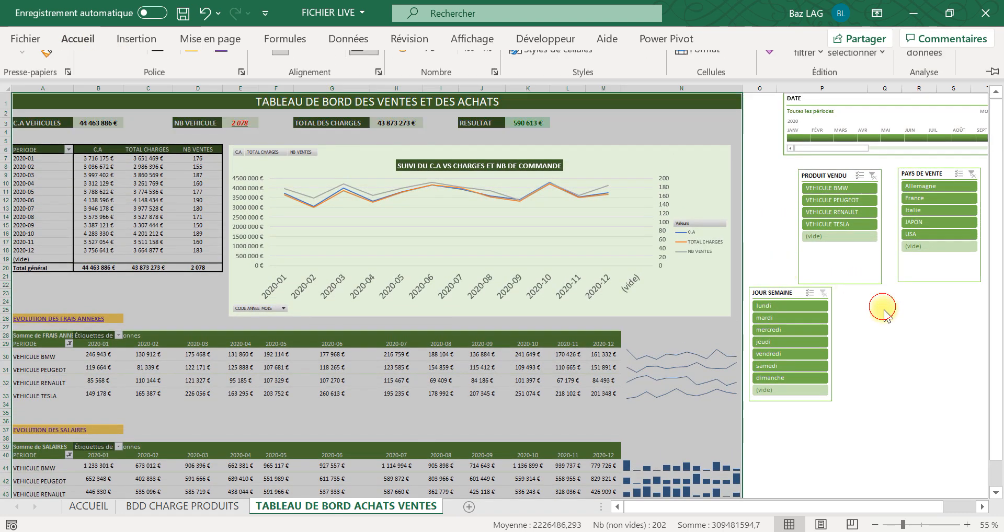
pyautogui.click(759, 158)
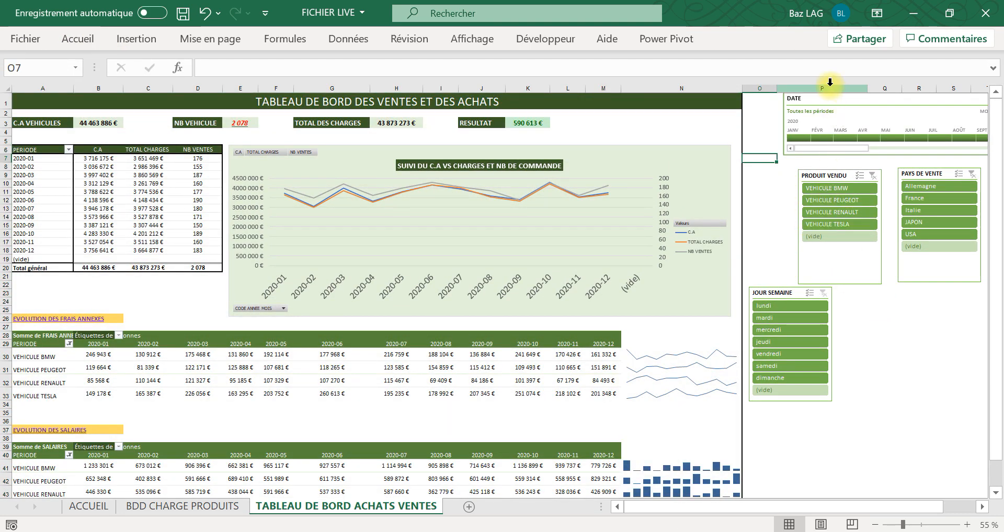
pyautogui.moveTo(808, 103); pyautogui.dragTo(774, 105)
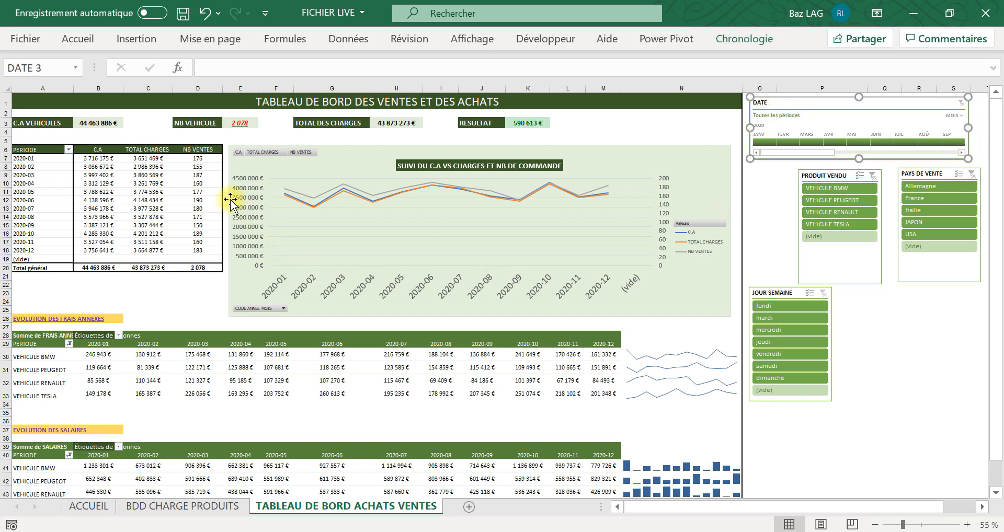
# Step: Set the chart's secondary axis labels to font size 16 and its primary axis labels to size 14
pyautogui.click(661, 193)
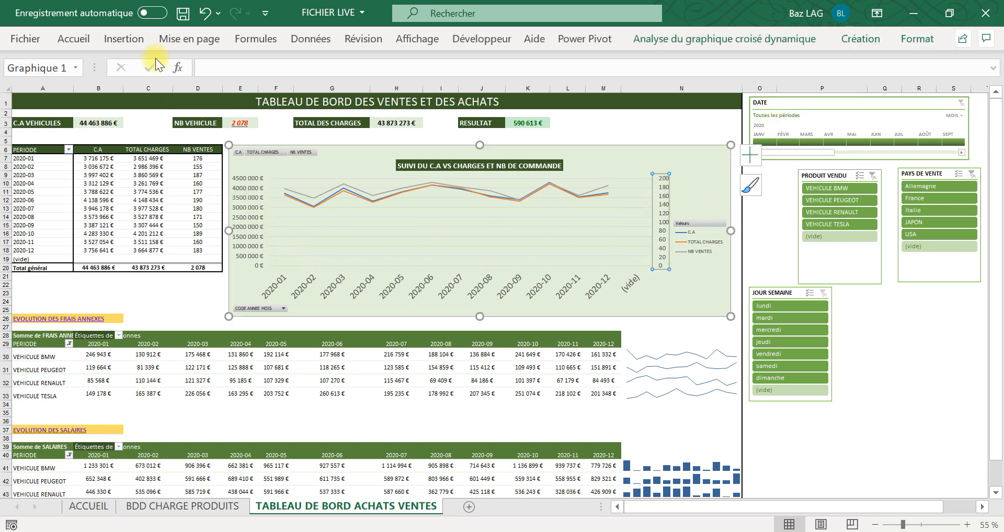
pyautogui.click(74, 39)
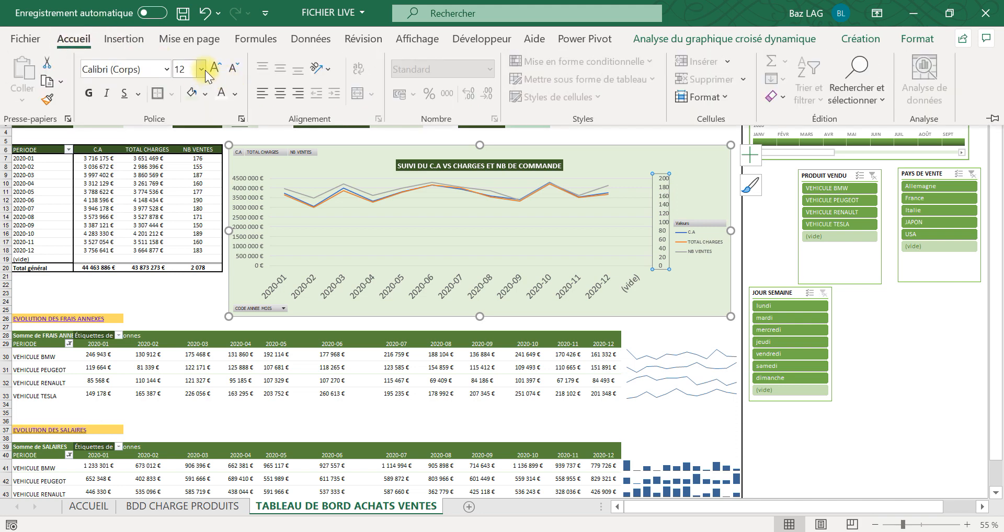
pyautogui.click(215, 68)
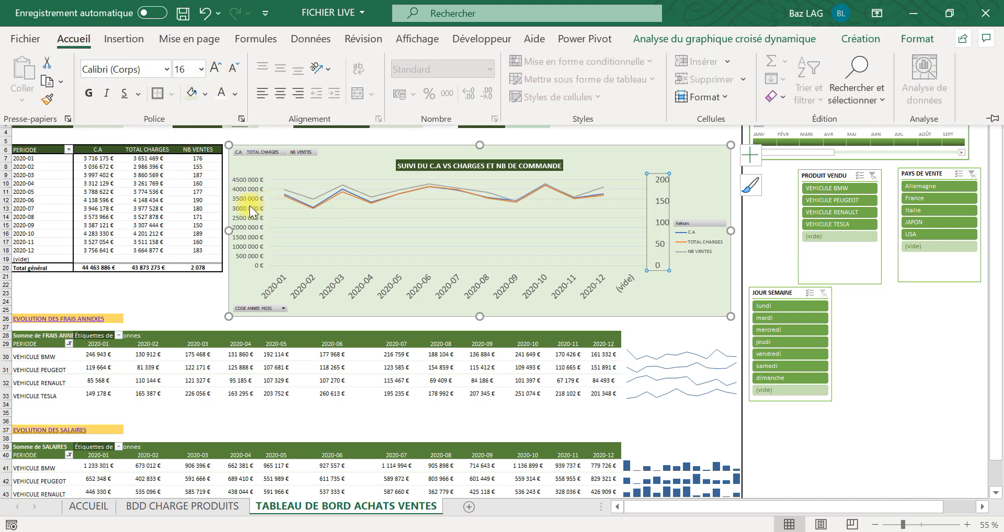
pyautogui.click(249, 205)
pyautogui.click(252, 205)
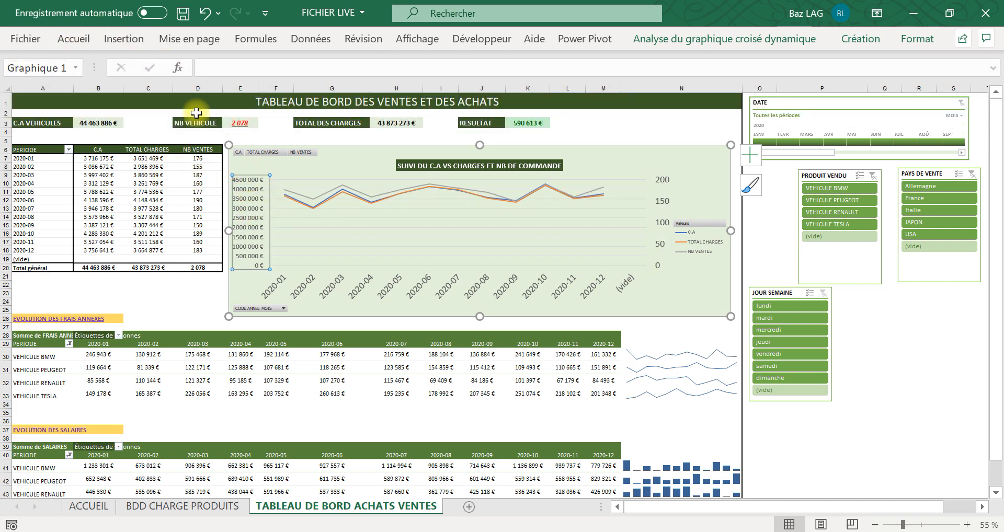
pyautogui.click(76, 42)
pyautogui.click(213, 68)
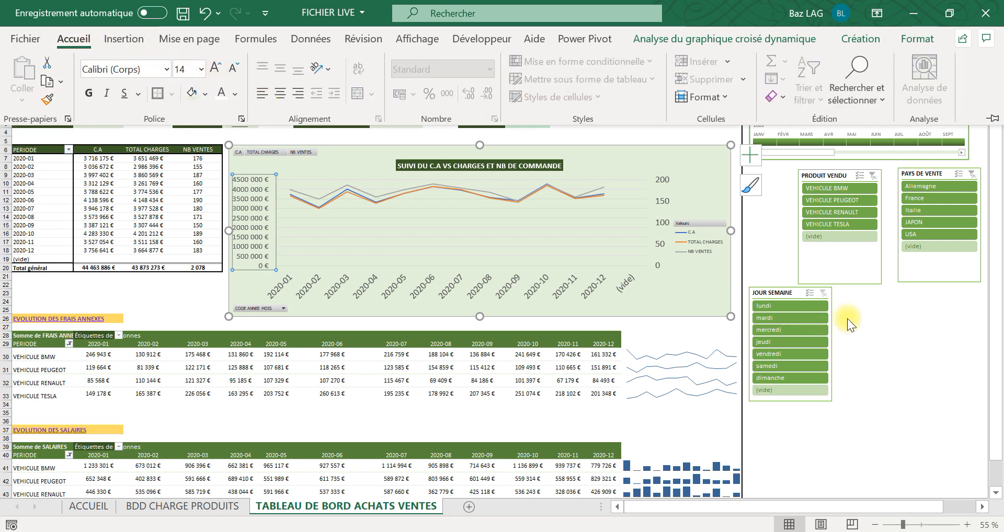
pyautogui.click(876, 309)
# Step: Enlarge the chart legend's text to font size 14
pyautogui.click(713, 253)
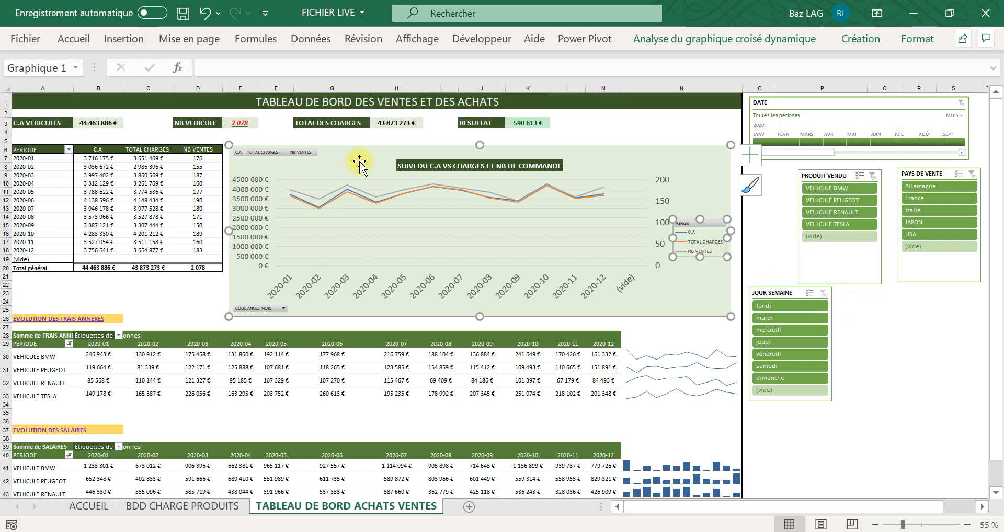
pyautogui.click(74, 39)
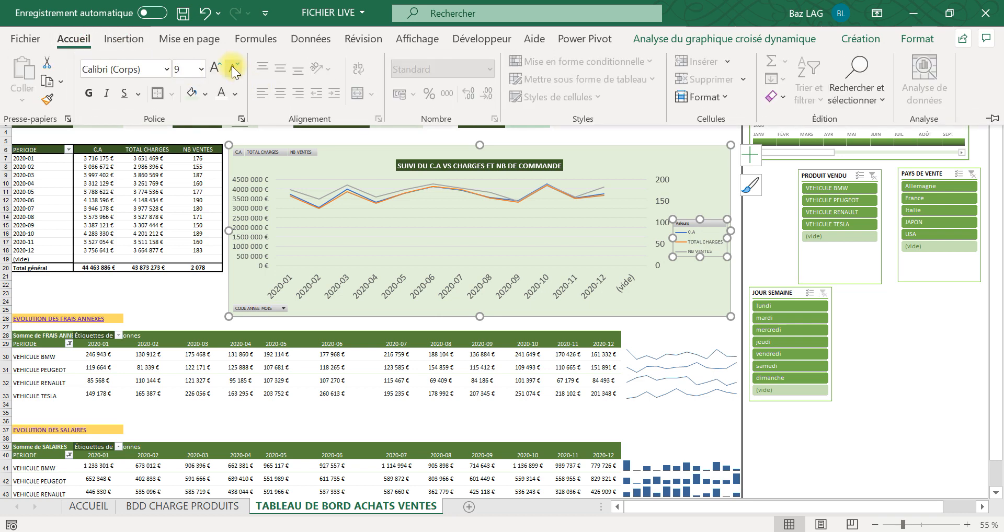
pyautogui.click(217, 65)
pyautogui.click(218, 68)
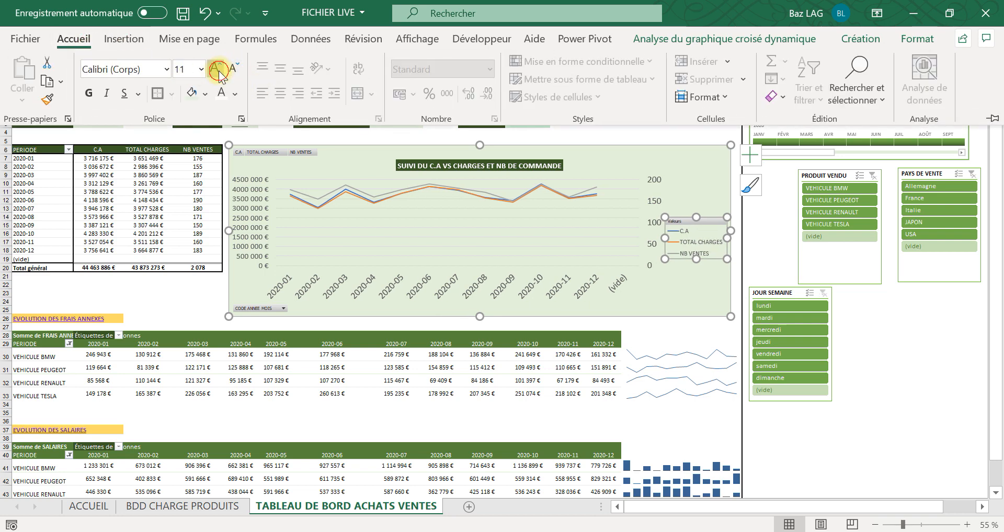
pyautogui.click(219, 73)
pyautogui.click(219, 73)
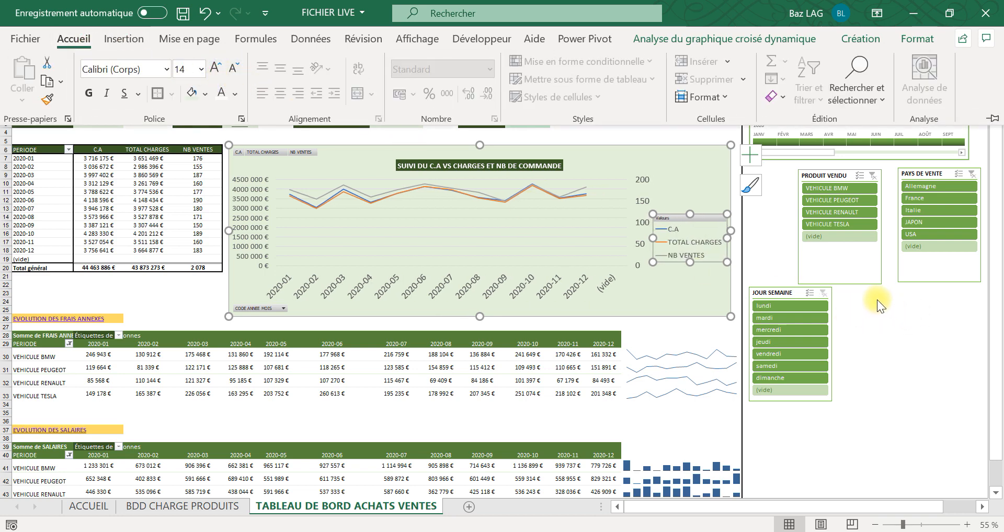
pyautogui.click(883, 303)
pyautogui.click(900, 320)
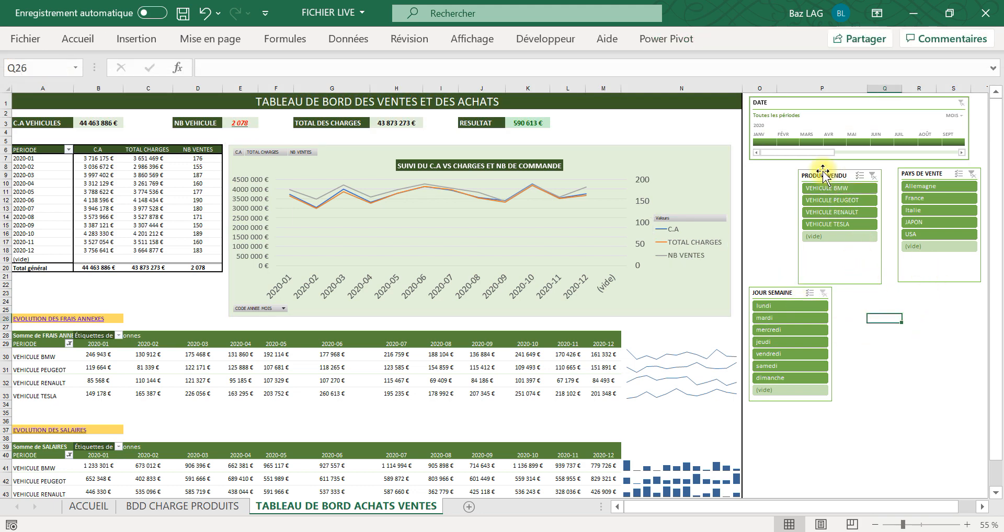
# Step: Test the DATE timeline by filtering on January, February and March 2020 one at a time, and clear the filter
pyautogui.click(768, 142)
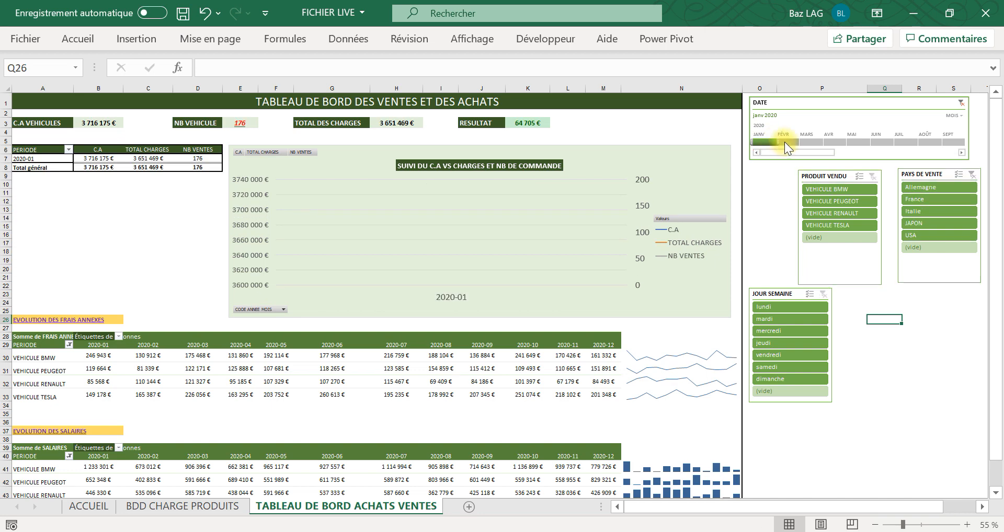
pyautogui.click(786, 142)
pyautogui.click(814, 142)
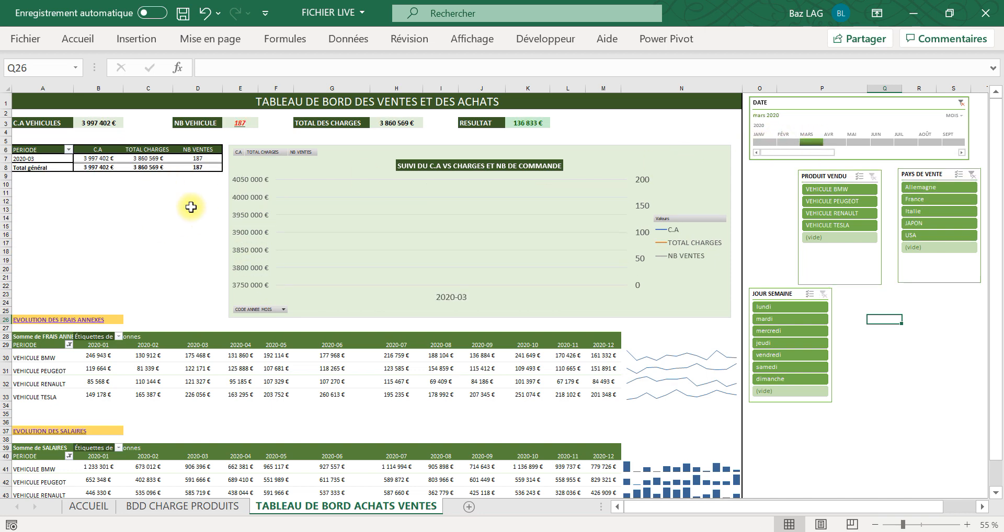
pyautogui.click(961, 102)
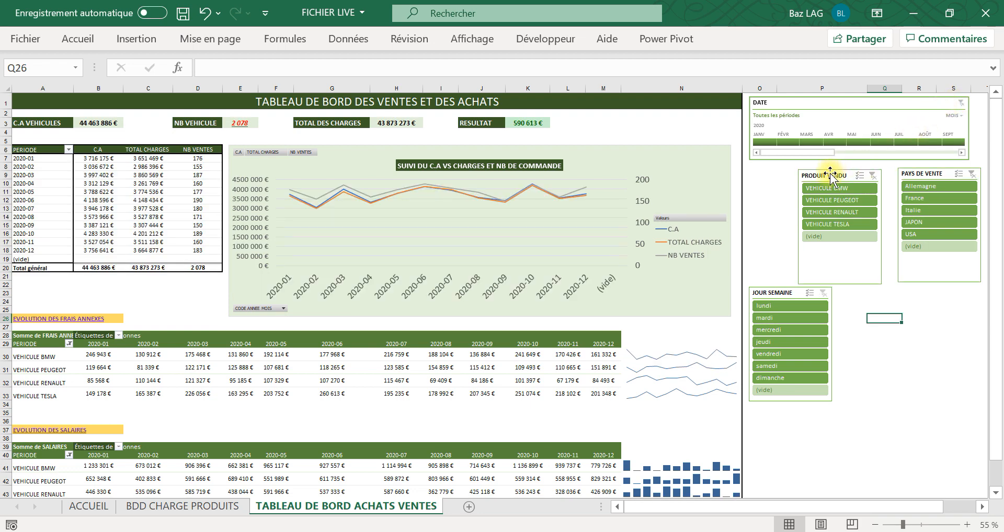
# Step: Test the PRODUIT VENDU slicer twice by filtering on VEHICULE BMW and clearing the filter
pyautogui.click(836, 190)
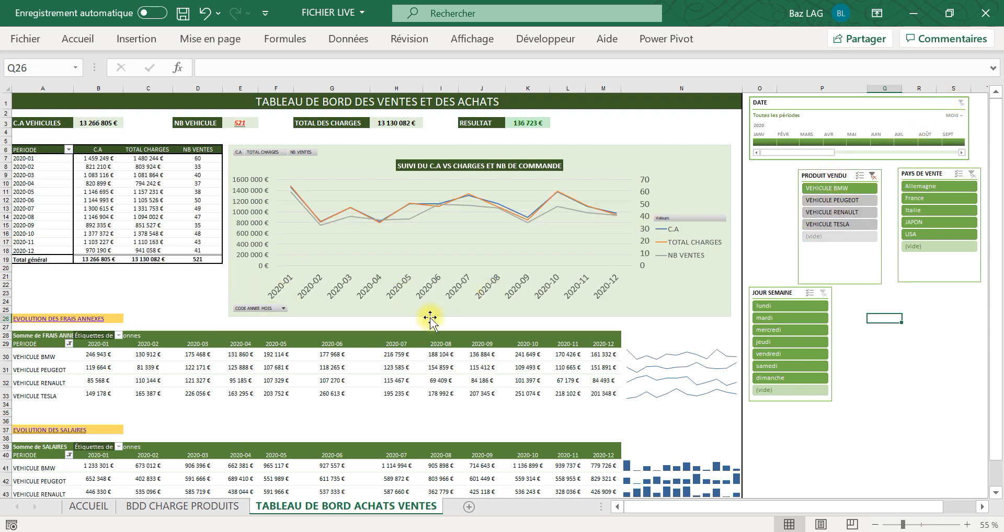
pyautogui.click(873, 176)
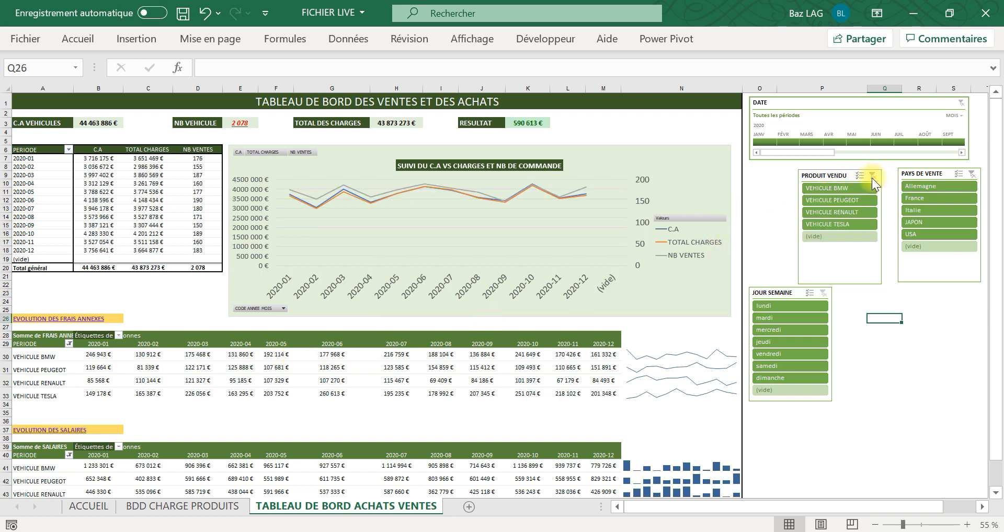
pyautogui.click(839, 192)
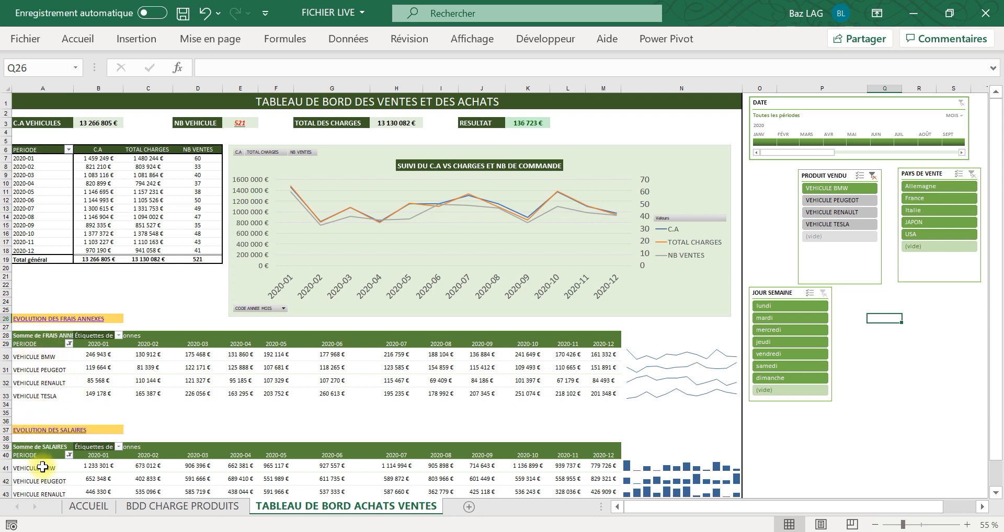
pyautogui.click(872, 175)
# Step: Connect the PRODUIT VENDU slicer to Tableau croisé dynamique2 and Tableau croisé dynamique3 as well
pyautogui.click(829, 175)
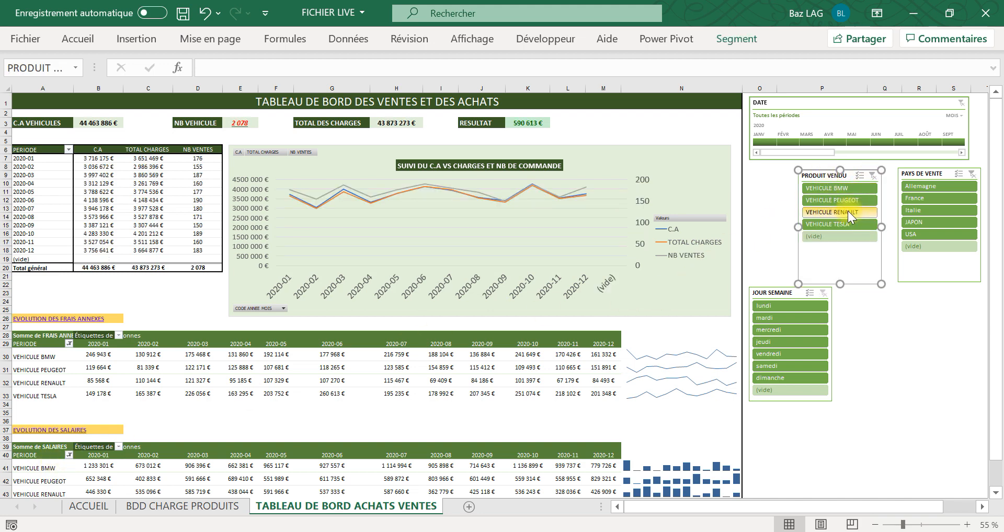
pyautogui.click(752, 44)
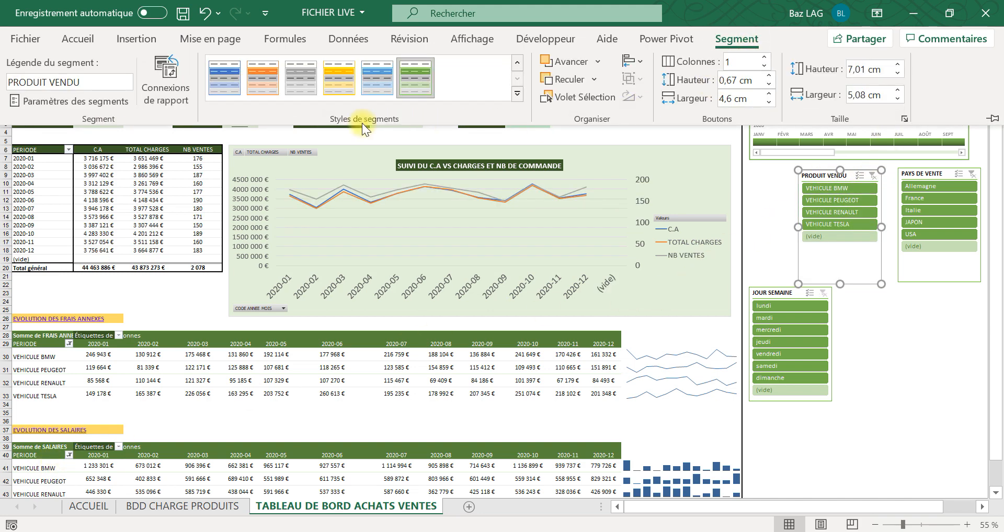
pyautogui.click(166, 86)
pyautogui.click(494, 308)
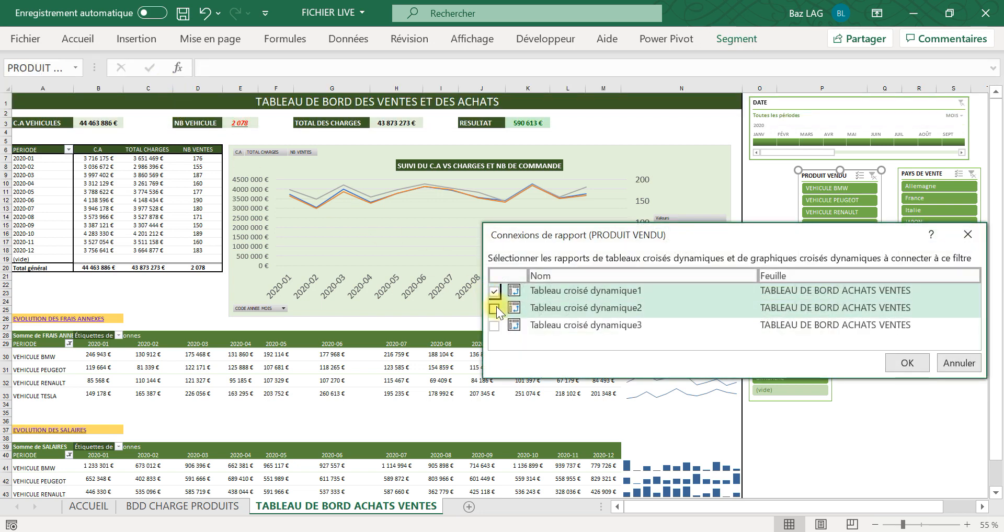
pyautogui.click(495, 325)
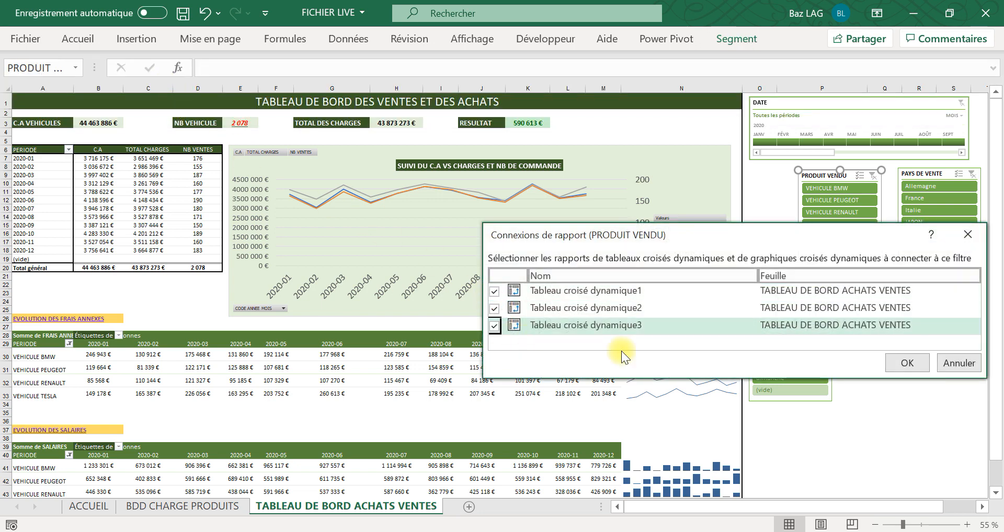
pyautogui.click(906, 363)
# Step: Test the PAYS DE VENTE slicer by filtering on Allemagne, and clear the filter
pyautogui.click(934, 173)
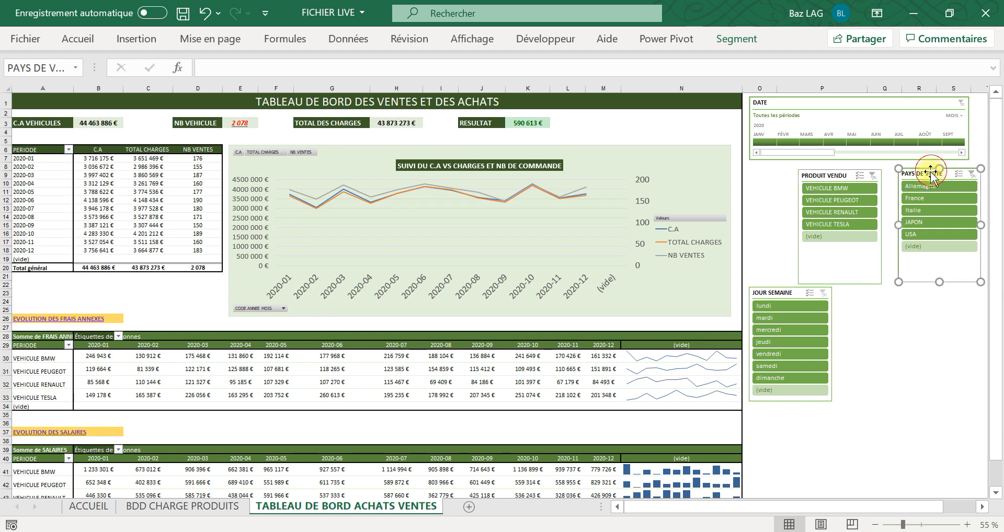
pyautogui.click(933, 189)
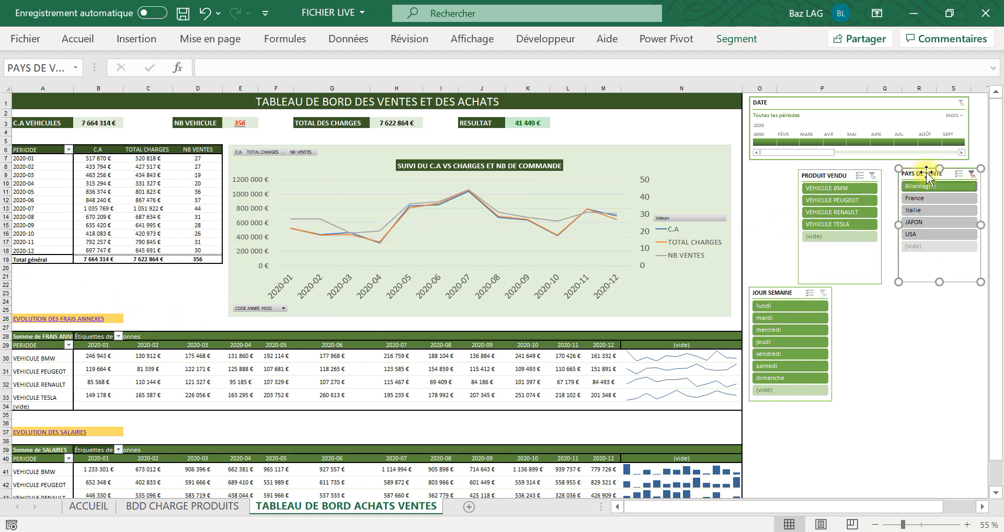
pyautogui.click(971, 174)
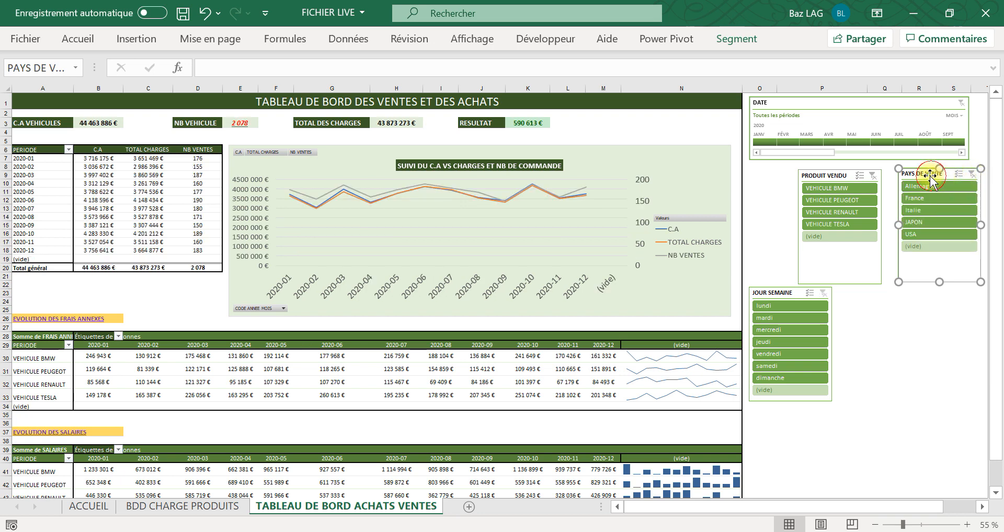
# Step: Connect the PAYS DE VENTE slicer to Tableau croisé dynamique2 and Tableau croisé dynamique3 as well
pyautogui.click(733, 37)
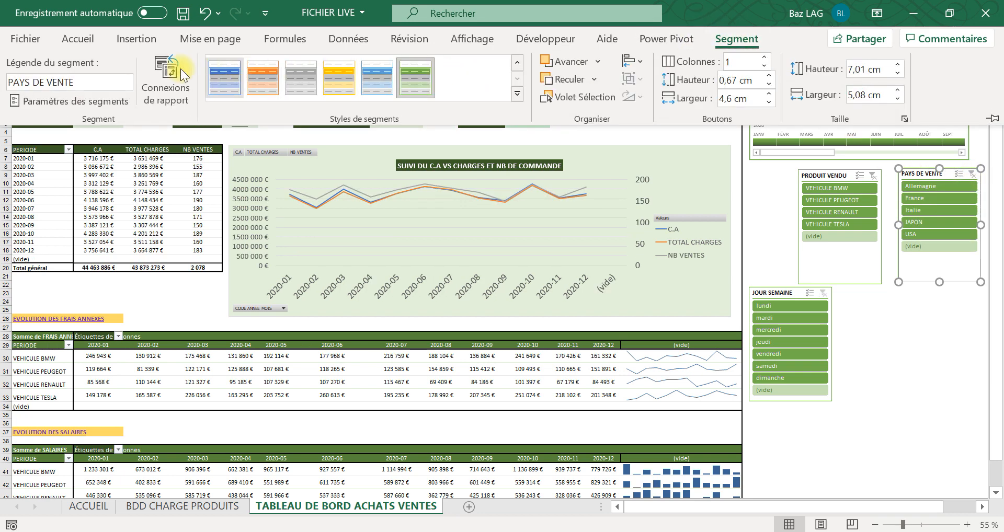
pyautogui.click(180, 68)
pyautogui.click(494, 308)
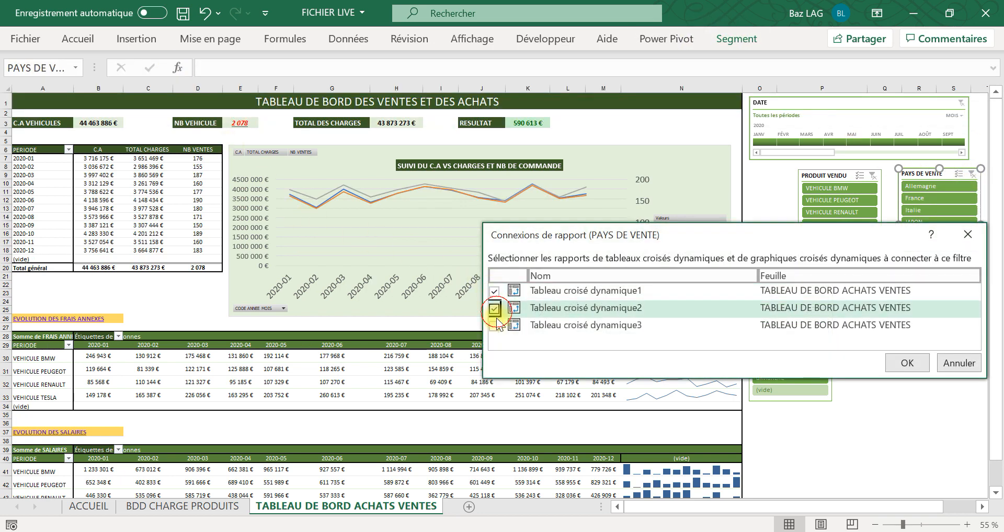
pyautogui.click(494, 325)
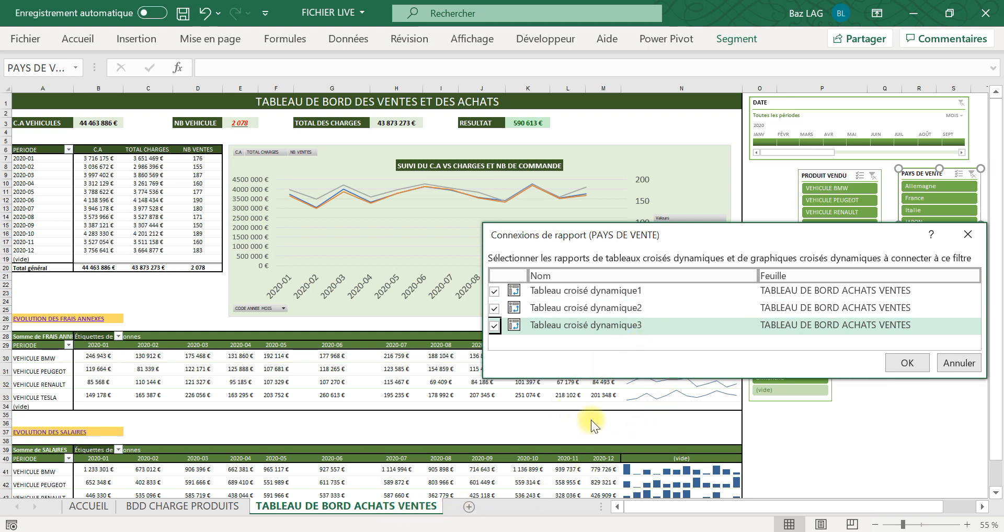
pyautogui.click(901, 367)
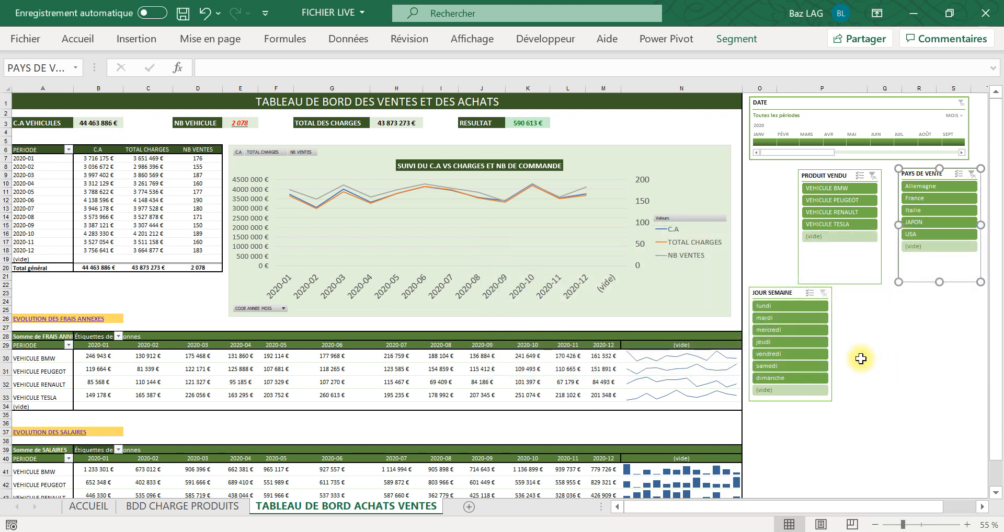
# Step: Connect the JOUR SEMAINE slicer to Tableau croisé dynamique2 and Tableau croisé dynamique3 in addition to Tableau croisé dynamique1
pyautogui.click(778, 293)
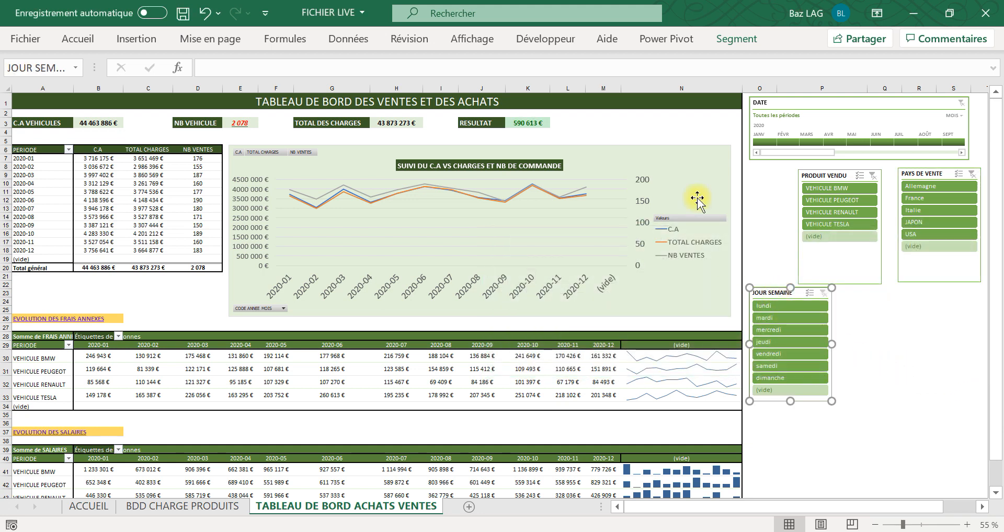
pyautogui.click(734, 39)
pyautogui.click(162, 93)
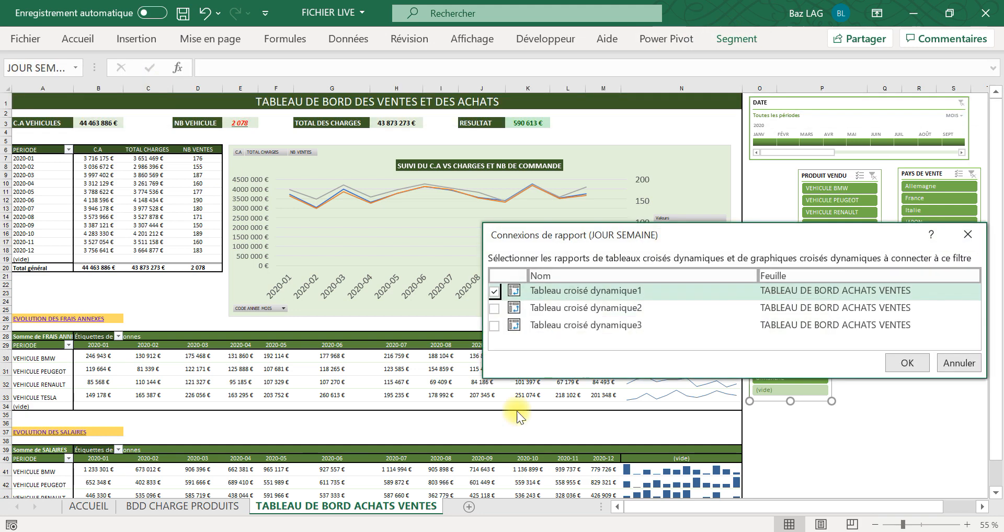
pyautogui.click(494, 308)
pyautogui.click(494, 325)
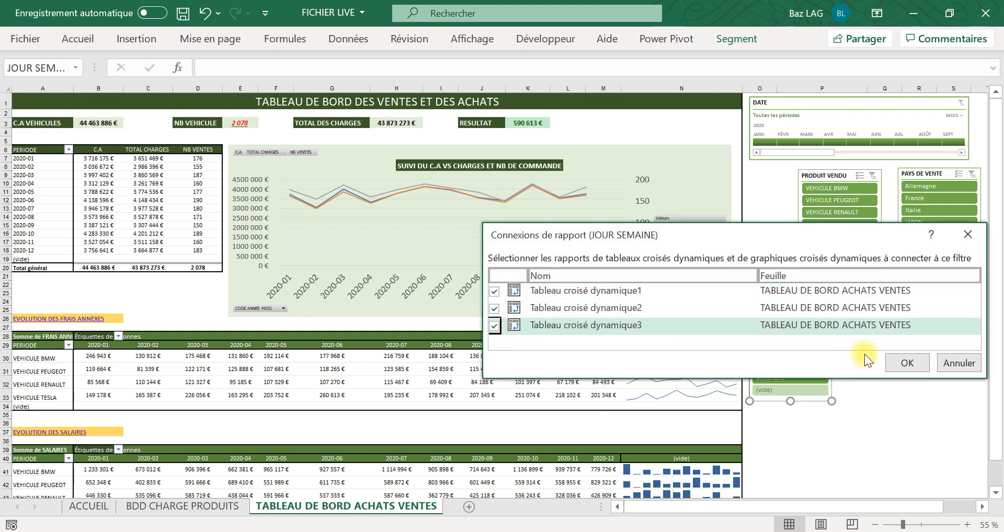
pyautogui.click(907, 364)
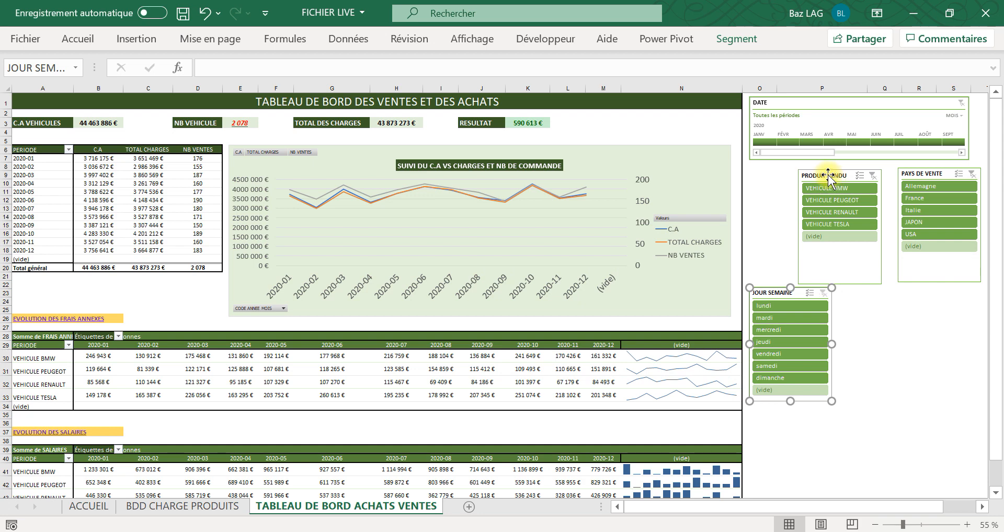
# Step: Align the PRODUIT VENDU slicer under the DATE timeline's left edge and place the PAYS DE VENTE slicer directly beside it
pyautogui.moveTo(828, 174); pyautogui.dragTo(777, 175)
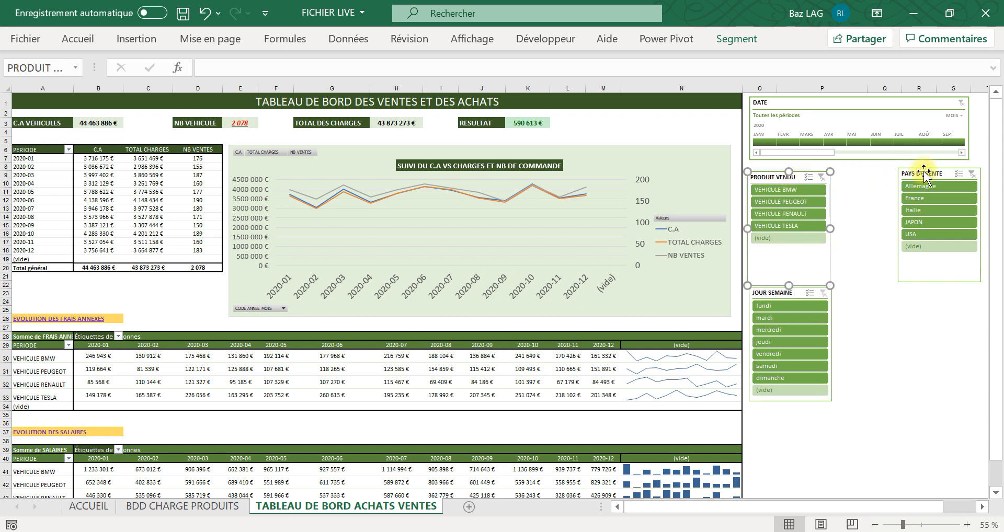
pyautogui.moveTo(923, 173); pyautogui.dragTo(861, 176)
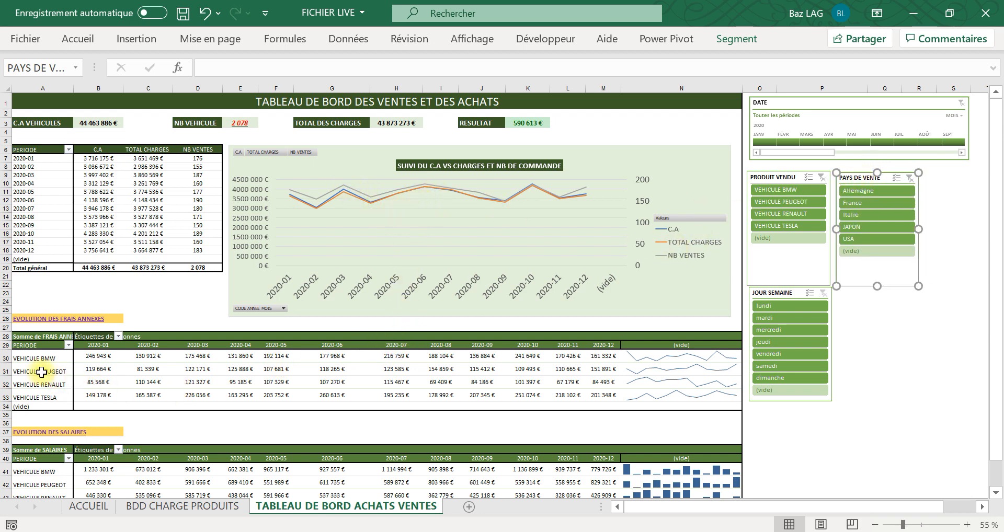
# Step: Fill the body of the FRAIS ANNEXES pivot table, rows 30 to 34 through column N, with light grey
pyautogui.click(27, 358)
pyautogui.moveTo(26, 359); pyautogui.dragTo(51, 402)
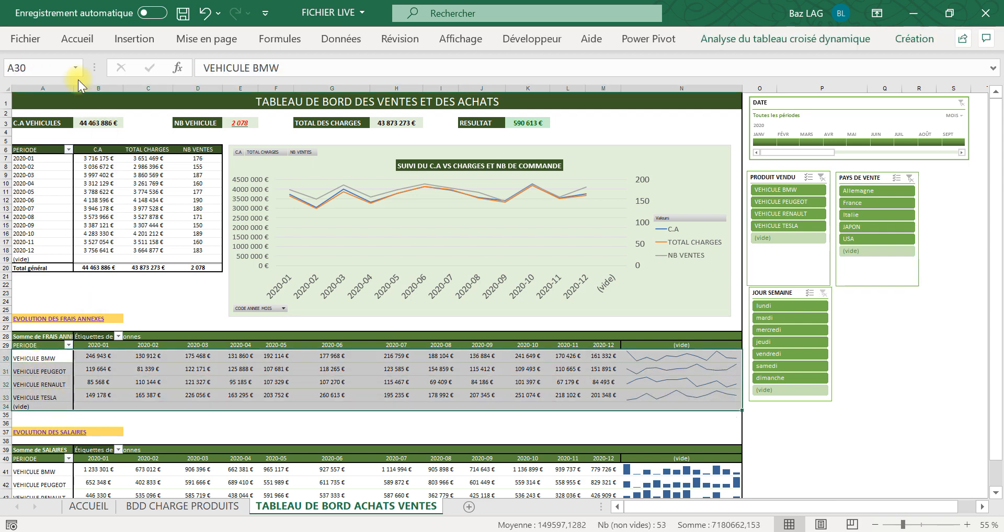
pyautogui.click(85, 41)
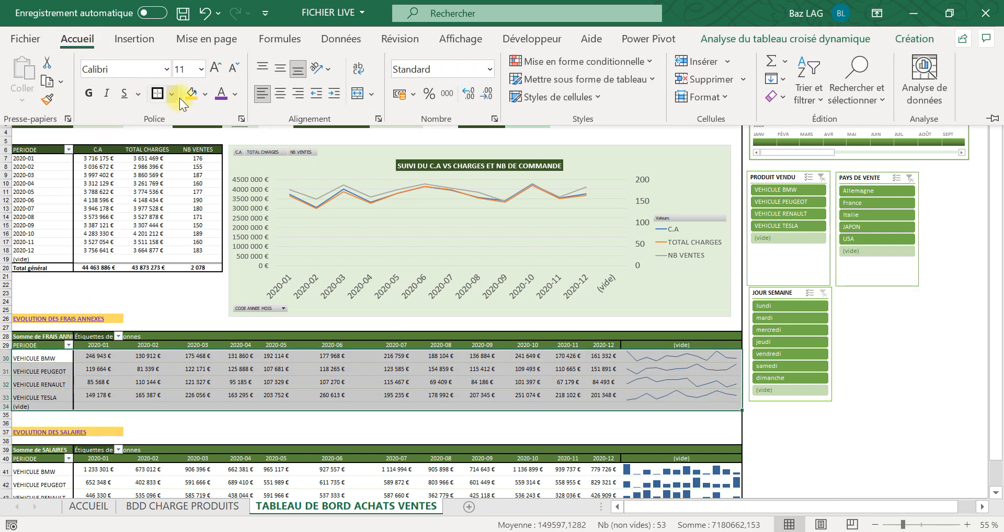
pyautogui.click(208, 94)
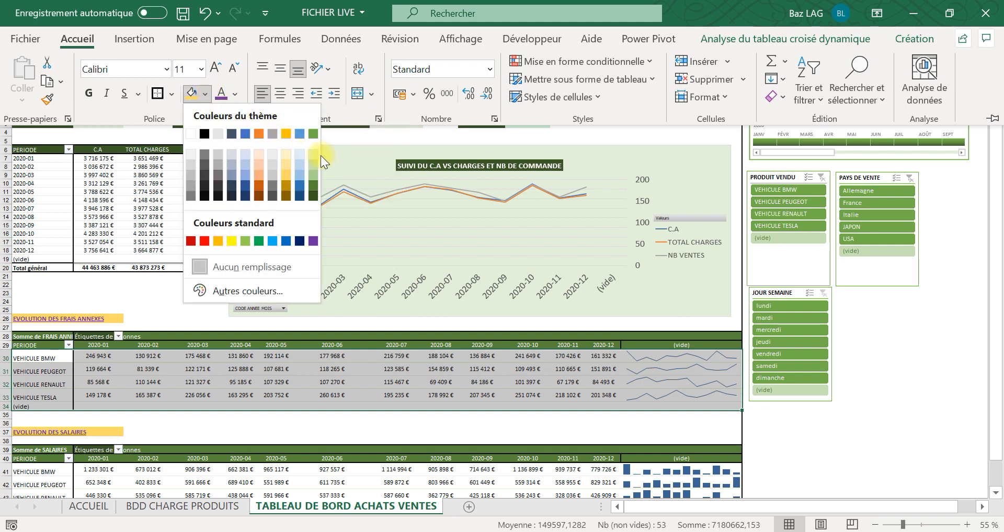
pyautogui.click(192, 153)
pyautogui.click(276, 383)
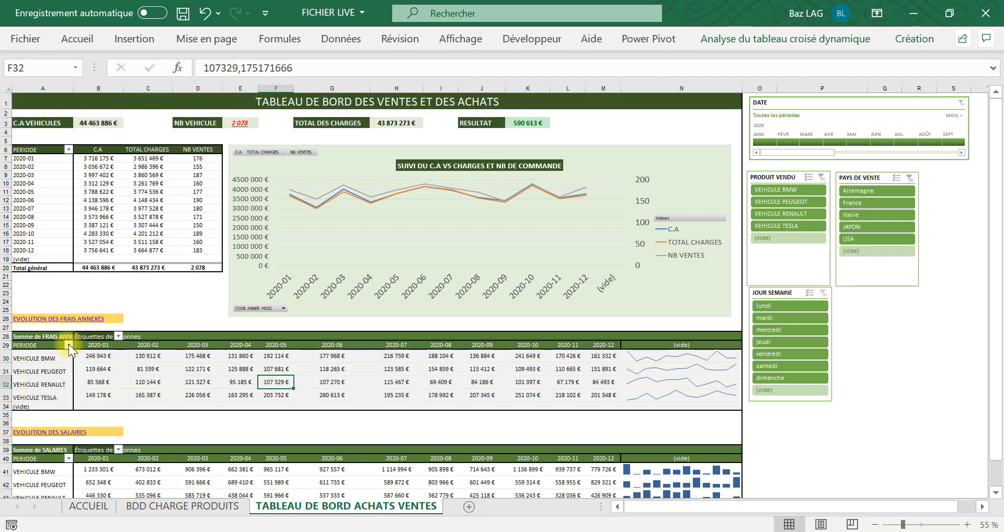
# Step: Try excluding the (vide) product with the row filter of the FRAIS ANNEXES pivot table, and include it again
pyautogui.click(68, 345)
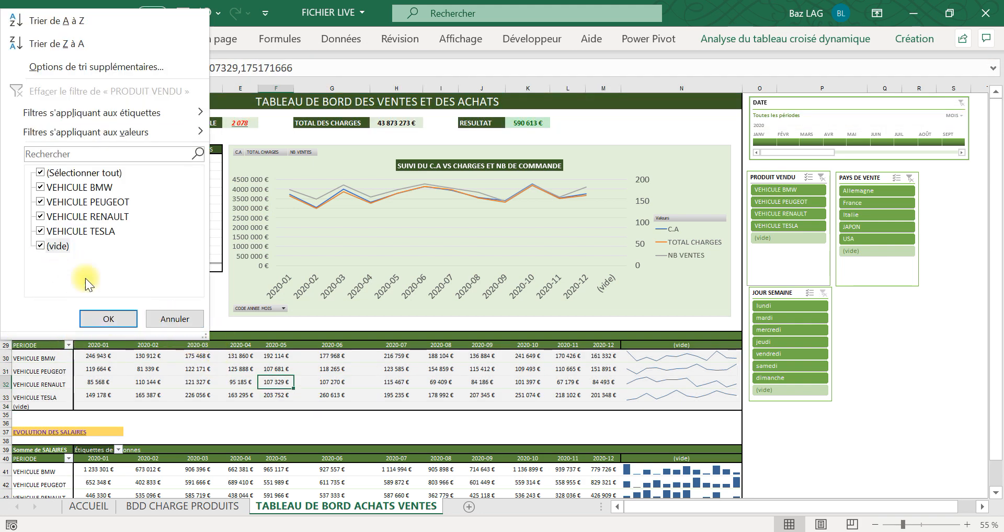
pyautogui.click(90, 313)
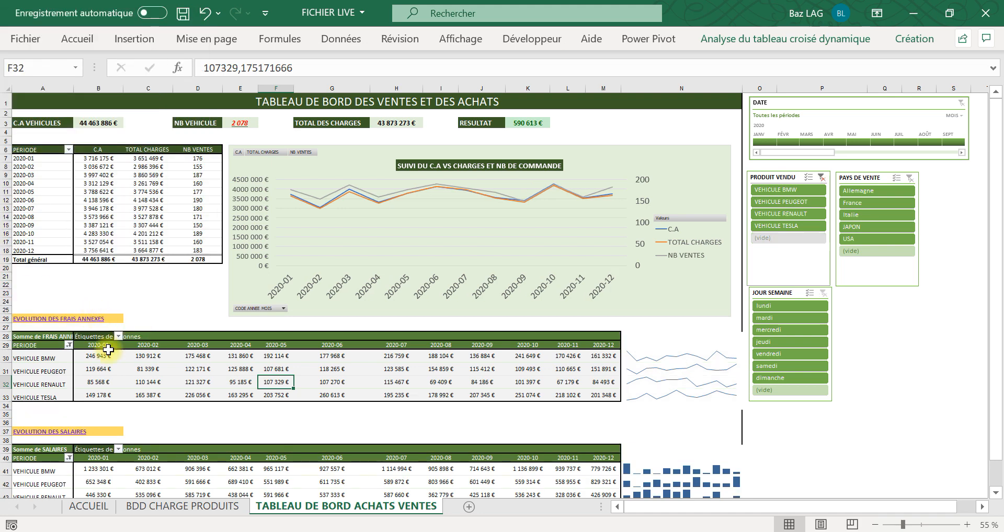
pyautogui.click(138, 413)
pyautogui.scroll(-4, 386, 422)
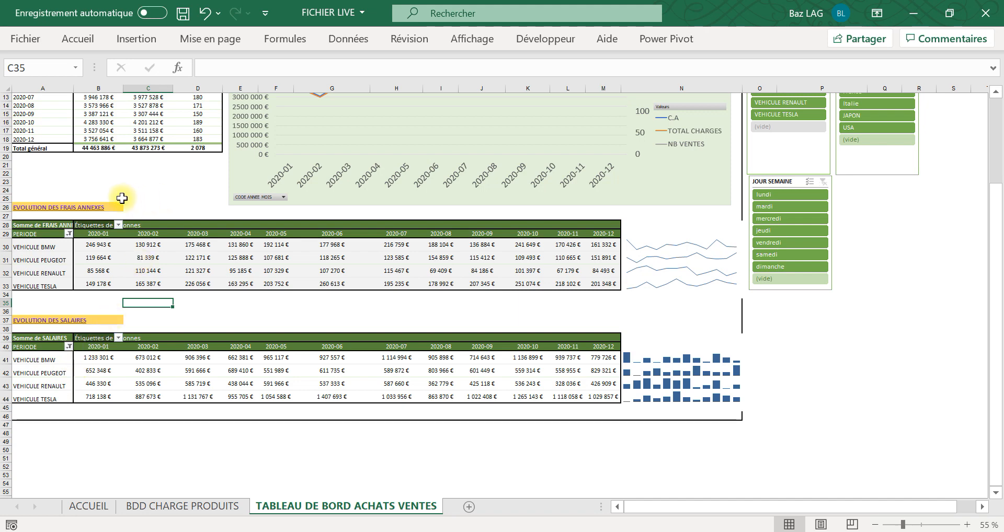
pyautogui.click(69, 233)
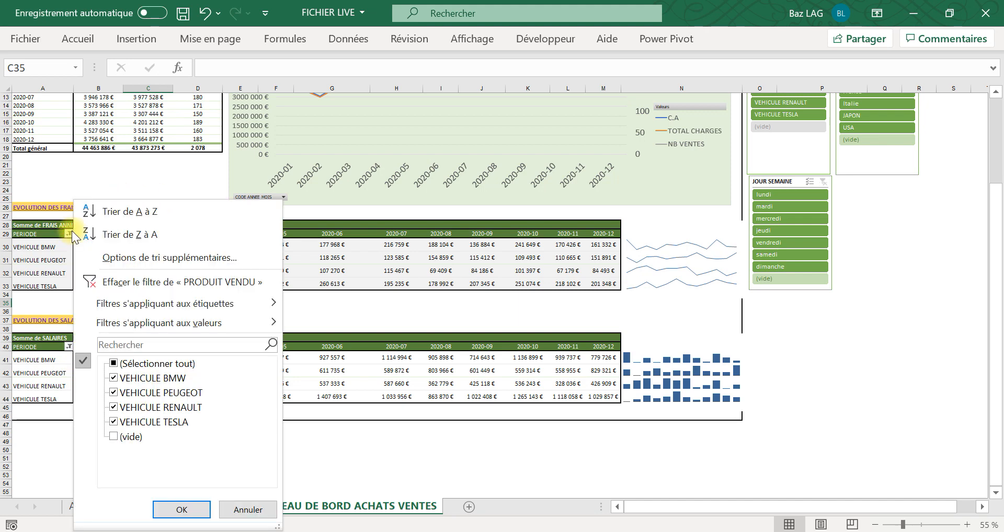
pyautogui.click(115, 436)
pyautogui.click(181, 510)
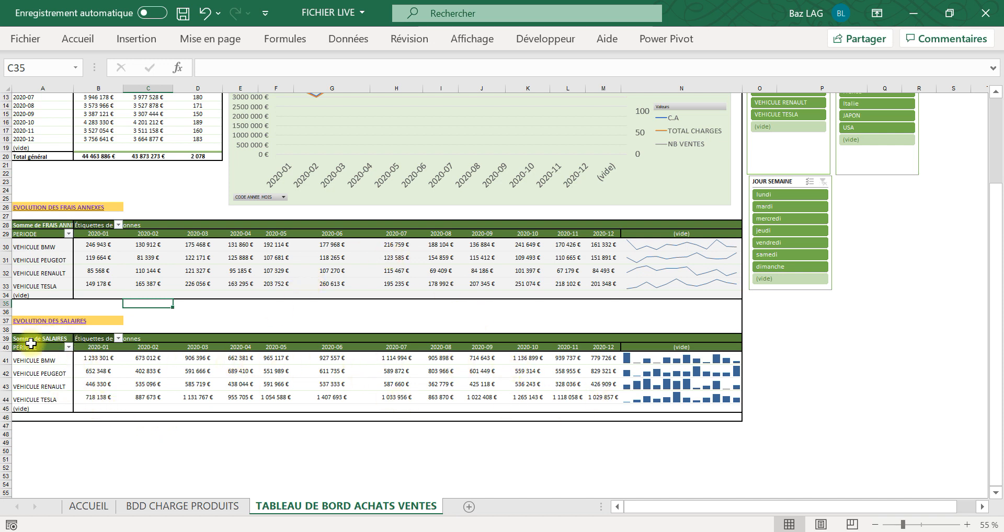
# Step: Fill the body of the SALAIRES pivot table, rows 41 to 45 through column N, with light orange
pyautogui.moveTo(33, 359); pyautogui.dragTo(714, 406)
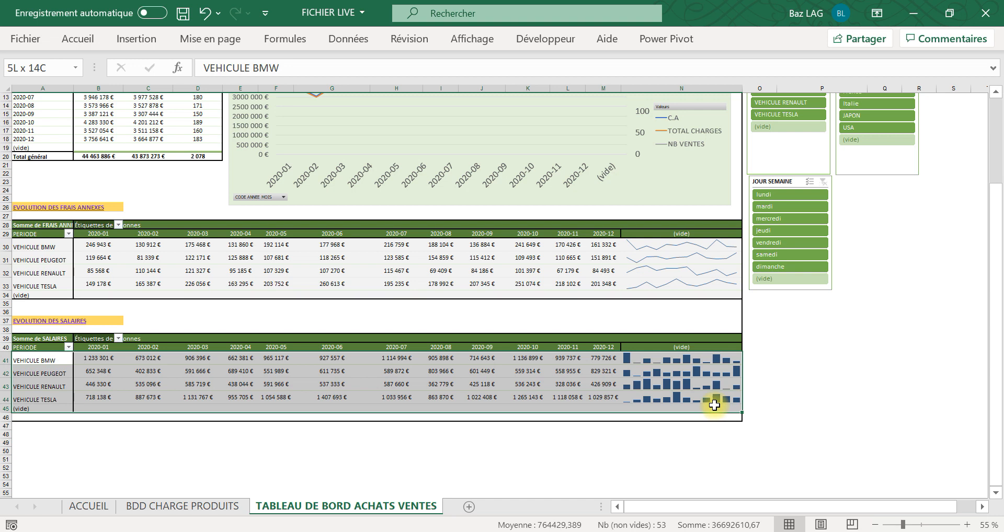
pyautogui.moveTo(714, 406); pyautogui.dragTo(714, 406)
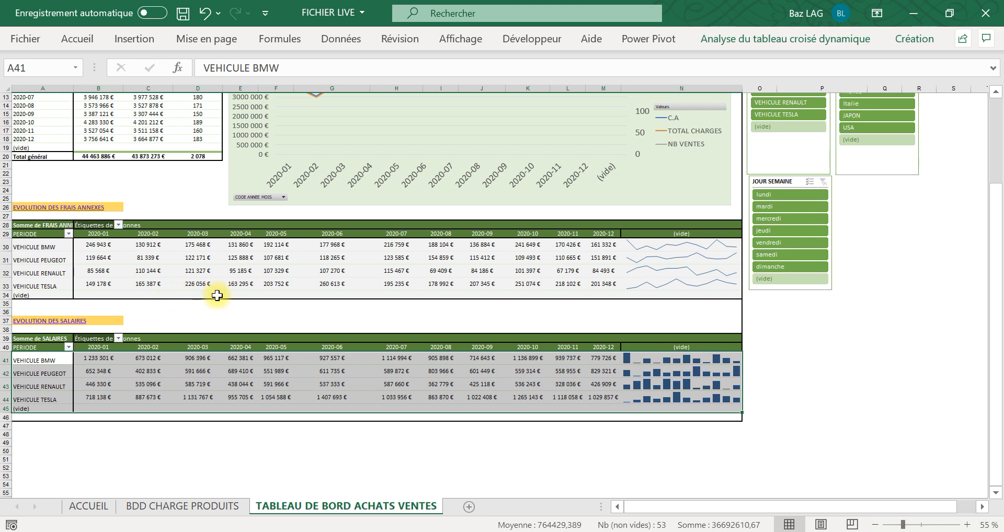
pyautogui.scroll(4, 213, 287)
pyautogui.scroll(-4, 230, 314)
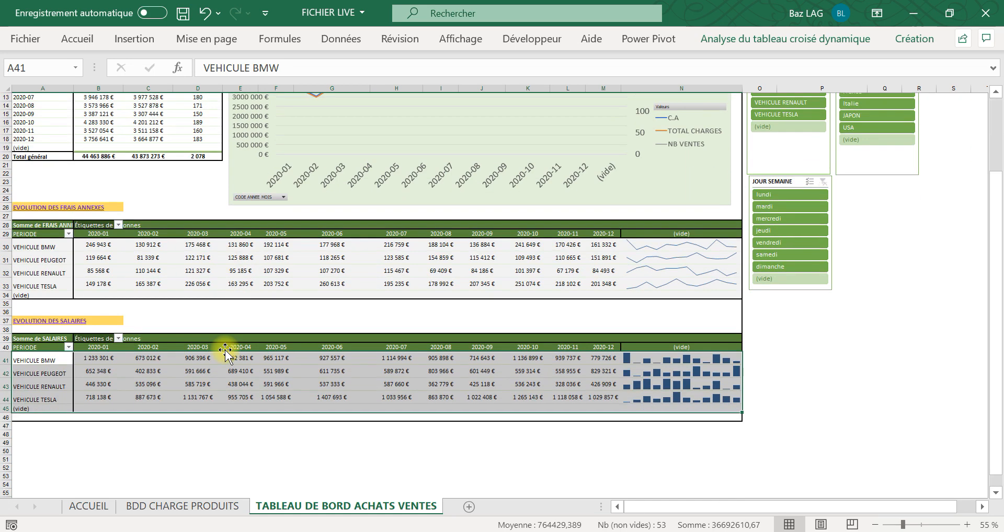
pyautogui.click(79, 39)
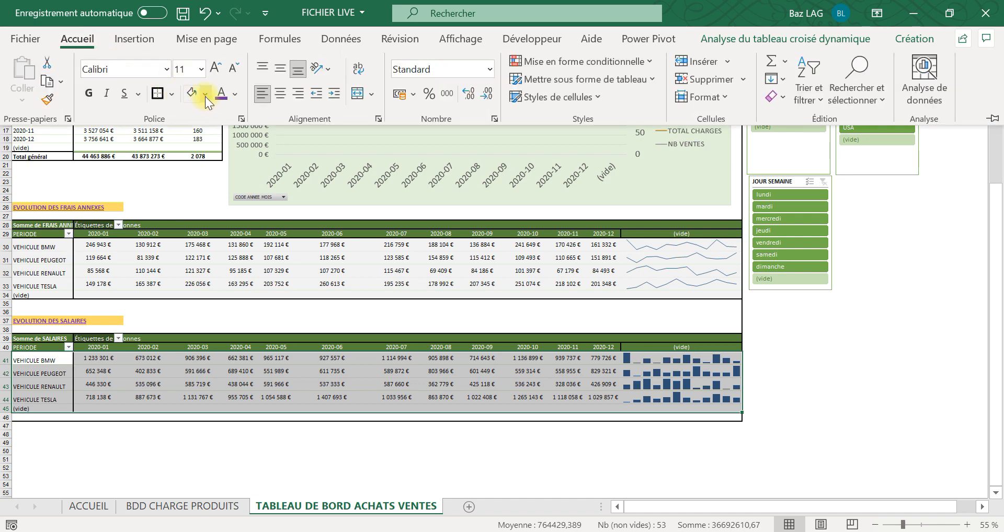
pyautogui.click(205, 94)
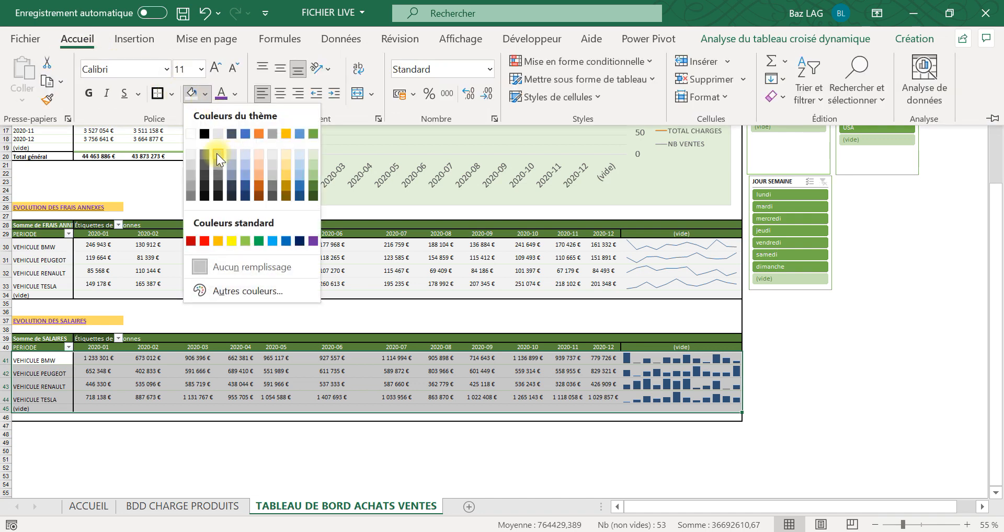
pyautogui.click(258, 154)
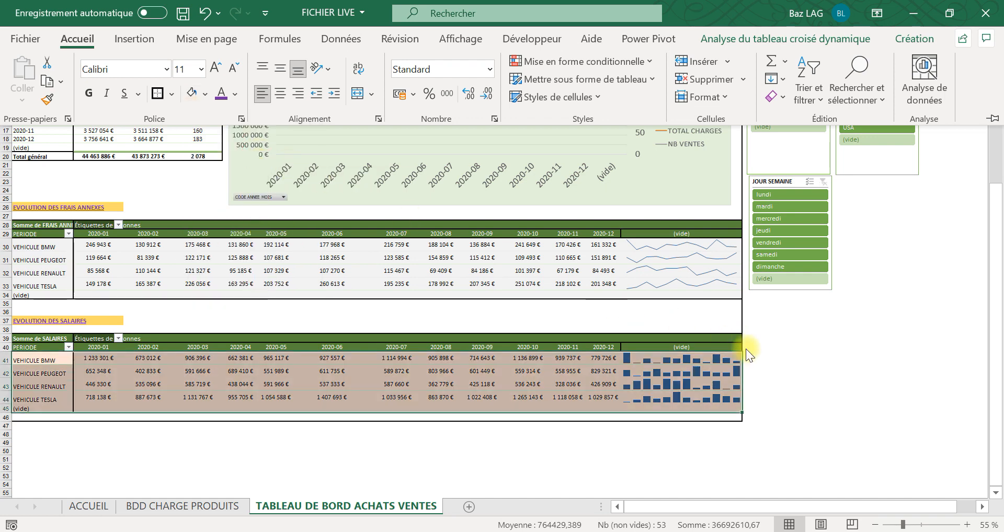
pyautogui.hotkey('ctrl', 'F1')
pyautogui.scroll(5, 717, 345)
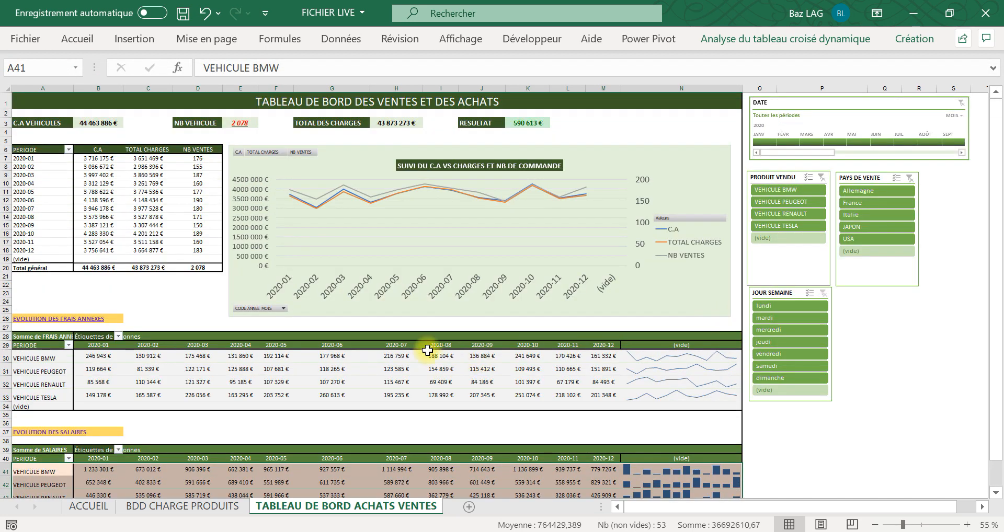
pyautogui.click(912, 453)
pyautogui.scroll(-1, 912, 462)
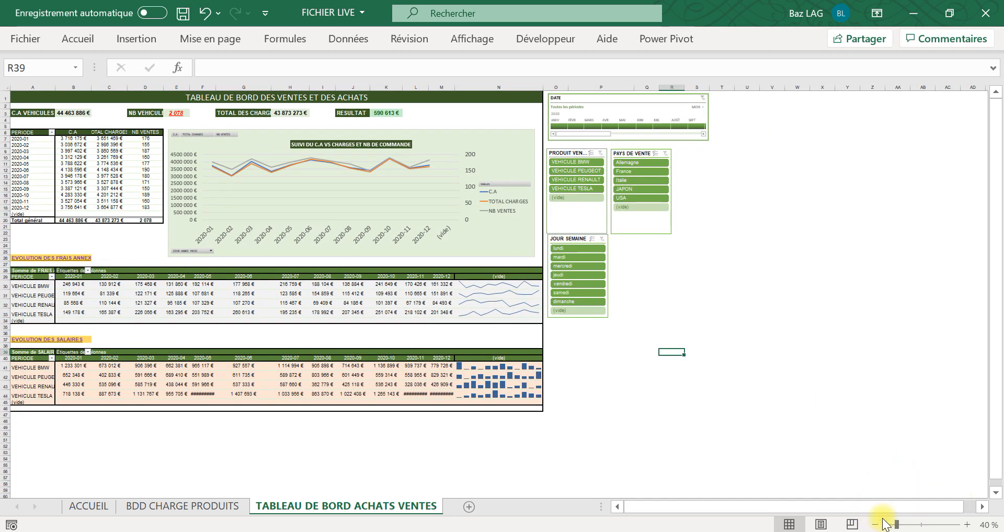
pyautogui.click(896, 530)
pyautogui.scroll(2, 681, 441)
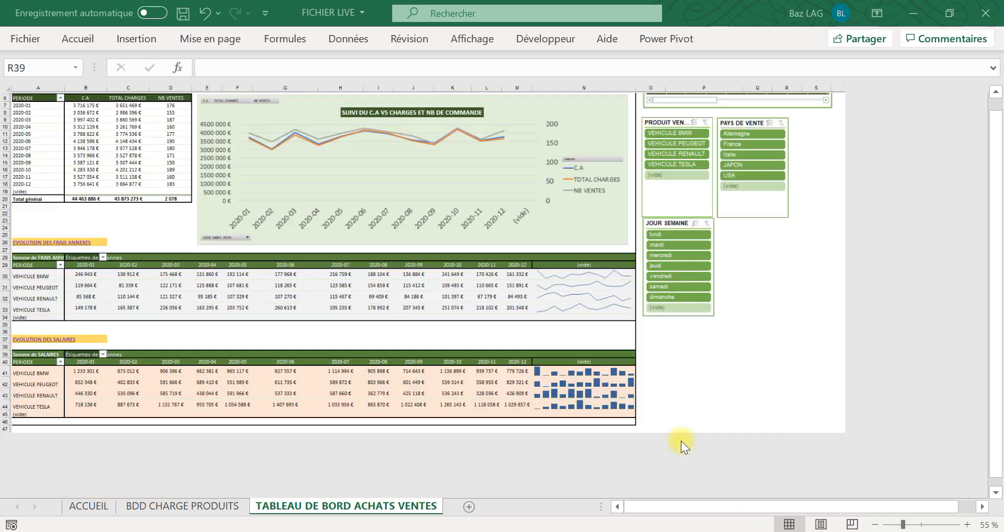
pyautogui.scroll(1, 728, 398)
pyautogui.scroll(-1, 732, 403)
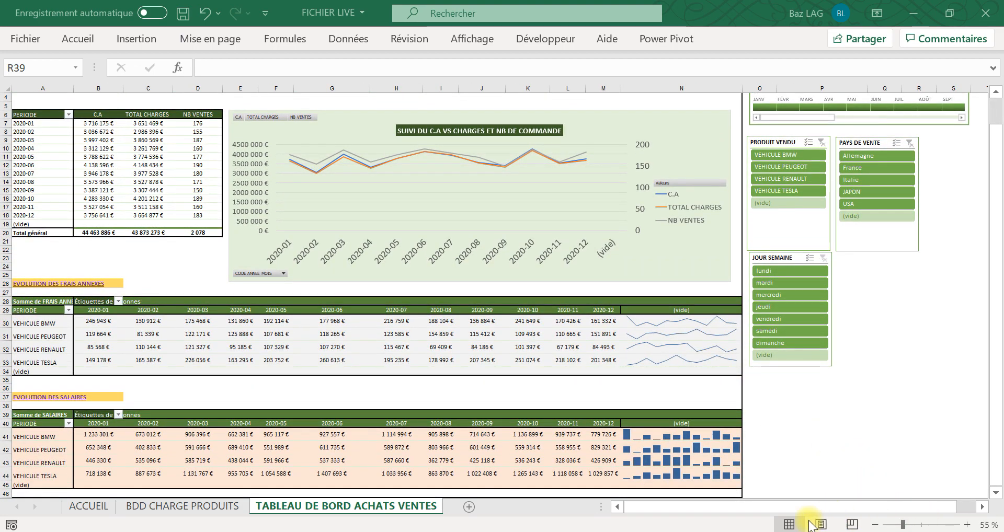
pyautogui.click(848, 419)
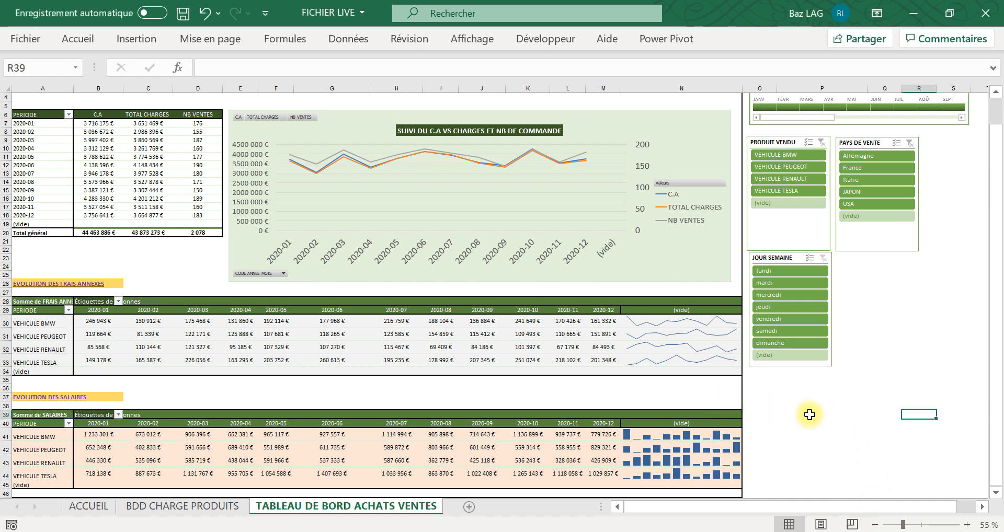
pyautogui.scroll(-1, 809, 414)
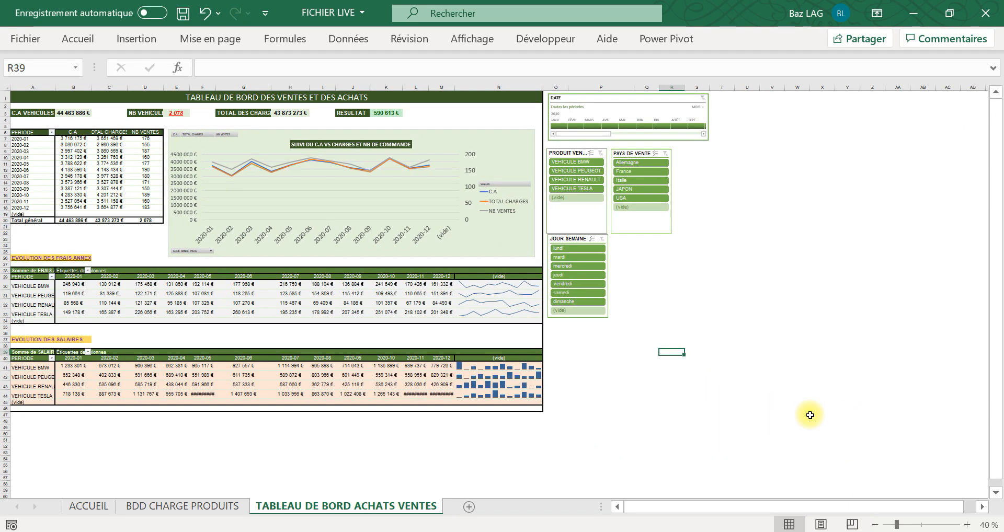
pyautogui.scroll(1, 809, 415)
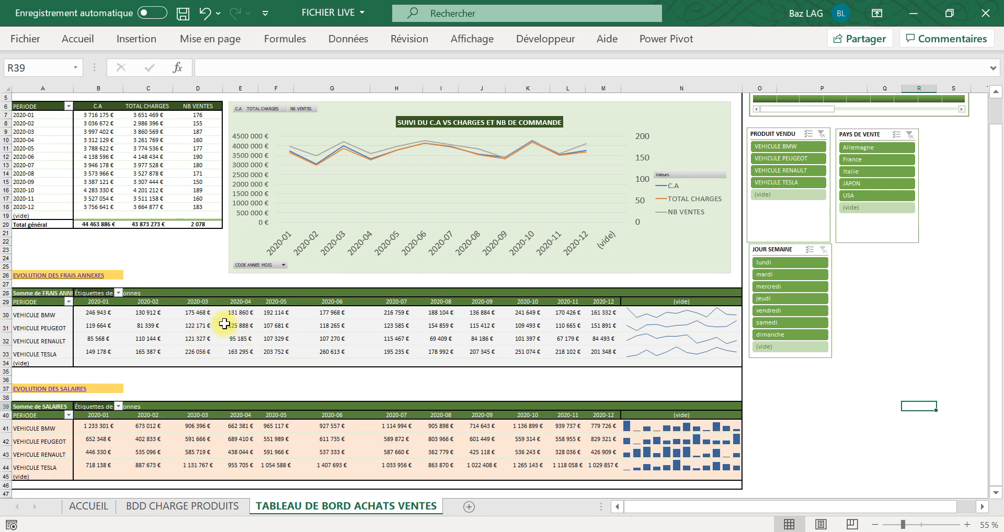
# Step: Exclude the (vide) product with the row filter of the FRAIS ANNEXES pivot table
pyautogui.moveTo(249, 322)
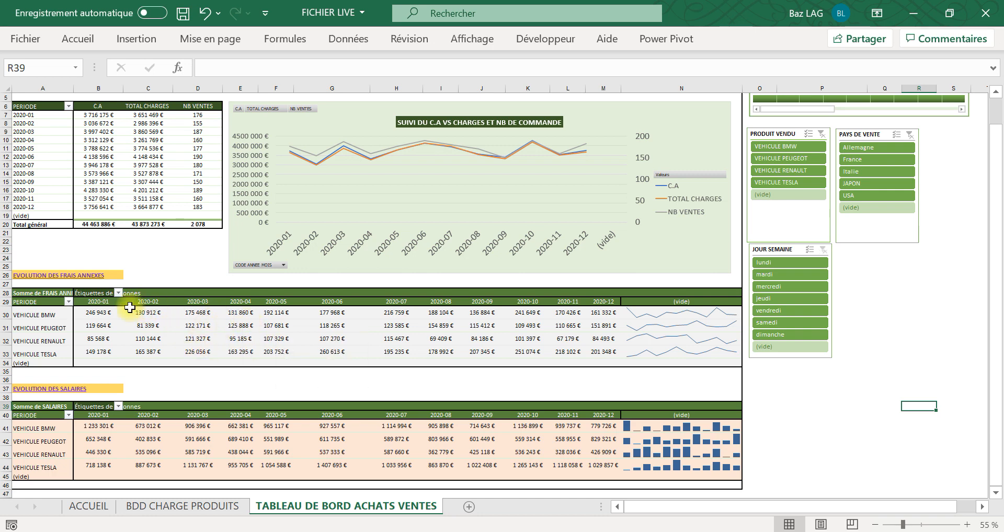
pyautogui.click(68, 302)
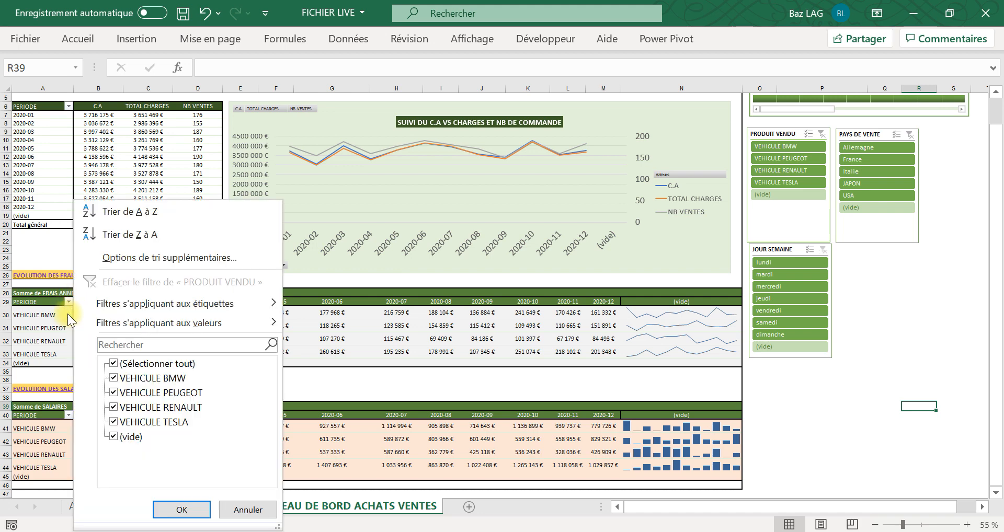
pyautogui.click(182, 510)
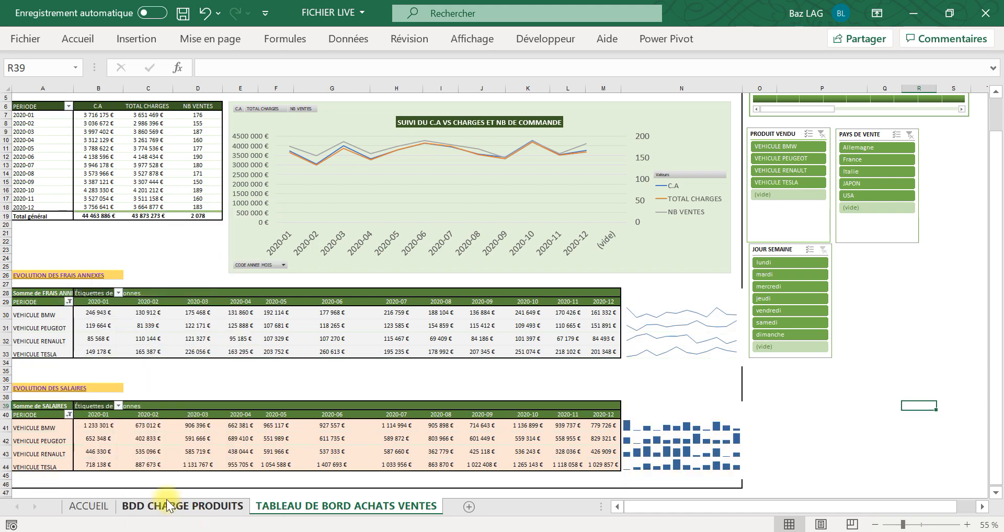
# Step: Turn off automatic column width adjustment on update for the FRAIS ANNEXES pivot table, keeping cell formatting on update enabled
pyautogui.click(68, 415)
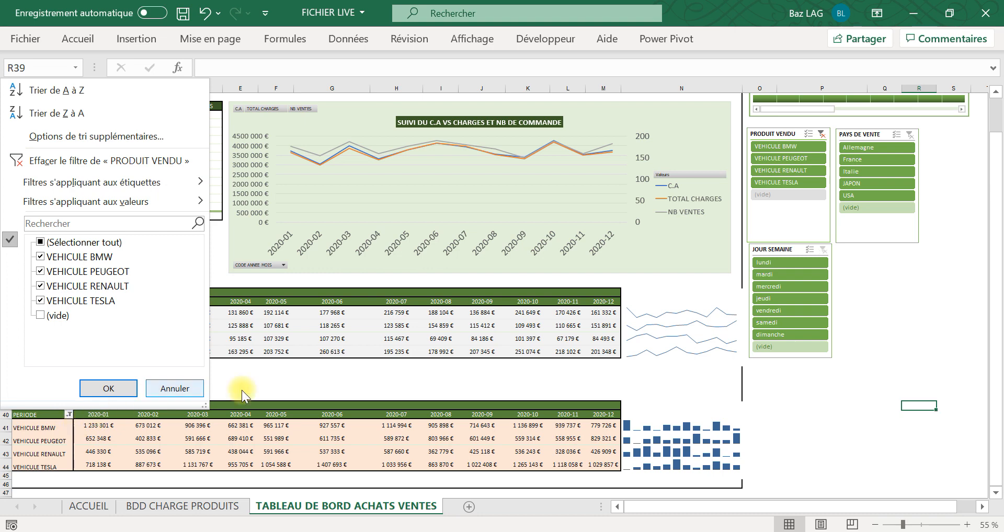
pyautogui.click(295, 386)
pyautogui.rightClick(331, 321)
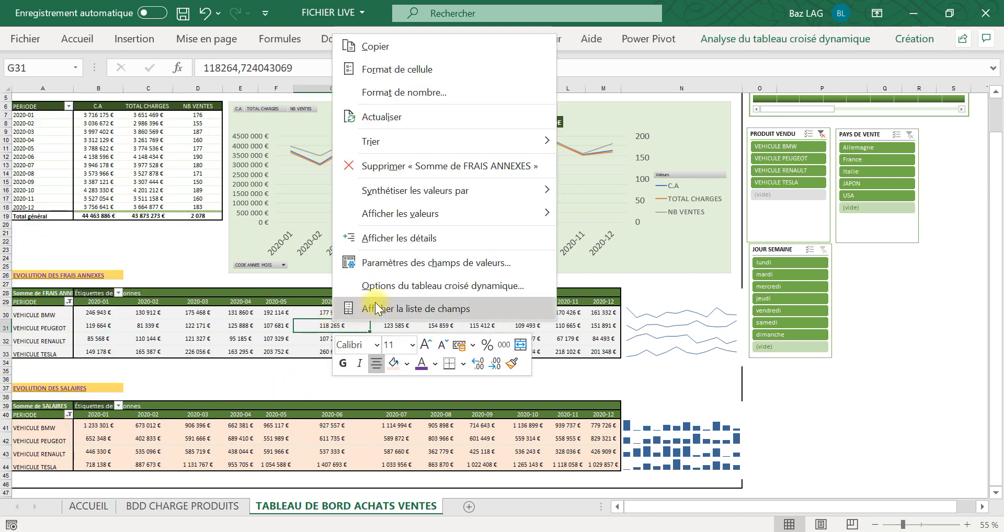
pyautogui.click(412, 286)
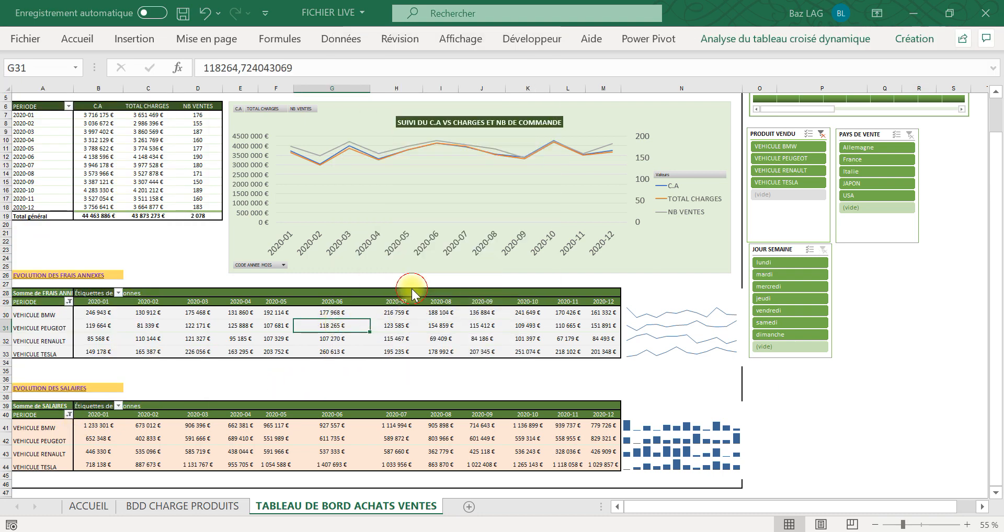
pyautogui.click(256, 336)
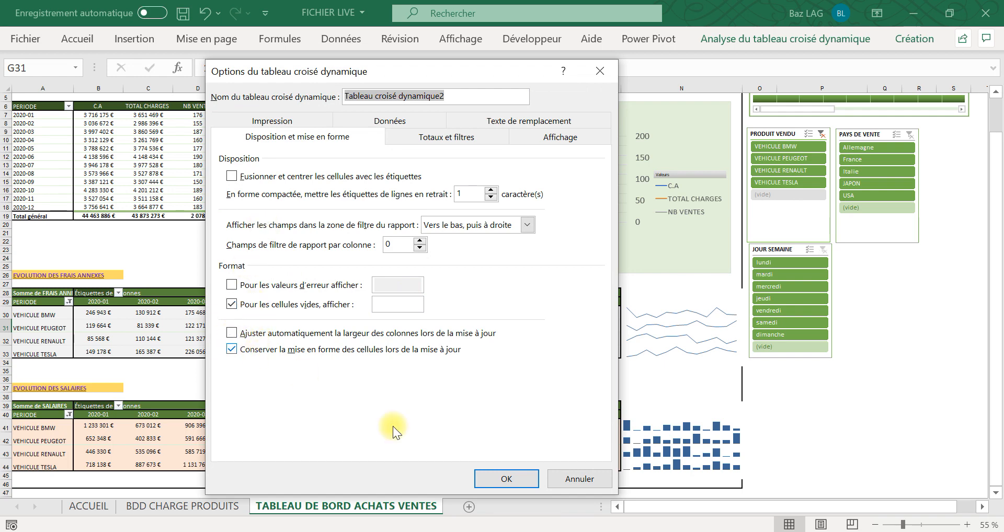
pyautogui.click(485, 478)
# Step: Check the layout and format options of the SALAIRES pivot table for column width adjustment and cell formatting on update
pyautogui.rightClick(284, 438)
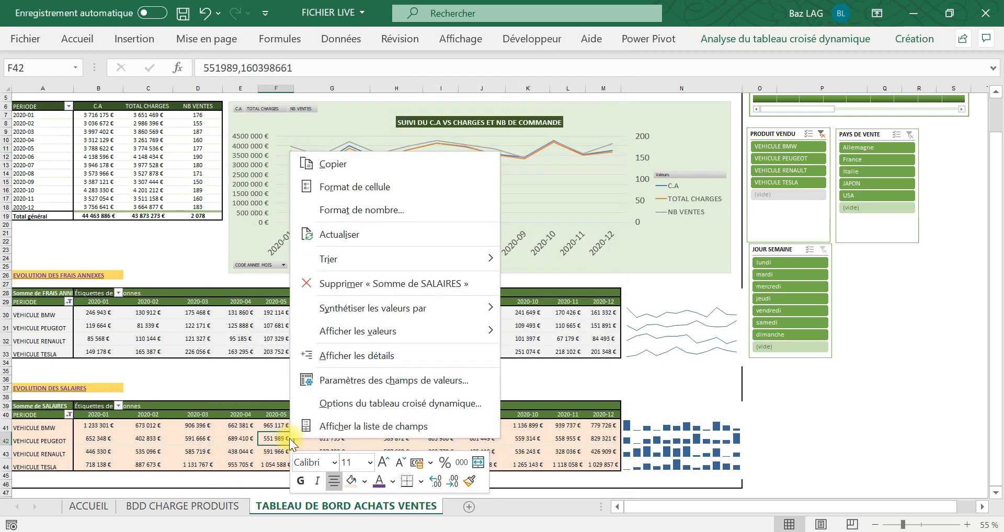
pyautogui.click(366, 403)
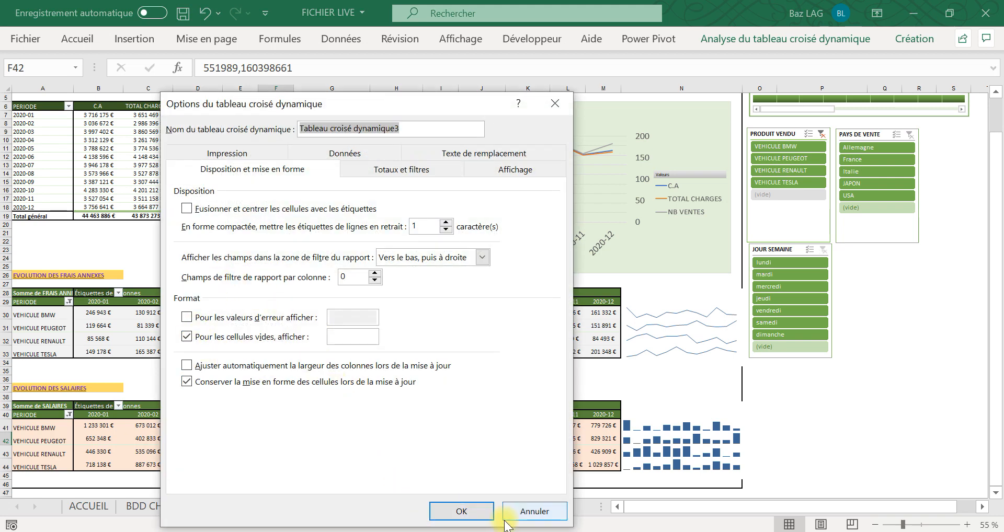
pyautogui.click(519, 512)
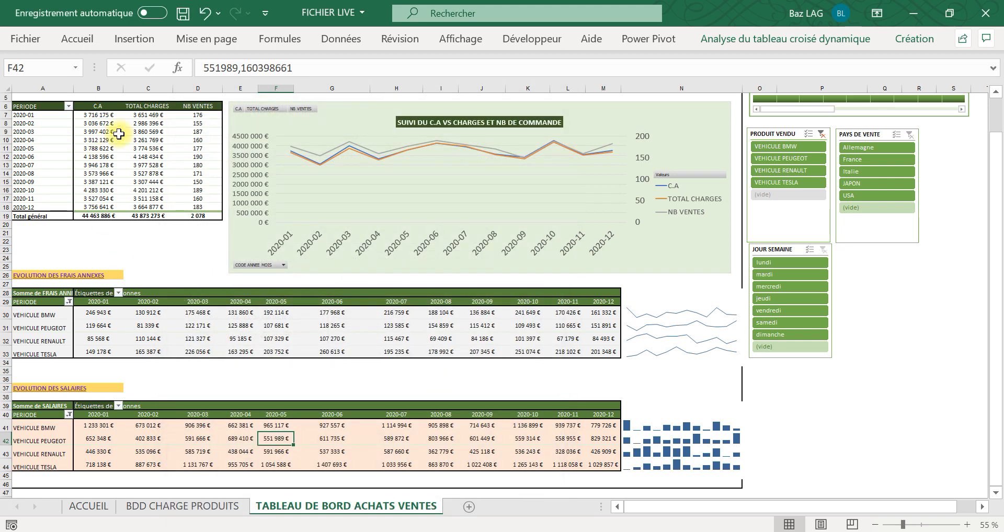
# Step: Try filtering the dashboard by VEHICULE BMW and Allemagne with the slicers, and clear both slicer filters
pyautogui.scroll(2, 899, 279)
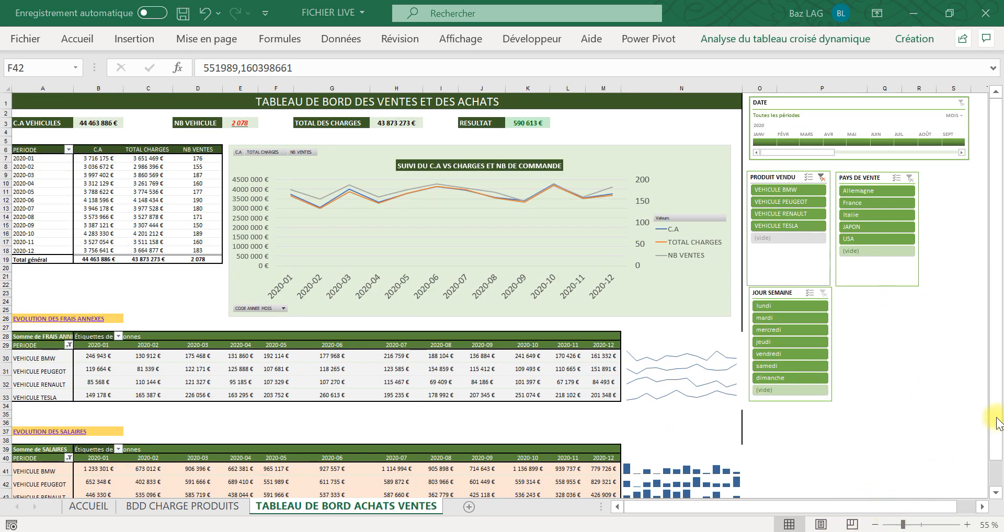
pyautogui.moveTo(997, 442); pyautogui.dragTo(995, 474)
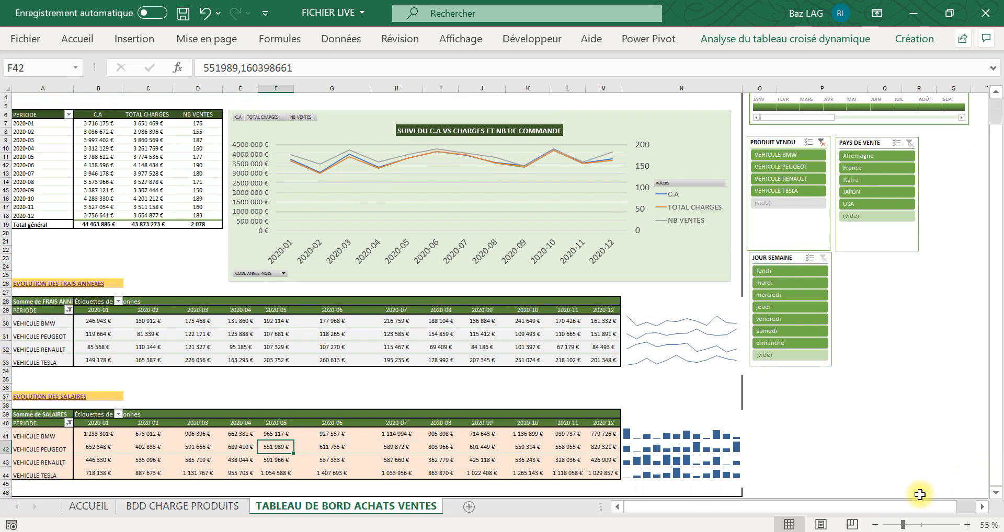
pyautogui.scroll(1, 760, 375)
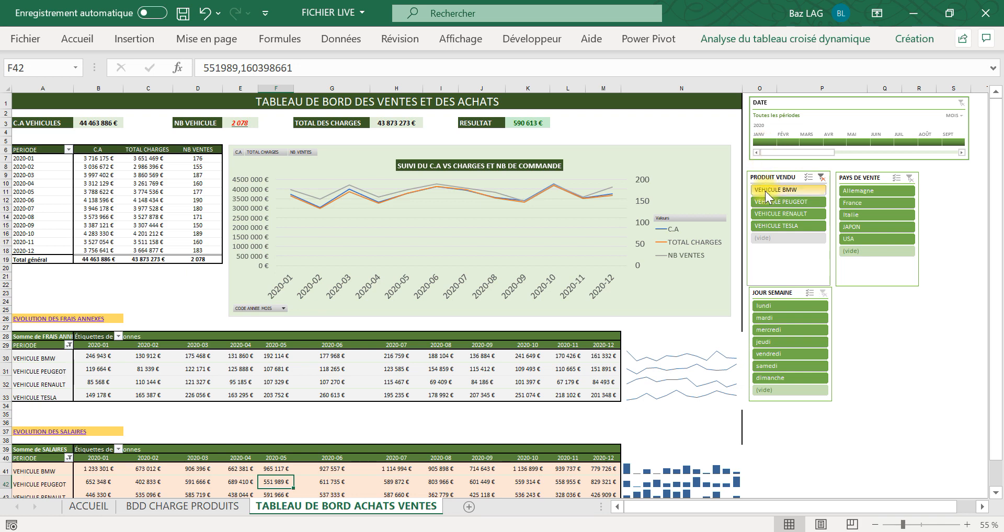
pyautogui.click(789, 189)
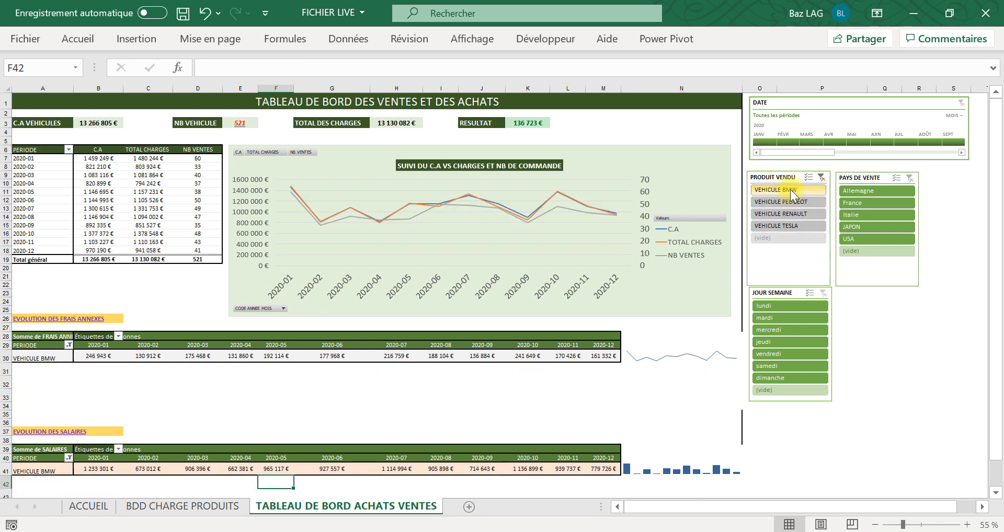
pyautogui.click(849, 193)
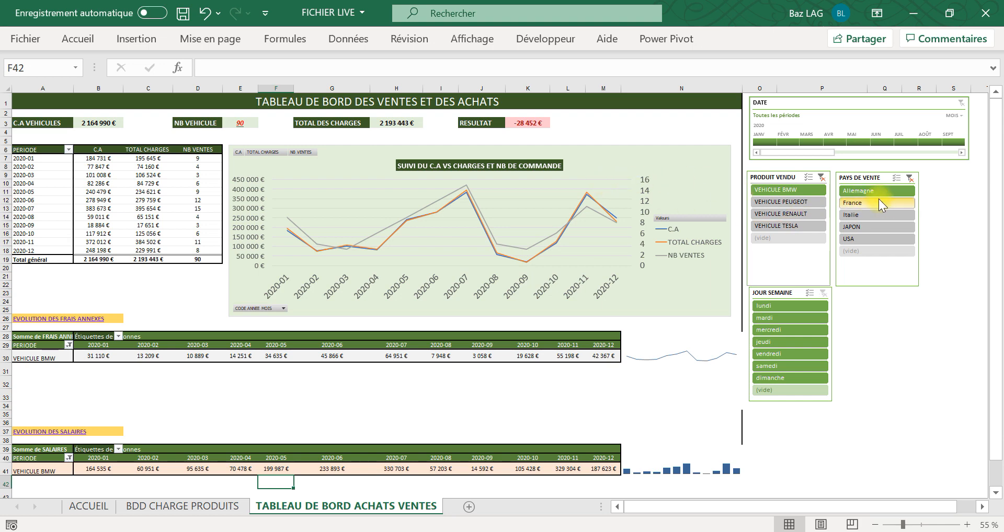
pyautogui.click(909, 180)
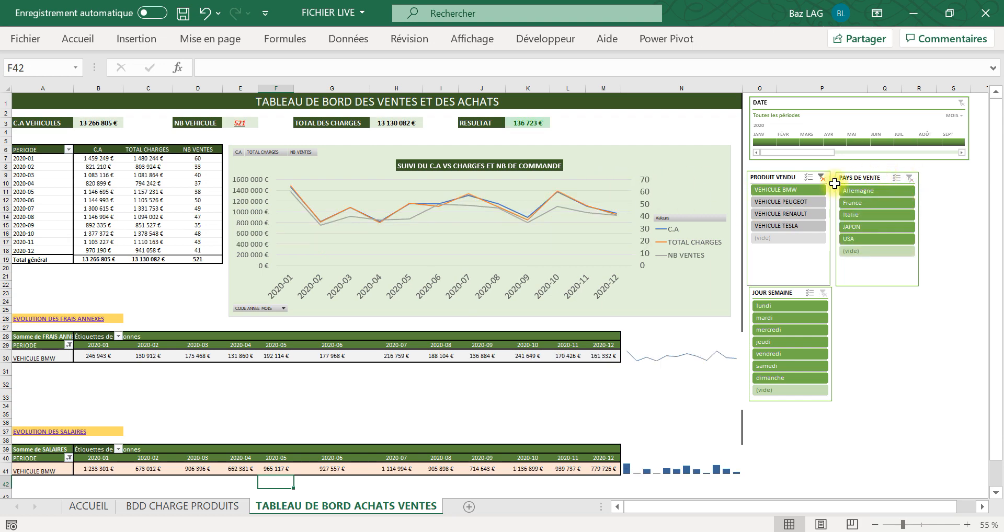
pyautogui.click(822, 178)
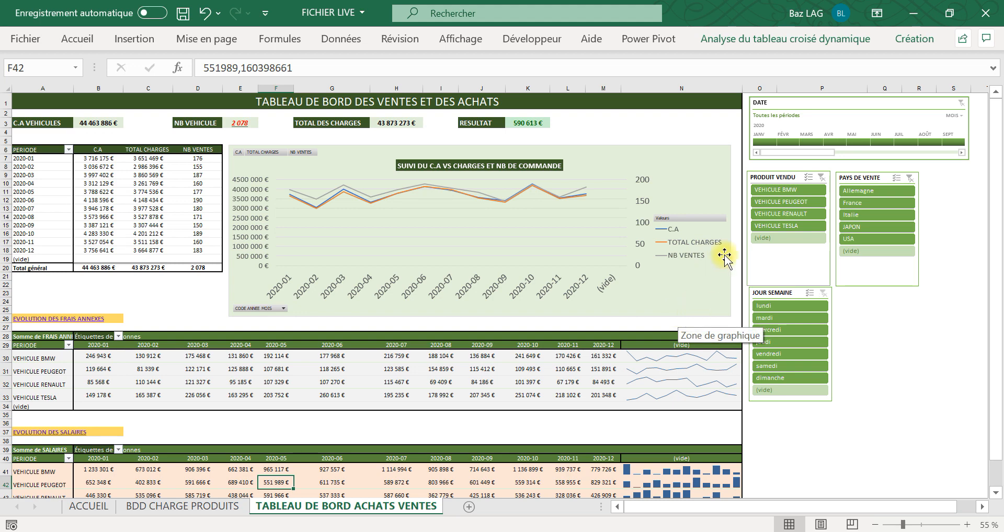
# Step: Filter the dashboard on VEHICULE BMW, trying the DATE timeline on single months and on January to March 2020 and clearing it
pyautogui.click(774, 192)
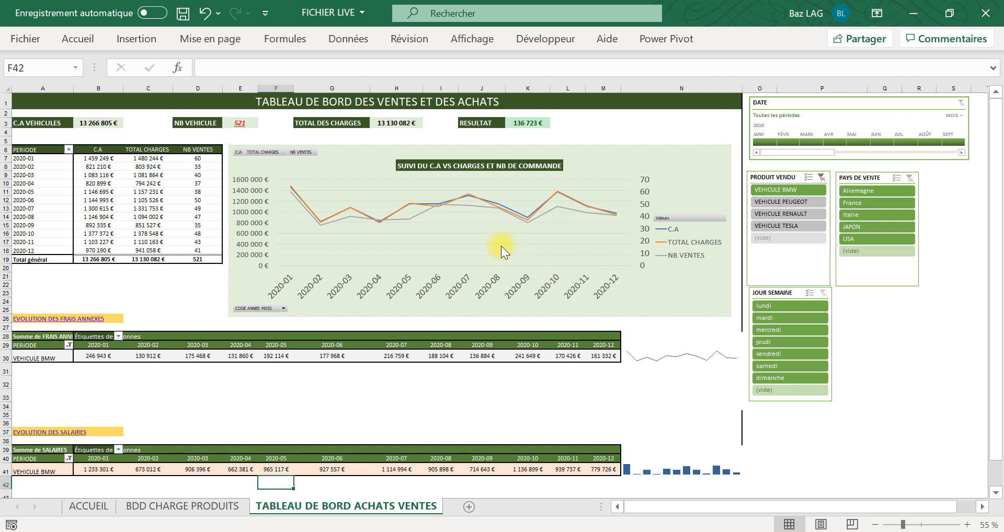
pyautogui.click(760, 143)
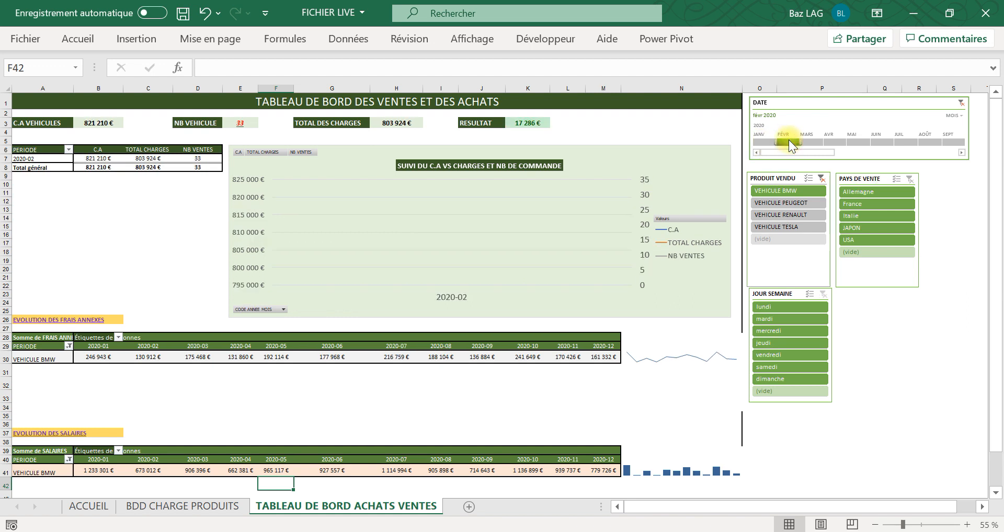
pyautogui.click(805, 140)
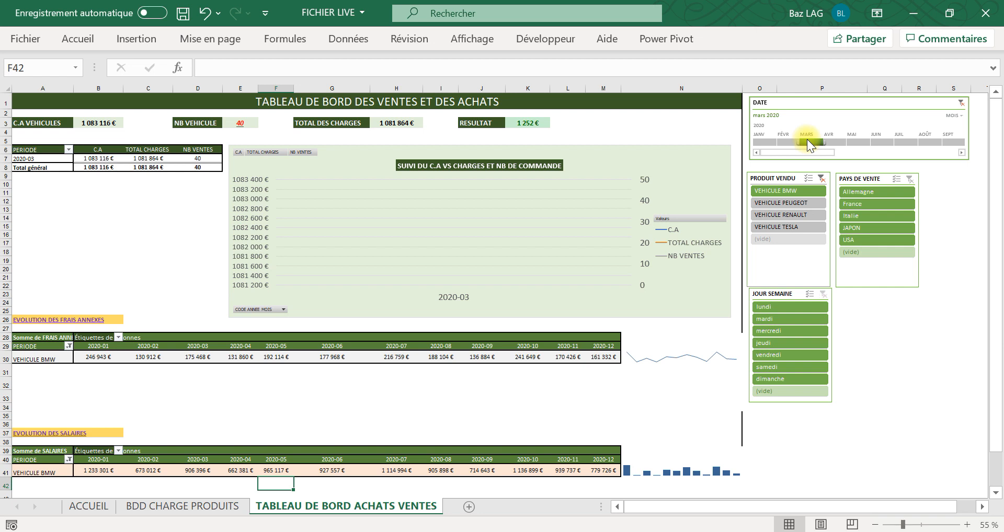
pyautogui.moveTo(797, 139); pyautogui.dragTo(745, 139)
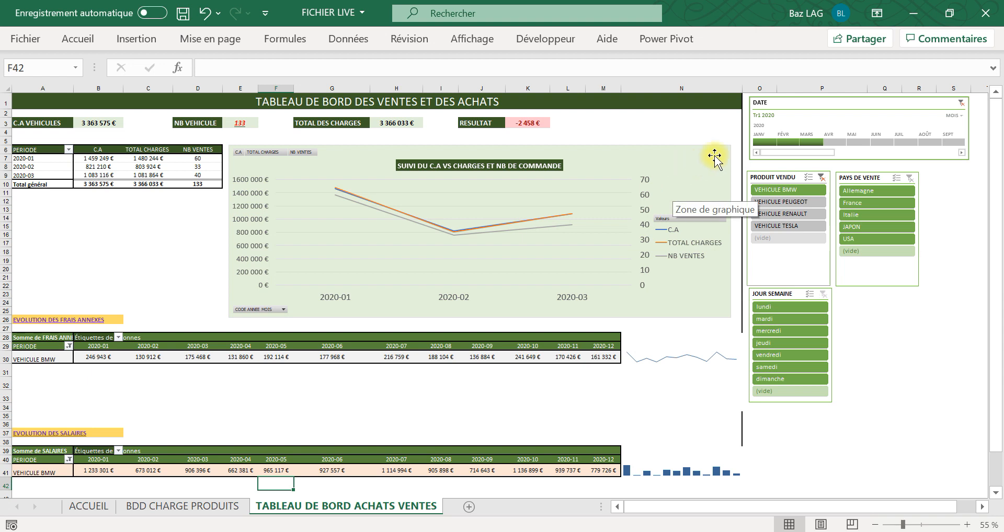
pyautogui.click(961, 103)
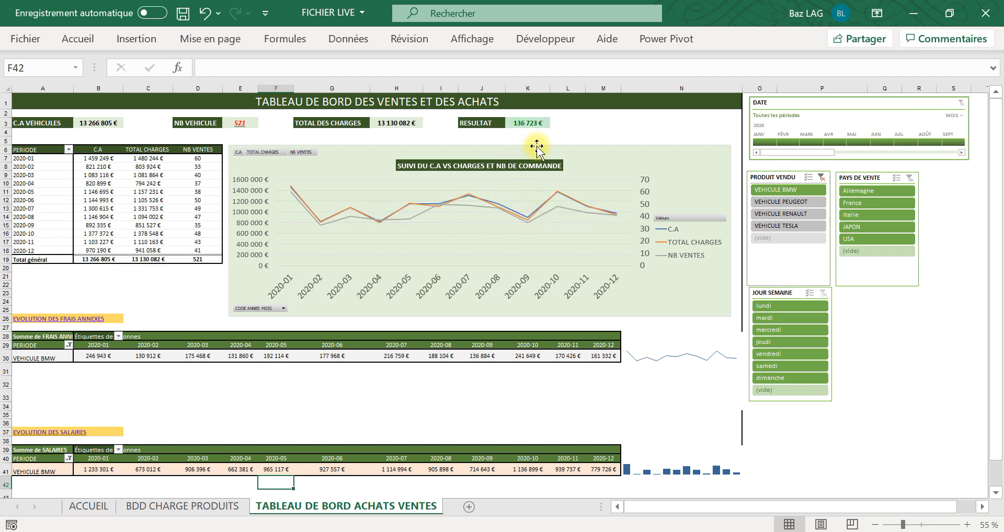
pyautogui.click(761, 142)
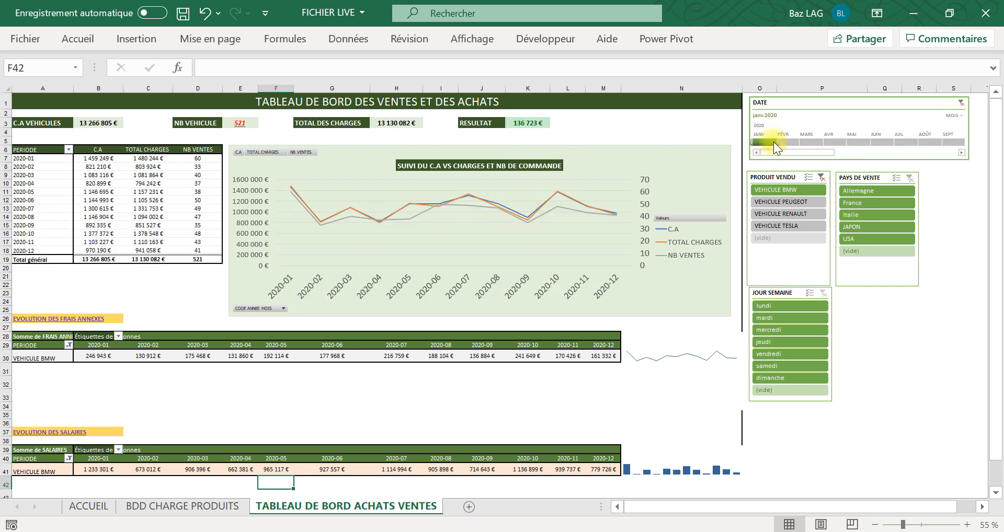
pyautogui.moveTo(811, 144); pyautogui.dragTo(811, 144)
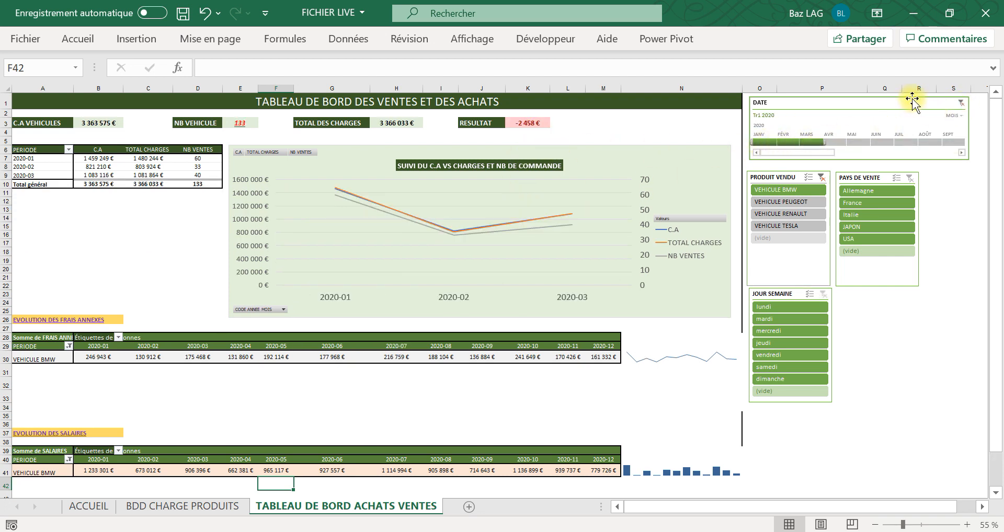
pyautogui.click(961, 103)
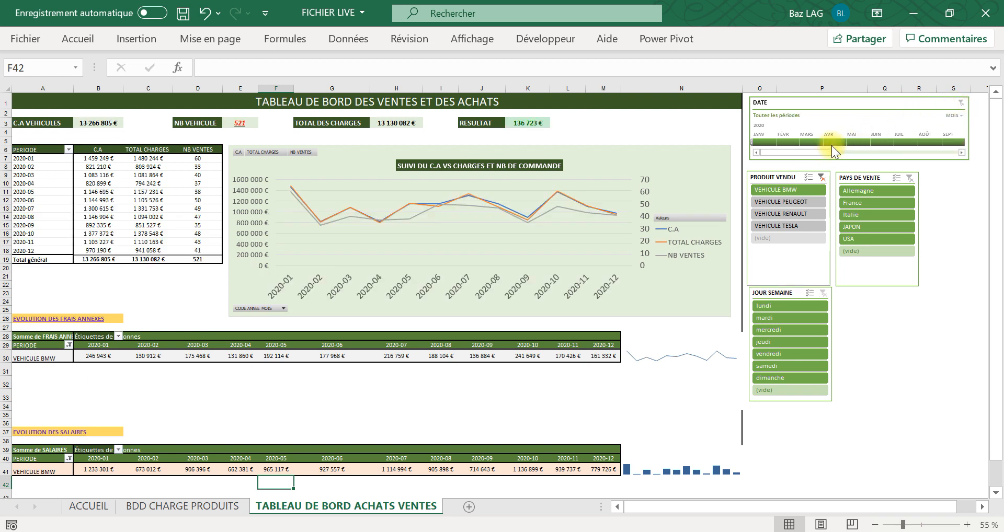
# Step: Filter the DATE timeline on April to June, July to September and October to December 2020 in turn
pyautogui.moveTo(833, 143); pyautogui.dragTo(875, 140)
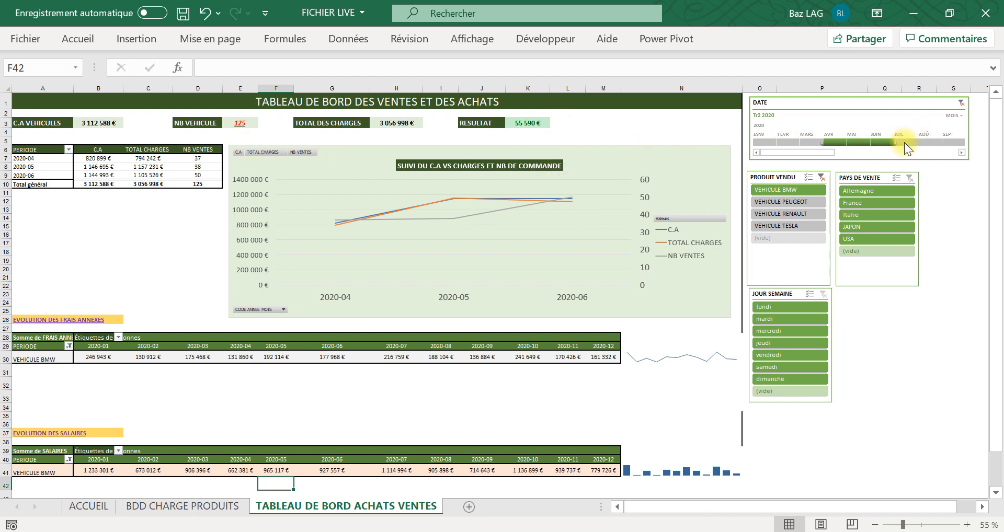
pyautogui.moveTo(905, 142); pyautogui.dragTo(940, 136)
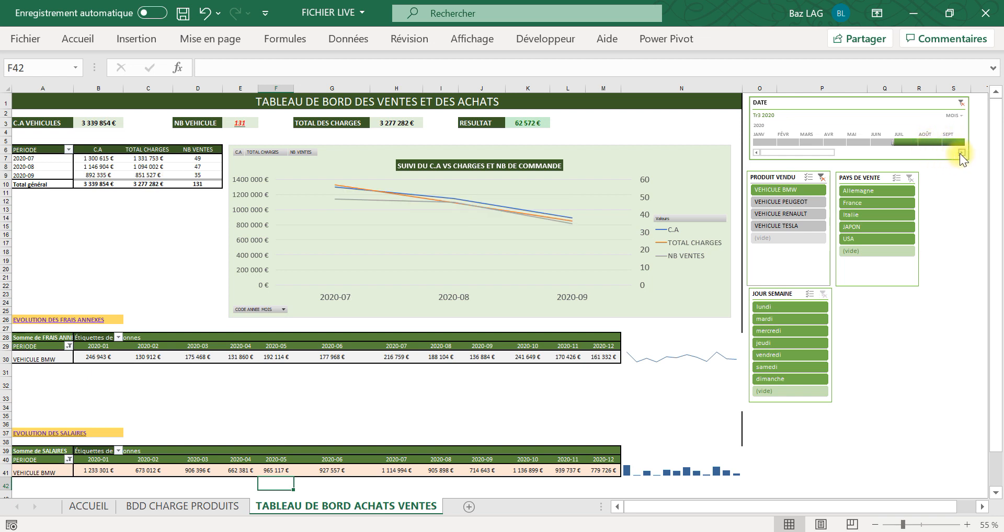
pyautogui.click(960, 153)
pyautogui.click(961, 153)
pyautogui.click(960, 153)
pyautogui.click(960, 153)
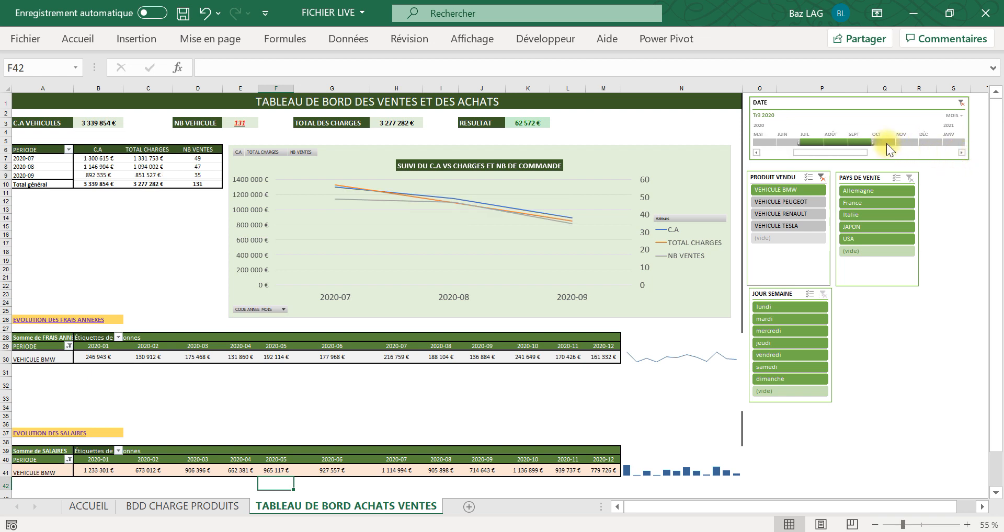
pyautogui.moveTo(883, 139); pyautogui.dragTo(925, 140)
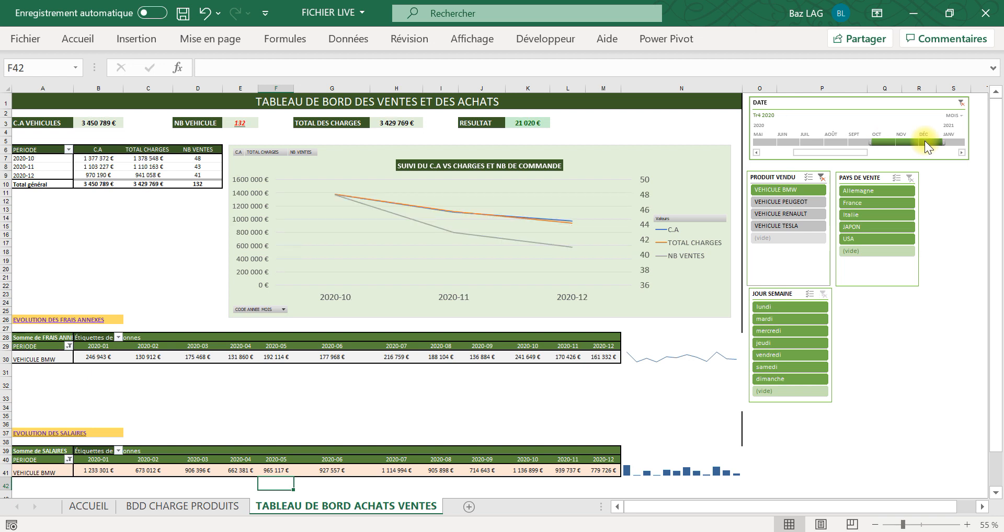
# Step: Change the DATE timeline's time level to TRIMESTRES
pyautogui.click(834, 161)
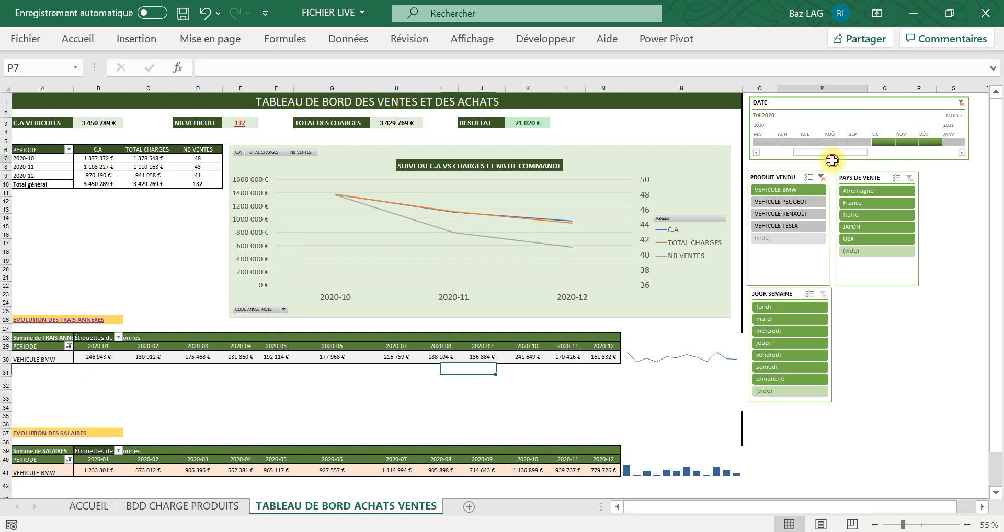
pyautogui.moveTo(823, 152); pyautogui.dragTo(773, 149)
pyautogui.click(958, 115)
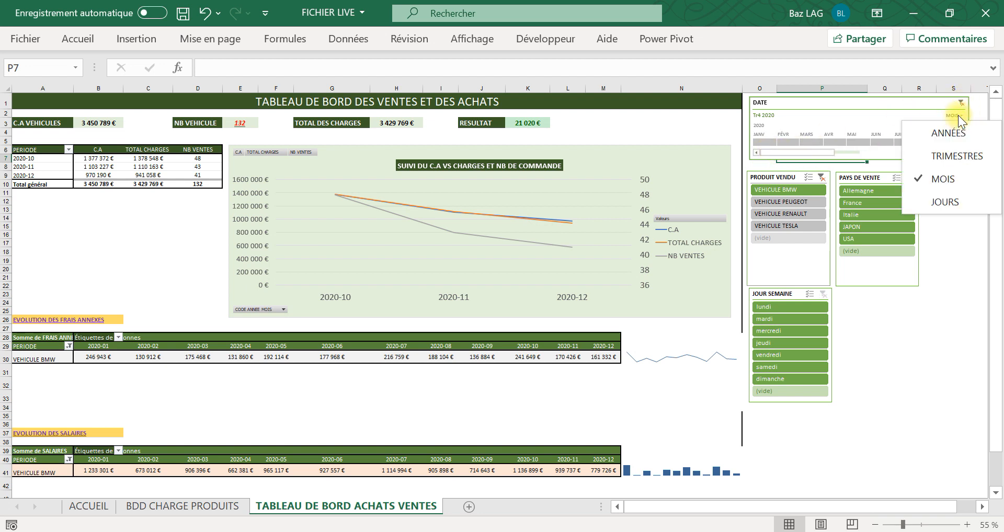
pyautogui.click(941, 157)
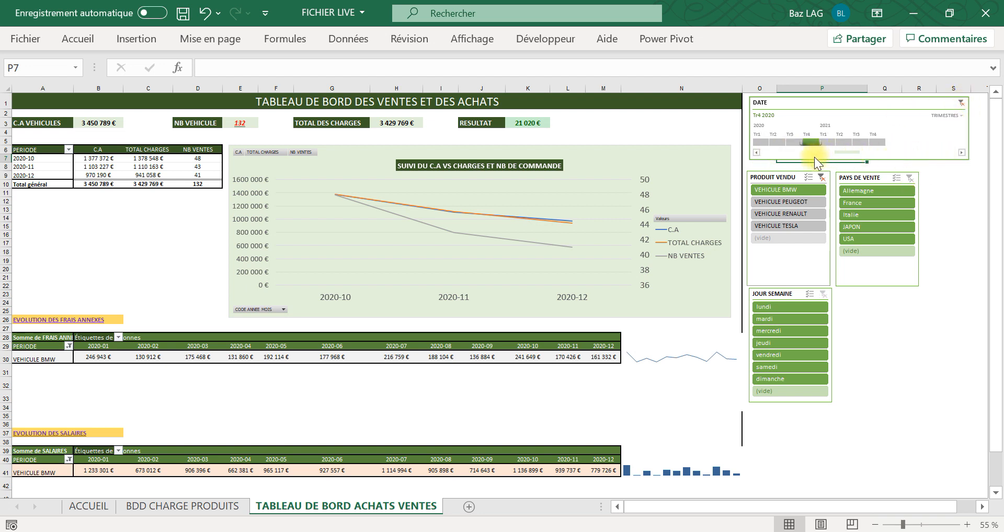
# Step: Filter the dashboard by each quarter of 2020 in the DATE timeline, ending on Tr3 2020
pyautogui.click(760, 143)
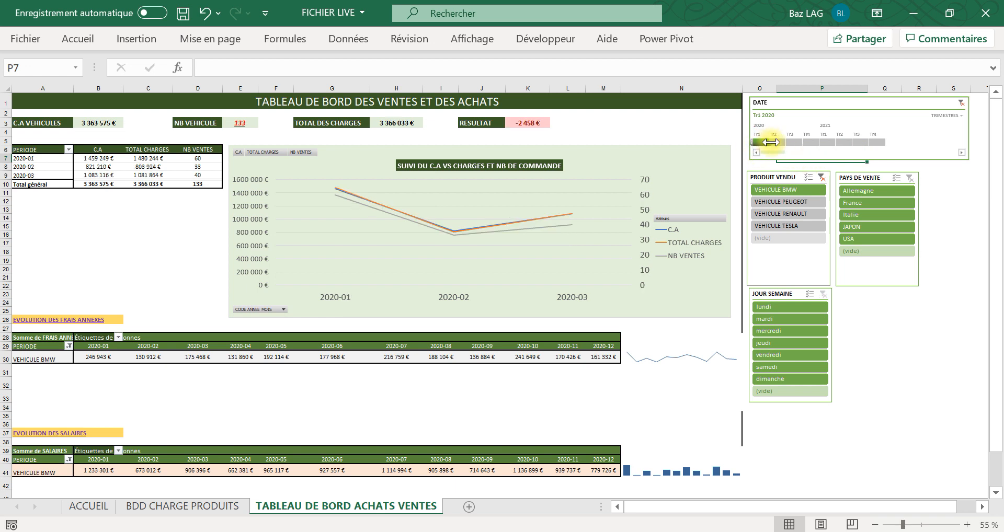
pyautogui.click(778, 143)
pyautogui.click(795, 142)
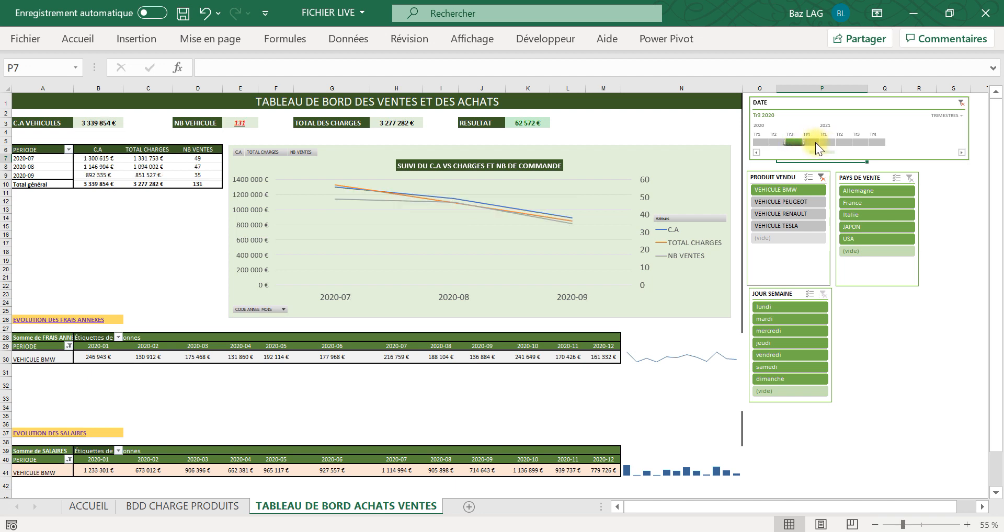
pyautogui.click(814, 142)
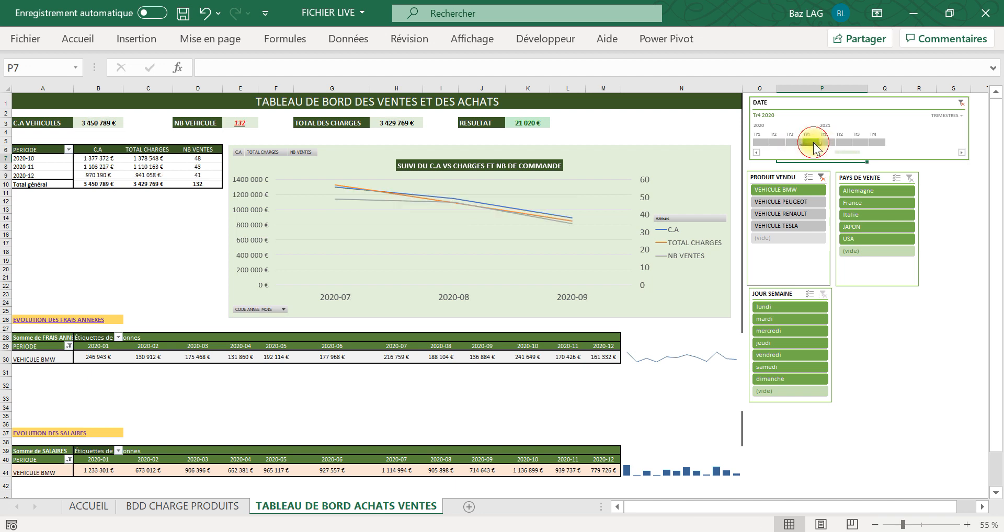
pyautogui.click(761, 142)
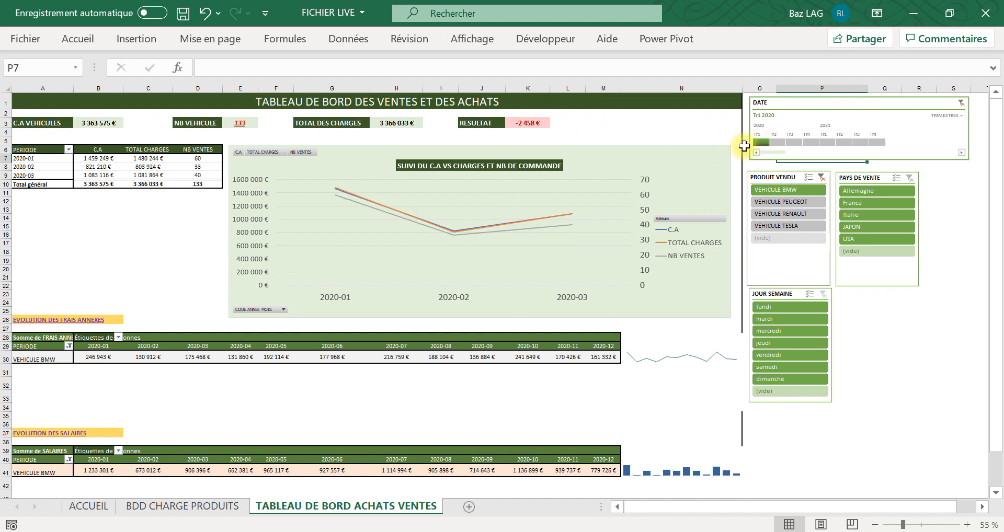
pyautogui.click(776, 142)
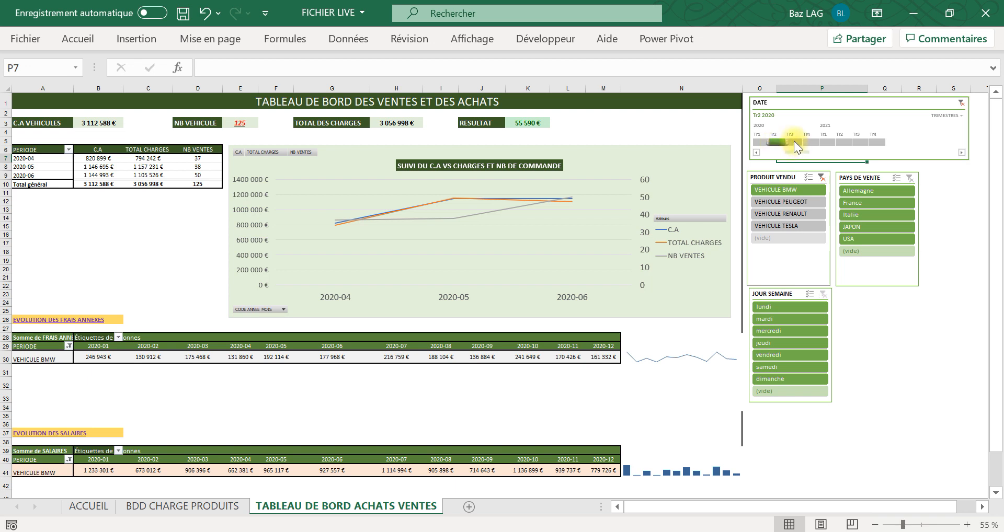
pyautogui.click(794, 140)
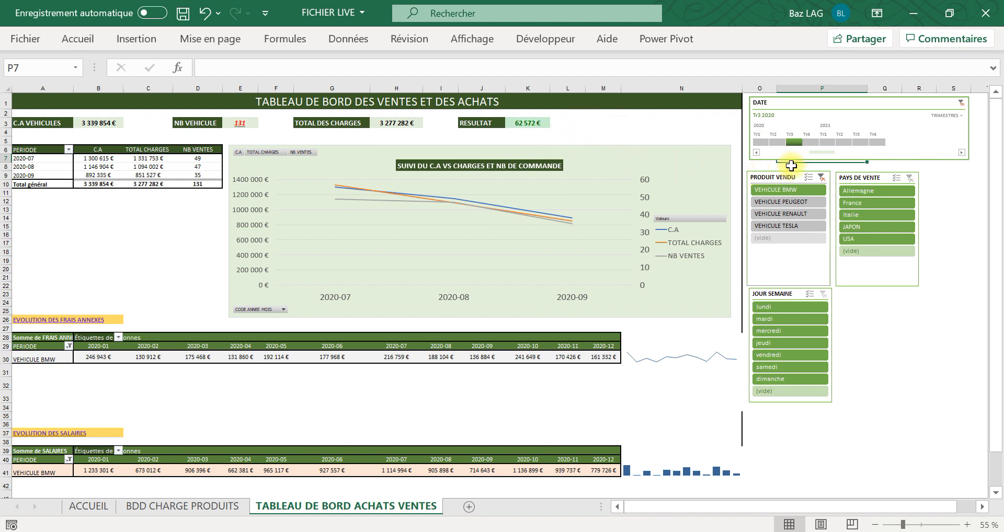
# Step: Filter the DATE timeline on Tr4 2020, then clear the DATE and PRODUIT VENDU filters
pyautogui.click(811, 143)
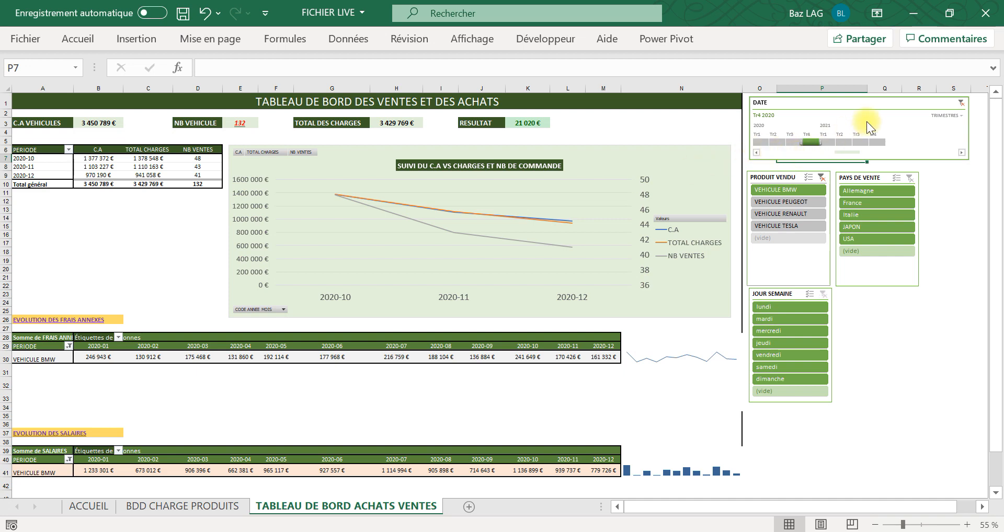
pyautogui.click(962, 102)
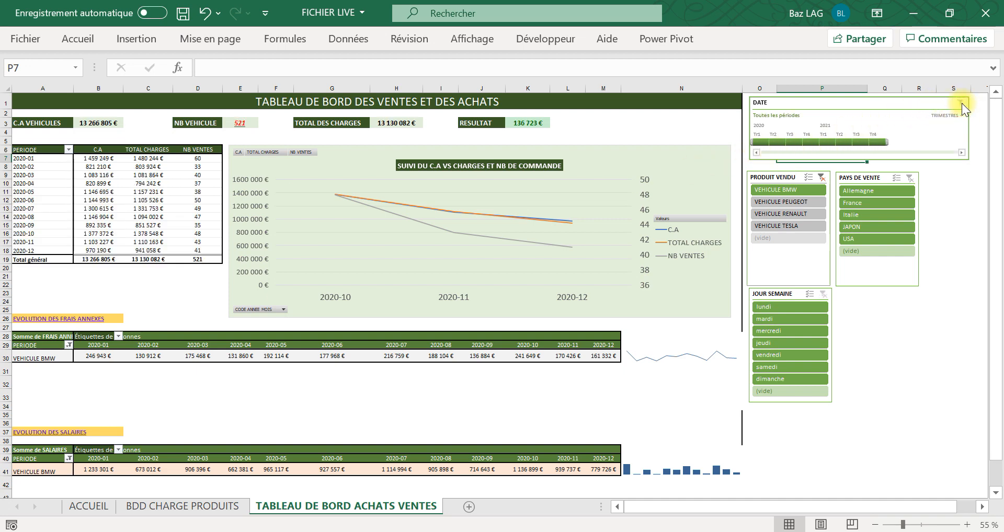
pyautogui.click(821, 177)
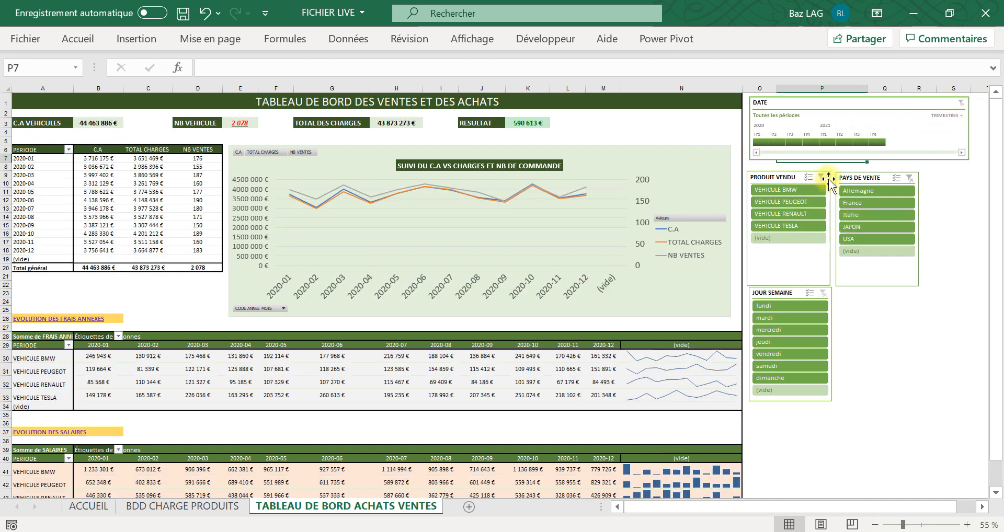
# Step: Filter the PAYS DE VENTE slicer on Allemagne, France, Italie, JAPON and USA in turn, ending back on Allemagne
pyautogui.click(861, 193)
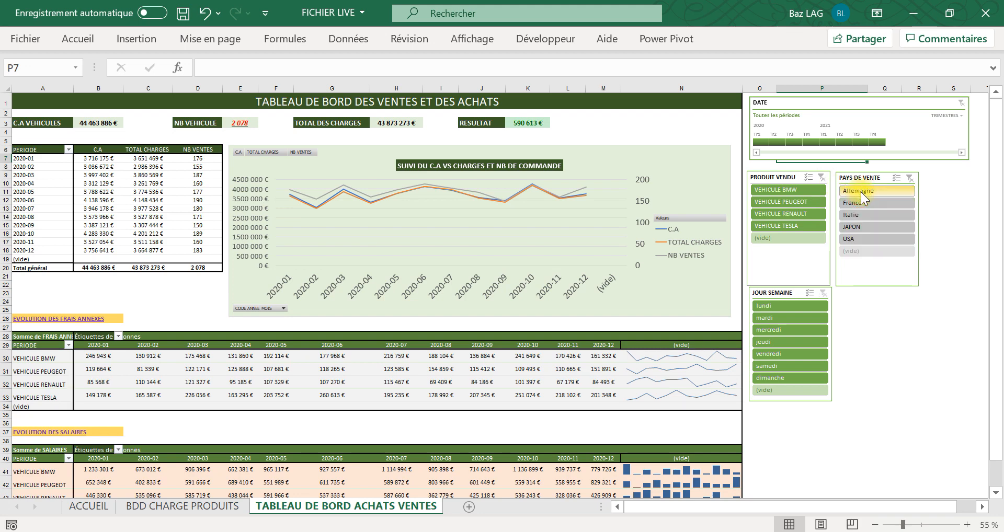
pyautogui.click(864, 202)
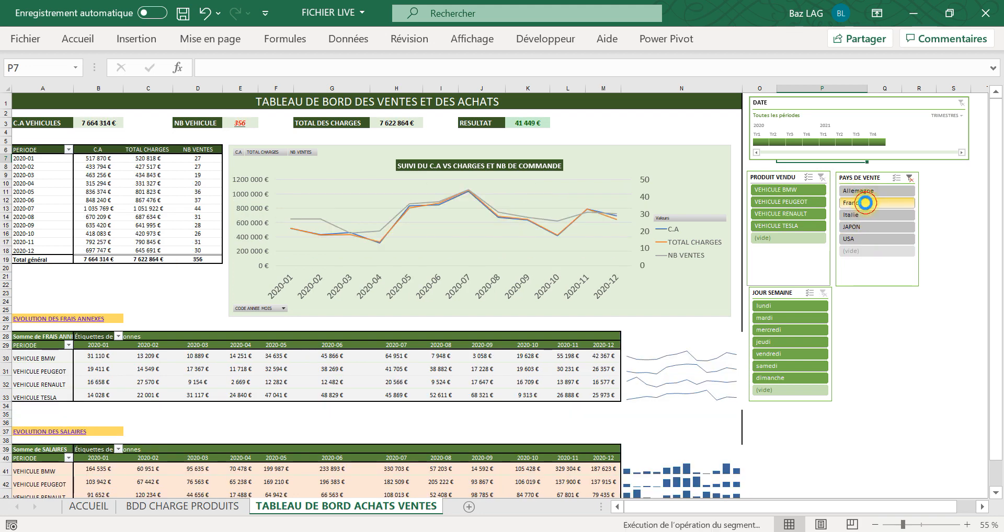
pyautogui.click(873, 215)
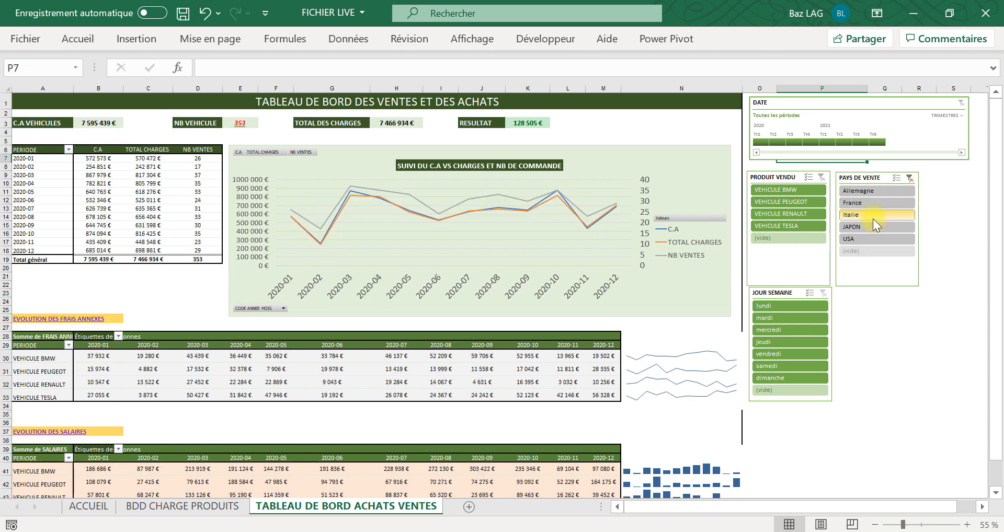
pyautogui.click(874, 228)
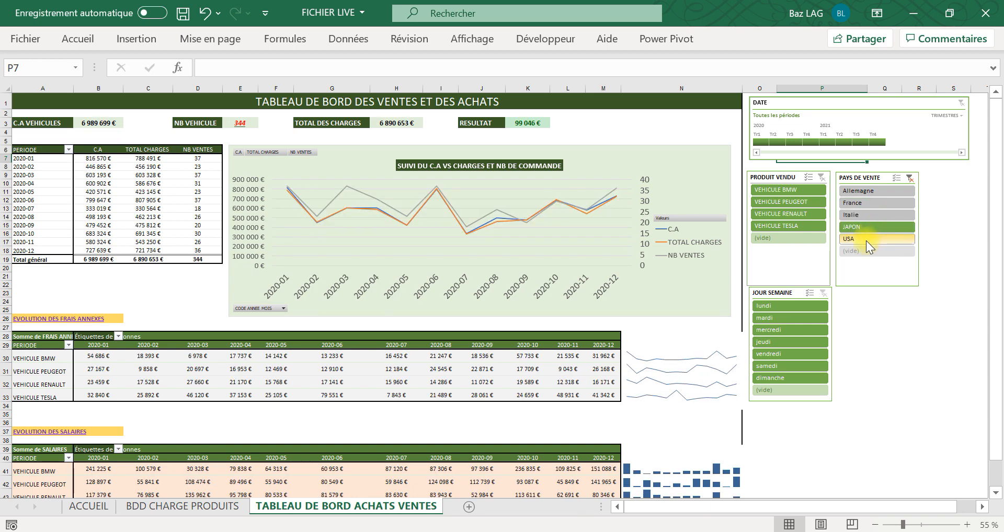
pyautogui.keyDown('ctrl'); pyautogui.click(866, 239); pyautogui.keyUp('ctrl')
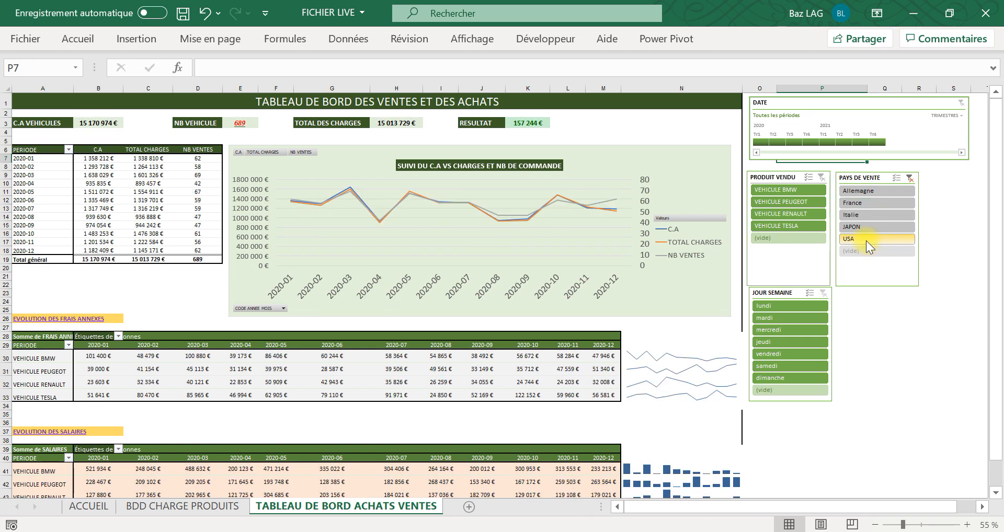
pyautogui.click(874, 190)
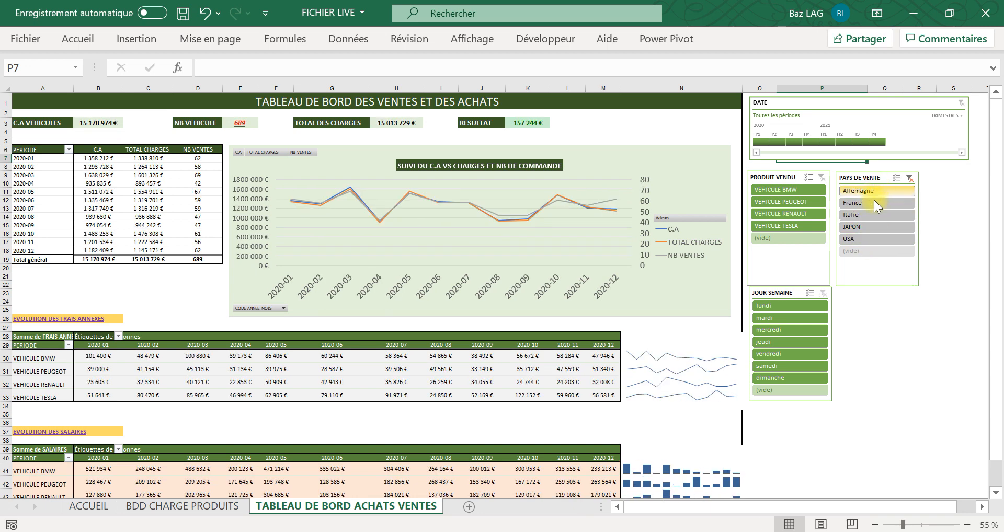
# Step: Set the DATE timeline's time level to MOIS and filter it on January 2020
pyautogui.click(956, 115)
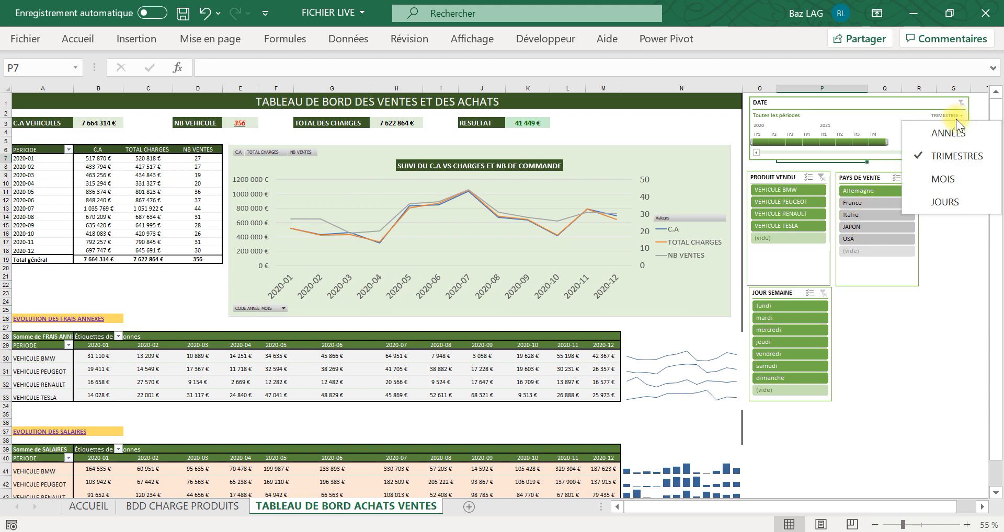
pyautogui.click(937, 184)
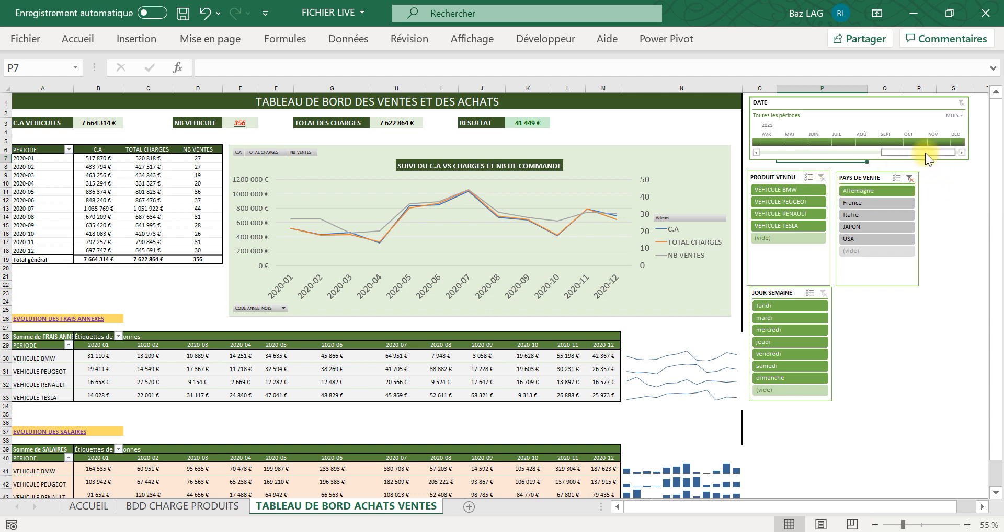
pyautogui.moveTo(925, 153); pyautogui.dragTo(754, 155)
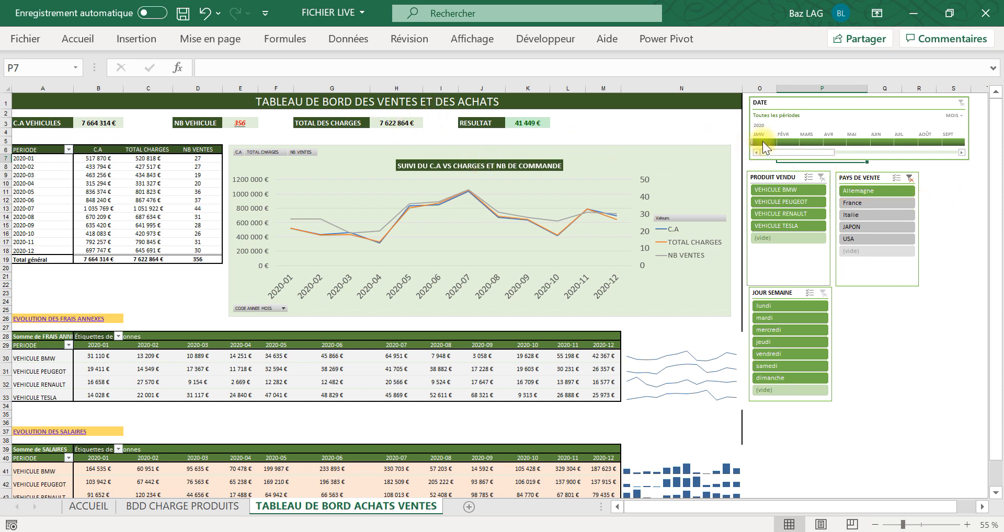
pyautogui.click(763, 142)
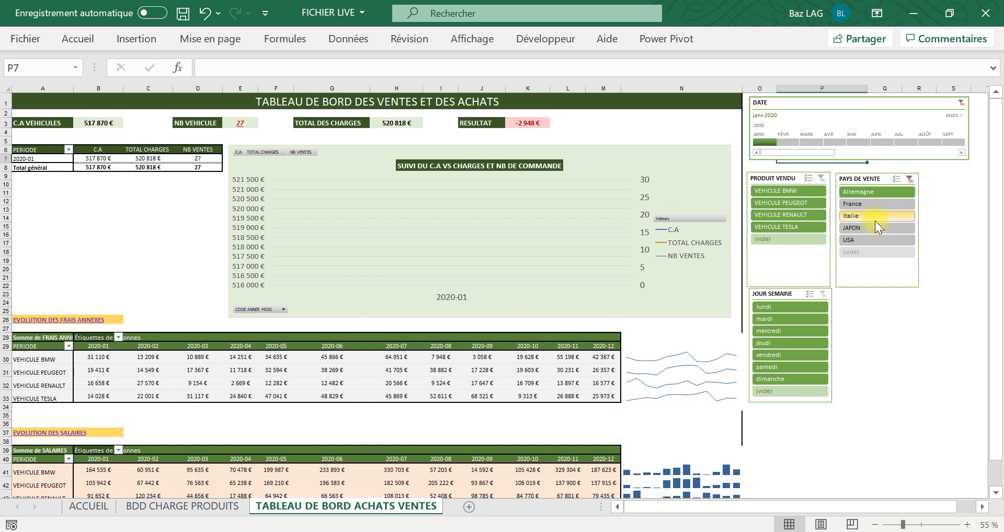
# Step: Filter the PRODUIT VENDU slicer on VEHICULE BMW, PEUGEOT, RENAULT and TESLA in turn to view each vehicle's January figures
pyautogui.click(779, 193)
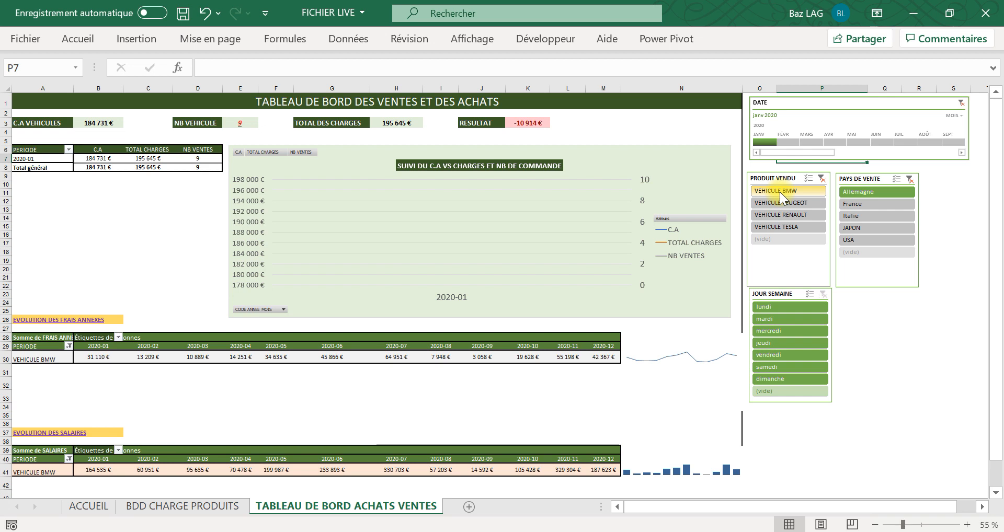
pyautogui.click(821, 178)
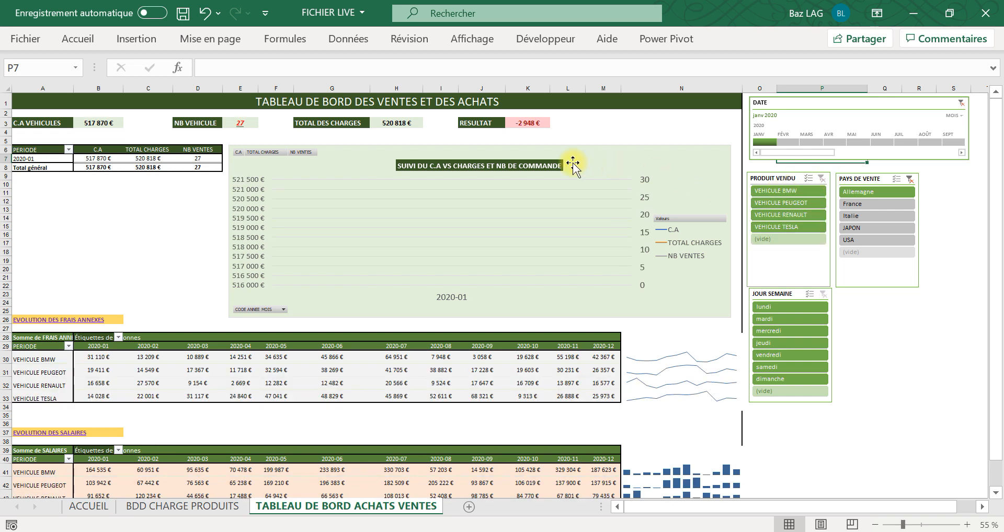
pyautogui.click(768, 190)
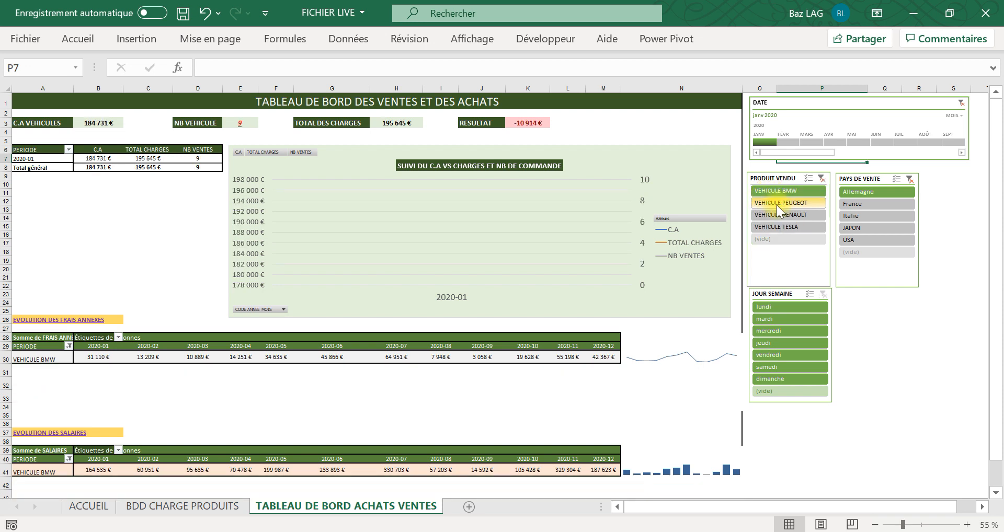
pyautogui.click(777, 206)
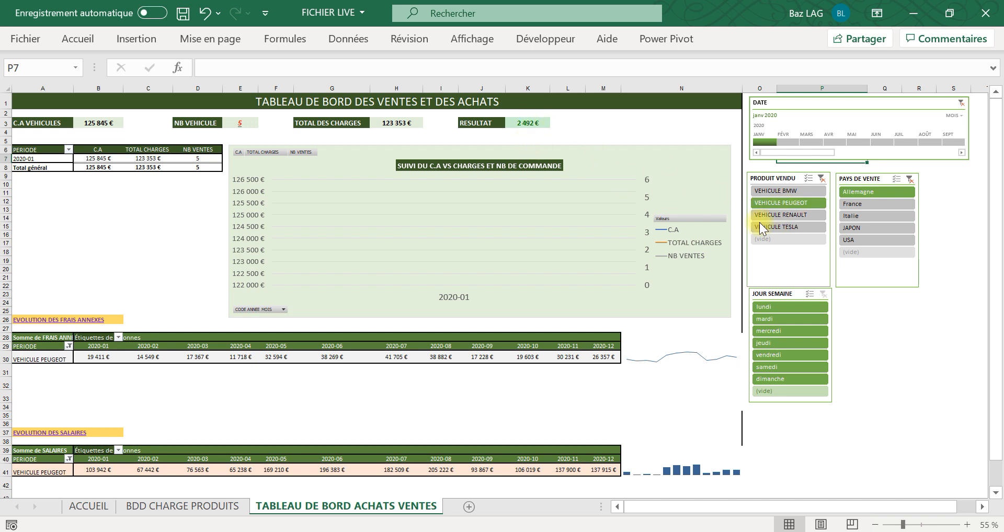
pyautogui.click(796, 215)
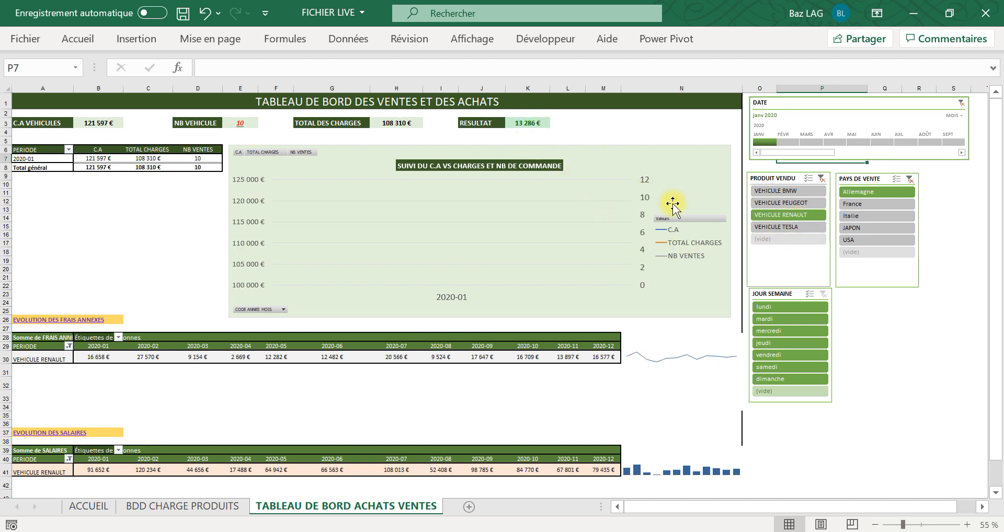
pyautogui.click(785, 226)
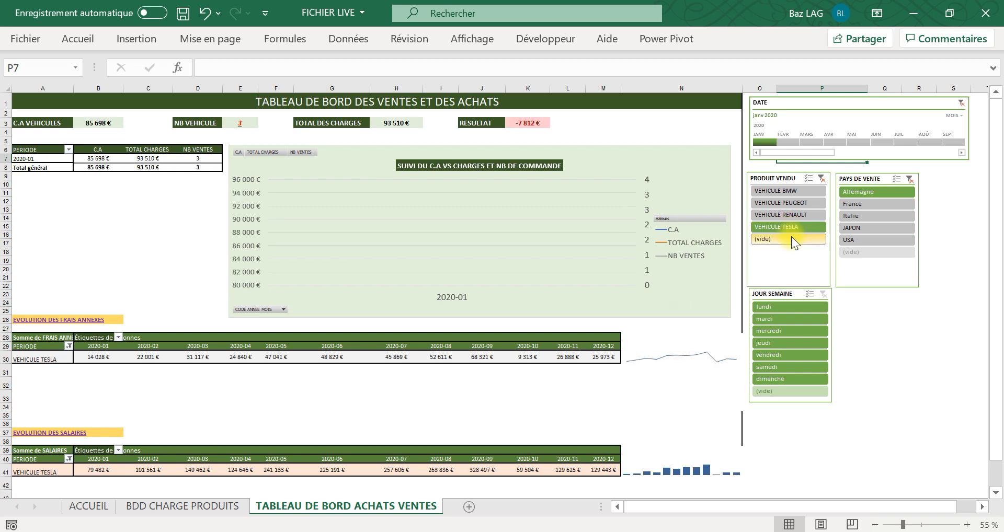
# Step: Compare the vehicles again by switching the PRODUIT VENDU slicer among BMW, RENAULT, PEUGEOT and TESLA, ending on VEHICULE TESLA
pyautogui.click(792, 191)
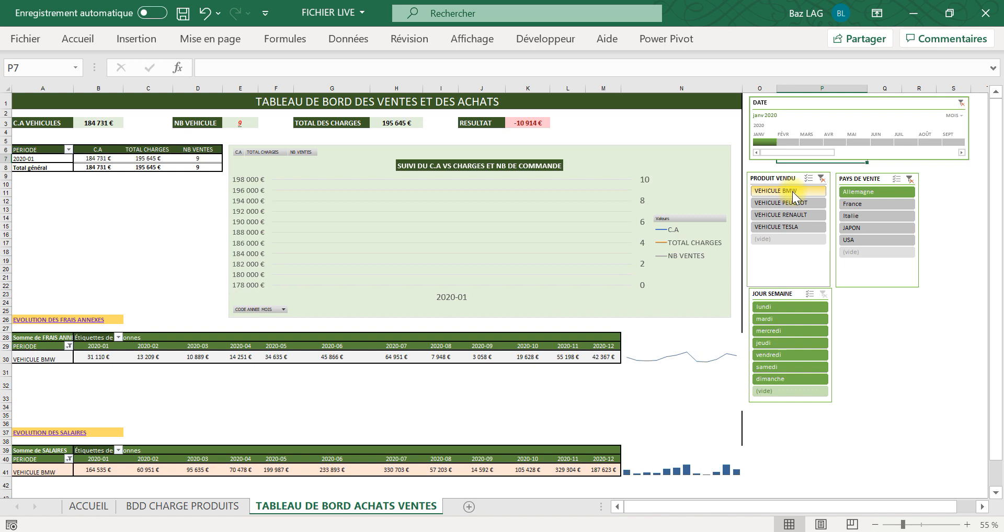
pyautogui.click(793, 214)
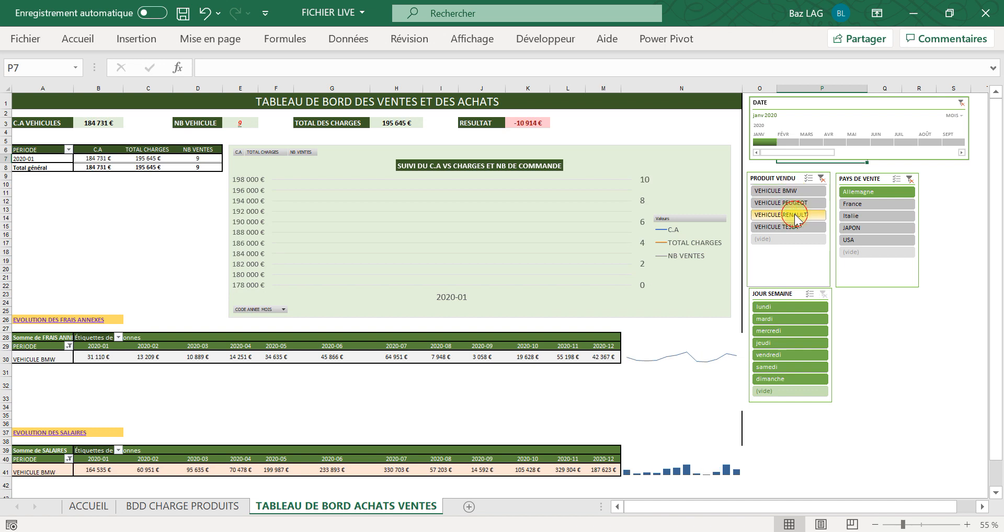
pyautogui.click(798, 201)
pyautogui.click(798, 225)
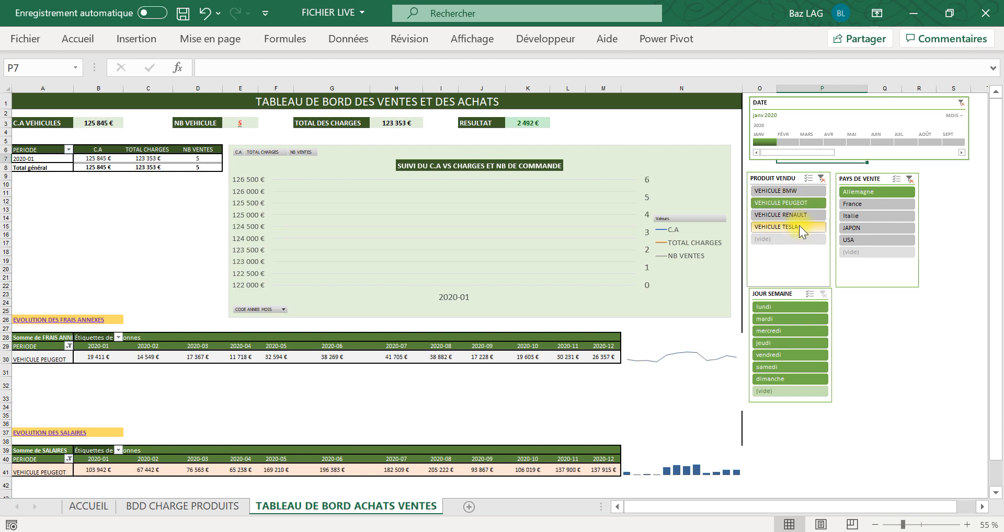
pyautogui.click(805, 192)
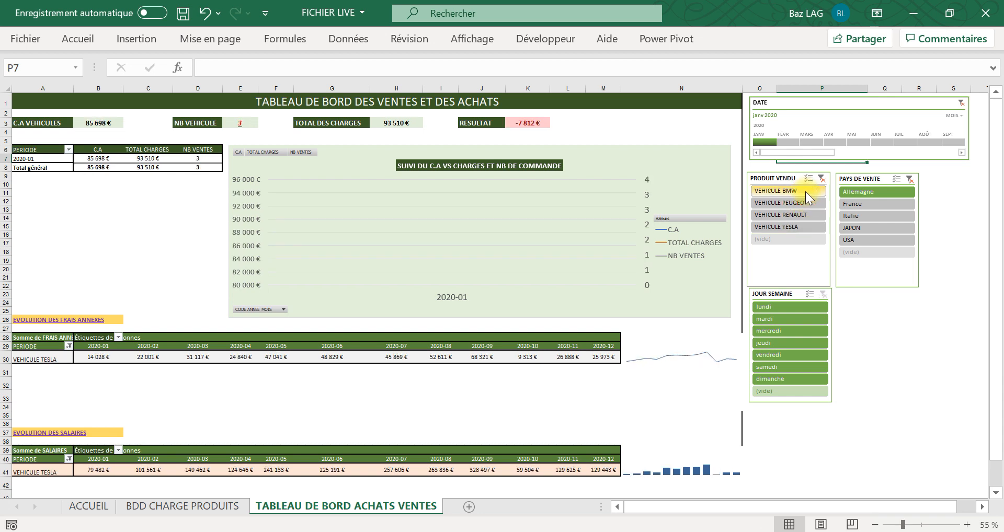
pyautogui.click(806, 225)
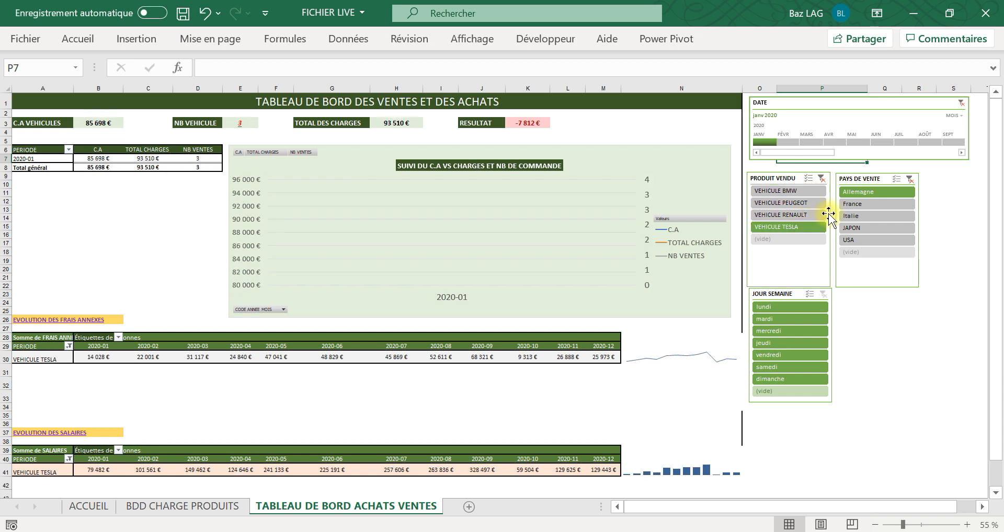
# Step: Clear the PRODUIT VENDU filter and select VEHICULE BMW and VEHICULE TESLA together
pyautogui.click(821, 179)
pyautogui.click(787, 192)
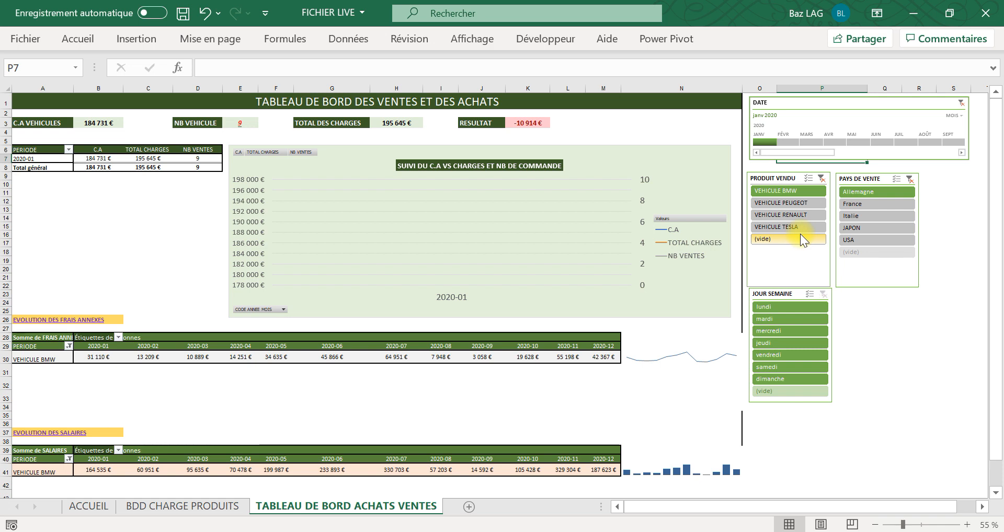
pyautogui.keyDown('ctrl'); pyautogui.click(765, 227); pyautogui.keyUp('ctrl')
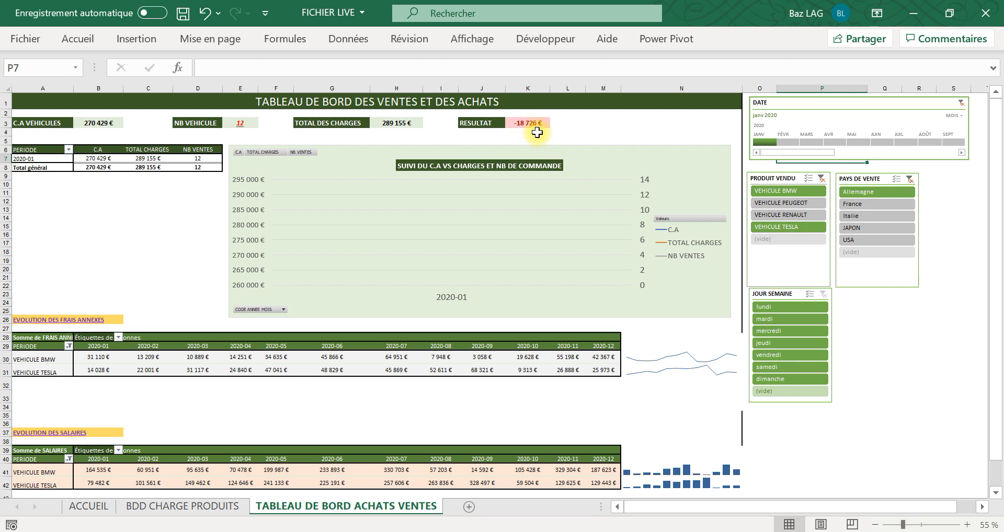
# Step: Filter the JOUR SEMAINE slicer on each weekday from lundi through samedi in turn, ending on dimanche
pyautogui.click(766, 307)
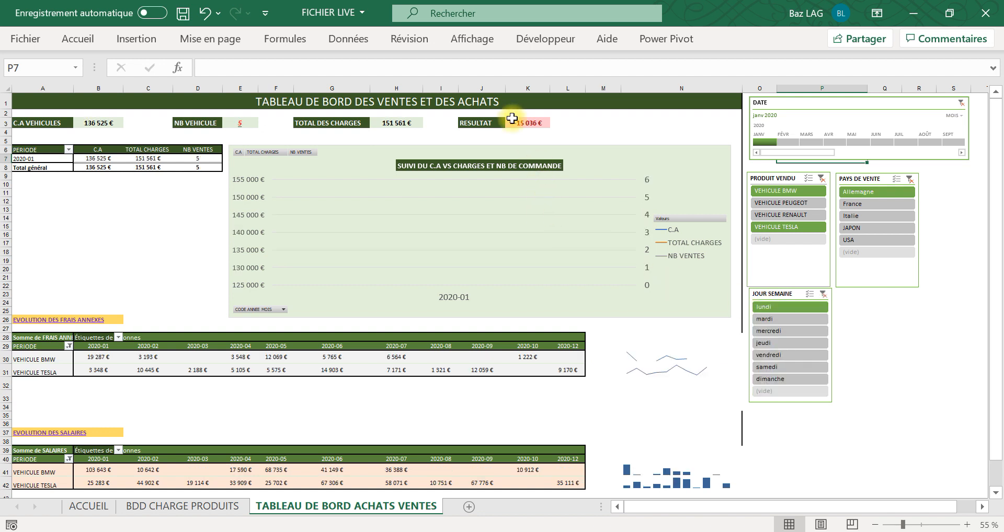
pyautogui.click(774, 321)
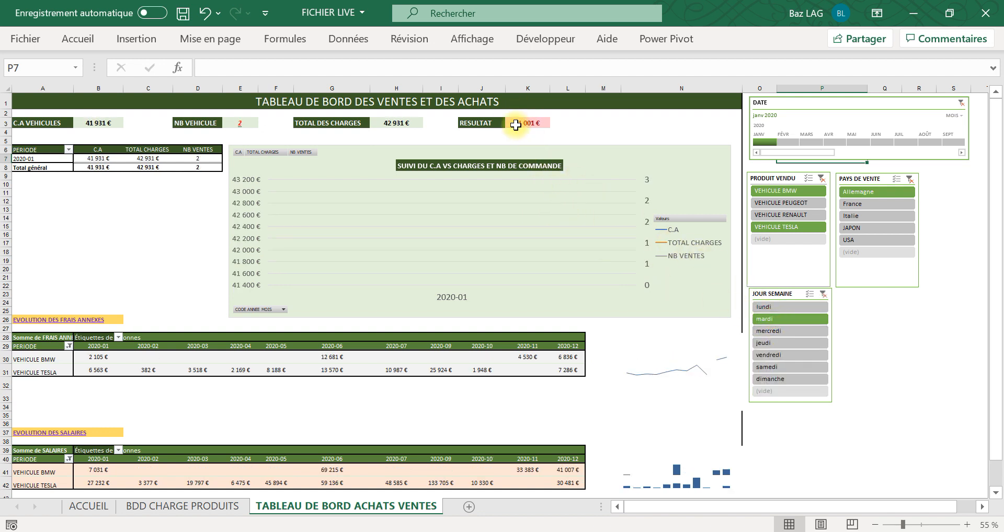
pyautogui.click(769, 331)
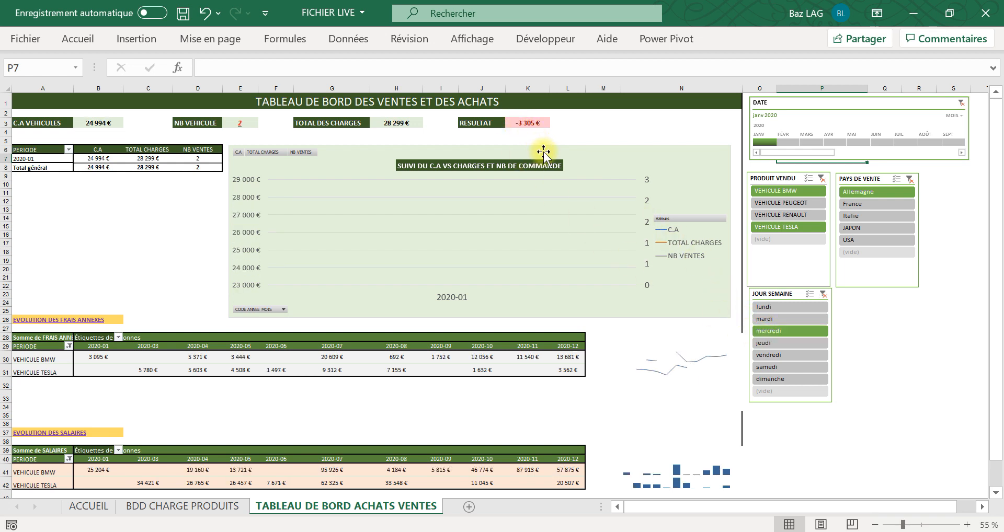
pyautogui.click(764, 343)
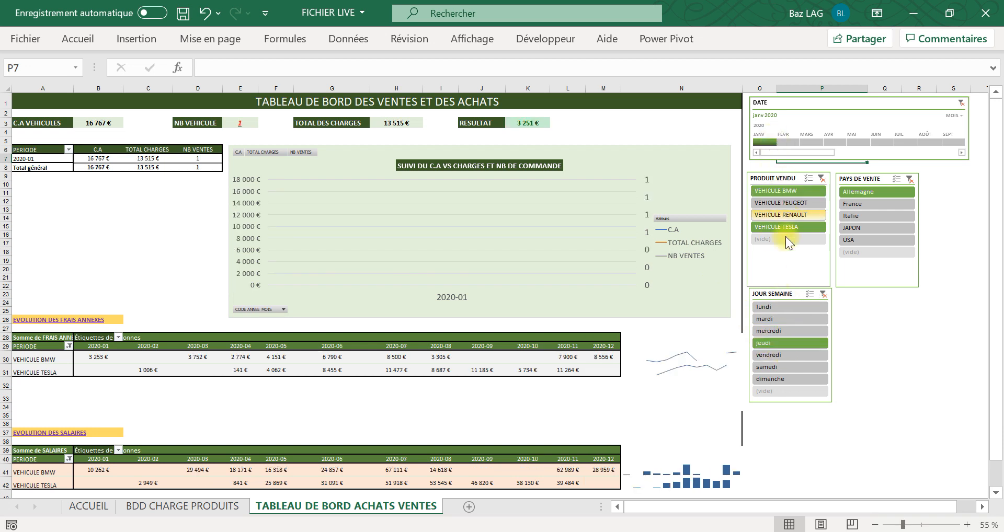
pyautogui.click(779, 357)
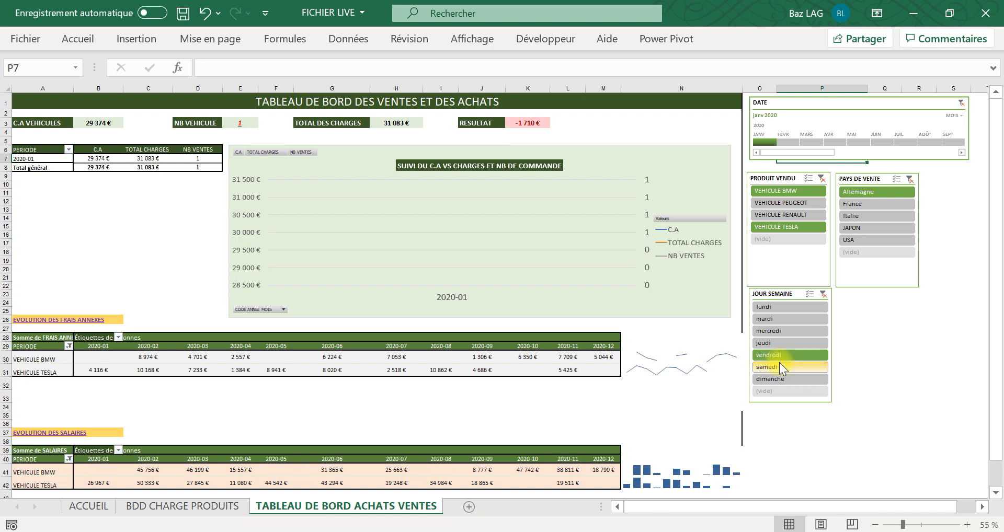
pyautogui.click(779, 366)
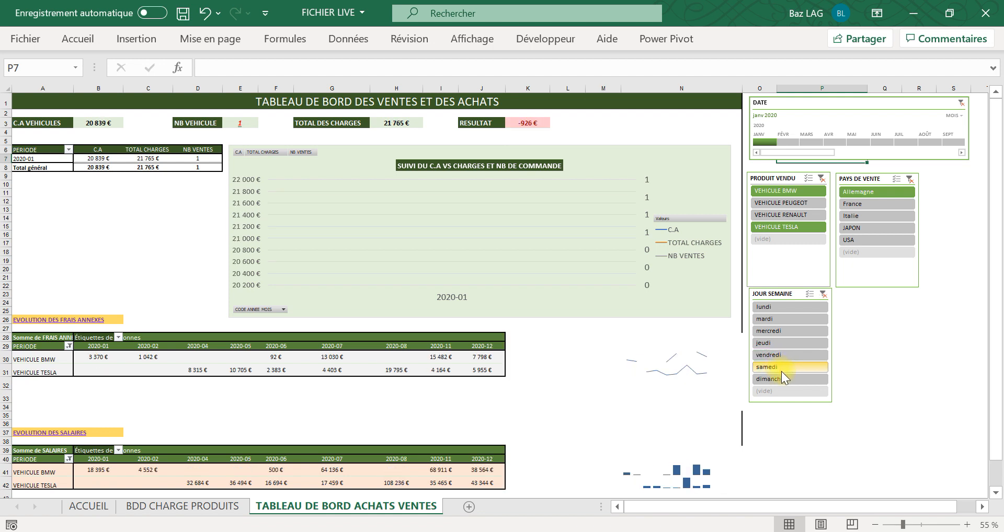
pyautogui.click(775, 356)
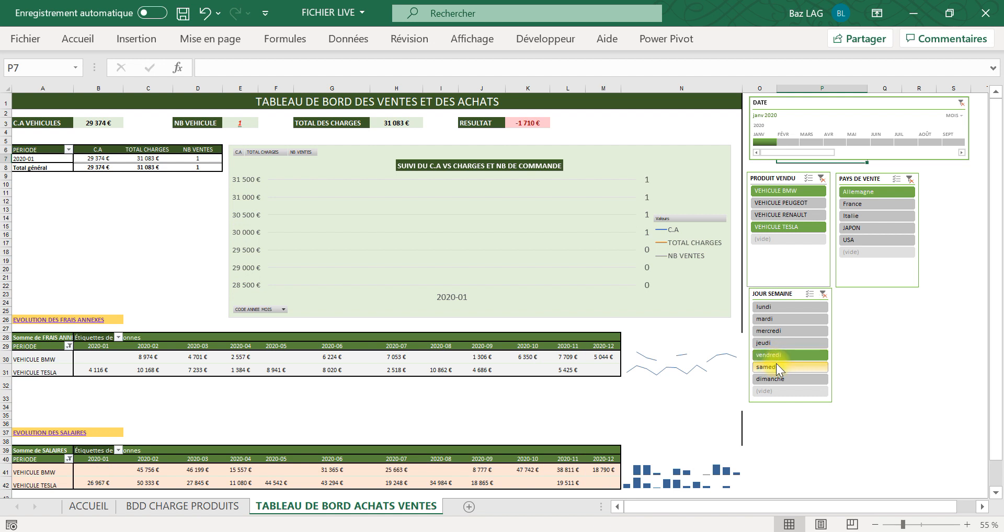
pyautogui.click(778, 368)
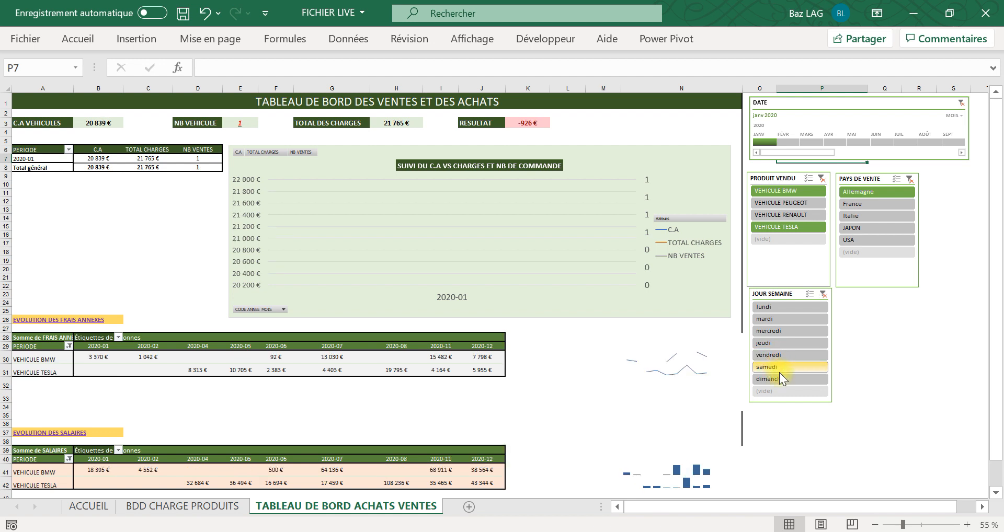
pyautogui.click(781, 378)
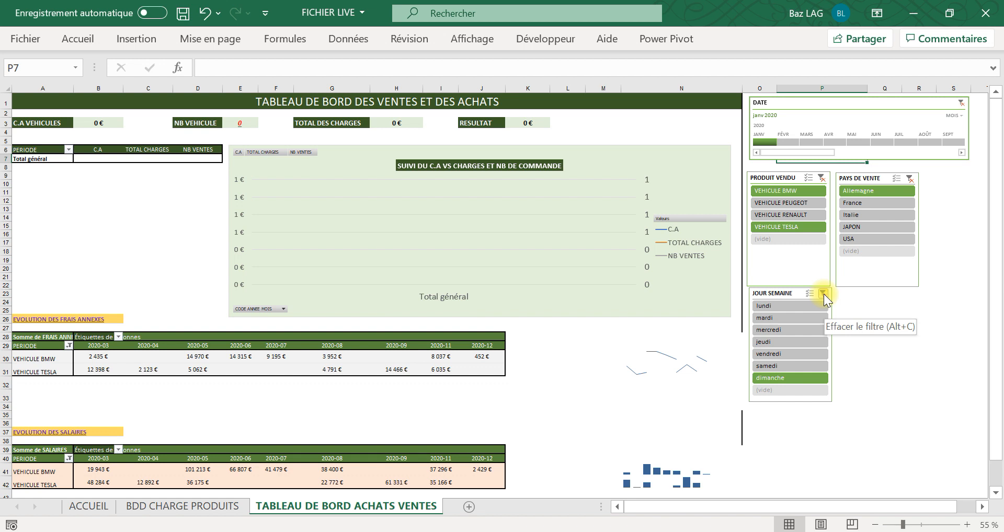
# Step: Clear the filters of the PRODUIT VENDU, PAYS DE VENTE and JOUR SEMAINE slicers and of the DATE timeline
pyautogui.click(822, 179)
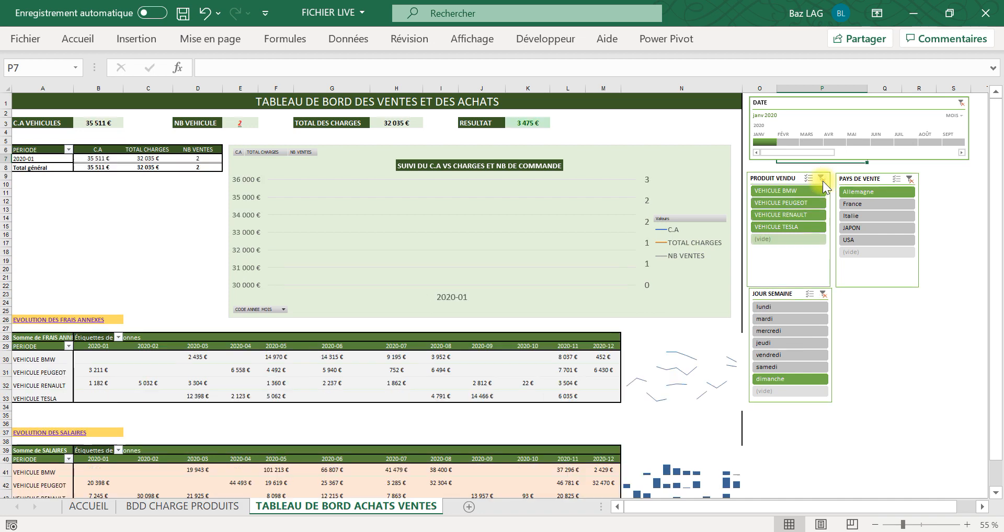
pyautogui.click(909, 179)
pyautogui.click(823, 295)
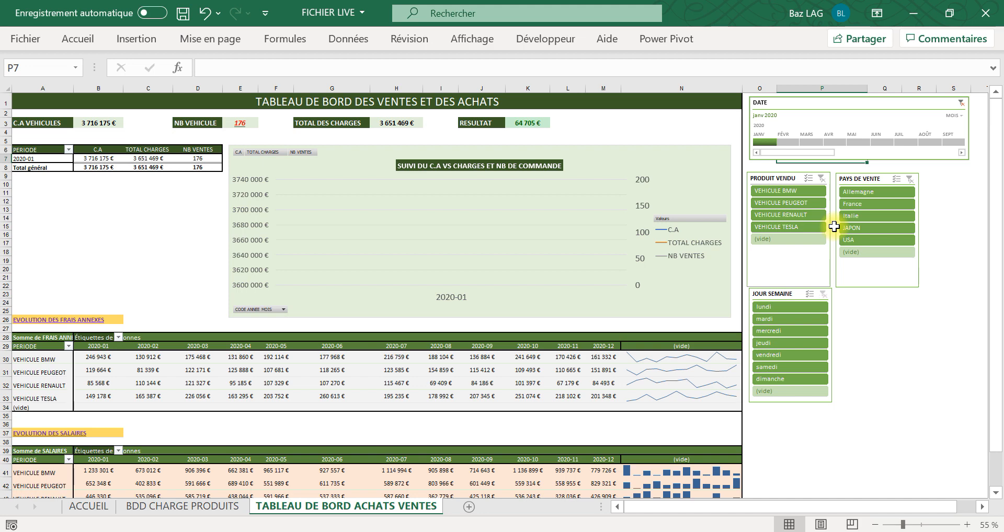
pyautogui.click(961, 104)
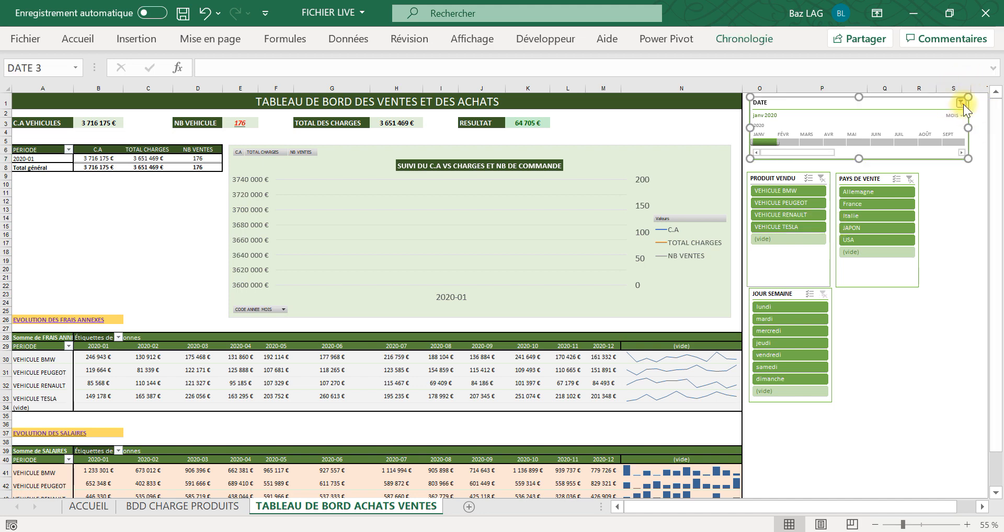
pyautogui.click(962, 103)
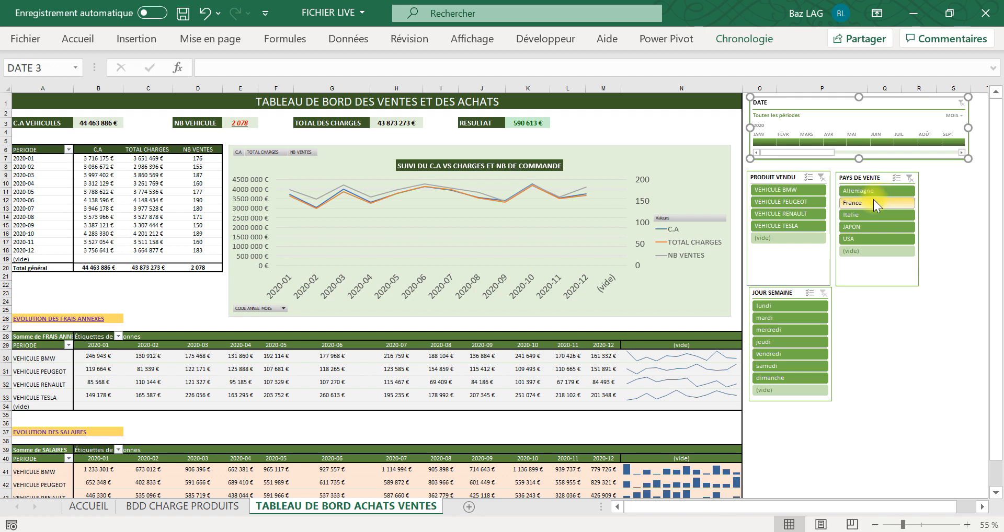
# Step: Filter the PAYS DE VENTE slicer on JAPON, USA, Italie, France and Allemagne in turn to view each country's figures and sparklines
pyautogui.click(868, 225)
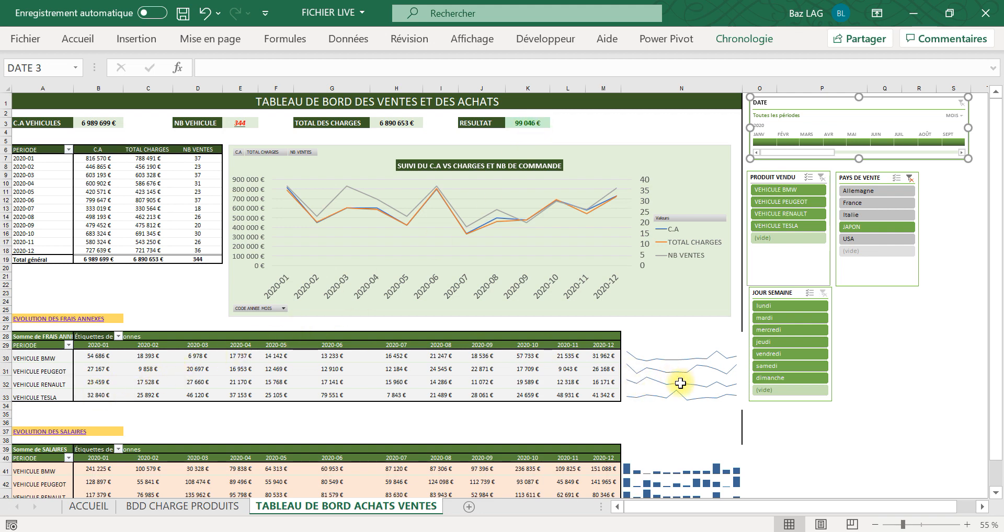
pyautogui.scroll(-3, 678, 381)
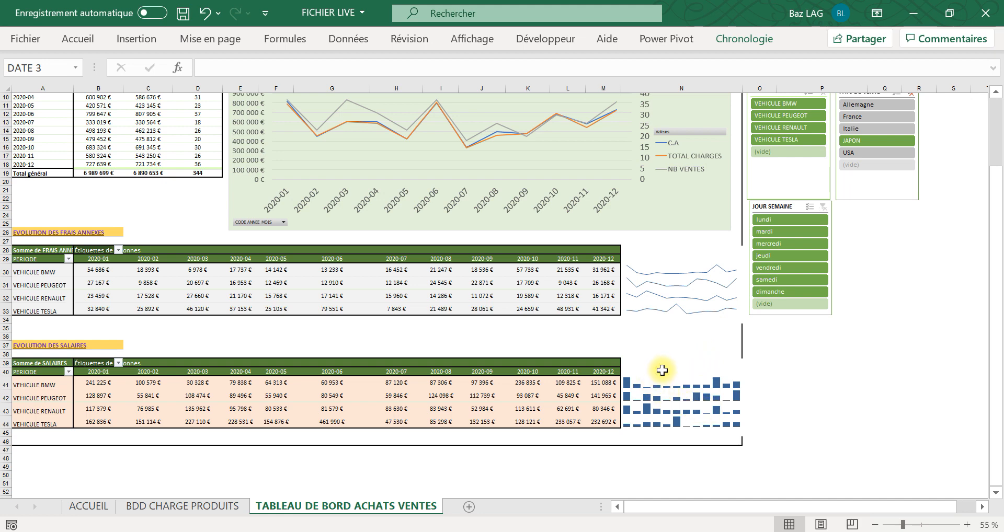
pyautogui.scroll(2, 656, 368)
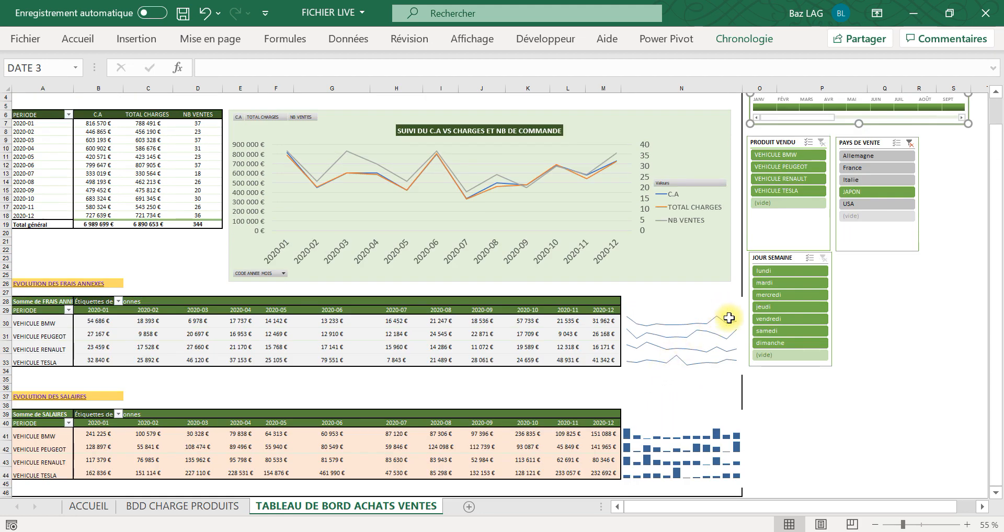
pyautogui.click(858, 202)
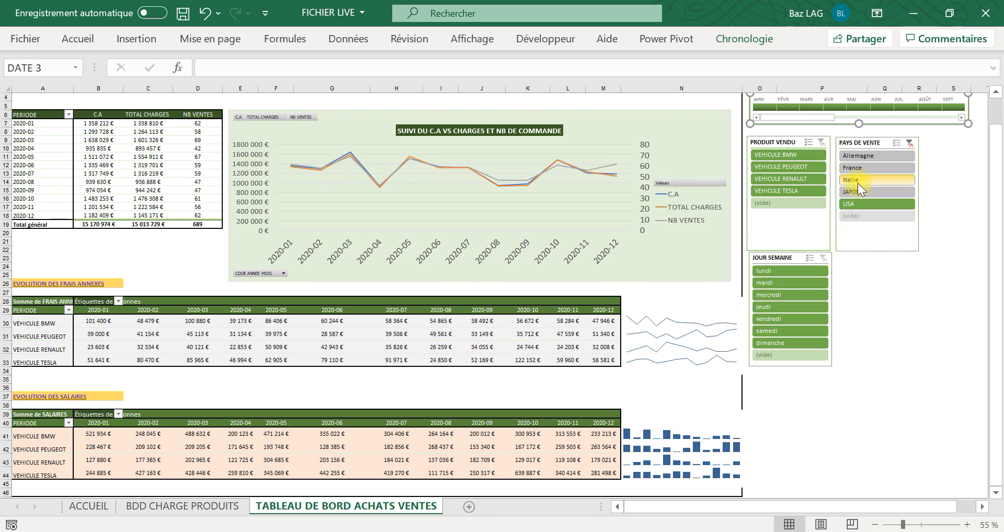
pyautogui.click(857, 182)
pyautogui.click(857, 168)
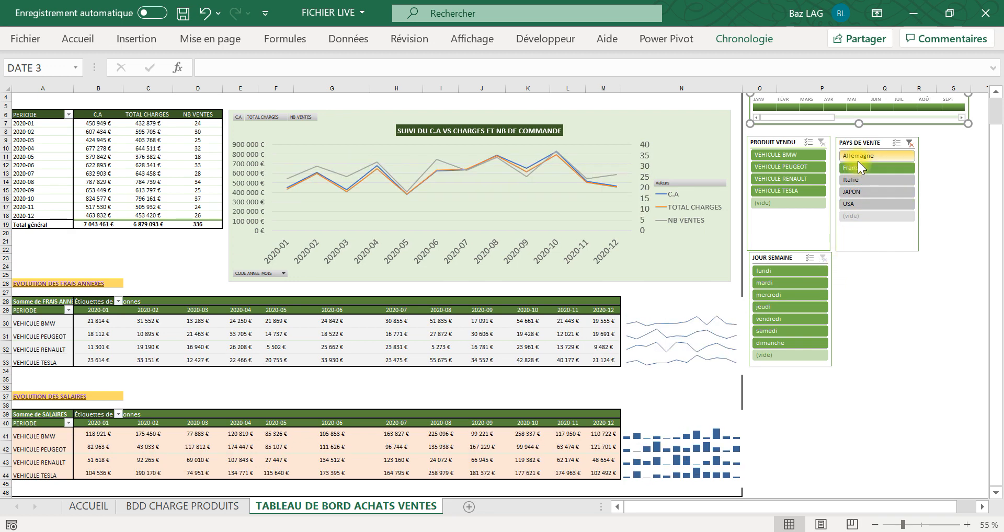
pyautogui.click(857, 158)
pyautogui.scroll(2, 842, 224)
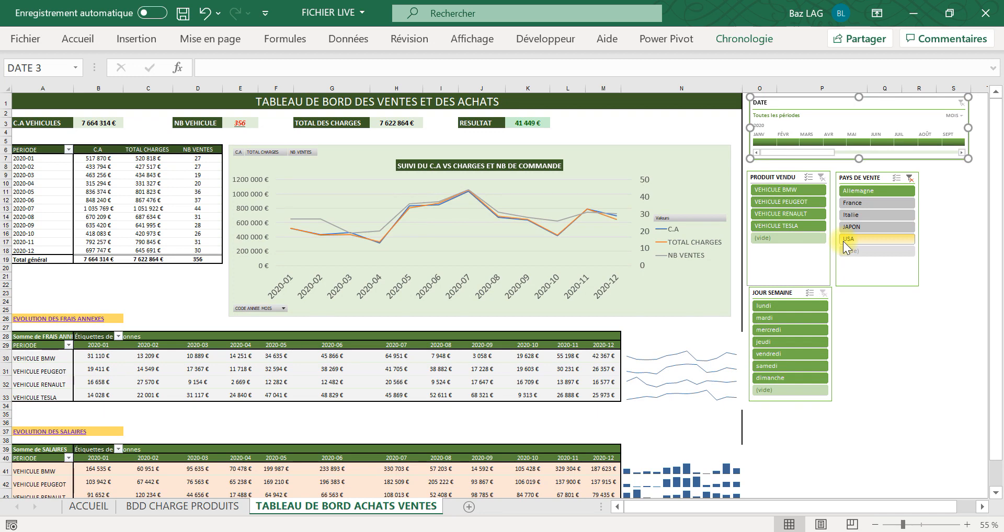
# Step: Compare the countries again through the PAYS DE VENTE slicer with France, Italie, JAPON, USA and Allemagne, and clear its filter
pyautogui.click(861, 203)
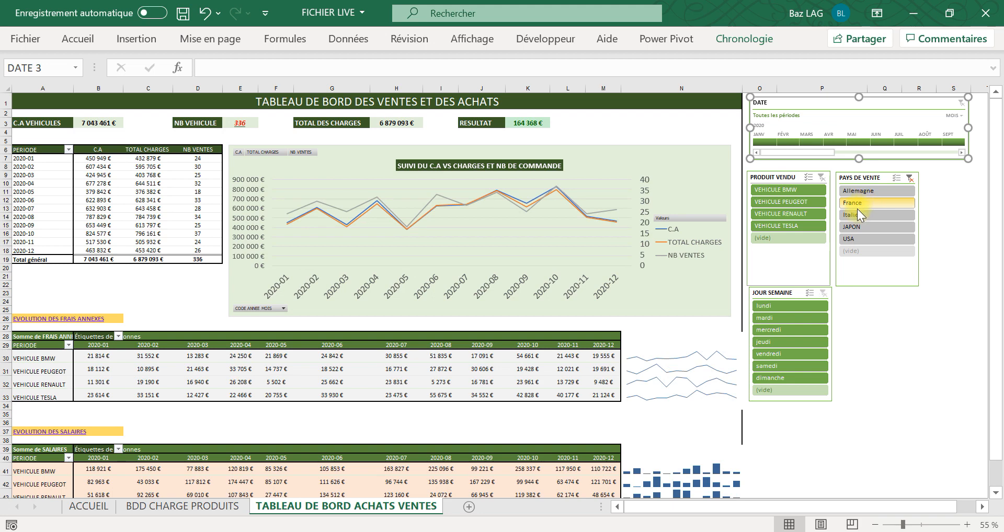
pyautogui.click(856, 216)
pyautogui.click(858, 226)
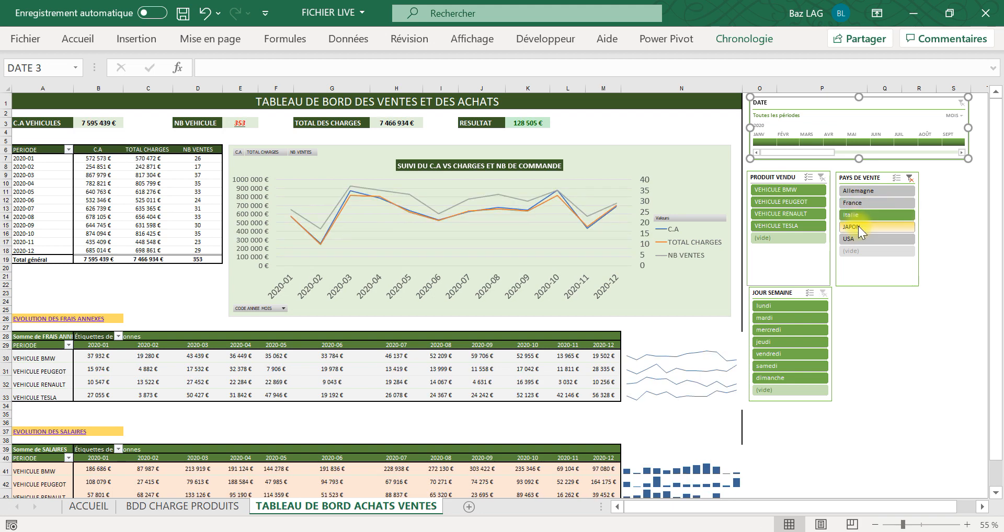
pyautogui.click(861, 239)
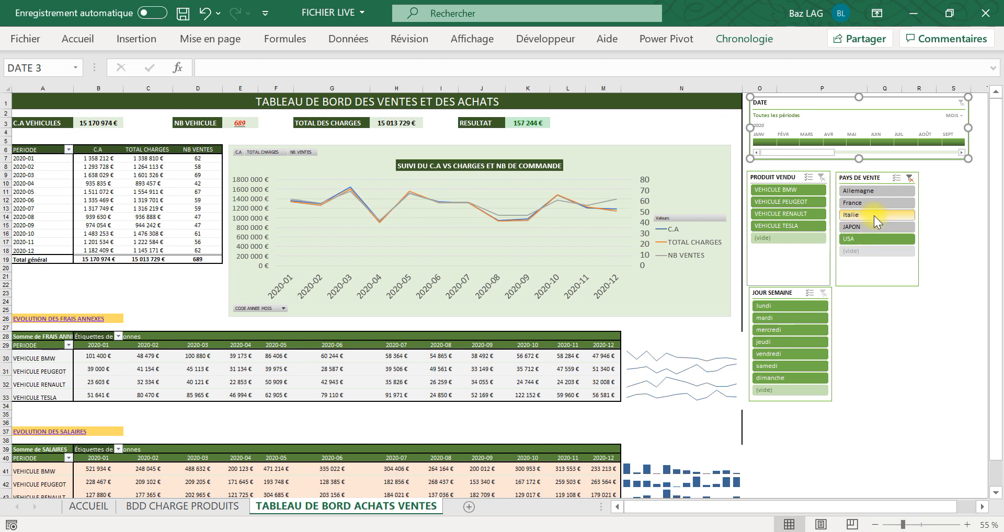
pyautogui.click(878, 192)
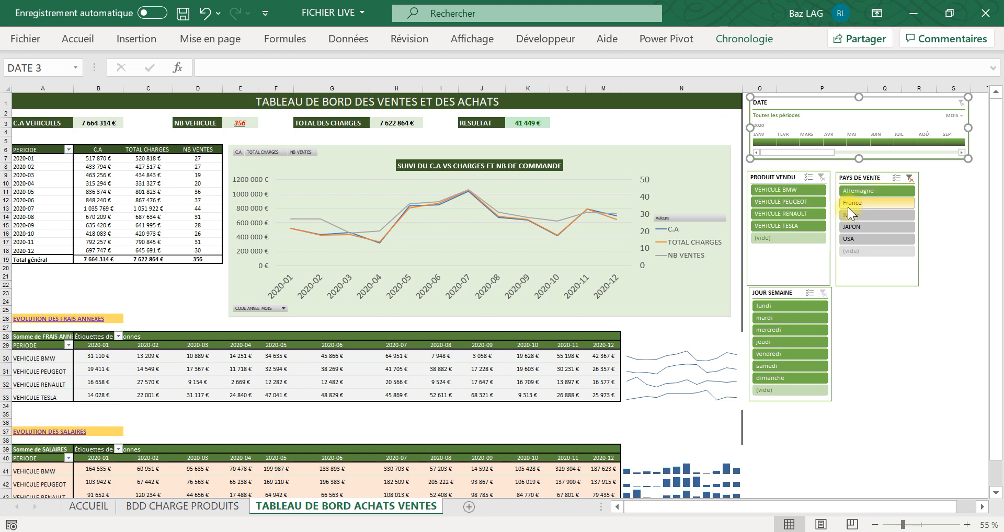
pyautogui.click(910, 179)
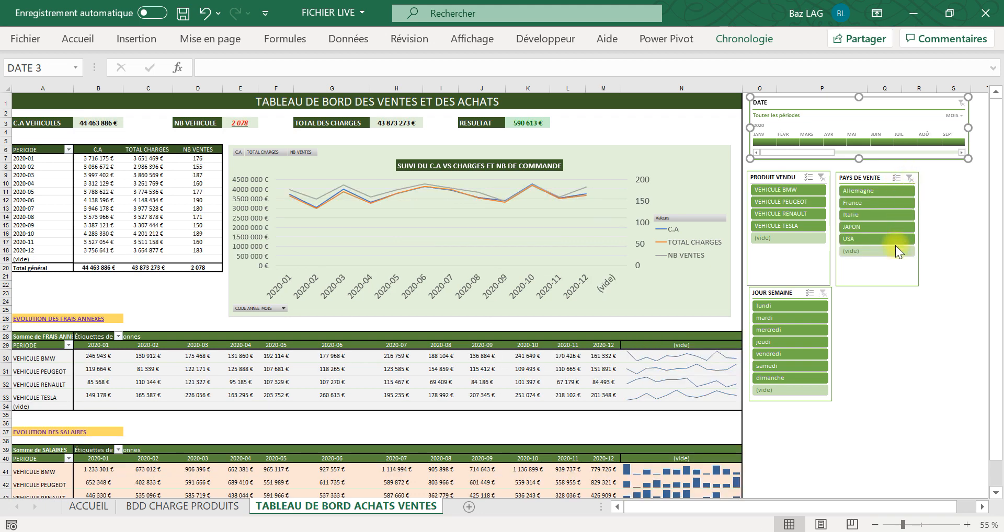
# Step: Compare the full-year results of lundi and mardi by alternating the JOUR SEMAINE slicer between them, ending on mardi
pyautogui.click(773, 306)
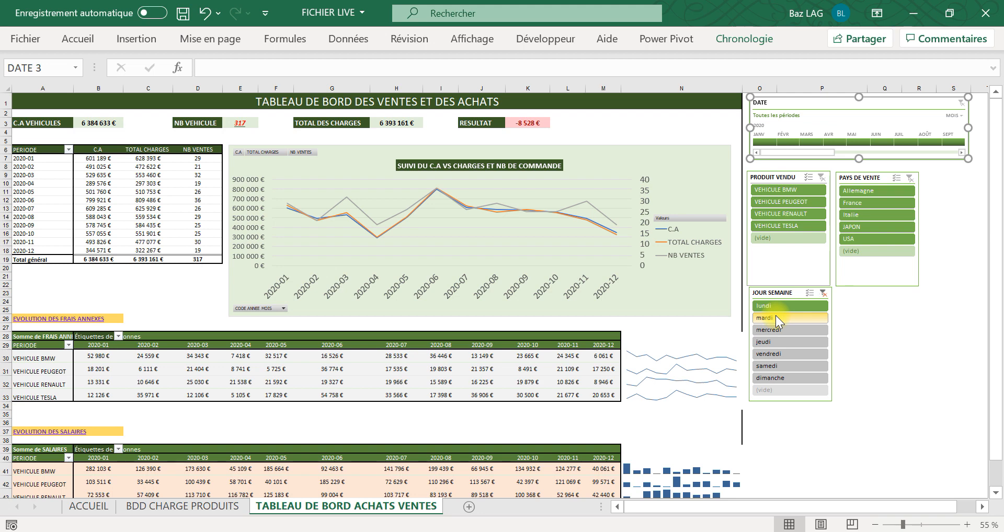
pyautogui.click(776, 317)
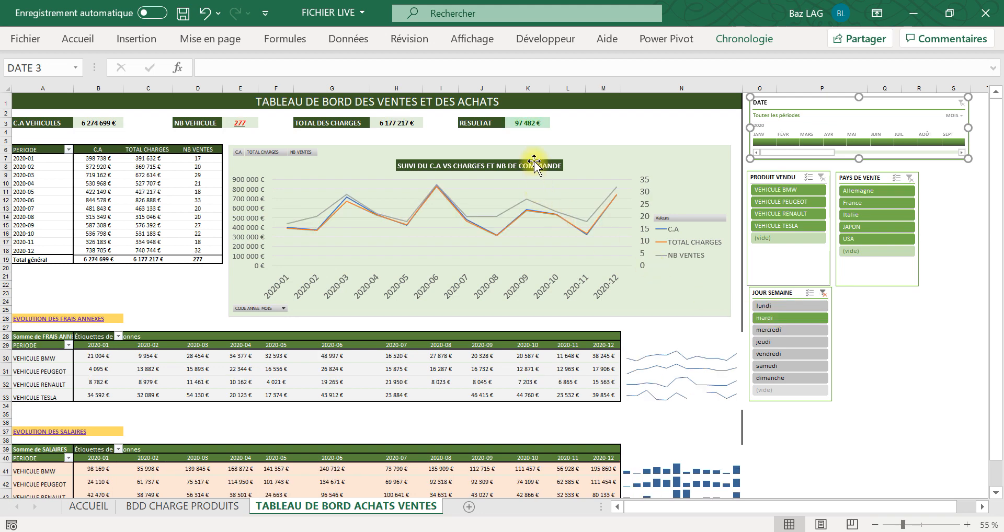
pyautogui.click(766, 305)
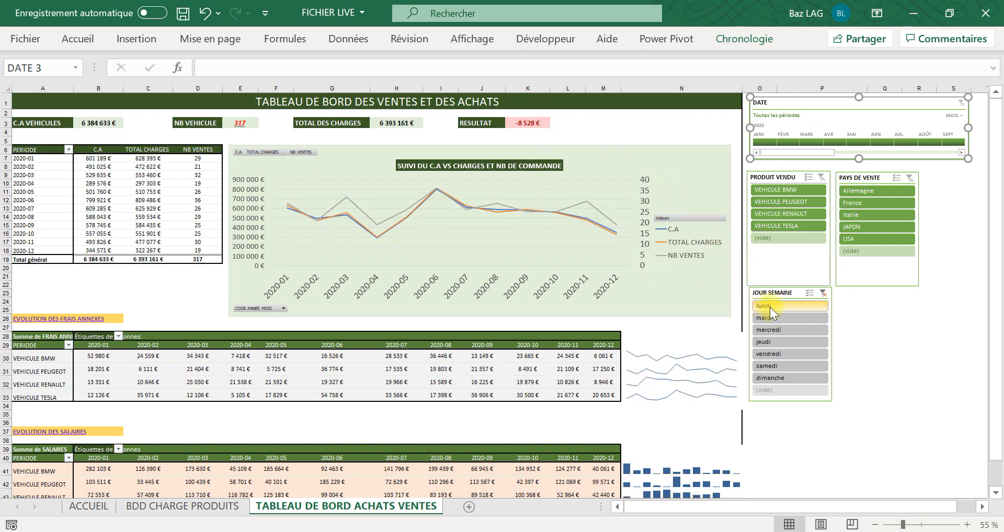
pyautogui.click(774, 321)
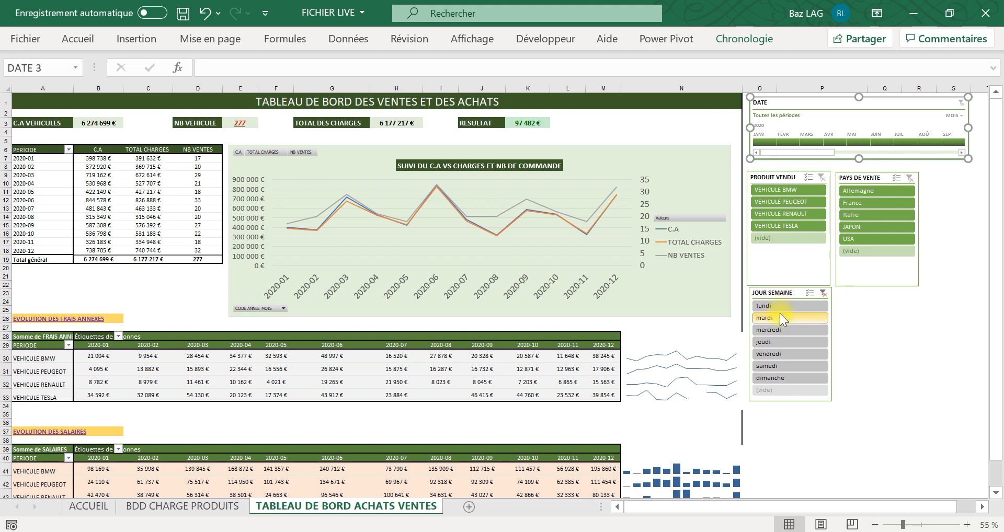
# Step: Filter the JOUR SEMAINE slicer on each day from mercredi through dimanche in turn, and clear its filter
pyautogui.click(775, 331)
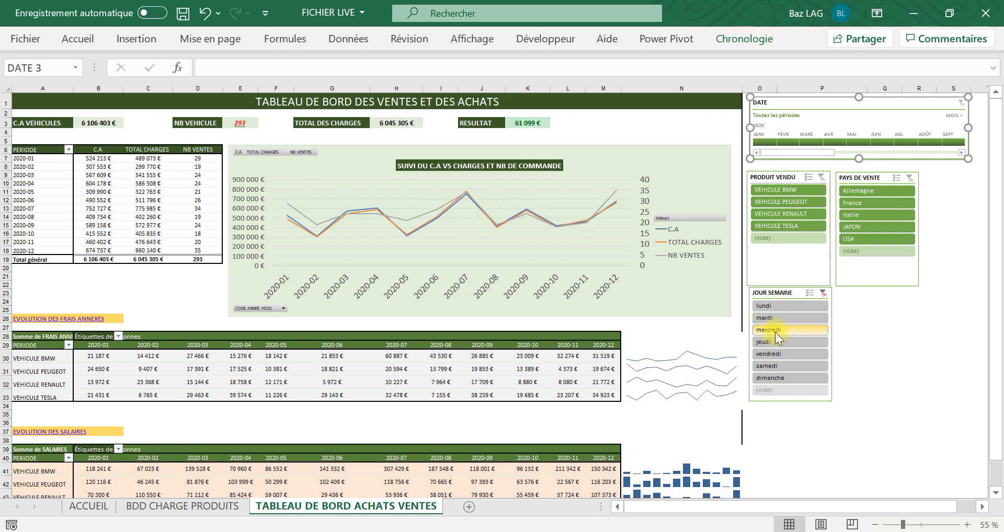
pyautogui.click(776, 339)
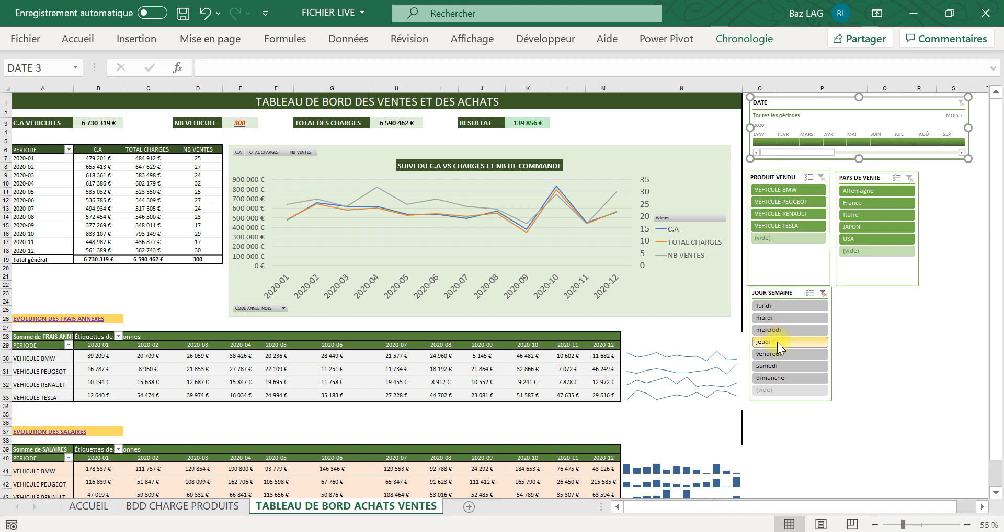
pyautogui.click(779, 351)
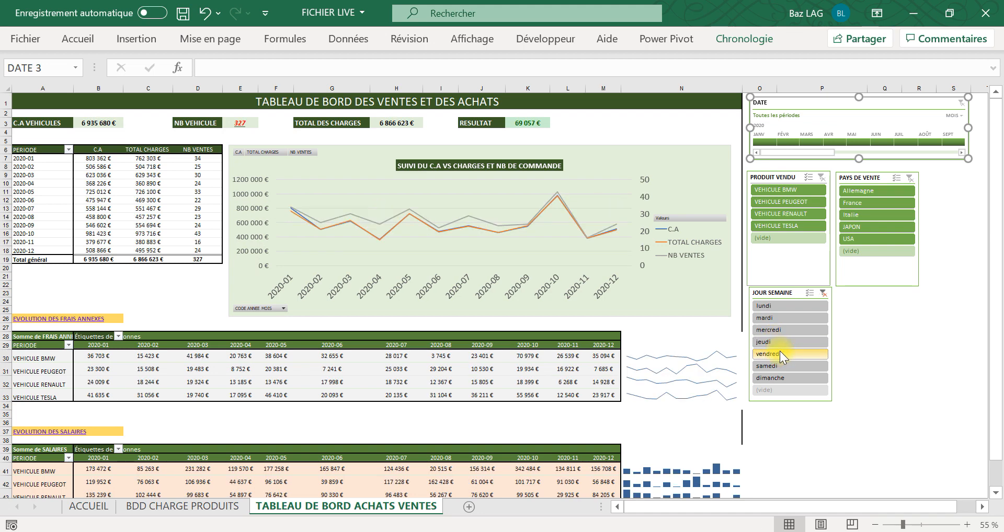
pyautogui.click(785, 366)
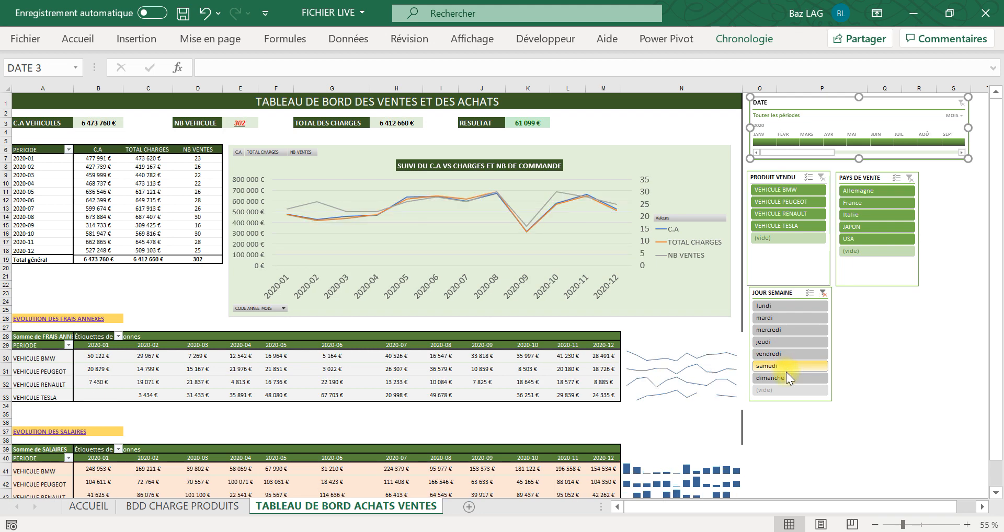
pyautogui.click(787, 374)
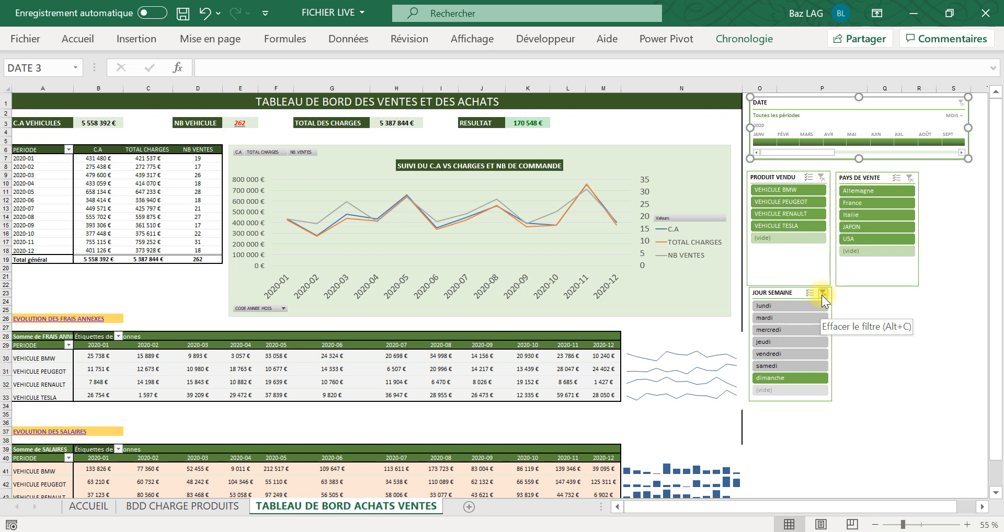
pyautogui.click(822, 293)
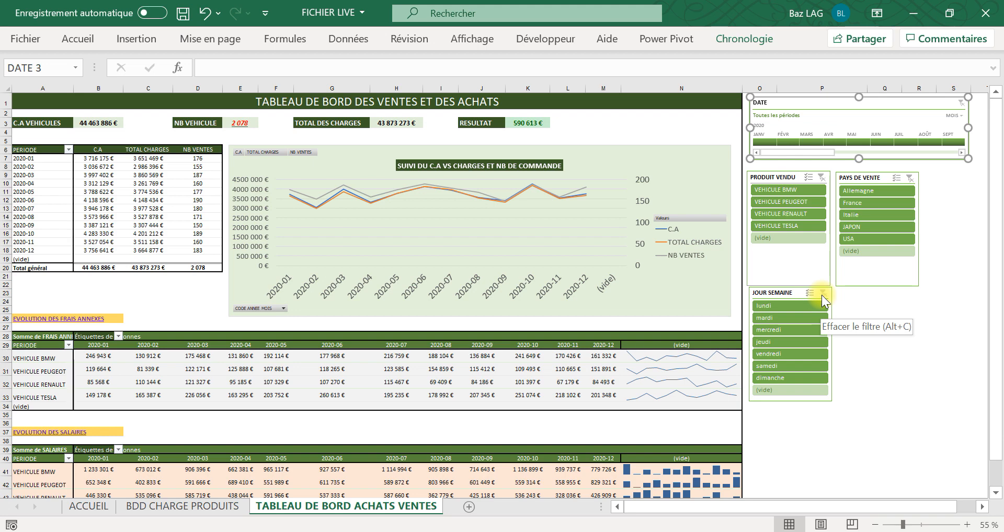
# Step: View the source data on the BDD CHARGE PRODUITS sheet and return to the TABLEAU DE BORD ACHATS VENTES sheet
pyautogui.click(148, 506)
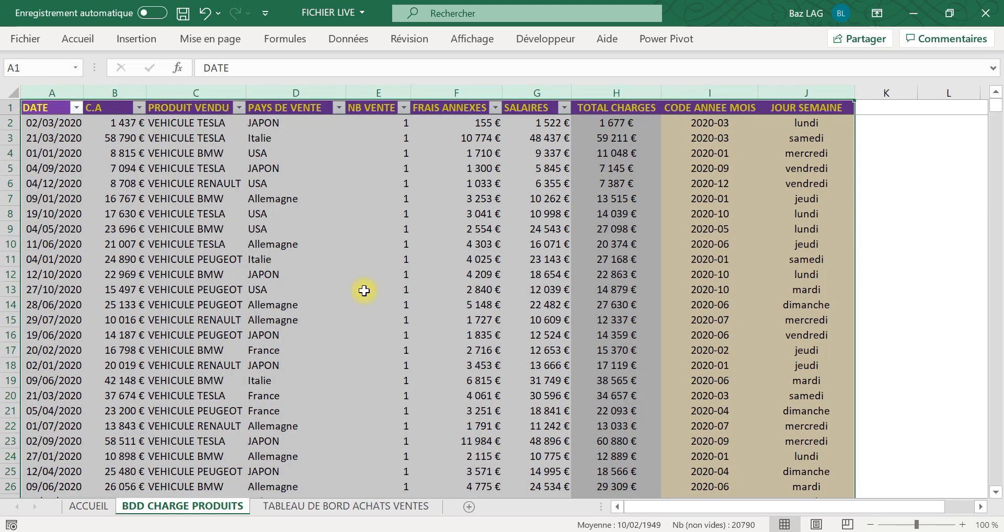
pyautogui.click(323, 508)
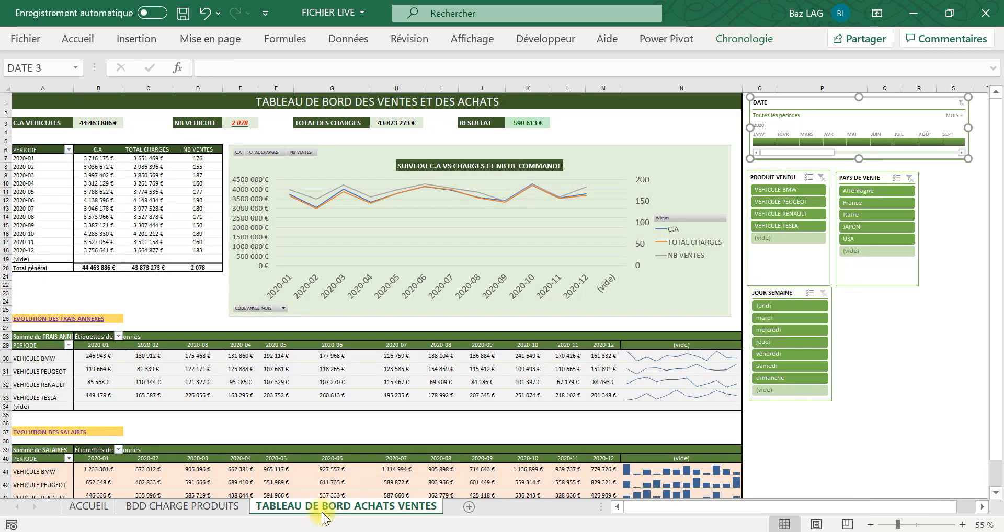